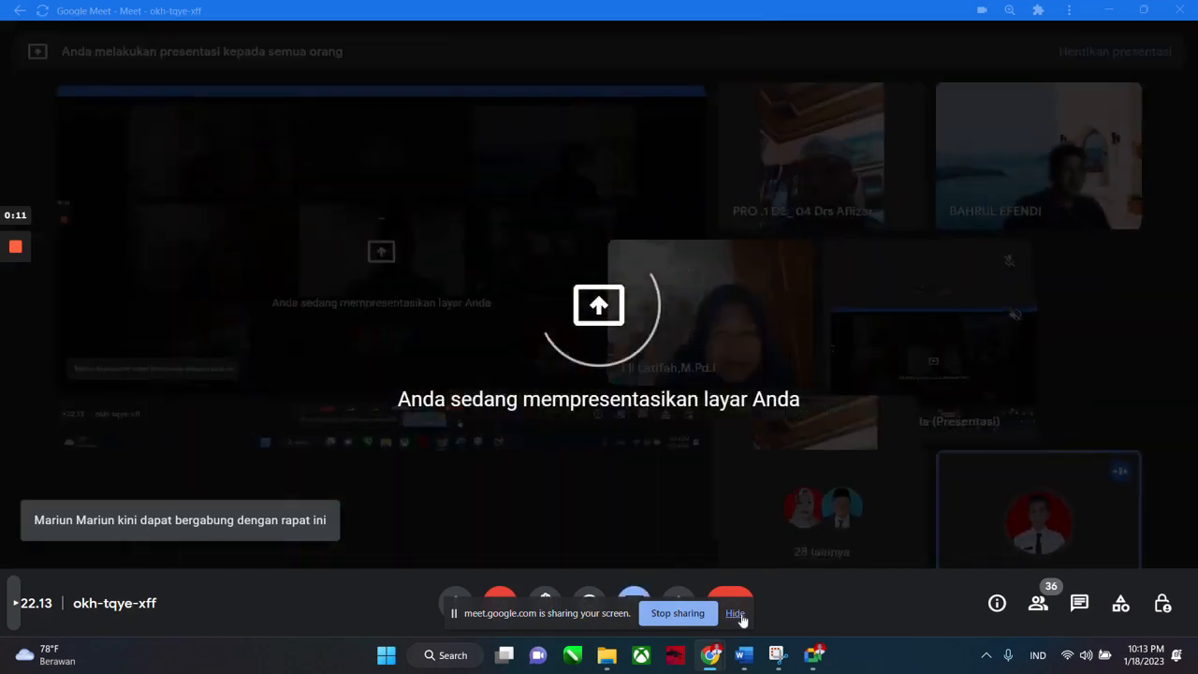
# Hide the Meet sharing bar, minimize Meet, and bring the Pembelajaran PAI SD editor forward.
pyautogui.click(736, 612)
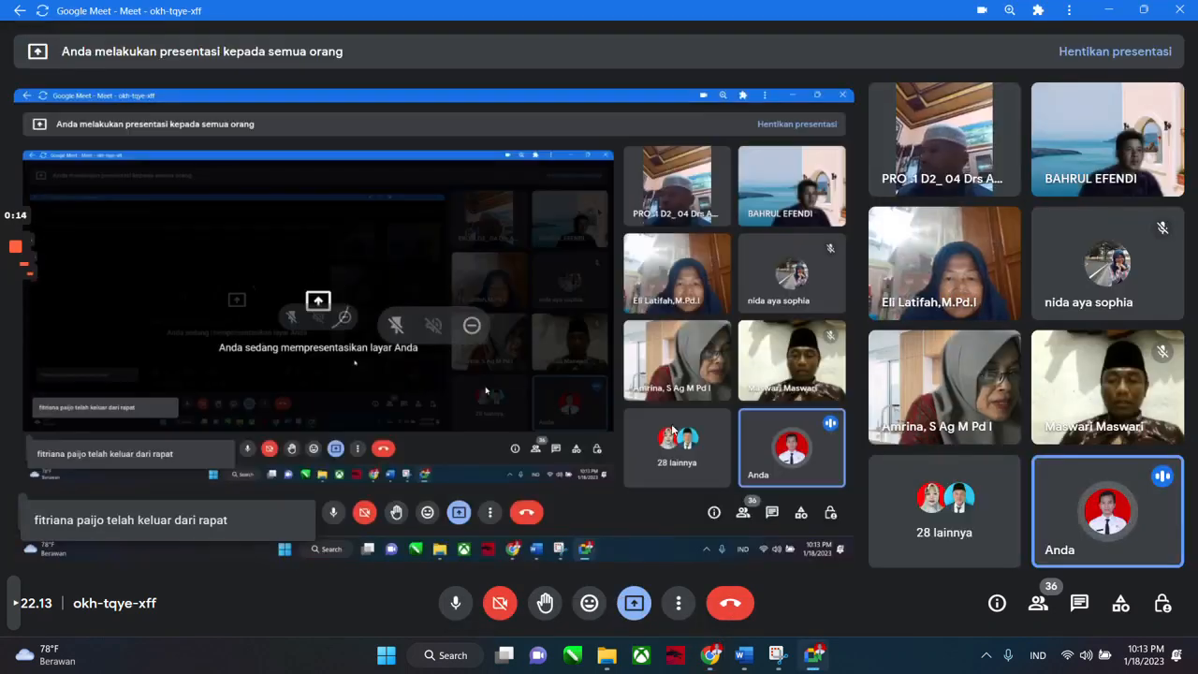
pyautogui.click(1102, 11)
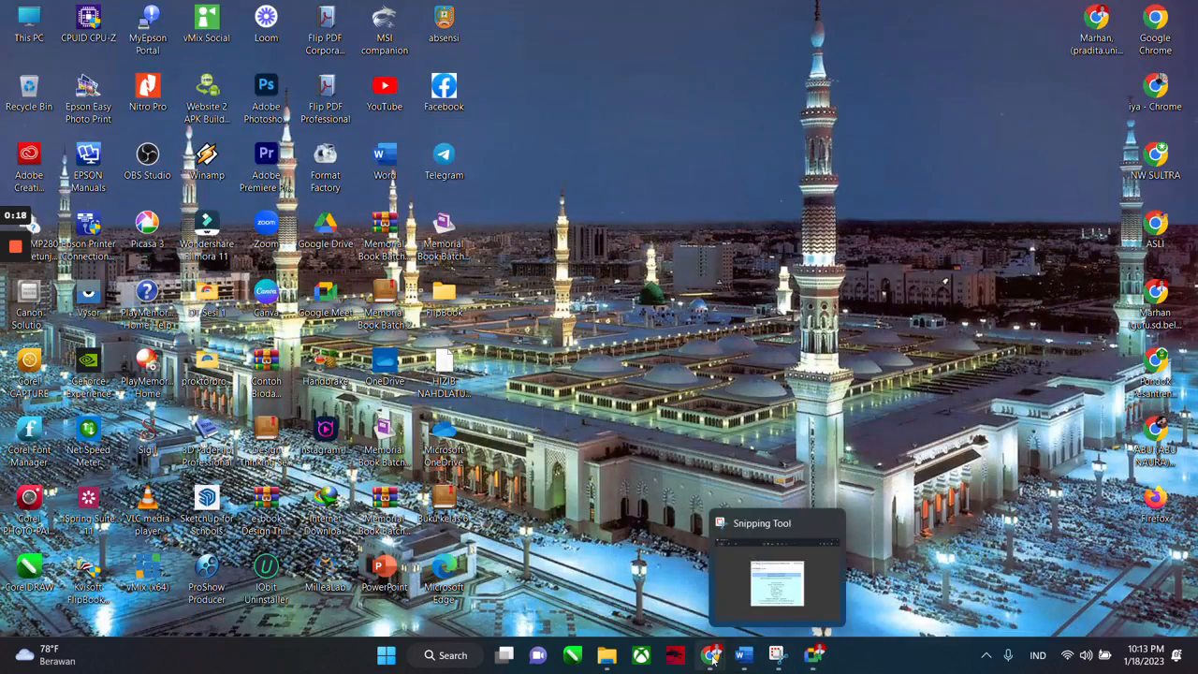
pyautogui.click(651, 582)
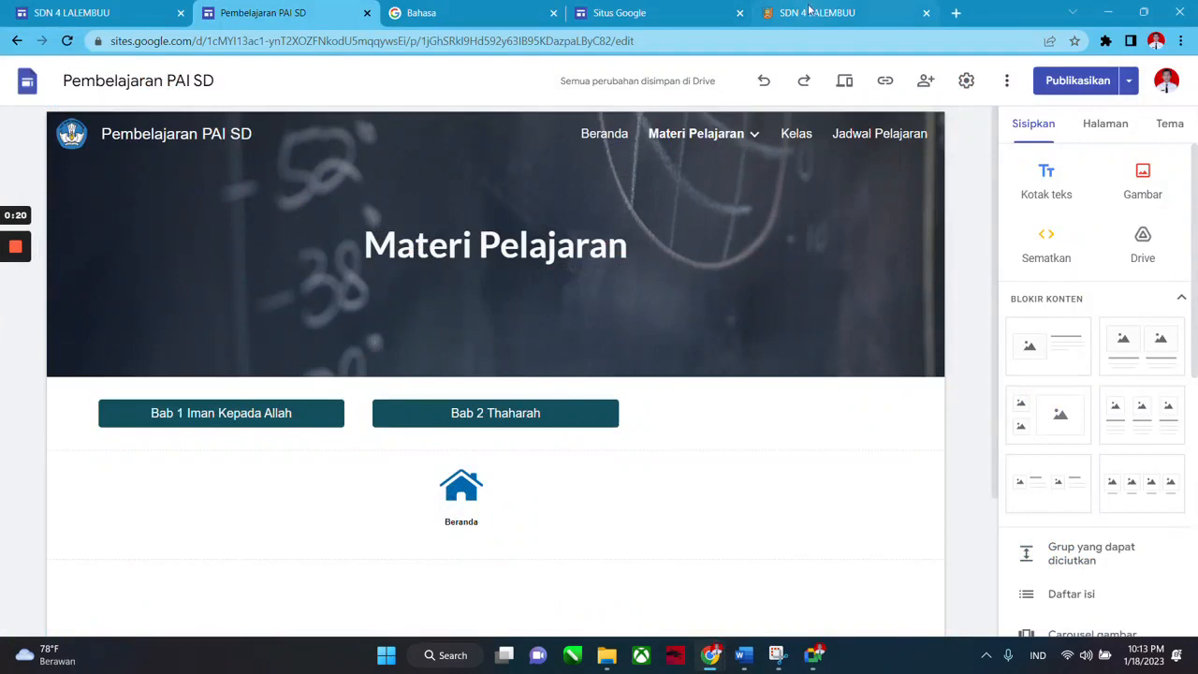
# Close the SDN 4 LALEMBUU and Situs Google tabs, then open Google Sites in a new tab.
pyautogui.click(925, 12)
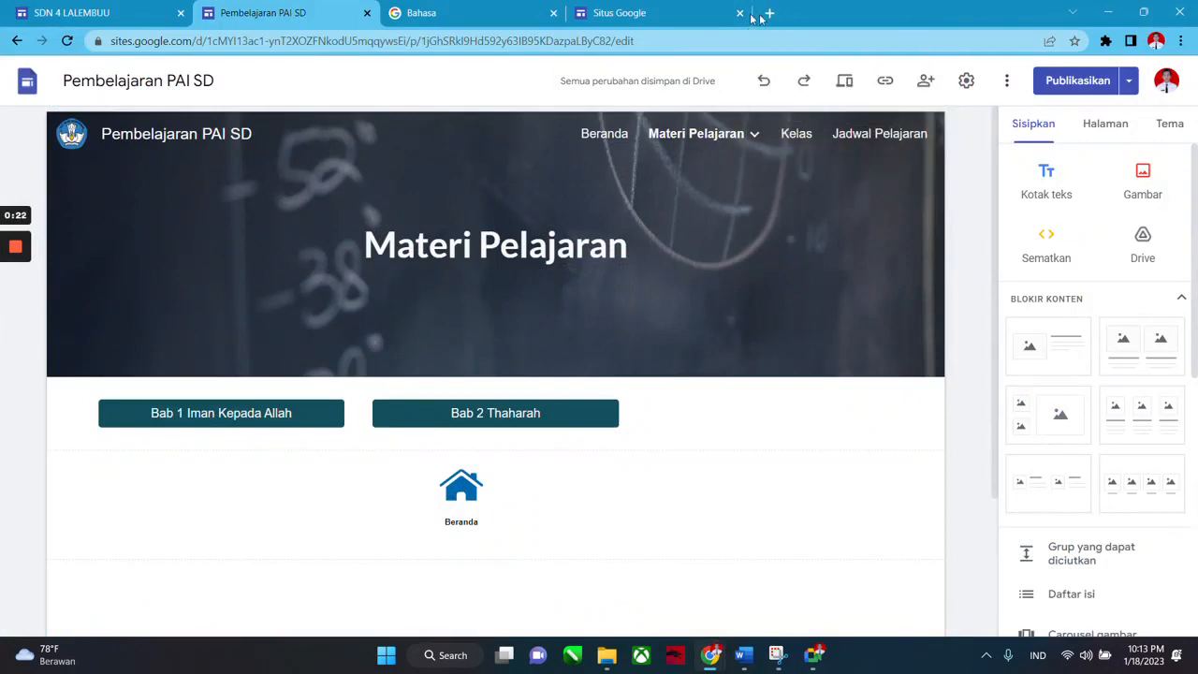
pyautogui.click(739, 13)
pyautogui.click(584, 13)
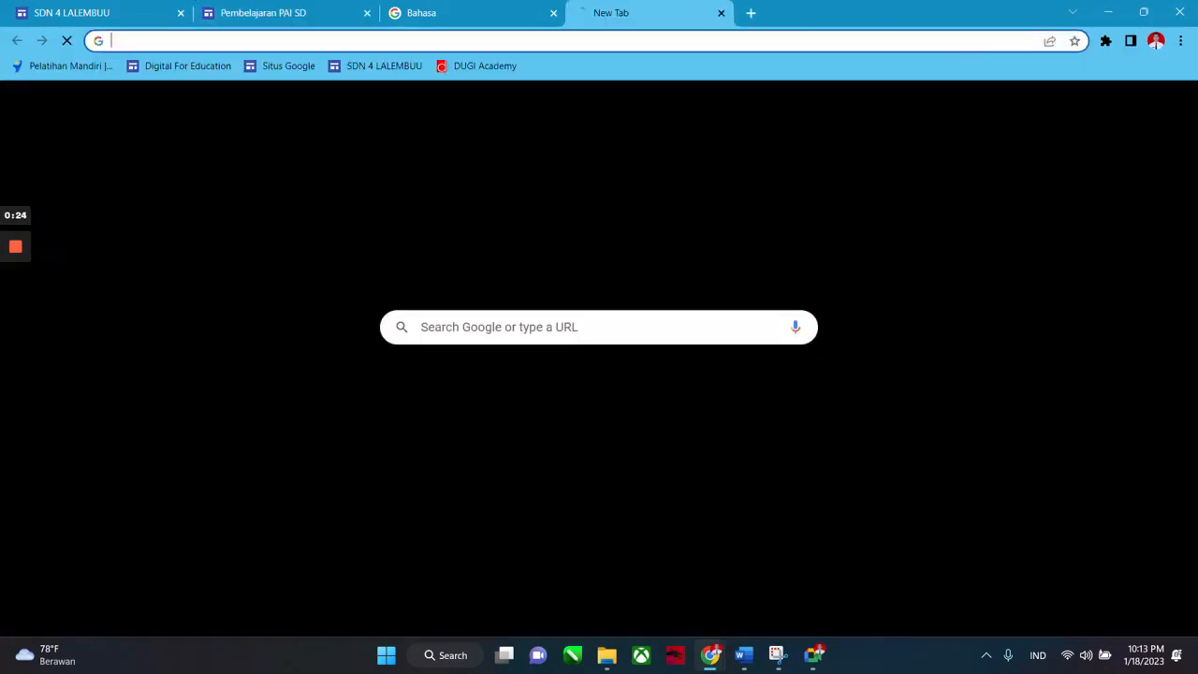
pyautogui.click(1133, 106)
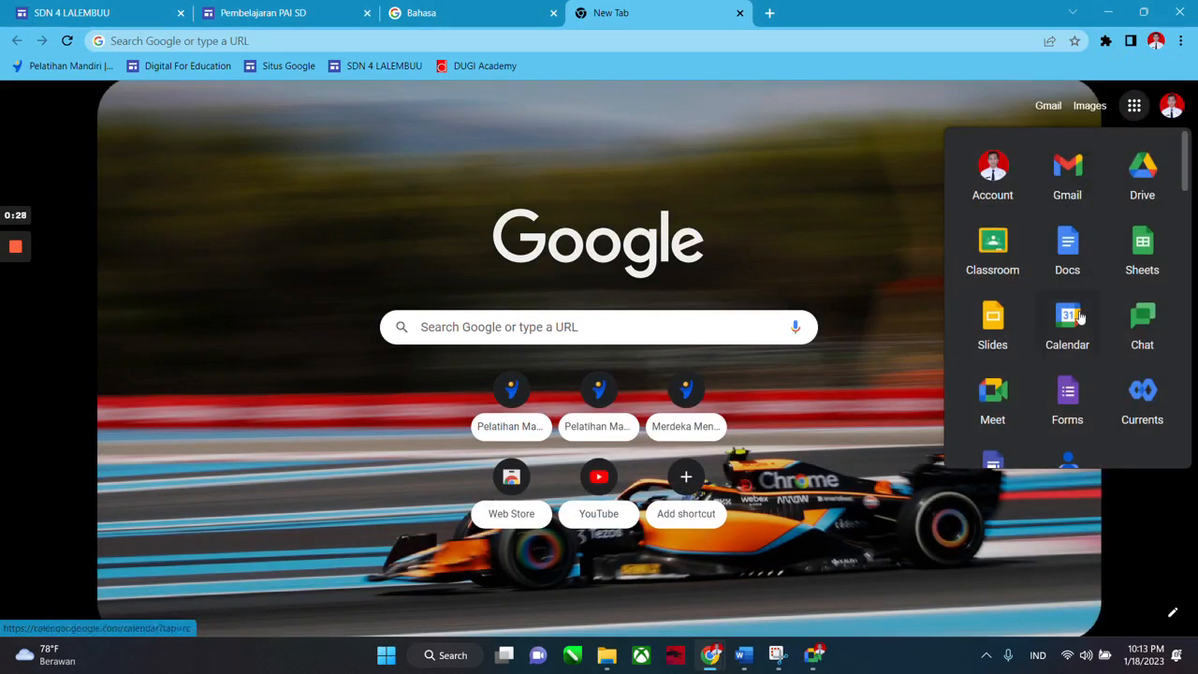
pyautogui.scroll(-3, 1040, 364)
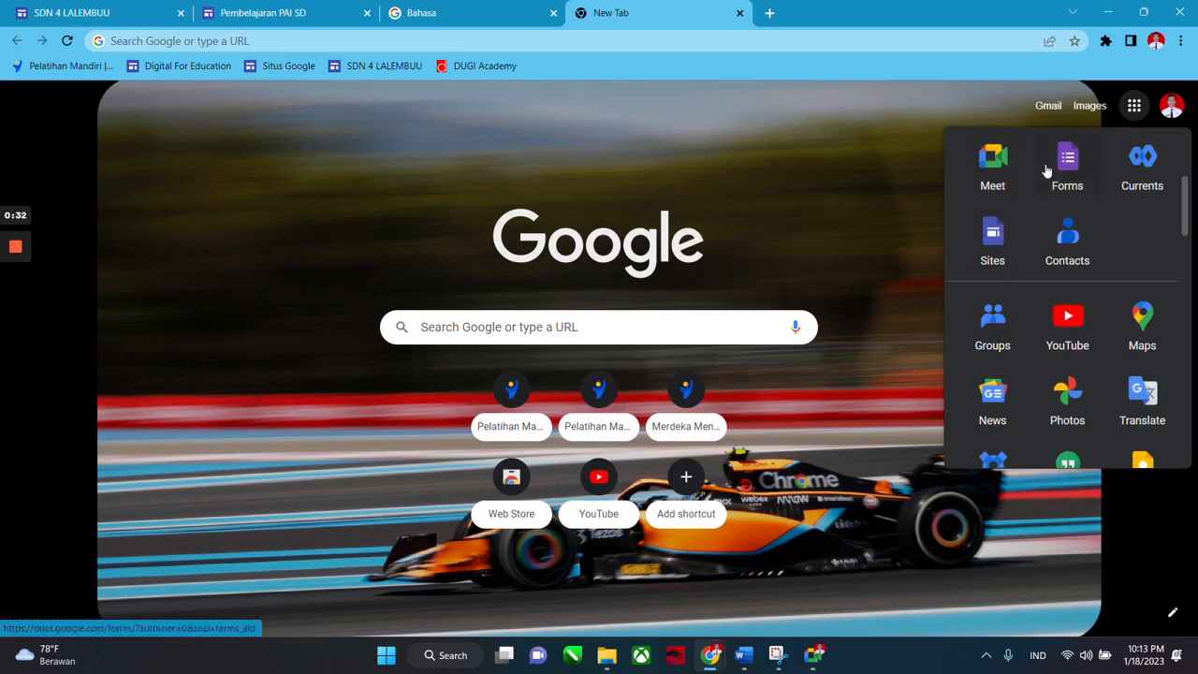
pyautogui.scroll(2, 1020, 264)
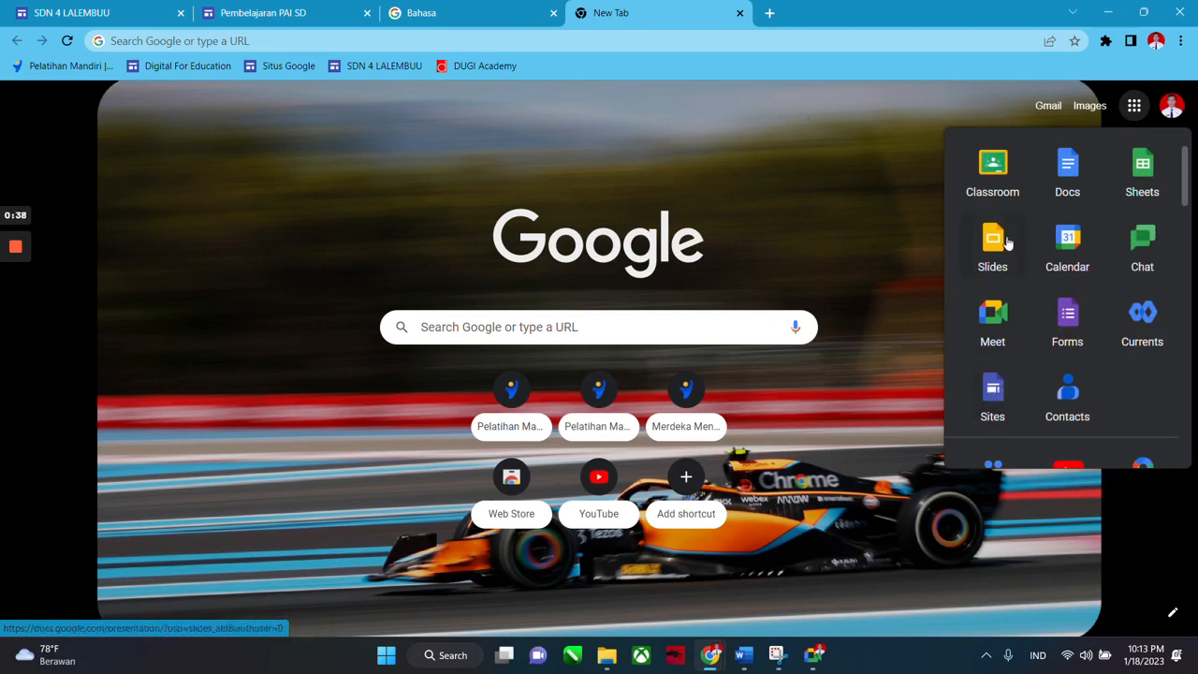
pyautogui.click(993, 397)
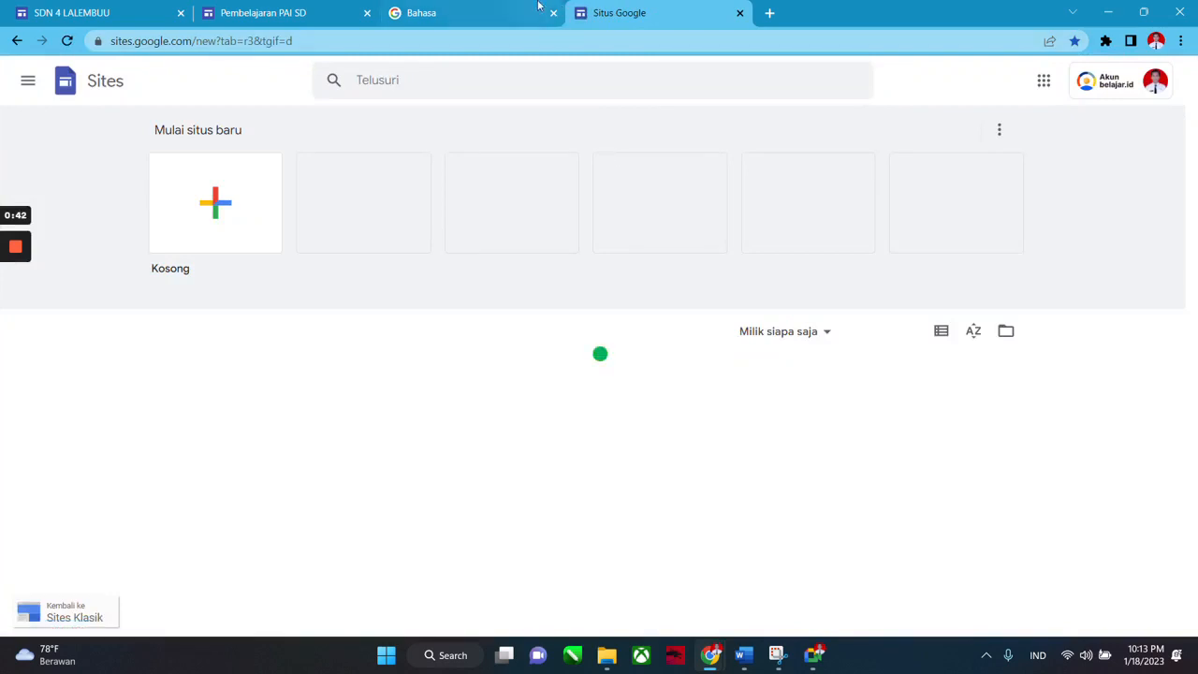
# Close the Bahasa tab, check the Pembelajaran PAI SD editor, and return to the Sites start page.
pyautogui.click(553, 13)
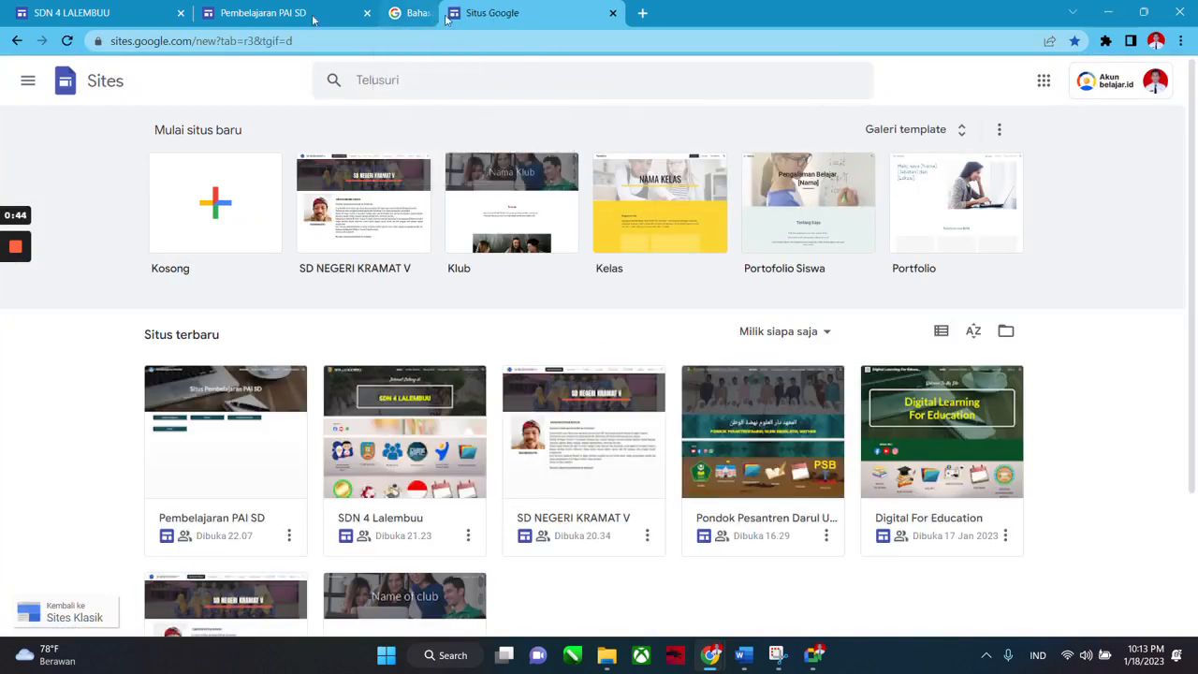
pyautogui.click(254, 15)
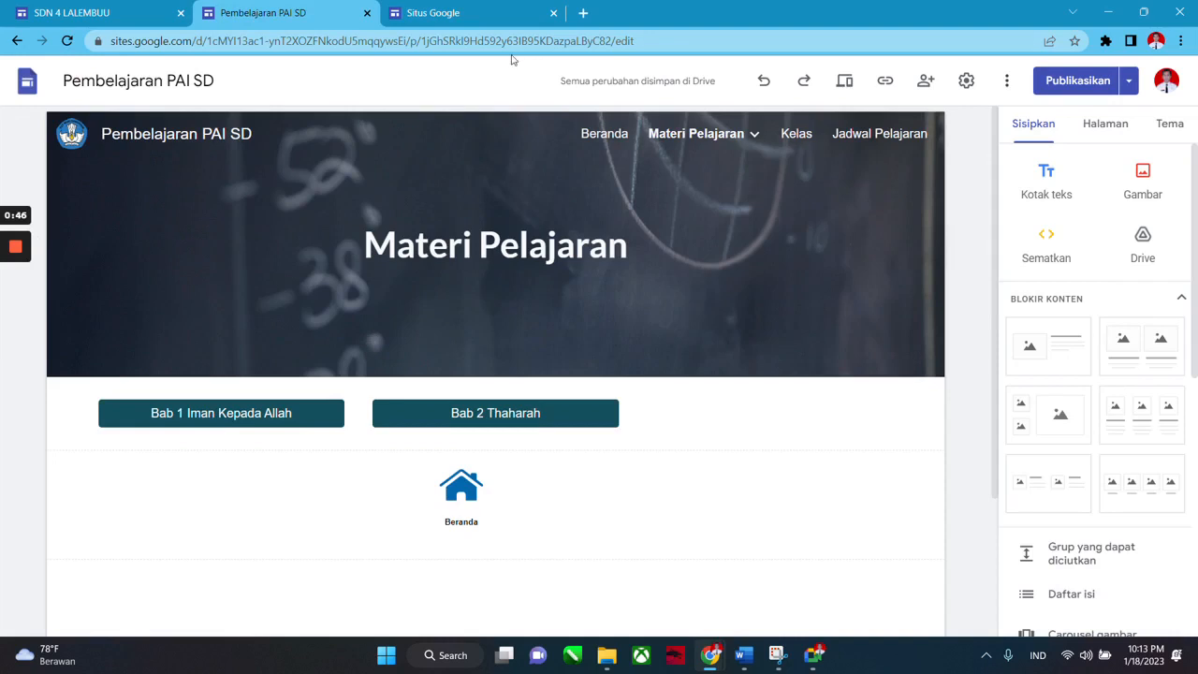
pyautogui.moveTo(760, 660)
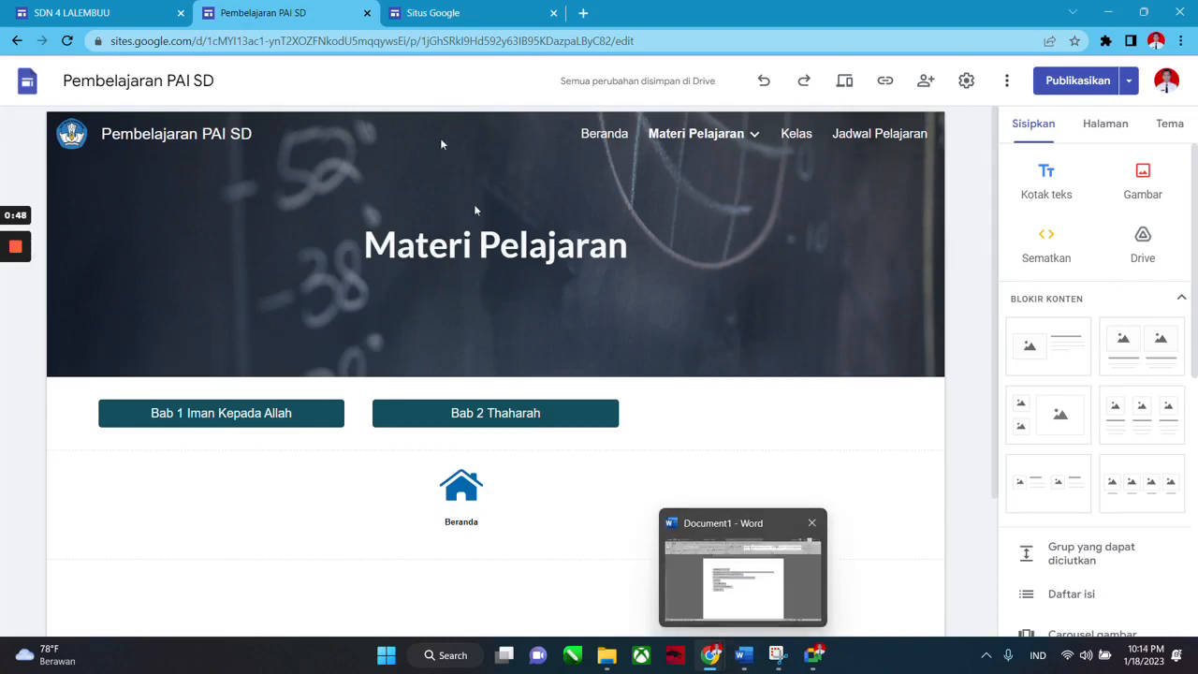
pyautogui.click(473, 15)
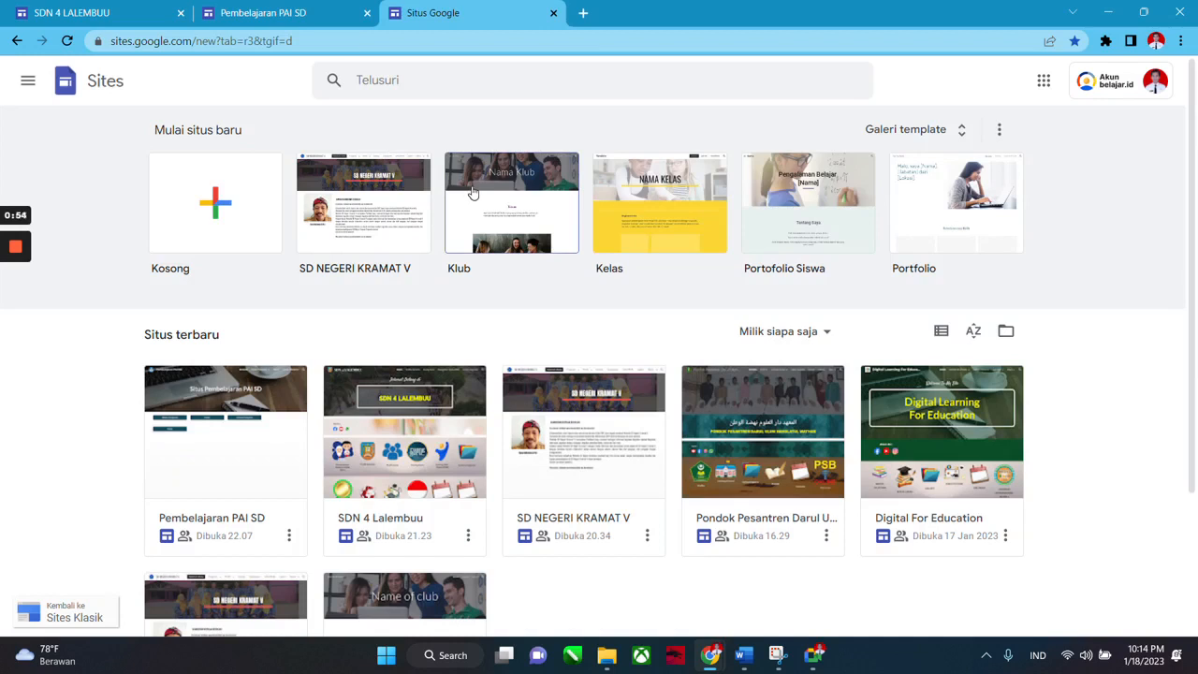
# Create a blank (Kosong) site, then switch back to the Pembelajaran PAI SD editor.
pyautogui.click(212, 212)
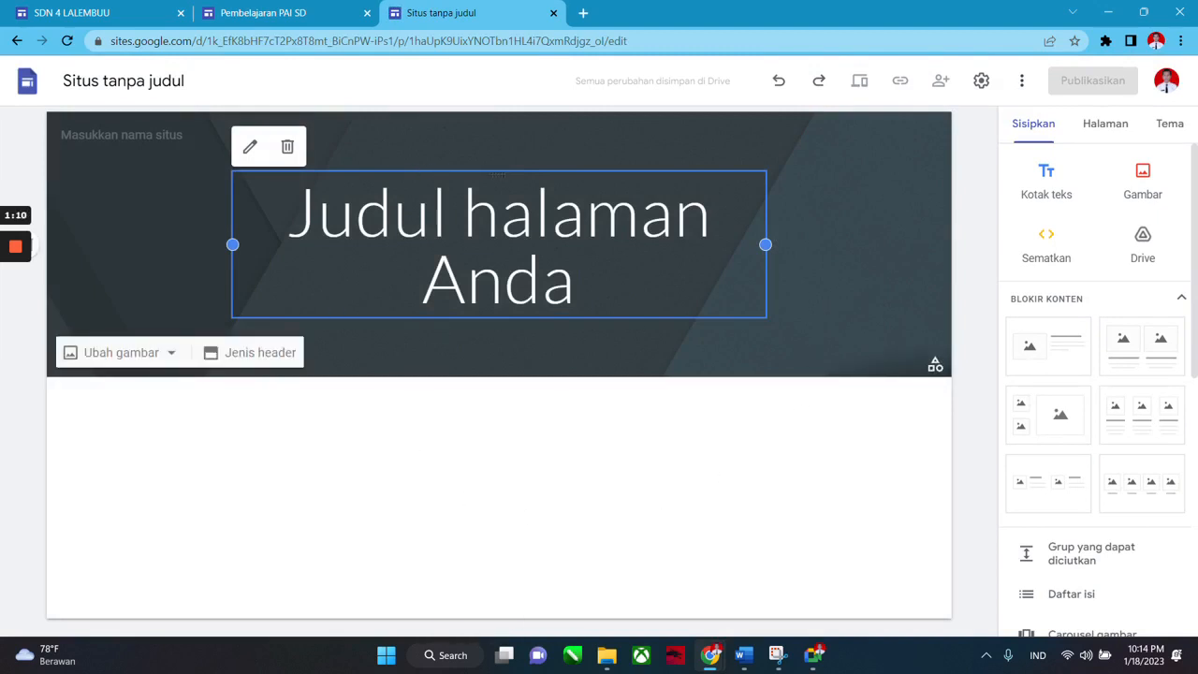
pyautogui.click(313, 9)
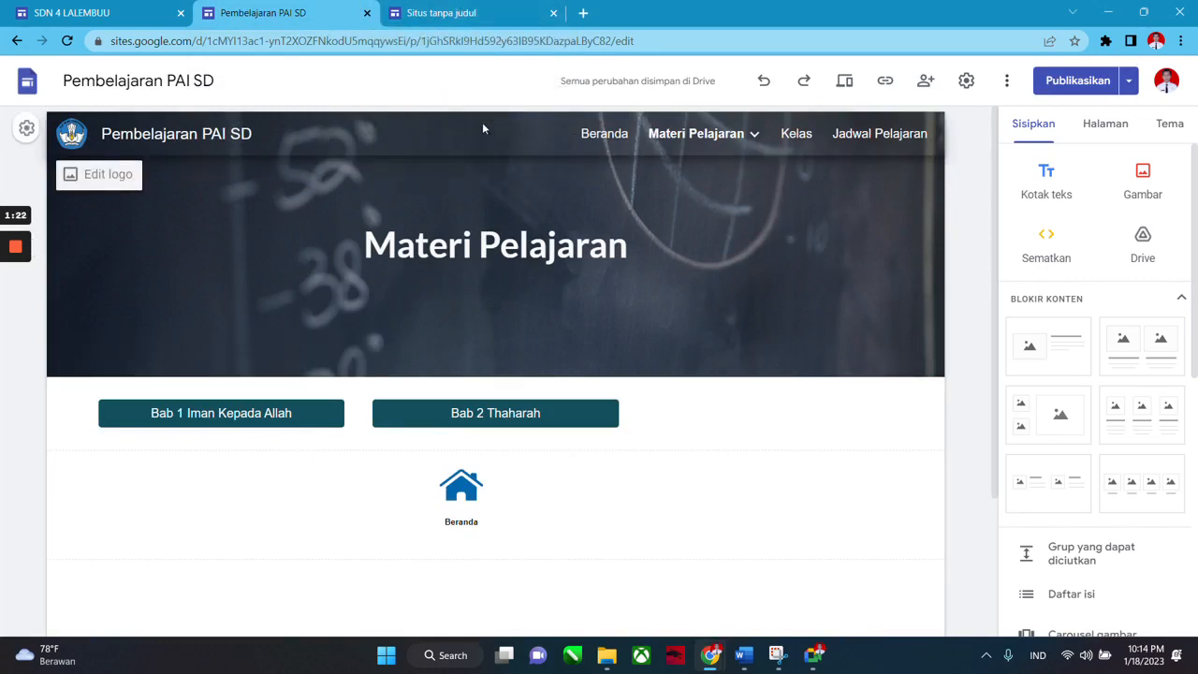
pyautogui.click(471, 15)
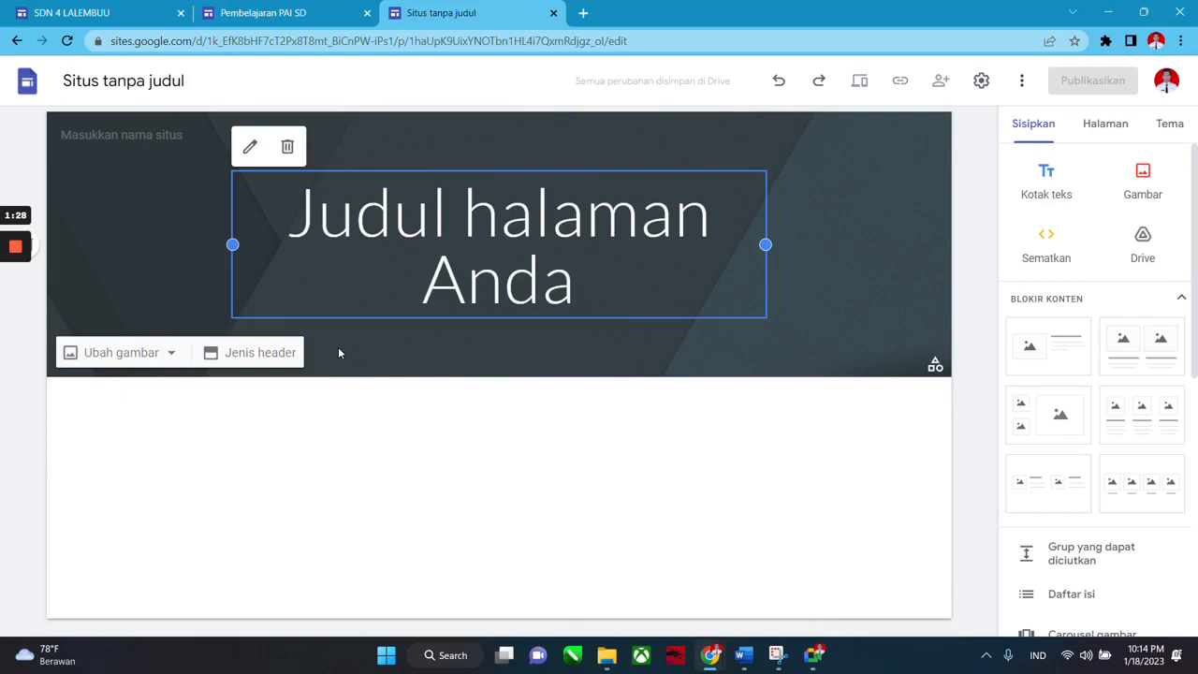
pyautogui.click(322, 6)
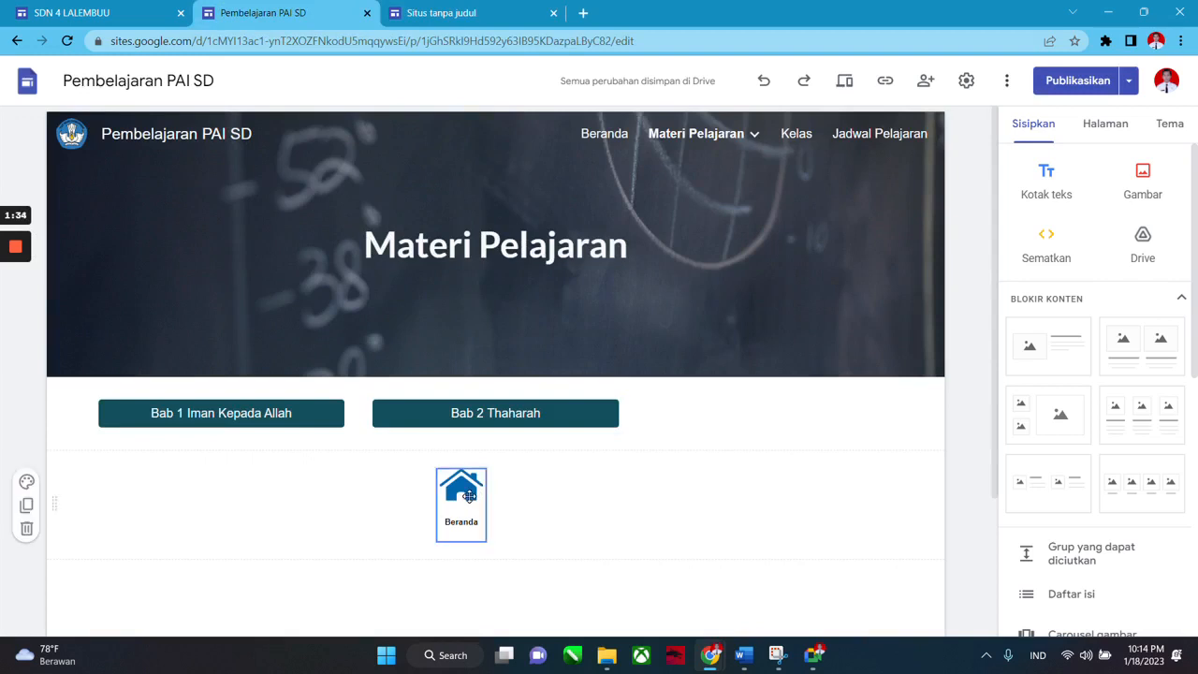
# Select the Materi Pelajaran header banner and insert a Pemisah divider below it.
pyautogui.click(261, 419)
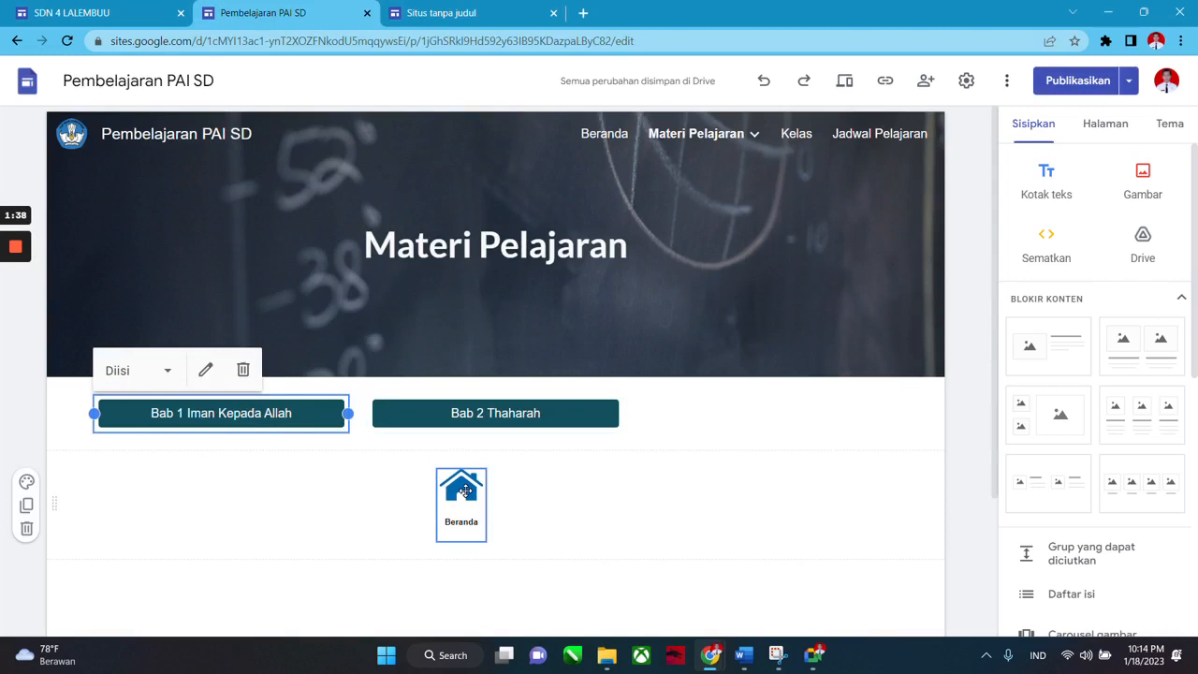
pyautogui.click(465, 491)
pyautogui.click(689, 501)
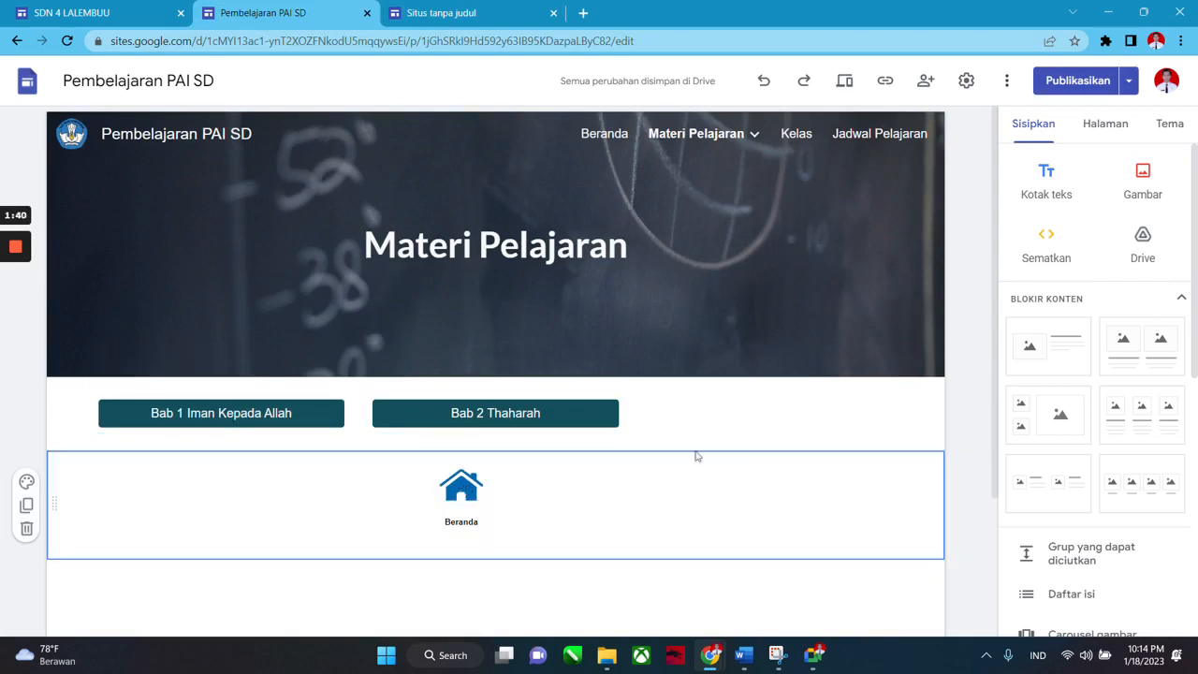
pyautogui.click(723, 346)
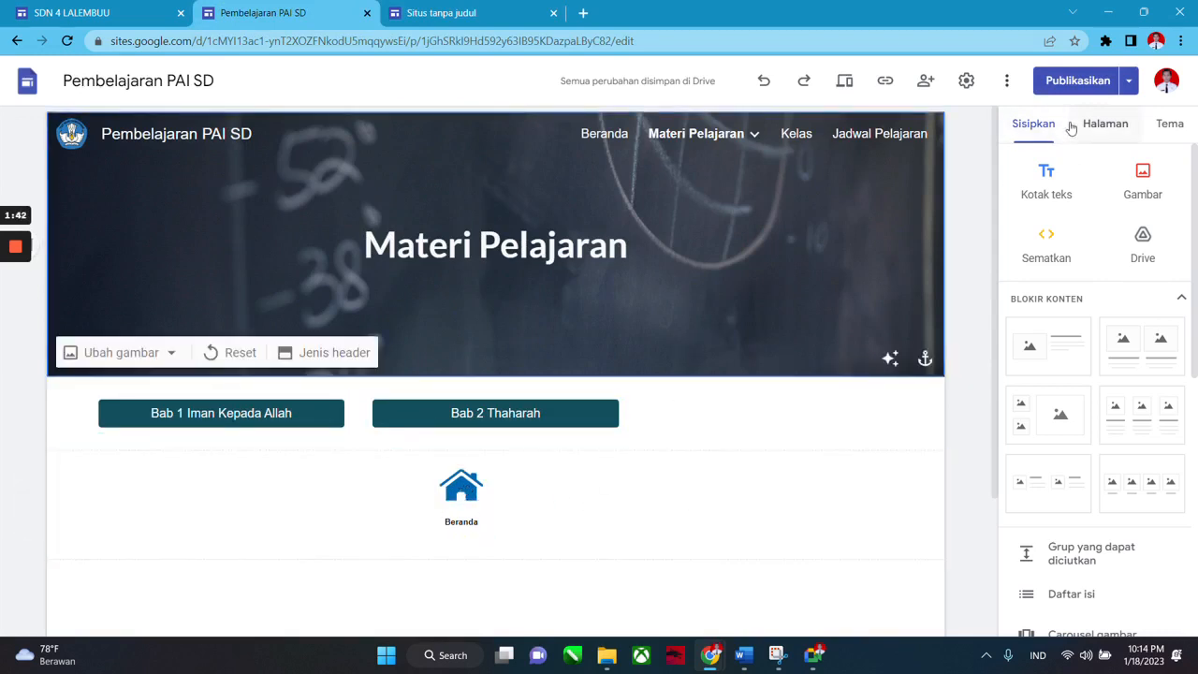
pyautogui.scroll(-3, 1064, 322)
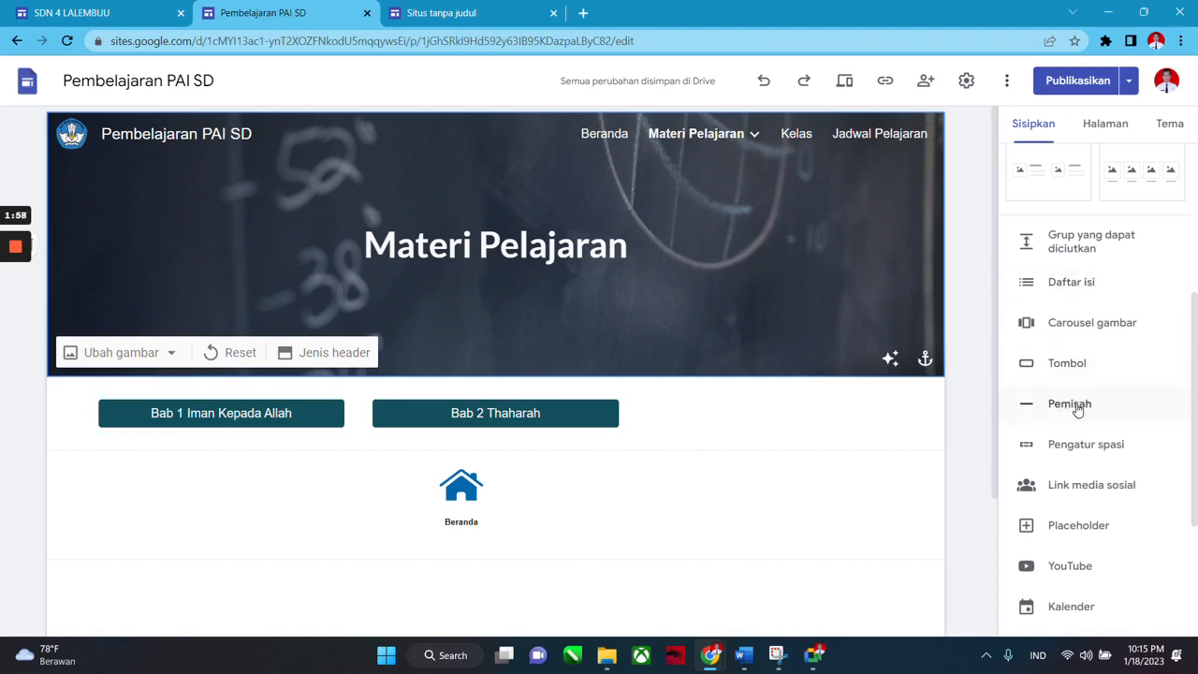
pyautogui.scroll(2, 1019, 396)
pyautogui.scroll(-2, 1083, 460)
pyautogui.click(1058, 406)
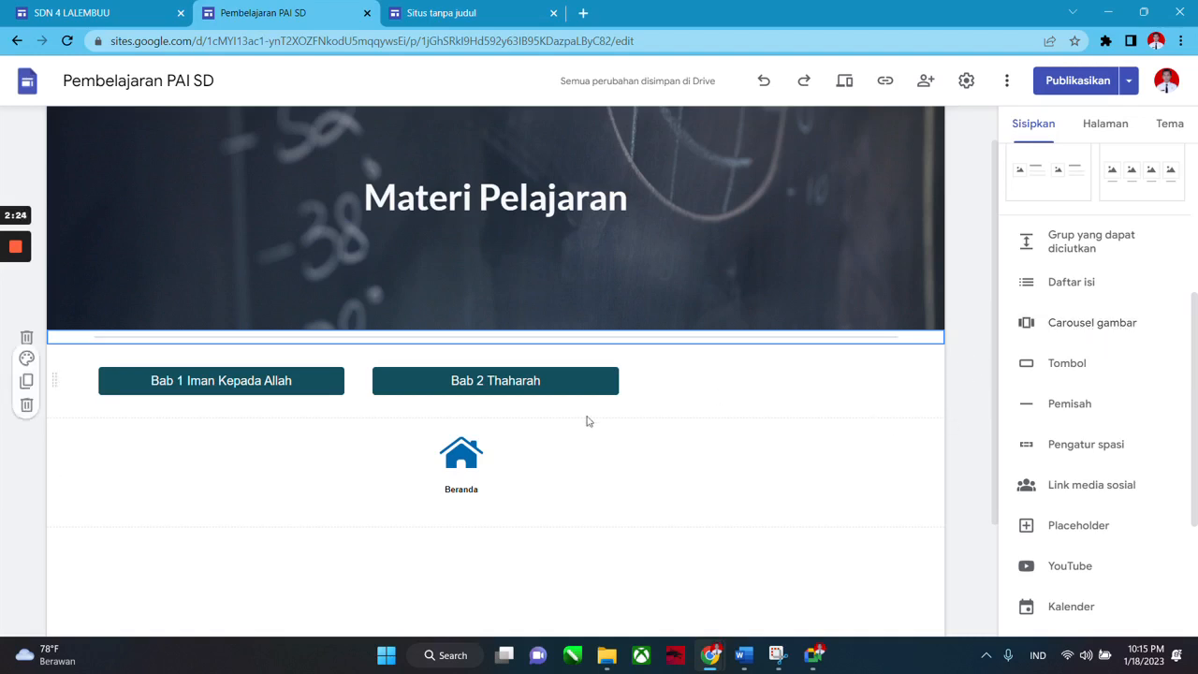
pyautogui.scroll(-1, 530, 489)
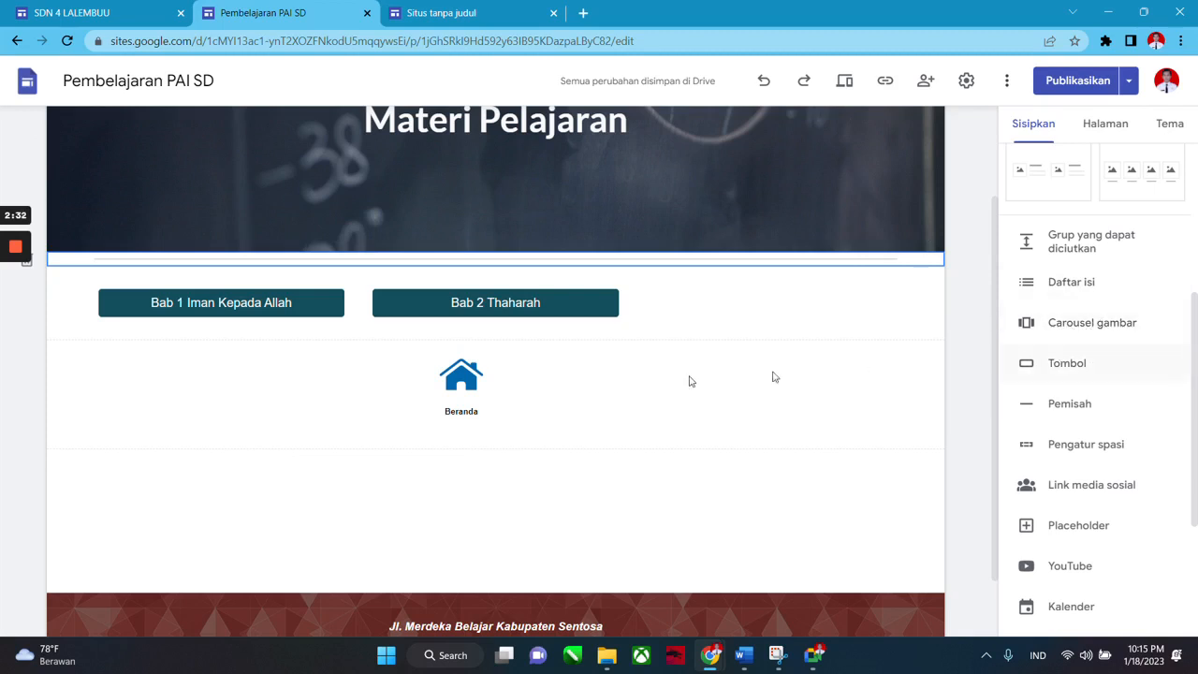
pyautogui.scroll(2, 879, 374)
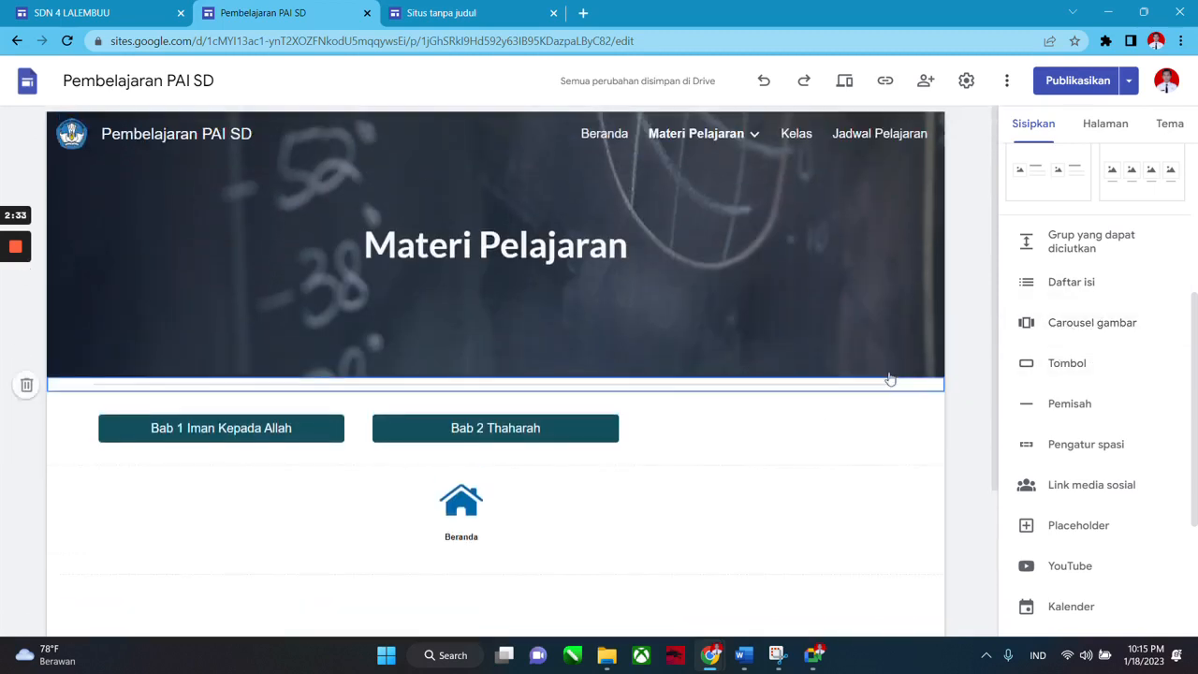
pyautogui.click(1091, 128)
pyautogui.click(1029, 194)
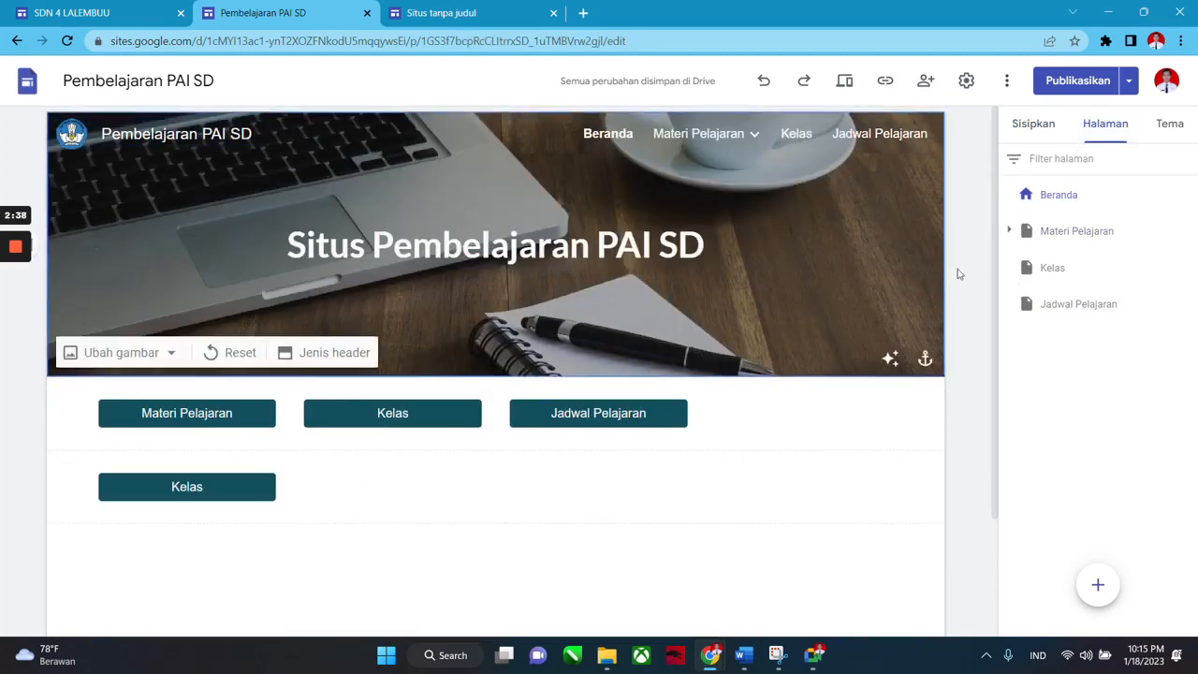
pyautogui.click(1033, 123)
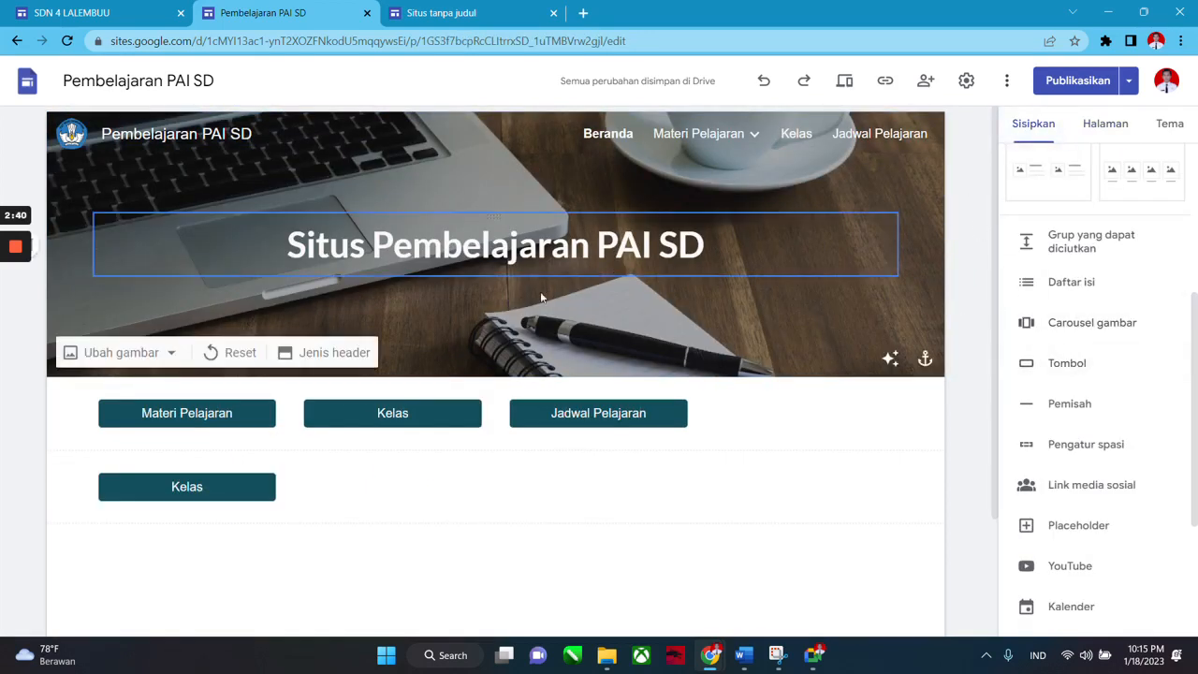
pyautogui.click(1073, 405)
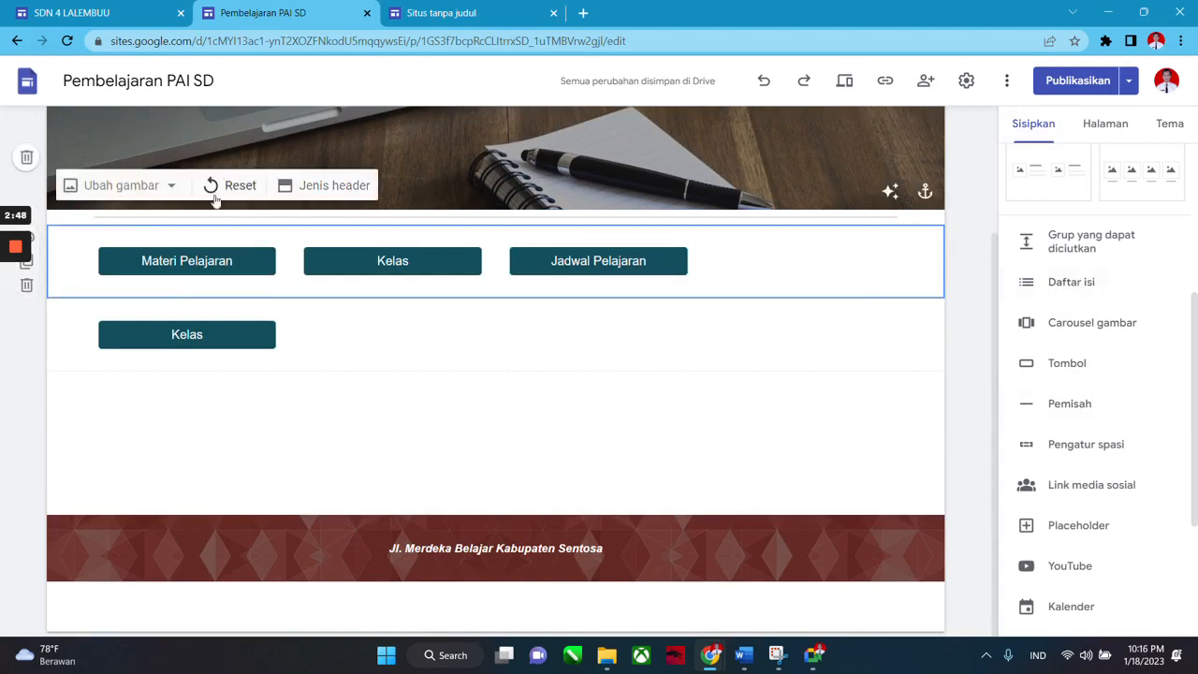
pyautogui.click(1078, 402)
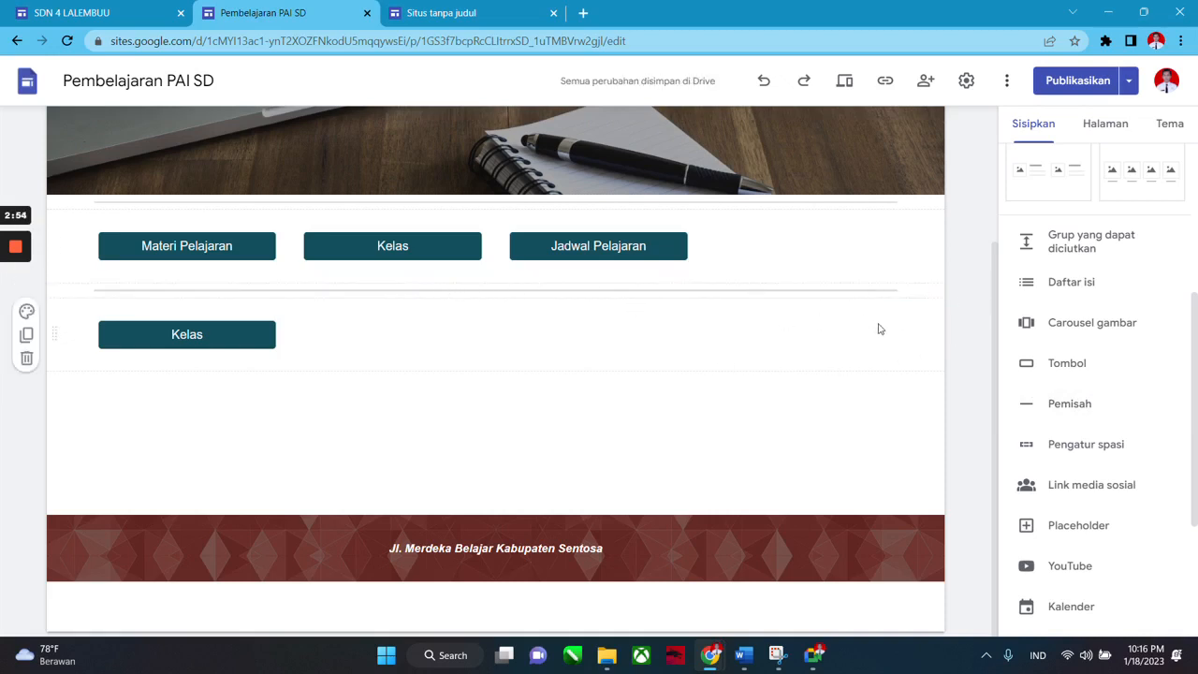
pyautogui.scroll(2, 836, 362)
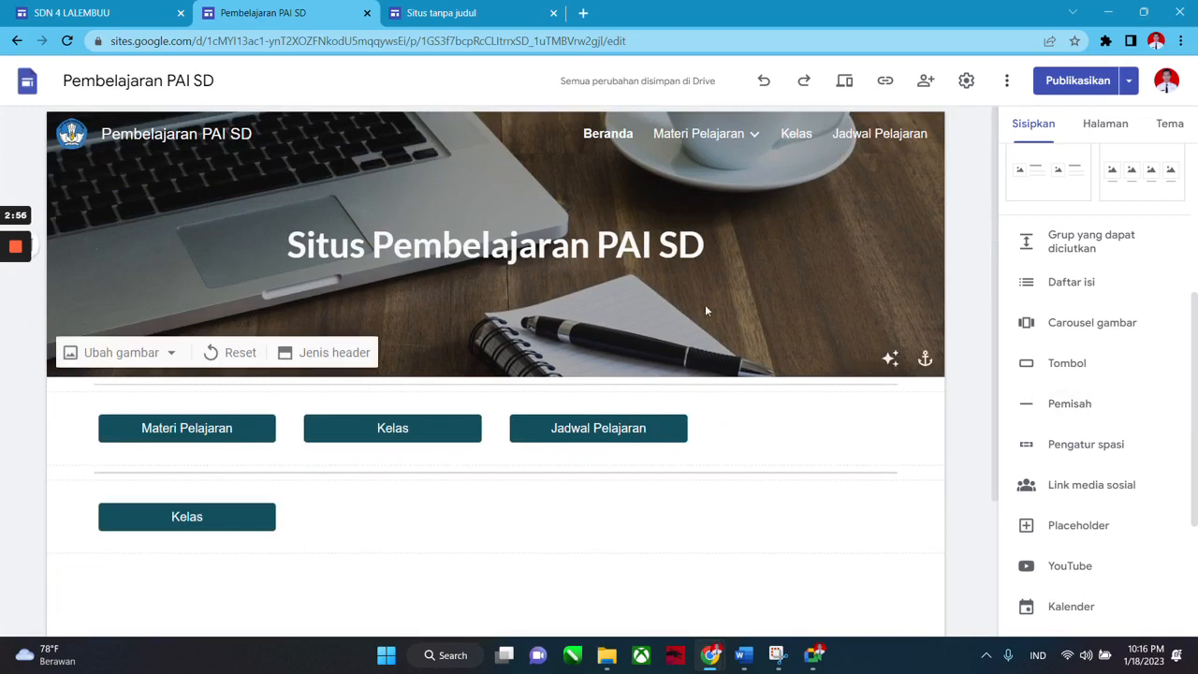
pyautogui.scroll(-1, 1029, 375)
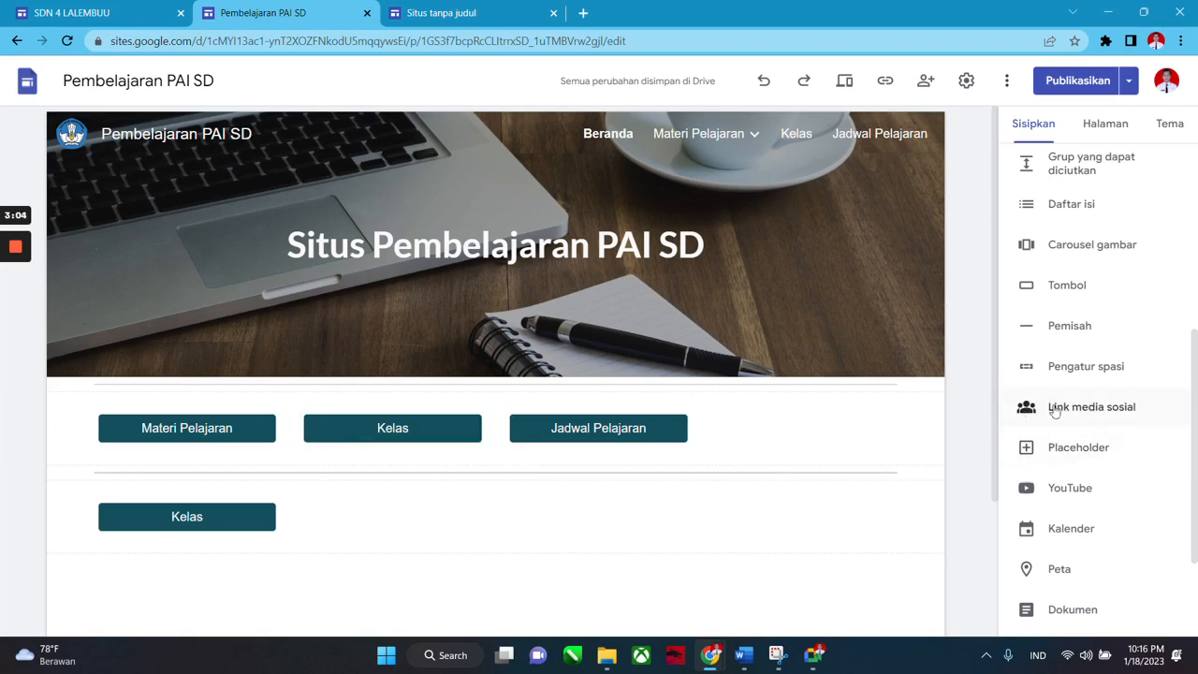
pyautogui.scroll(1, 1067, 374)
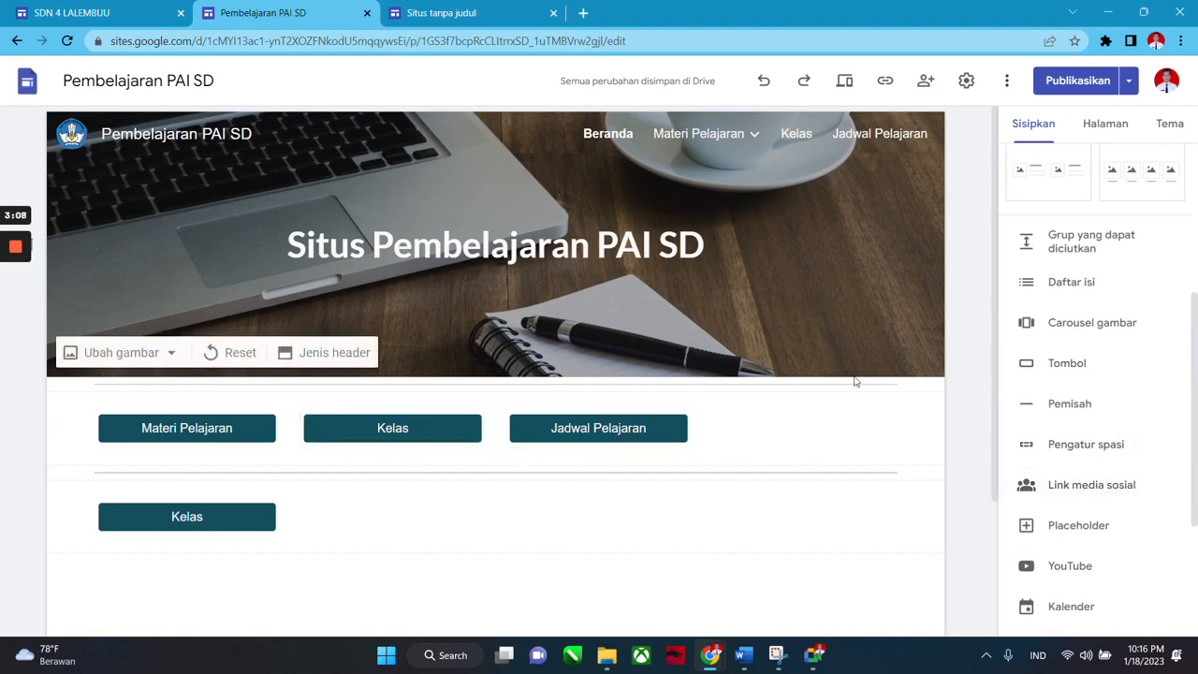
pyautogui.click(861, 430)
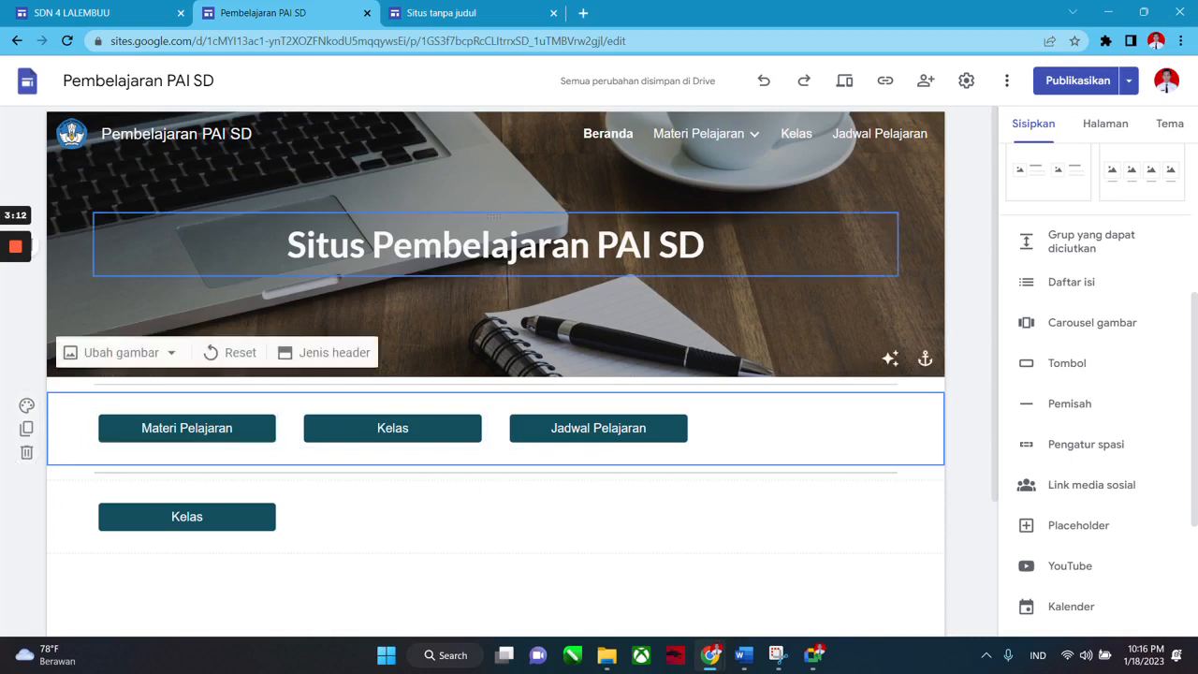
pyautogui.click(891, 271)
pyautogui.click(934, 290)
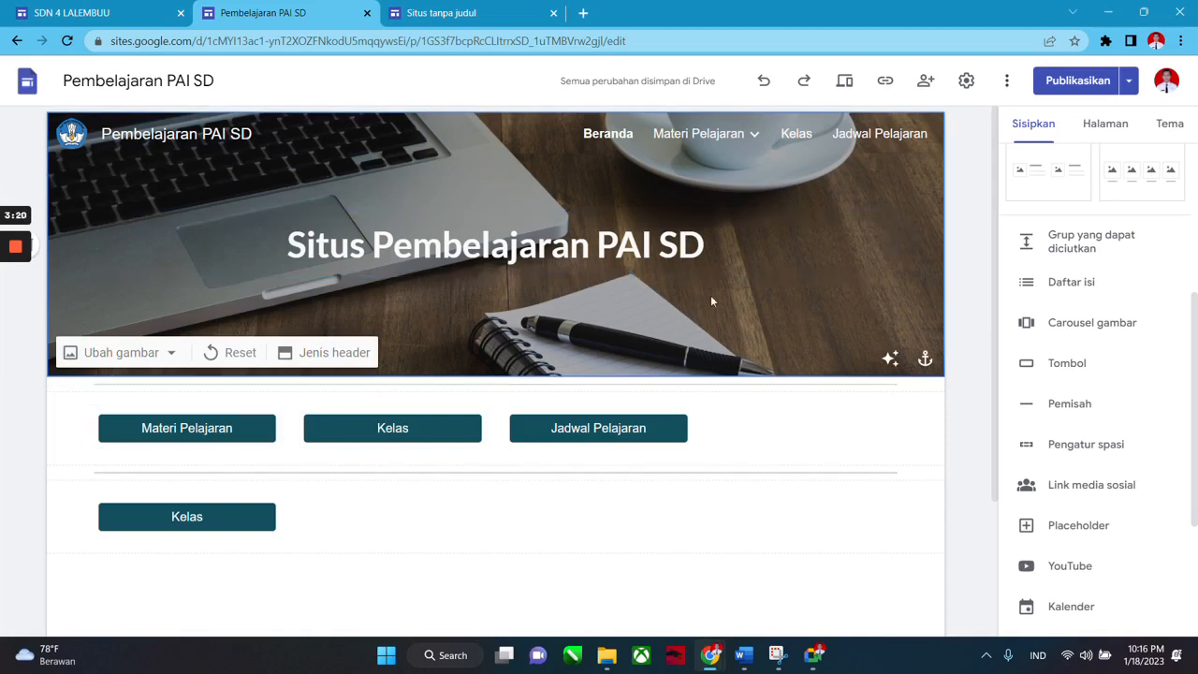
# Insert a Link media sosial block and bring up the Pilih image picker for the first link's icon.
pyautogui.click(1107, 496)
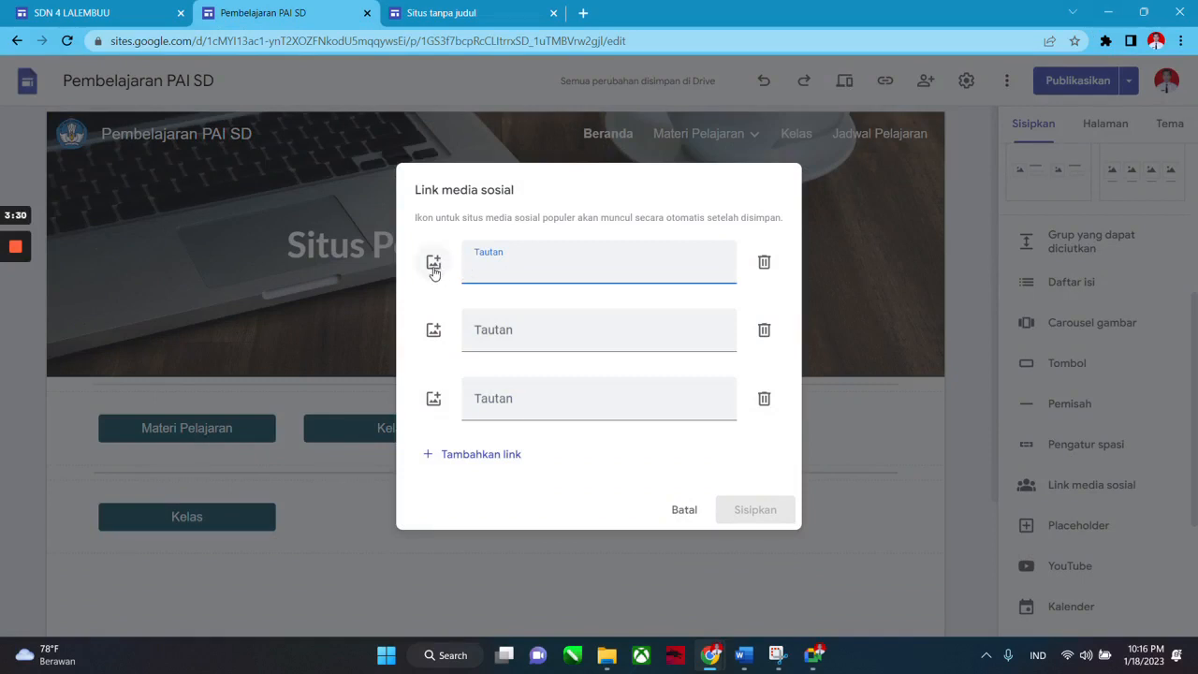
pyautogui.click(433, 267)
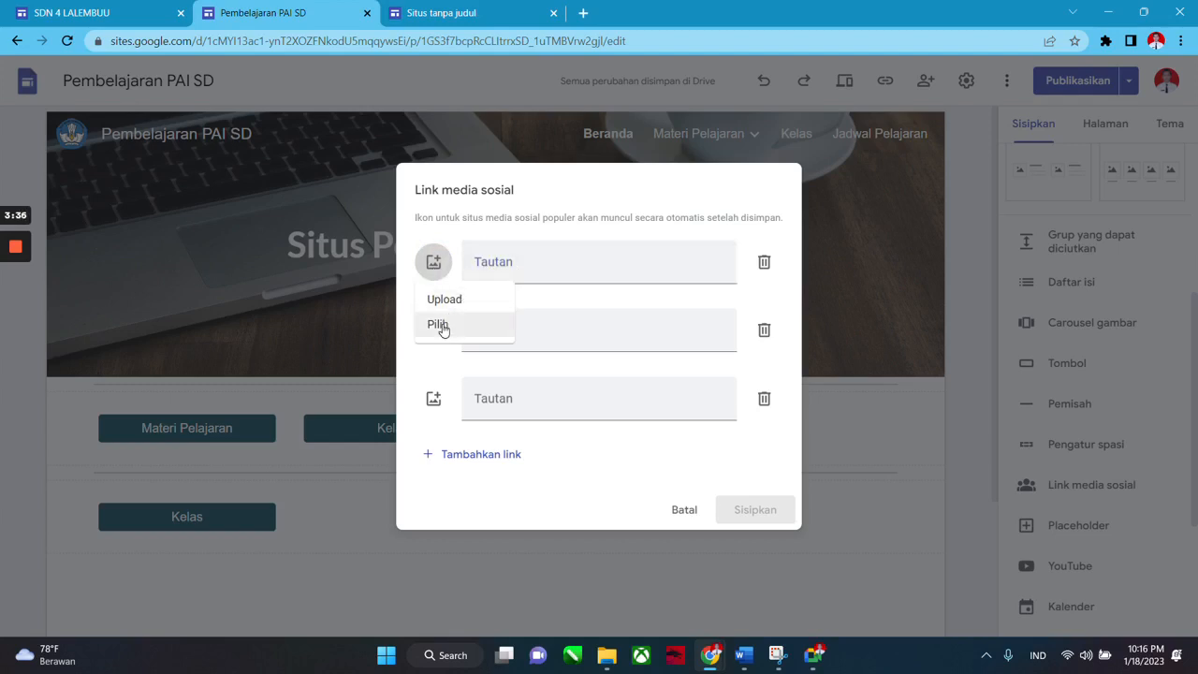
pyautogui.click(442, 326)
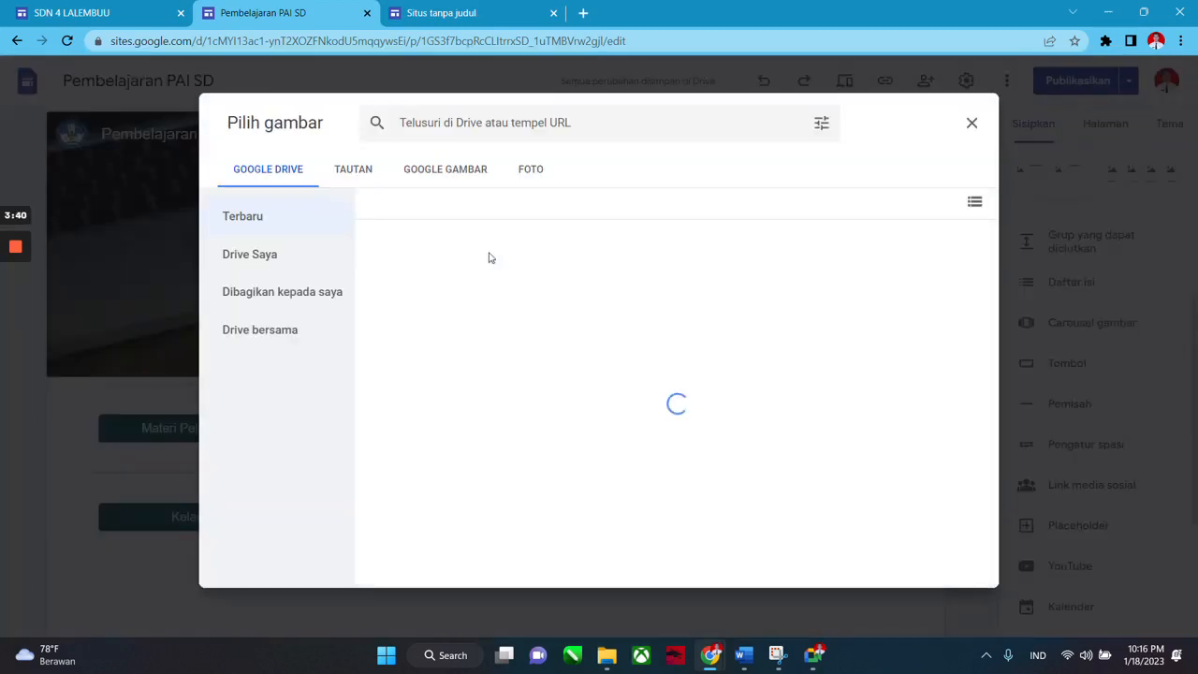
# Search Google images for 'facebook' and set the round Facebook logo as the first link's icon.
pyautogui.click(431, 176)
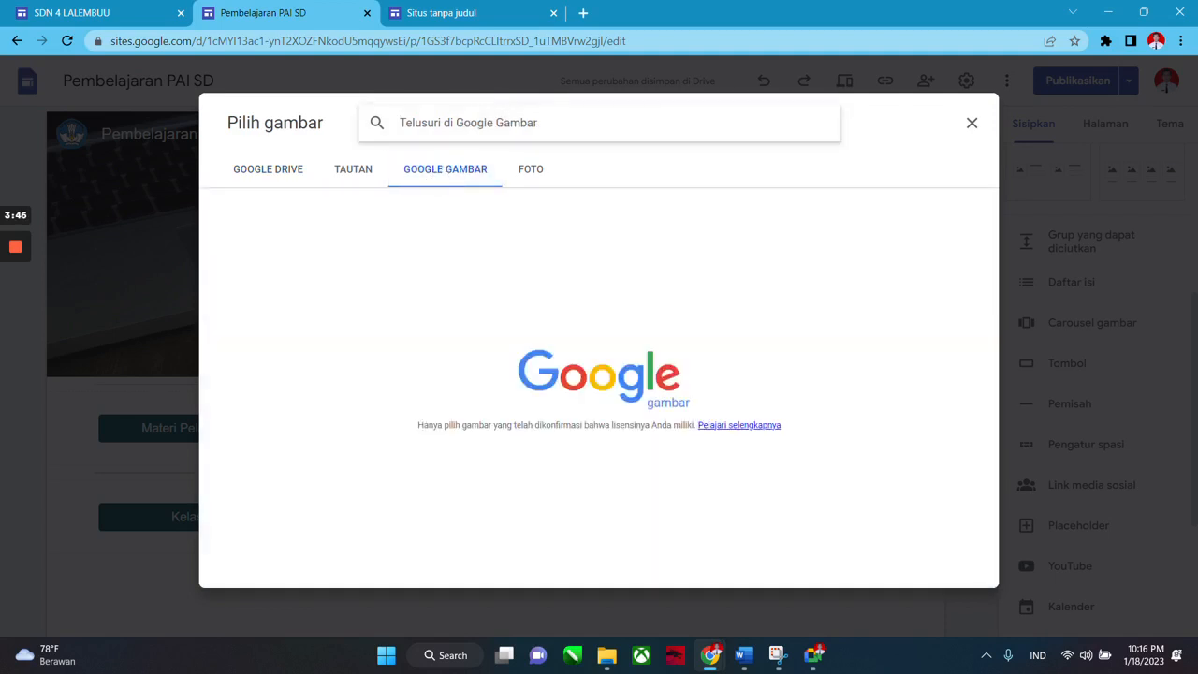
pyautogui.write('faceb')
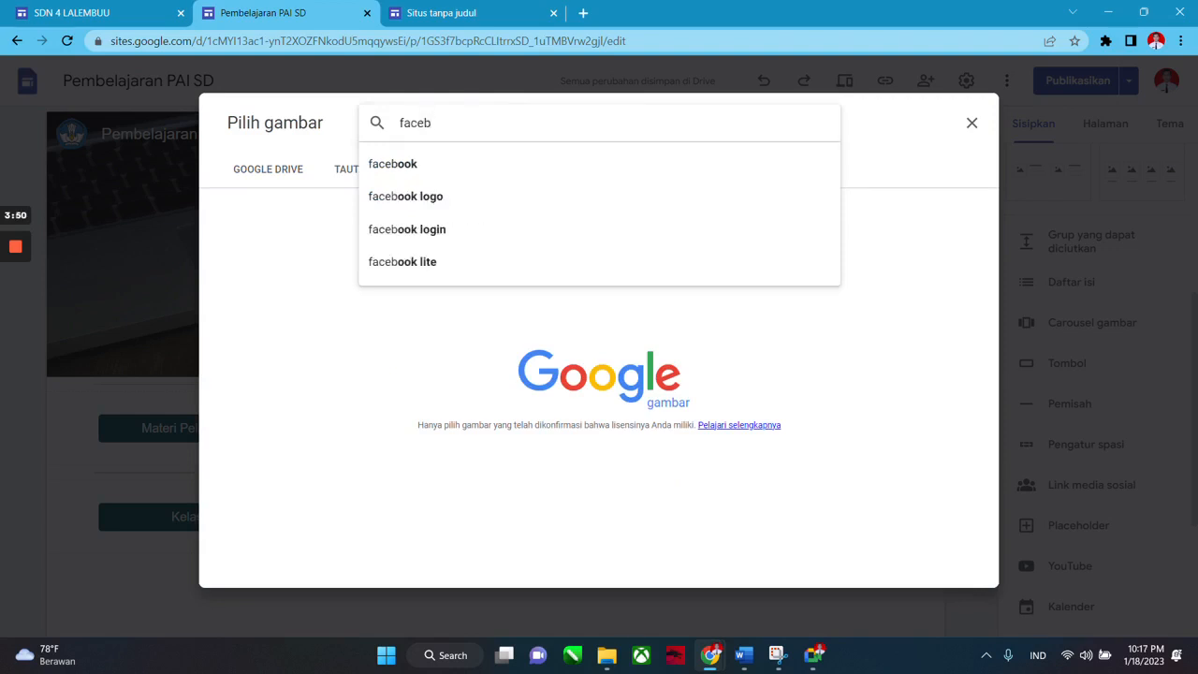
pyautogui.write('ook icon')
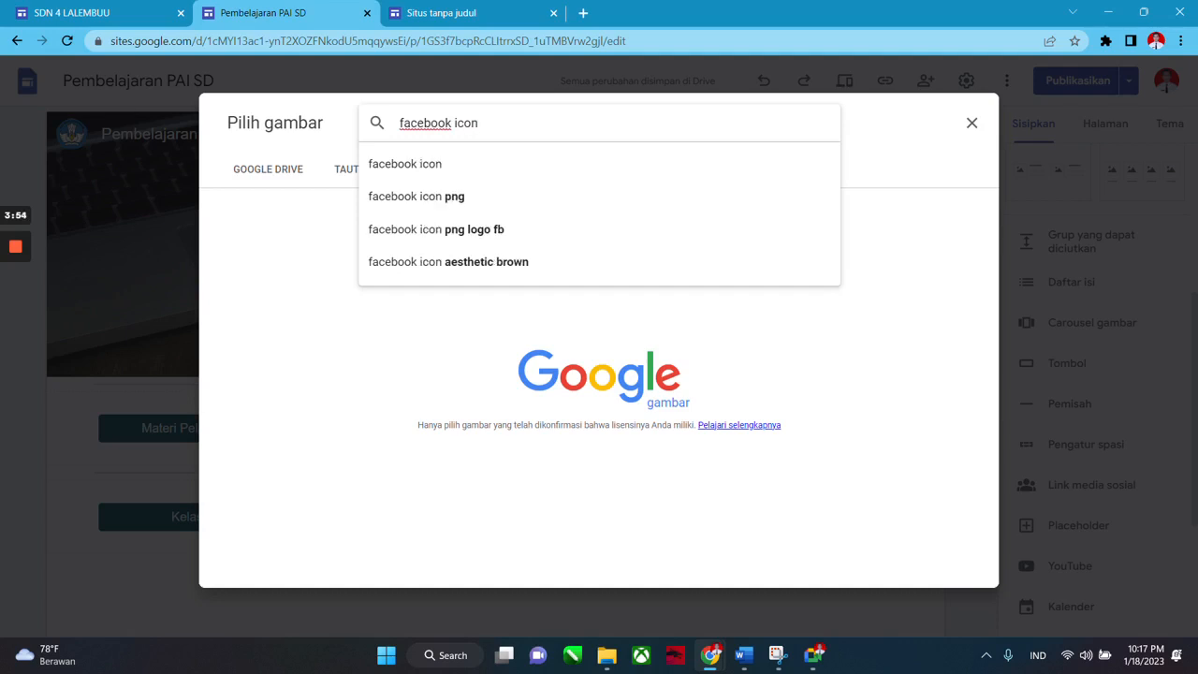
pyautogui.press('Return')
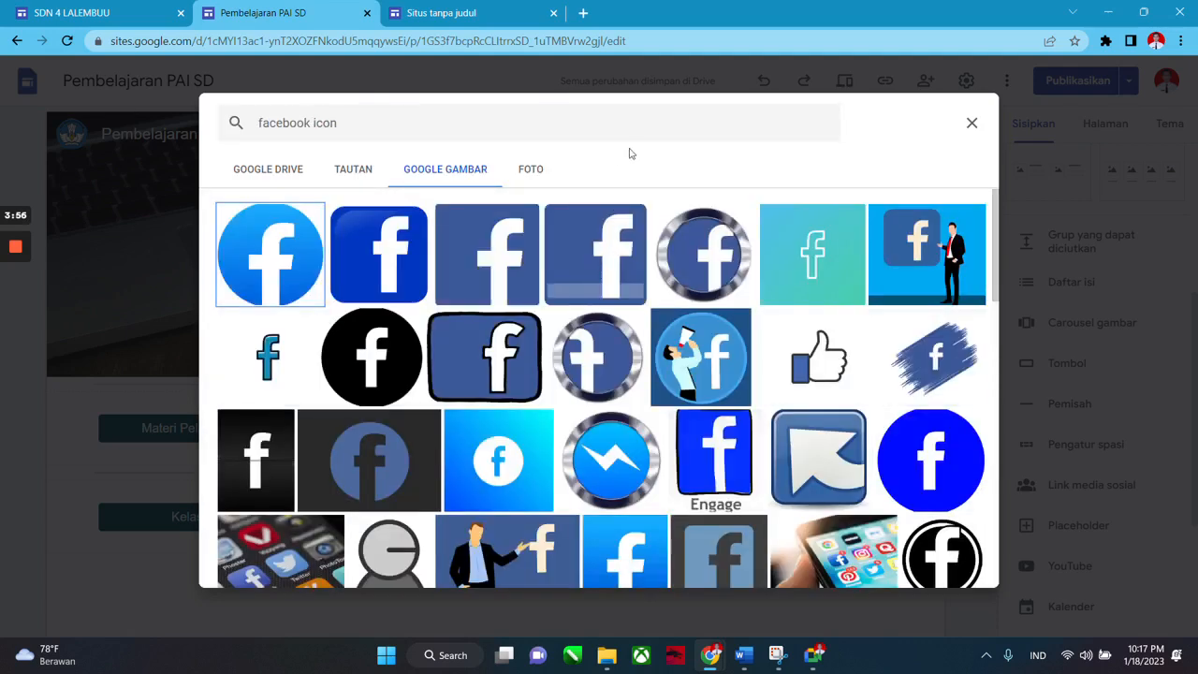
pyautogui.scroll(-3, 586, 321)
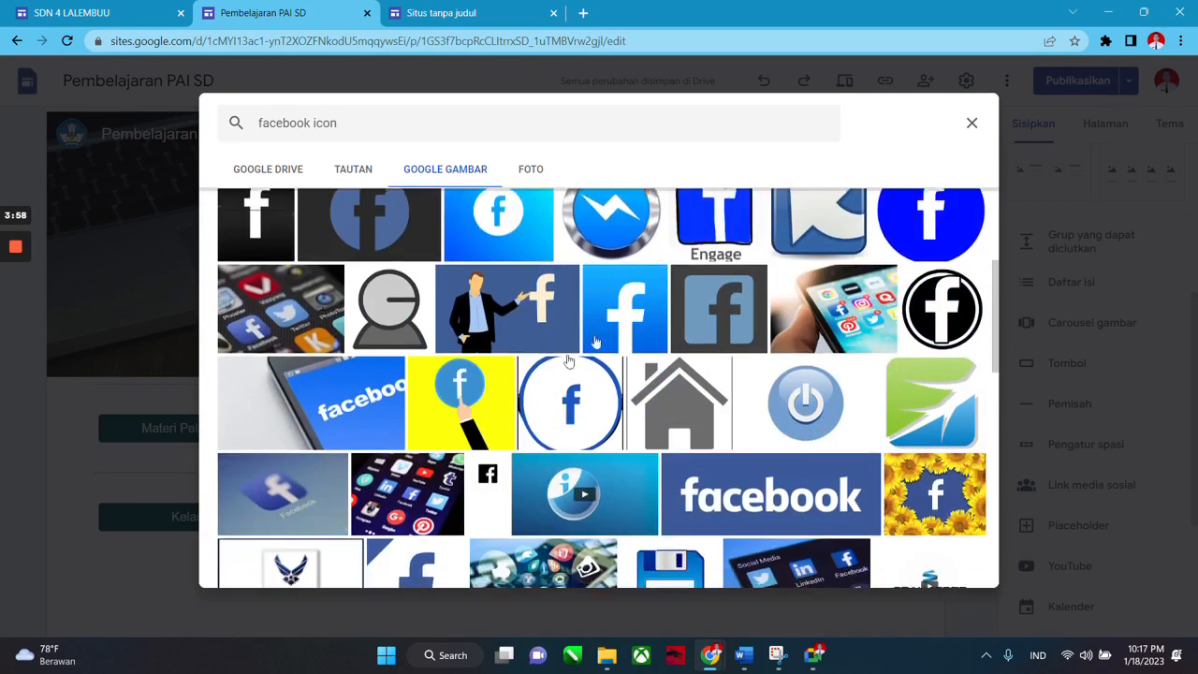
pyautogui.scroll(2, 694, 374)
pyautogui.scroll(-2, 694, 374)
pyautogui.scroll(3, 694, 375)
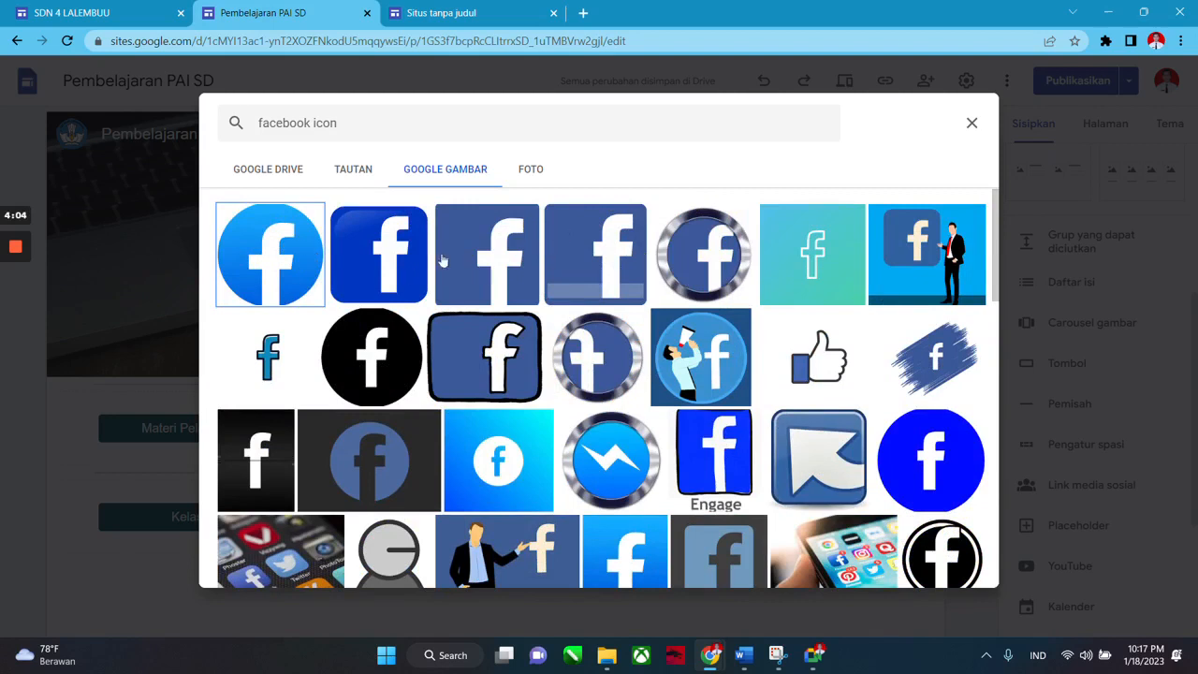
pyautogui.doubleClick(279, 260)
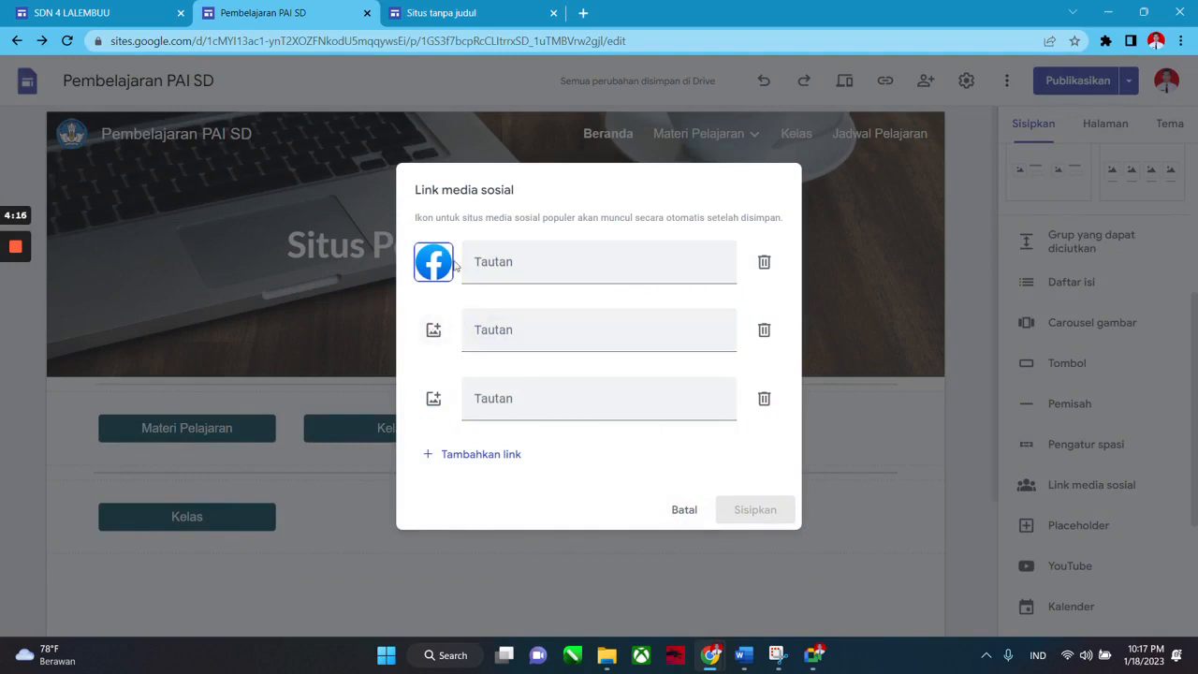
pyautogui.click(435, 333)
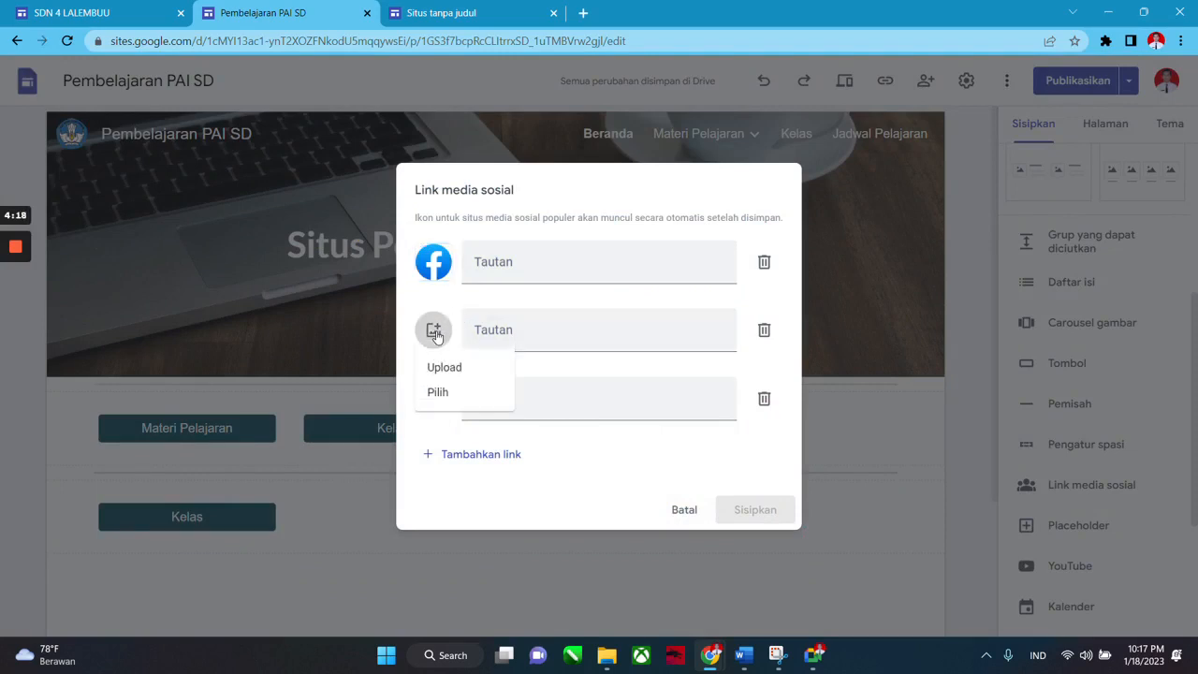
pyautogui.click(456, 393)
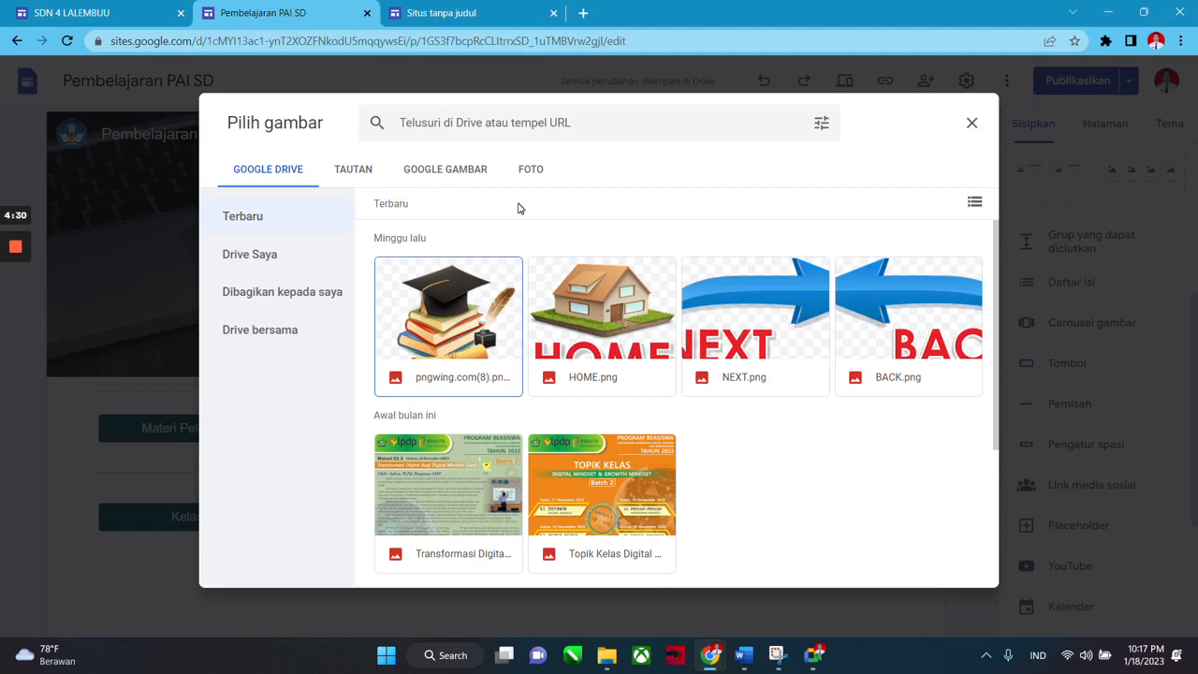
# Search Google images for 'youtube' and set the first YouTube logo as the second link's icon.
pyautogui.click(457, 174)
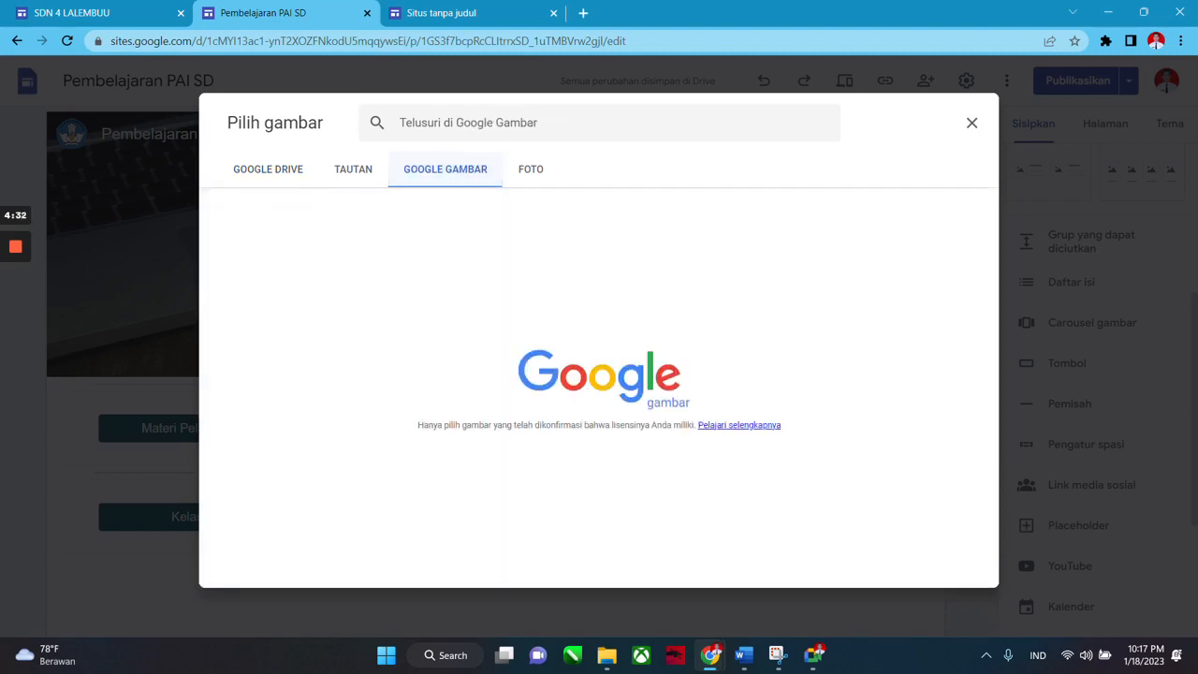
pyautogui.write('y')
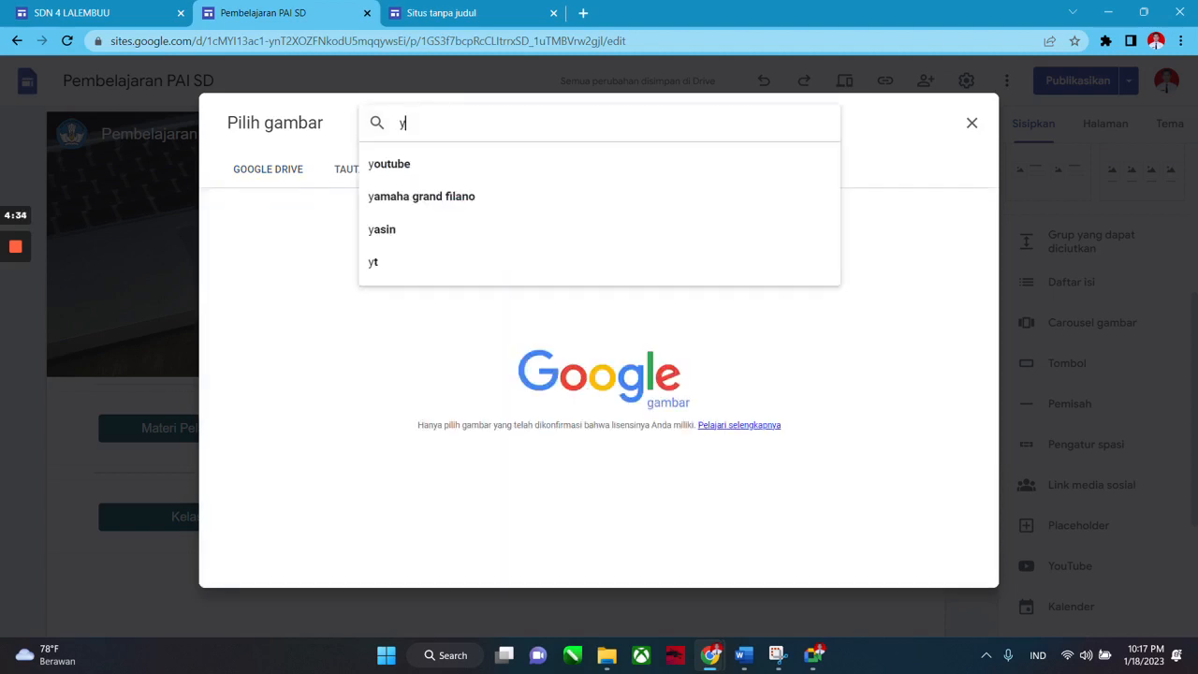
pyautogui.write('outube icon')
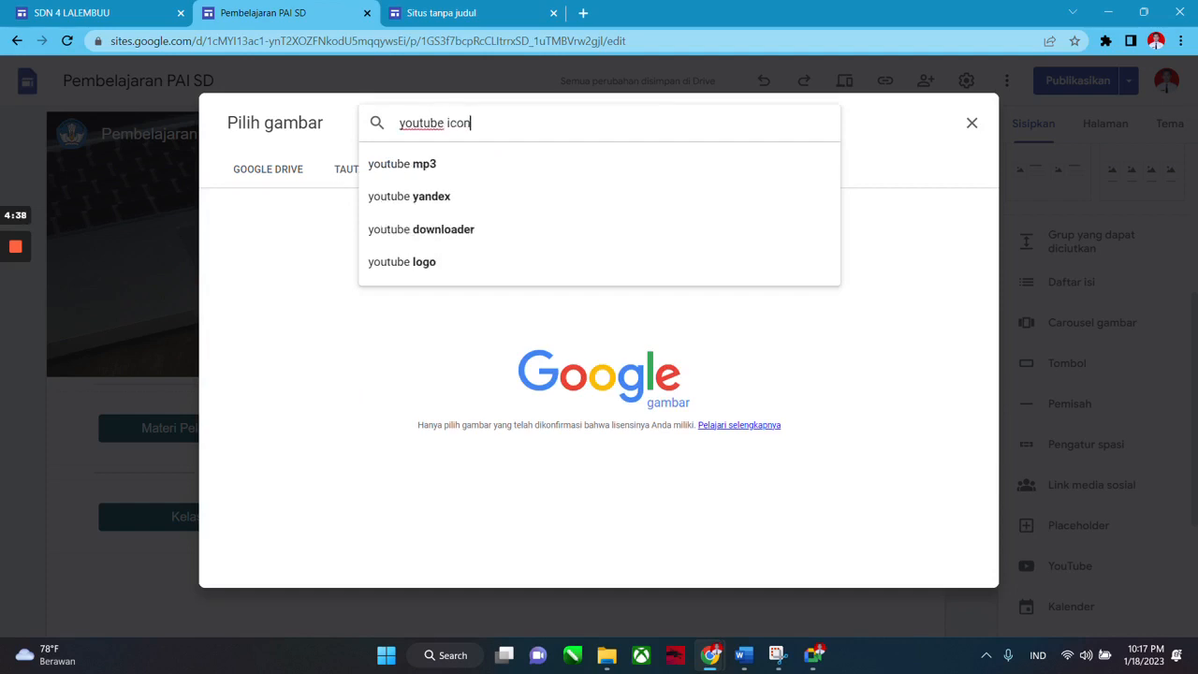
pyautogui.press('Return')
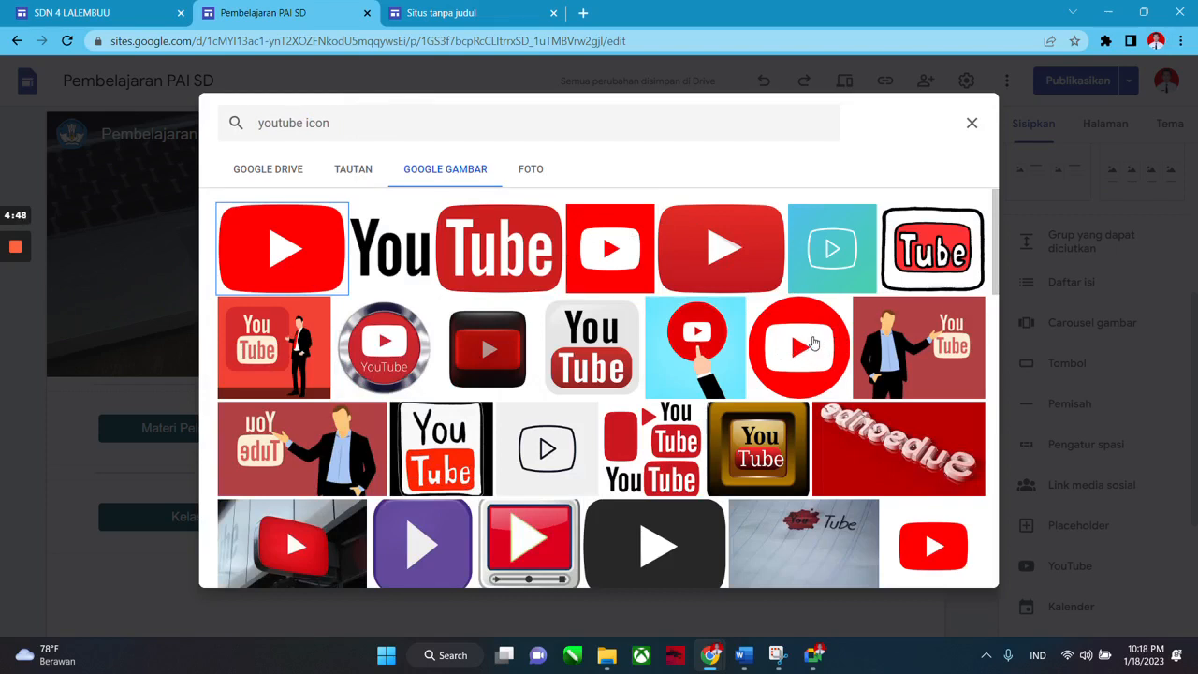
pyautogui.press('Return')
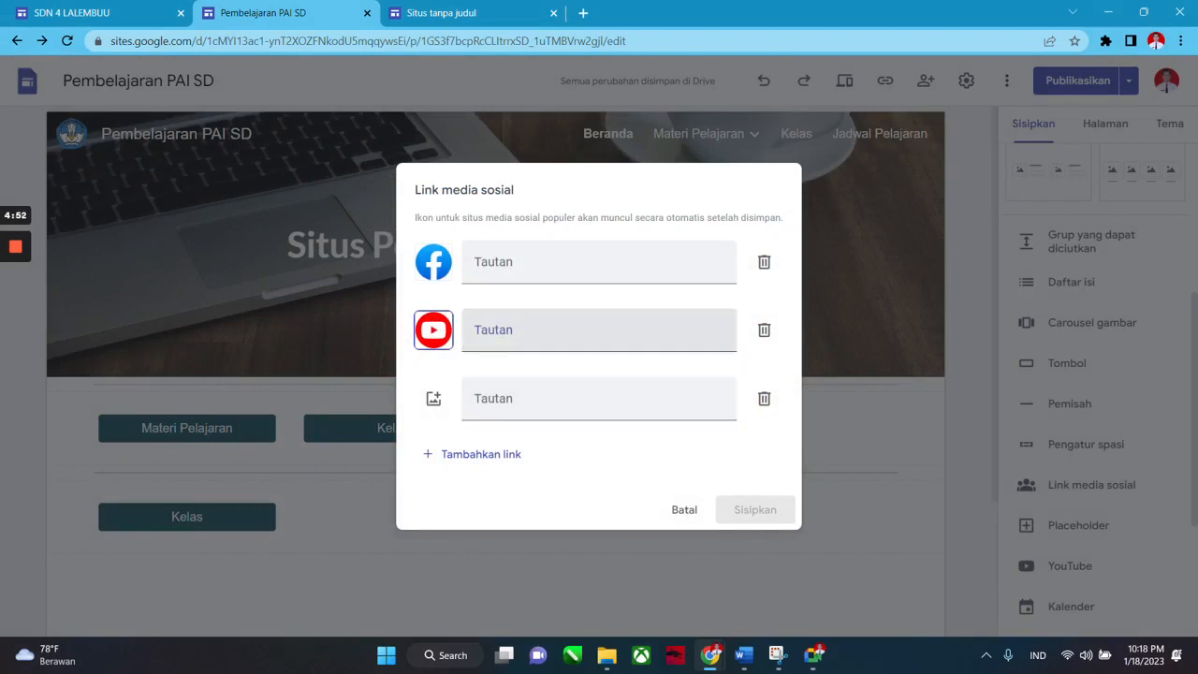
pyautogui.click(474, 266)
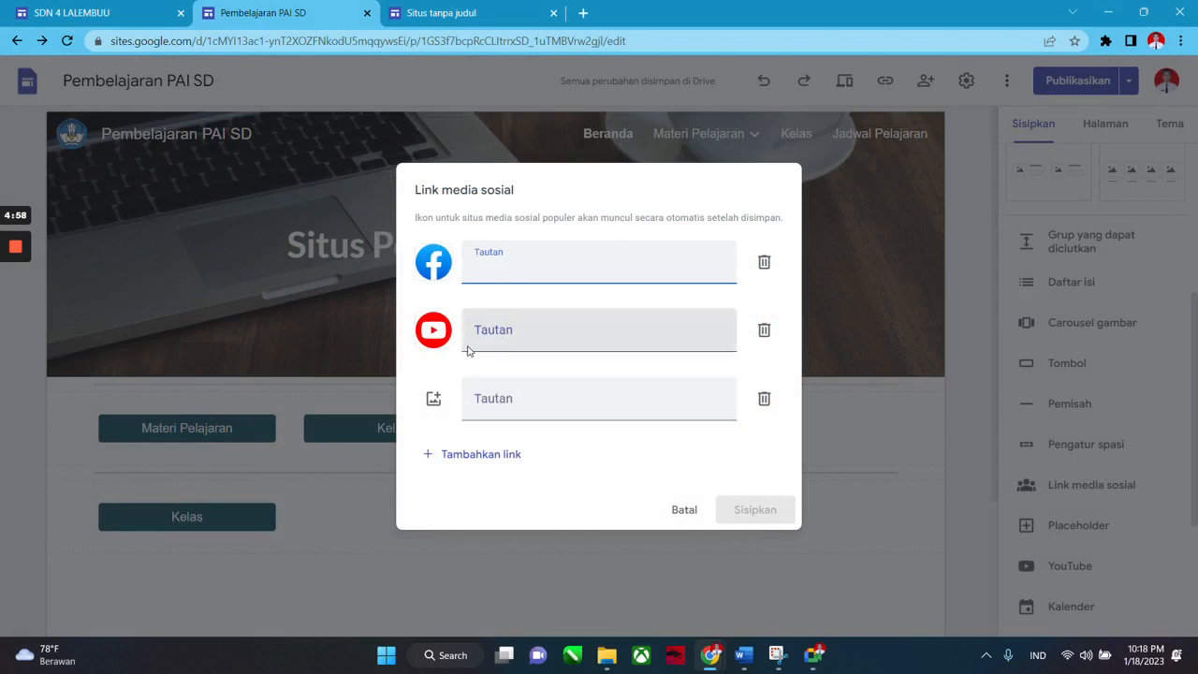
# Open the Facebook app from the desktop and switch to the personal profile.
pyautogui.press('super+d')
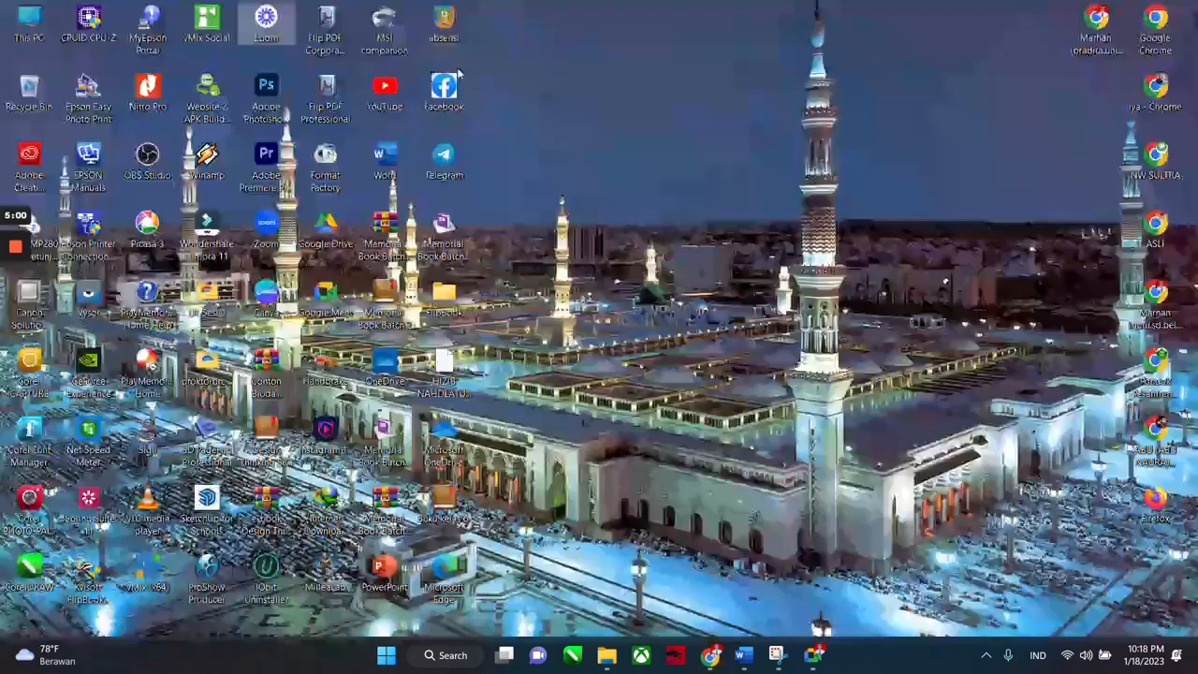
pyautogui.doubleClick(453, 96)
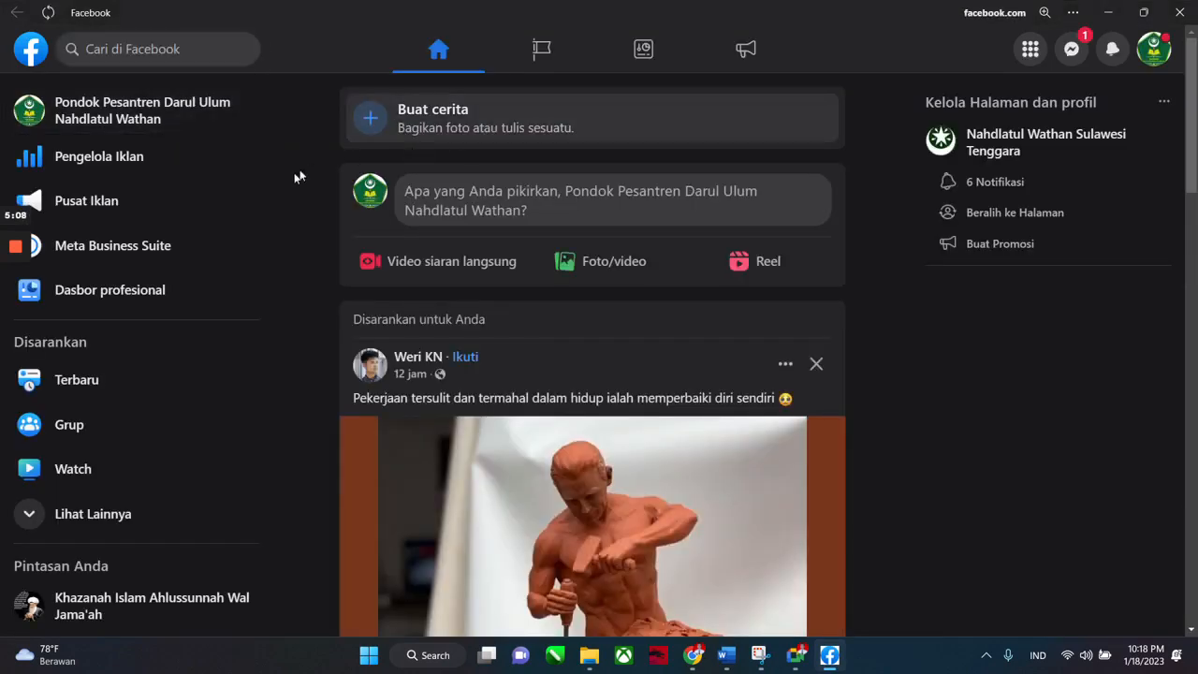
pyautogui.click(1153, 49)
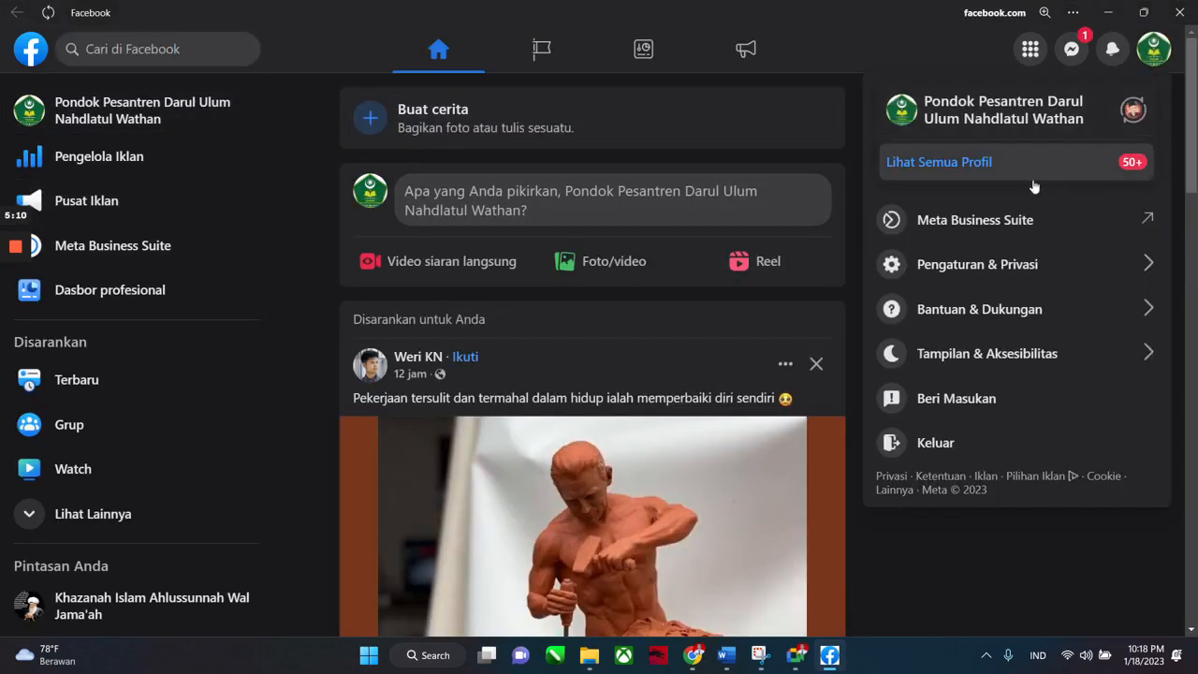
pyautogui.click(1132, 110)
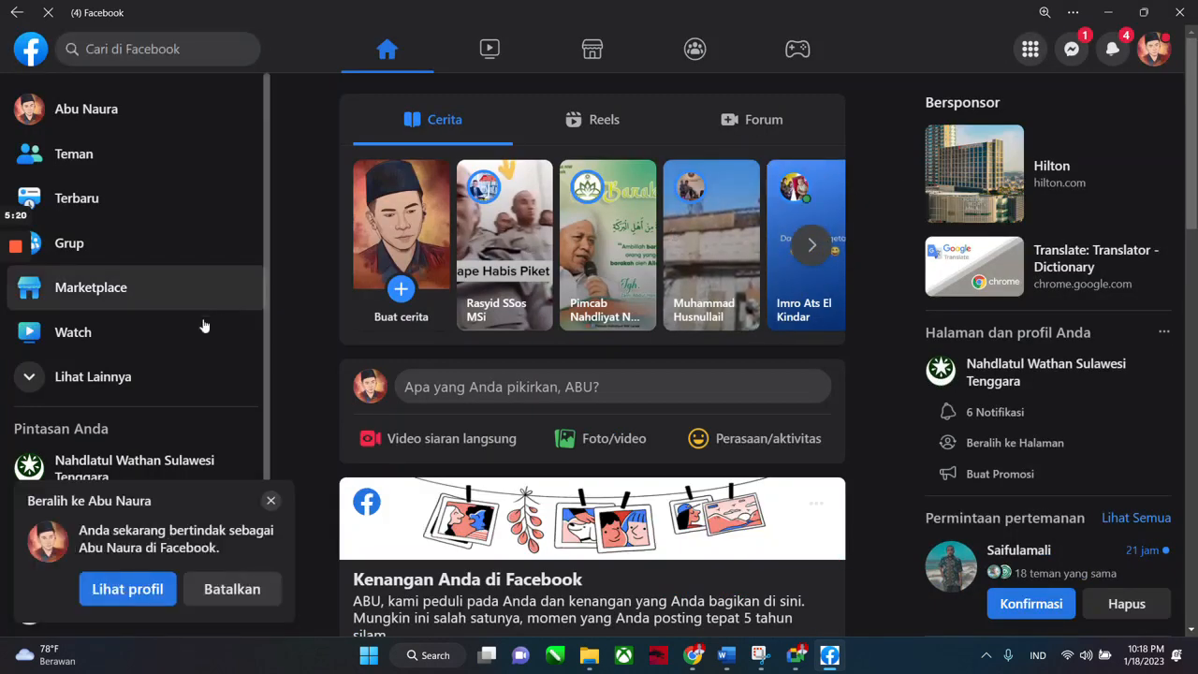
pyautogui.click(270, 501)
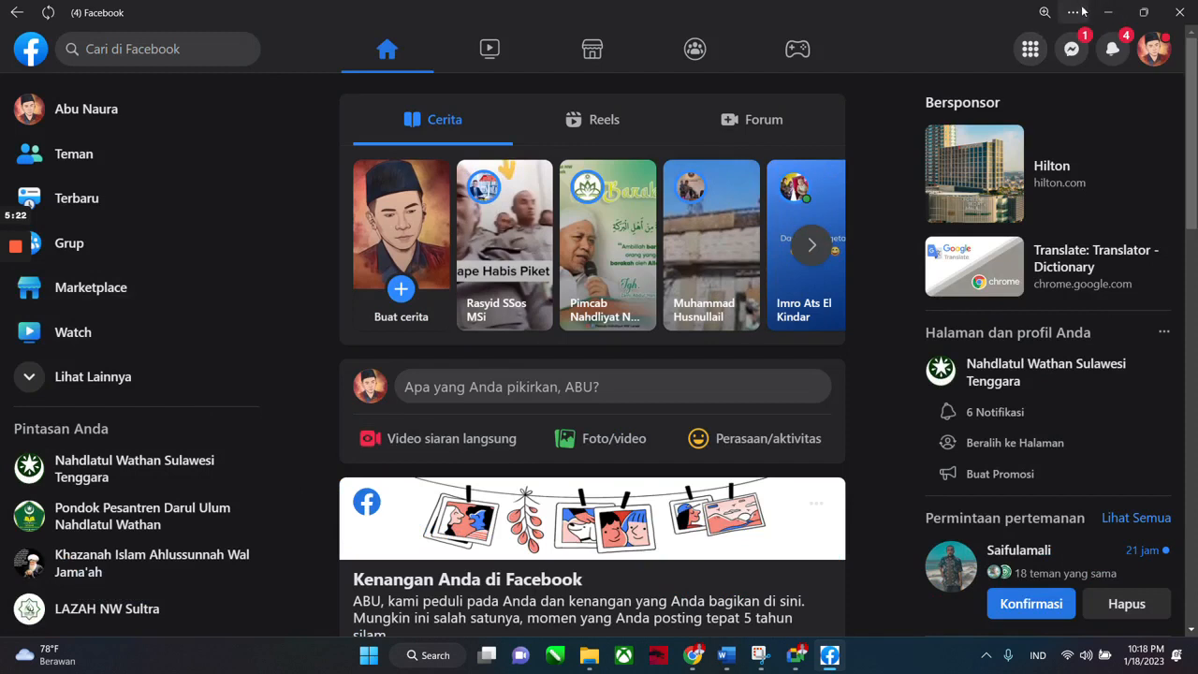
# Copy the Facebook page link from the app's More tools menu and minimize Facebook.
pyautogui.click(1076, 13)
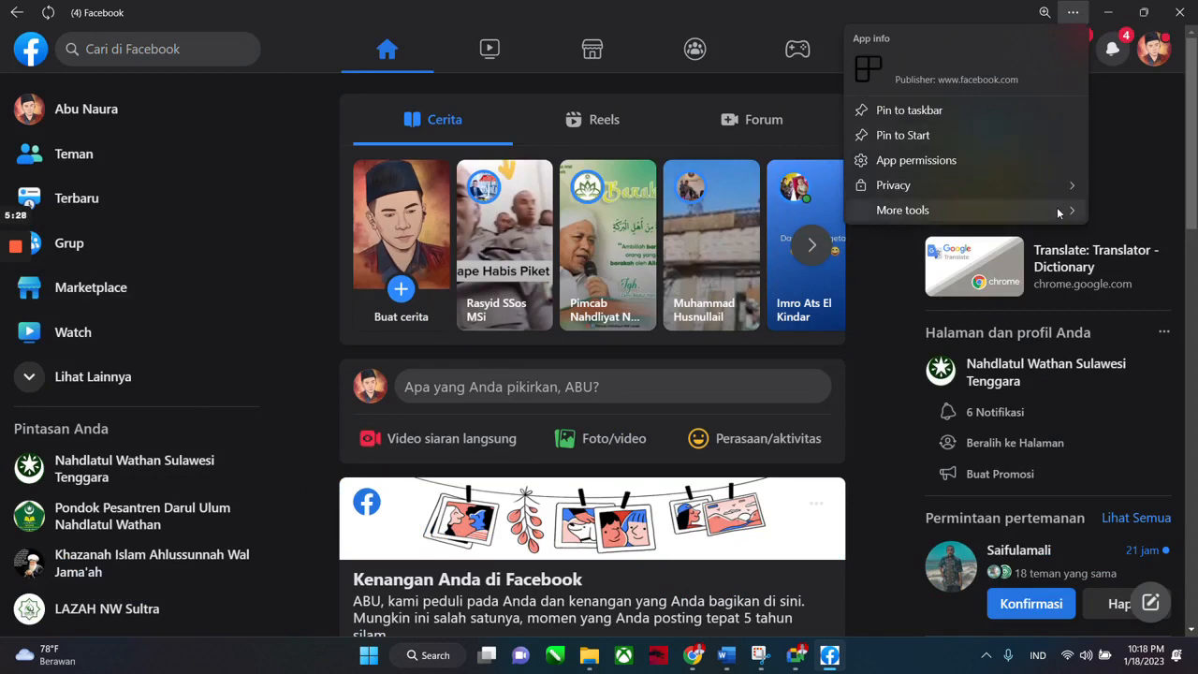
pyautogui.moveTo(1059, 213)
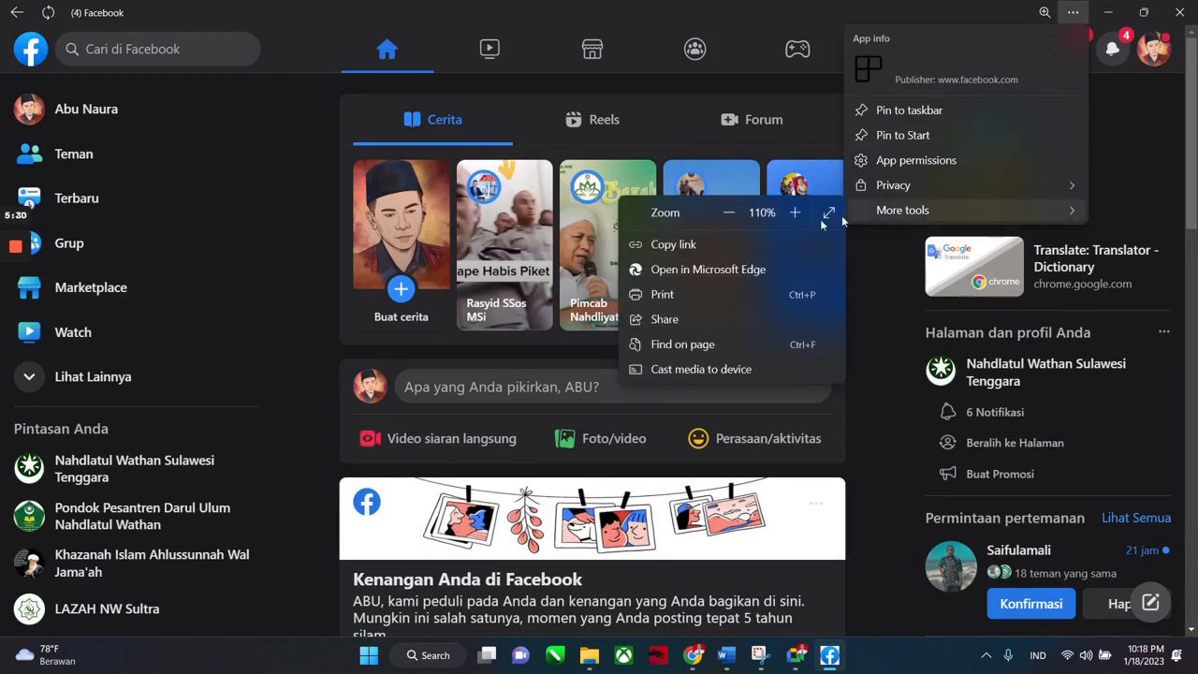
pyautogui.click(692, 245)
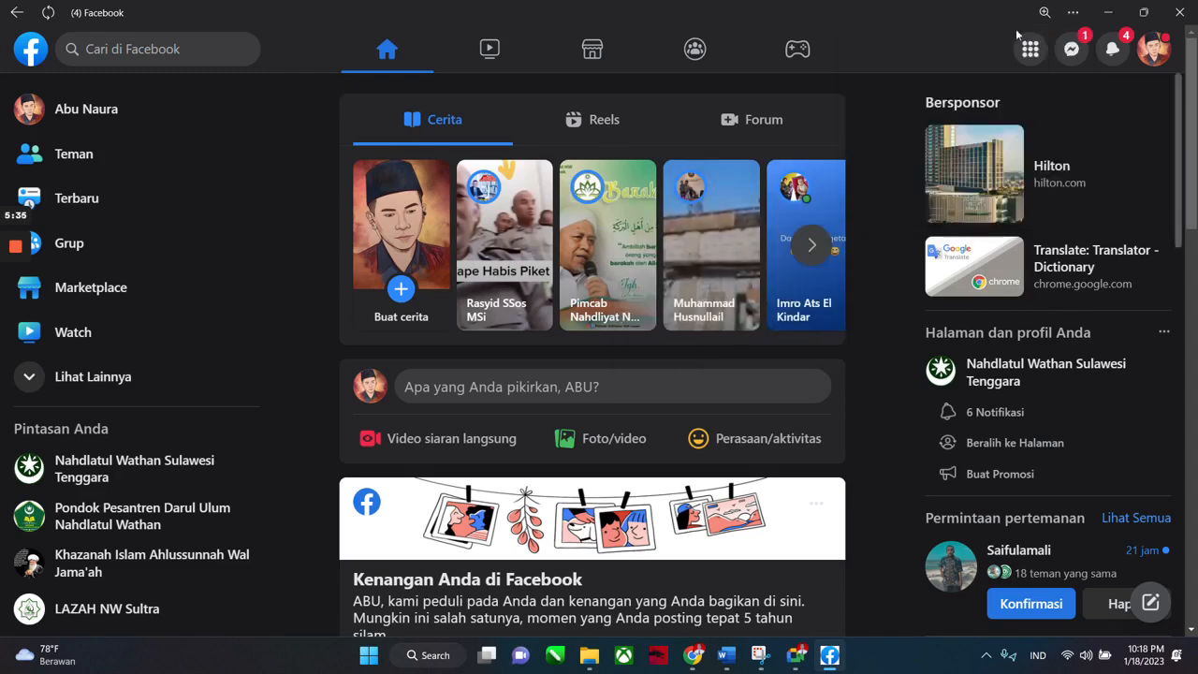
pyautogui.click(1107, 12)
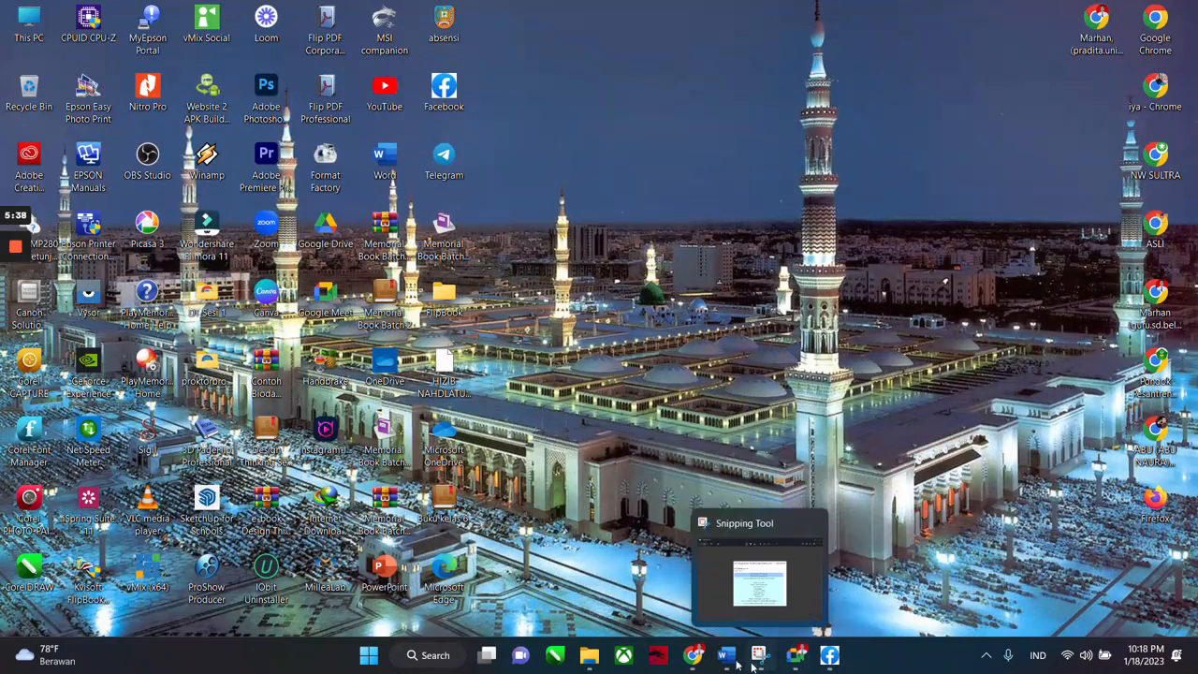
# Back in the Pembelajaran PAI SD editor, paste the copied Facebook address into the first social link.
pyautogui.click(793, 659)
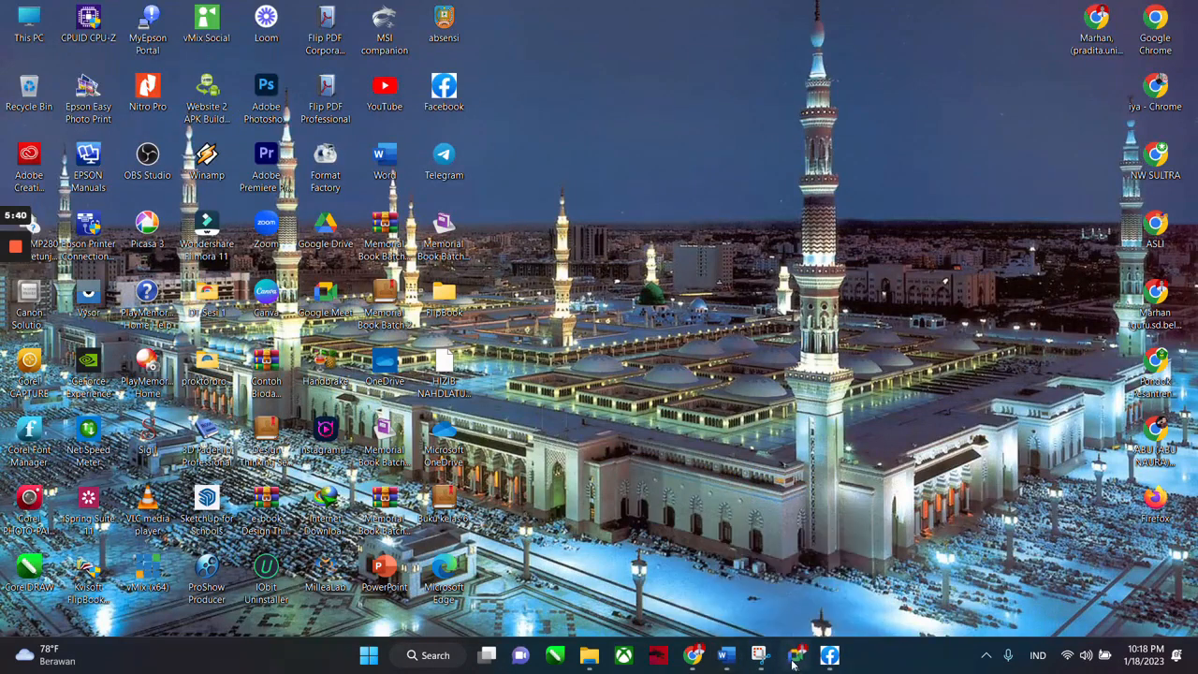
pyautogui.click(794, 662)
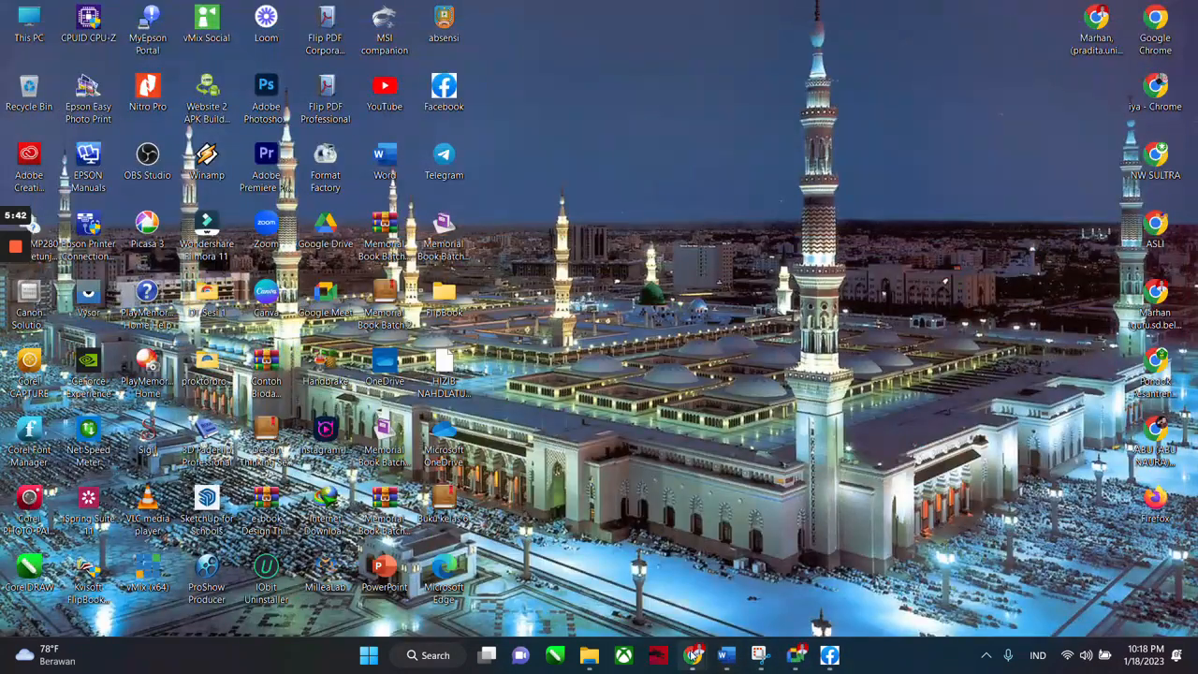
pyautogui.moveTo(692, 655)
pyautogui.click(662, 529)
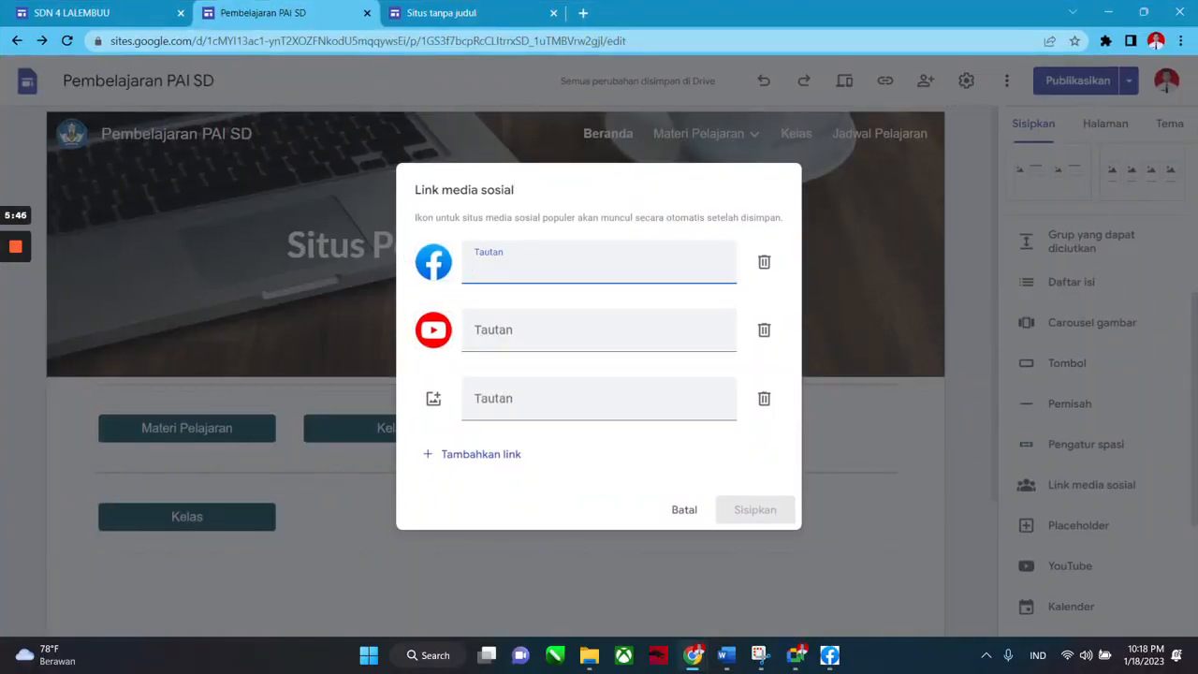
pyautogui.hotkey('ctrl', 'v')
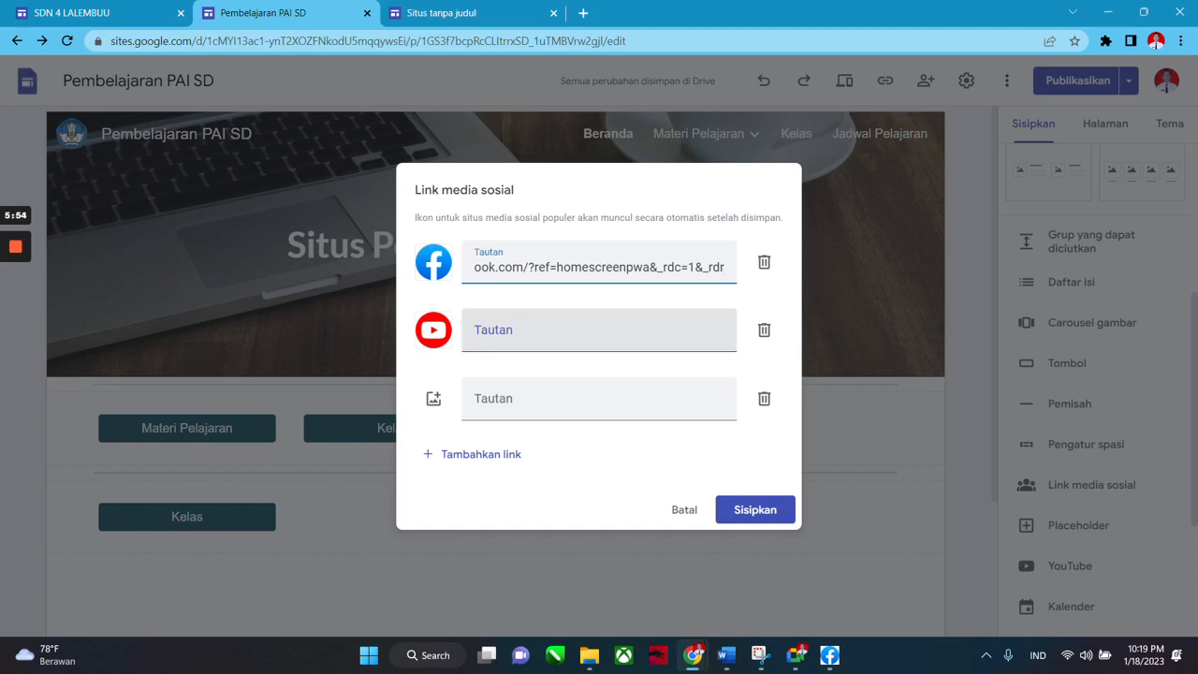
pyautogui.click(599, 331)
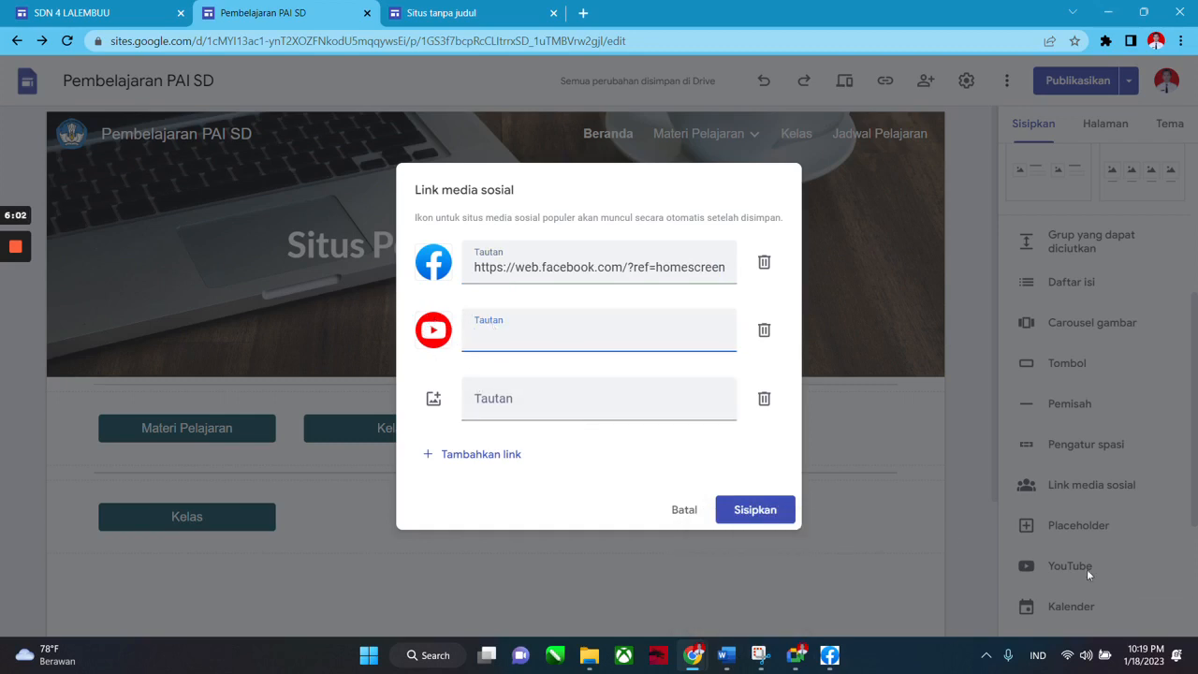
pyautogui.press('super+d')
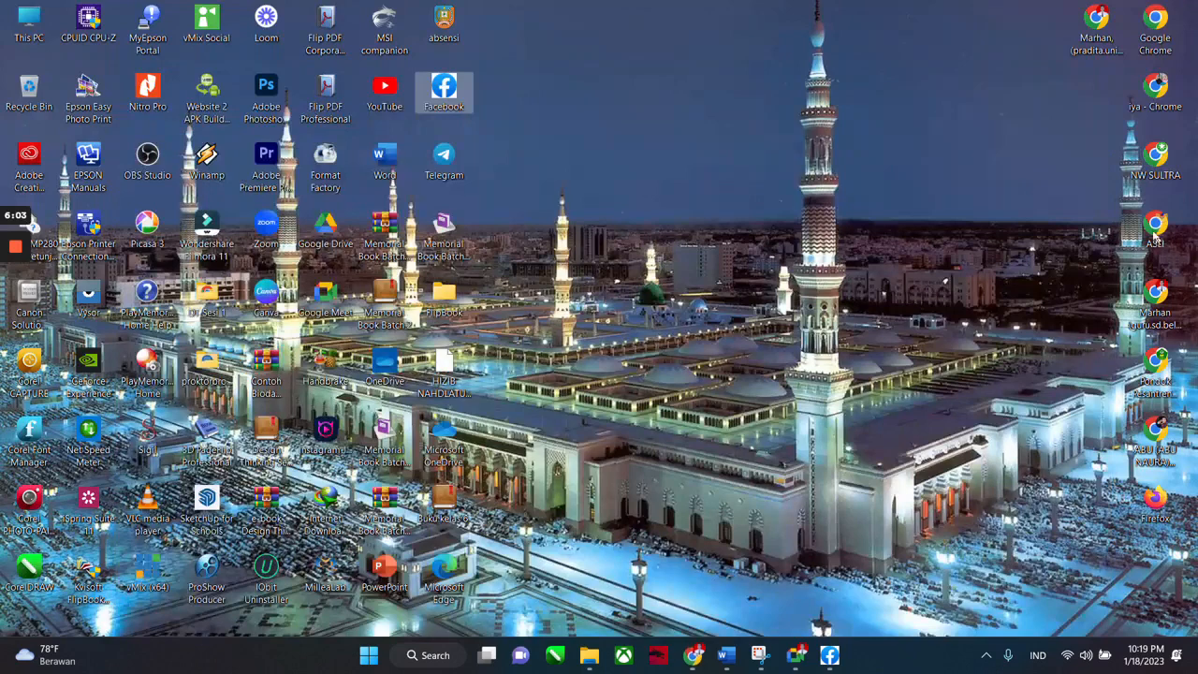
# Open YouTube in a maximized Chrome window and go to your channel's VIDEO list.
pyautogui.doubleClick(1163, 439)
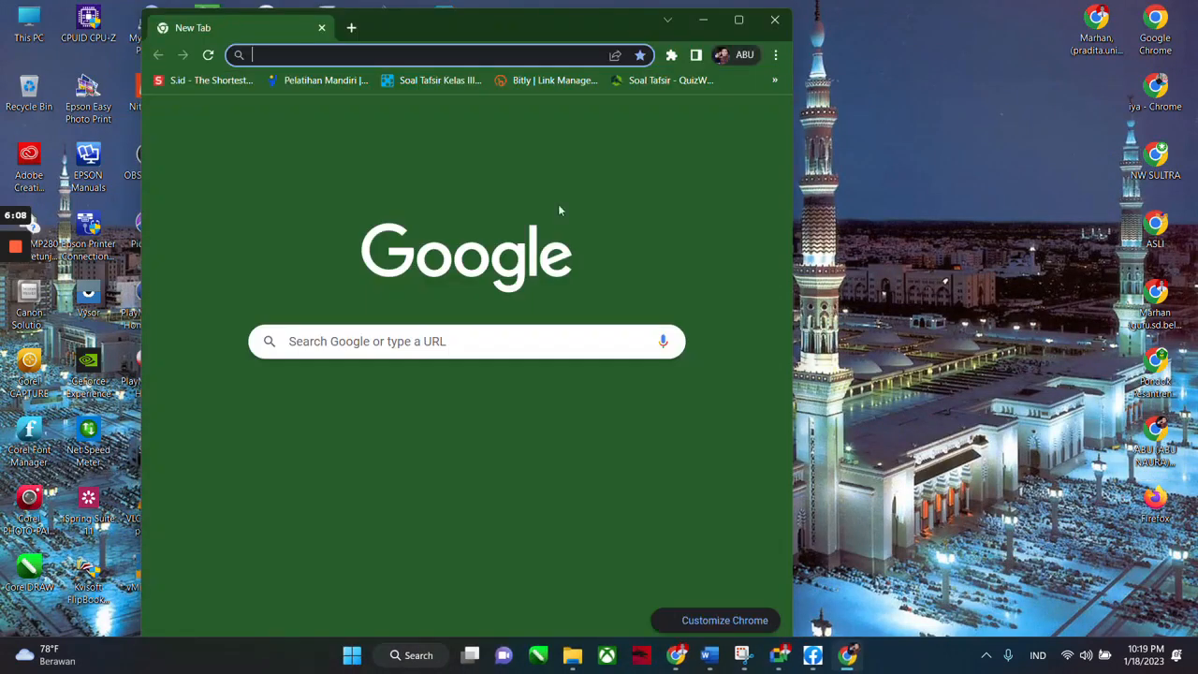
pyautogui.click(423, 408)
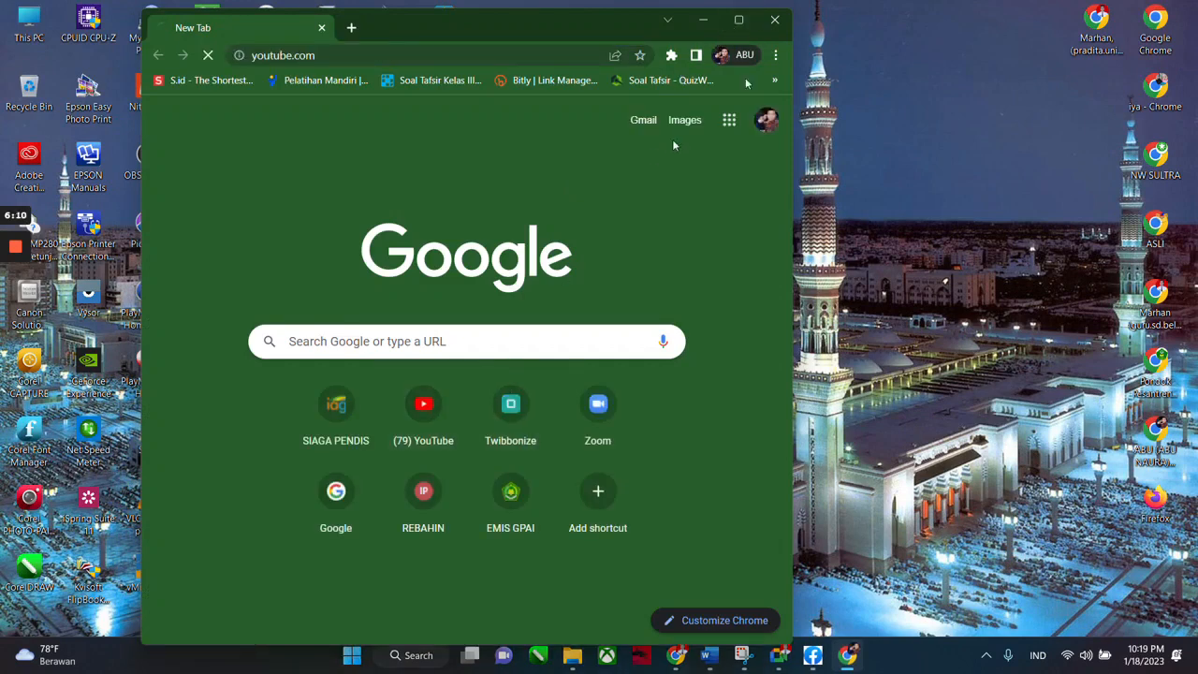
pyautogui.click(747, 20)
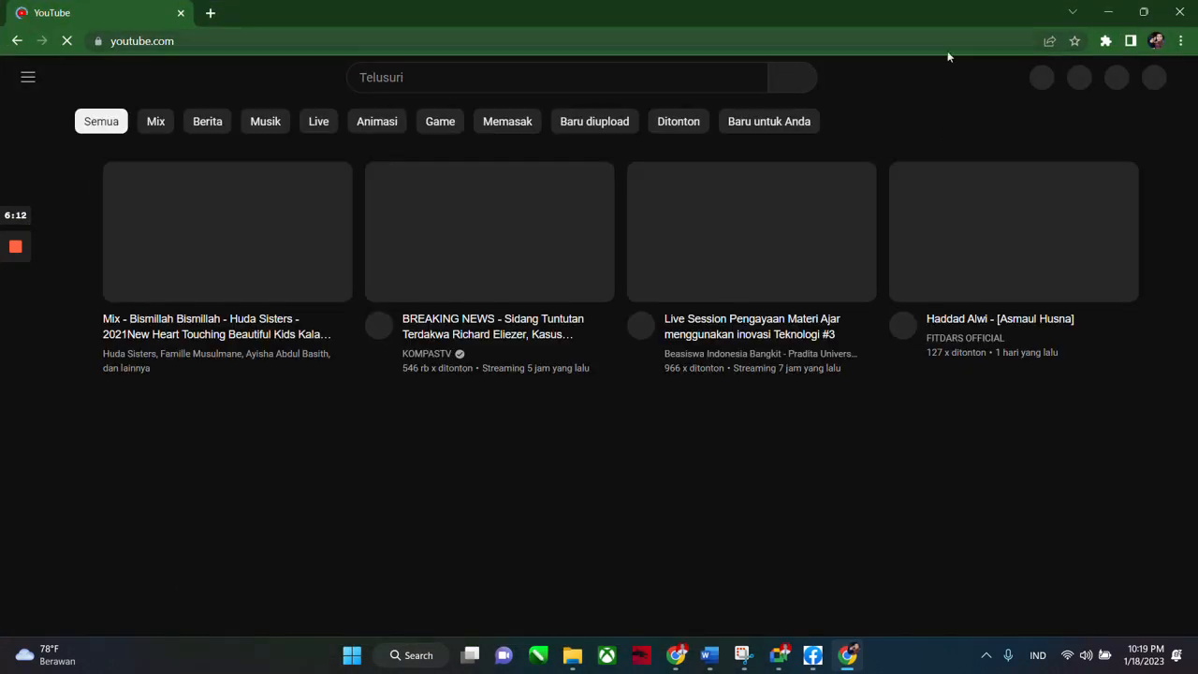
pyautogui.click(1152, 82)
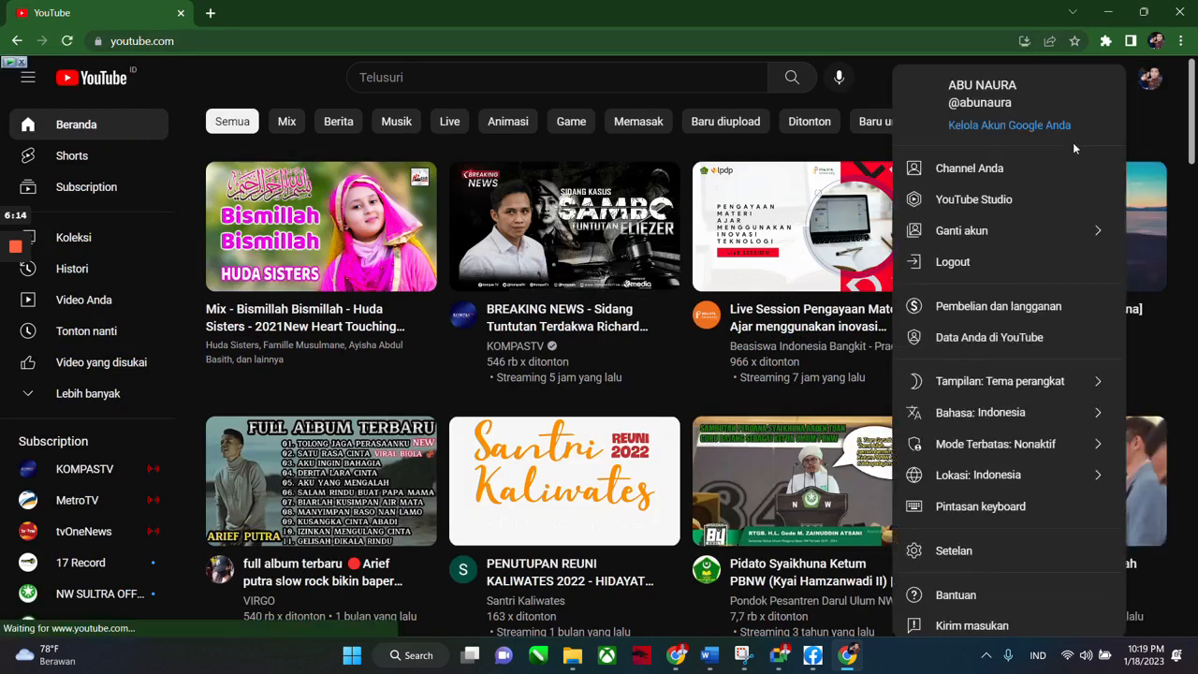
pyautogui.click(1009, 173)
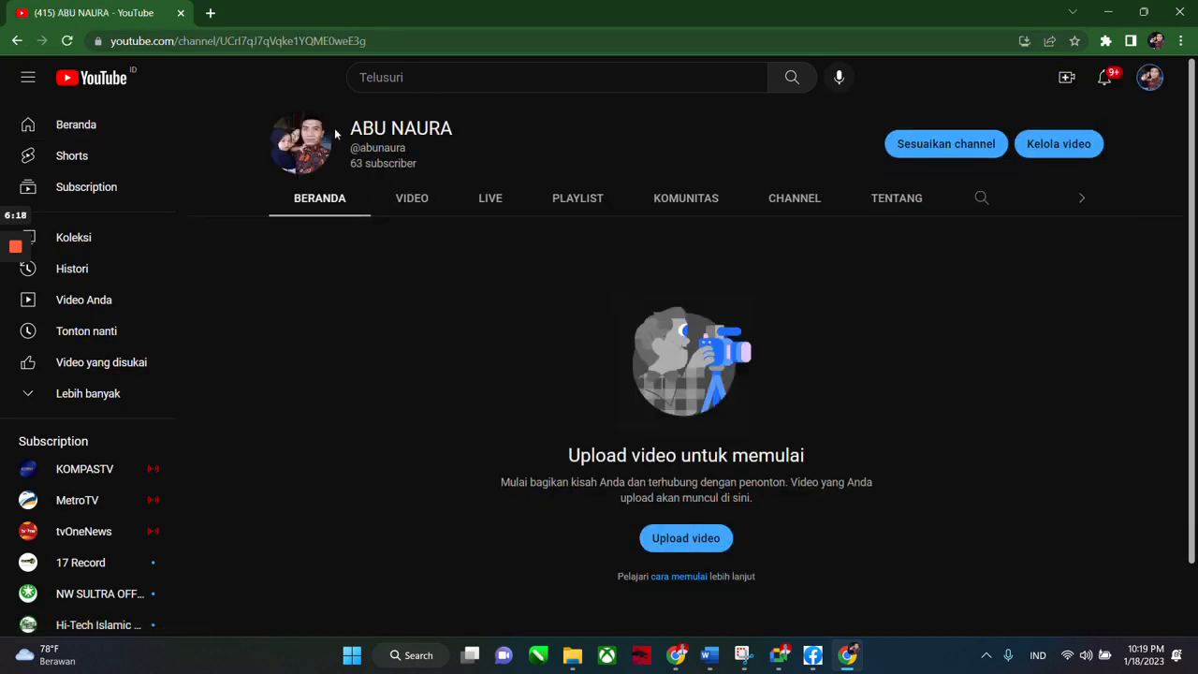
pyautogui.click(414, 202)
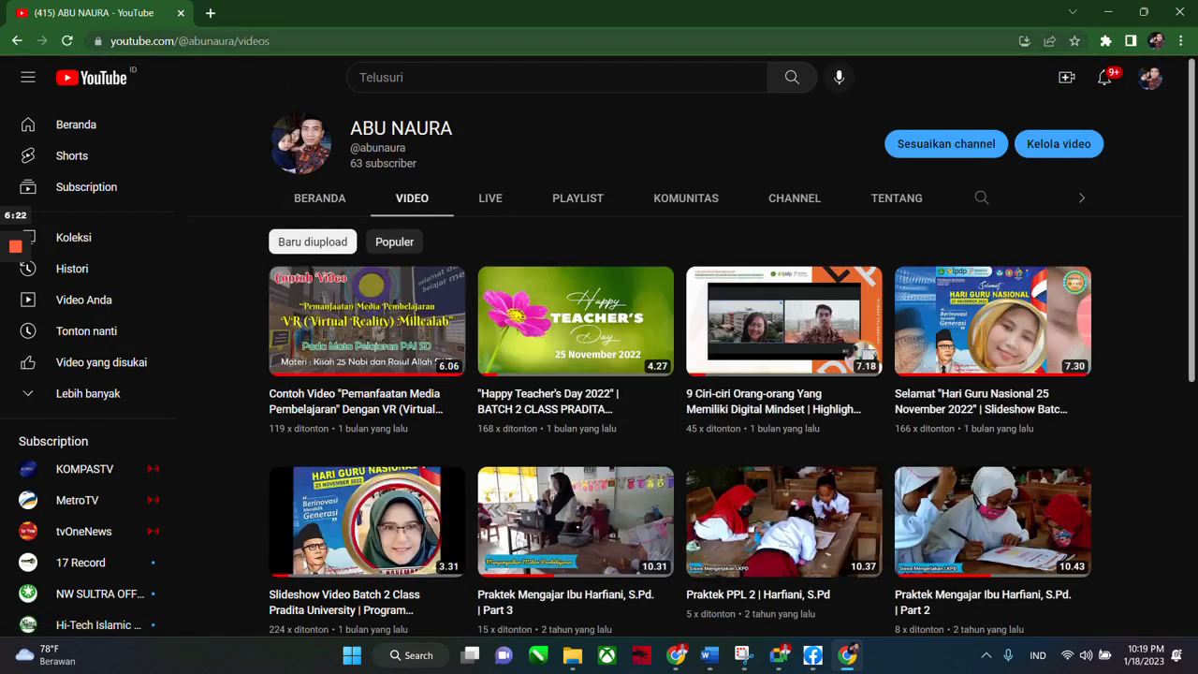
# Copy the channel videos page address and minimize the browser.
pyautogui.hotkey('ctrl', 'l')
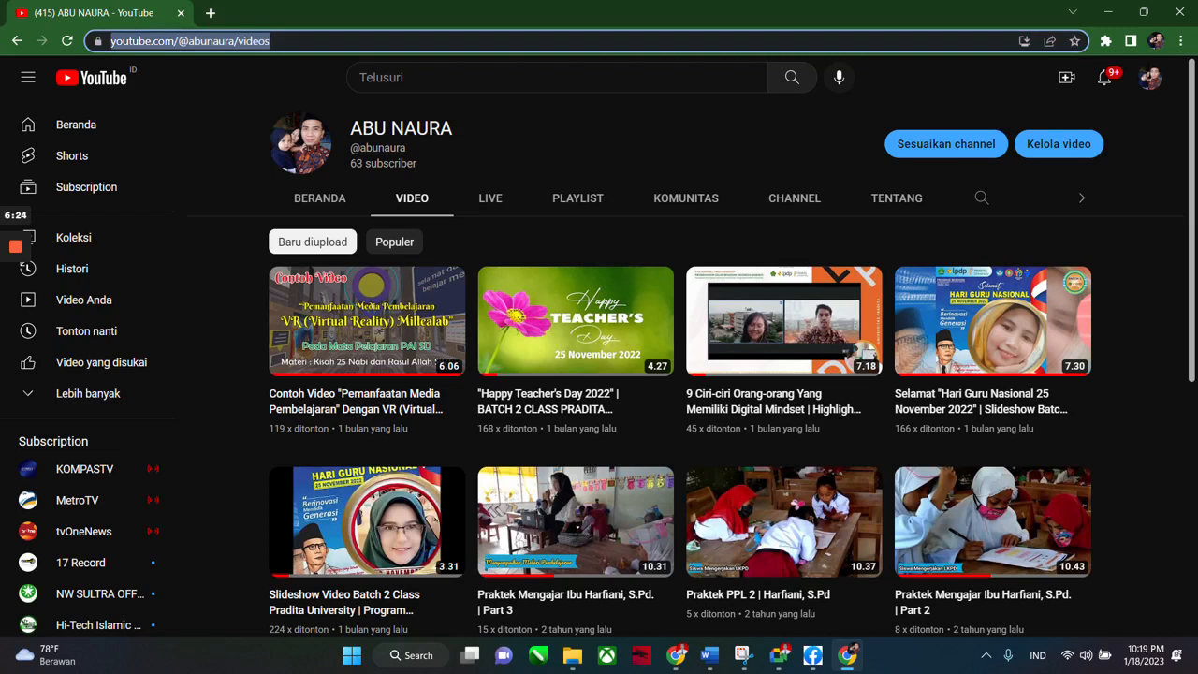
pyautogui.rightClick(242, 42)
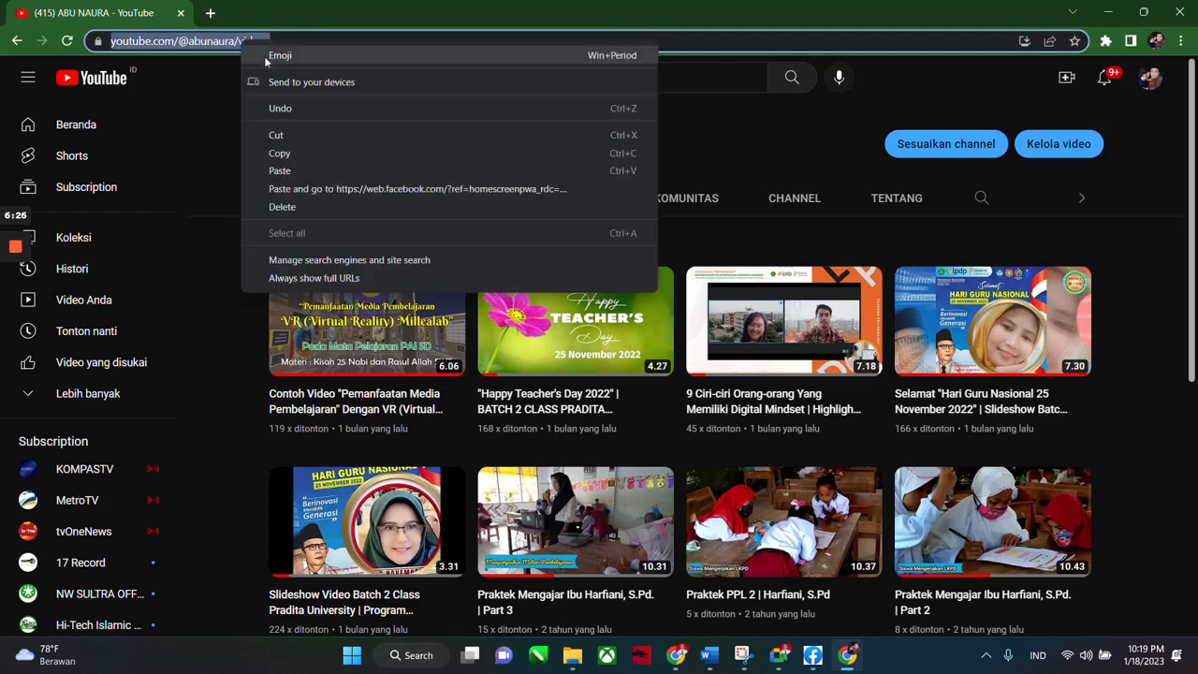
pyautogui.click(293, 153)
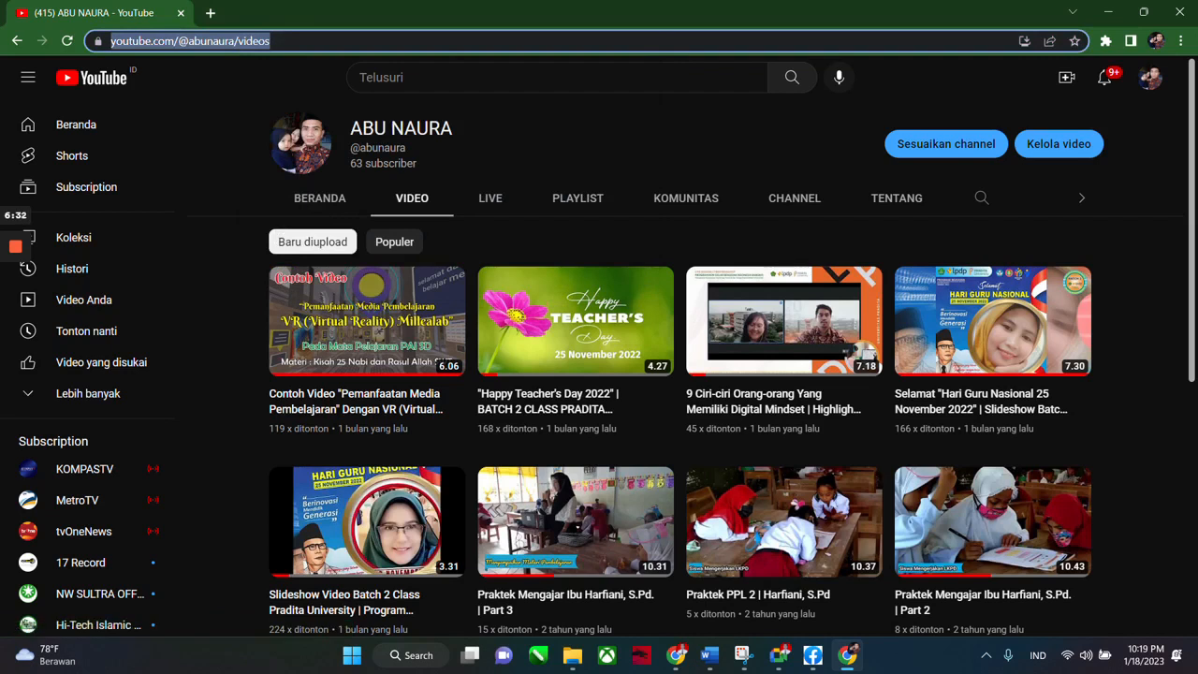
pyautogui.click(1107, 12)
# Paste the channel address as the YouTube link, set its icon, and insert the Facebook and YouTube links.
pyautogui.moveTo(678, 653)
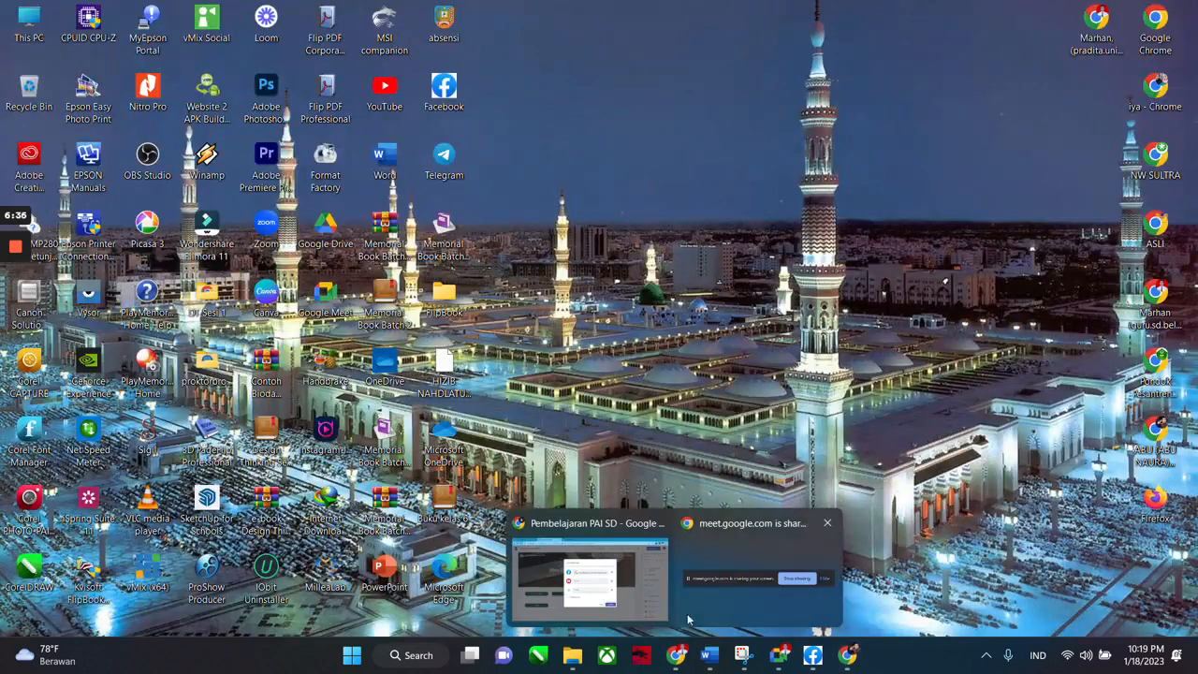
pyautogui.click(628, 585)
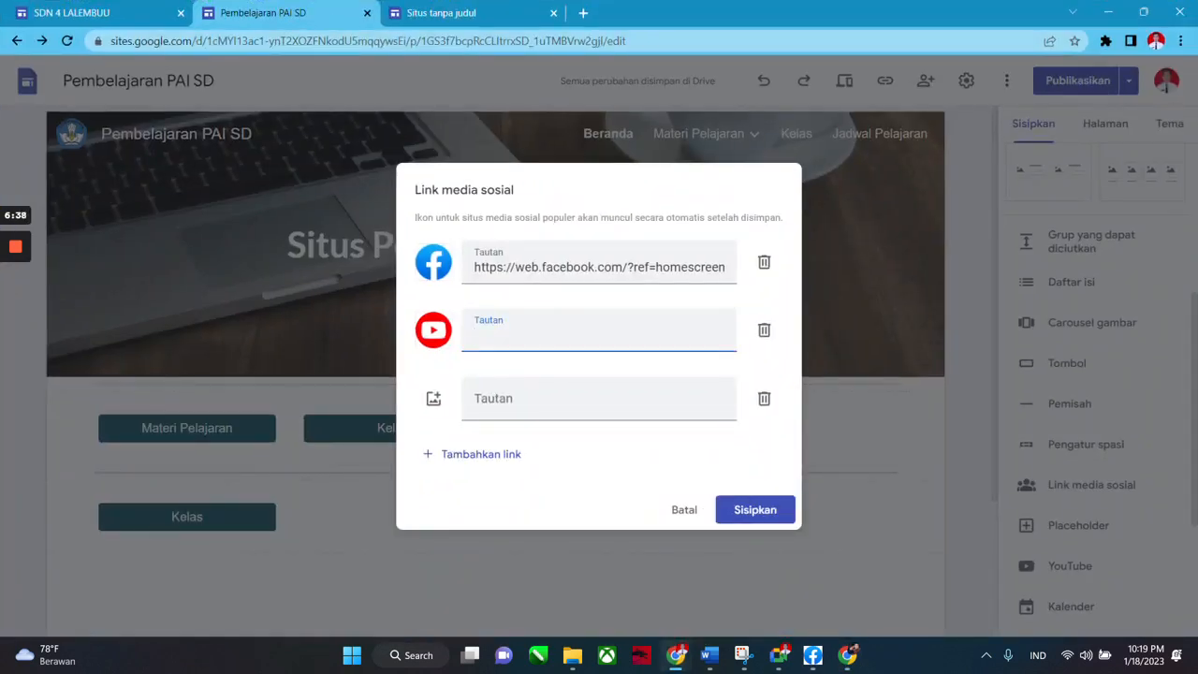
pyautogui.hotkey('ctrl', 'v')
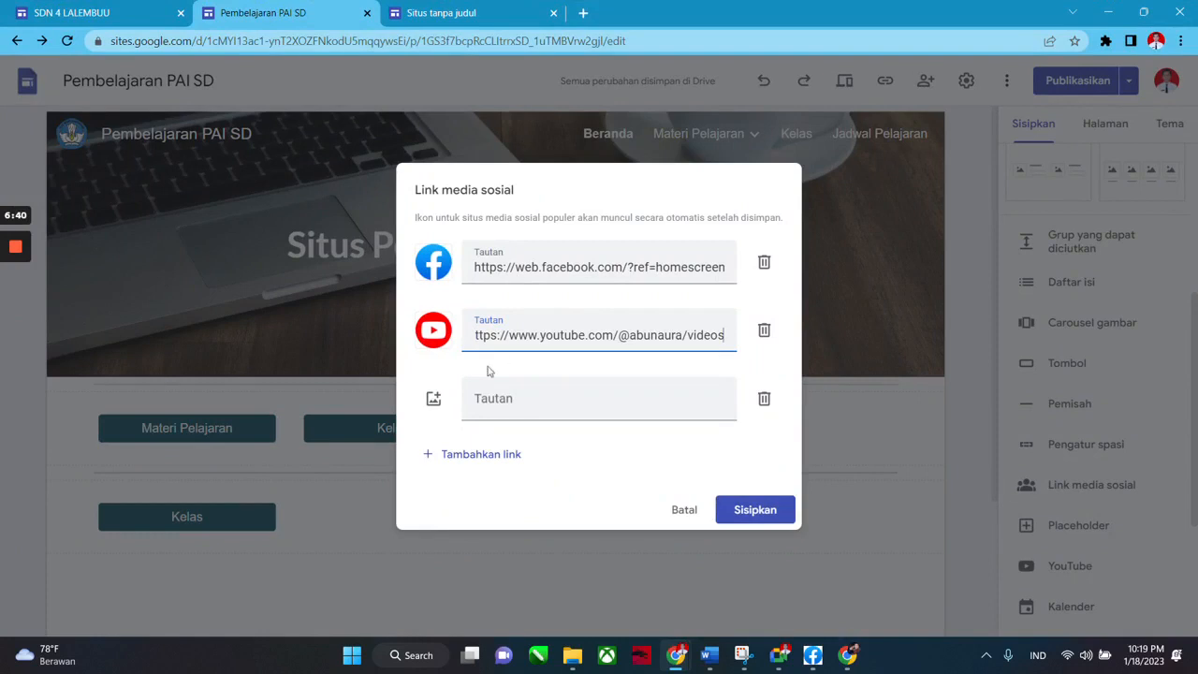
pyautogui.click(436, 400)
pyautogui.click(439, 433)
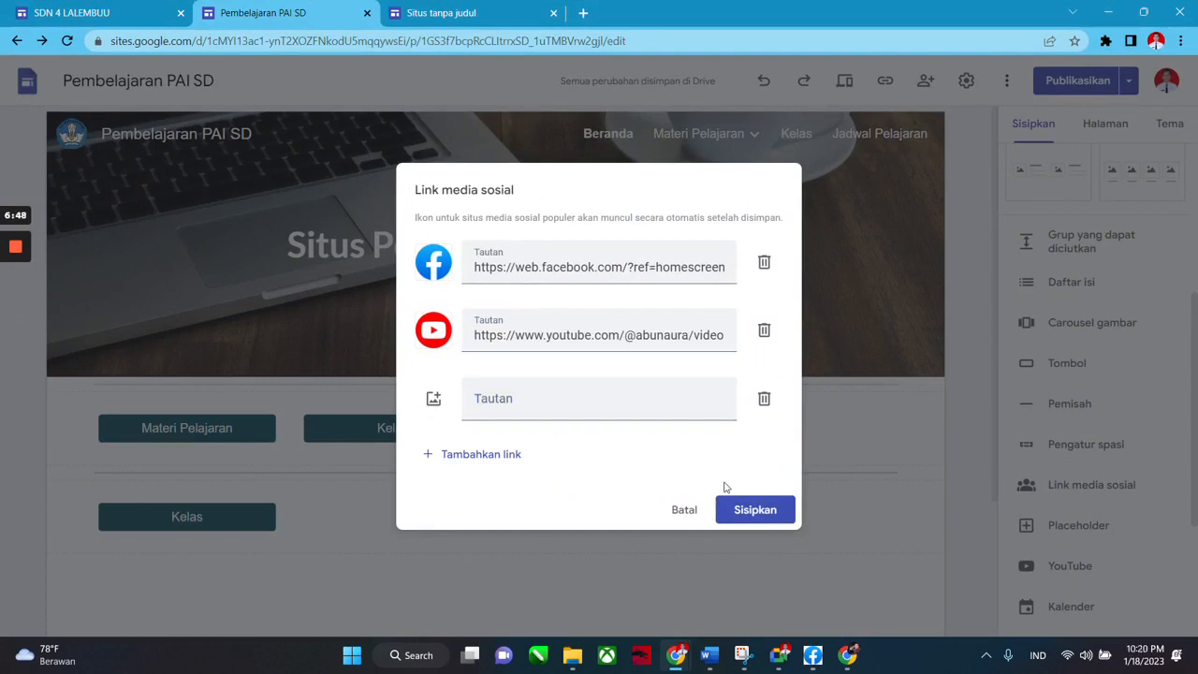
pyautogui.click(142, 205)
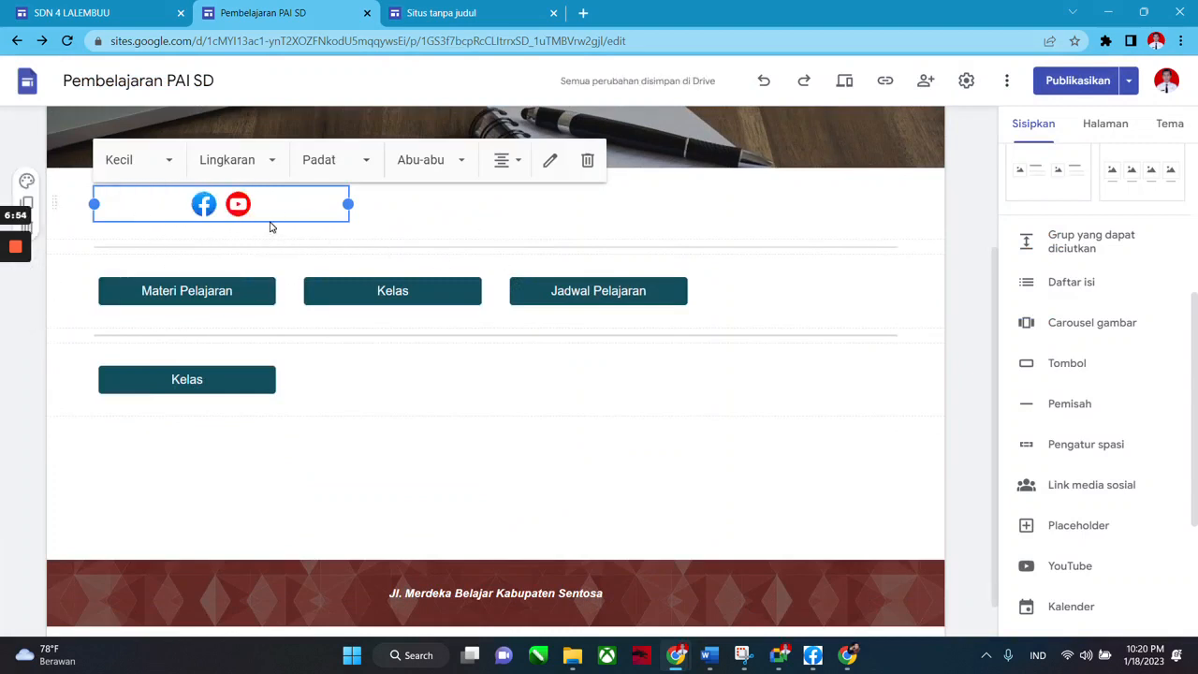
# Narrow the social links block to fit two icons and preview the site.
pyautogui.moveTo(348, 204); pyautogui.dragTo(212, 206)
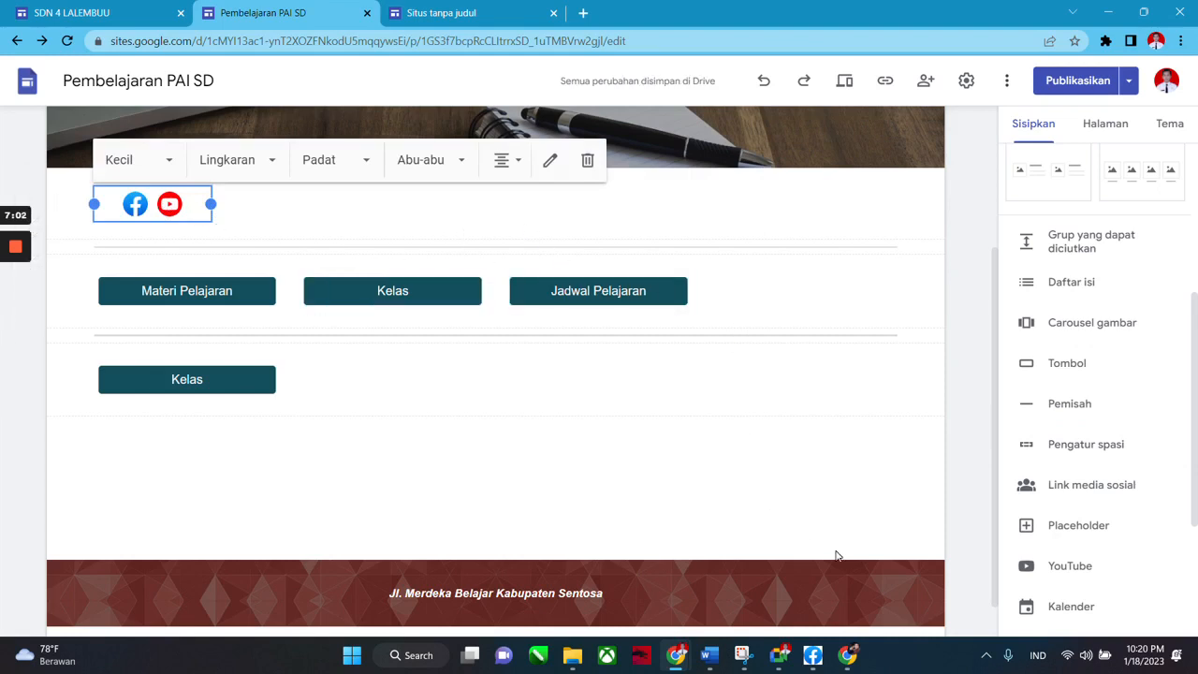
pyautogui.click(718, 524)
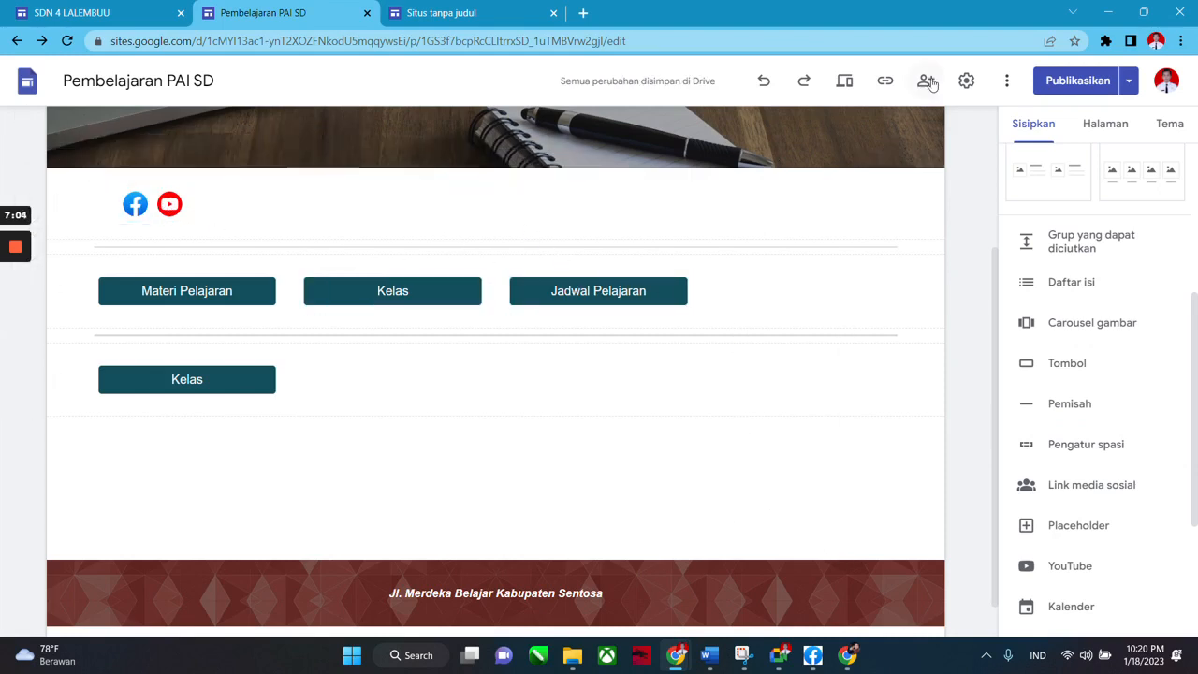
pyautogui.click(846, 83)
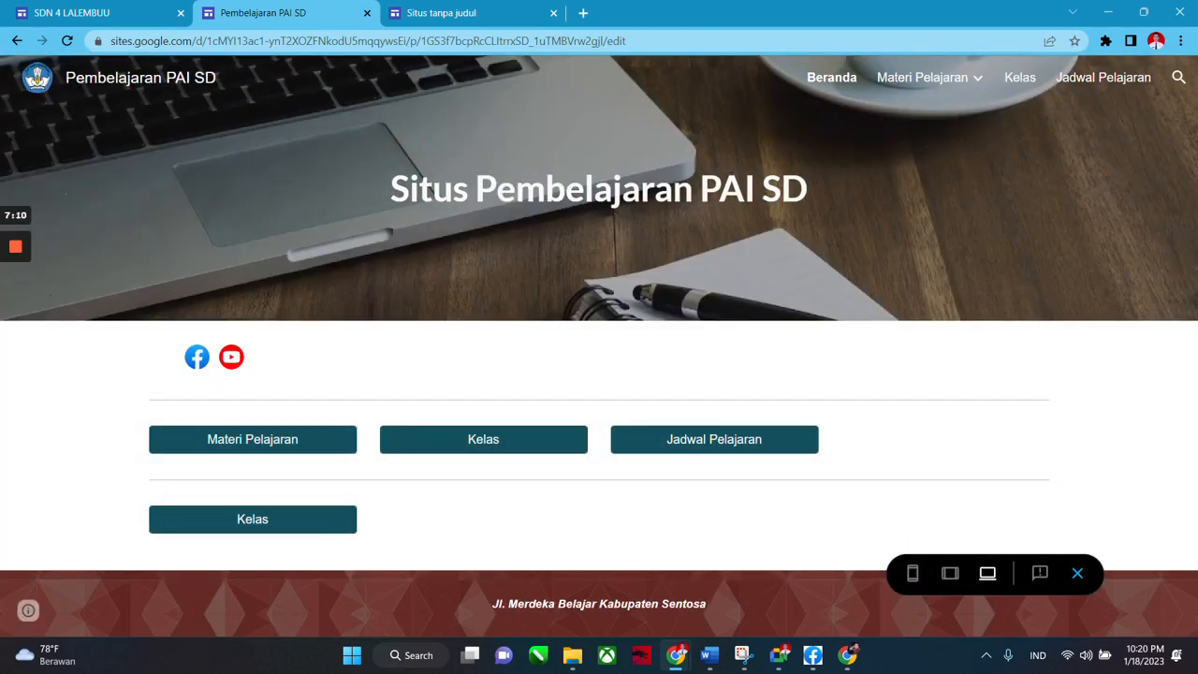
# Test the YouTube and Facebook icon links in the preview, closing each opened tab.
pyautogui.click(233, 361)
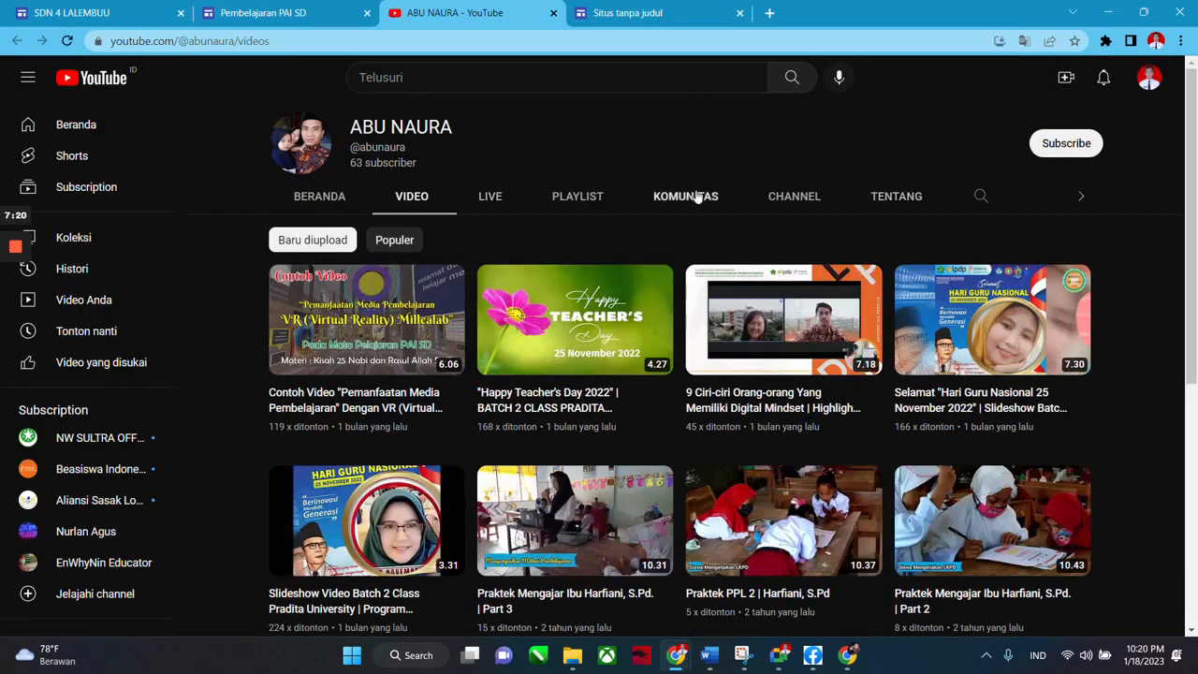
pyautogui.click(553, 13)
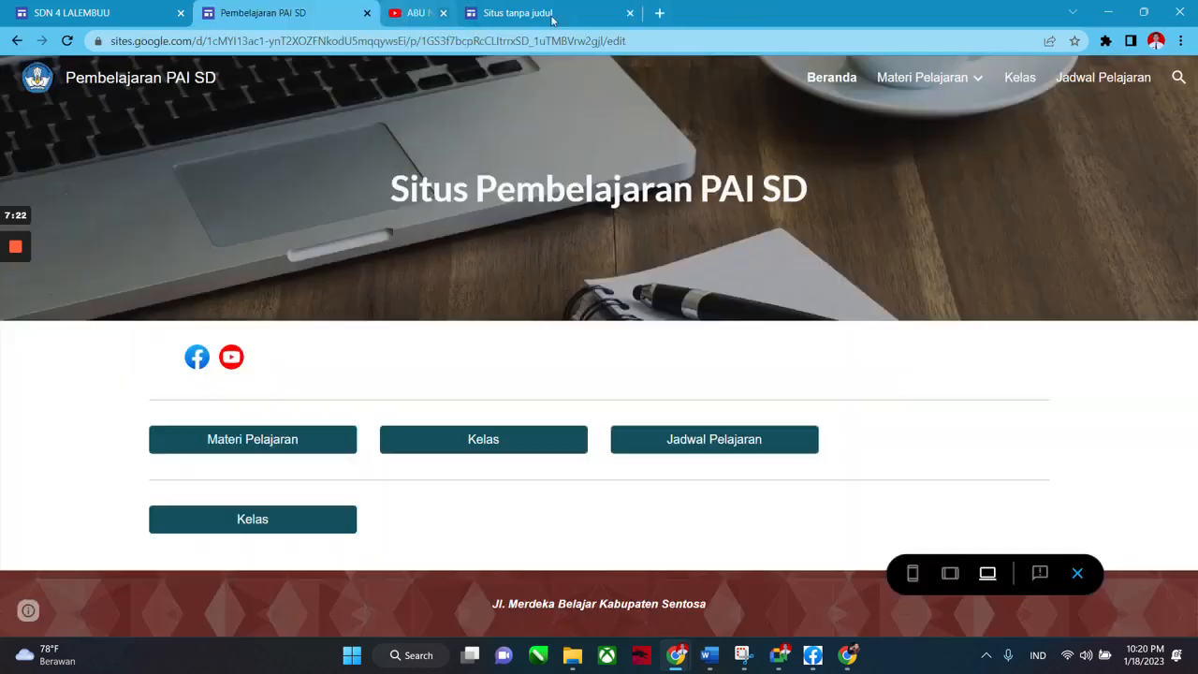
pyautogui.click(197, 357)
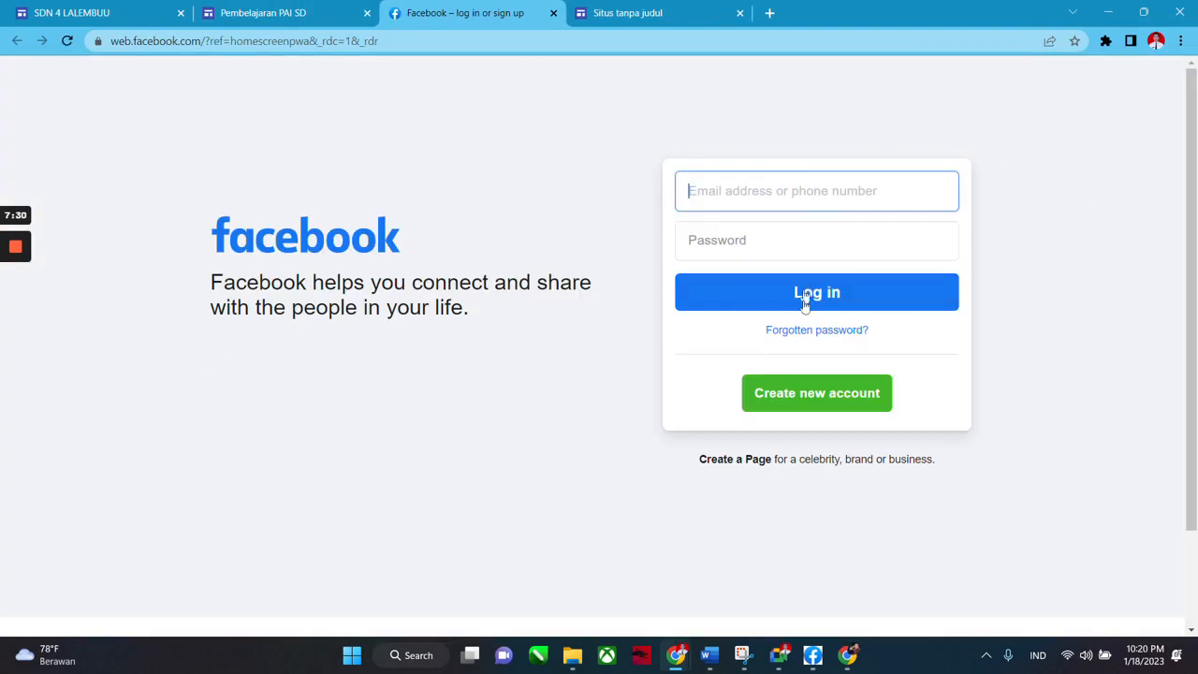
pyautogui.click(553, 12)
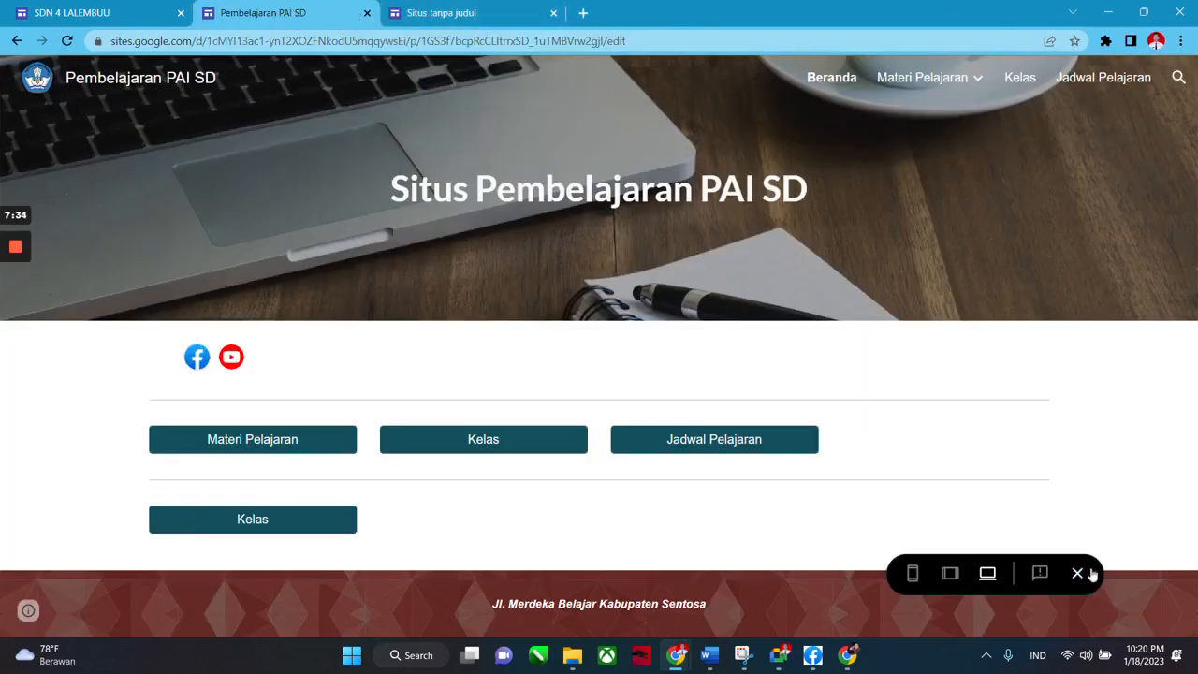
# Exit preview and reopen the link settings of the social icons block.
pyautogui.click(1077, 573)
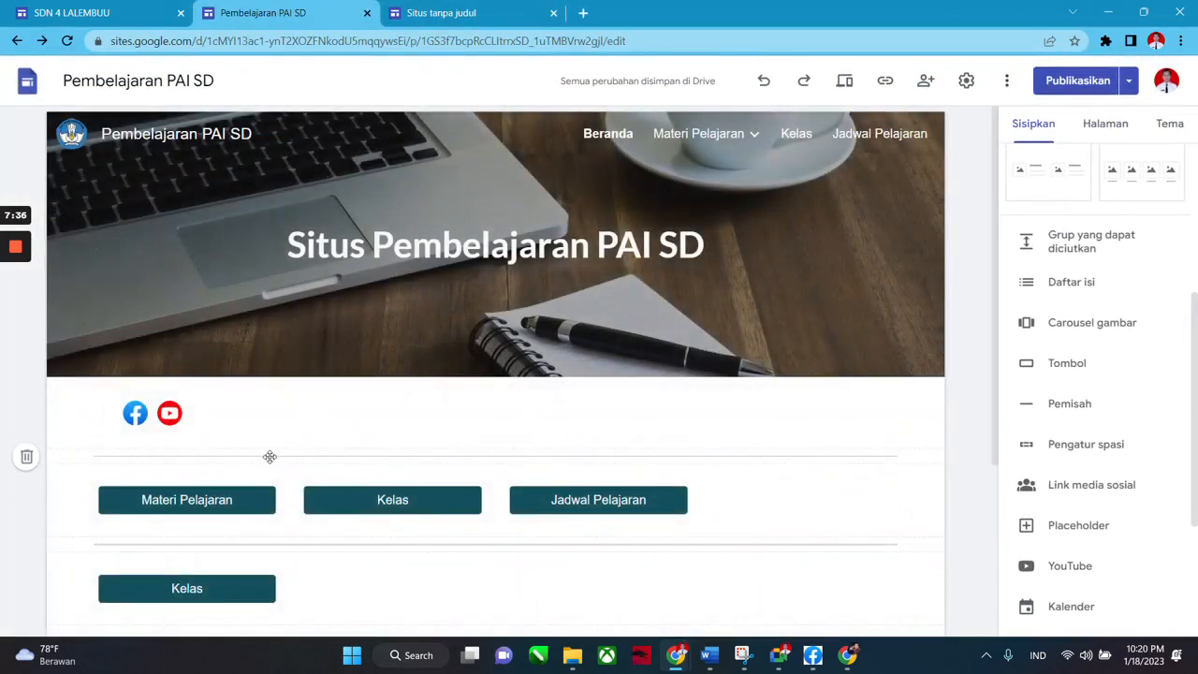
pyautogui.click(168, 416)
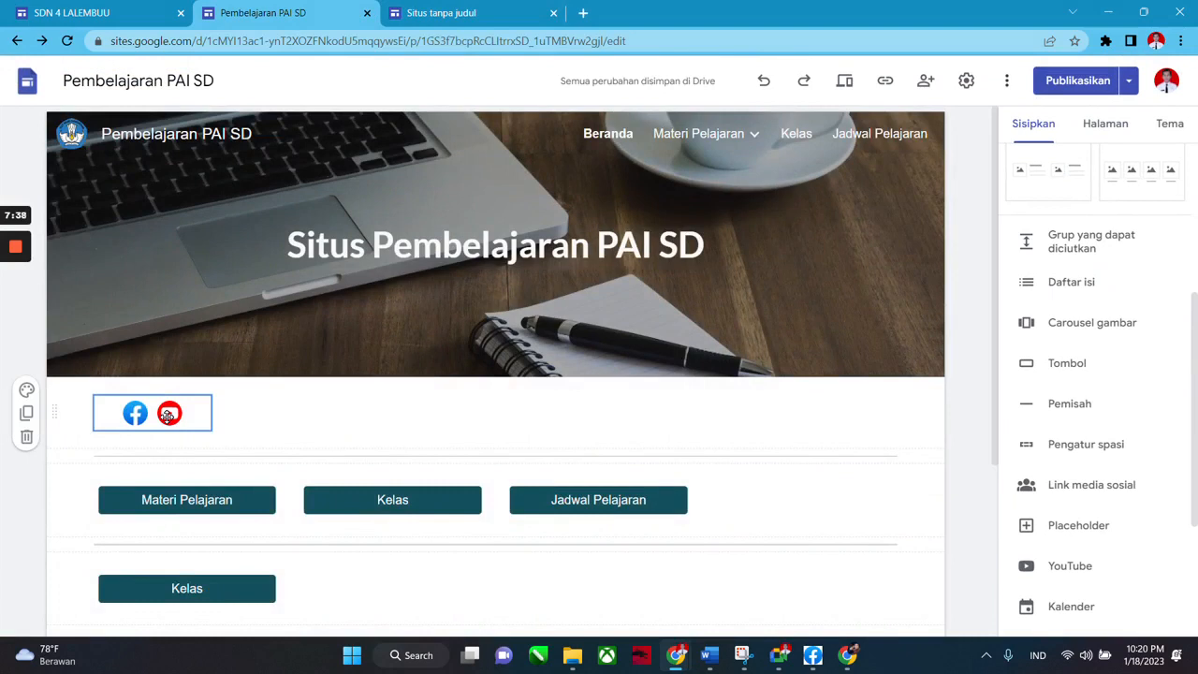
pyautogui.click(167, 415)
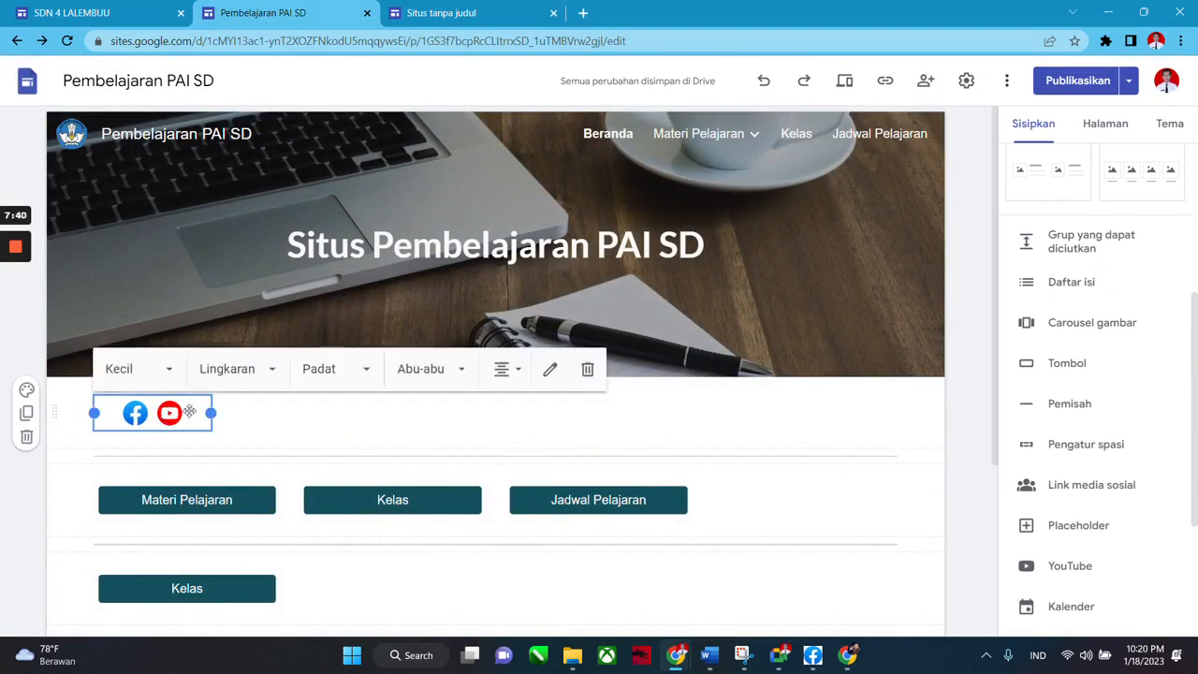
pyautogui.click(550, 373)
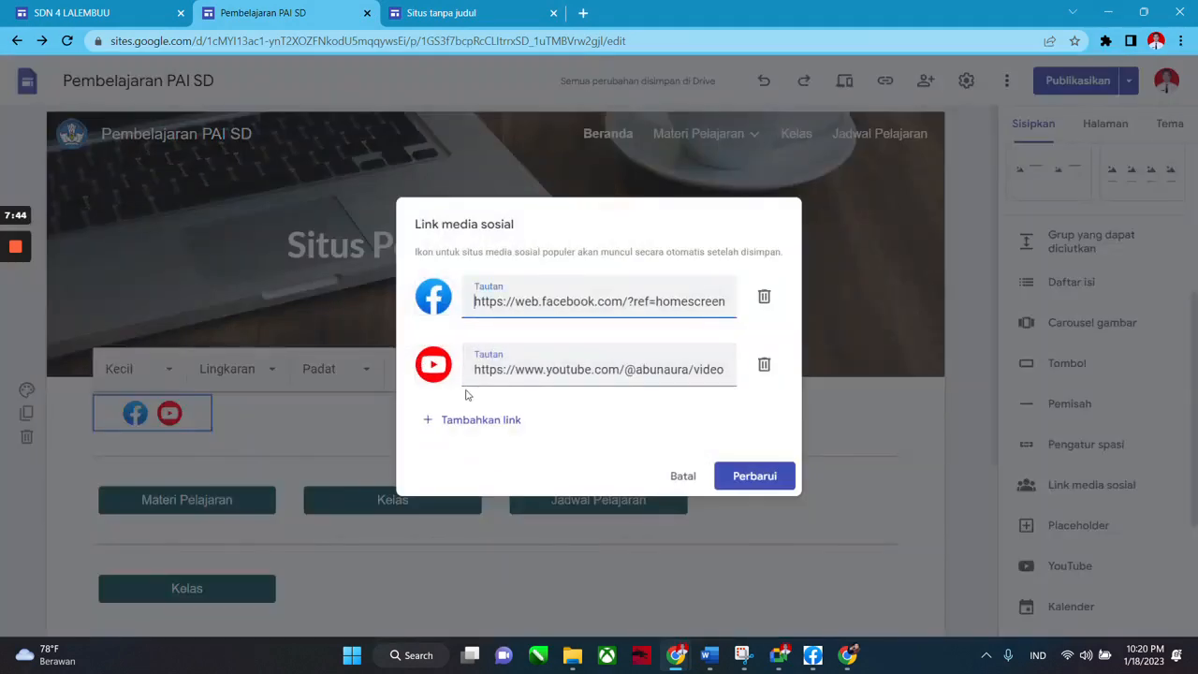
# Add a third link entry with a WhatsApp icon found by searching 'wa icon' in Google Images.
pyautogui.click(463, 422)
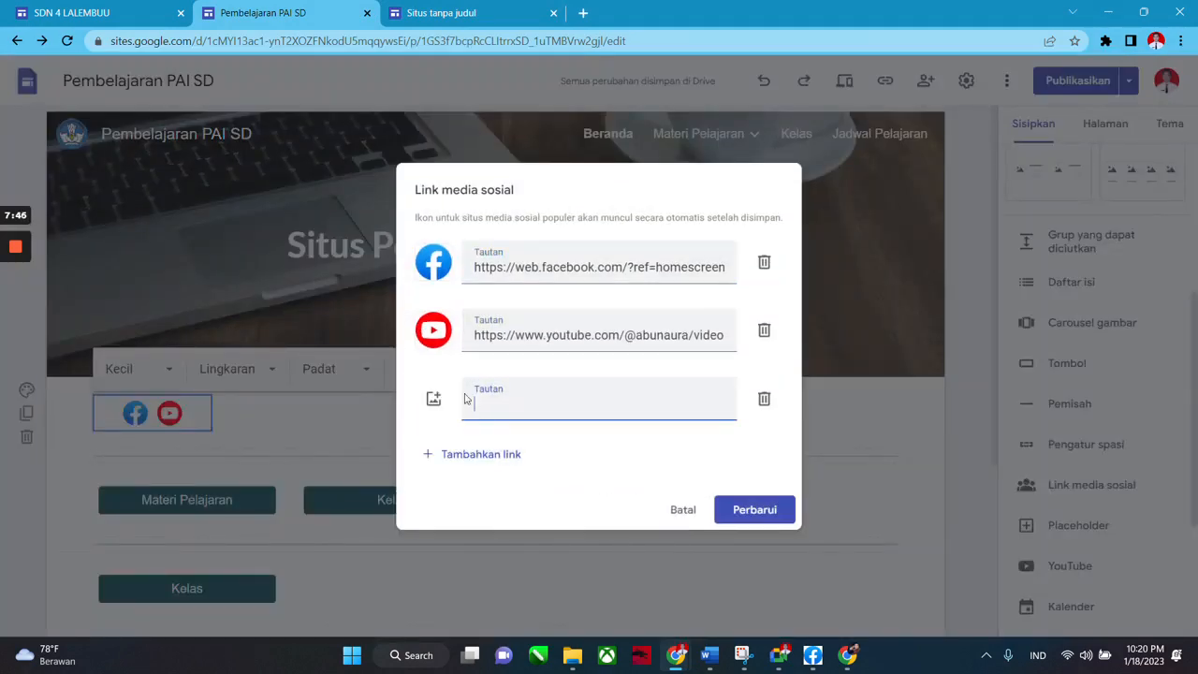
pyautogui.click(435, 397)
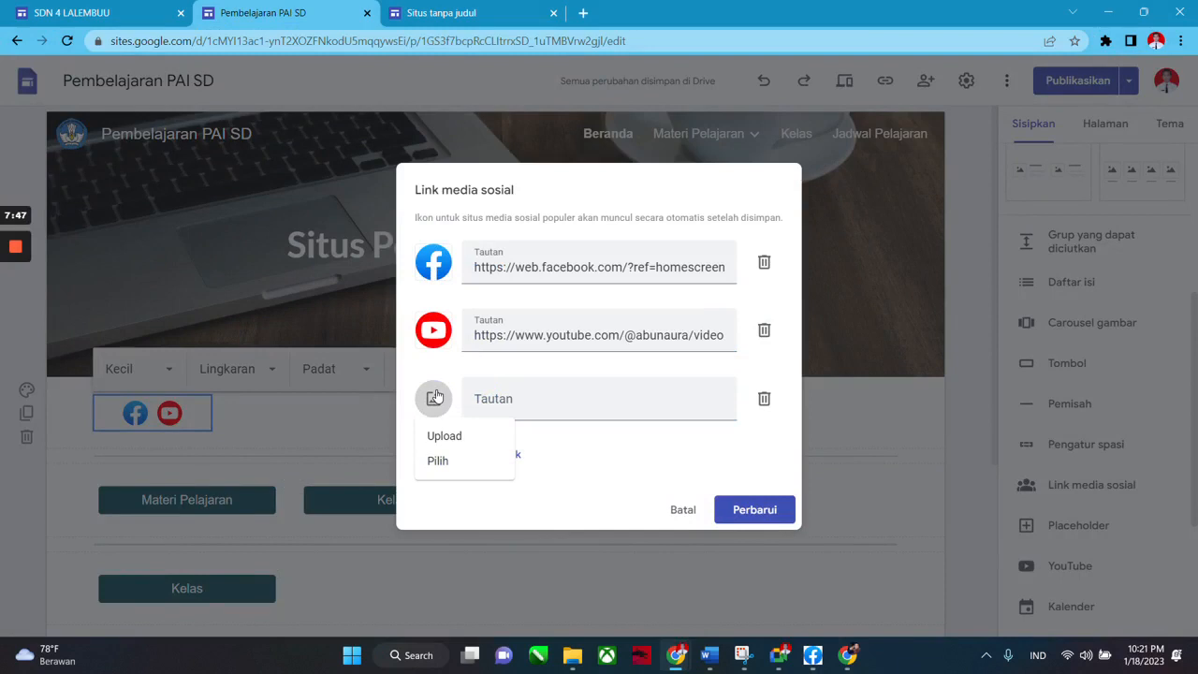
pyautogui.click(455, 462)
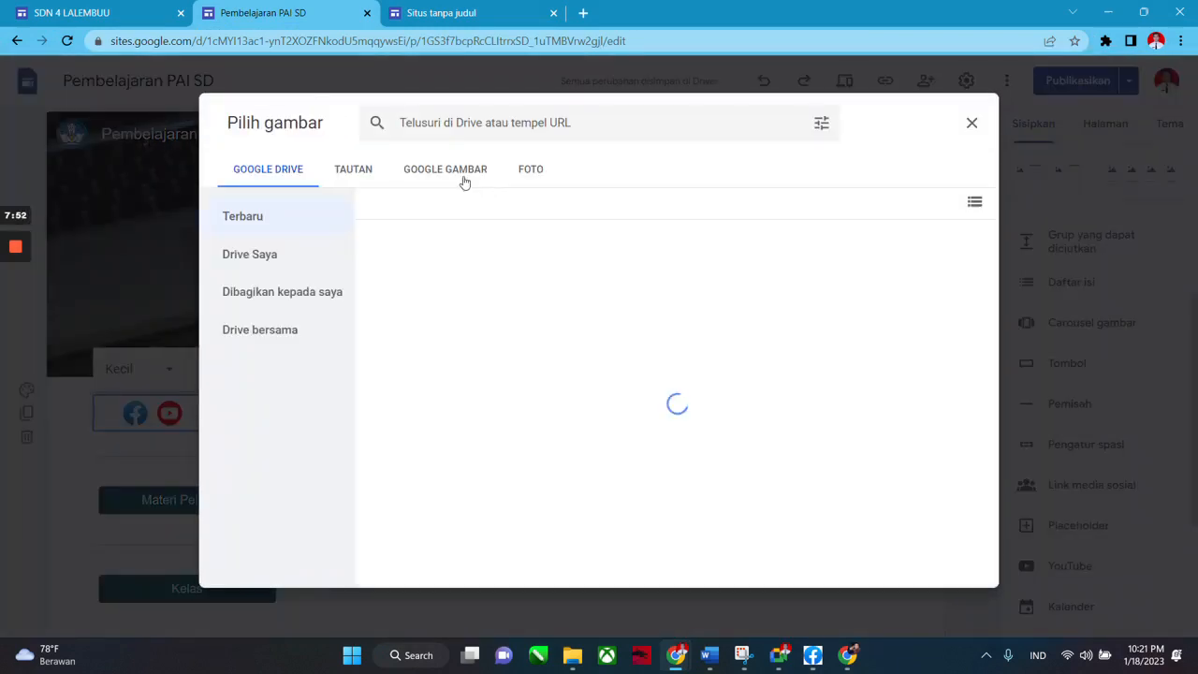
pyautogui.click(463, 170)
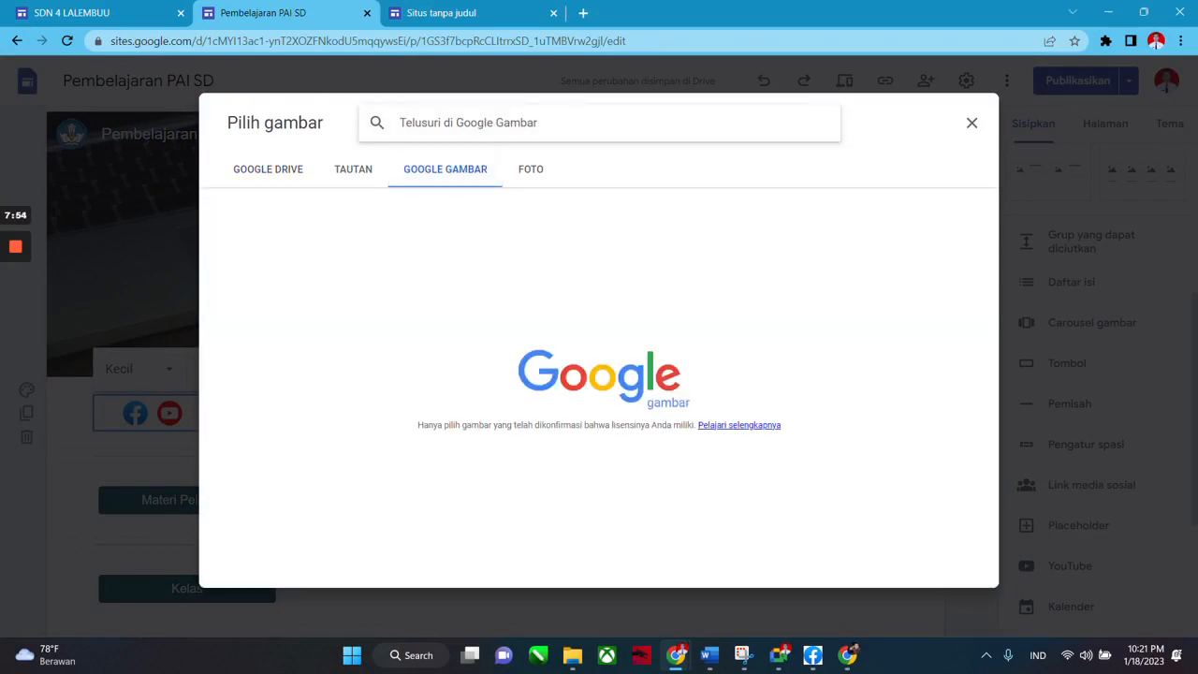
pyautogui.write('wa icon')
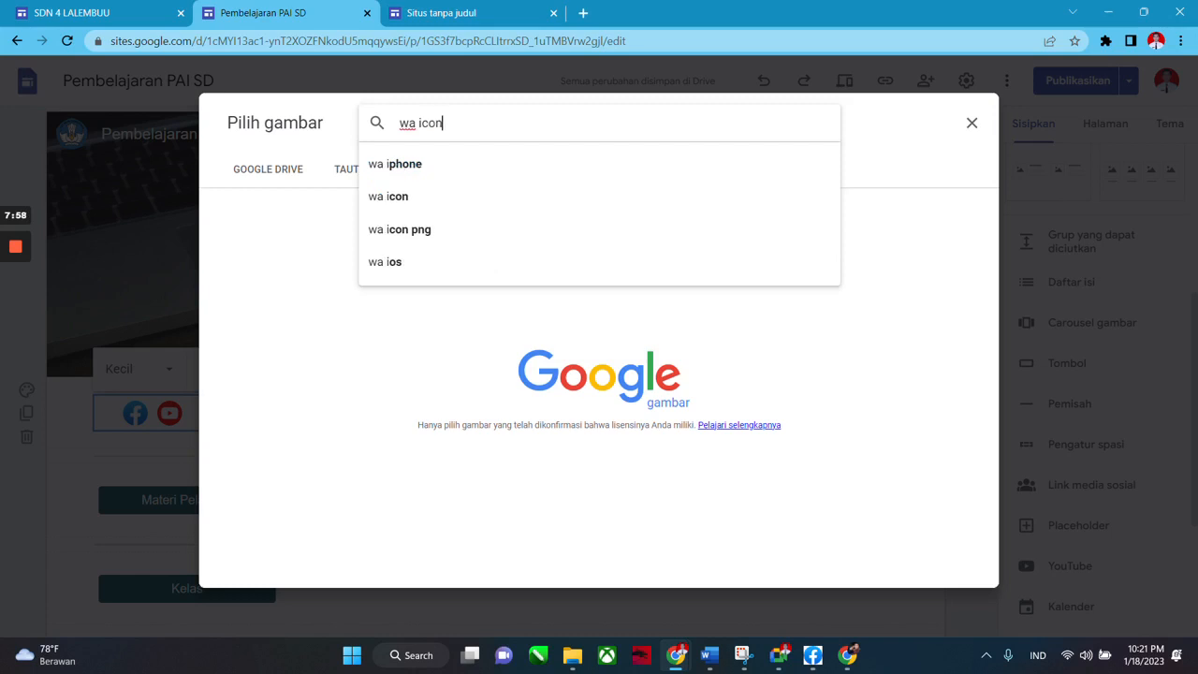
pyautogui.press('Return')
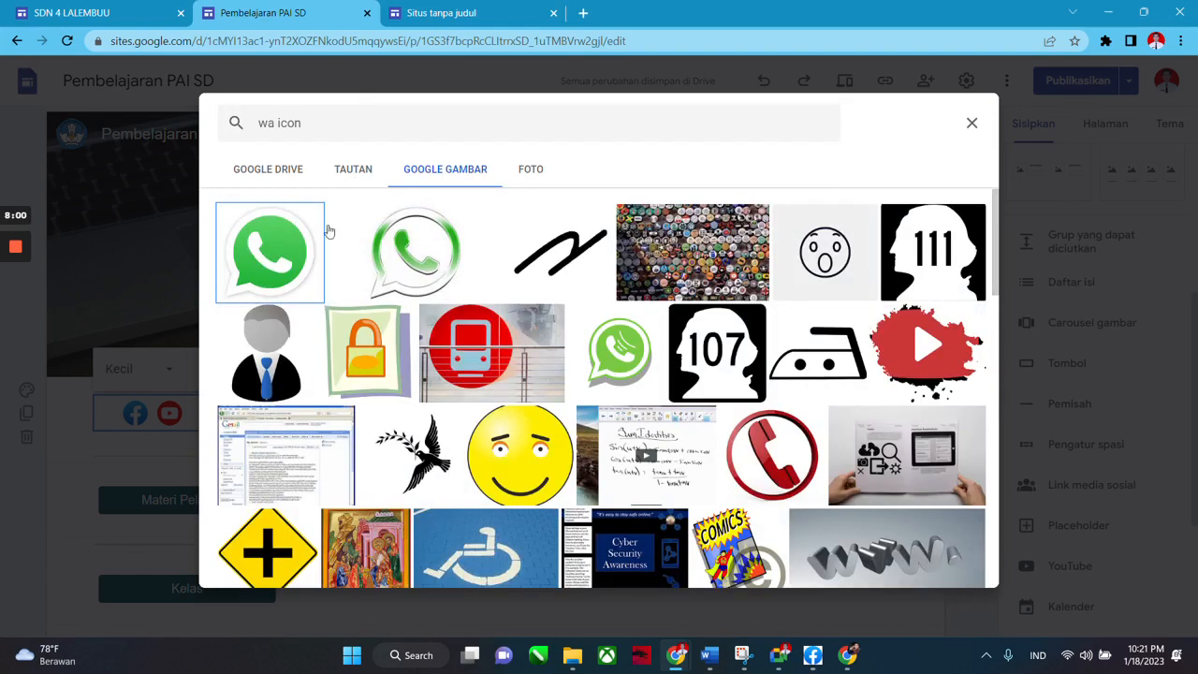
pyautogui.click(273, 254)
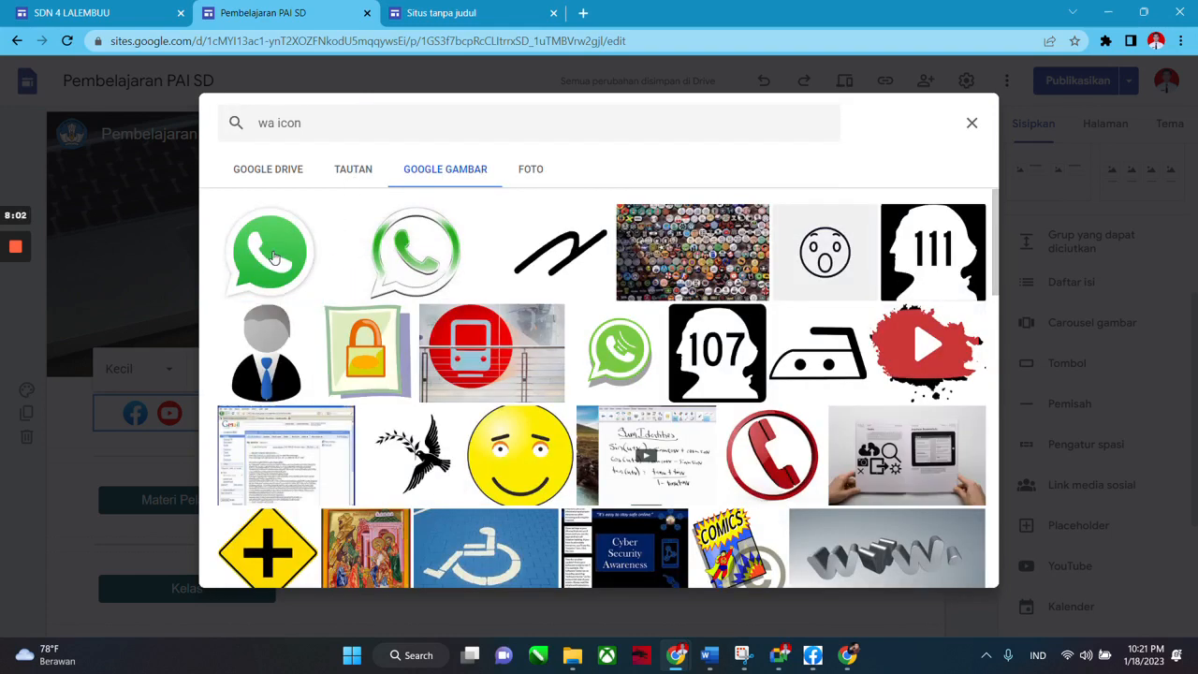
pyautogui.click(936, 567)
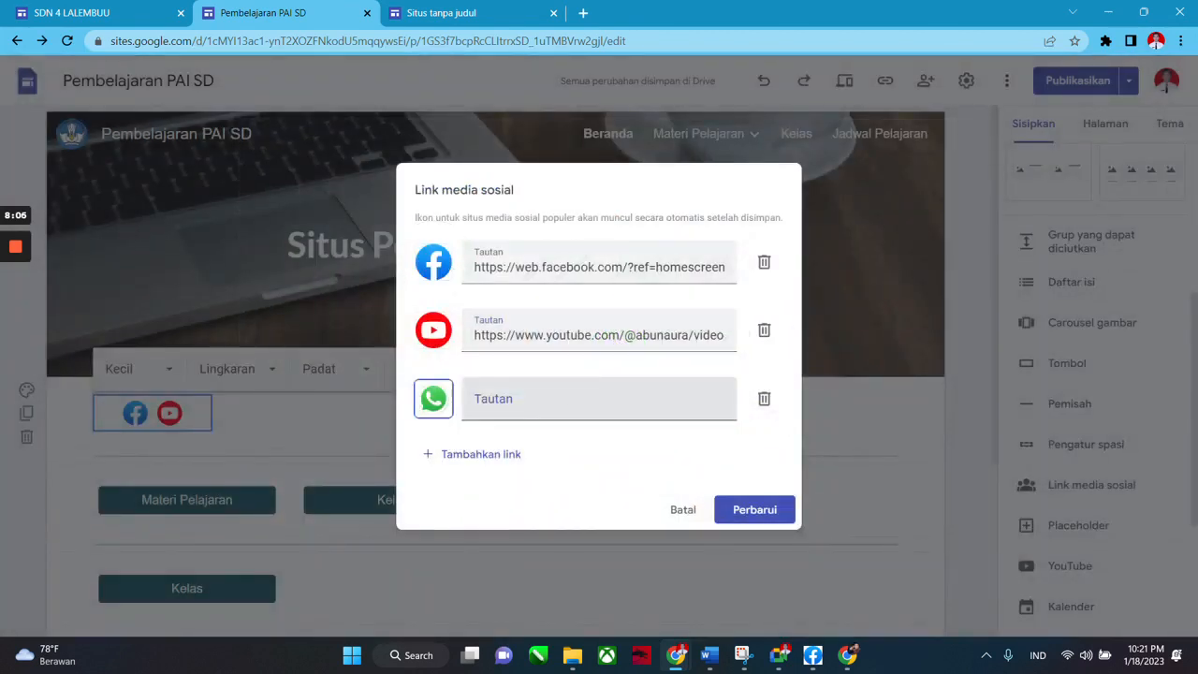
pyautogui.click(610, 390)
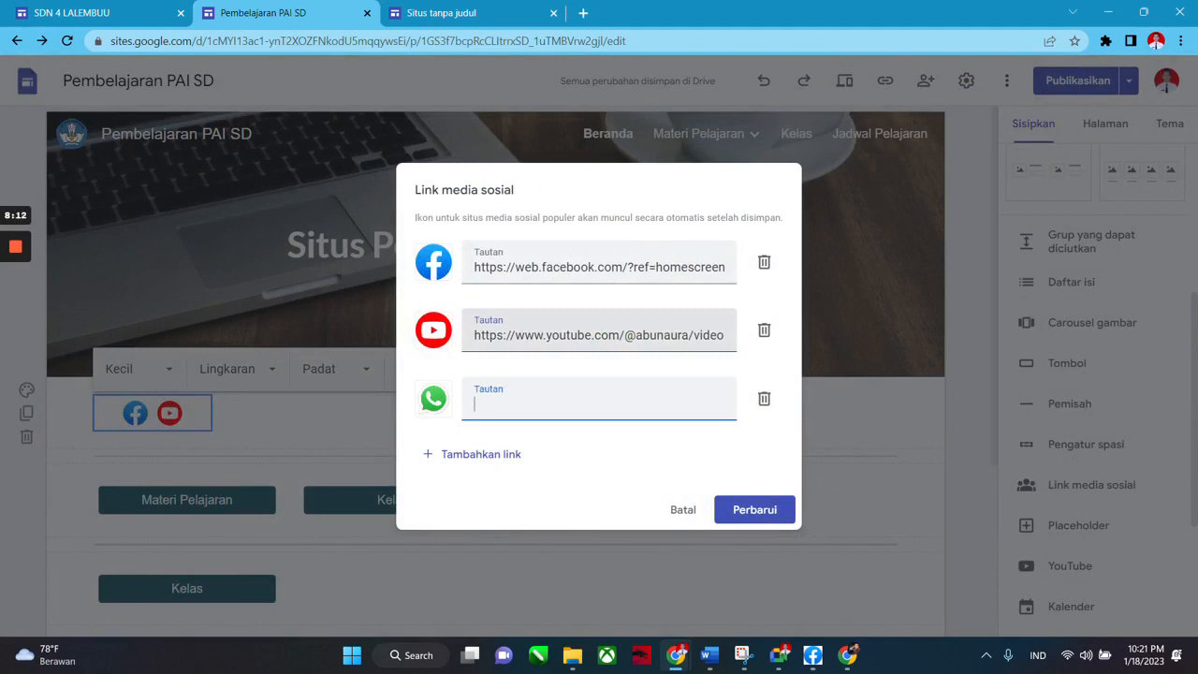
pyautogui.write('https://')
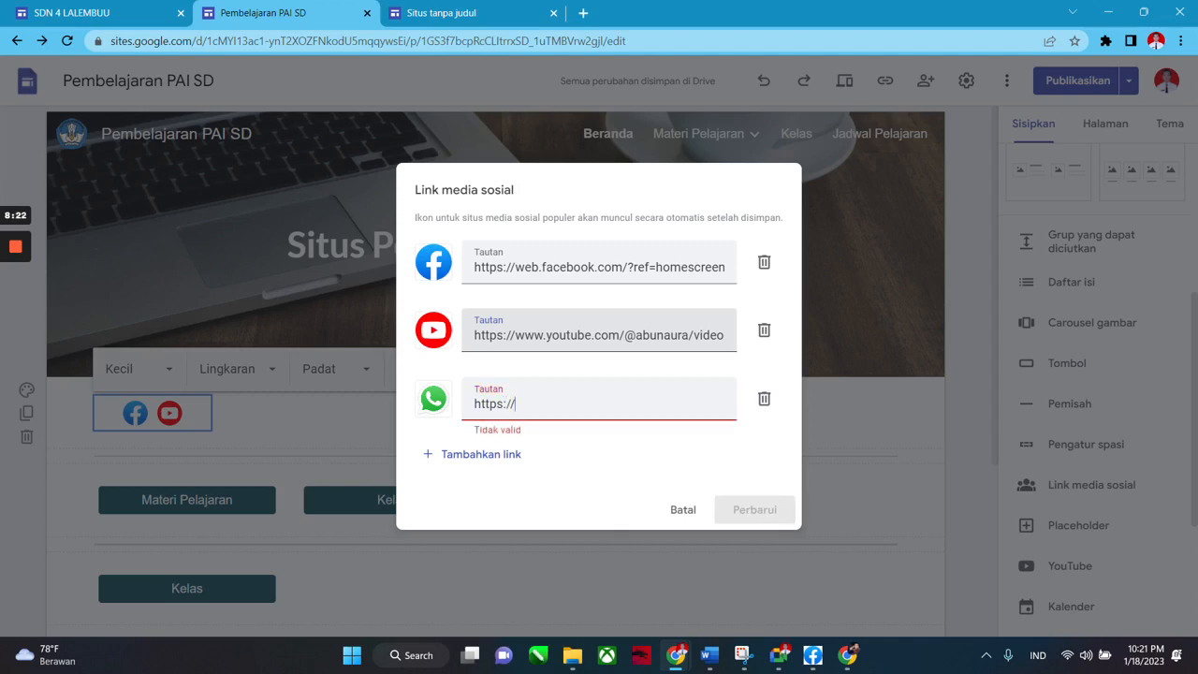
pyautogui.write('wa')
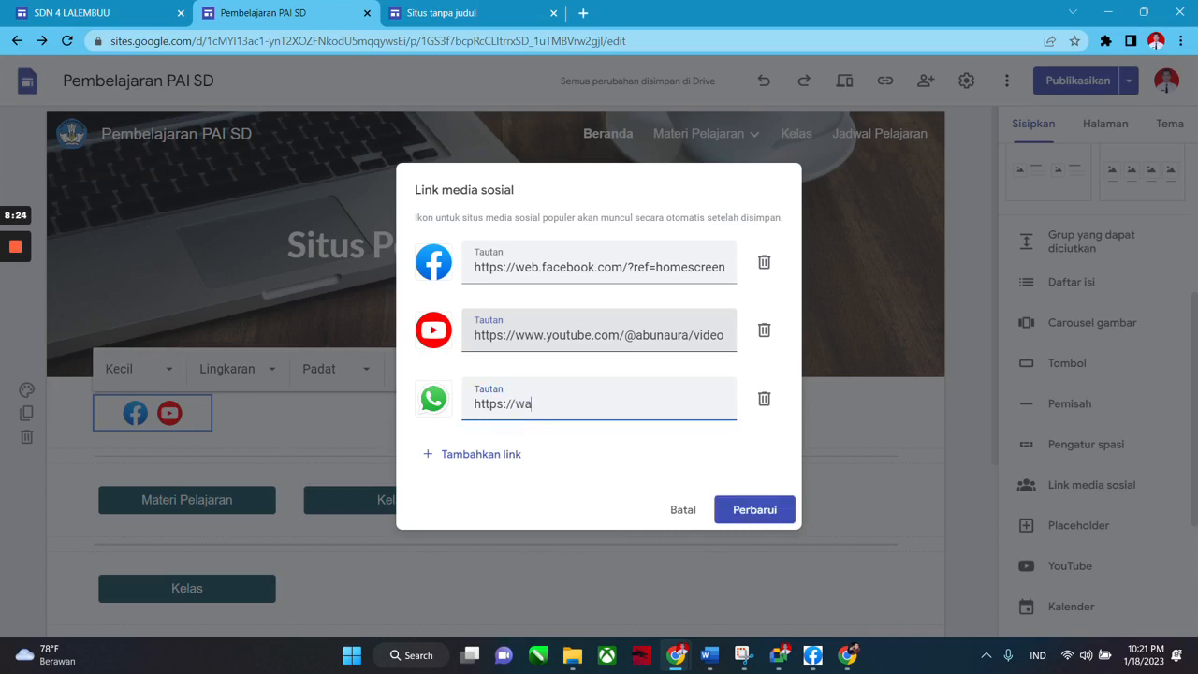
pyautogui.write('.me/')
pyautogui.scroll(5, 606, 444)
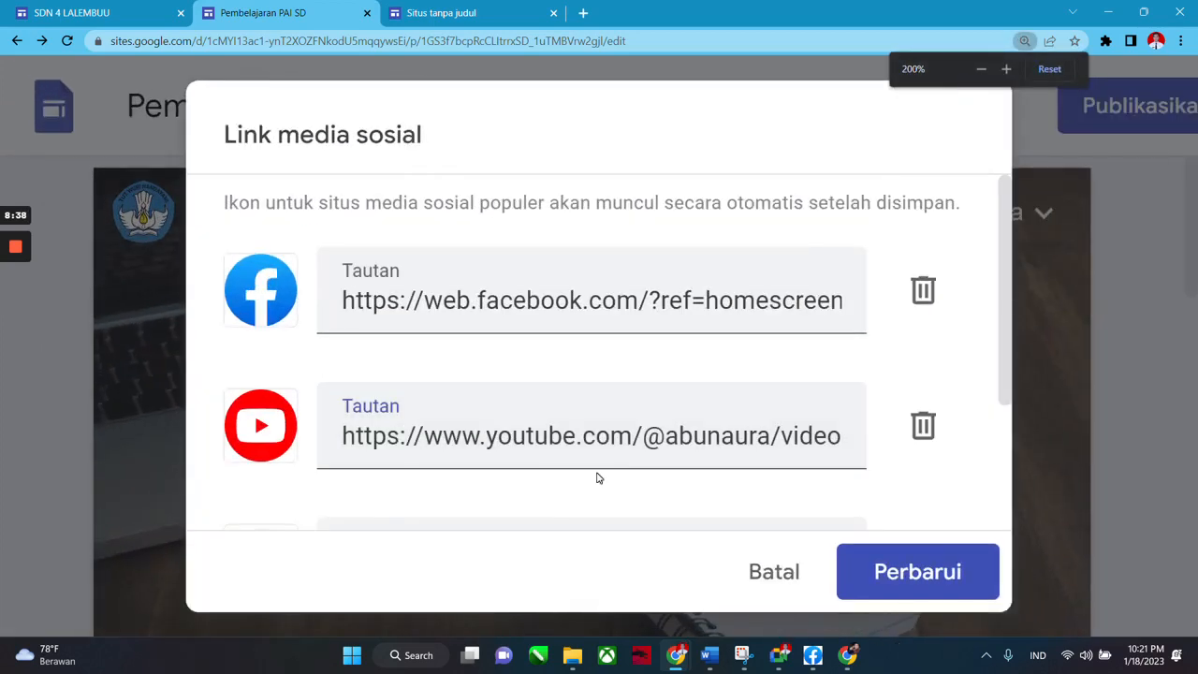
# Append the contact's phone number to the WhatsApp link, reset the zoom, and save with Perbarui.
pyautogui.scroll(-2, 575, 473)
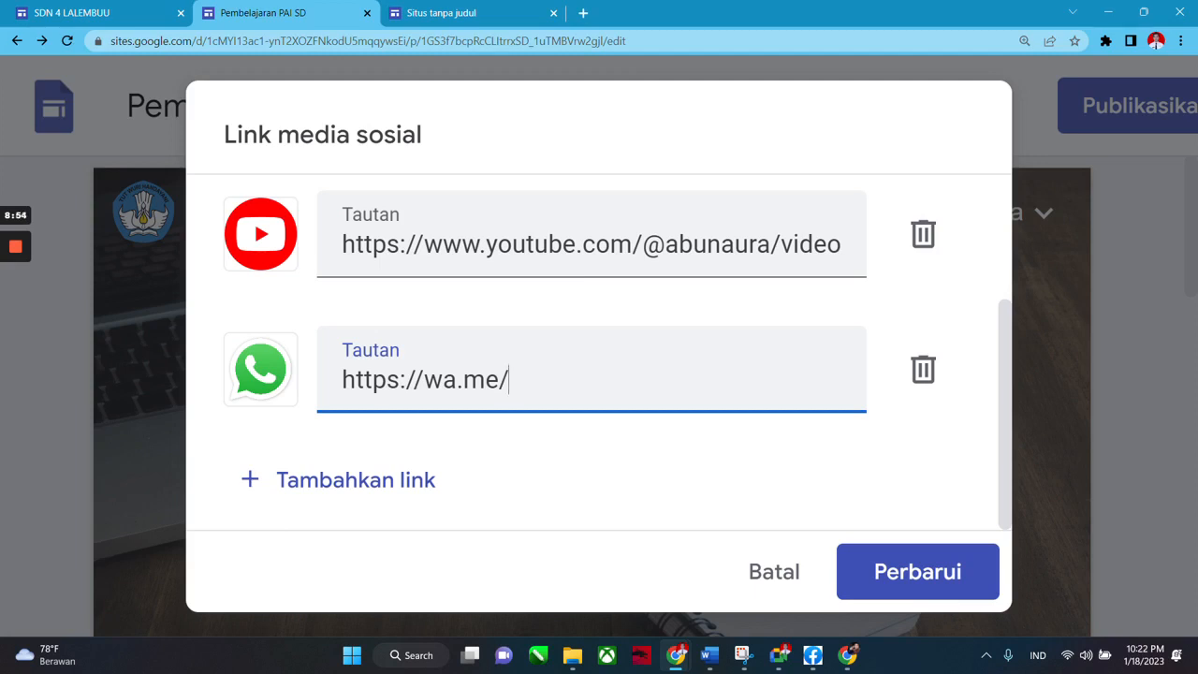
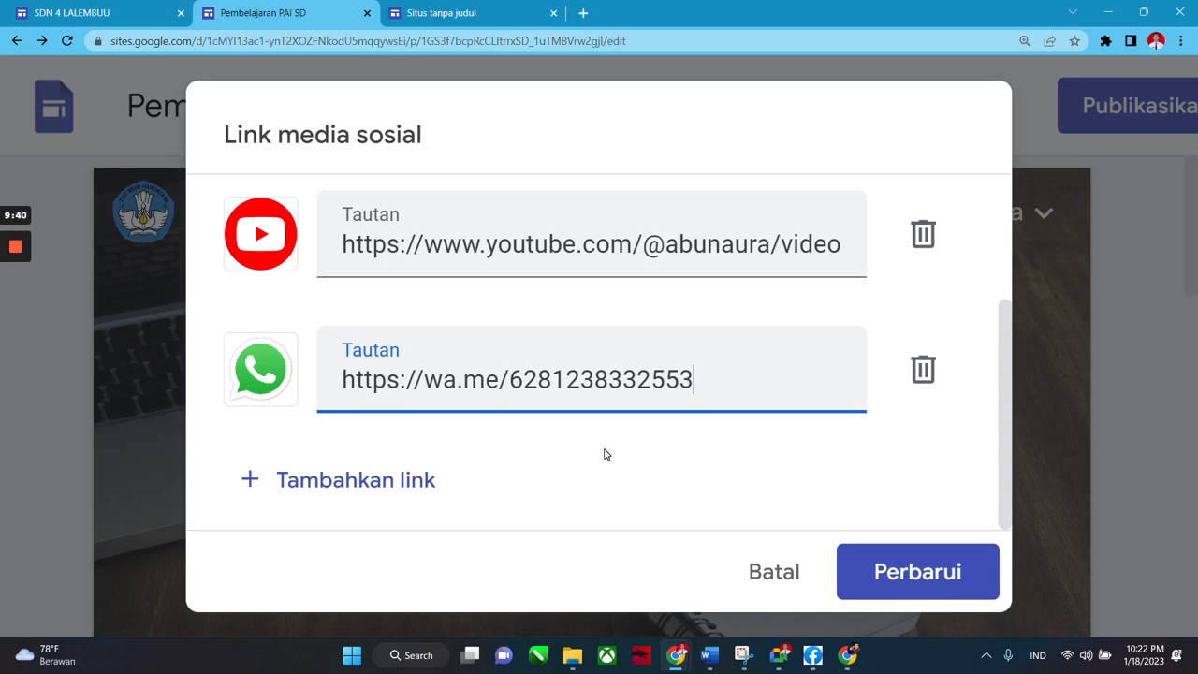
pyautogui.hotkey('ctrl', '-')
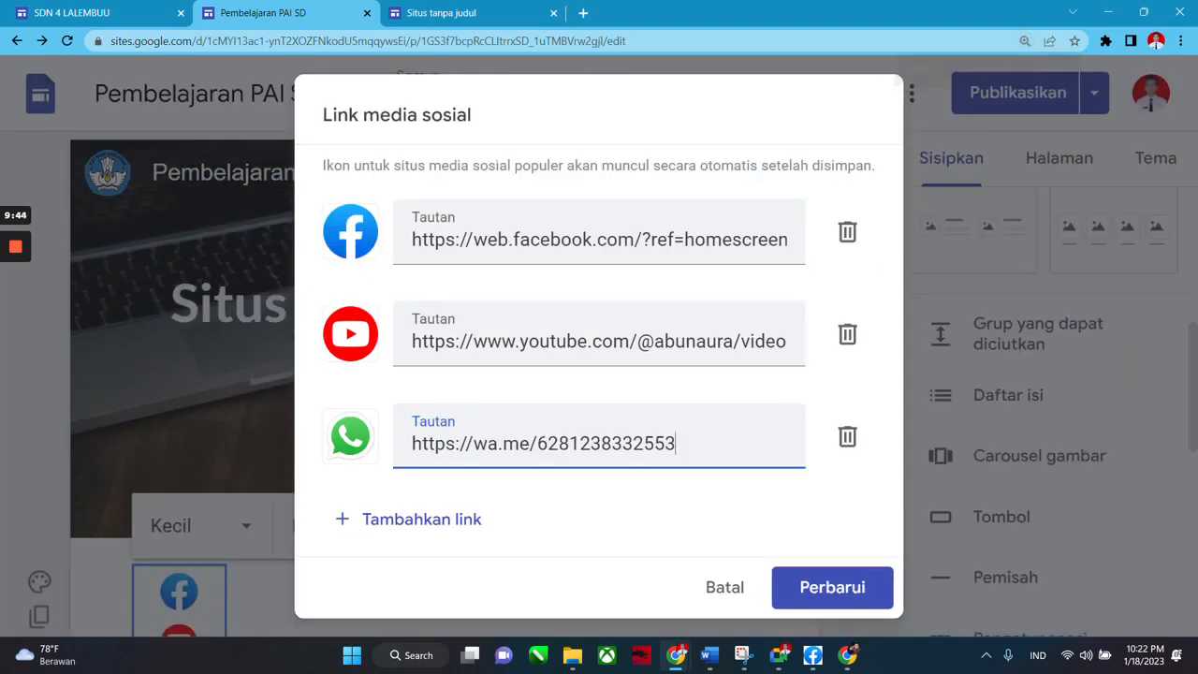
pyautogui.hotkey('ctrl', '-')
pyautogui.hotkey('ctrl', '-')
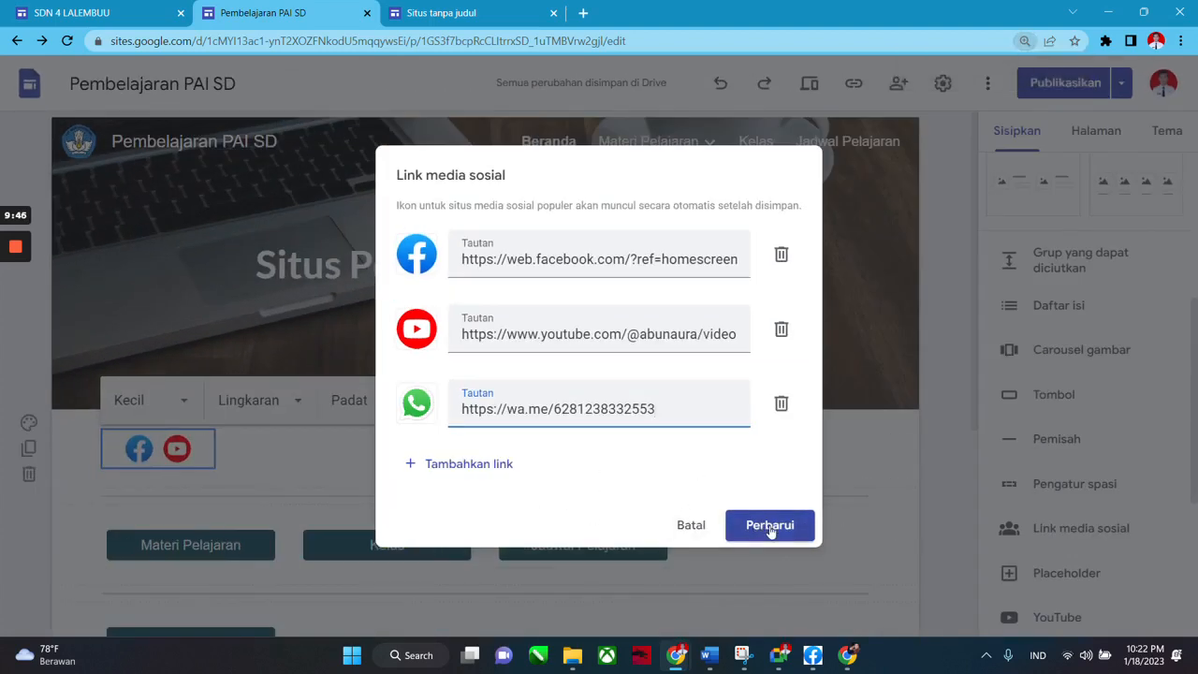
pyautogui.click(769, 526)
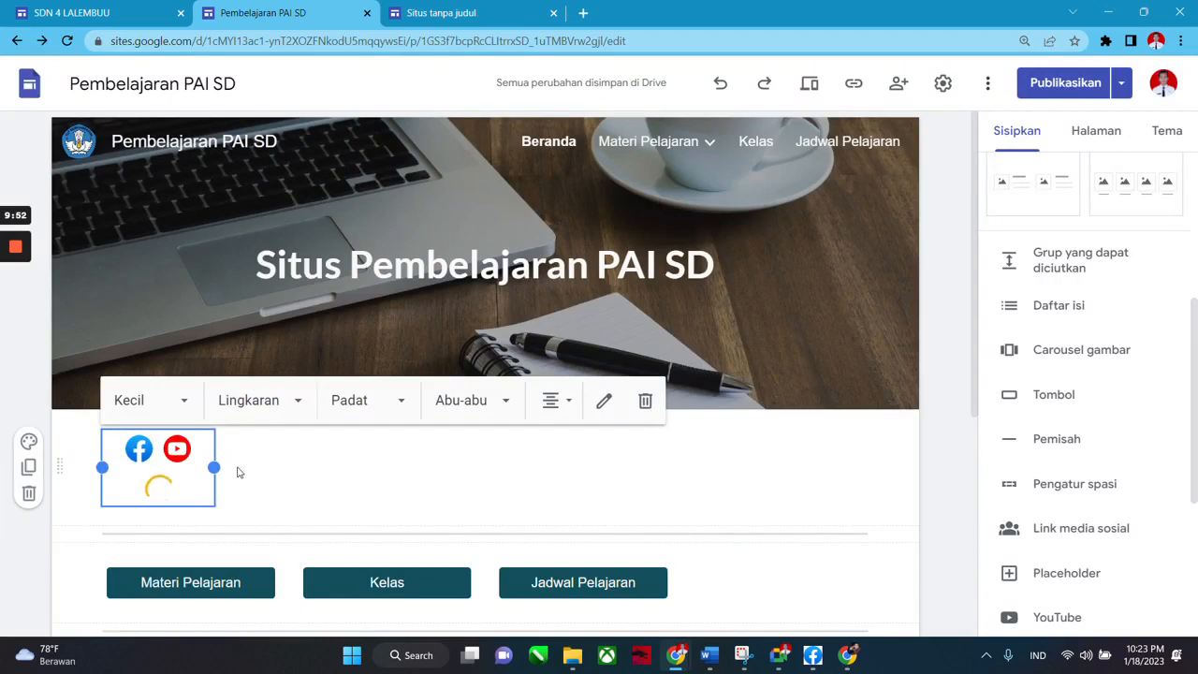
# Widen the icon block so all three icons fit one row, switch the shape to Persegi, and preview.
pyautogui.moveTo(214, 466); pyautogui.dragTo(299, 473)
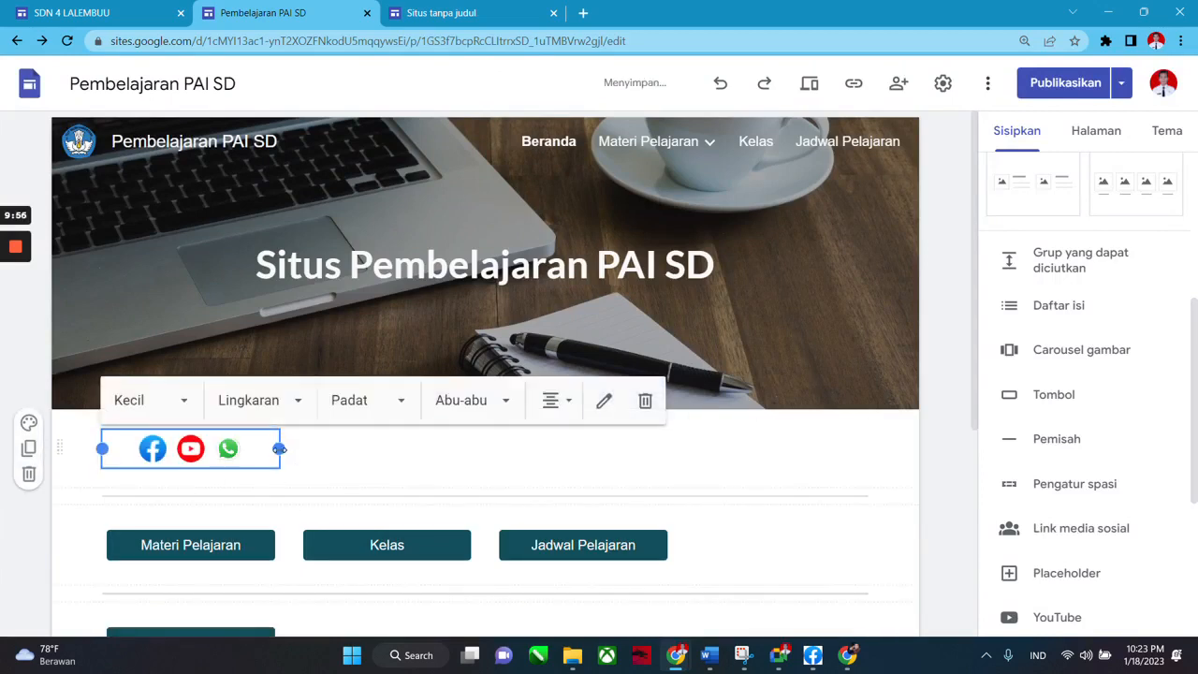
pyautogui.click(301, 406)
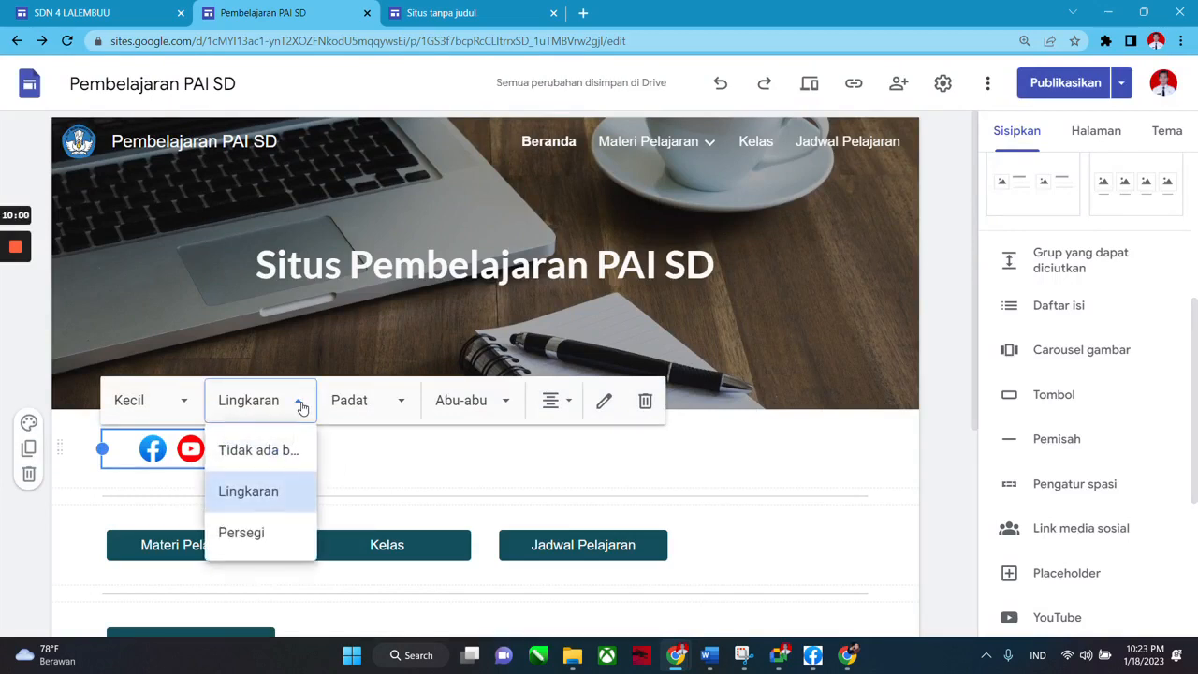
pyautogui.click(268, 534)
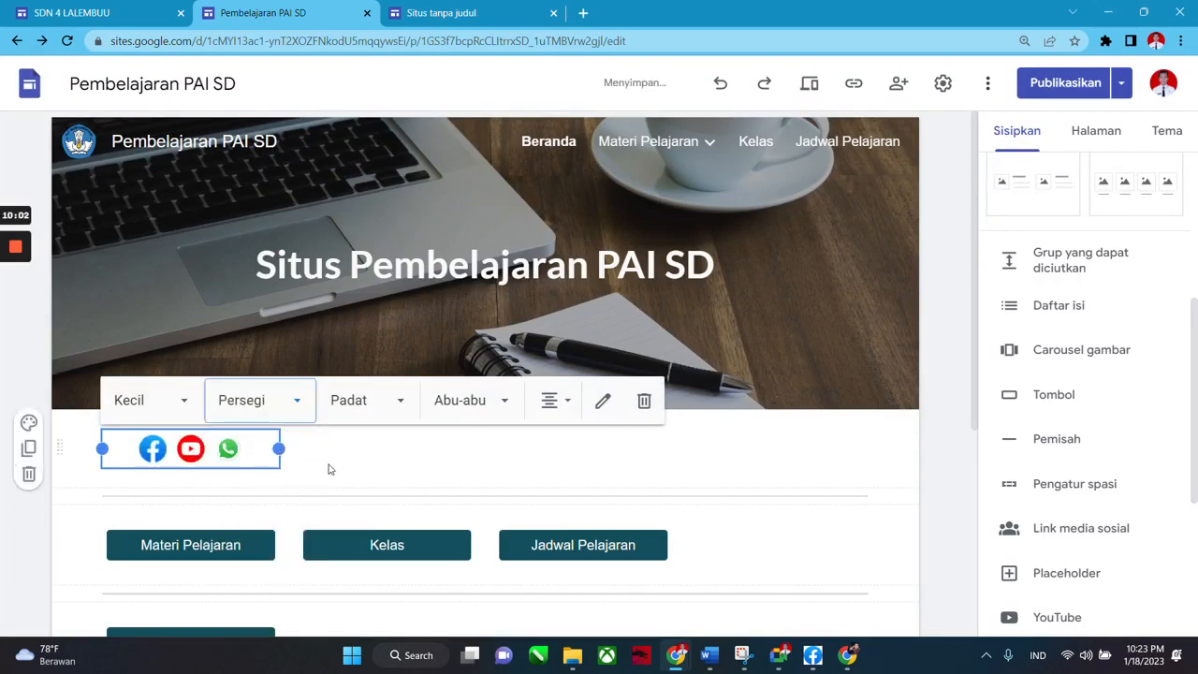
pyautogui.click(311, 466)
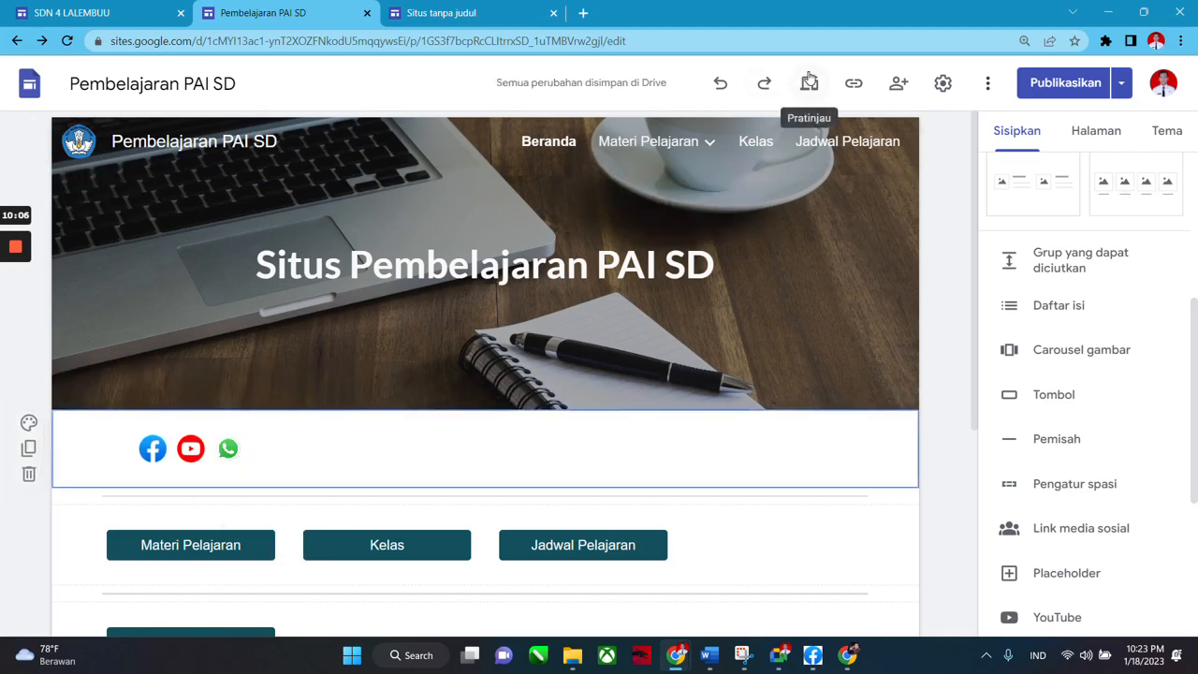
pyautogui.click(808, 82)
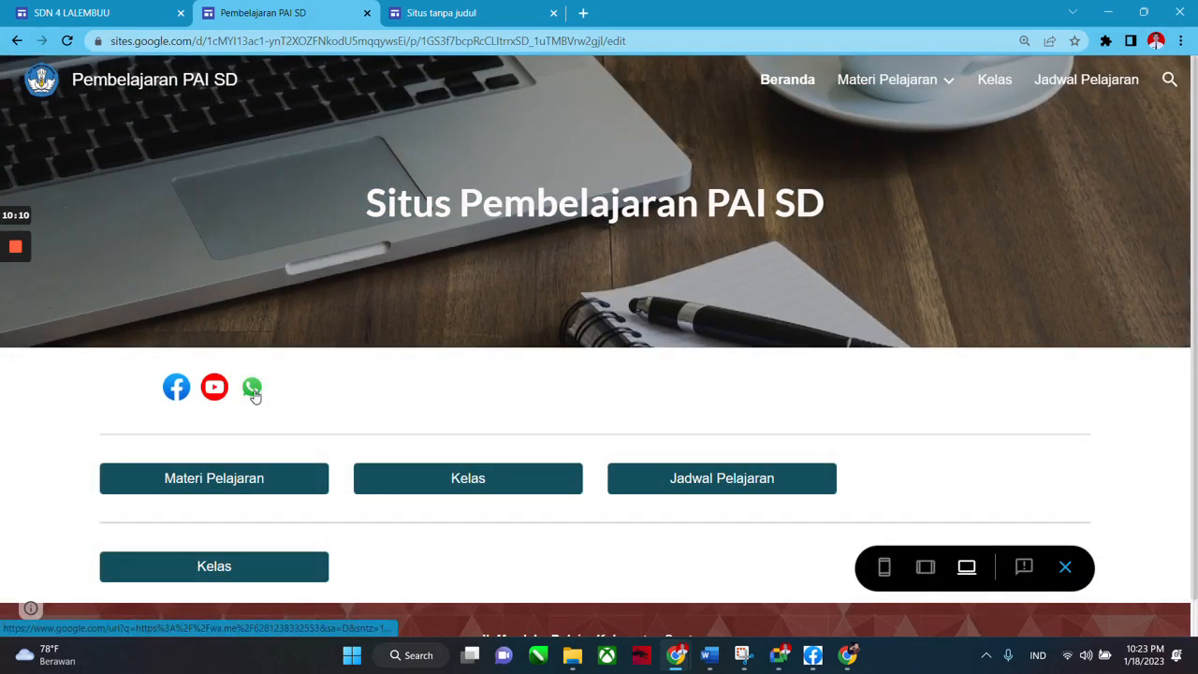
# Test the WhatsApp icon link by opening the chat in the WhatsApp app, then minimize it.
pyautogui.click(251, 387)
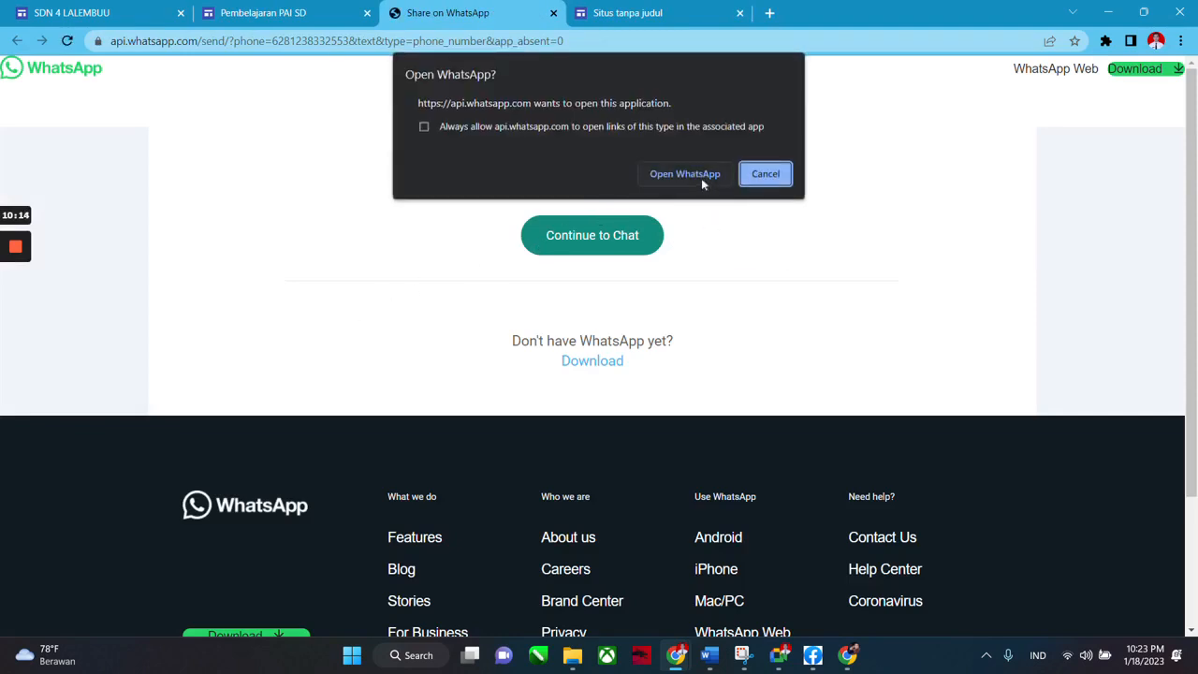
pyautogui.click(685, 174)
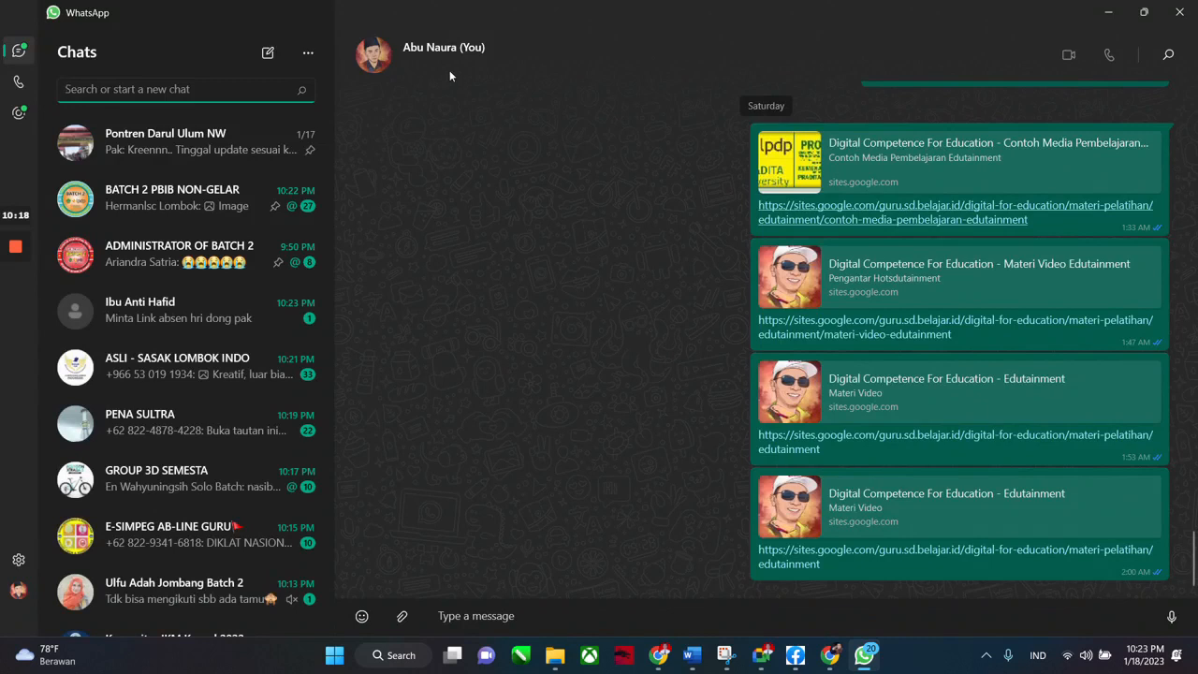
pyautogui.click(1107, 14)
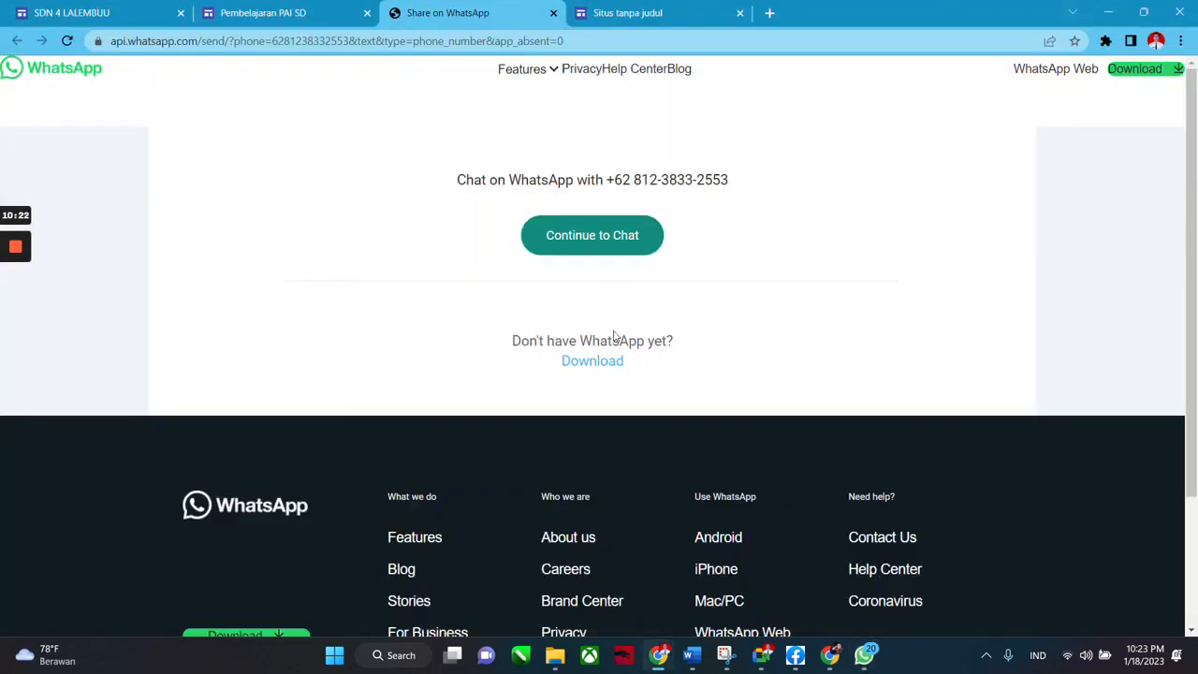
# Return to the Pembelajaran PAI SD tab, exit preview, and zoom the editor to 90%.
pyautogui.click(280, 13)
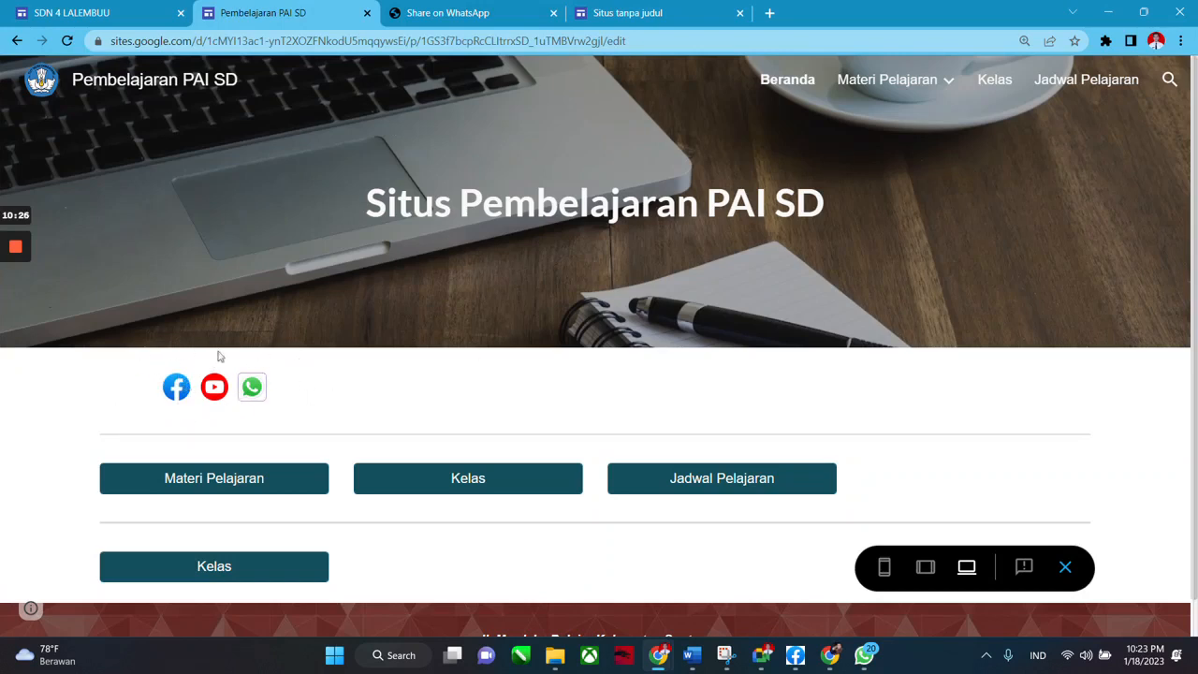
pyautogui.click(1065, 567)
pyautogui.hotkey('ctrl', '-')
pyautogui.hotkey('ctrl', '-')
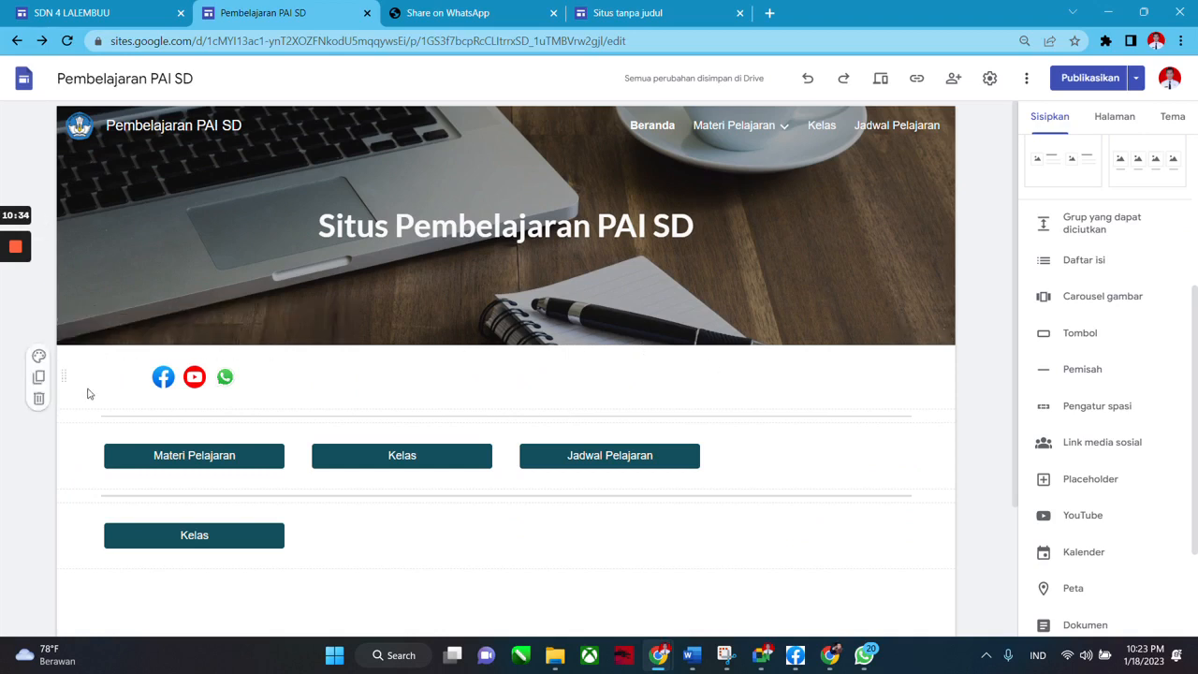
pyautogui.moveTo(16, 354)
# Set the foamy shoreline gallery photo as the social icons section's background.
pyautogui.click(40, 358)
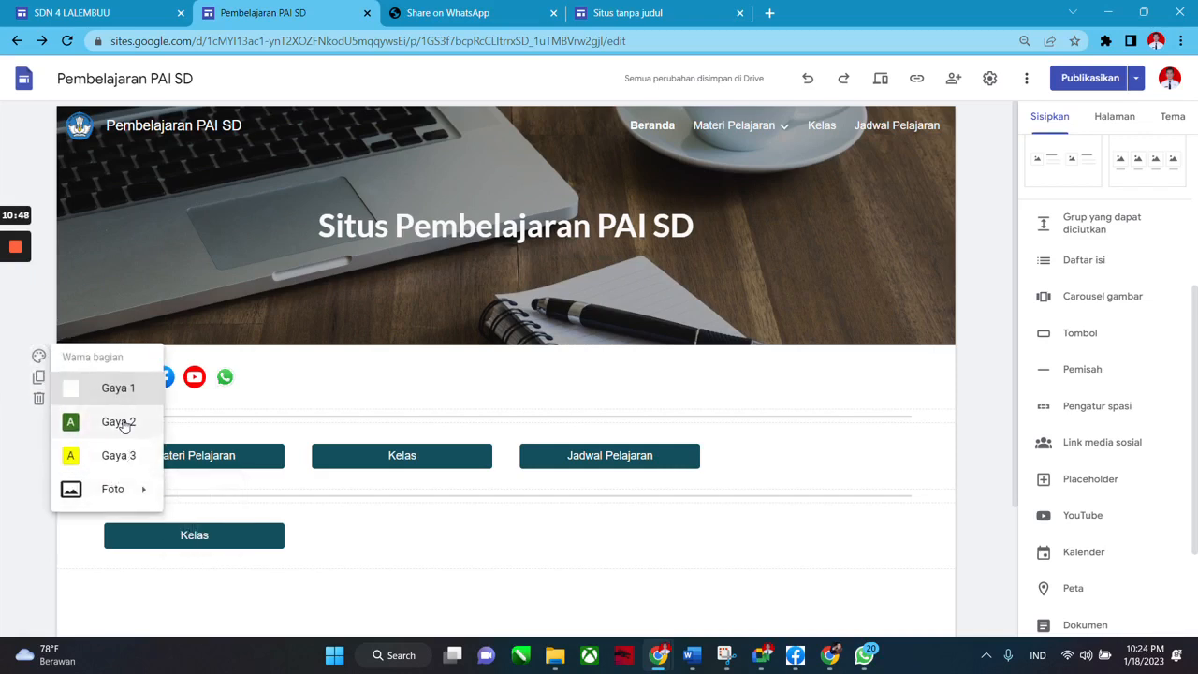
pyautogui.moveTo(144, 502)
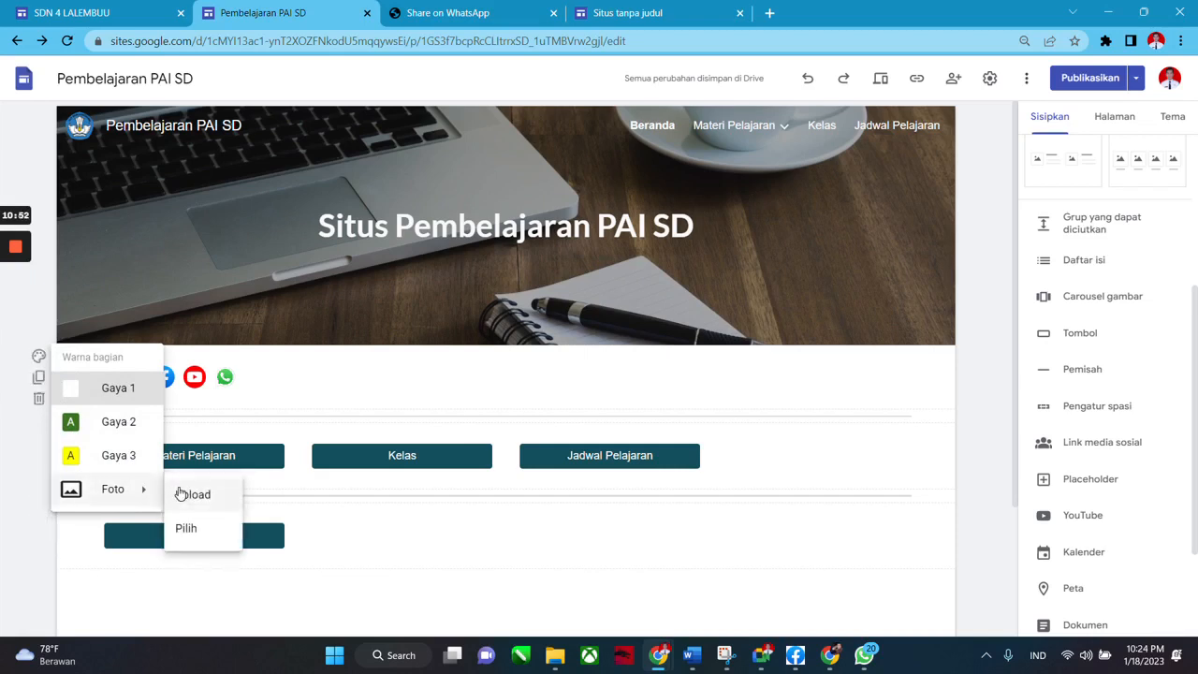
pyautogui.click(193, 530)
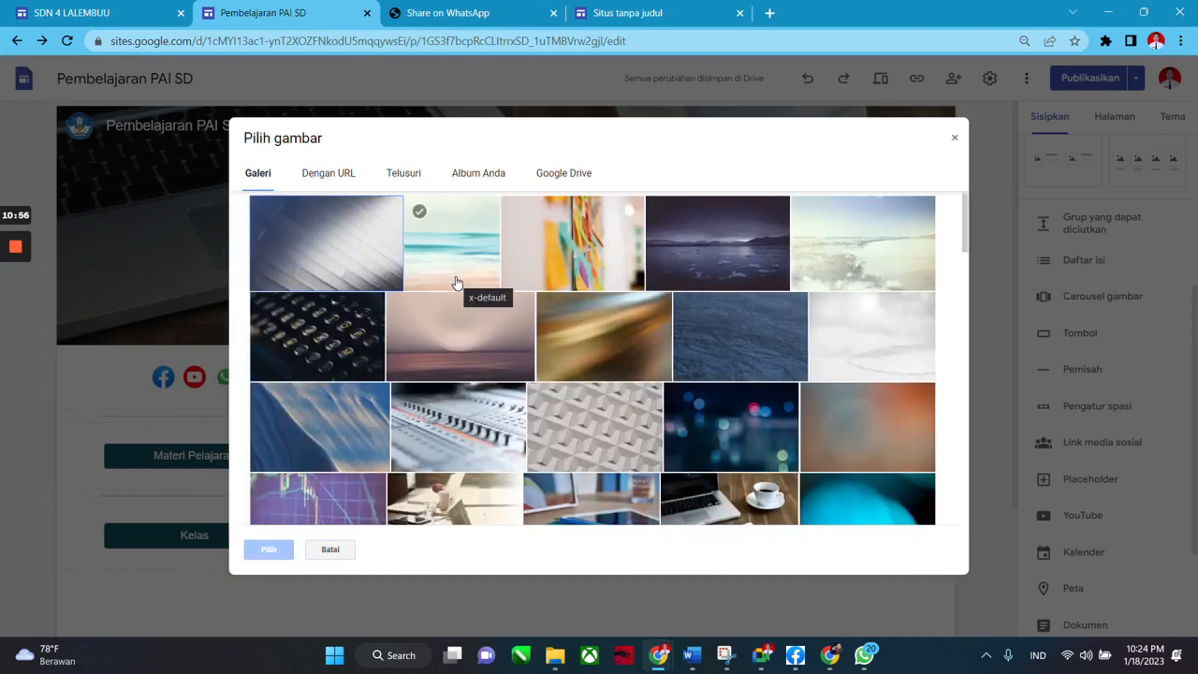
pyautogui.scroll(-4, 524, 342)
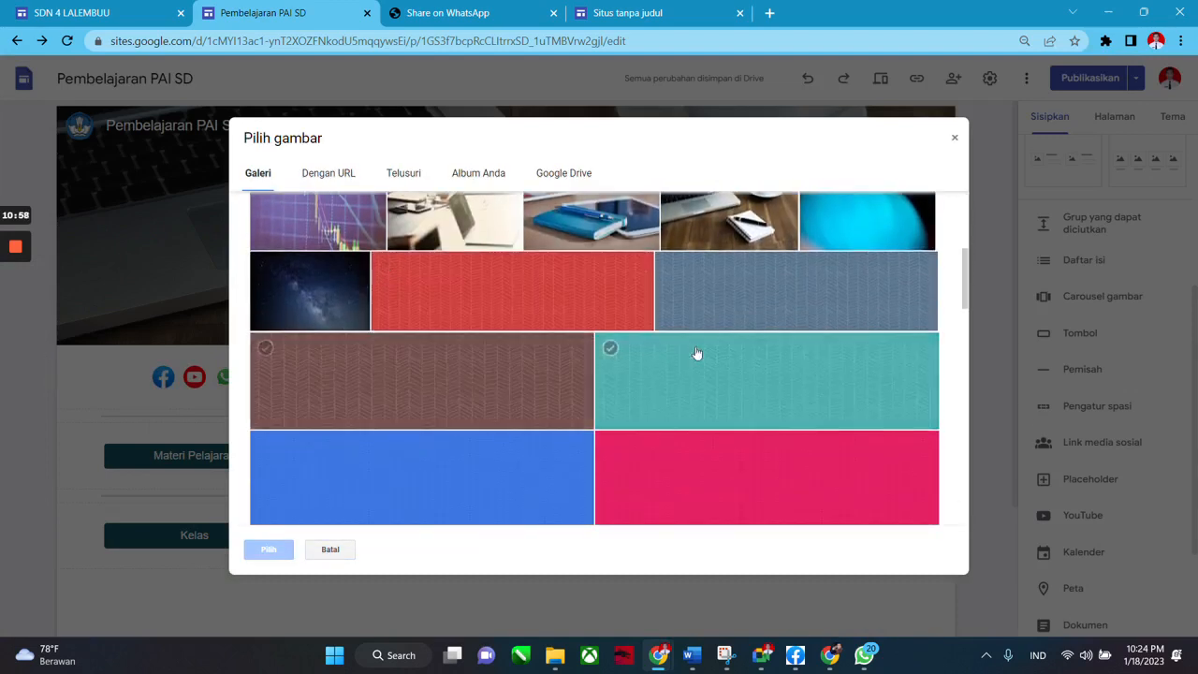
pyautogui.scroll(4, 762, 393)
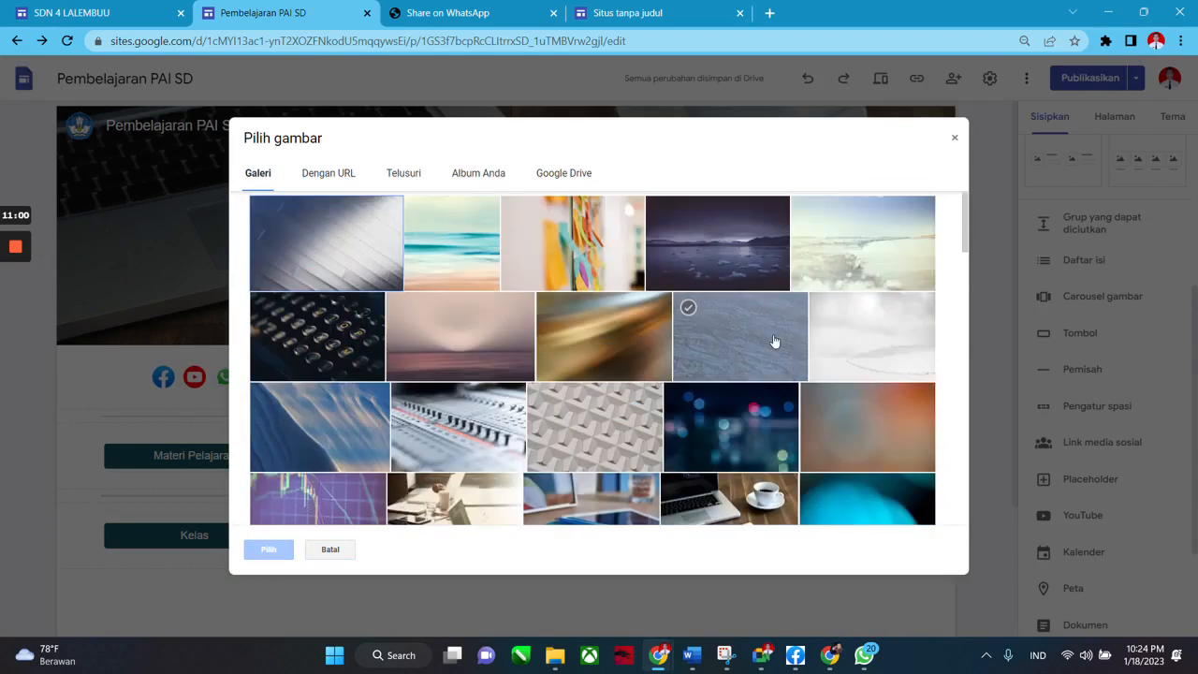
pyautogui.click(852, 240)
pyautogui.click(268, 549)
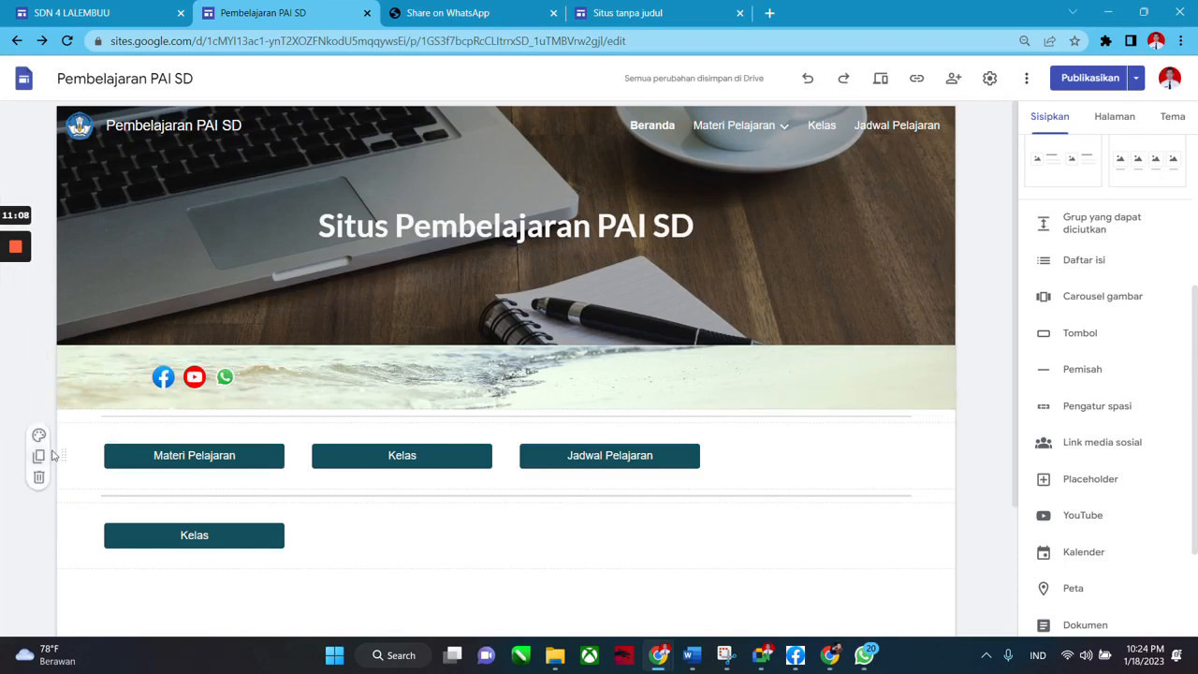
# Give the buttons section a brownish gallery photo background.
pyautogui.click(39, 437)
pyautogui.moveTo(145, 567)
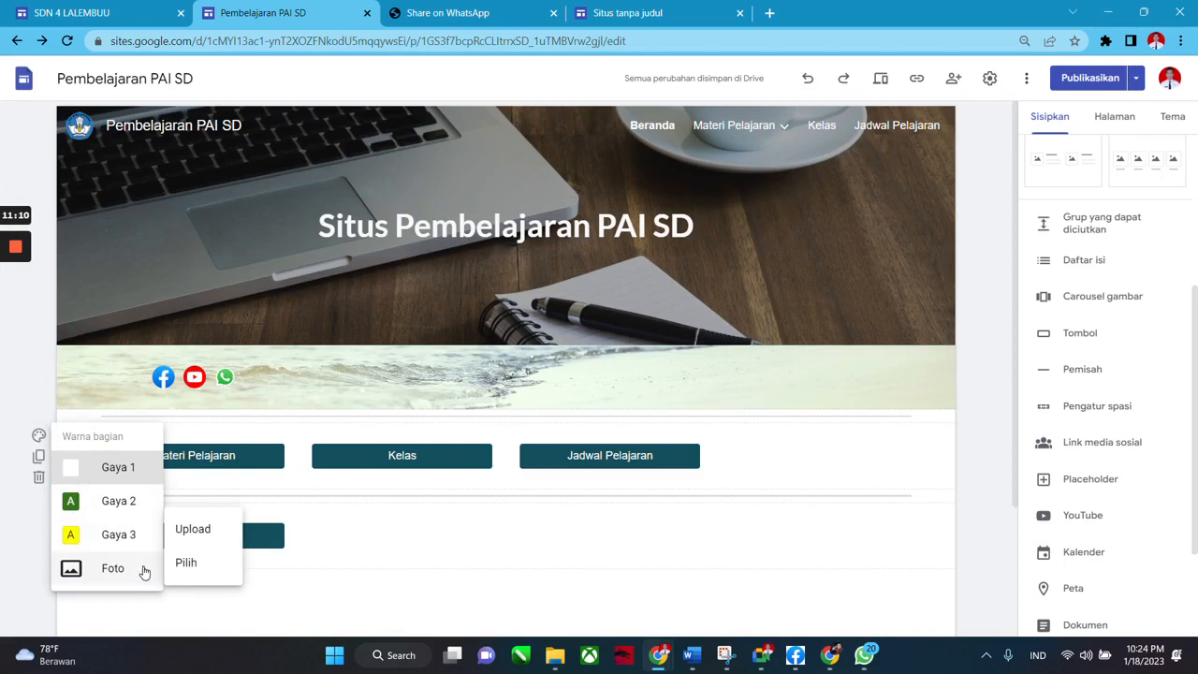
pyautogui.click(187, 562)
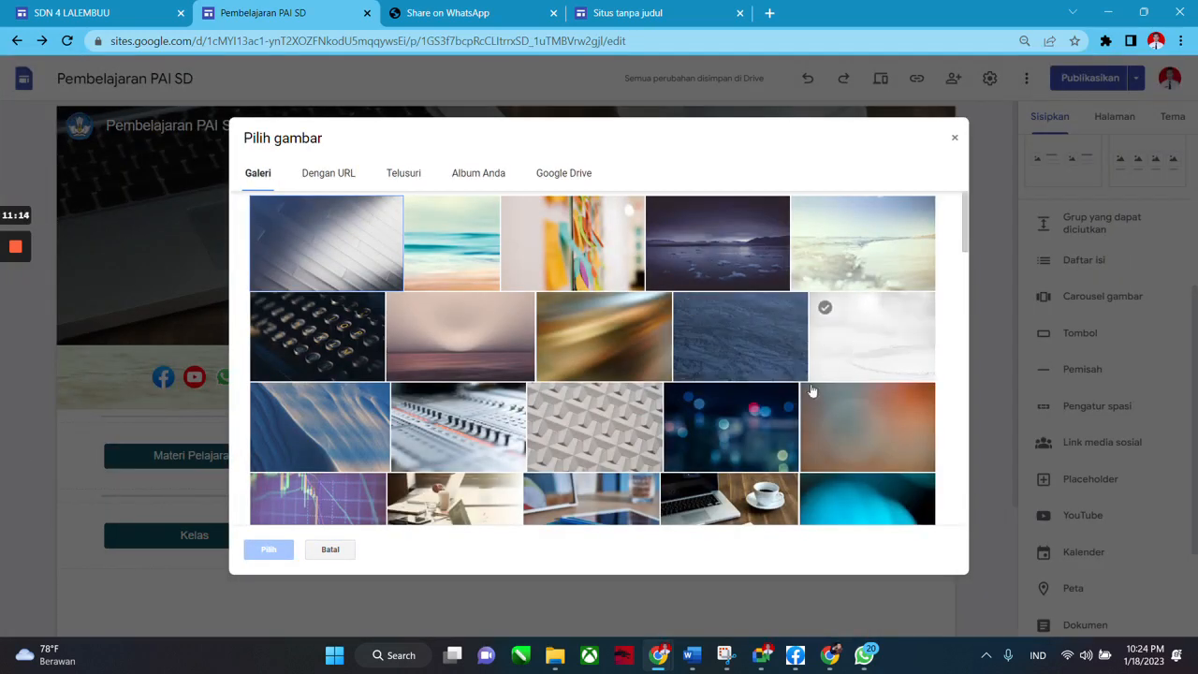
pyautogui.doubleClick(863, 430)
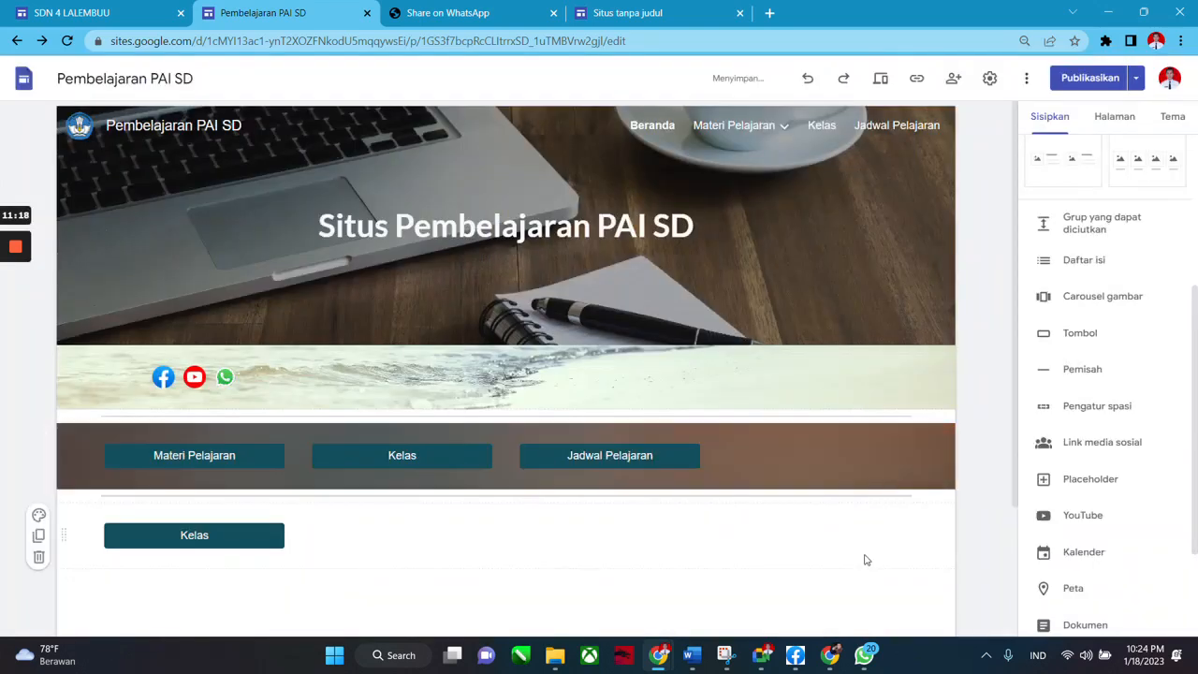
# Replace the buttons section background with the turquoise sea gallery photo.
pyautogui.click(38, 435)
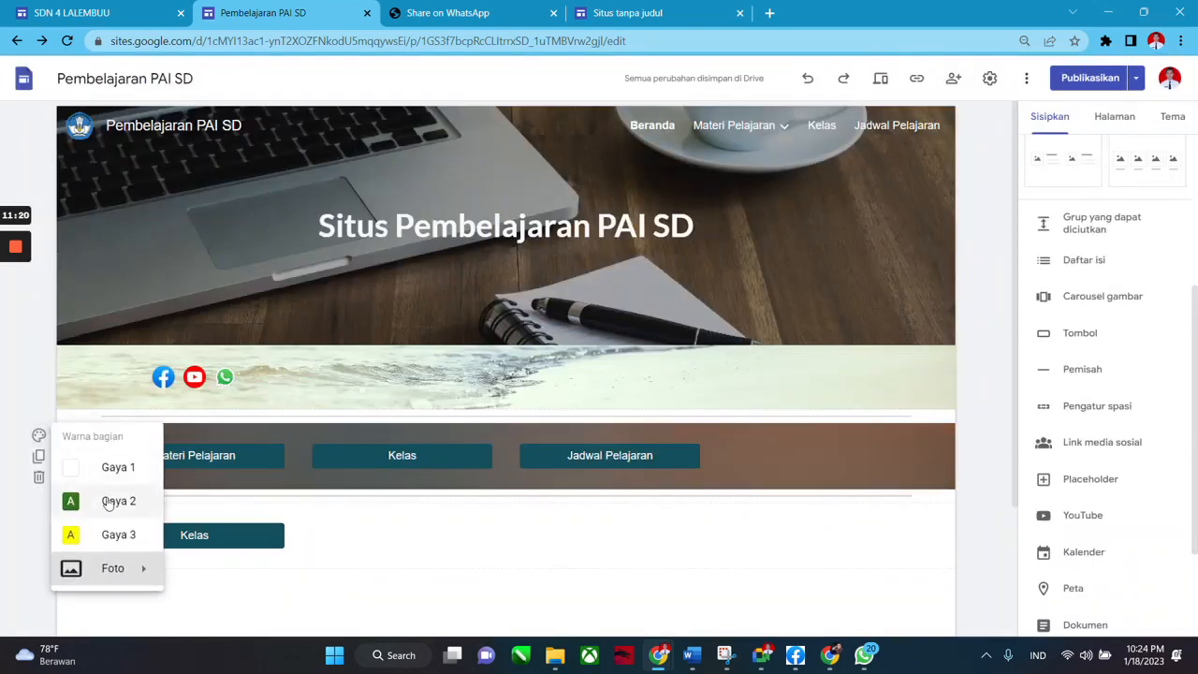
pyautogui.moveTo(144, 567)
pyautogui.click(216, 568)
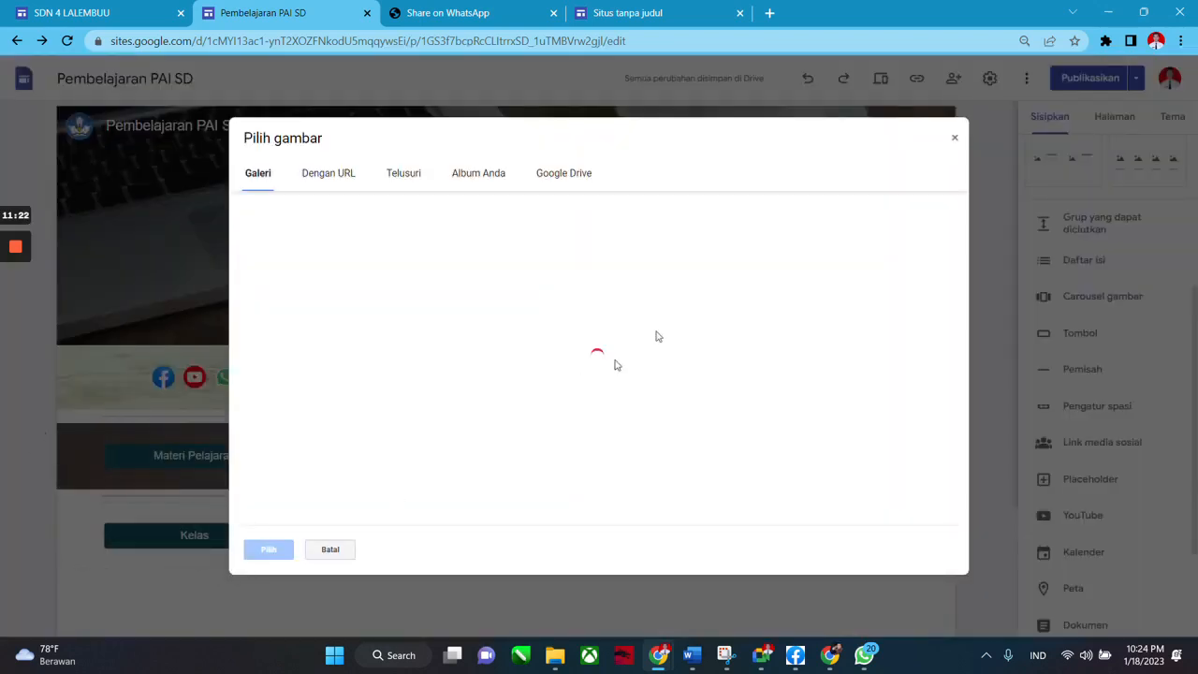
pyautogui.scroll(-2, 670, 426)
pyautogui.scroll(2, 783, 420)
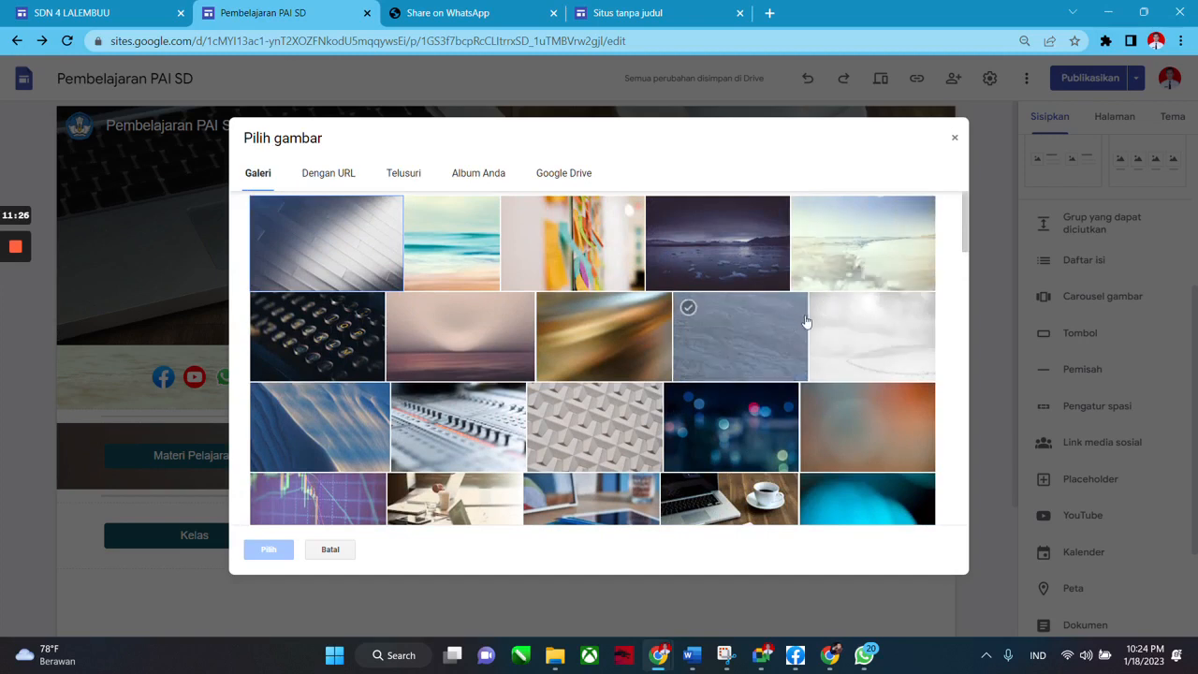
pyautogui.doubleClick(452, 230)
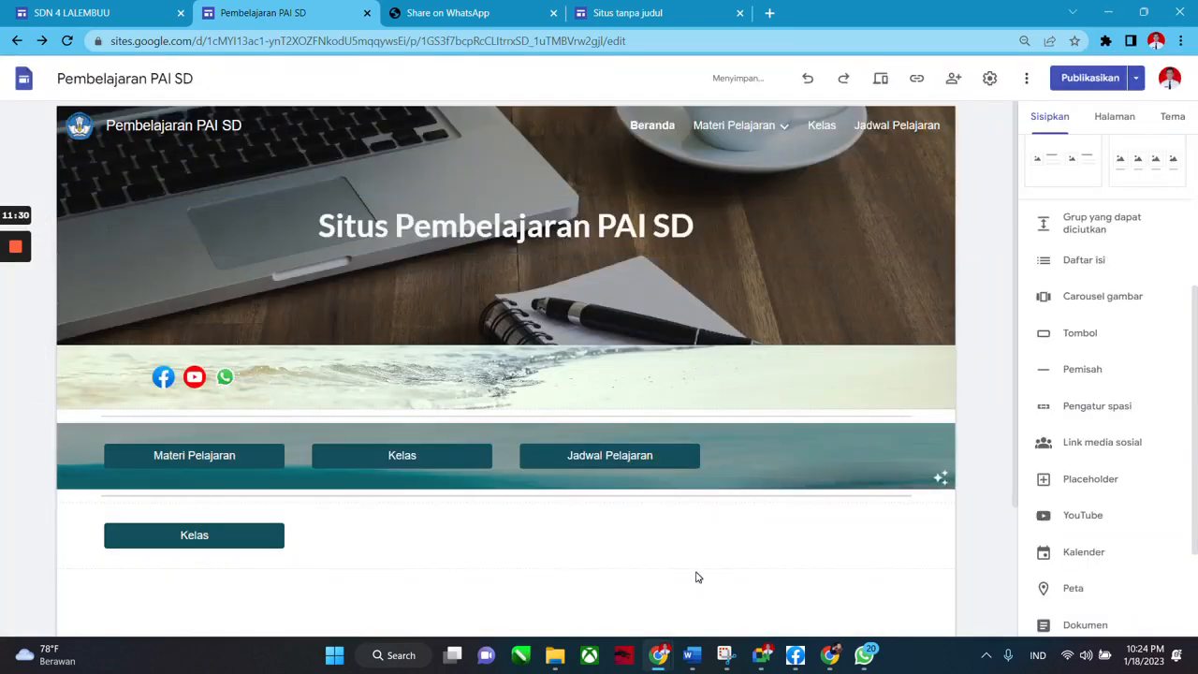
# Apply the turquoise sea gallery photo as the background of the lone Kelas button section.
pyautogui.scroll(-2, 695, 574)
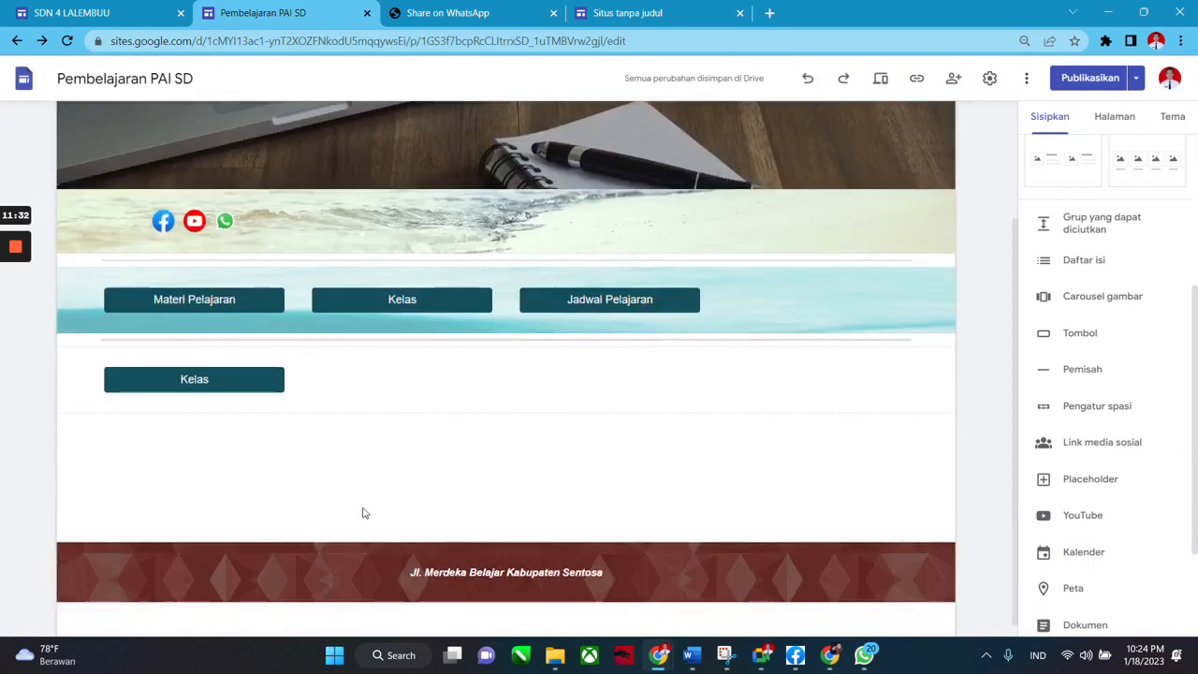
pyautogui.click(39, 359)
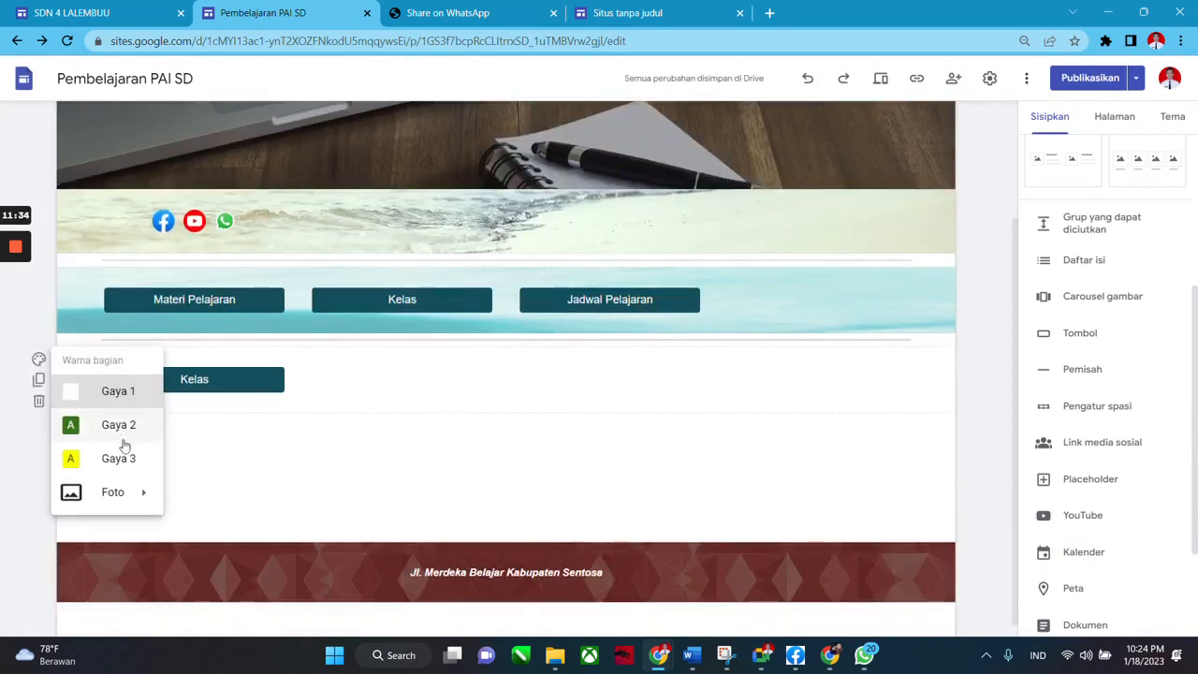
pyautogui.moveTo(157, 502)
pyautogui.click(187, 529)
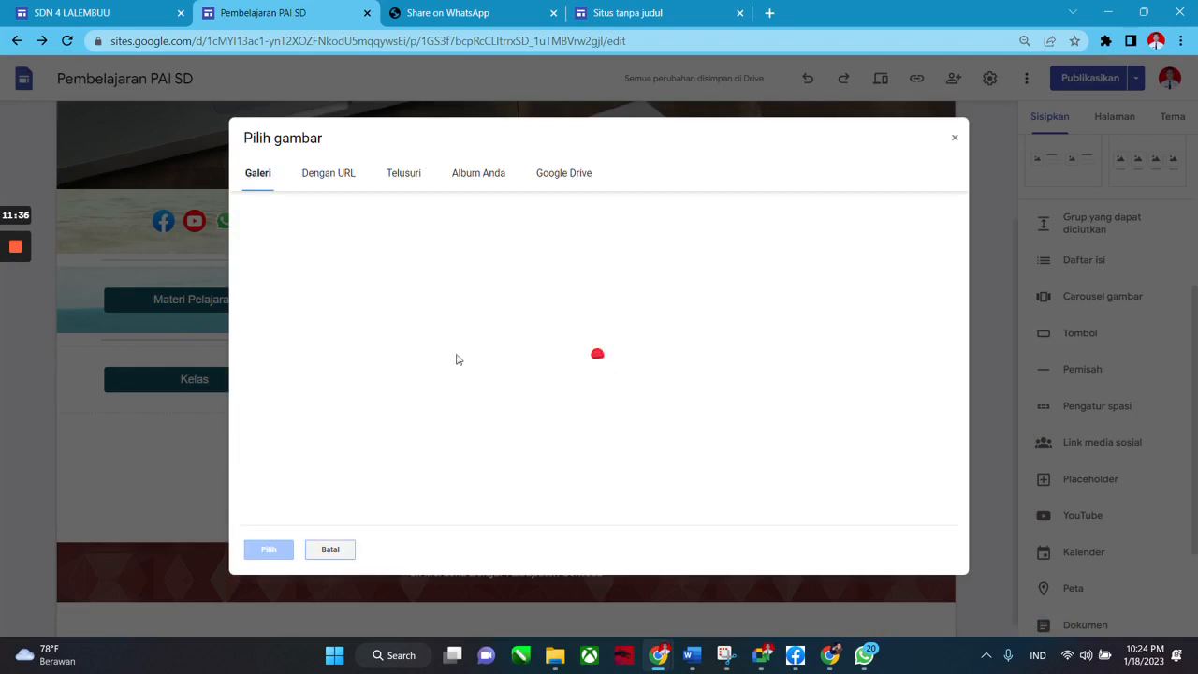
pyautogui.doubleClick(422, 266)
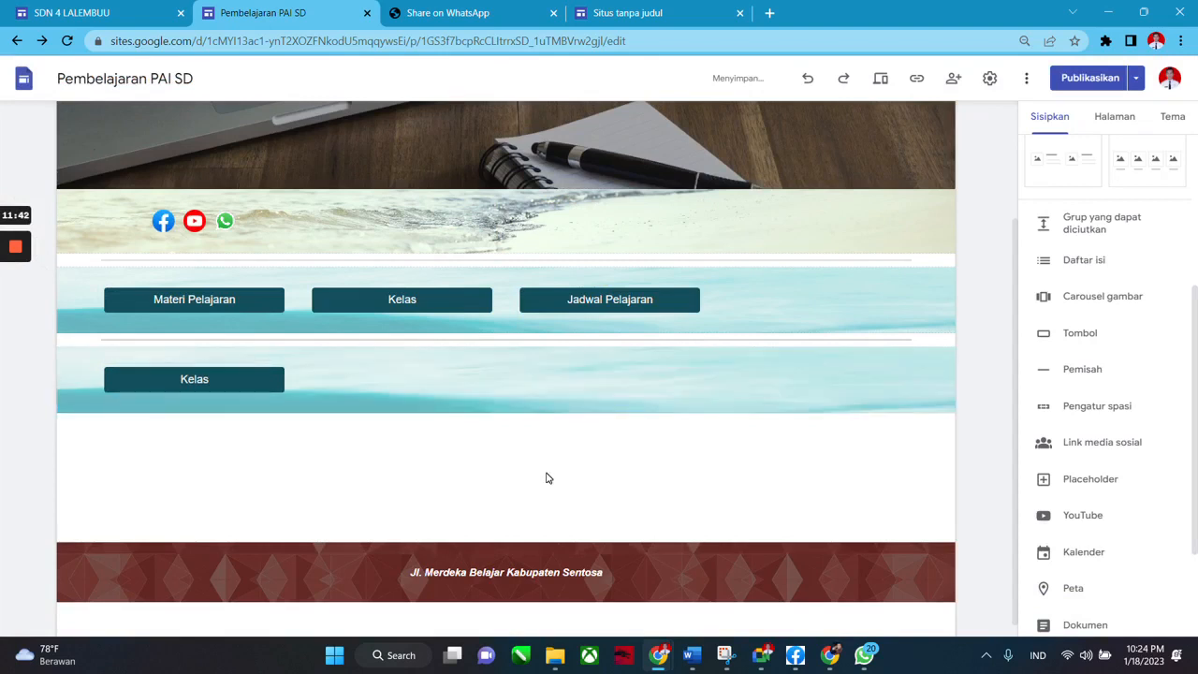
pyautogui.scroll(3, 548, 476)
pyautogui.scroll(-2, 628, 382)
pyautogui.scroll(2, 665, 401)
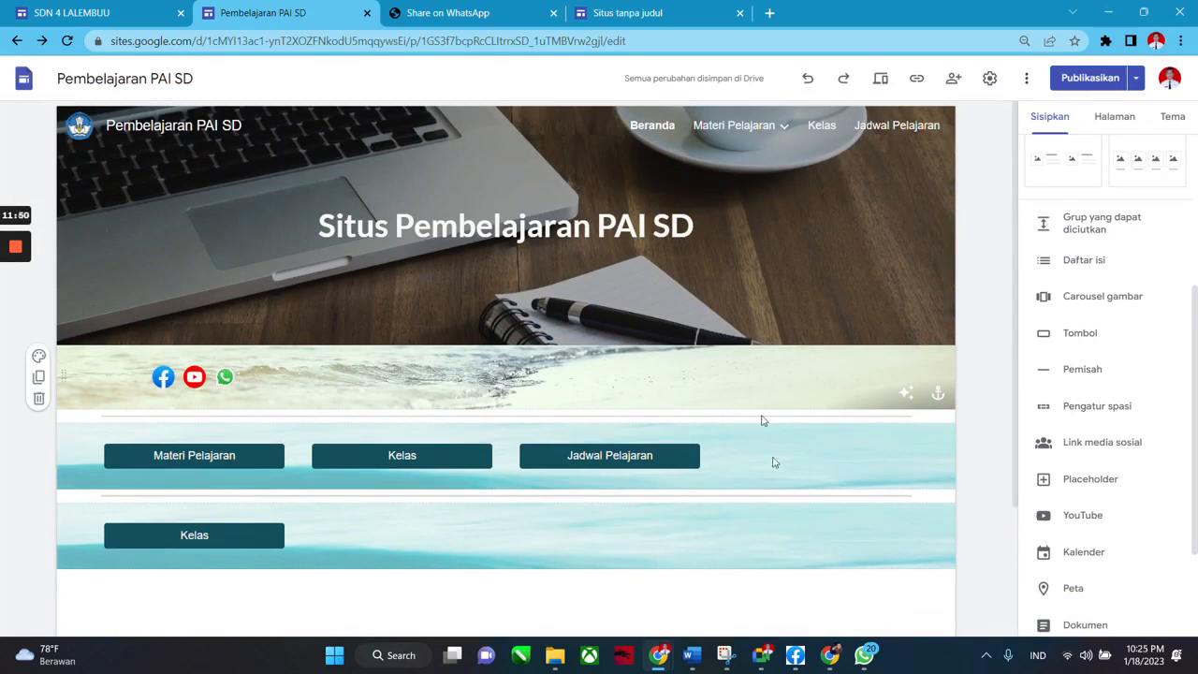
pyautogui.scroll(-2, 756, 511)
pyautogui.scroll(1, 756, 511)
# Open the Bab 1 Iman Kepada Allah subpage under Materi Pelajaran from the pages list.
pyautogui.scroll(-1, 753, 505)
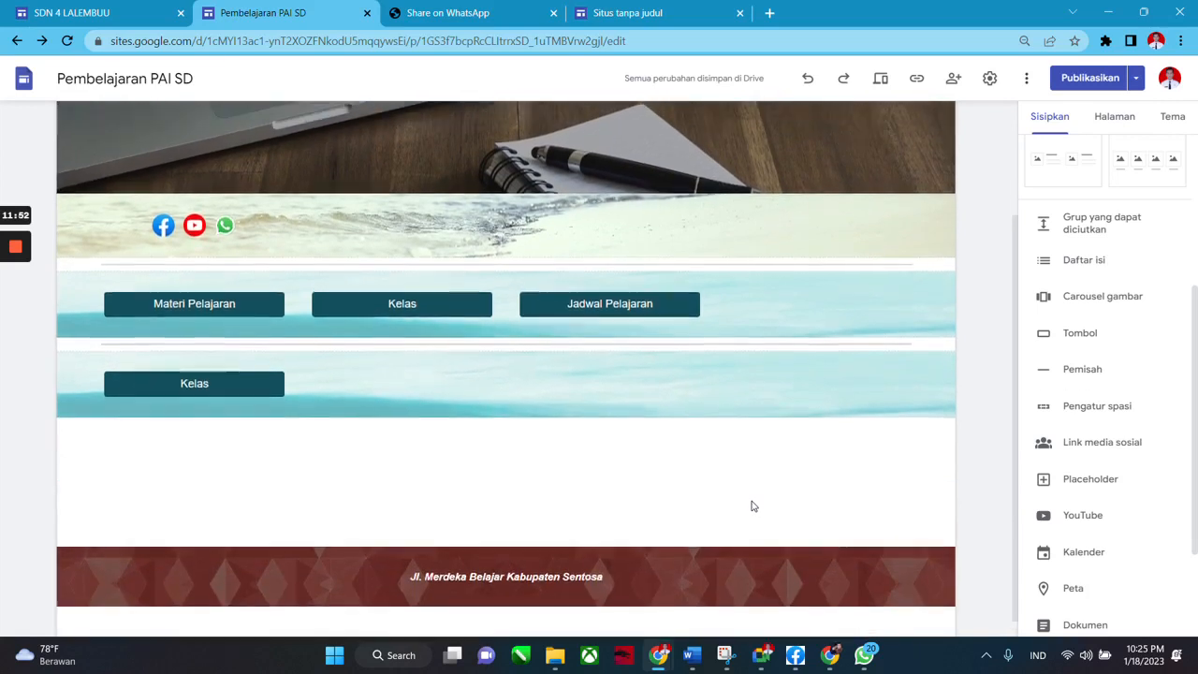
pyautogui.scroll(2, 754, 505)
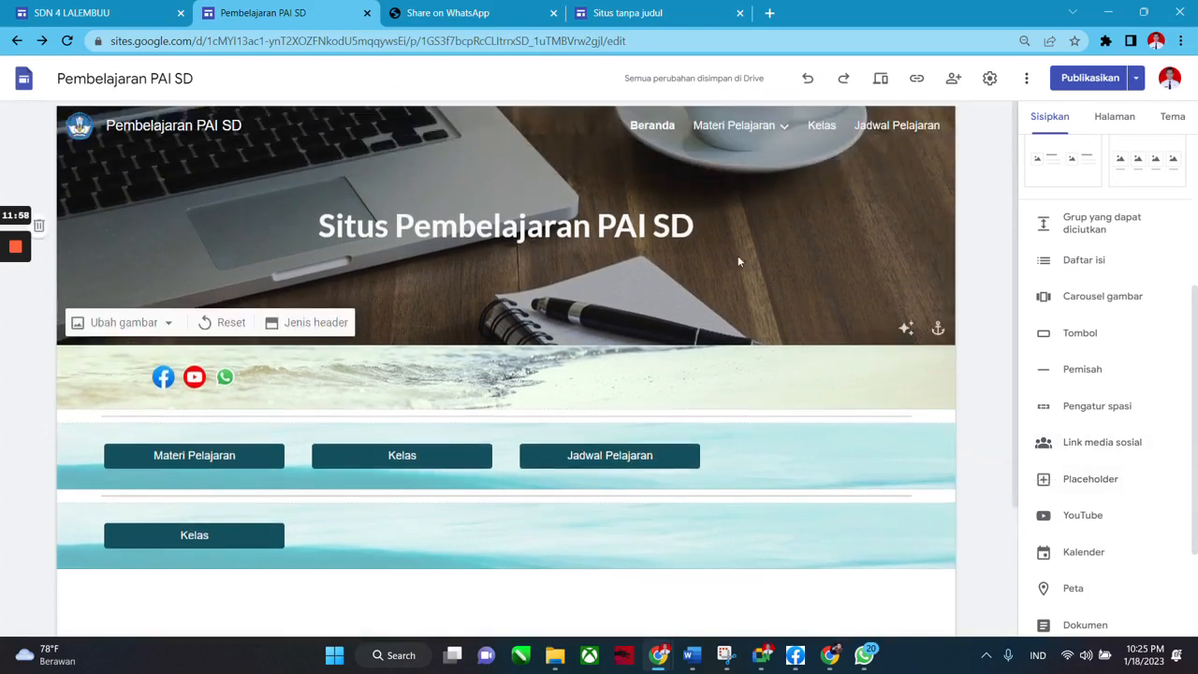
pyautogui.moveTo(786, 136)
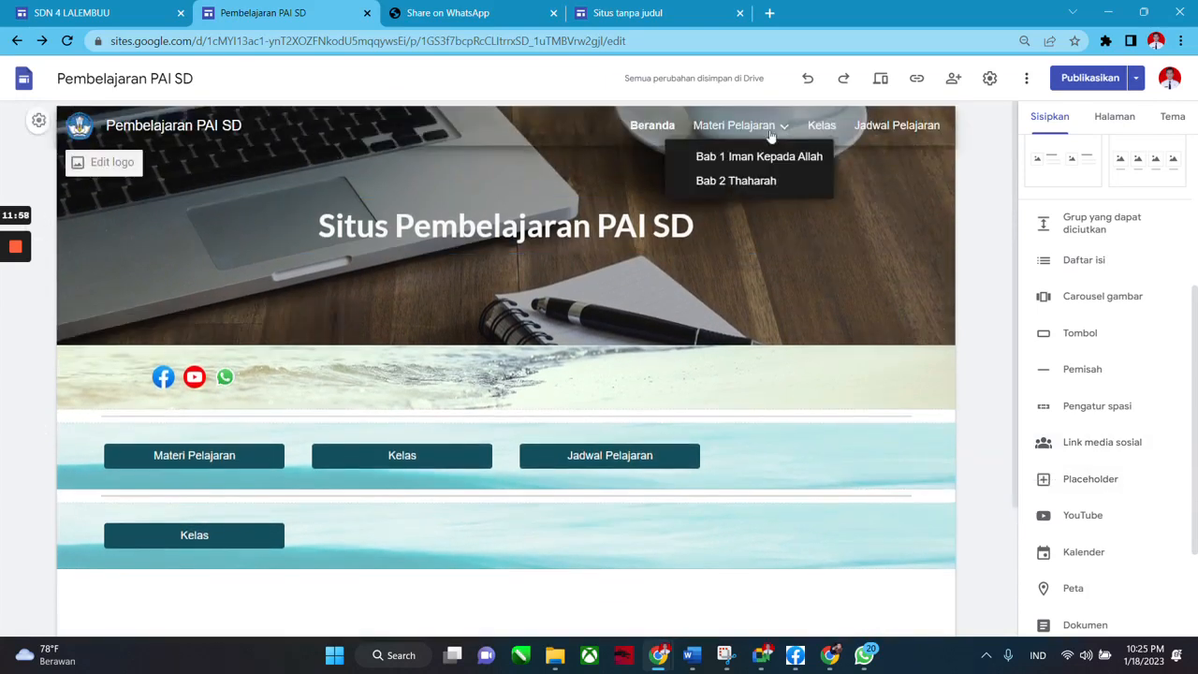
pyautogui.click(736, 133)
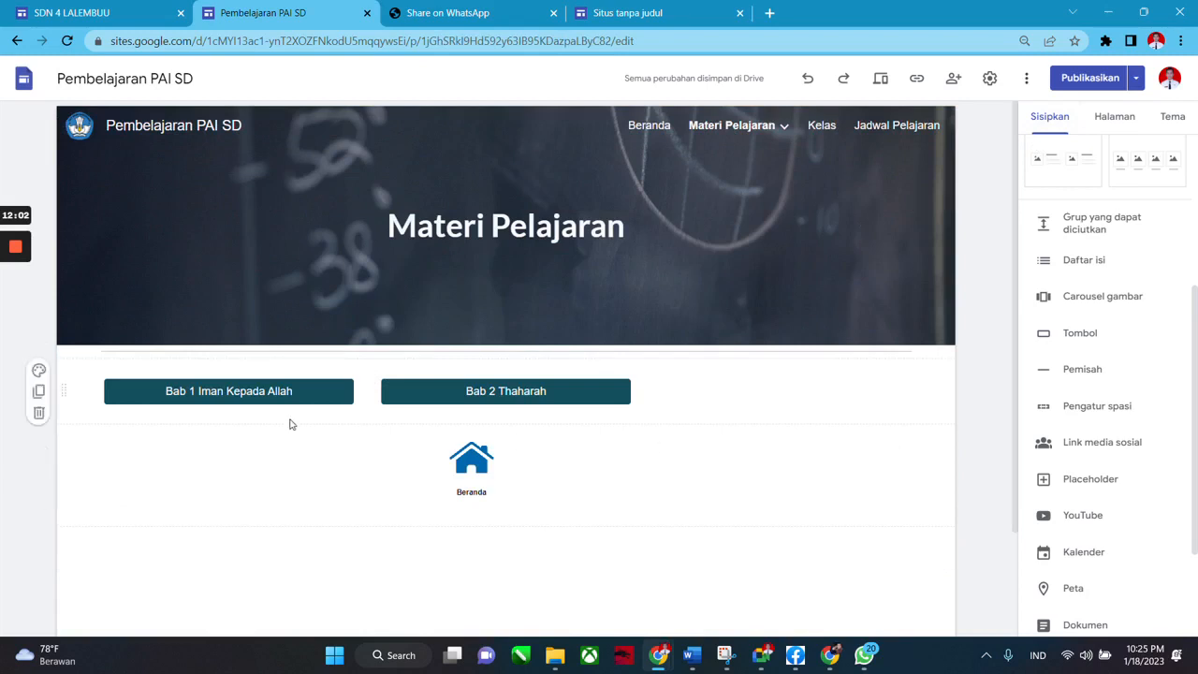
pyautogui.click(1113, 117)
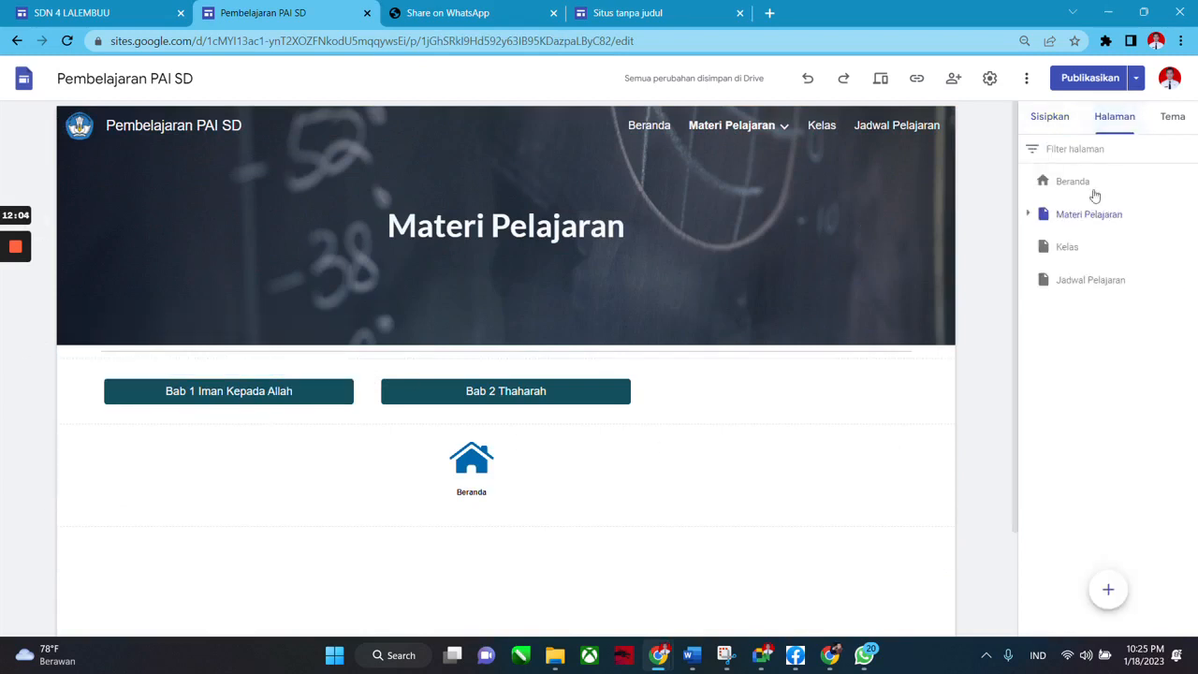
pyautogui.click(1032, 216)
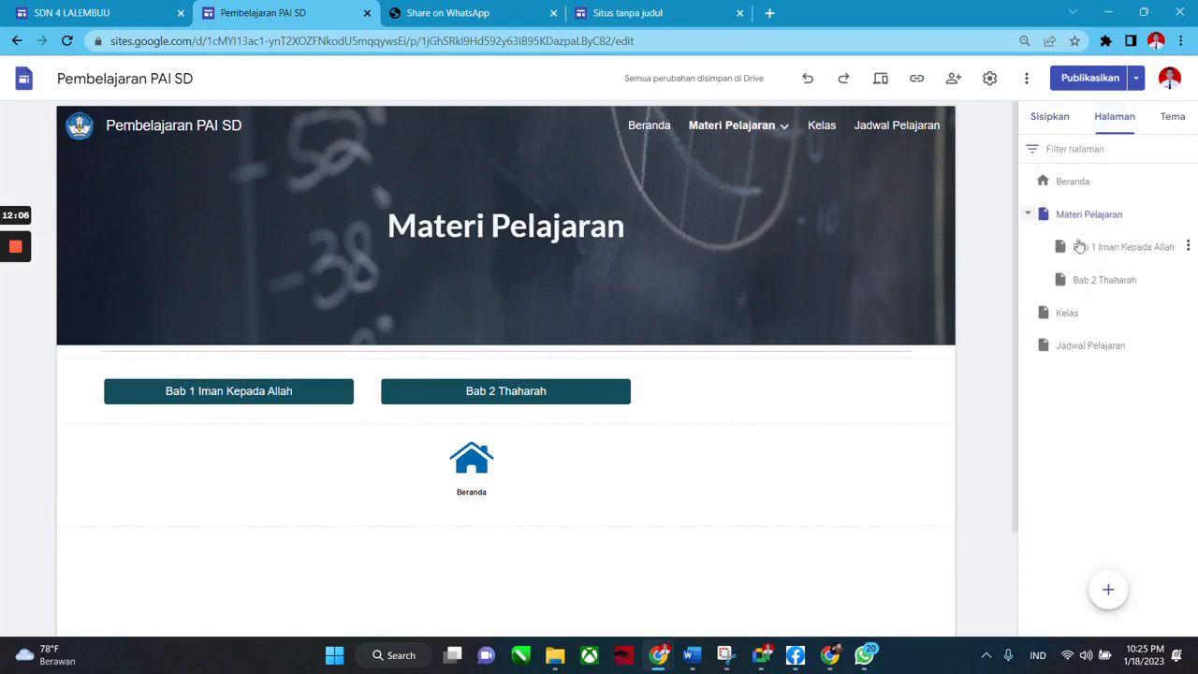
pyautogui.click(1123, 247)
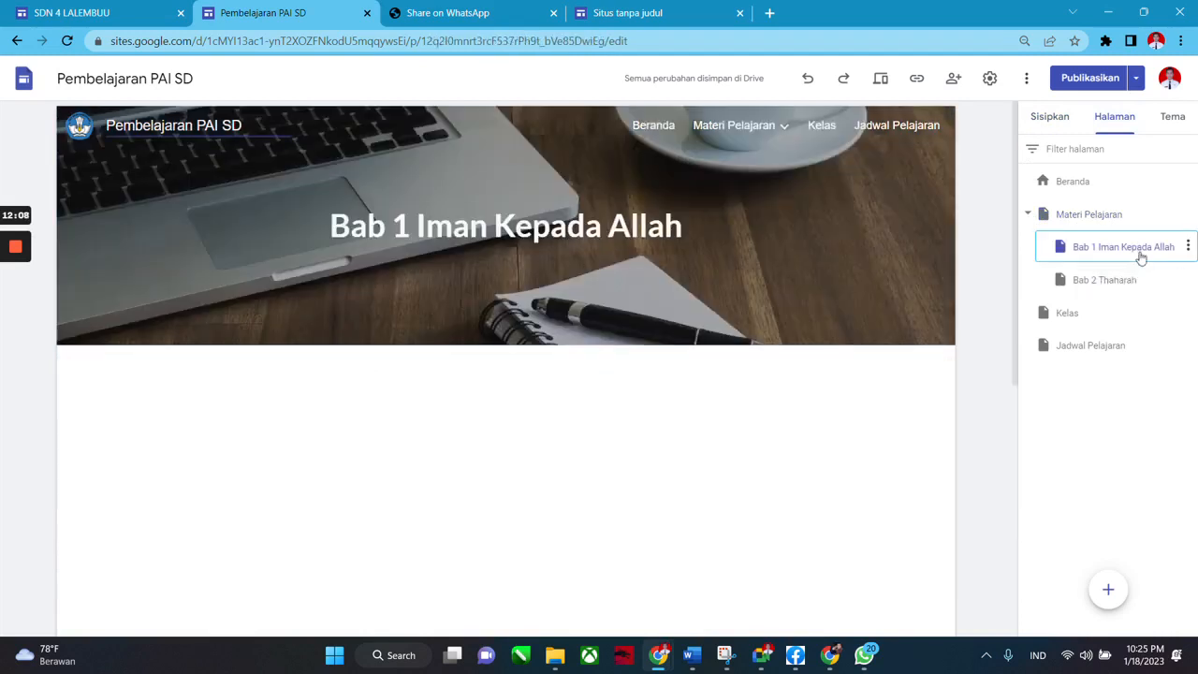
# Check that the embedded 16-page slide presentation and footer display on the Bab 1 page.
pyautogui.scroll(-5, 799, 449)
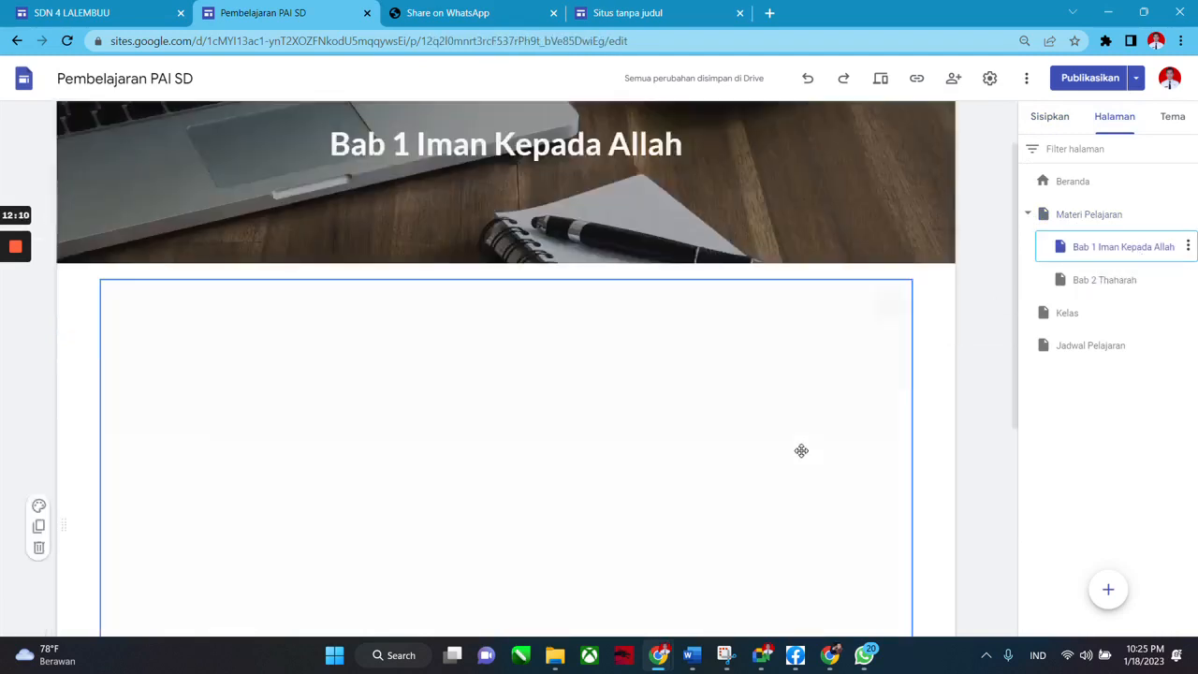
pyautogui.scroll(3, 637, 421)
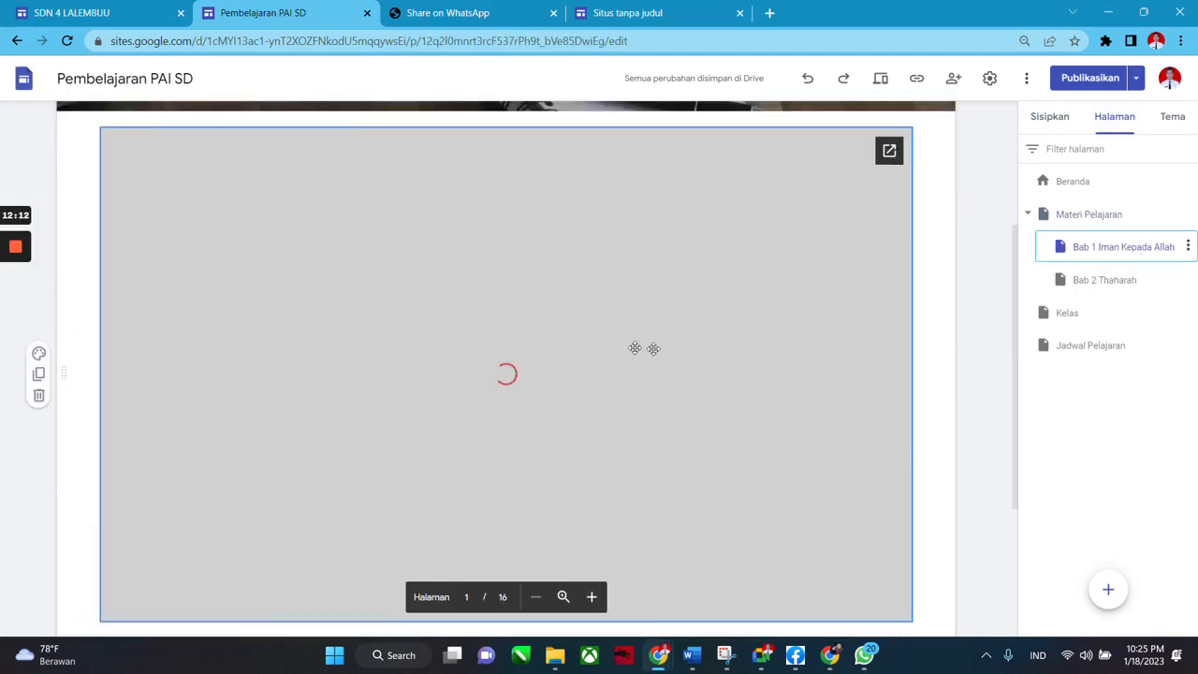
pyautogui.scroll(-3, 524, 281)
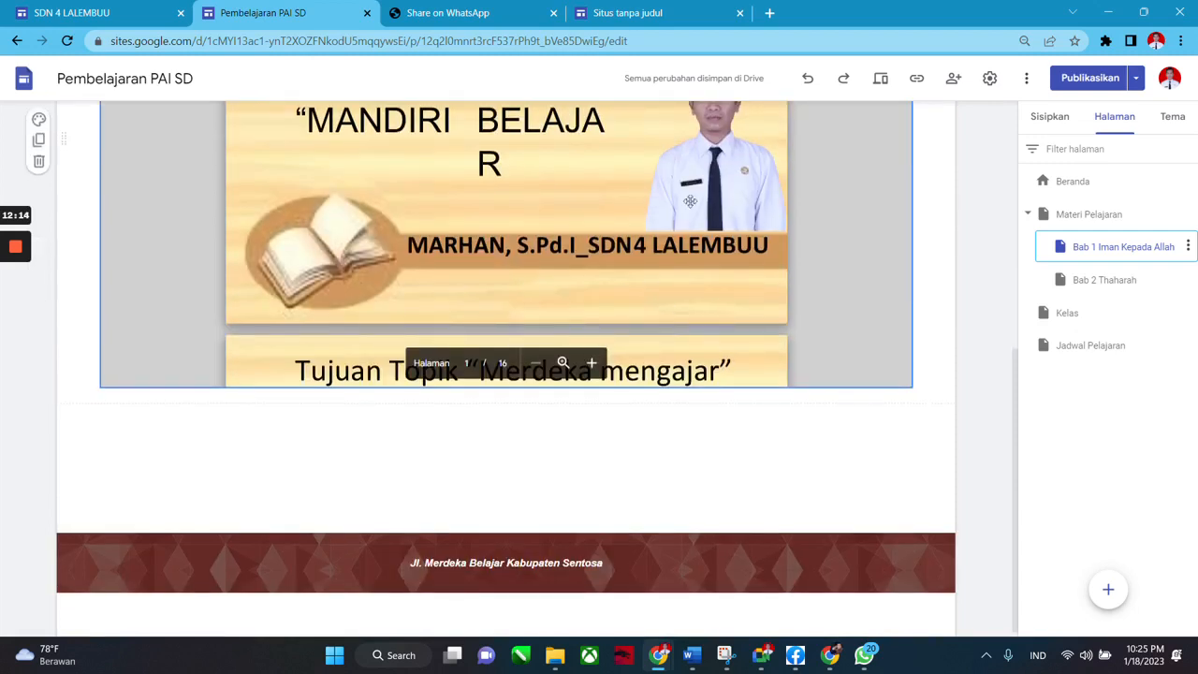
pyautogui.scroll(3, 786, 332)
pyautogui.scroll(-2, 693, 339)
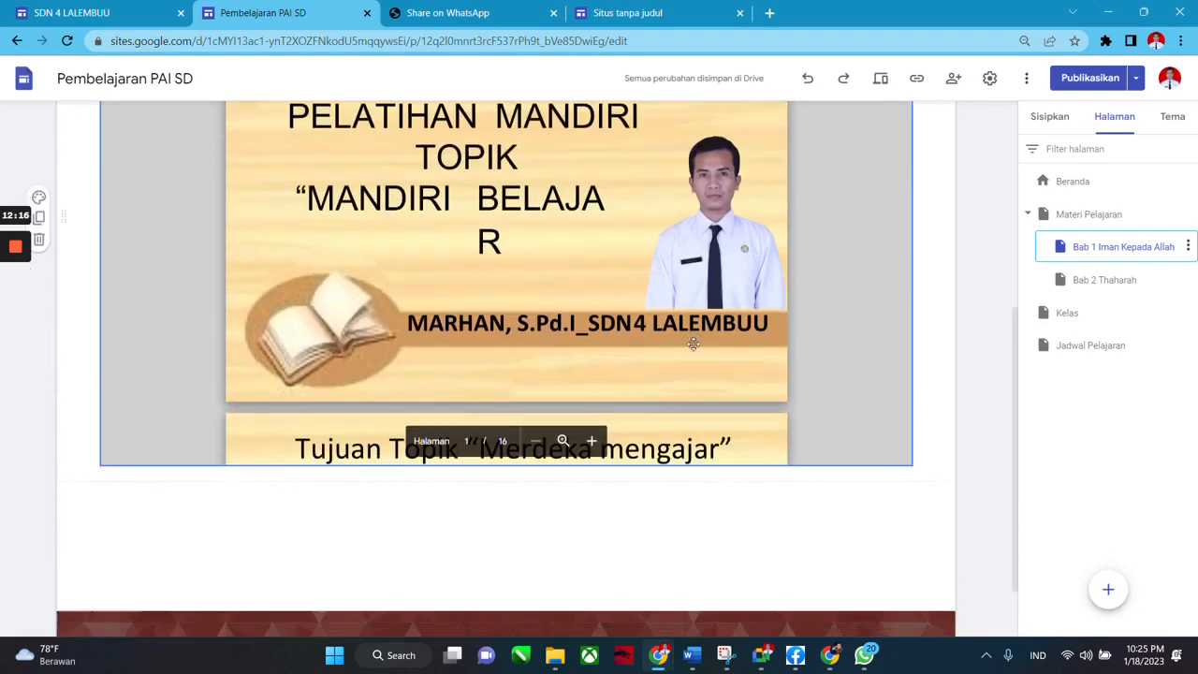
pyautogui.scroll(-1, 527, 427)
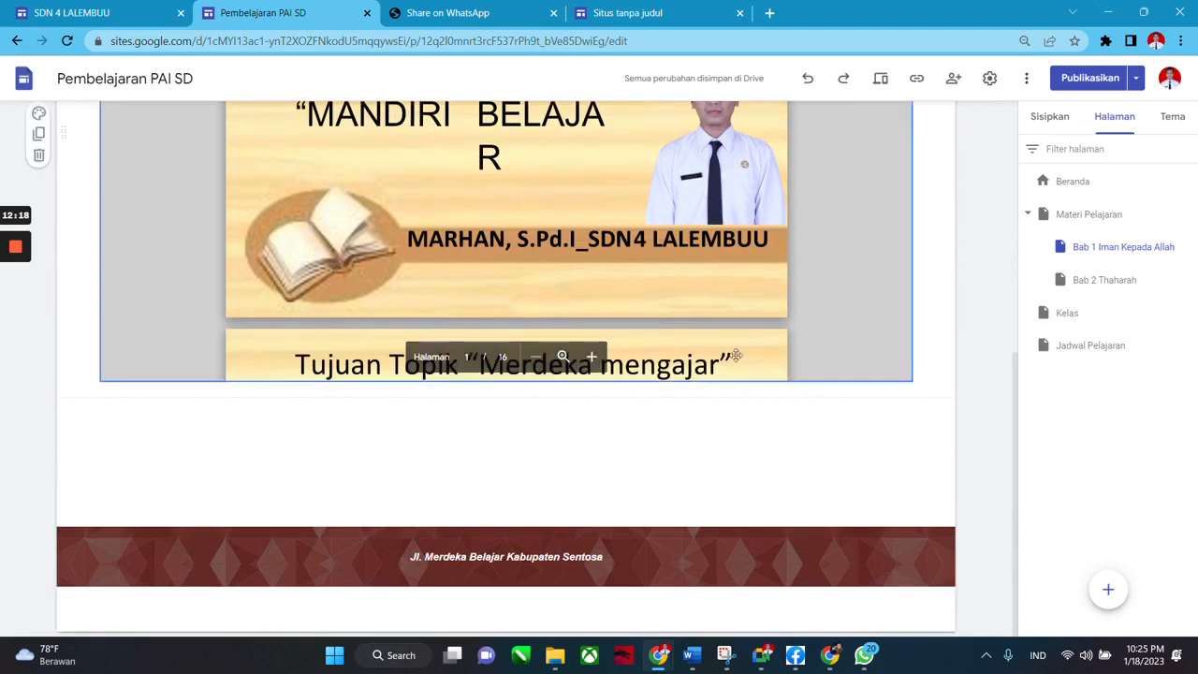
# Search YouTube for 'Iman Kepada Allah' and insert the 'Iman kepada Allah SWT | Rukun iman pertama' video.
pyautogui.click(1049, 120)
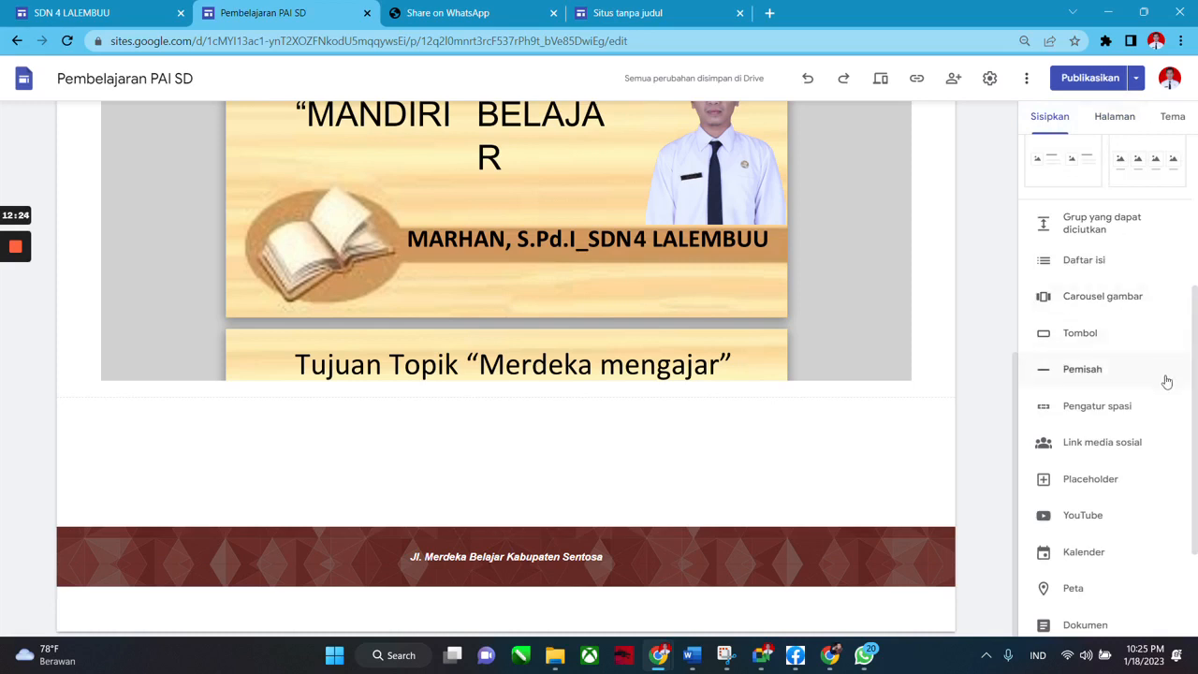
pyautogui.scroll(-1, 1110, 428)
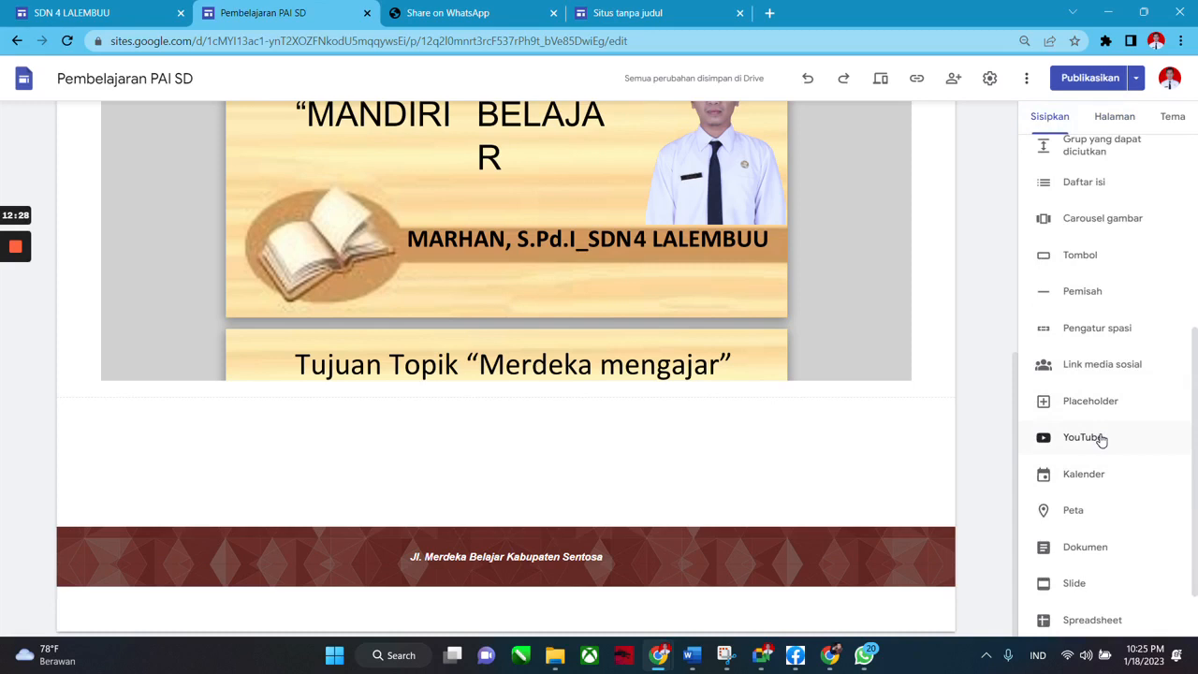
pyautogui.click(1082, 437)
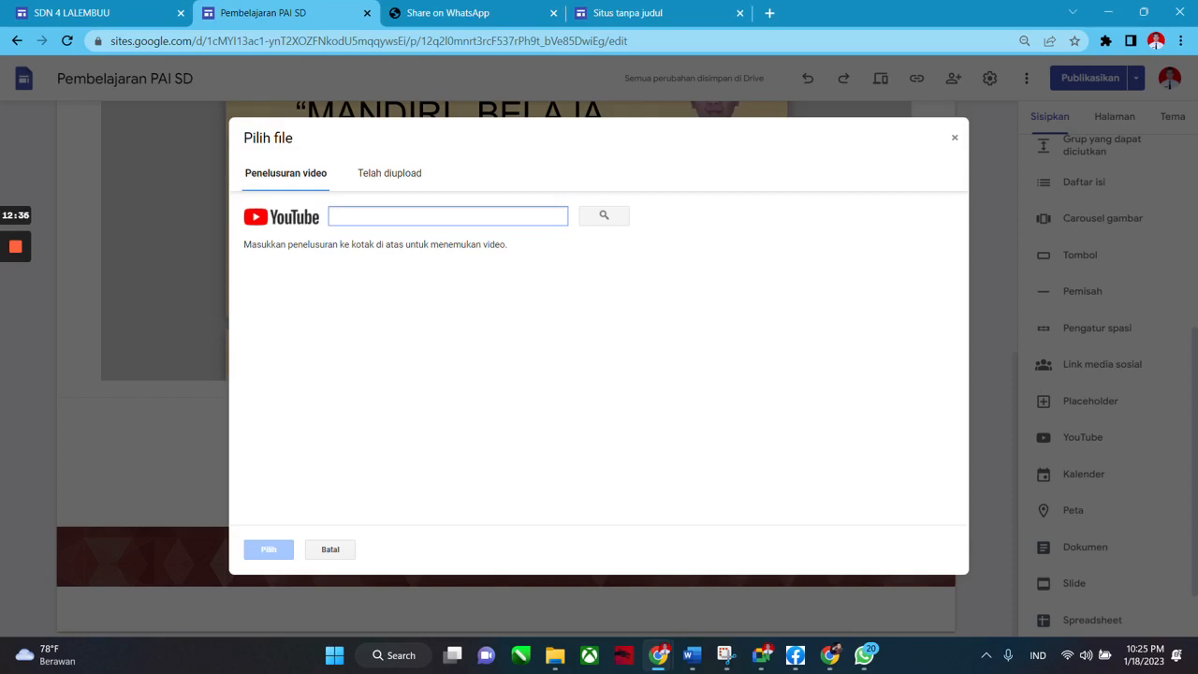
pyautogui.write('Iman Kepada Allah')
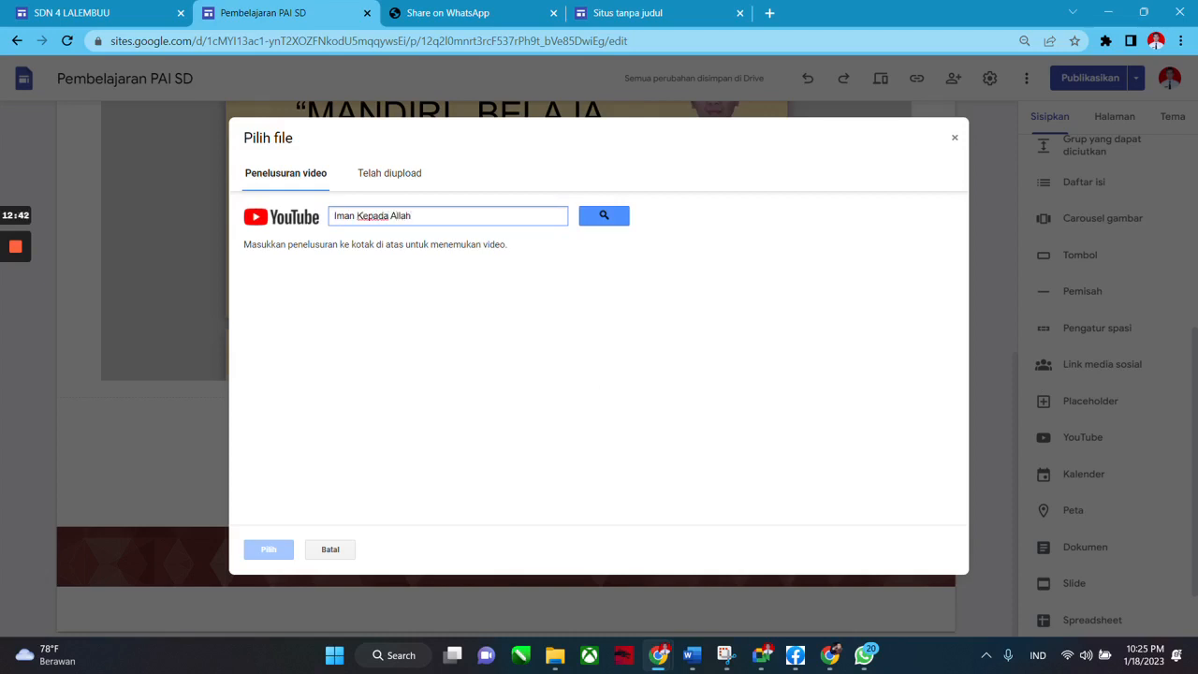
pyautogui.click(603, 216)
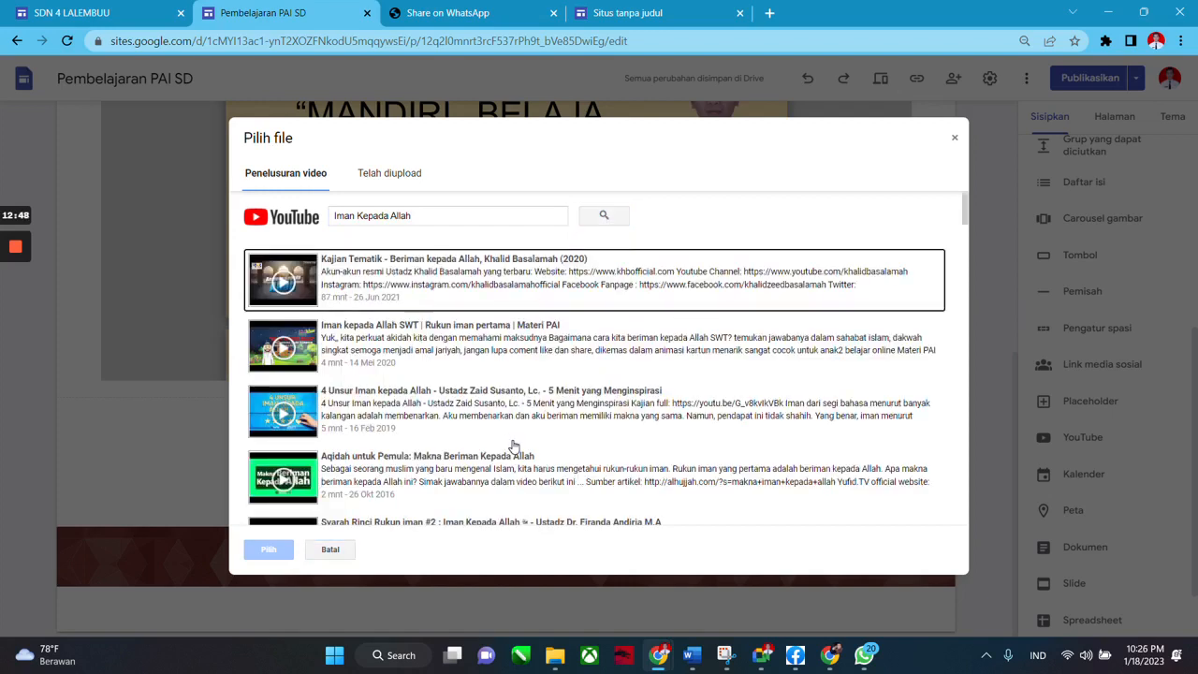
pyautogui.scroll(-1, 513, 360)
pyautogui.scroll(1, 468, 337)
pyautogui.scroll(-3, 468, 360)
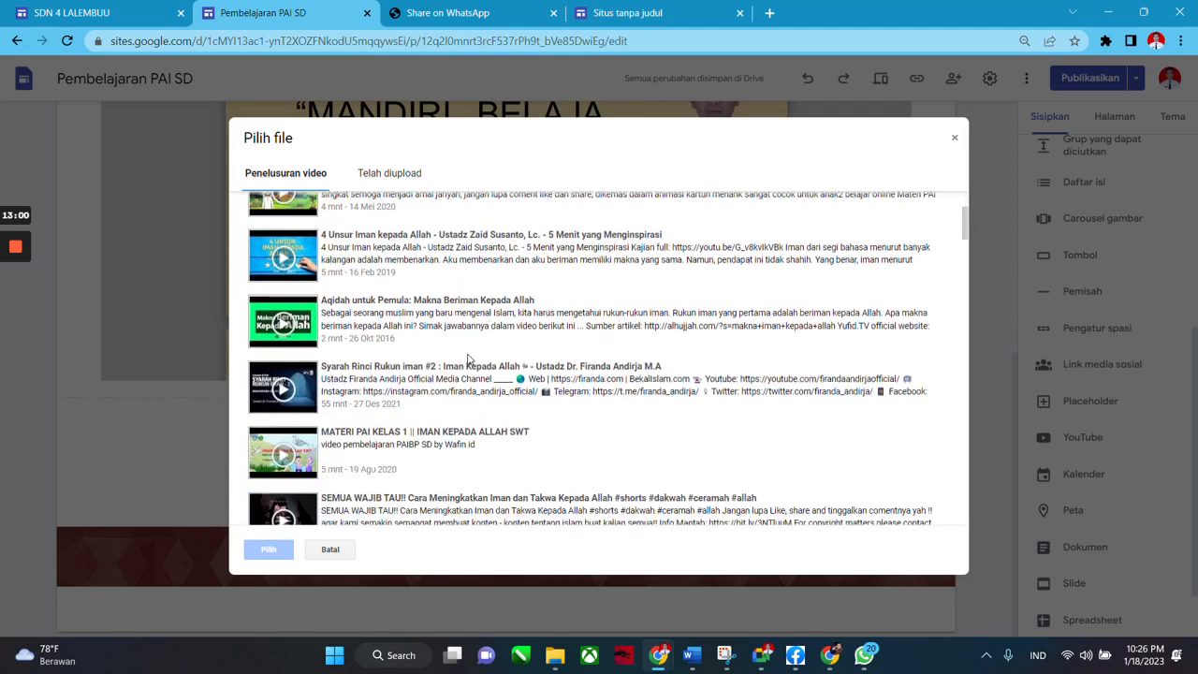
pyautogui.scroll(3, 419, 335)
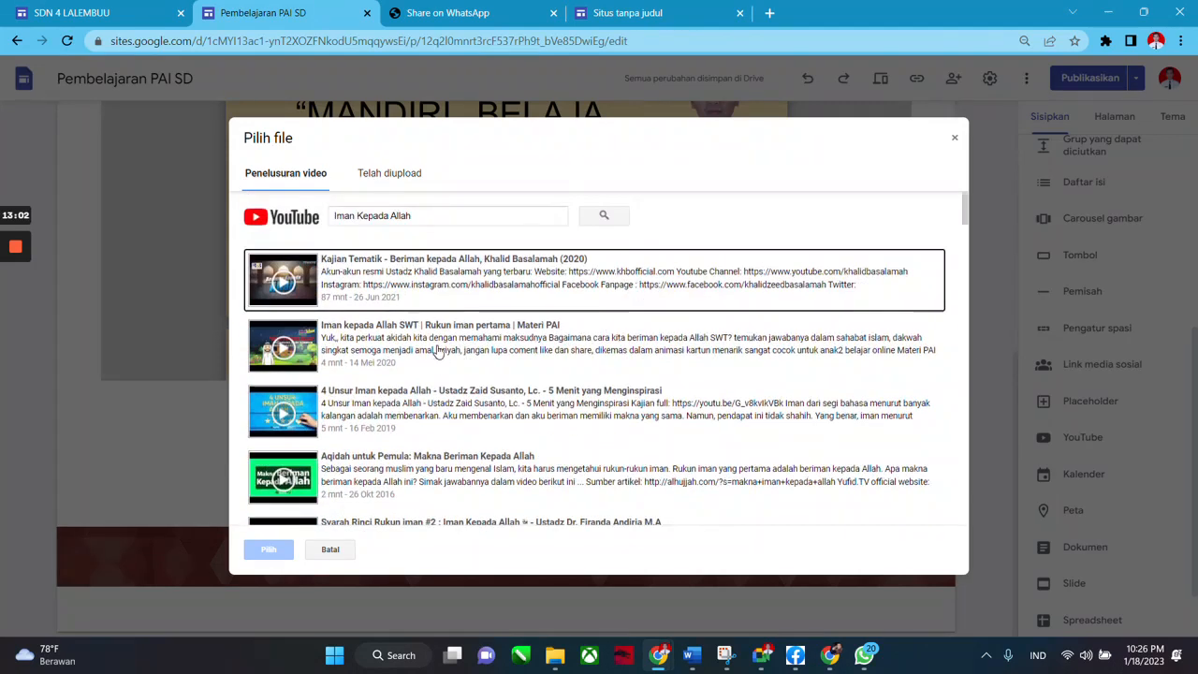
pyautogui.click(437, 351)
pyautogui.click(275, 558)
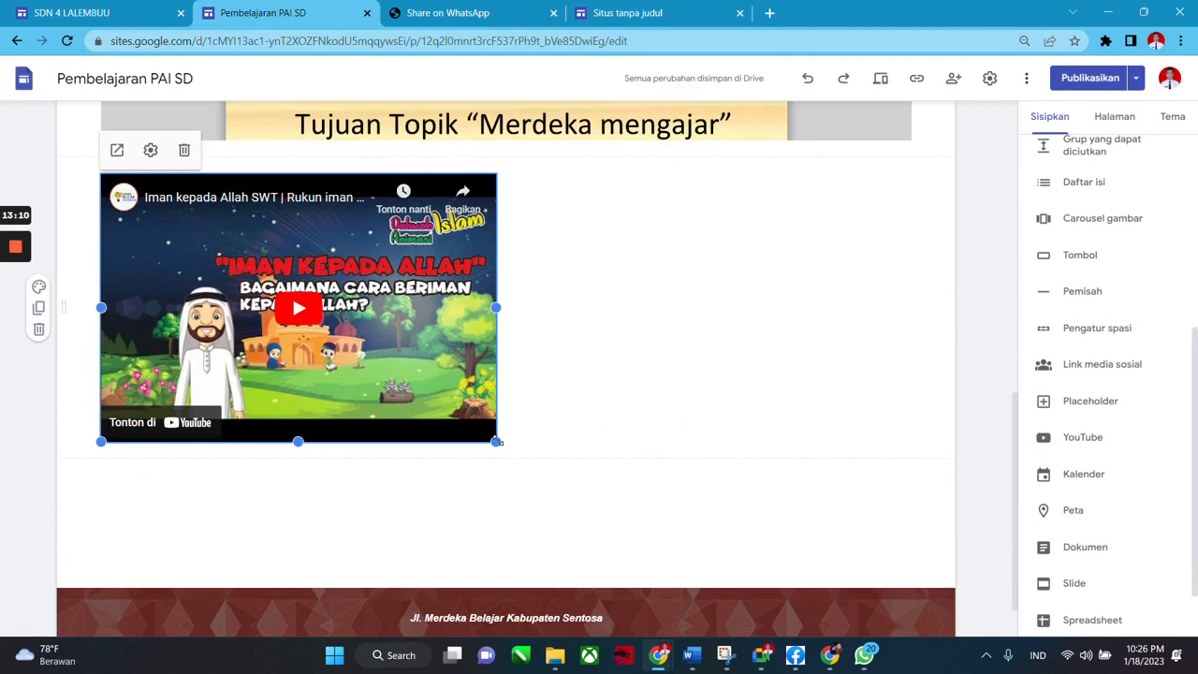
# Widen the YouTube video to the full content width and make its box taller.
pyautogui.moveTo(496, 441); pyautogui.dragTo(913, 610)
pyautogui.scroll(-2, 495, 482)
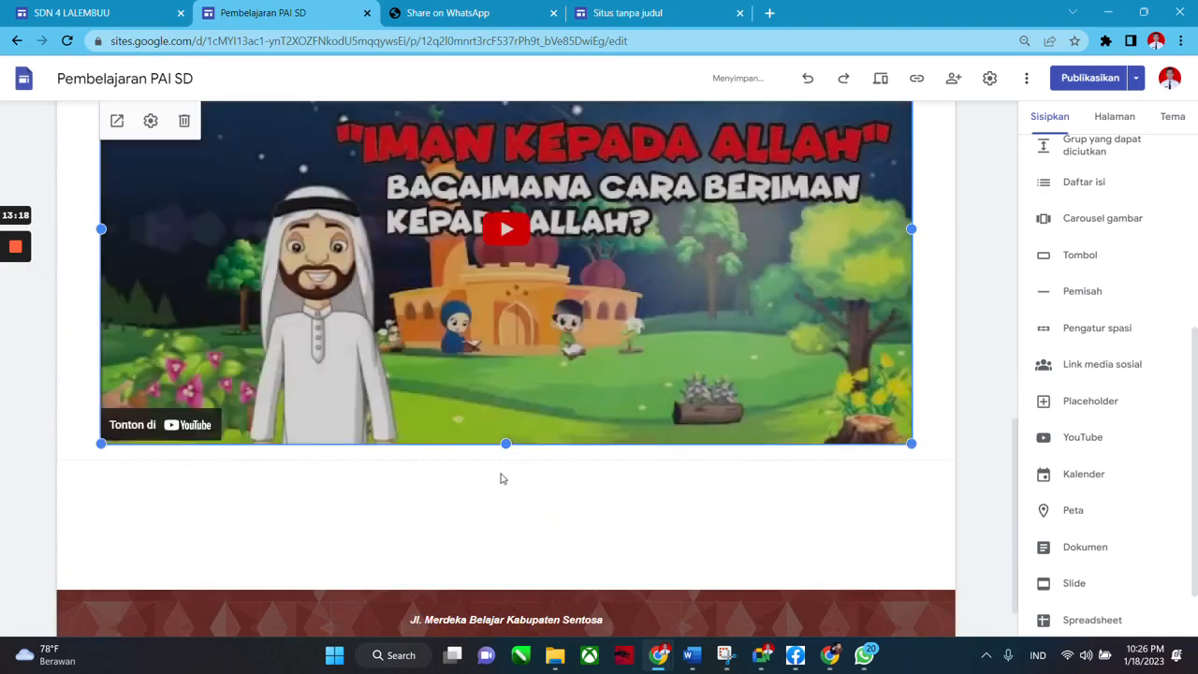
pyautogui.moveTo(507, 443); pyautogui.dragTo(500, 472)
pyautogui.scroll(3, 644, 479)
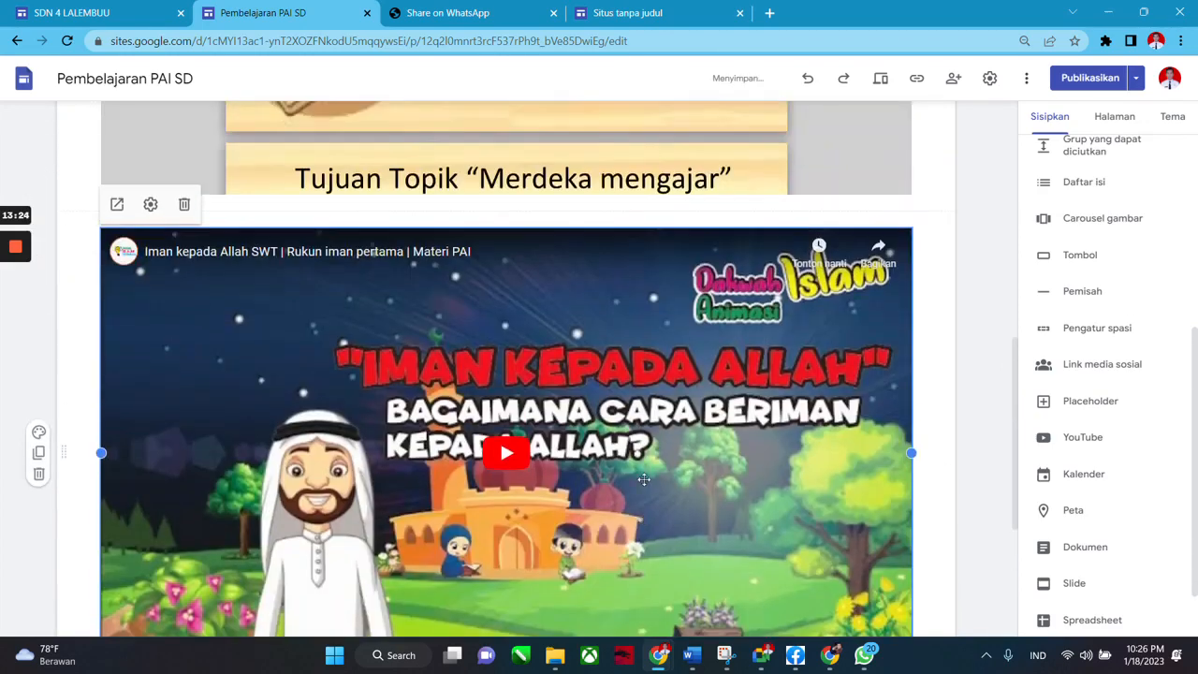
pyautogui.scroll(-1, 625, 429)
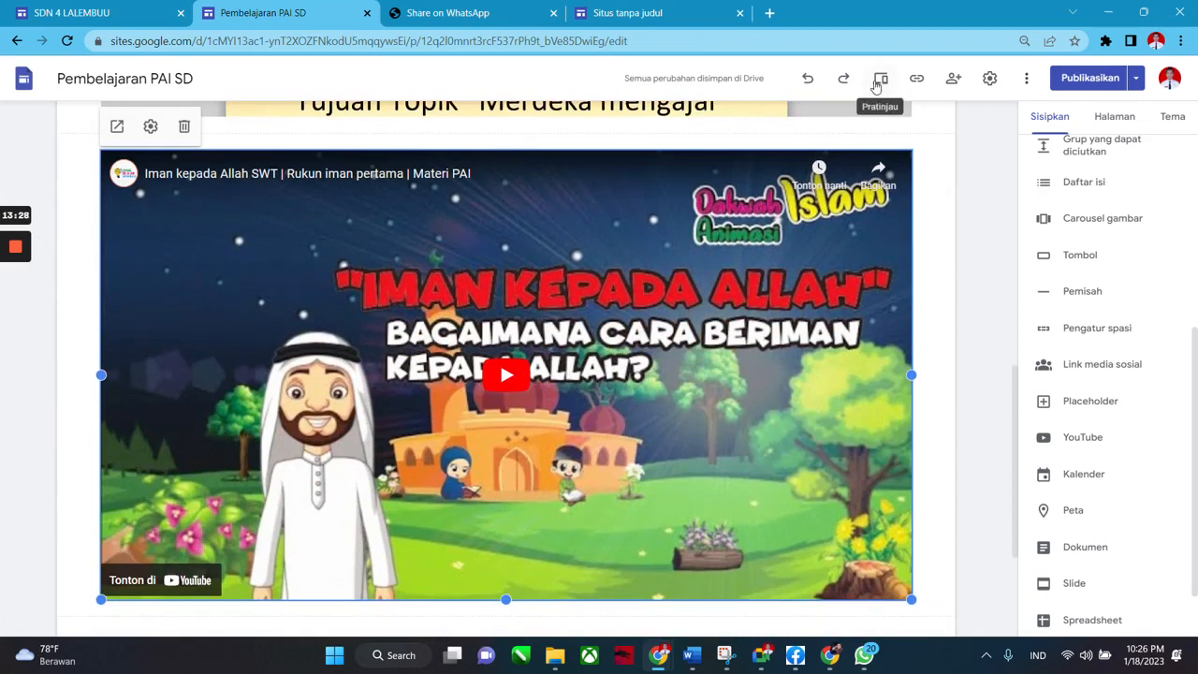
pyautogui.click(877, 81)
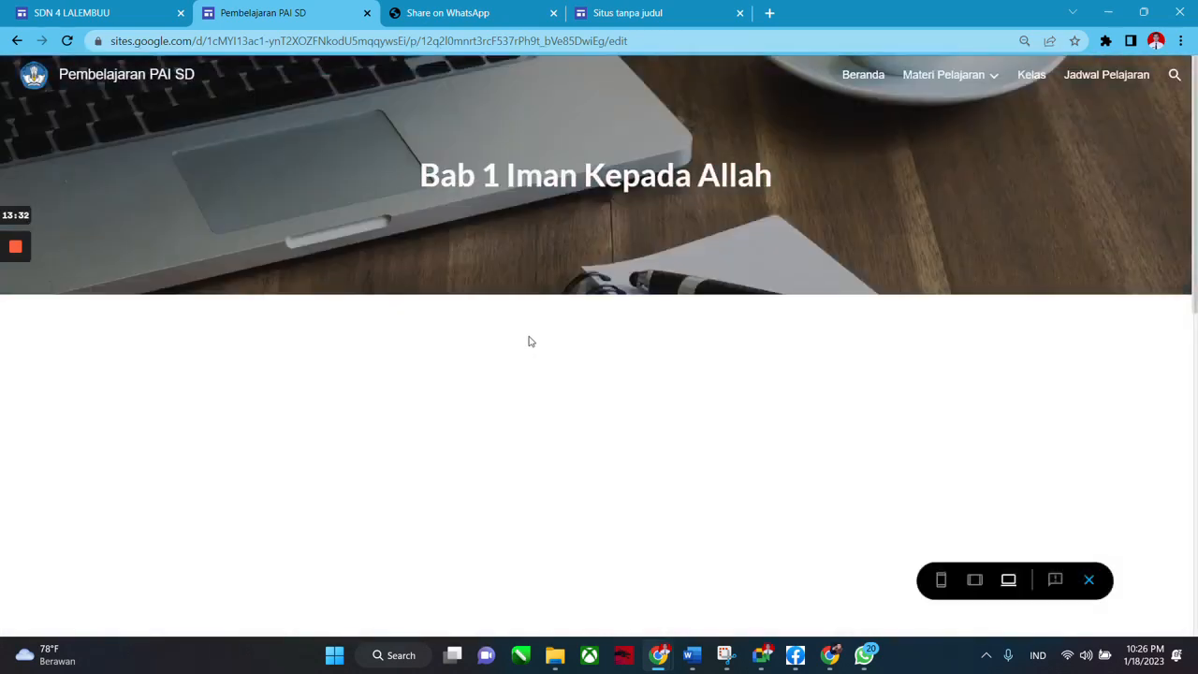
pyautogui.scroll(-7, 553, 345)
pyautogui.scroll(-2, 596, 357)
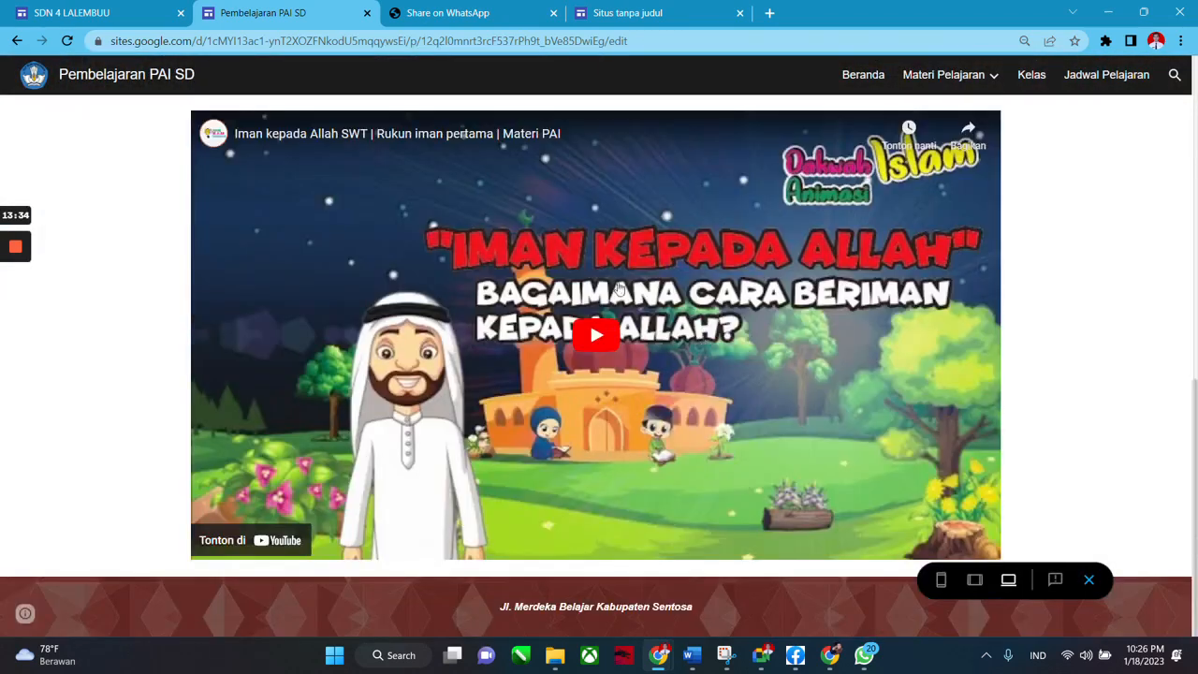
pyautogui.click(596, 344)
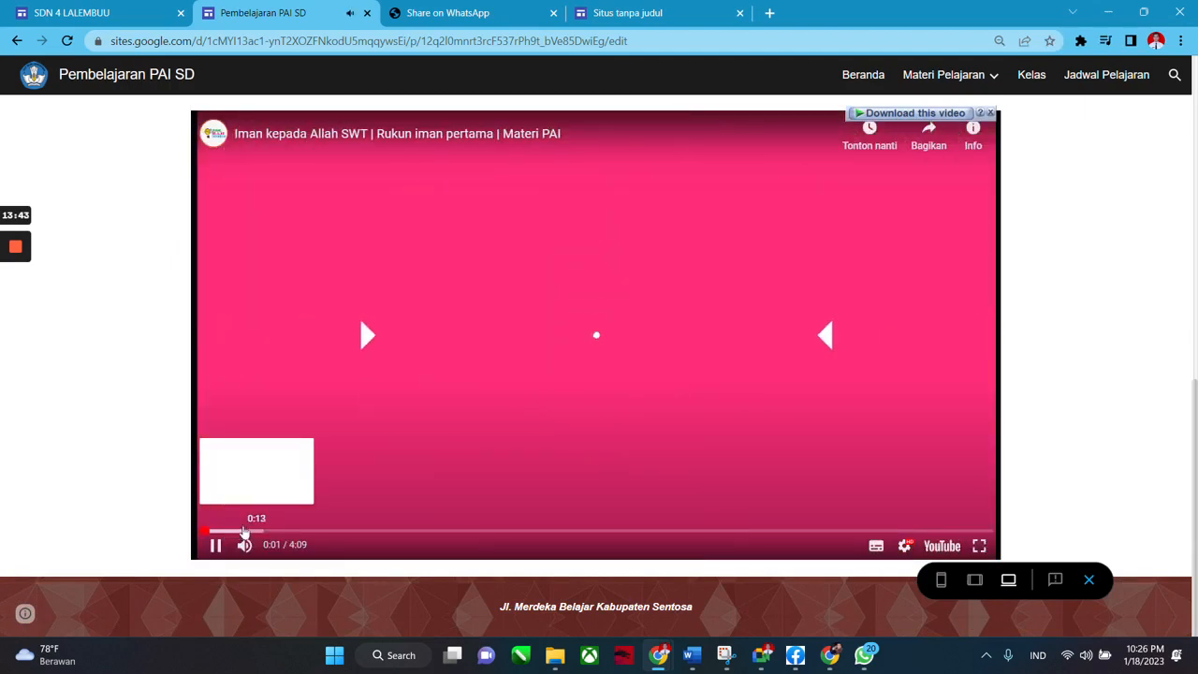
pyautogui.click(243, 530)
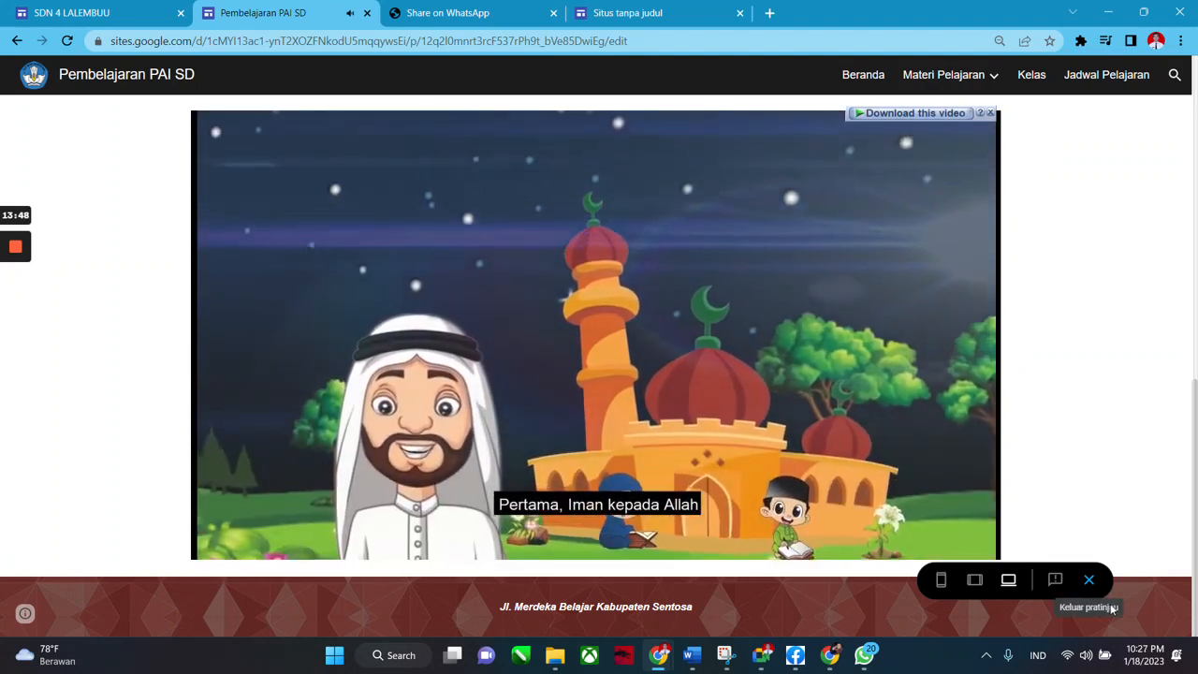
pyautogui.click(1089, 582)
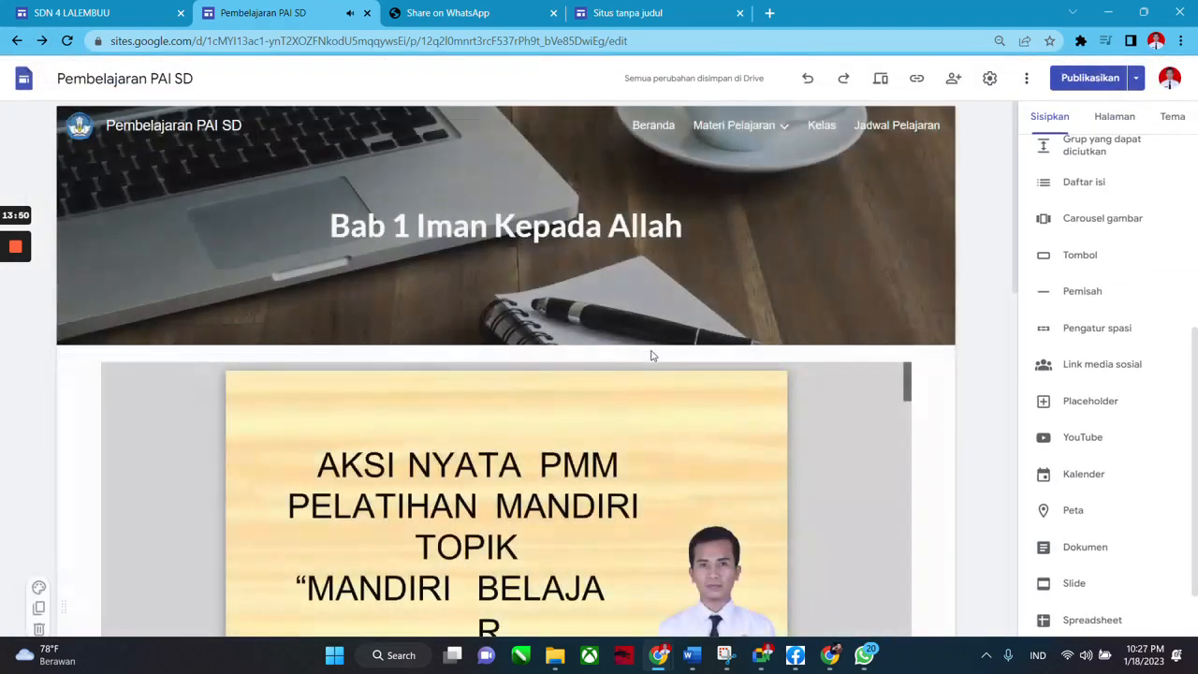
# Delete the YouTube video section below the Bab 1 slide presentation.
pyautogui.scroll(-1, 653, 355)
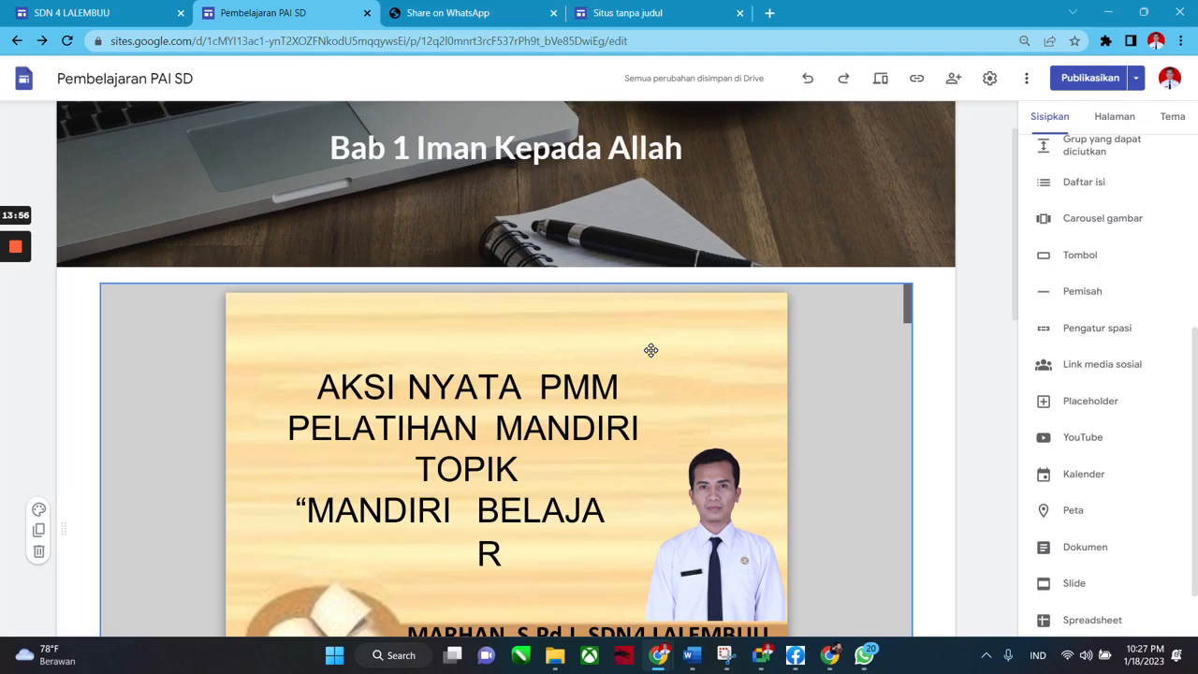
pyautogui.scroll(-10, 650, 350)
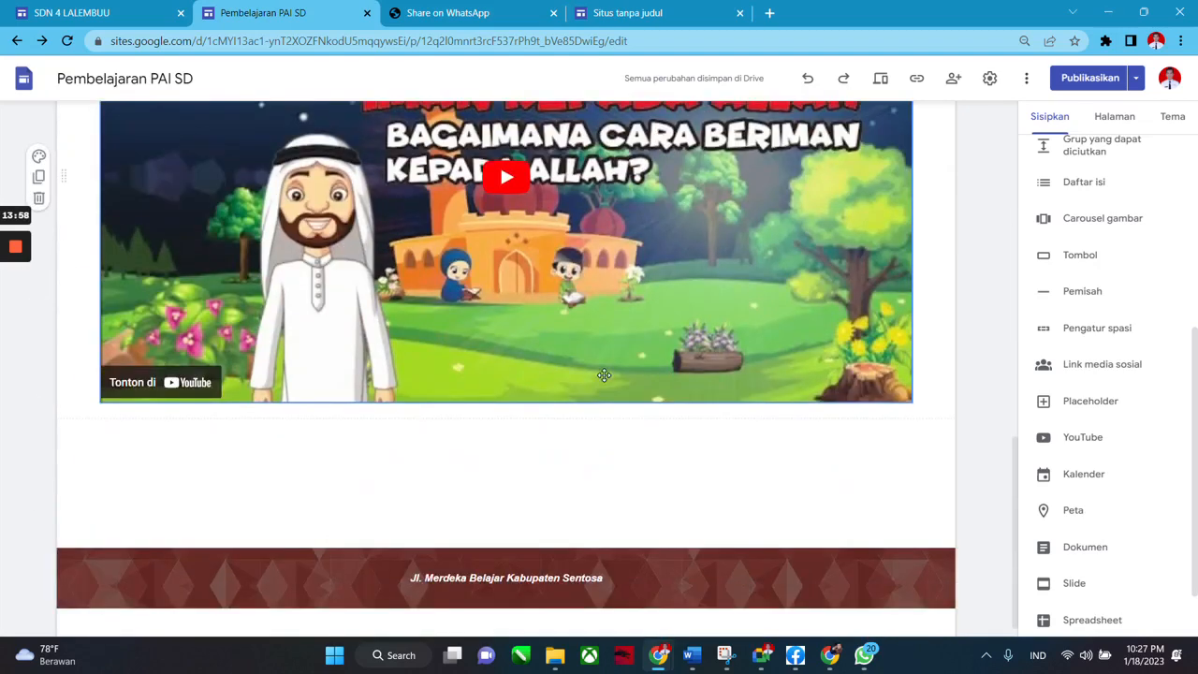
pyautogui.scroll(2, 594, 375)
pyautogui.click(590, 375)
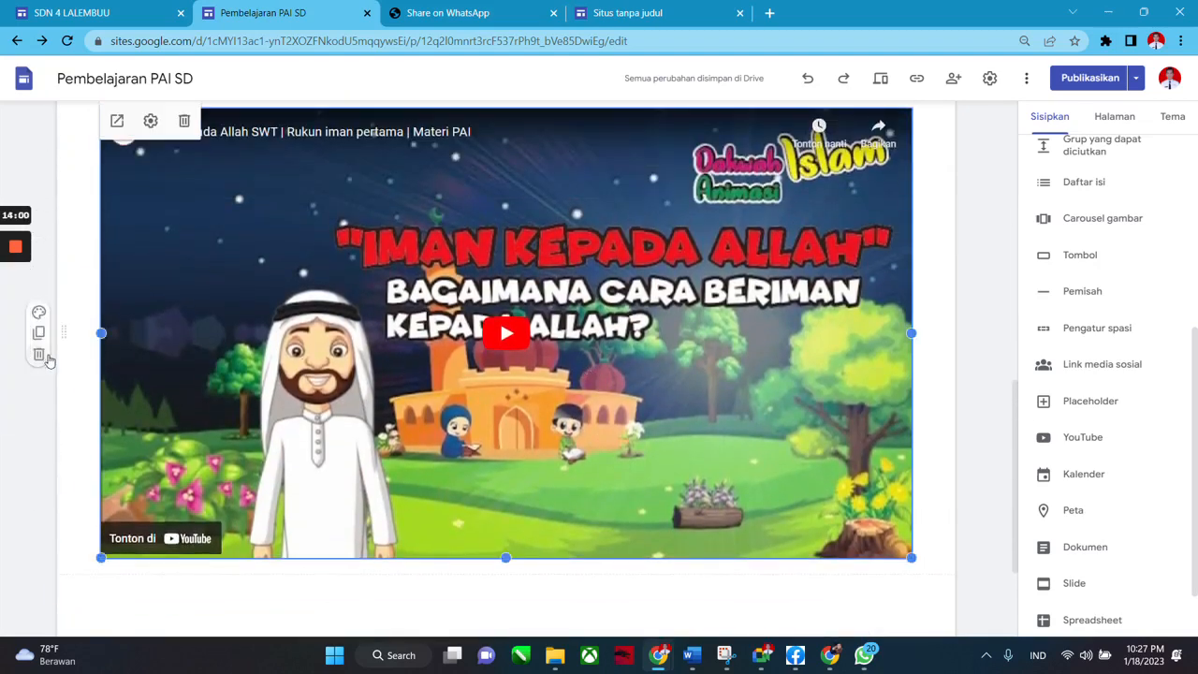
pyautogui.click(41, 367)
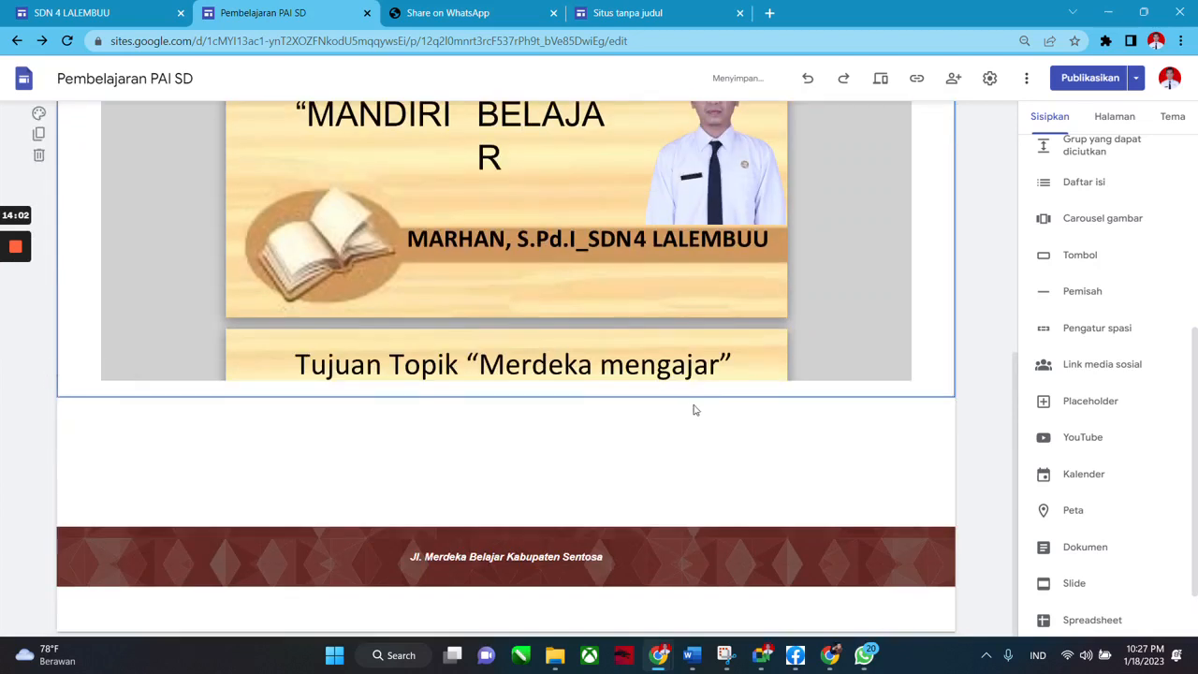
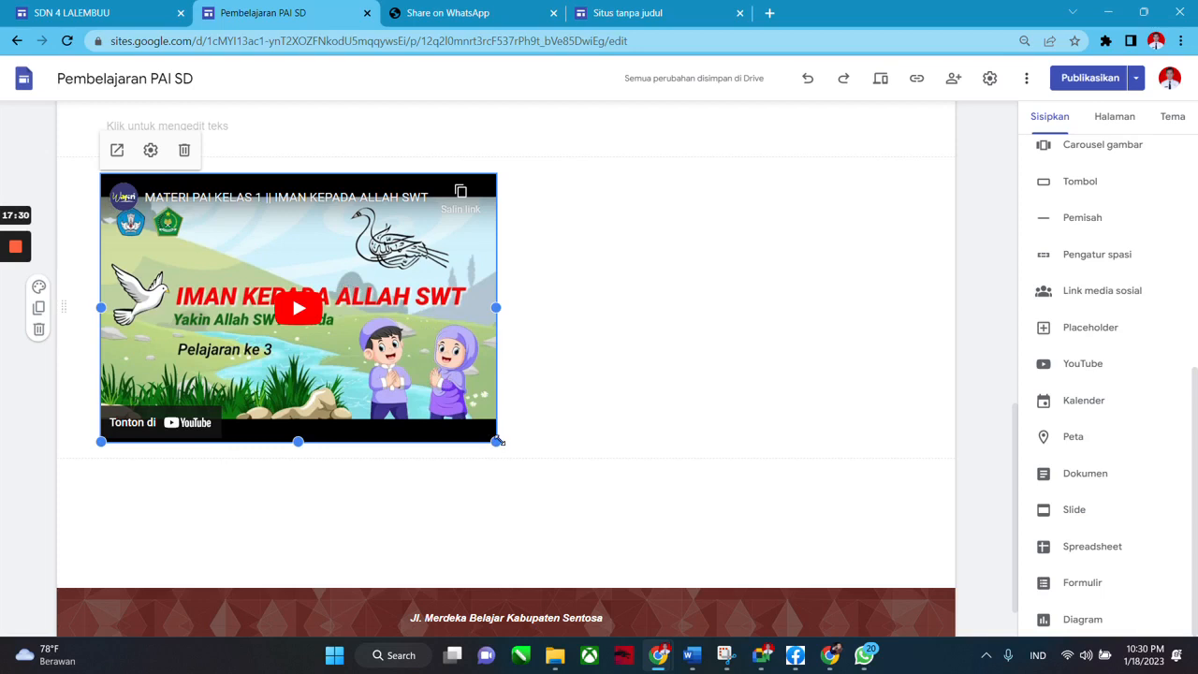
# Stretch the Iman Kepada Allah video to nearly full width, make it taller, then preview.
pyautogui.moveTo(496, 440); pyautogui.dragTo(912, 565)
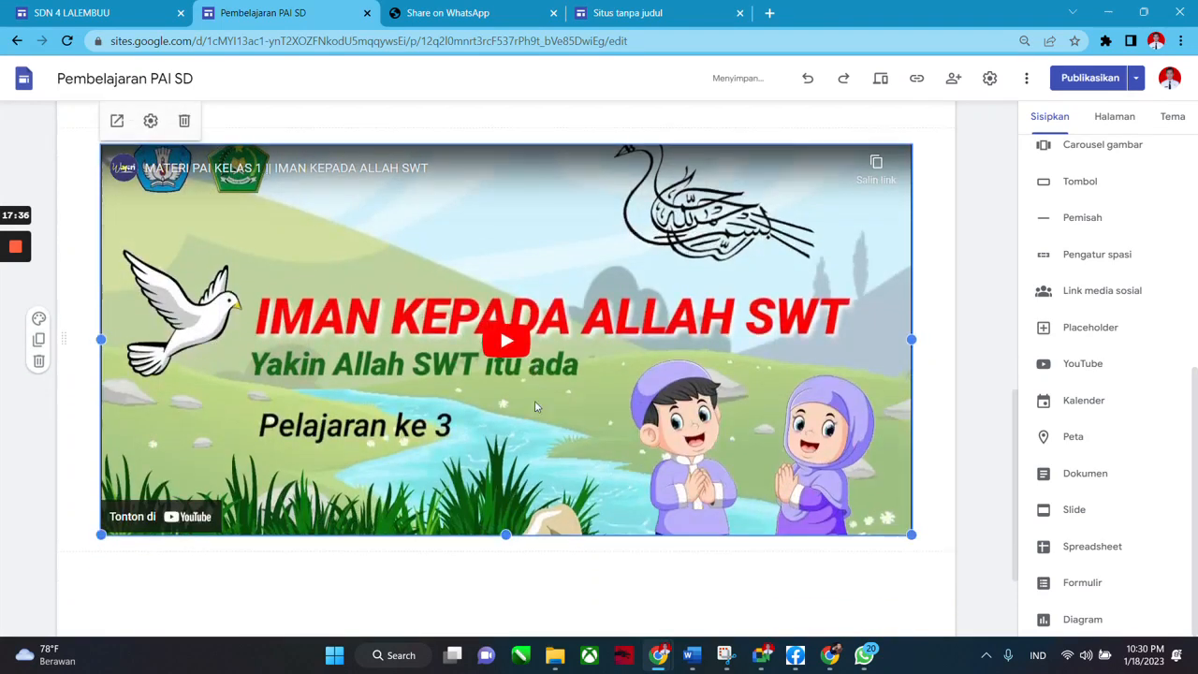
pyautogui.scroll(-2, 524, 410)
pyautogui.moveTo(506, 410); pyautogui.dragTo(515, 481)
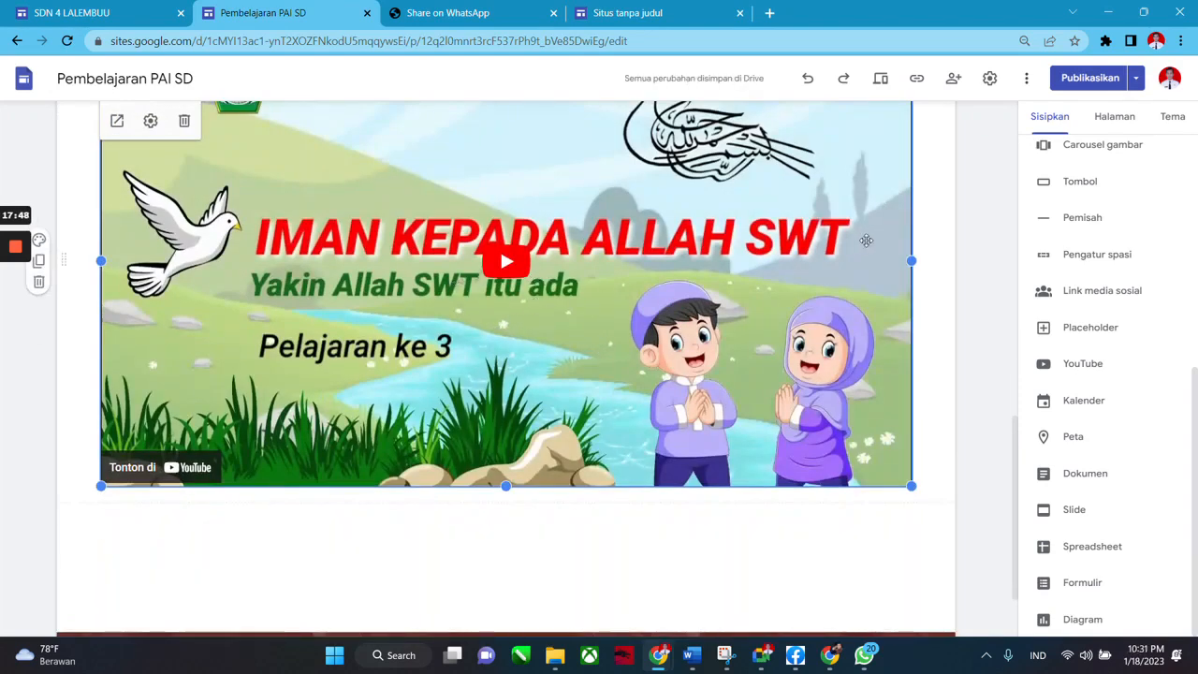
pyautogui.scroll(1, 860, 243)
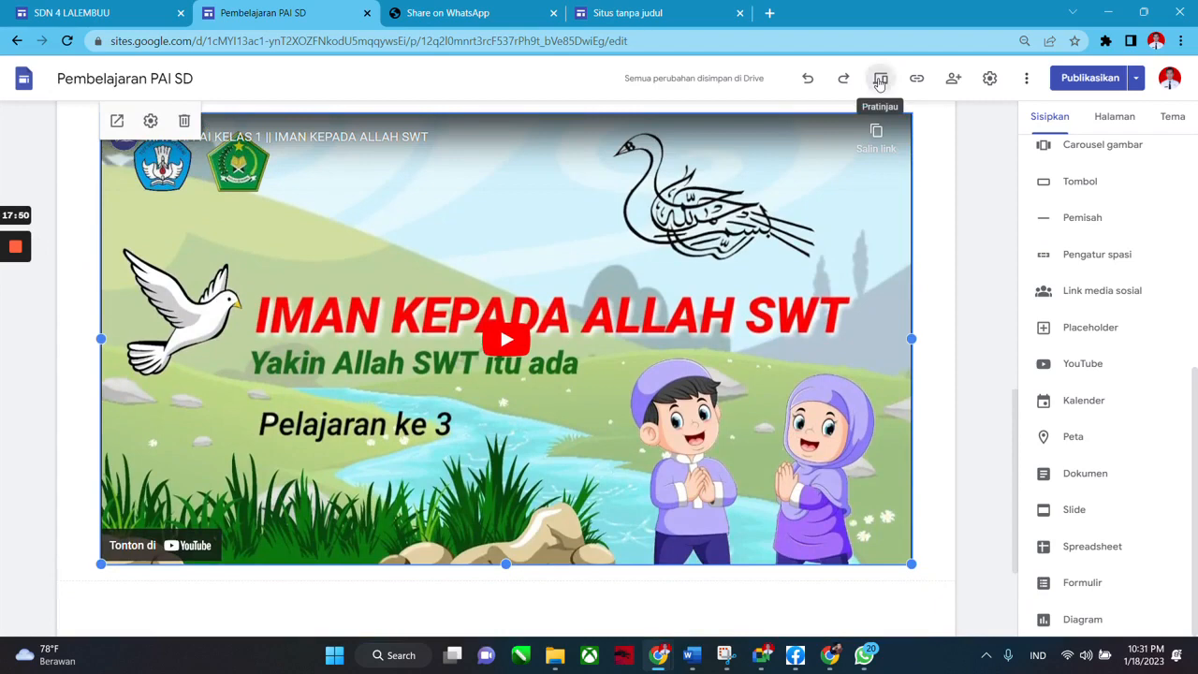
pyautogui.click(879, 81)
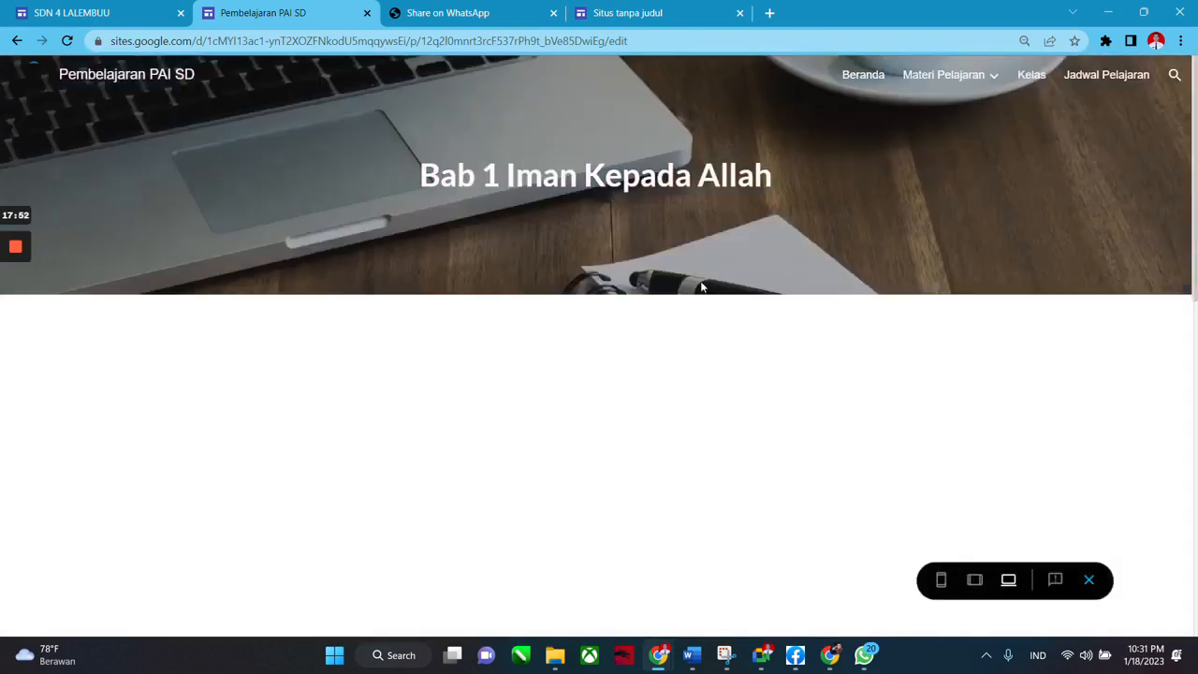
pyautogui.scroll(-3, 717, 323)
pyautogui.hotkey('ctrl', '-')
pyautogui.hotkey('ctrl', '-')
pyautogui.hotkey('ctrl', '-')
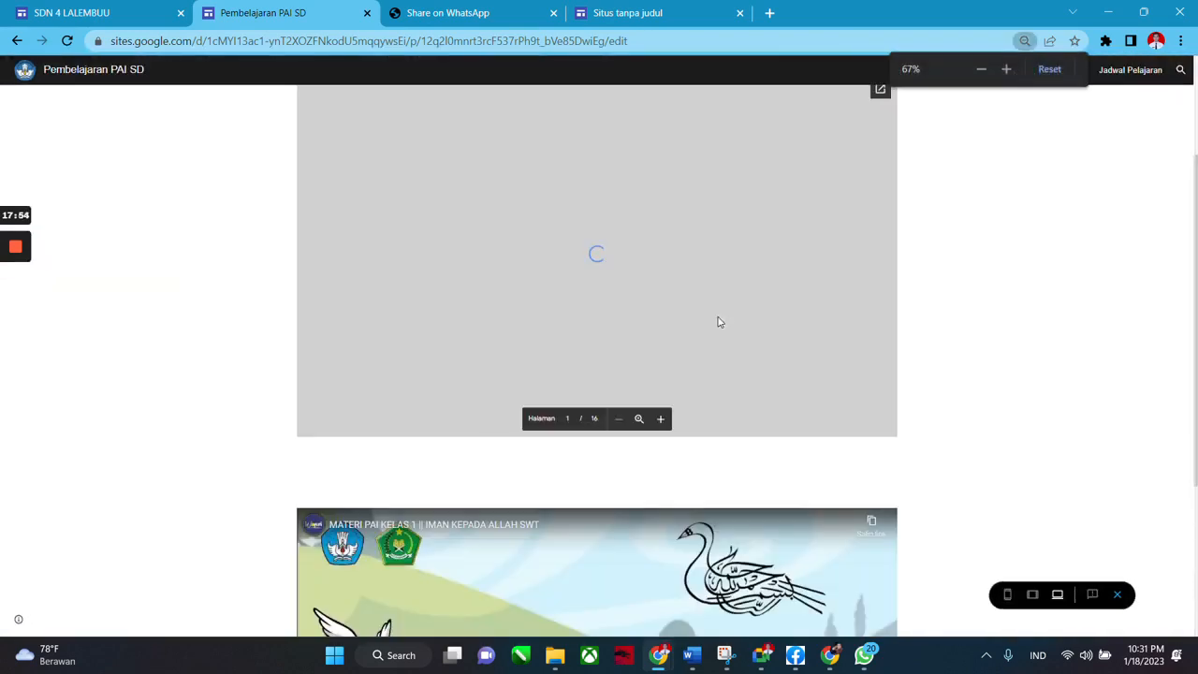
pyautogui.scroll(2, 713, 374)
pyautogui.scroll(-3, 709, 425)
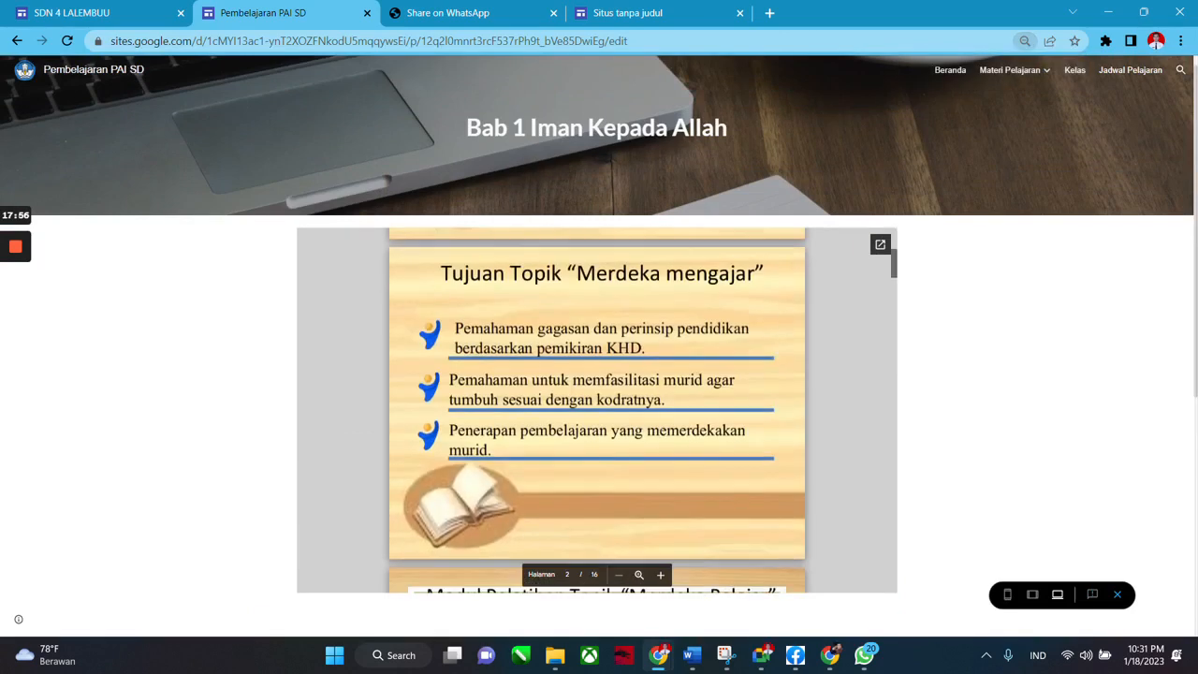
pyautogui.scroll(-2, 870, 384)
pyautogui.scroll(-5, 944, 380)
pyautogui.click(603, 419)
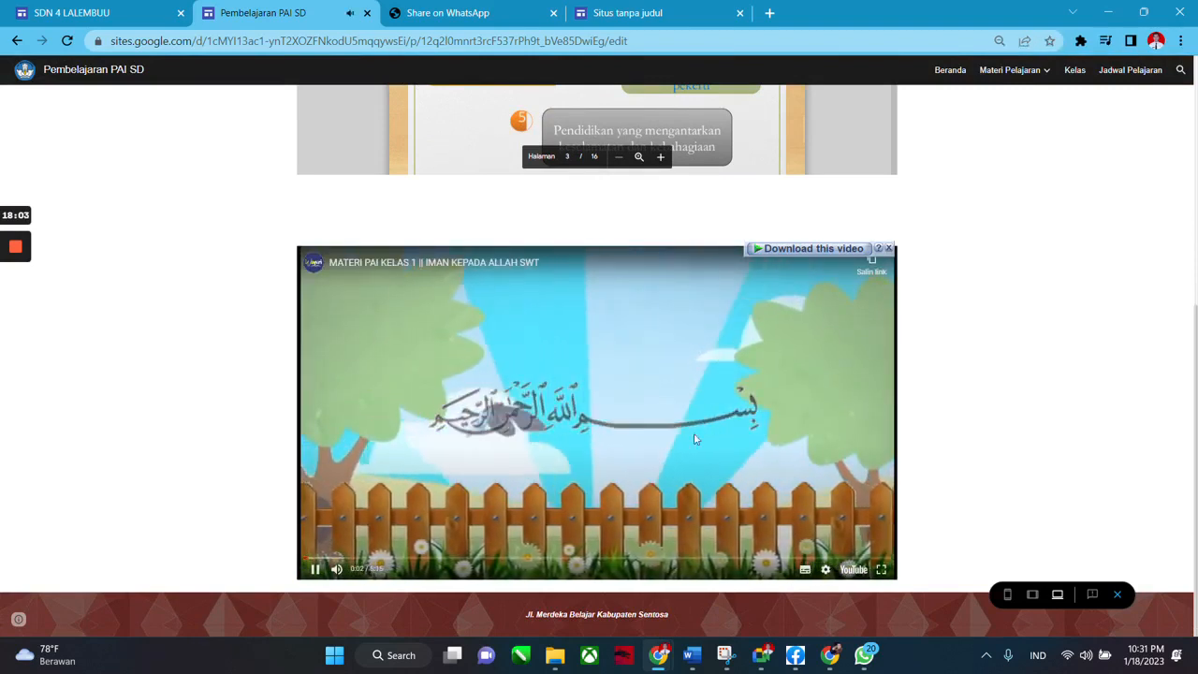
pyautogui.click(346, 556)
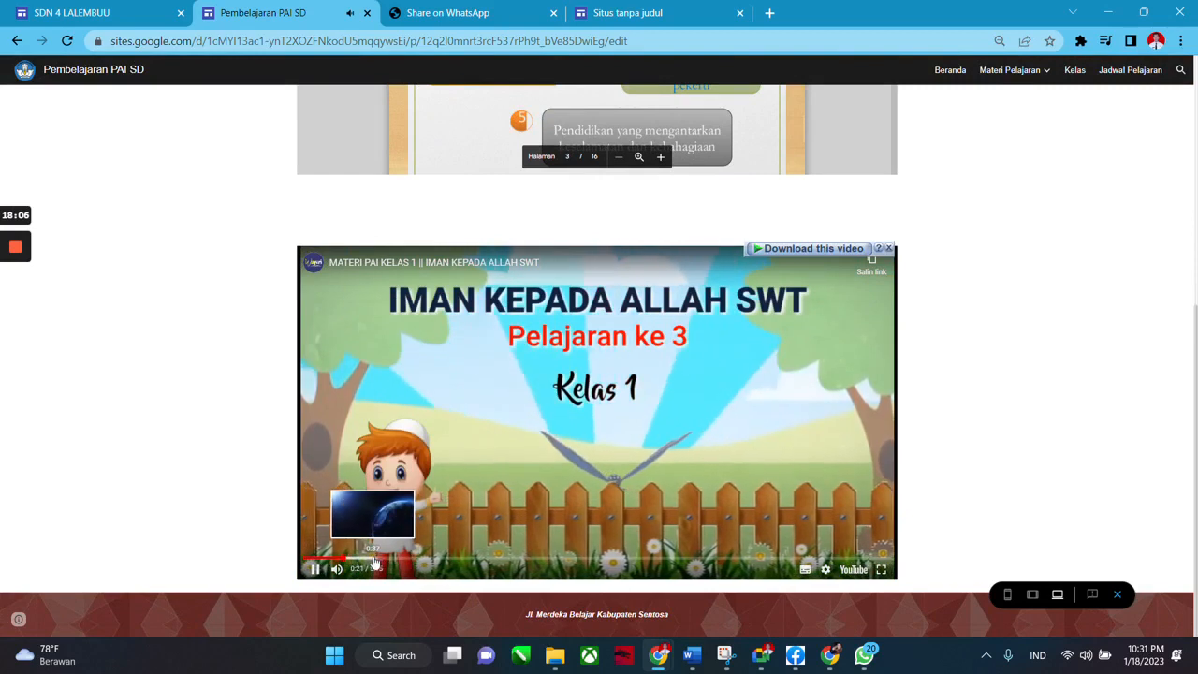
pyautogui.click(374, 559)
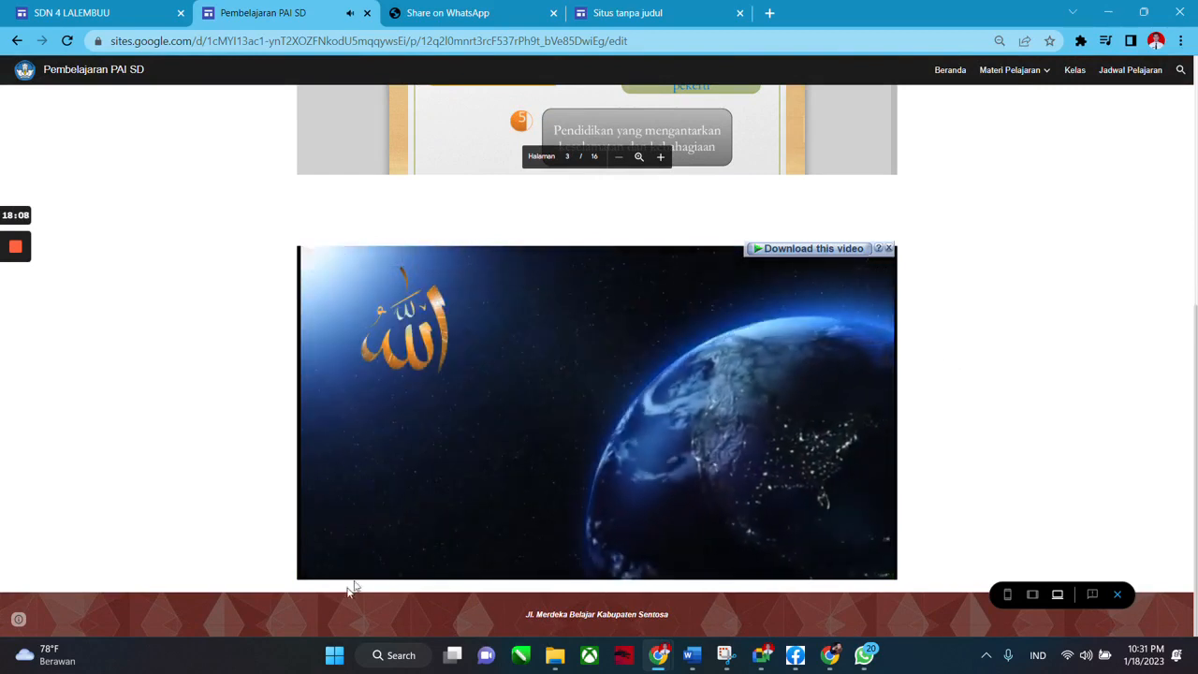
pyautogui.click(1119, 594)
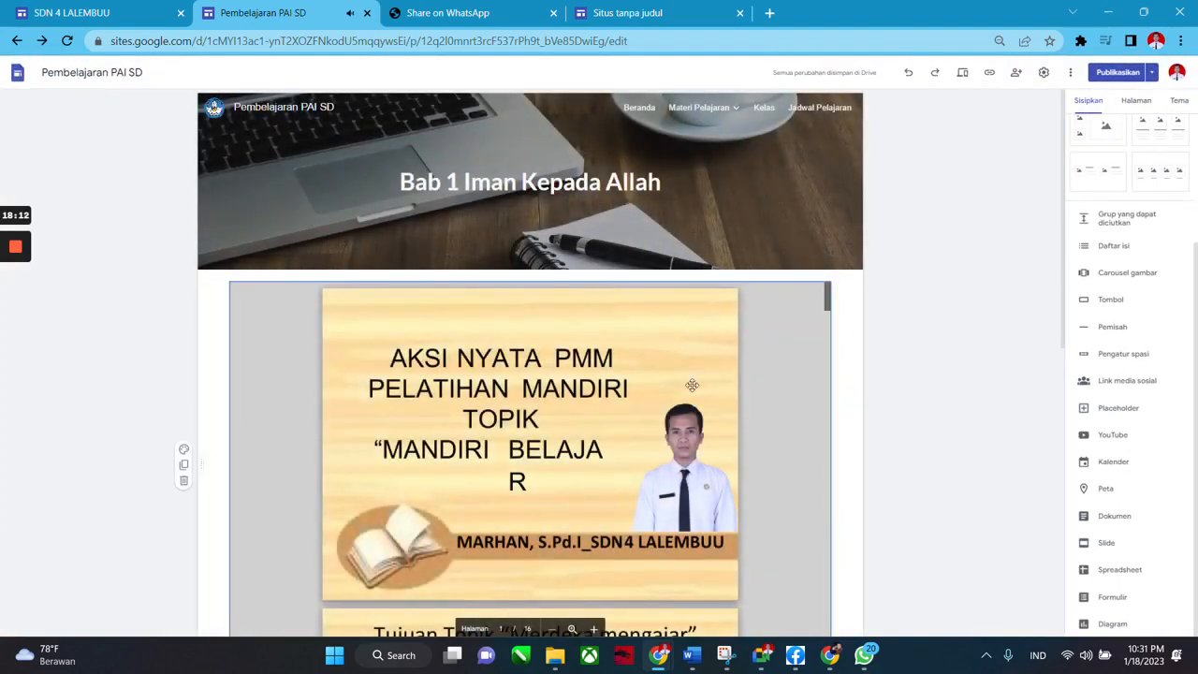
# Zoom the browser to 80% and show the Halaman list of site pages.
pyautogui.scroll(-5, 917, 447)
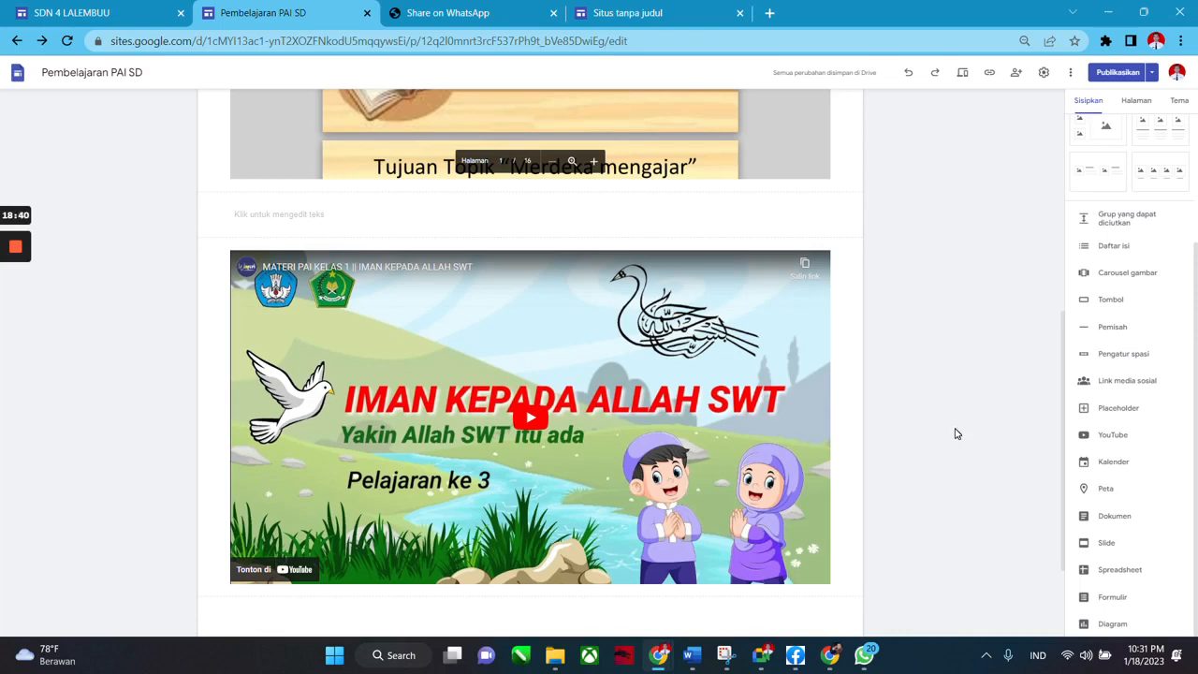
pyautogui.scroll(5, 939, 374)
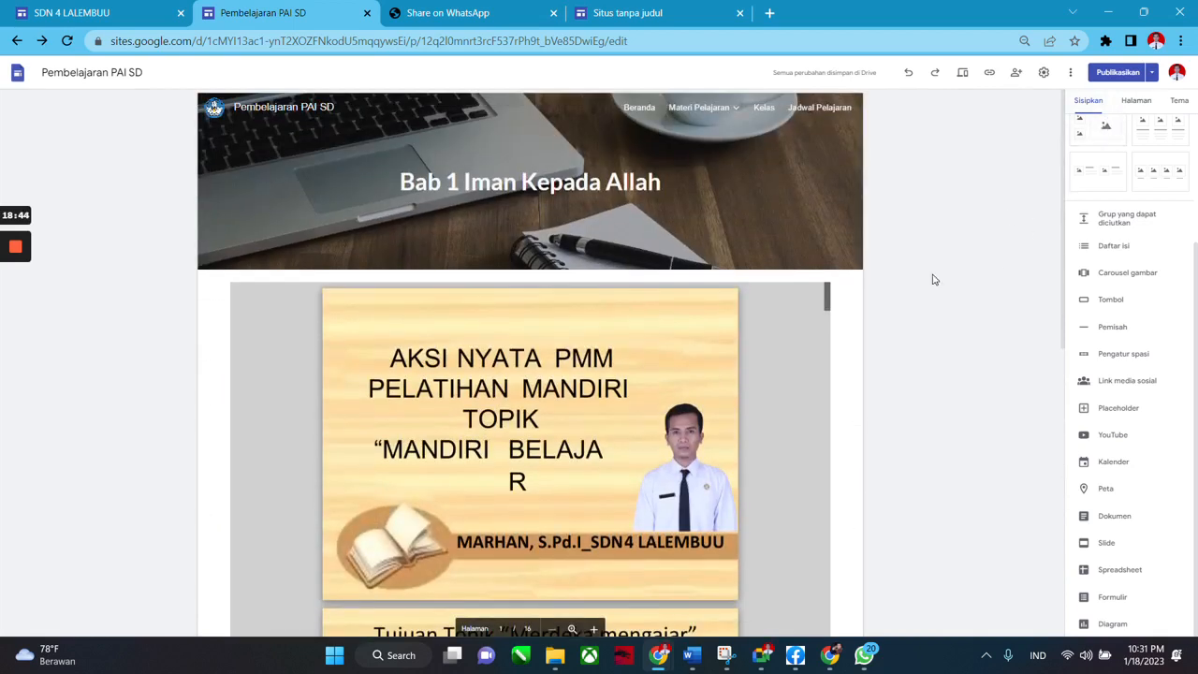
pyautogui.hotkey('ctrl', '+')
pyautogui.click(1123, 111)
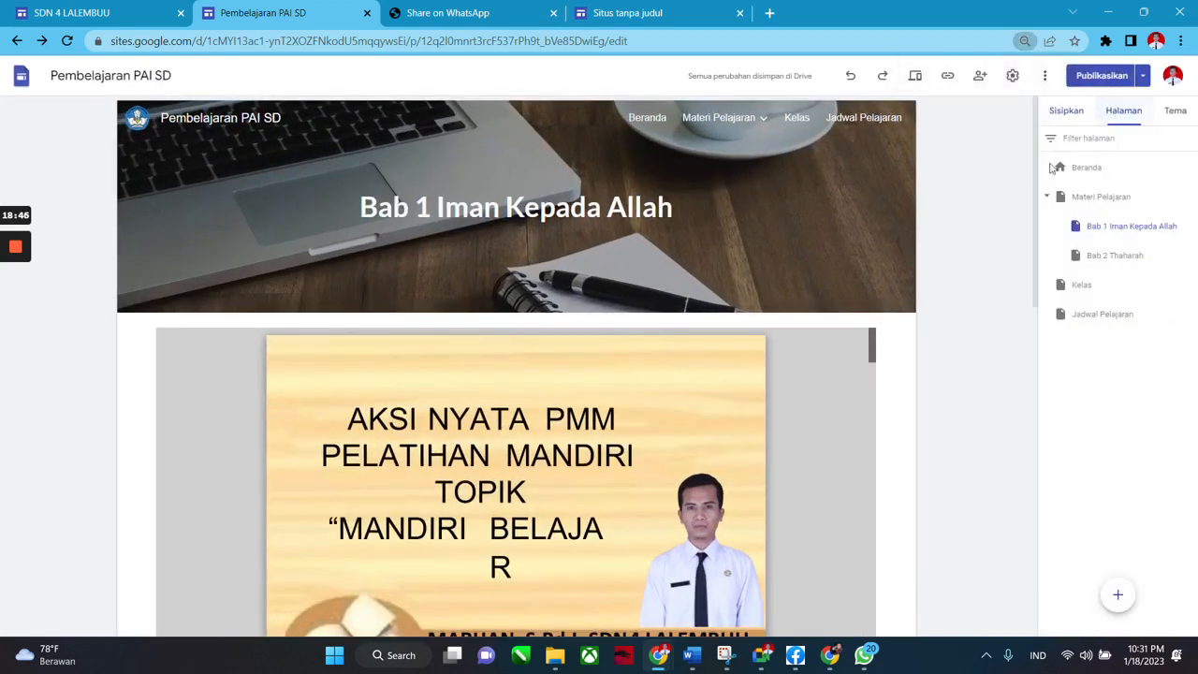
pyautogui.click(1066, 110)
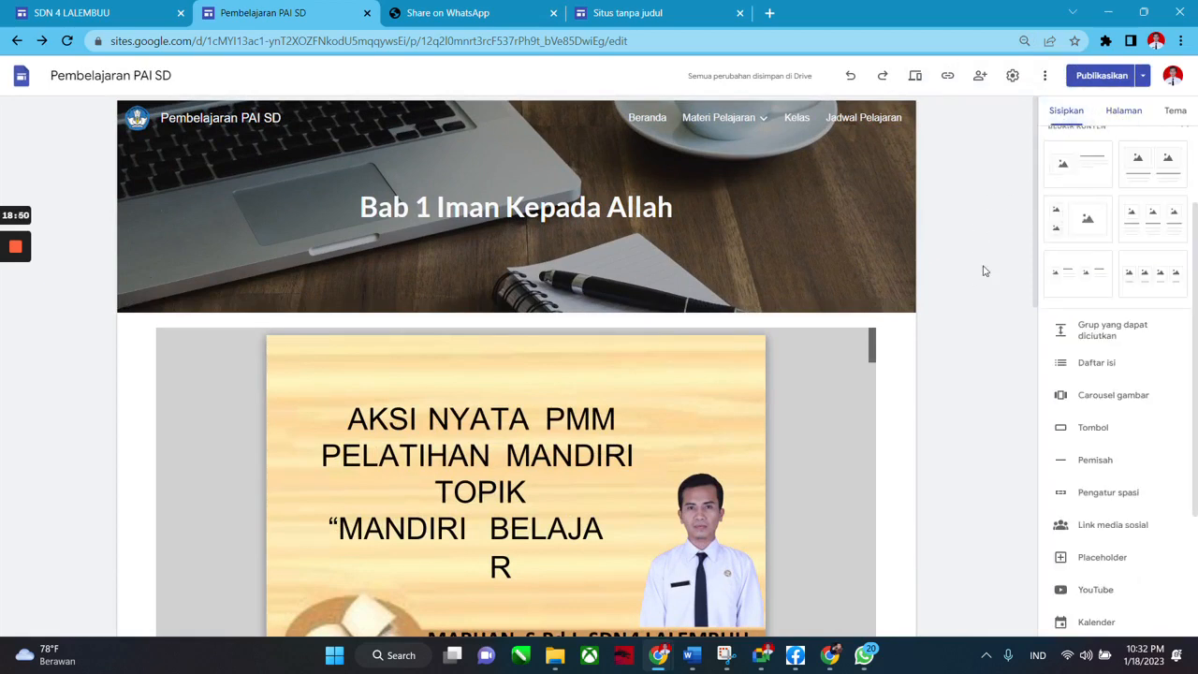
pyautogui.click(1121, 114)
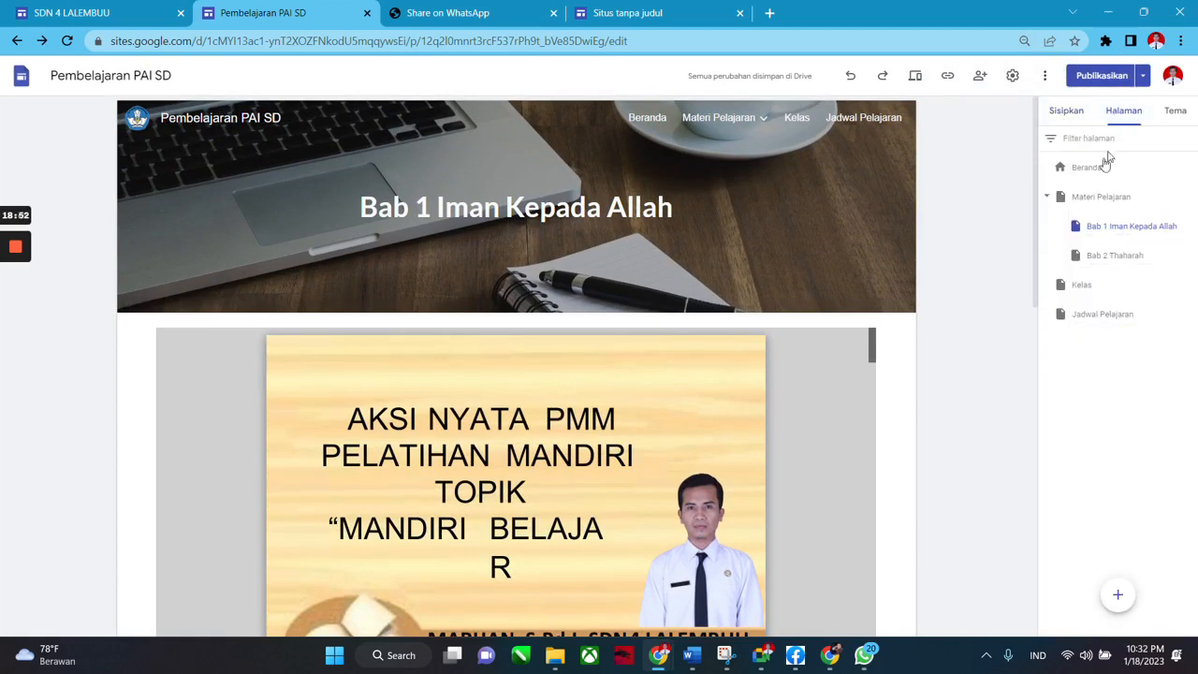
# Open the Beranda page and select its Materi Pelajaran button.
pyautogui.click(1094, 169)
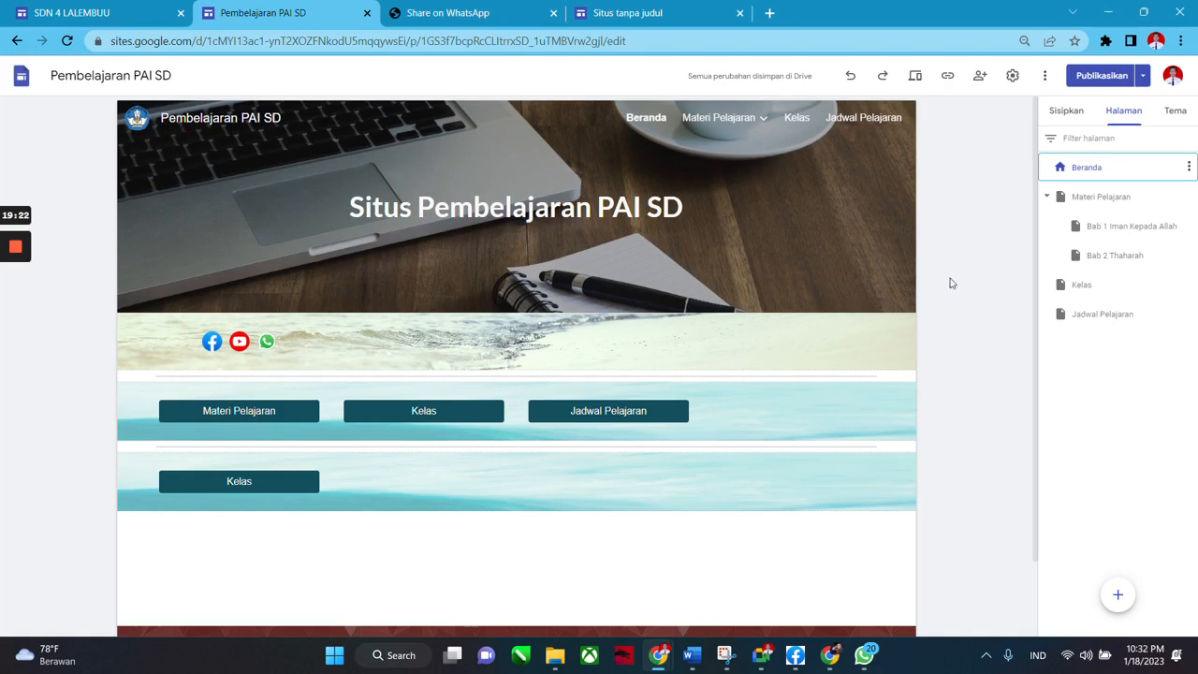
pyautogui.click(251, 411)
pyautogui.click(108, 13)
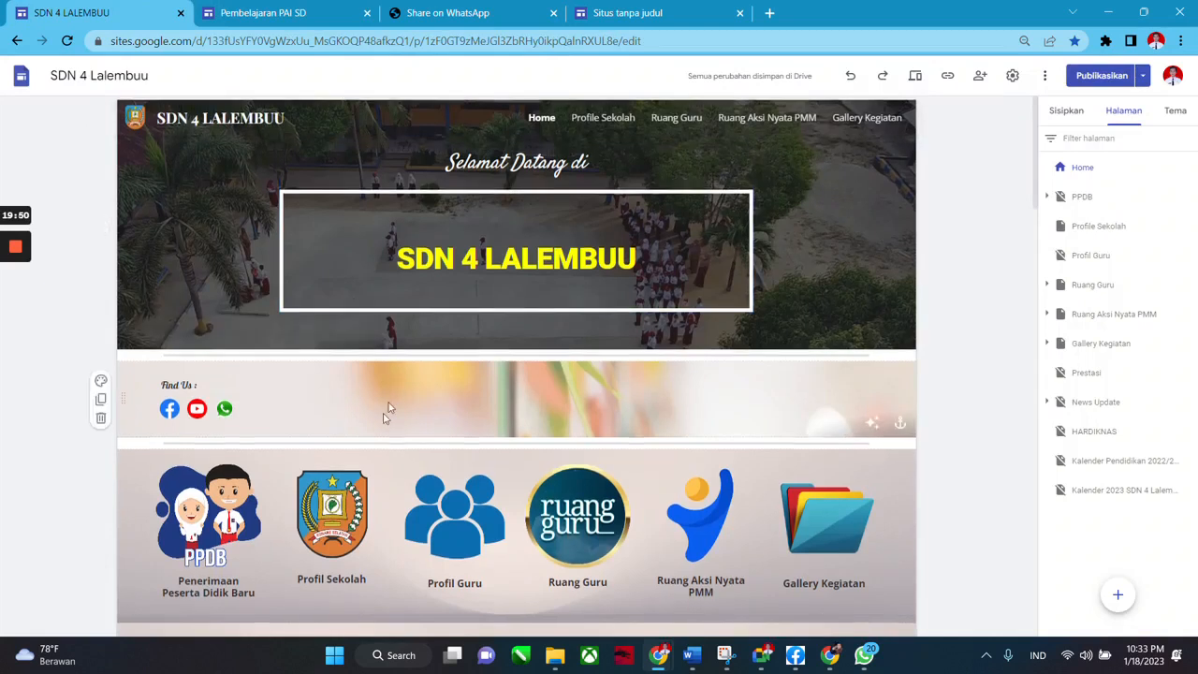
pyautogui.scroll(-3, 564, 457)
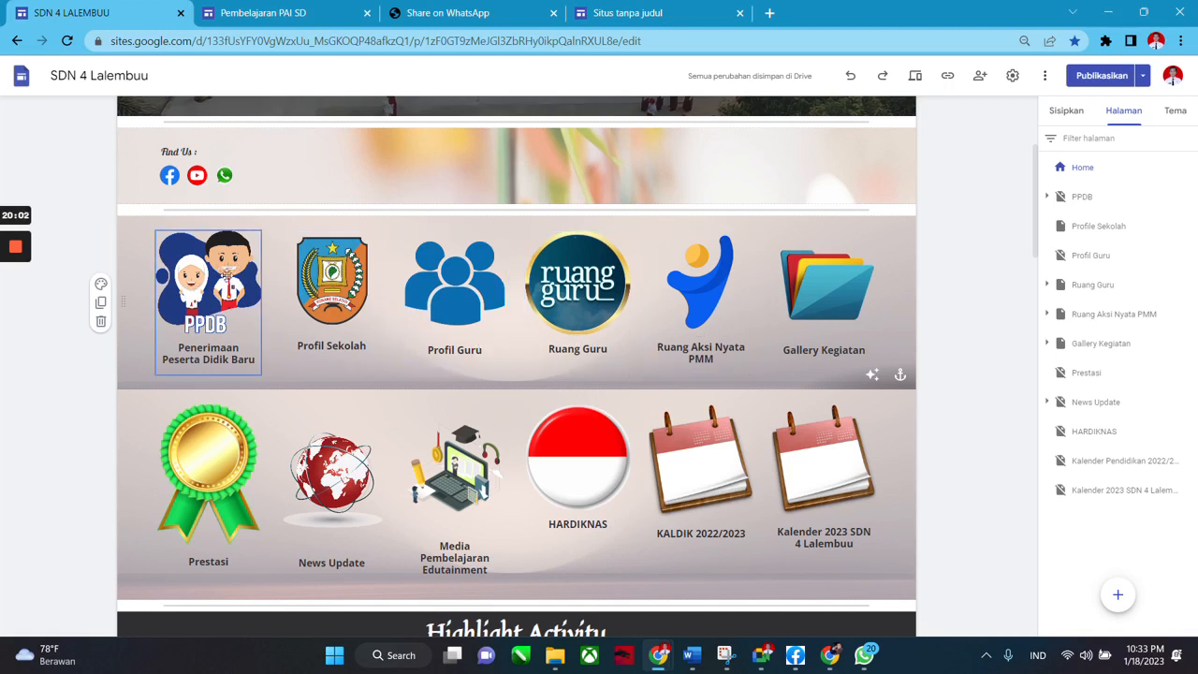
# Return to the Pembelajaran PAI SD site, show the insert options, and select the lower Kelas button.
pyautogui.click(290, 12)
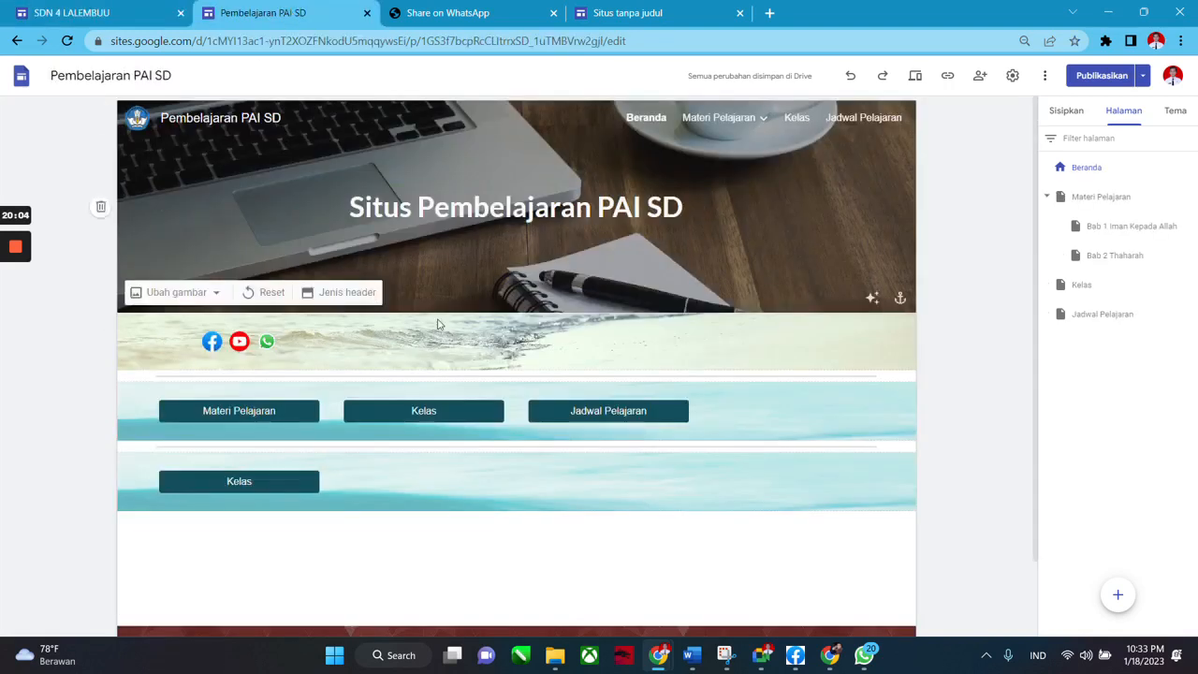
pyautogui.scroll(-1, 162, 474)
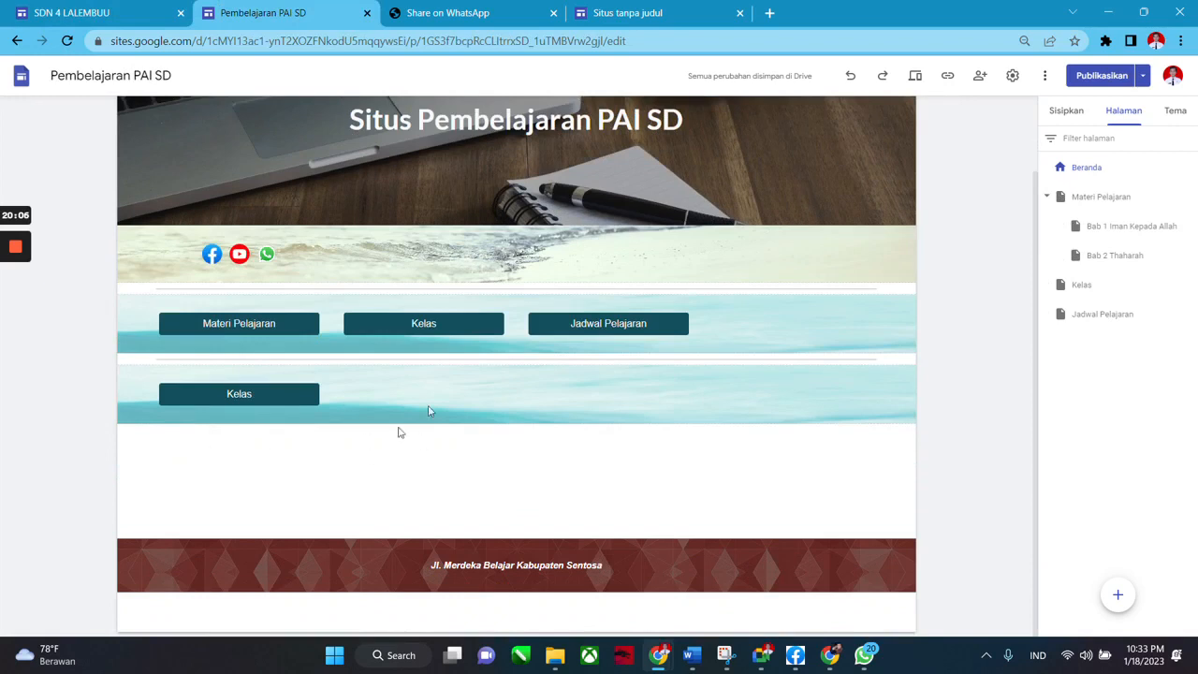
pyautogui.click(1071, 114)
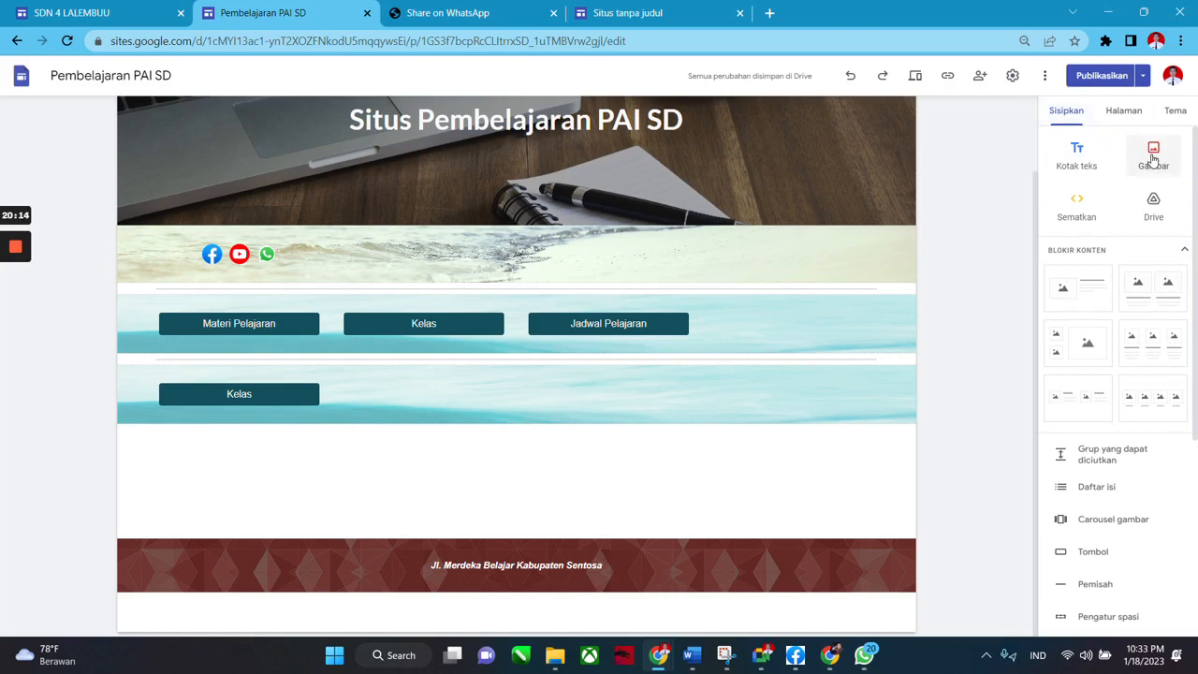
pyautogui.click(242, 385)
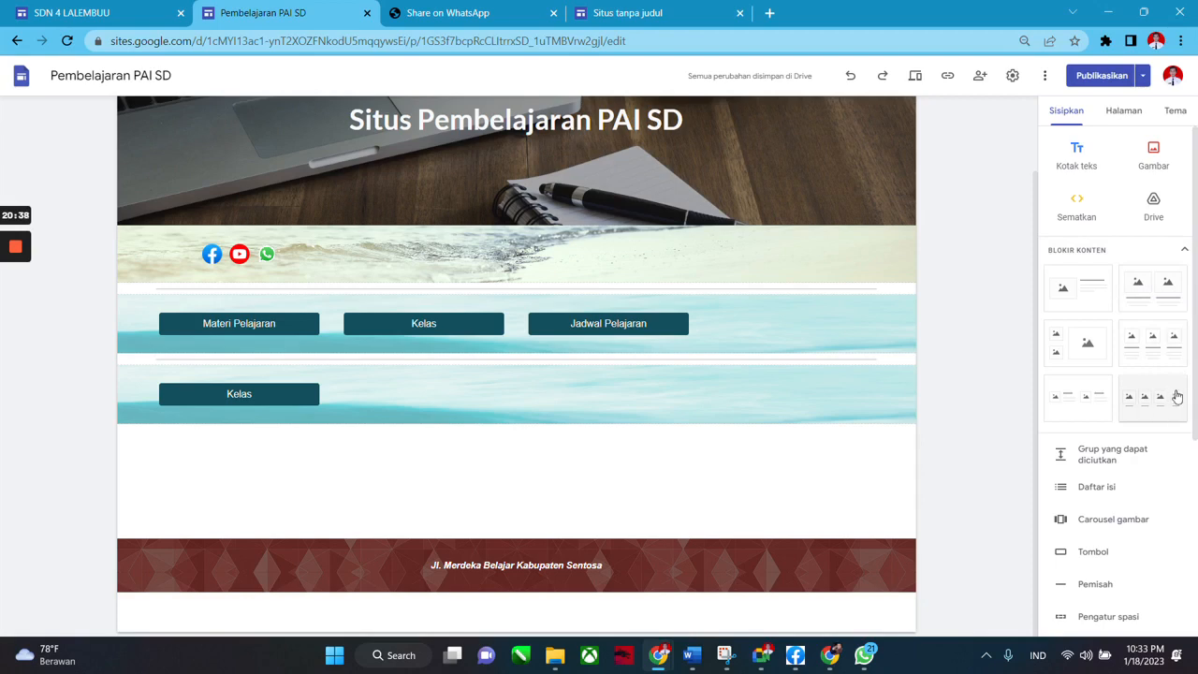
# Adjust the browser zoom through 110%, 150% and 90%, settling back at 100%.
pyautogui.hotkey('ctrl', '+')
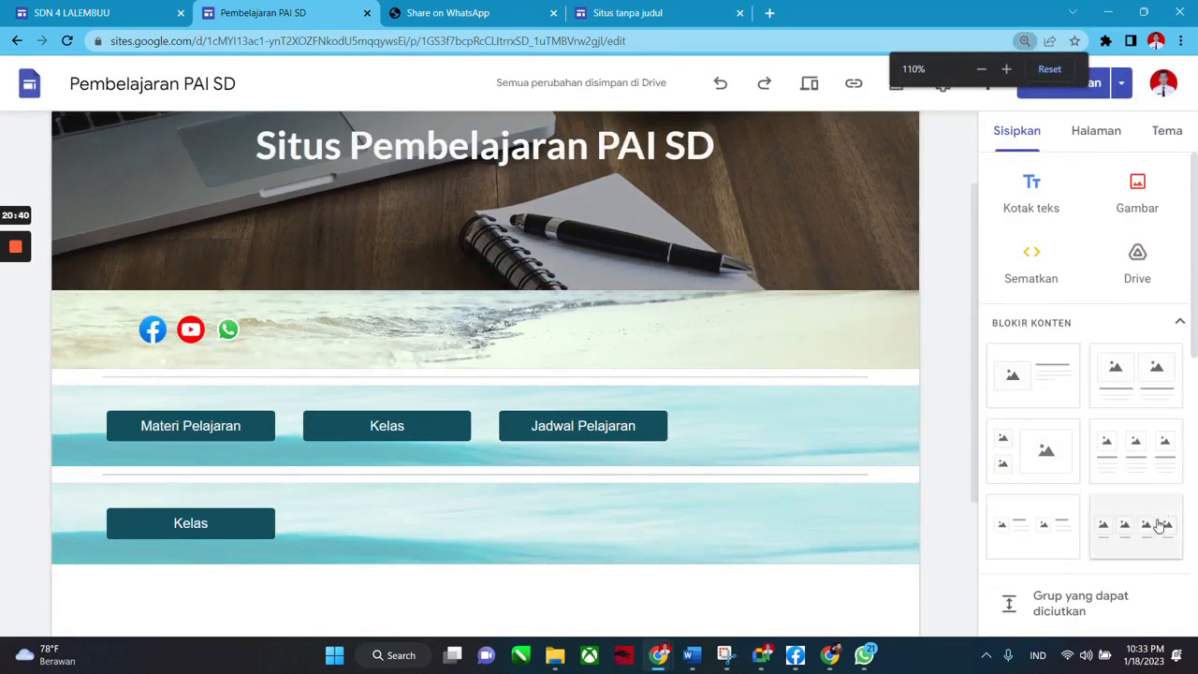
pyautogui.scroll(-1, 1151, 506)
pyautogui.hotkey('ctrl', '+')
pyautogui.hotkey('ctrl', '+')
pyautogui.scroll(1, 1158, 543)
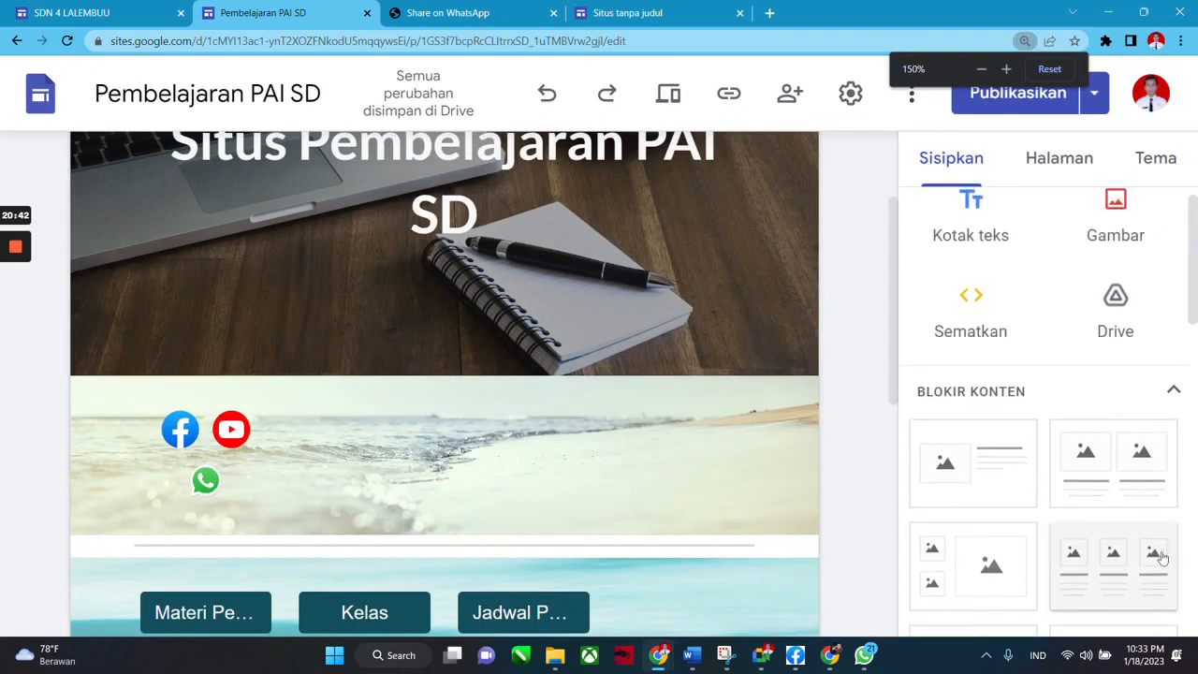
pyautogui.scroll(-1, 1160, 542)
pyautogui.scroll(-2, 1164, 538)
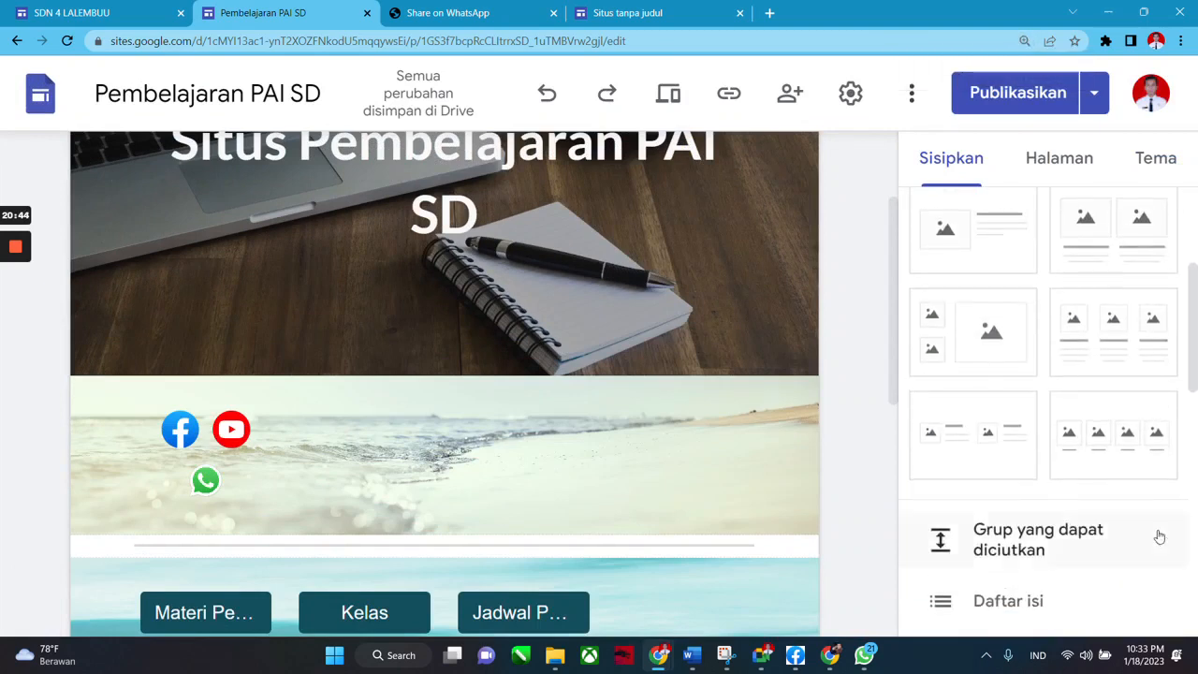
pyautogui.hotkey('ctrl', '-')
pyautogui.hotkey('ctrl', '-')
pyautogui.hotkey('ctrl', '-')
pyautogui.hotkey('ctrl', '-')
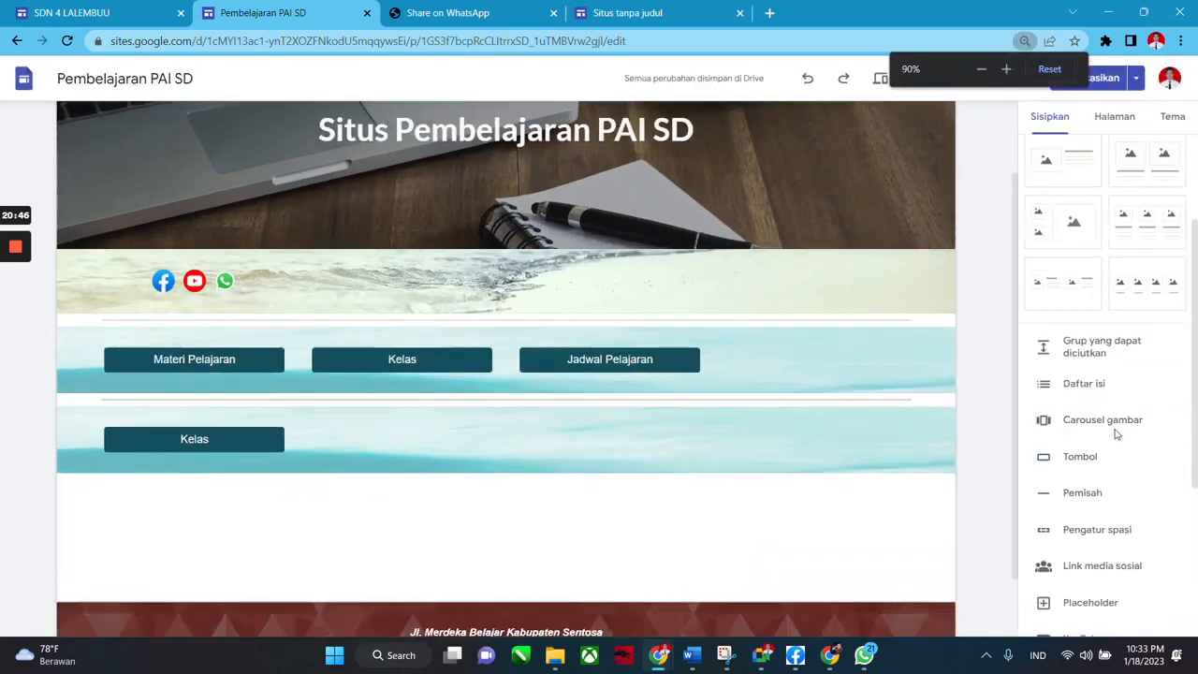
pyautogui.hotkey('ctrl', '+')
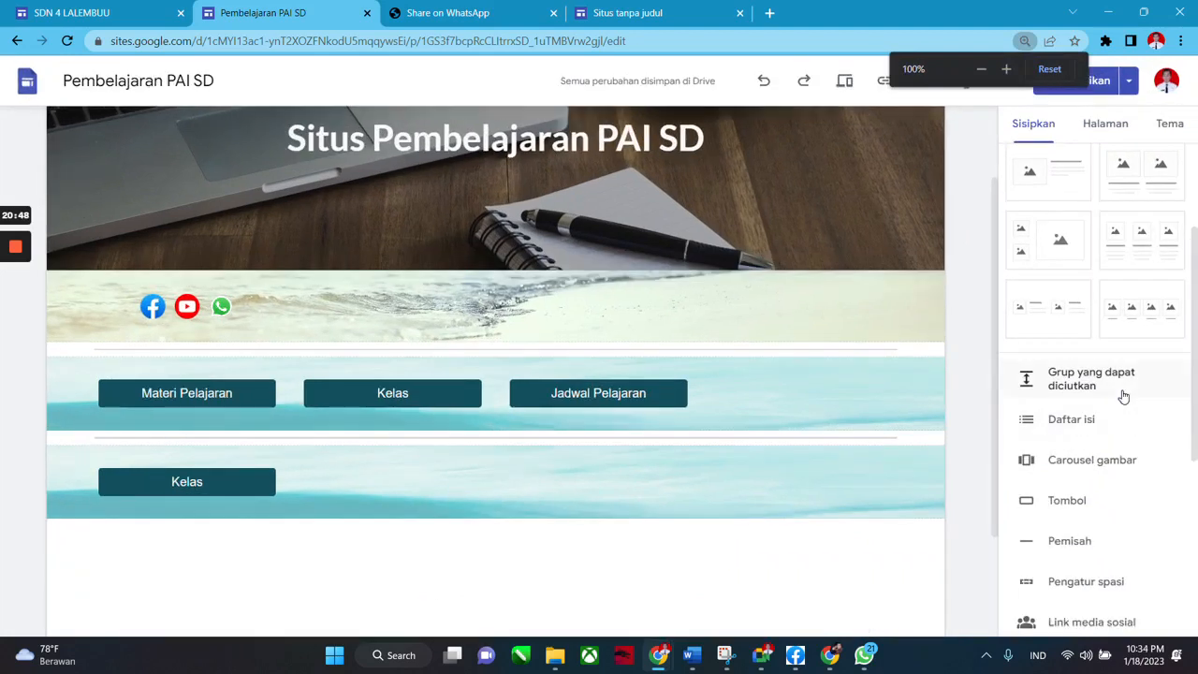
# Insert the four-image layout block below Kelas and start choosing an image for the first slot.
pyautogui.click(1147, 329)
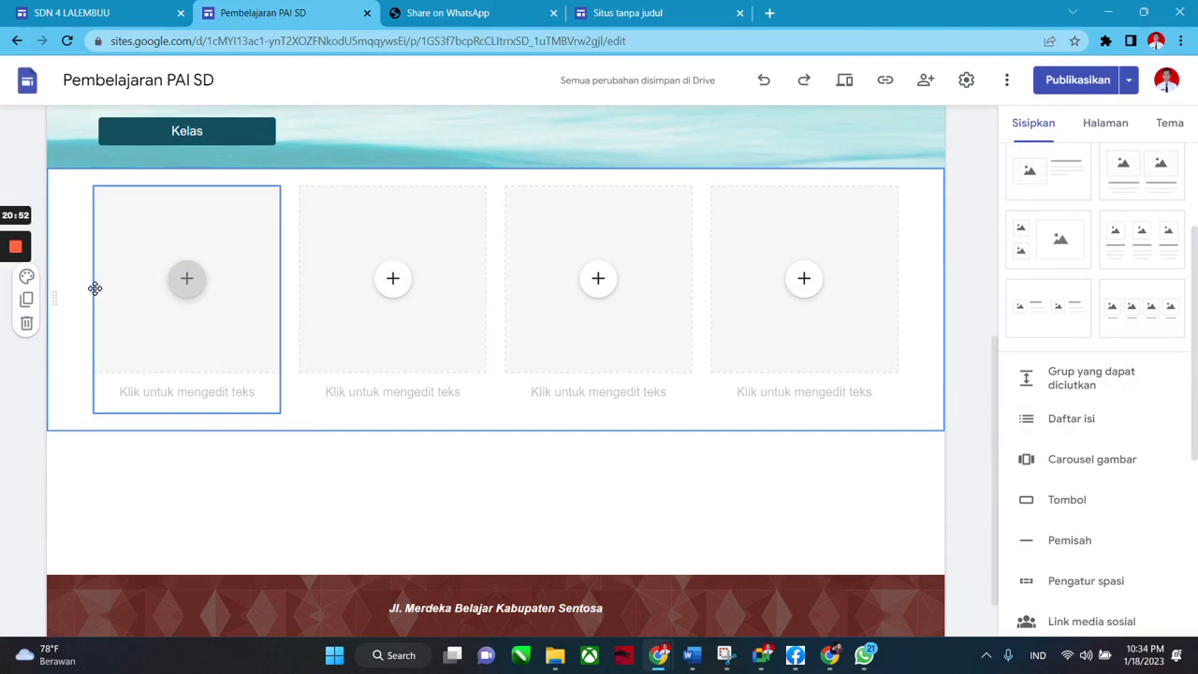
pyautogui.click(187, 280)
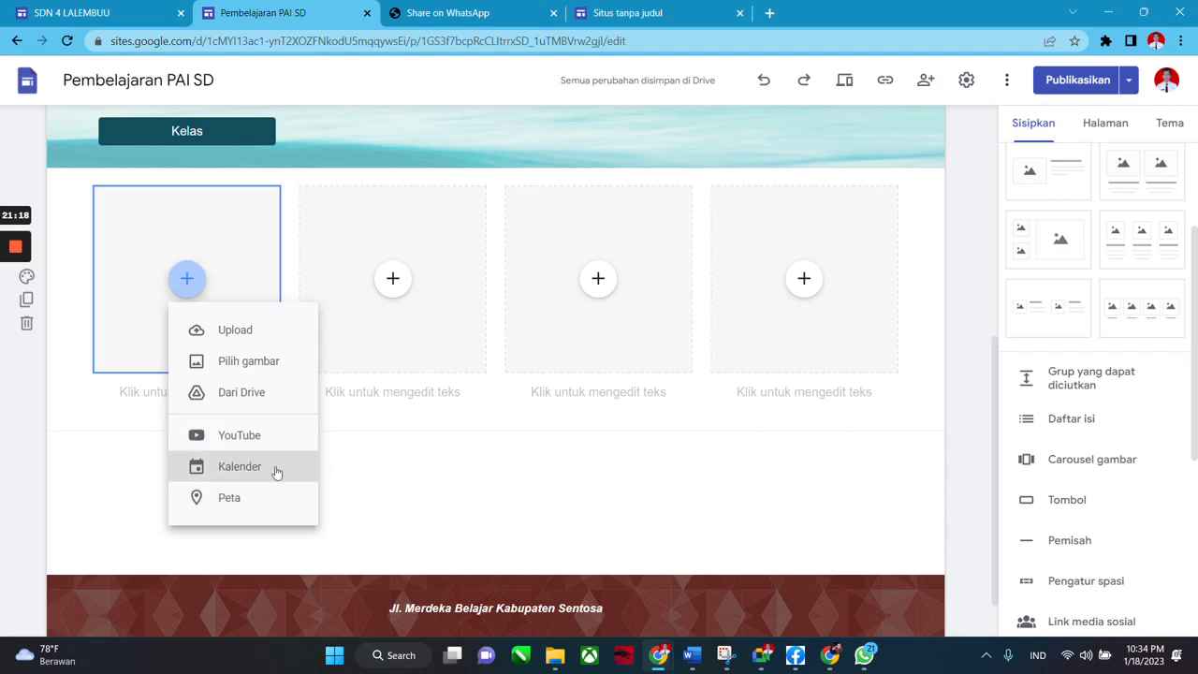
pyautogui.click(248, 363)
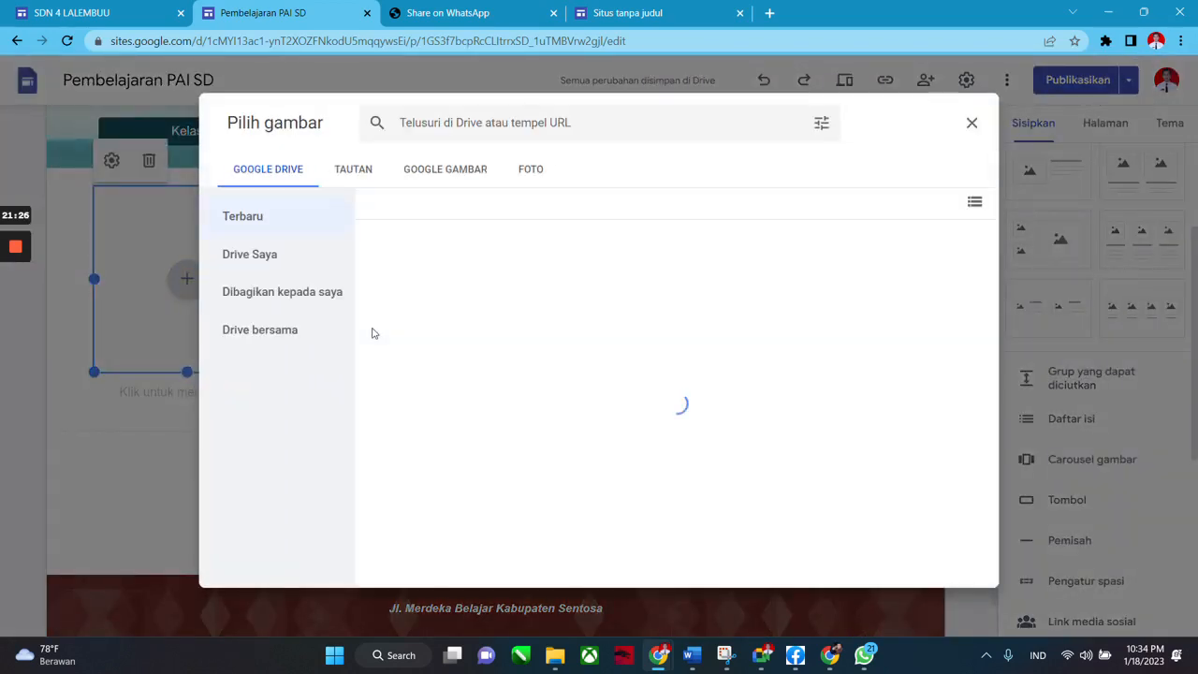
# Search Google Images for 'buku icon' and insert the orange open-book icon into the first slot.
pyautogui.click(455, 178)
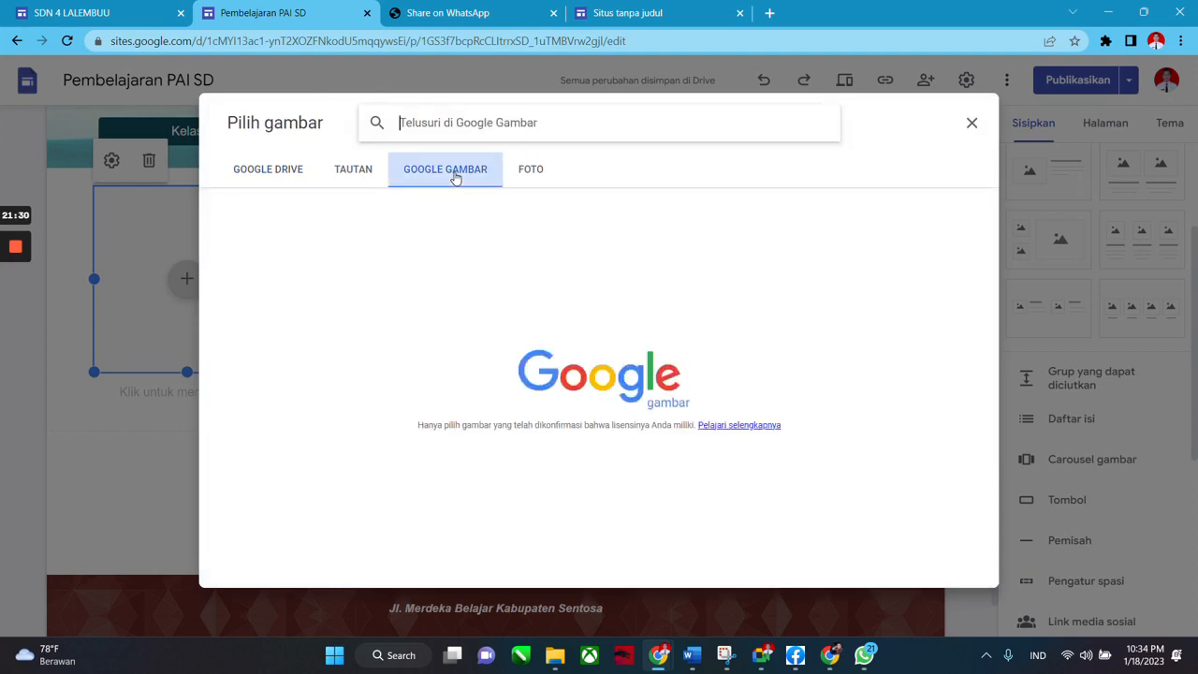
pyautogui.click(262, 174)
pyautogui.click(439, 179)
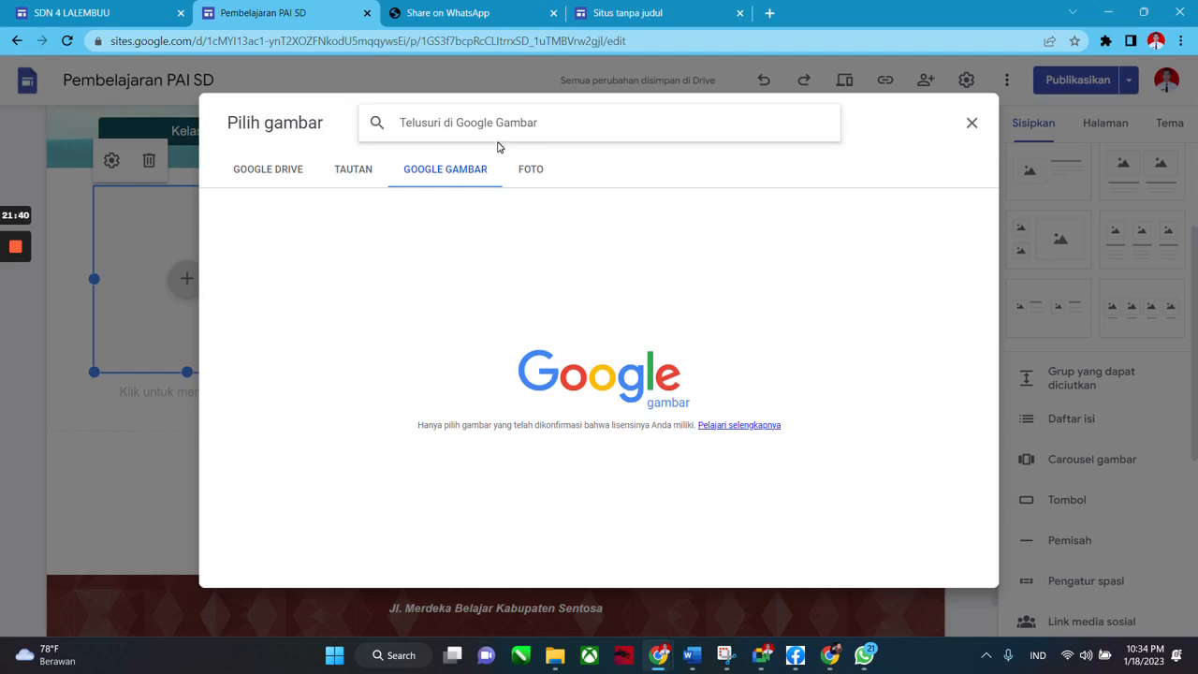
pyautogui.write('buku')
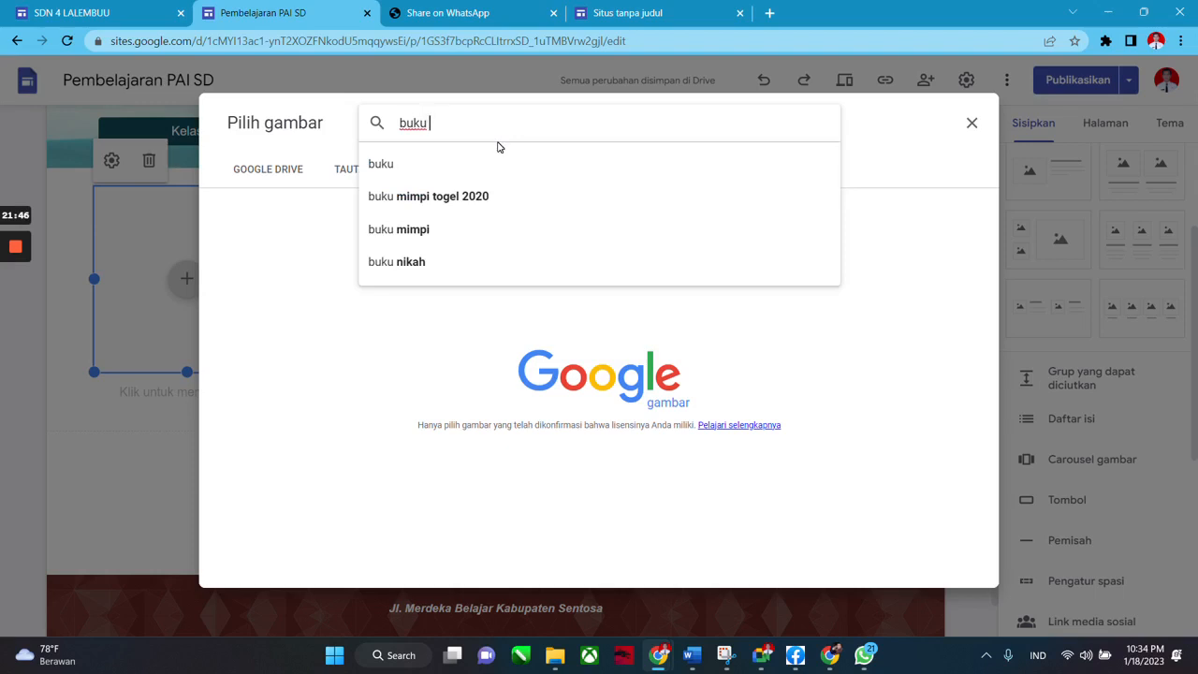
pyautogui.press('BackSpace')
pyautogui.write('icon')
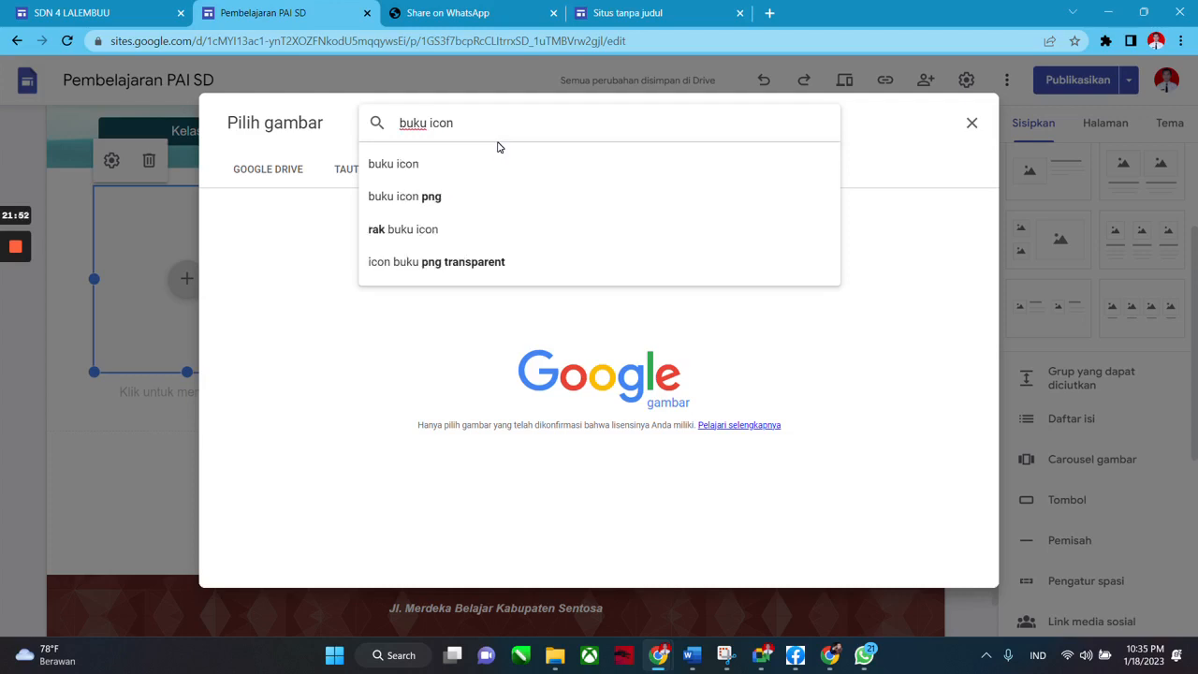
pyautogui.press('Return')
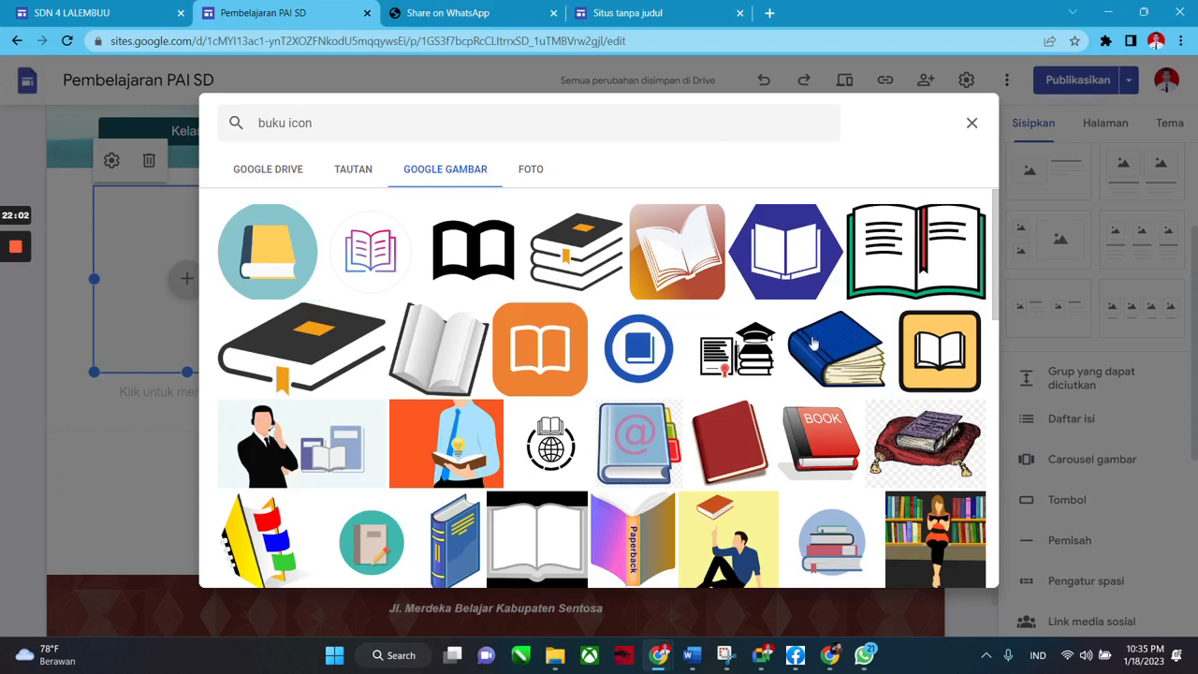
pyautogui.click(679, 255)
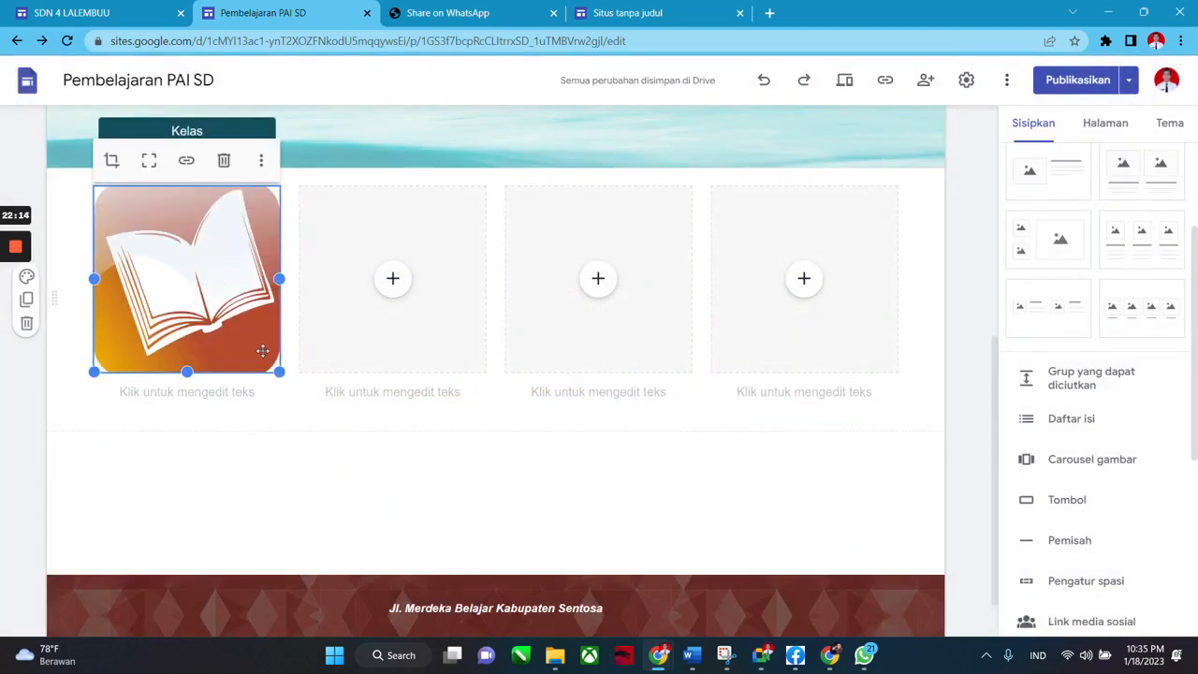
pyautogui.click(315, 474)
# Type the caption 'Materi Pelajaran' under the book image, then select the book image.
pyautogui.click(202, 277)
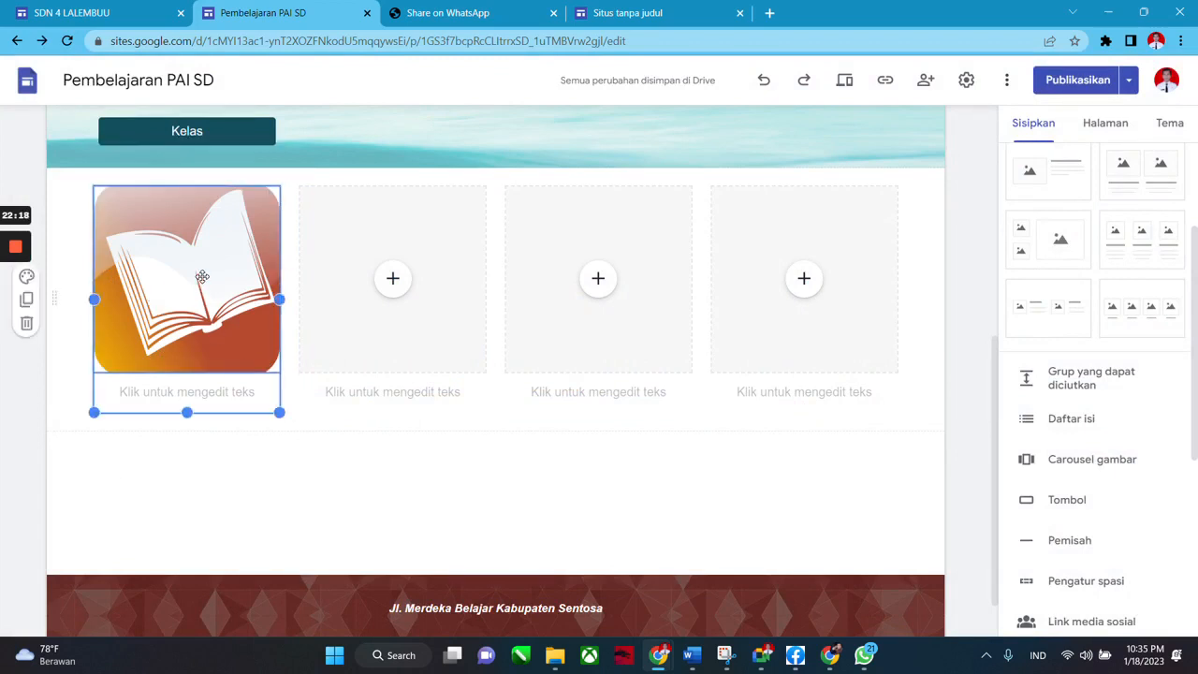
pyautogui.click(187, 391)
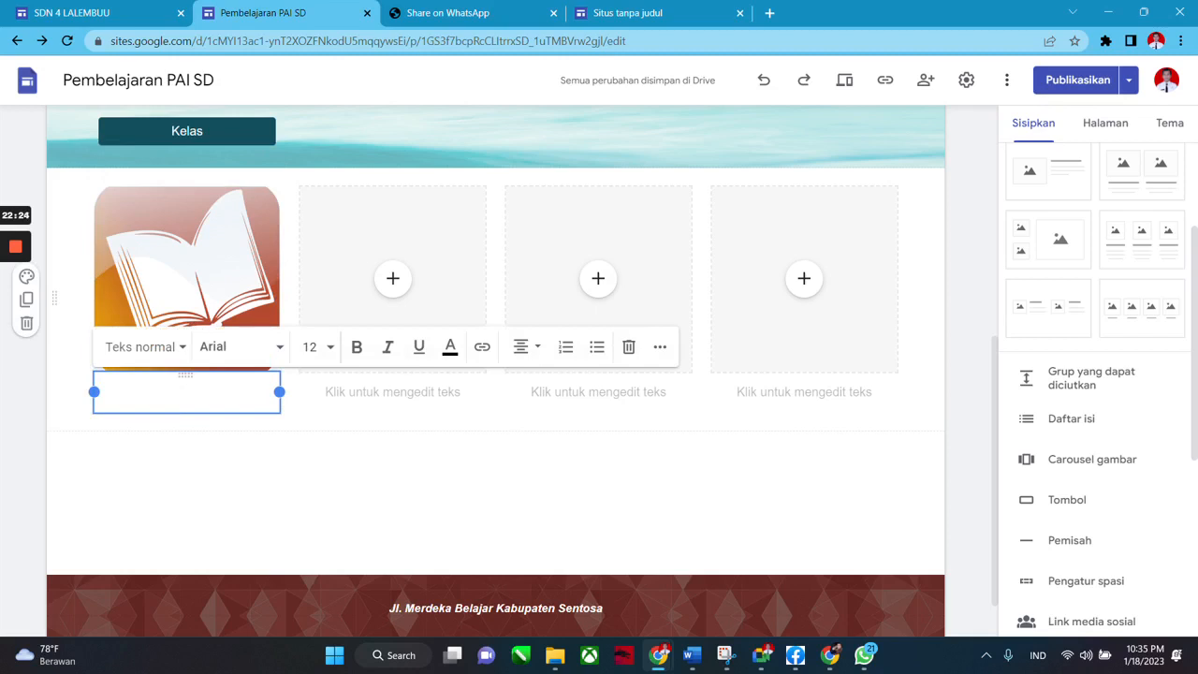
pyautogui.scroll(3, 192, 281)
pyautogui.scroll(-3, 192, 285)
pyautogui.write('K')
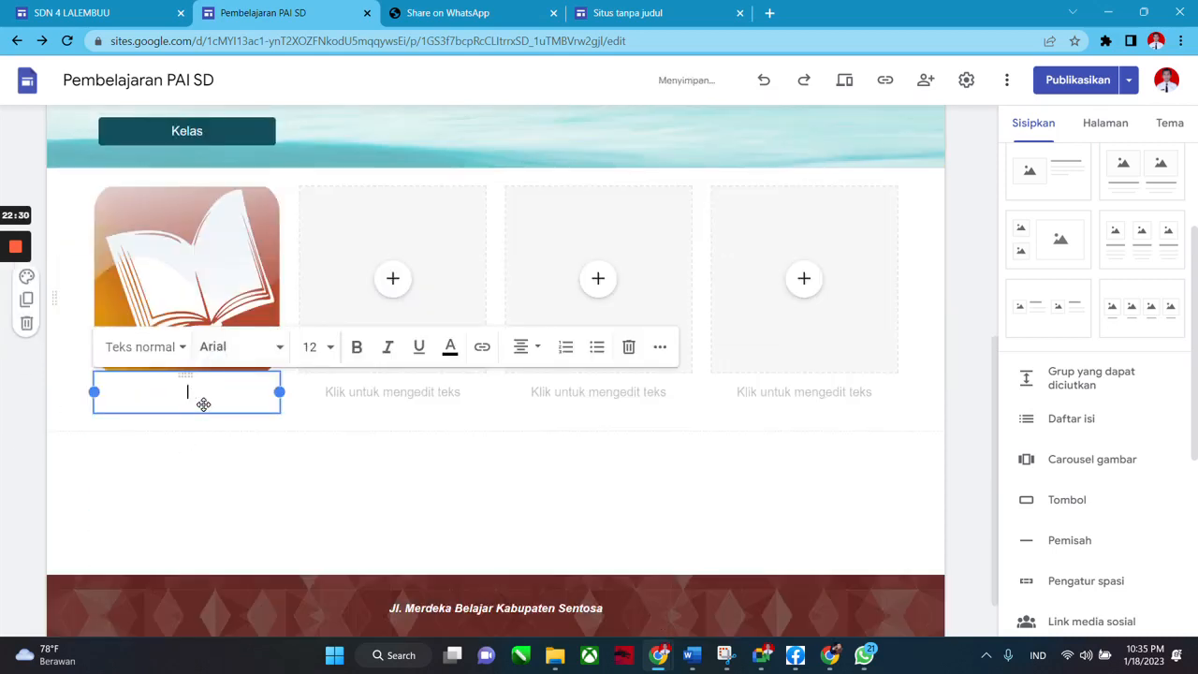
pyautogui.write('Materi Pelajaran')
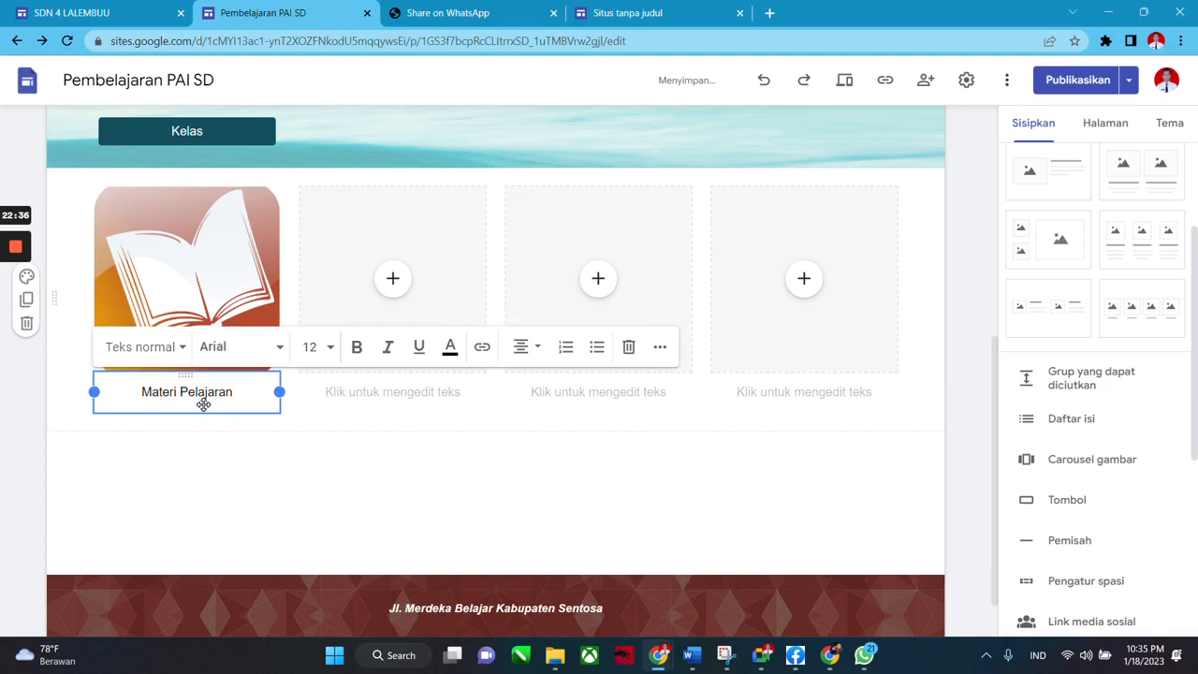
pyautogui.click(241, 442)
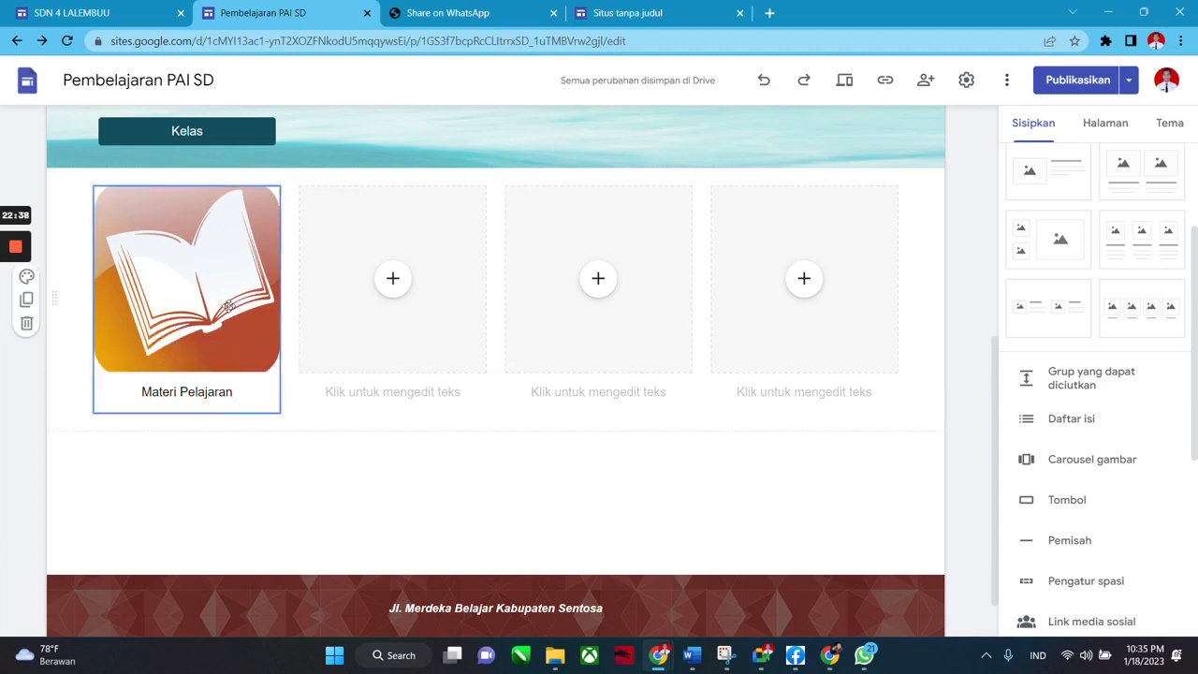
pyautogui.click(229, 292)
pyautogui.click(266, 456)
pyautogui.click(228, 287)
pyautogui.click(228, 286)
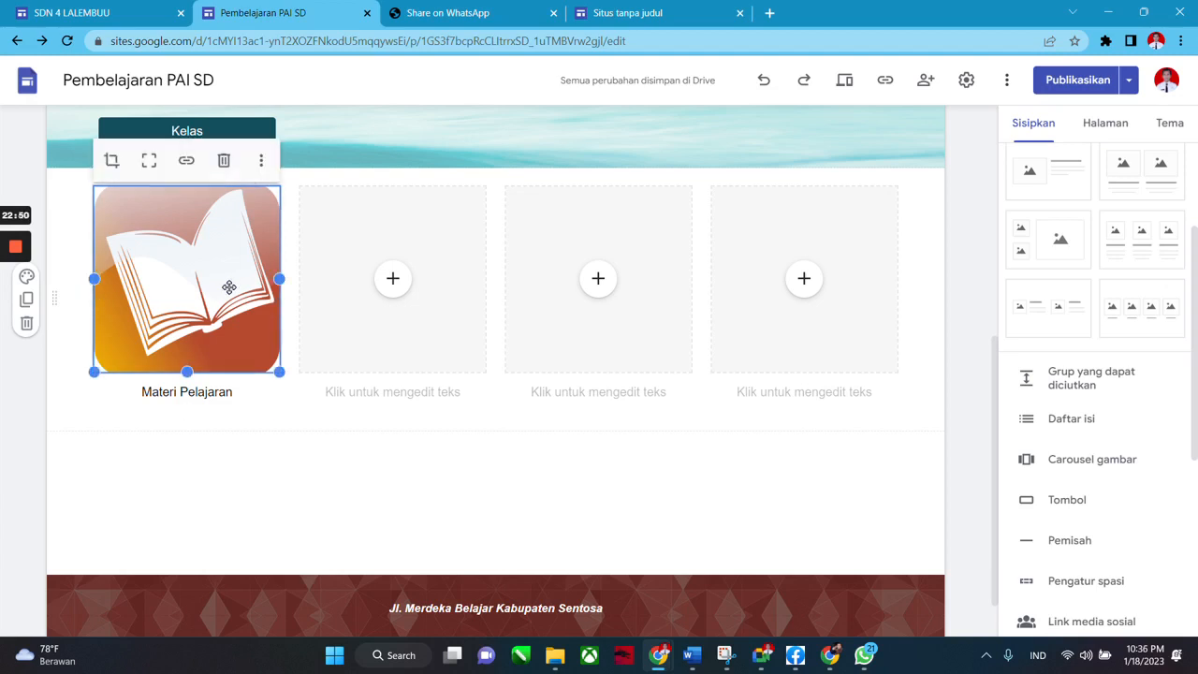
# Link the book image to the Materi Pelajaran page from Situs ini.
pyautogui.click(188, 162)
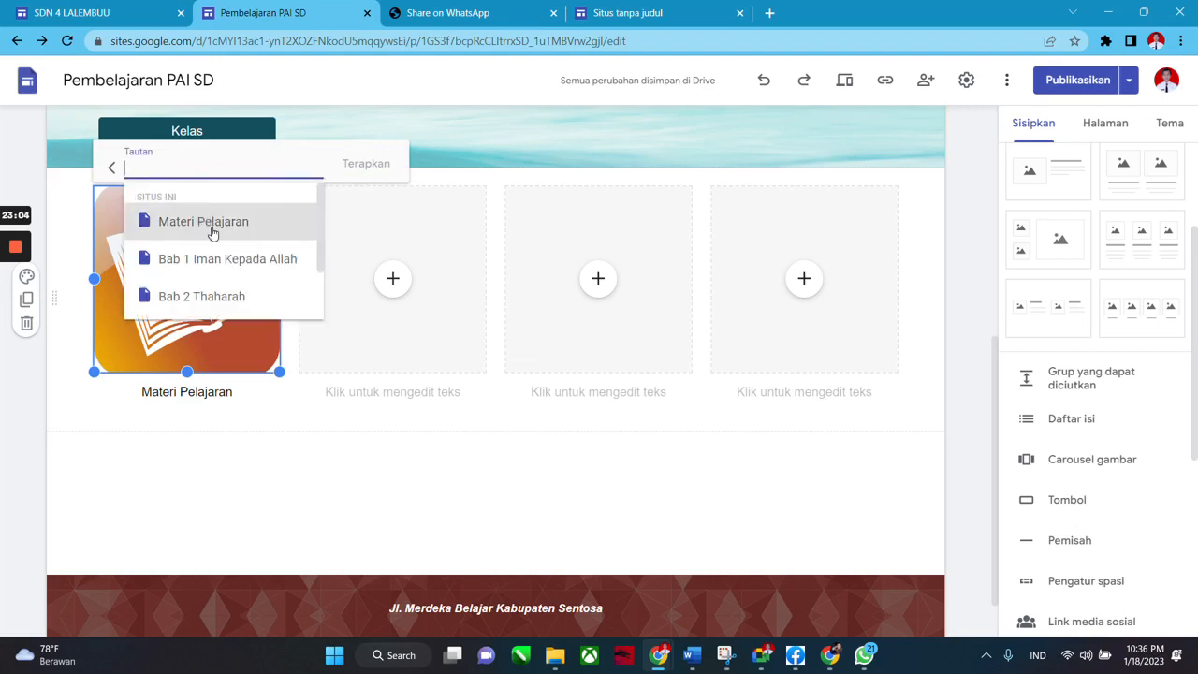
pyautogui.click(213, 228)
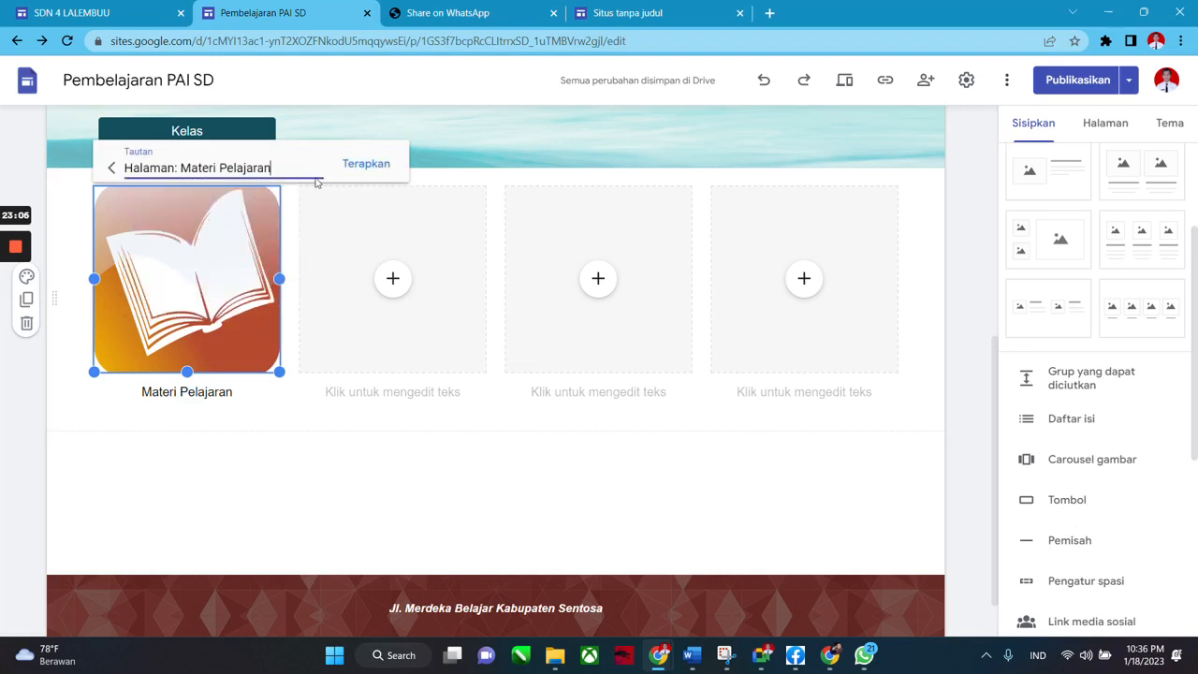
pyautogui.click(367, 165)
pyautogui.click(572, 470)
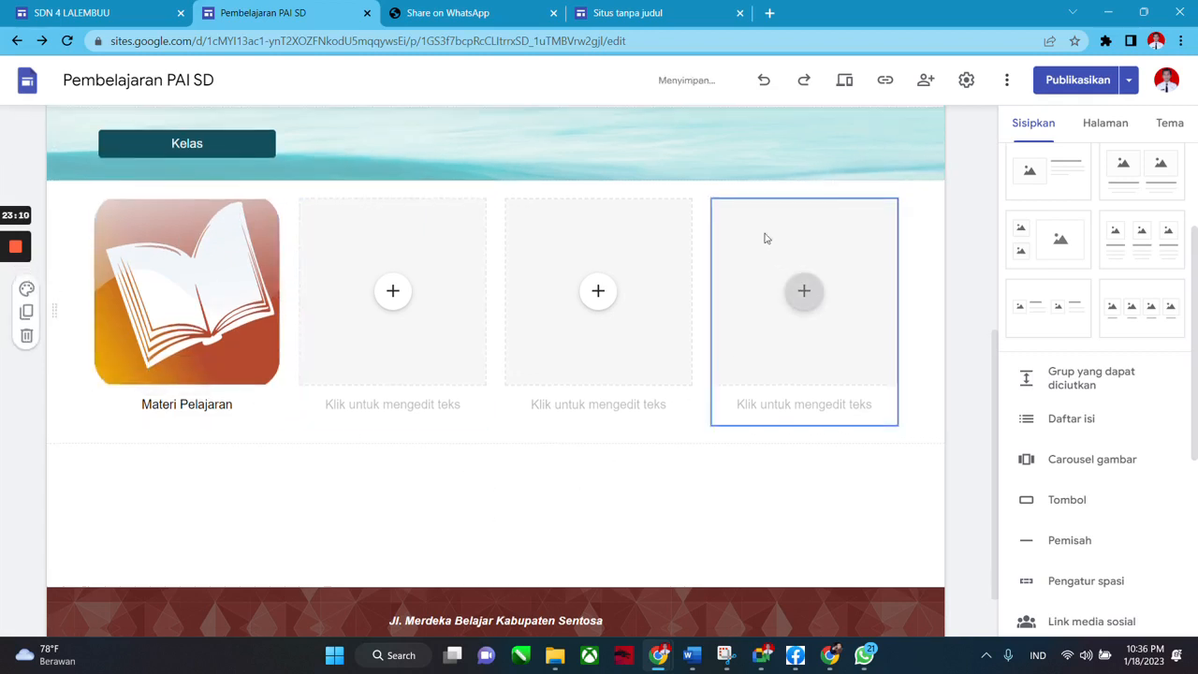
pyautogui.scroll(5, 749, 254)
pyautogui.scroll(-3, 561, 290)
pyautogui.scroll(2, 690, 227)
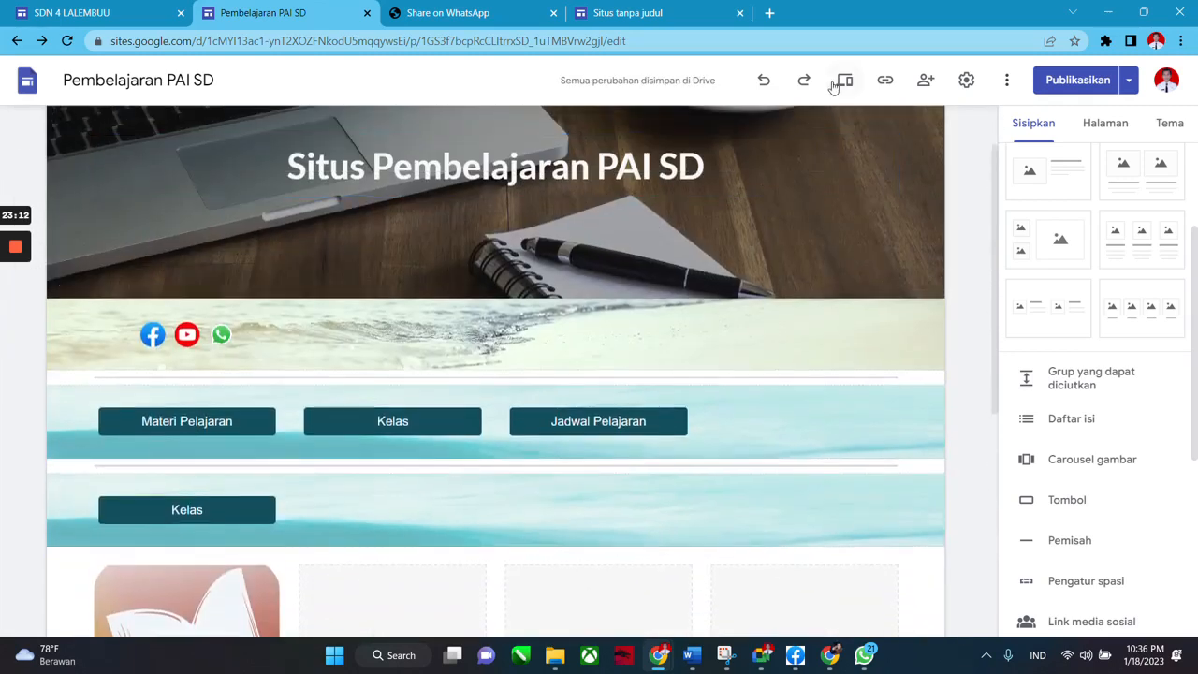
# Preview the site, confirm the book card opens Materi Pelajaran, and exit preview.
pyautogui.click(840, 83)
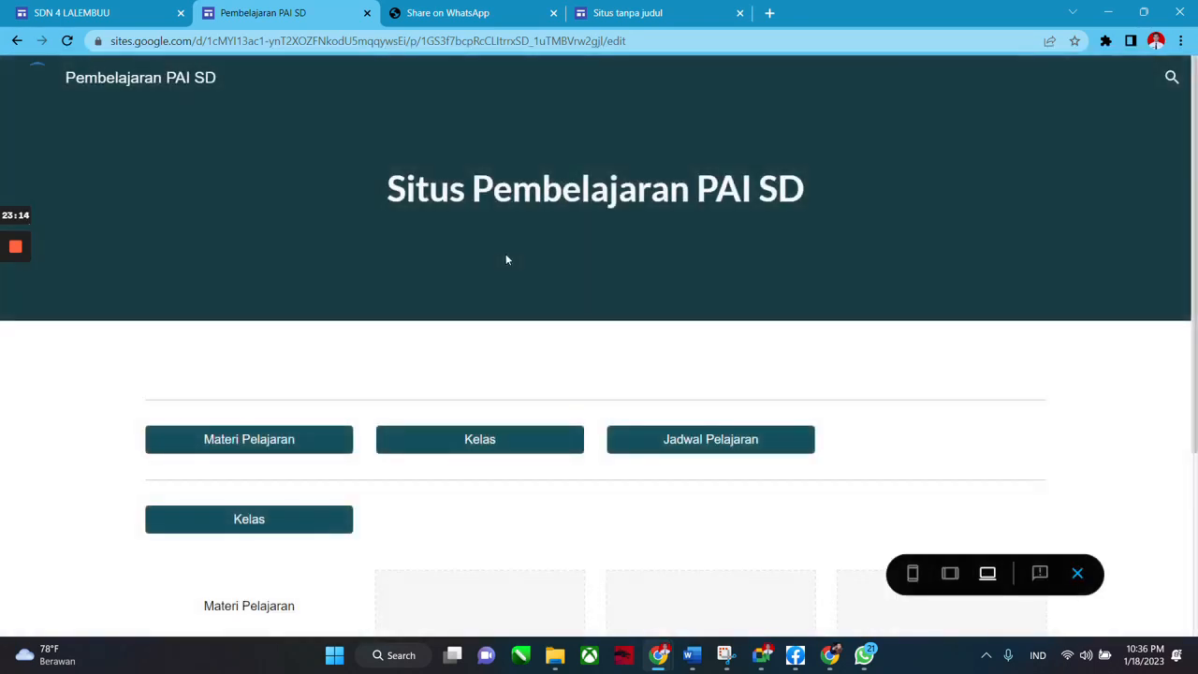
pyautogui.scroll(-3, 470, 288)
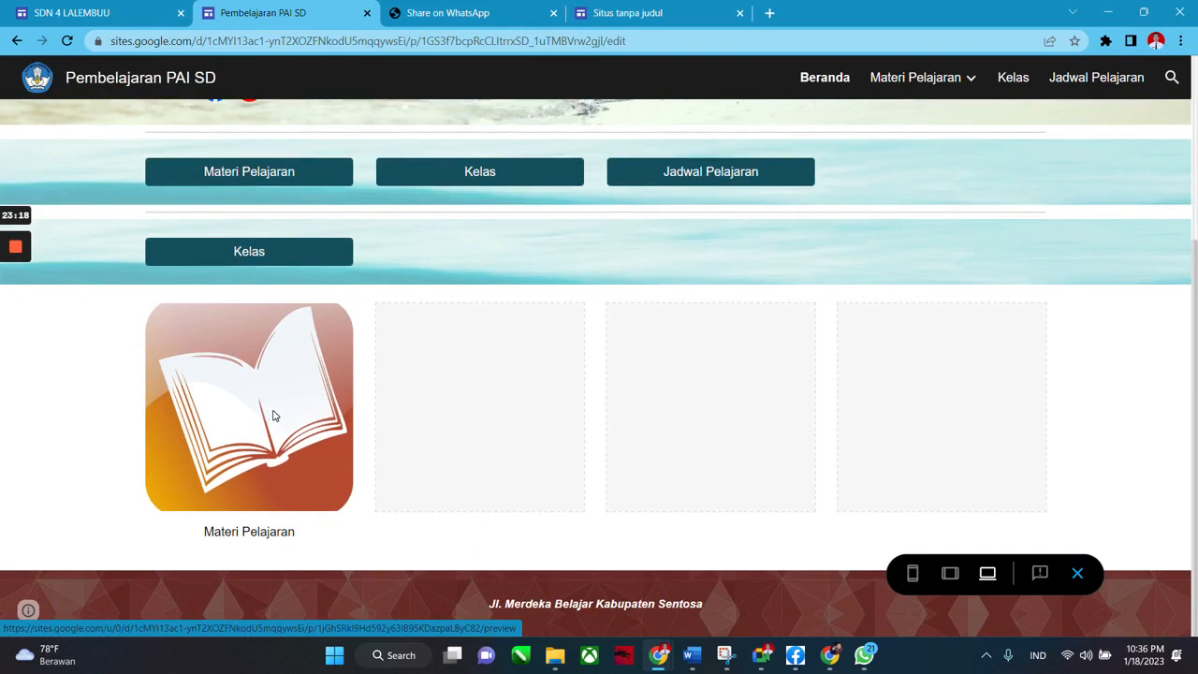
pyautogui.click(294, 398)
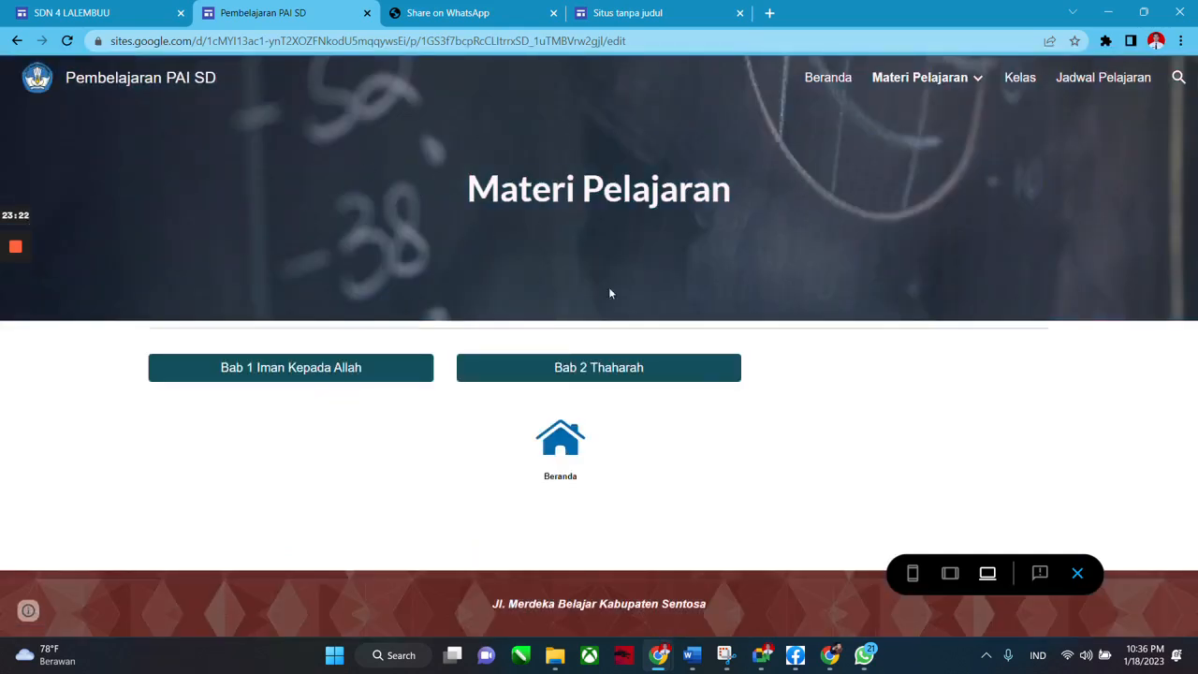
pyautogui.click(1078, 575)
# Reopen the Beranda page from the Halaman list and select the Materi Pelajaran card.
pyautogui.scroll(-3, 382, 451)
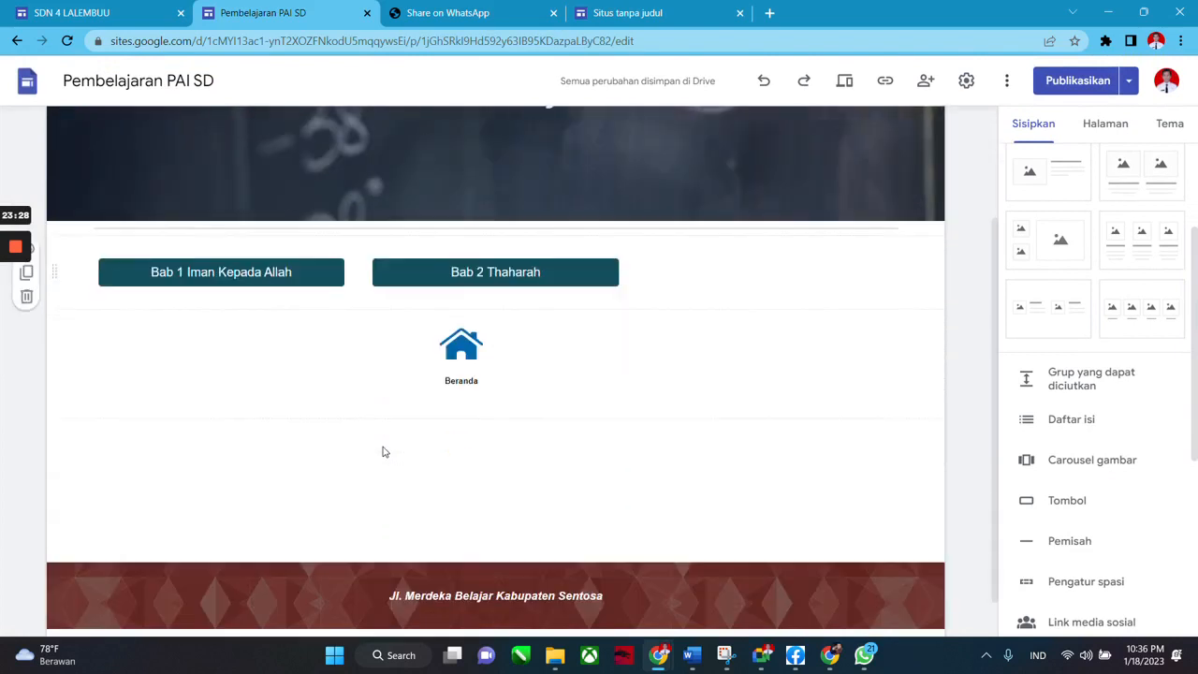
pyautogui.scroll(3, 679, 374)
pyautogui.click(1104, 128)
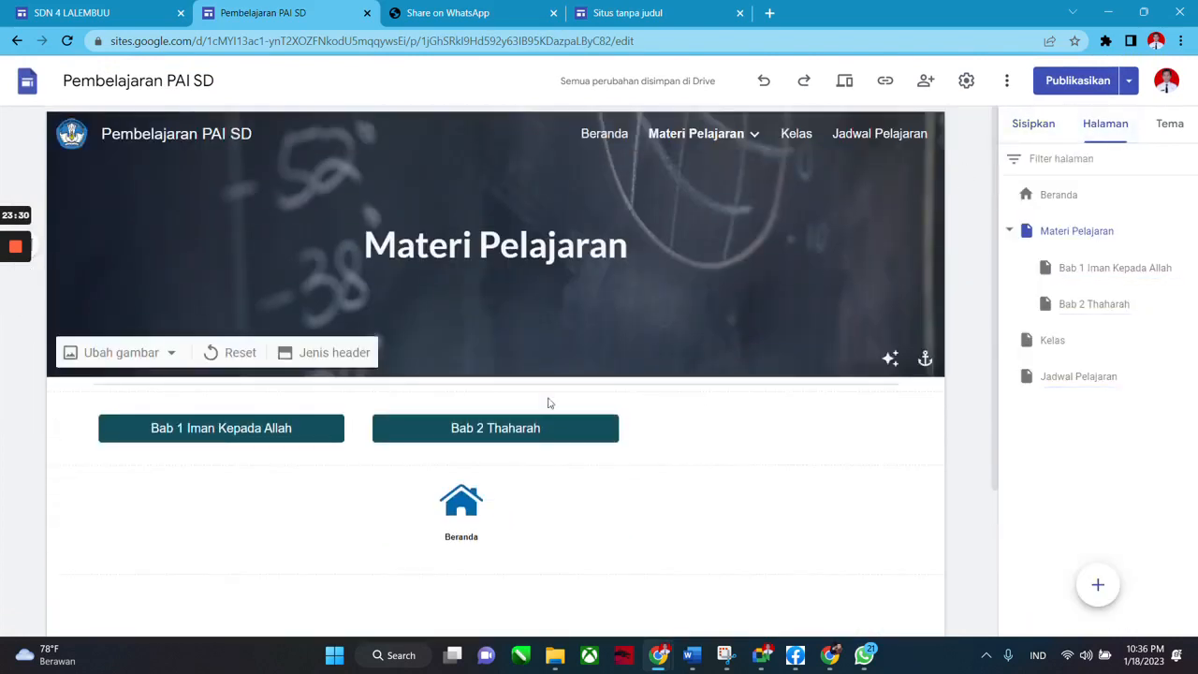
pyautogui.scroll(-2, 879, 217)
pyautogui.scroll(1, 548, 332)
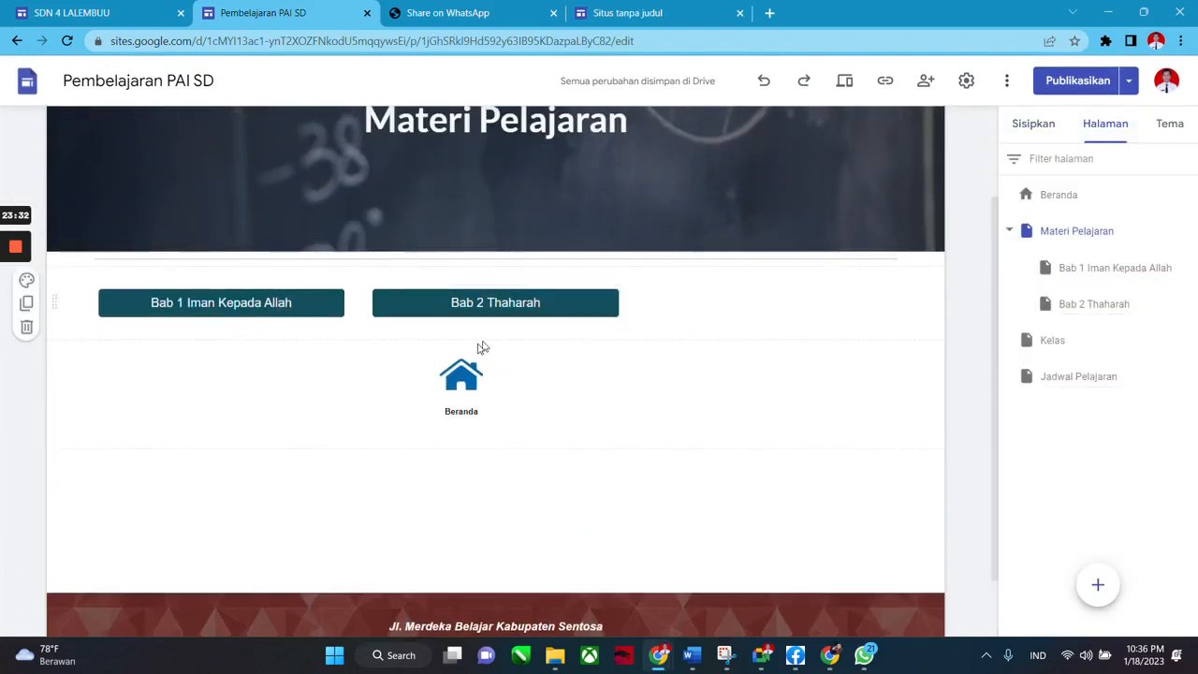
pyautogui.click(1031, 126)
pyautogui.click(1114, 129)
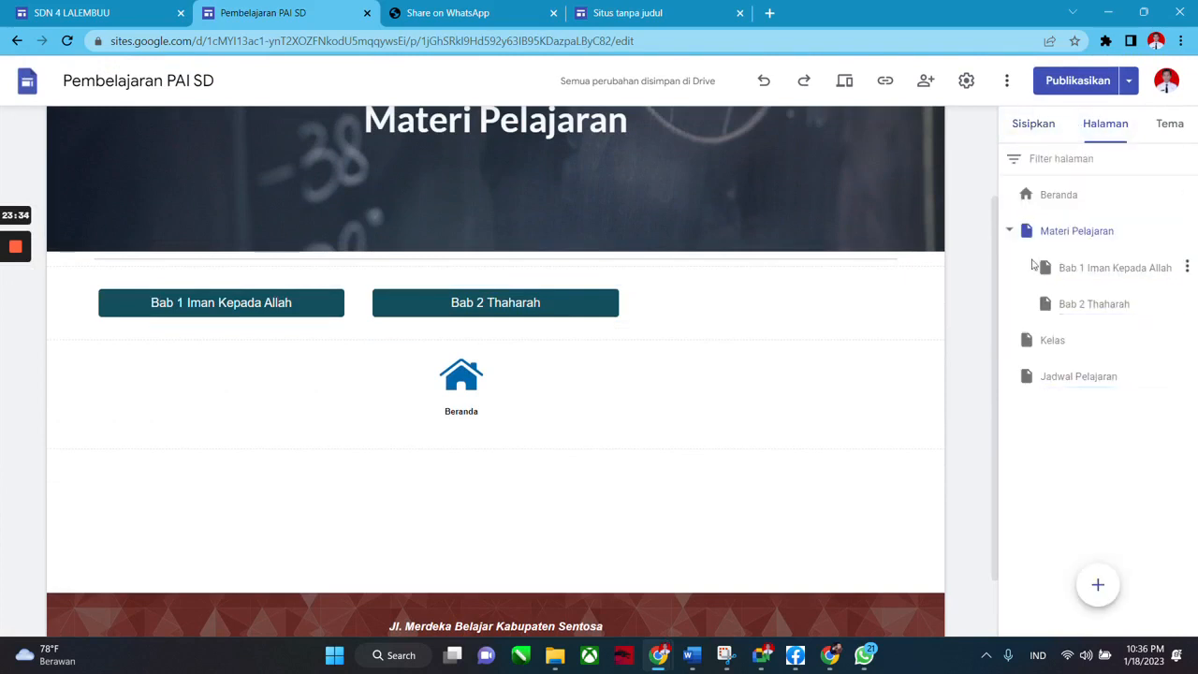
pyautogui.scroll(1, 1069, 201)
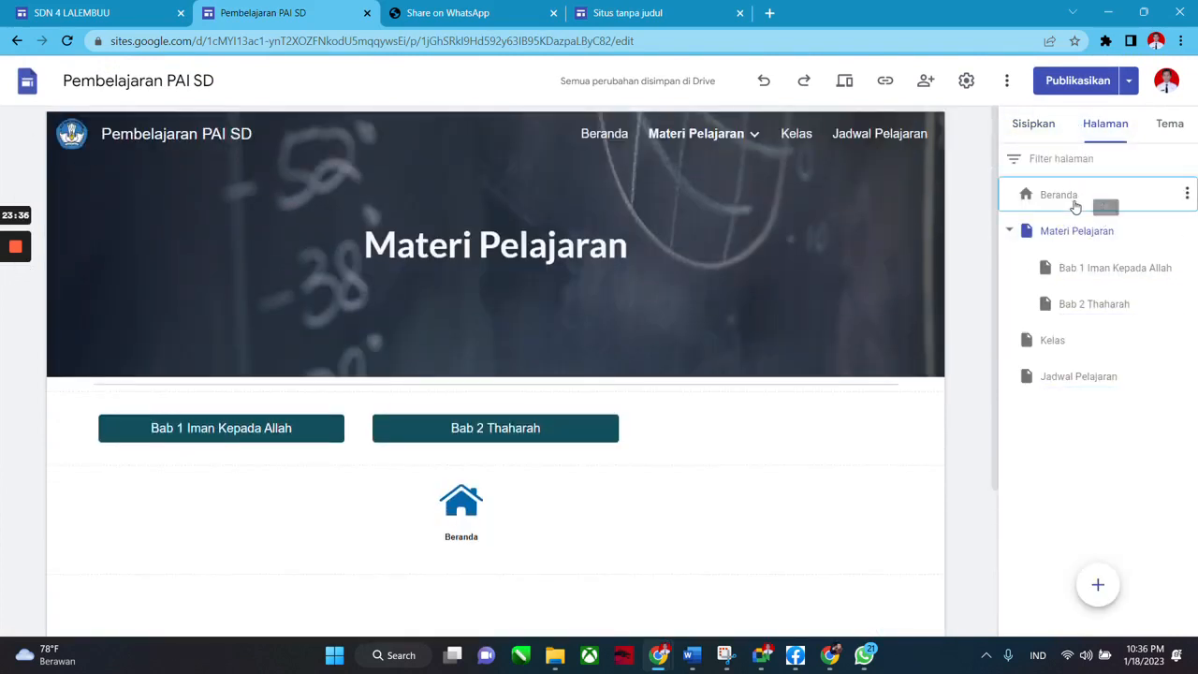
pyautogui.click(1074, 196)
pyautogui.scroll(-3, 259, 440)
pyautogui.click(227, 392)
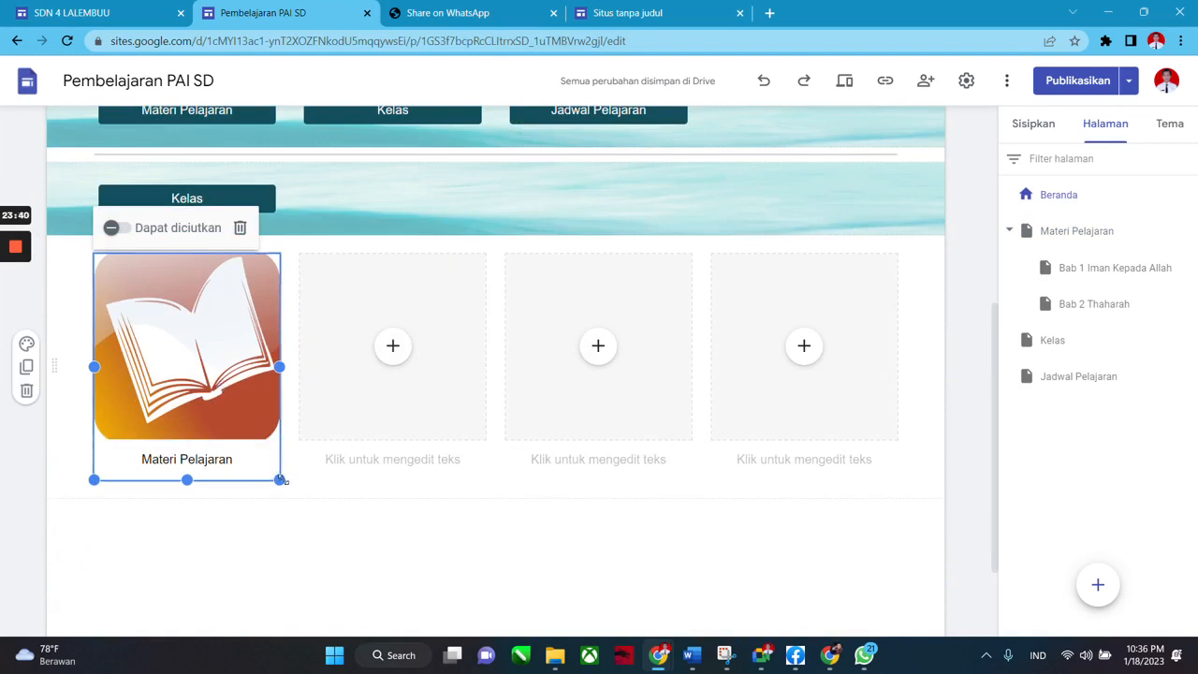
# Resize the Materi Pelajaran book card with its corner and bottom handles to adjust its size.
pyautogui.click(342, 546)
pyautogui.click(208, 399)
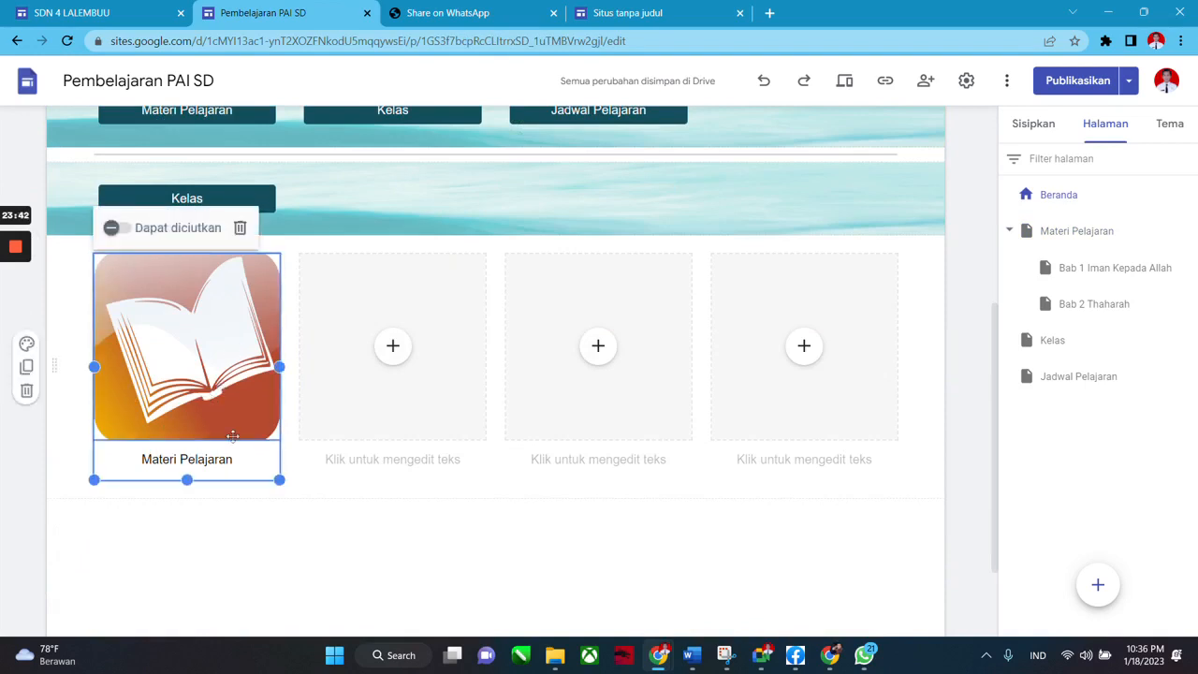
pyautogui.moveTo(281, 481); pyautogui.dragTo(192, 428)
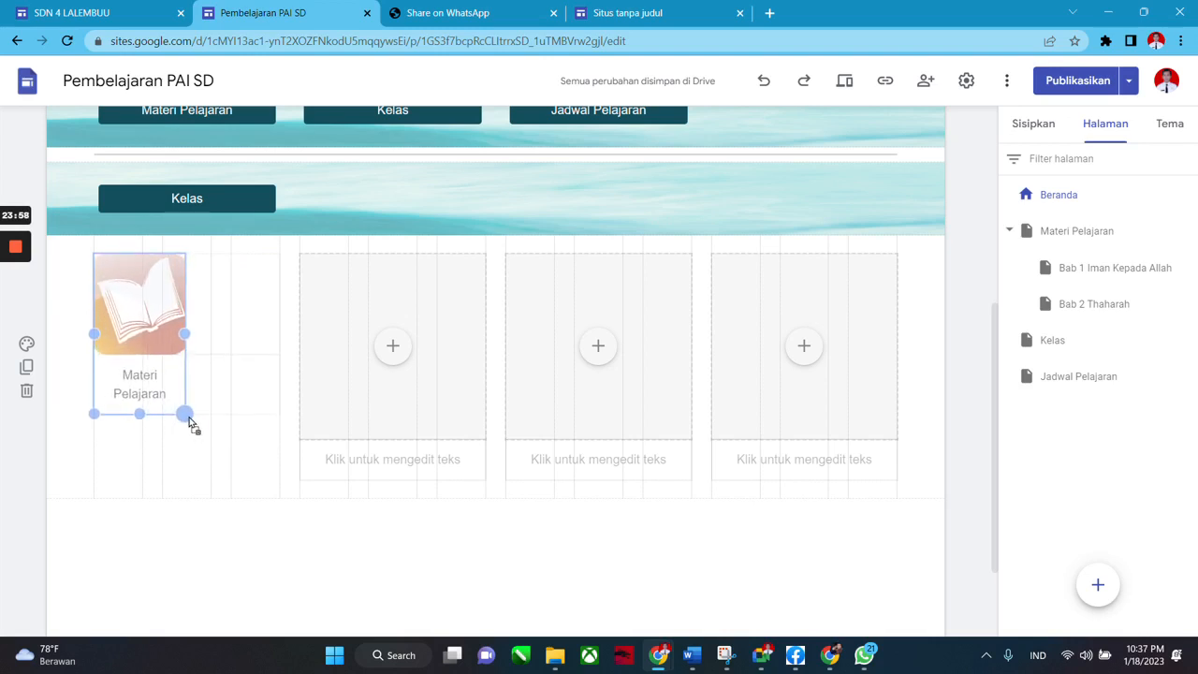
pyautogui.moveTo(225, 368); pyautogui.dragTo(225, 368)
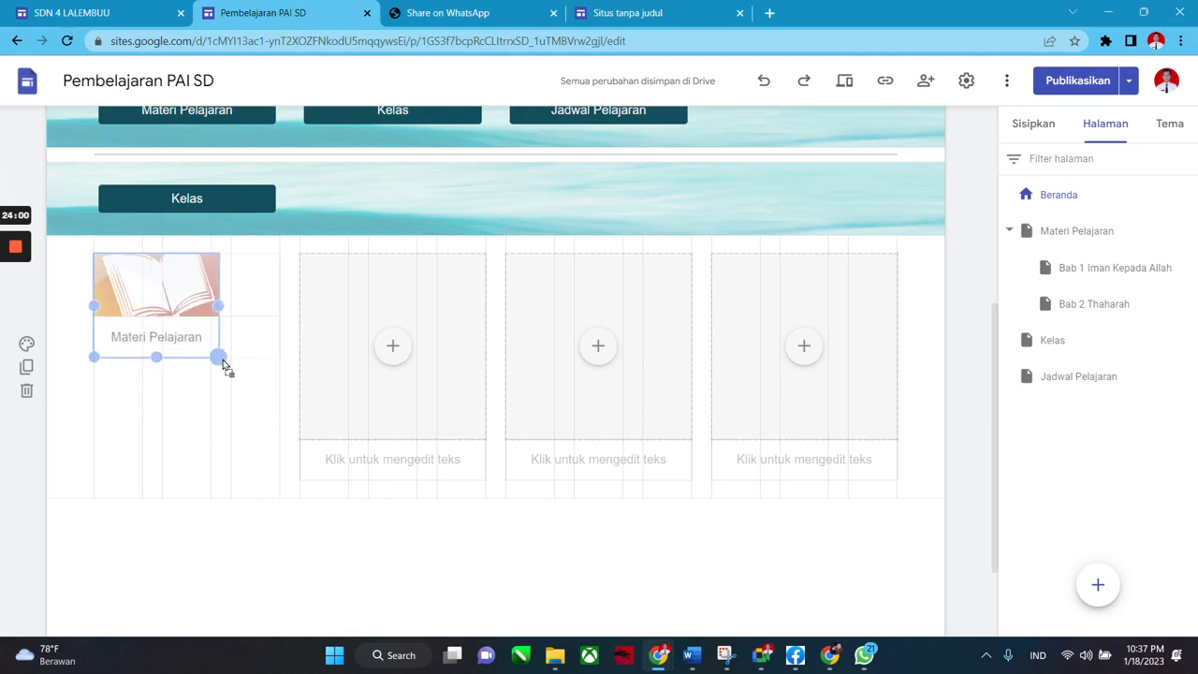
pyautogui.moveTo(224, 437); pyautogui.dragTo(225, 431)
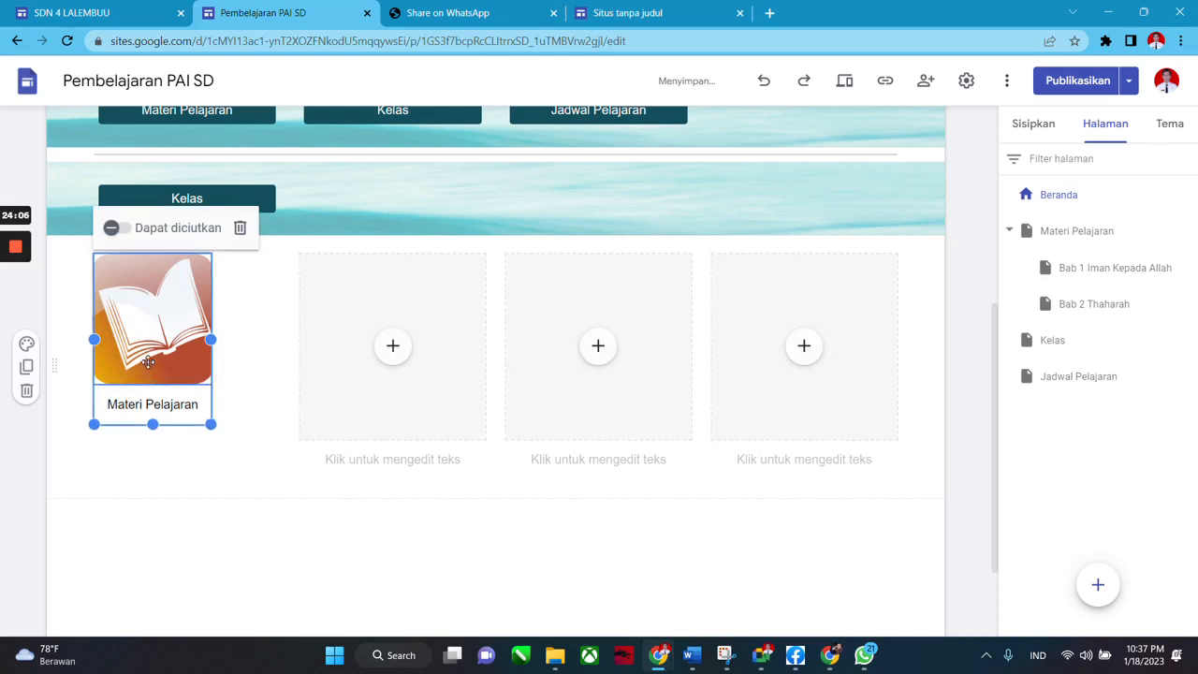
pyautogui.click(123, 469)
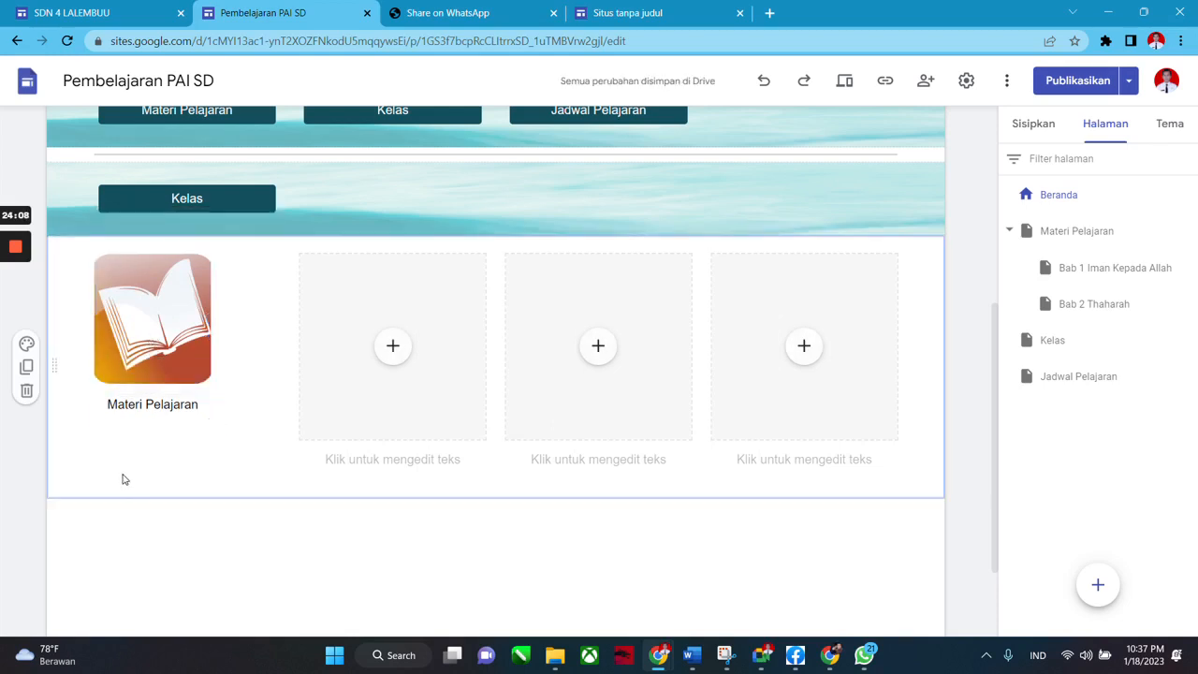
pyautogui.click(131, 363)
pyautogui.moveTo(153, 425)
pyautogui.mouseDown()
pyautogui.moveTo(155, 438)
pyautogui.moveTo(164, 430)
pyautogui.mouseUp()
pyautogui.click(185, 485)
pyautogui.click(188, 352)
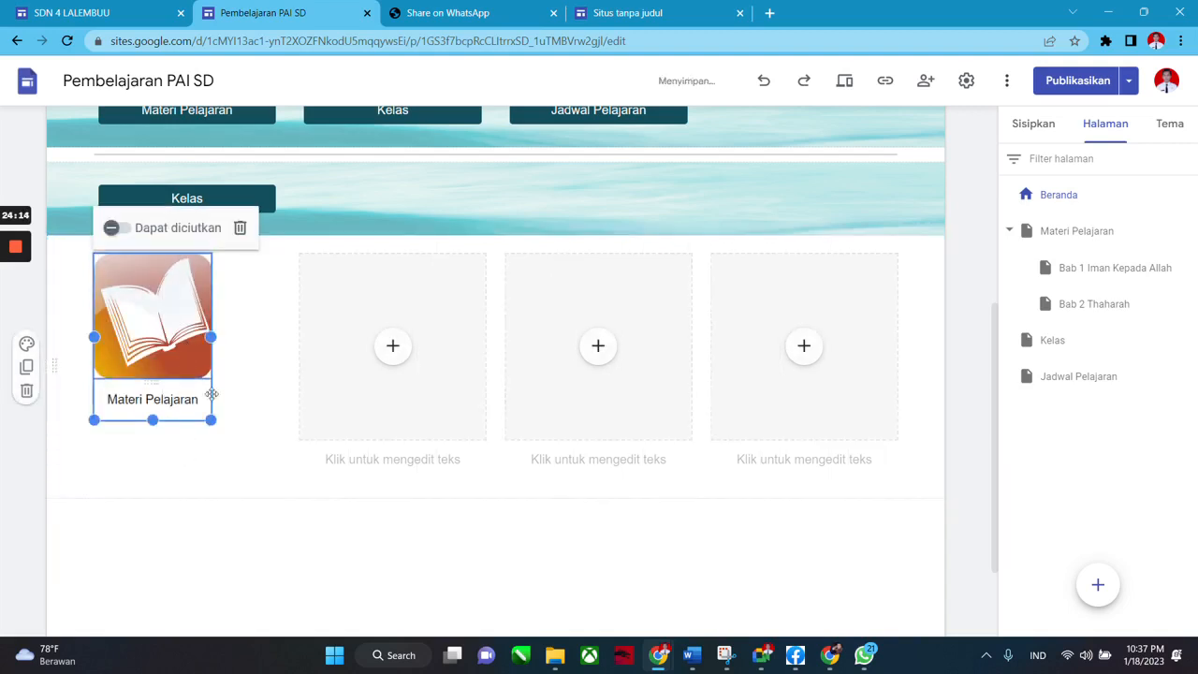
pyautogui.click(289, 496)
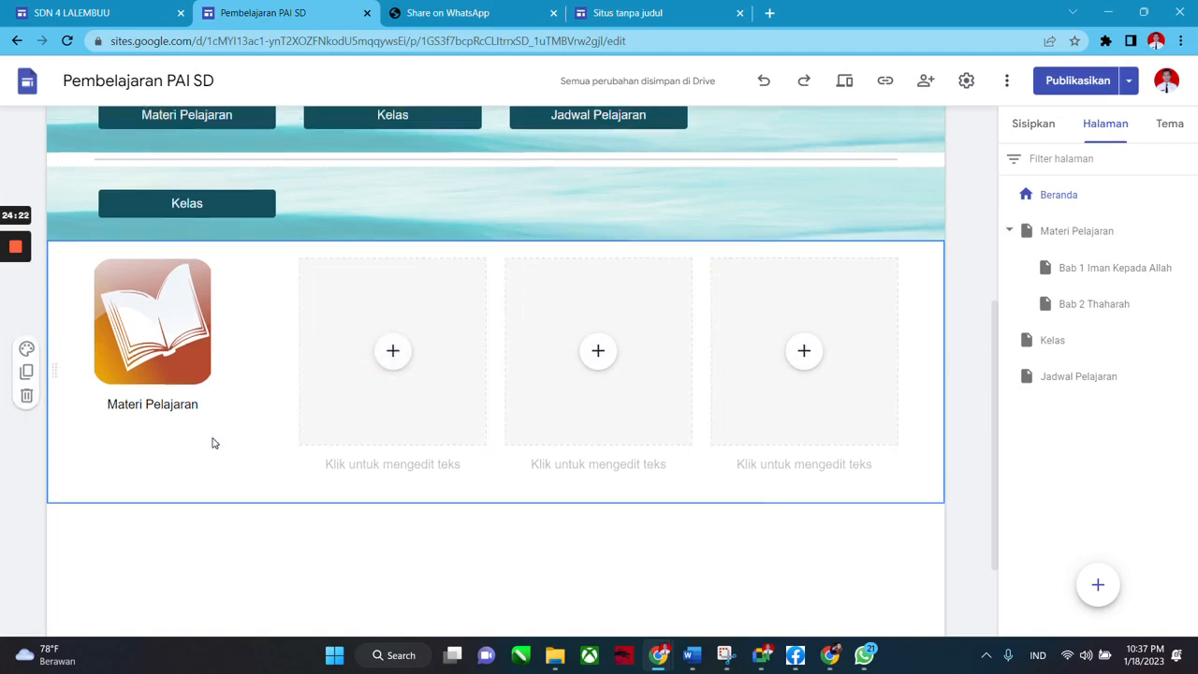
# Delete the Materi Pelajaran, Kelas and Jadwal Pelajaran button row section using its trash icon.
pyautogui.scroll(2, 215, 445)
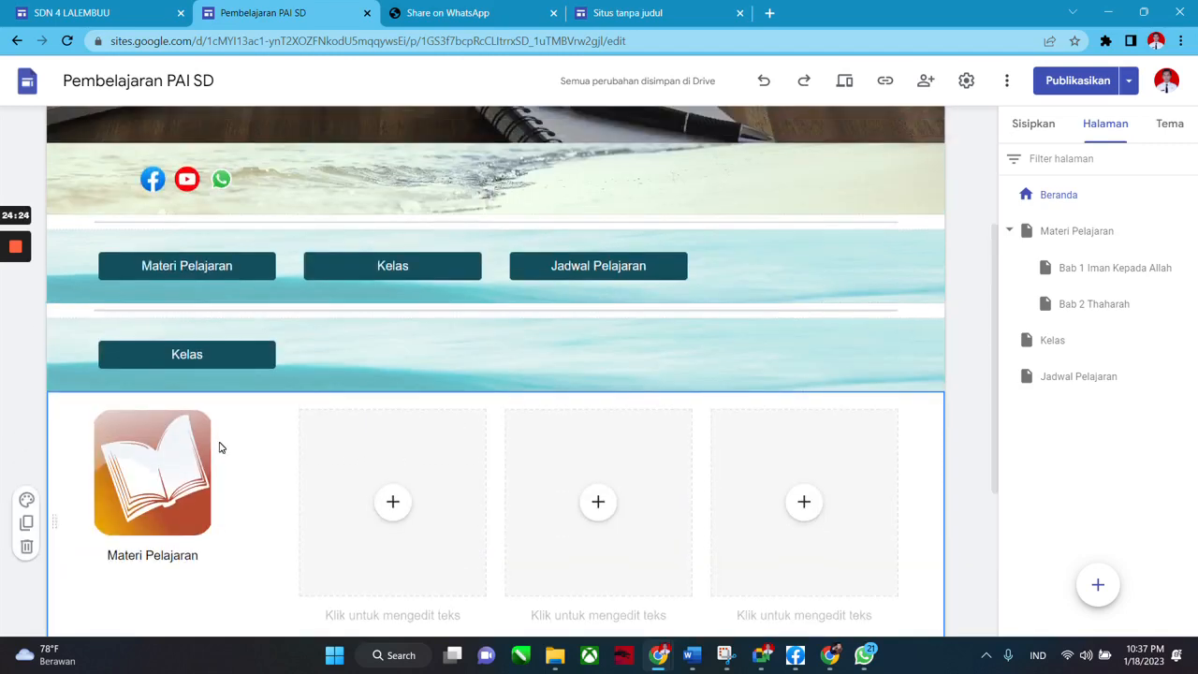
pyautogui.scroll(-2, 262, 485)
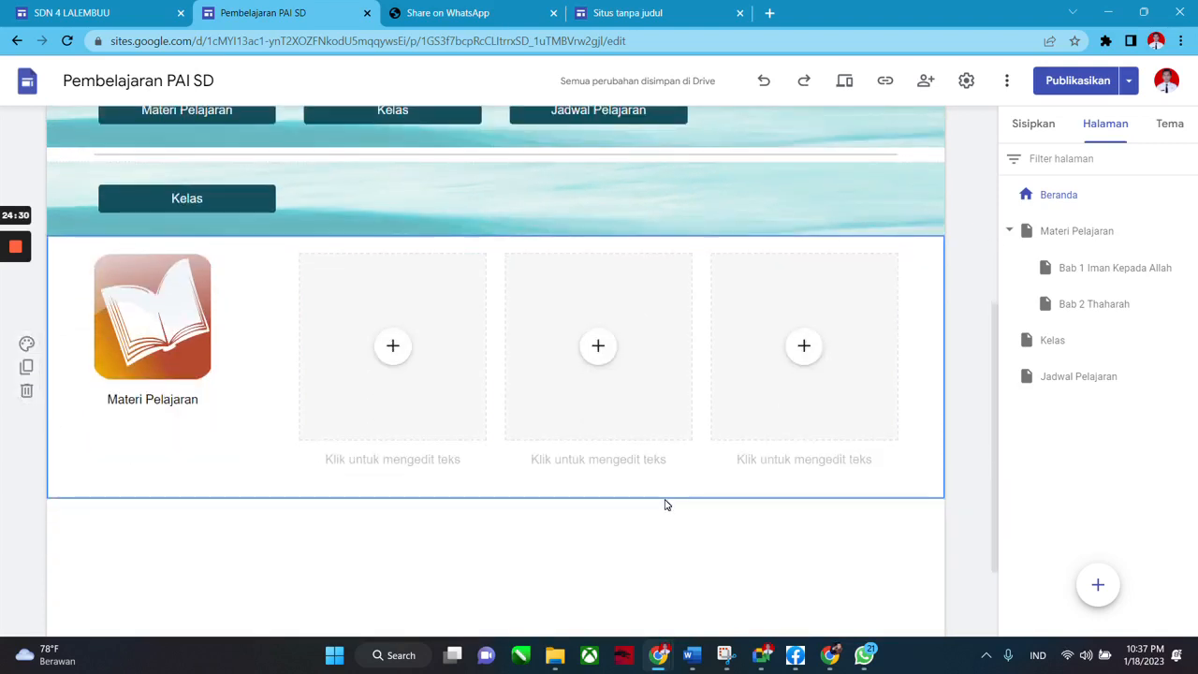
pyautogui.scroll(3, 321, 430)
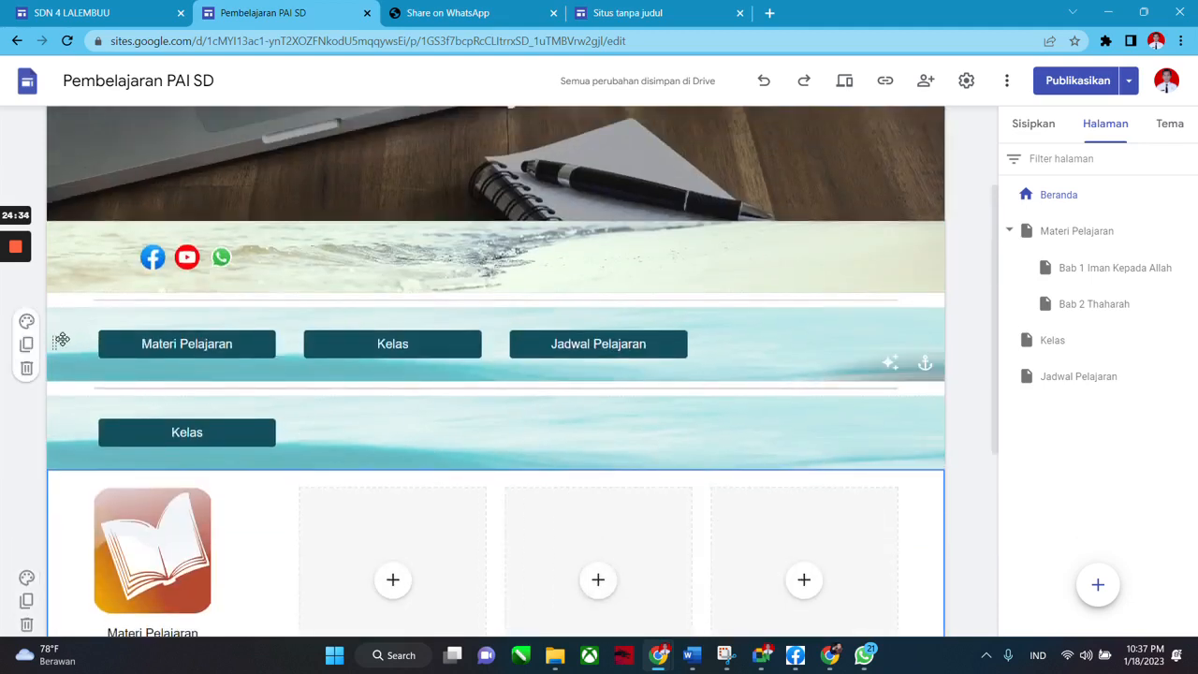
pyautogui.scroll(-1, 60, 340)
pyautogui.scroll(1, 66, 332)
pyautogui.moveTo(29, 343)
pyautogui.scroll(-3, 47, 341)
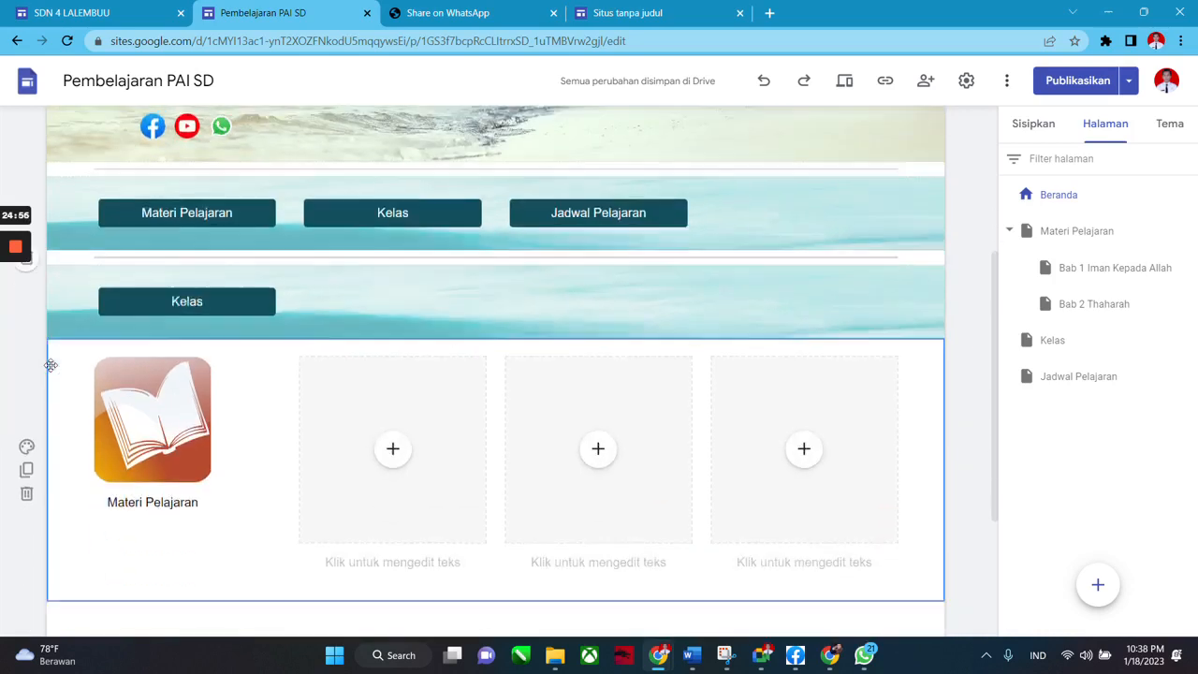
pyautogui.scroll(5, 54, 260)
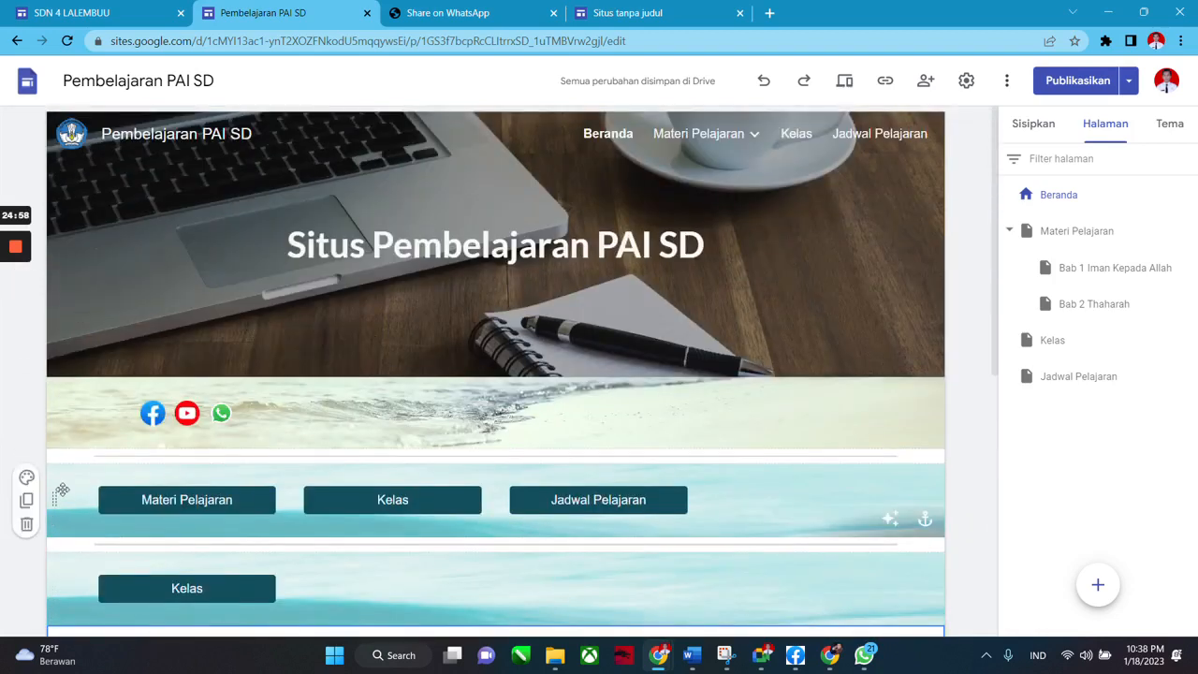
pyautogui.click(28, 525)
pyautogui.scroll(-3, 143, 411)
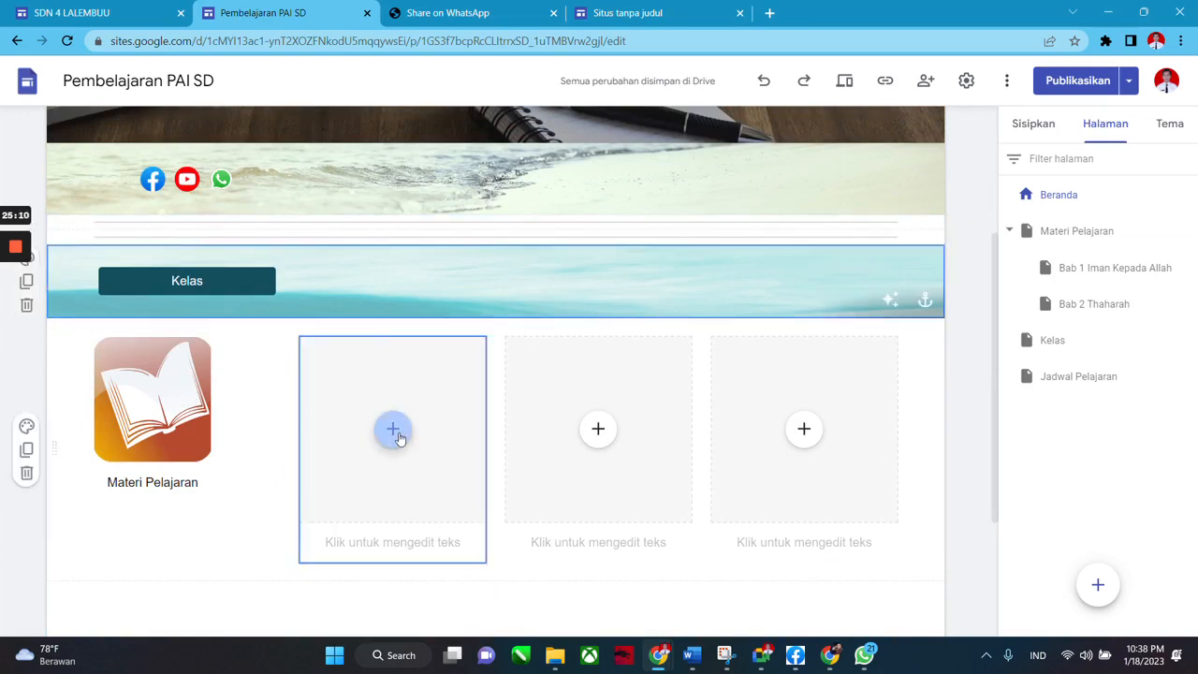
pyautogui.scroll(1, 561, 327)
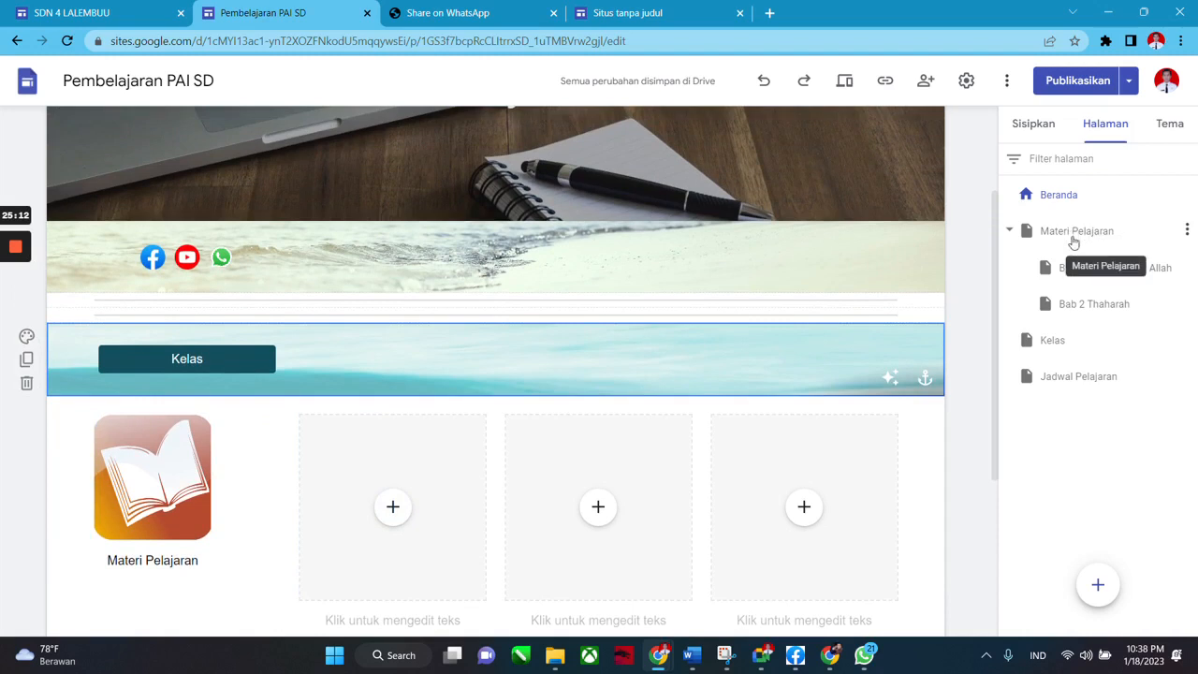
pyautogui.scroll(-1, 562, 422)
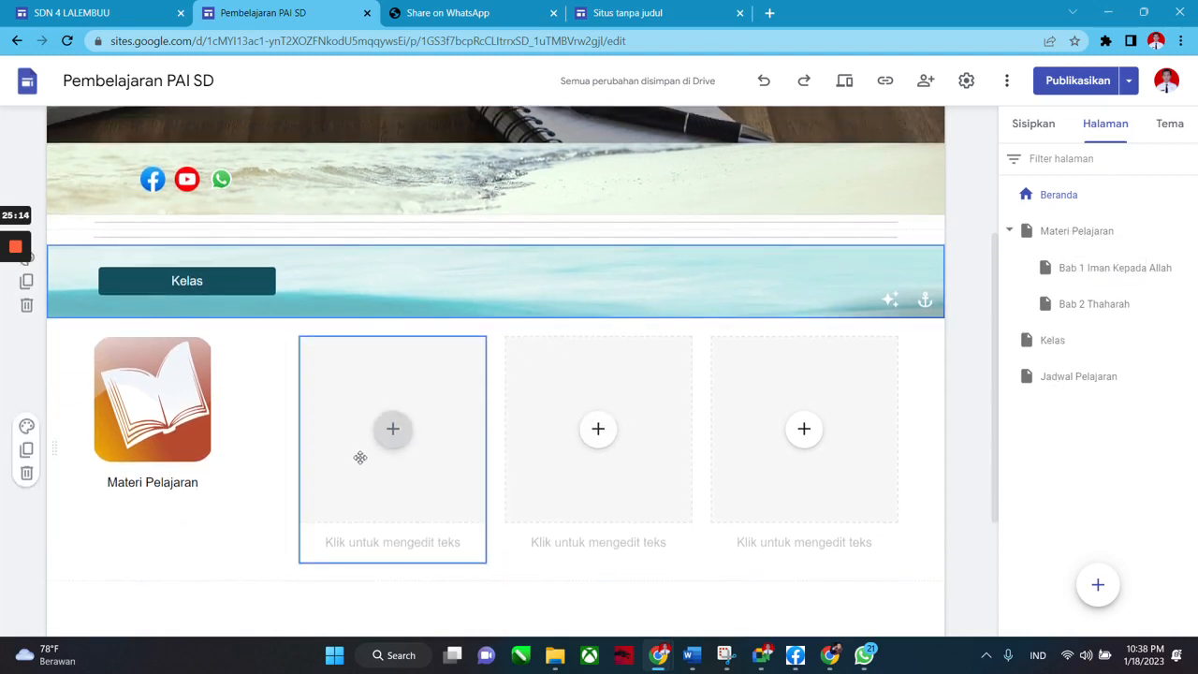
# Fill the empty card with the teacher-at-blackboard image from a 'kelas icon' Google image search.
pyautogui.click(392, 429)
pyautogui.click(454, 461)
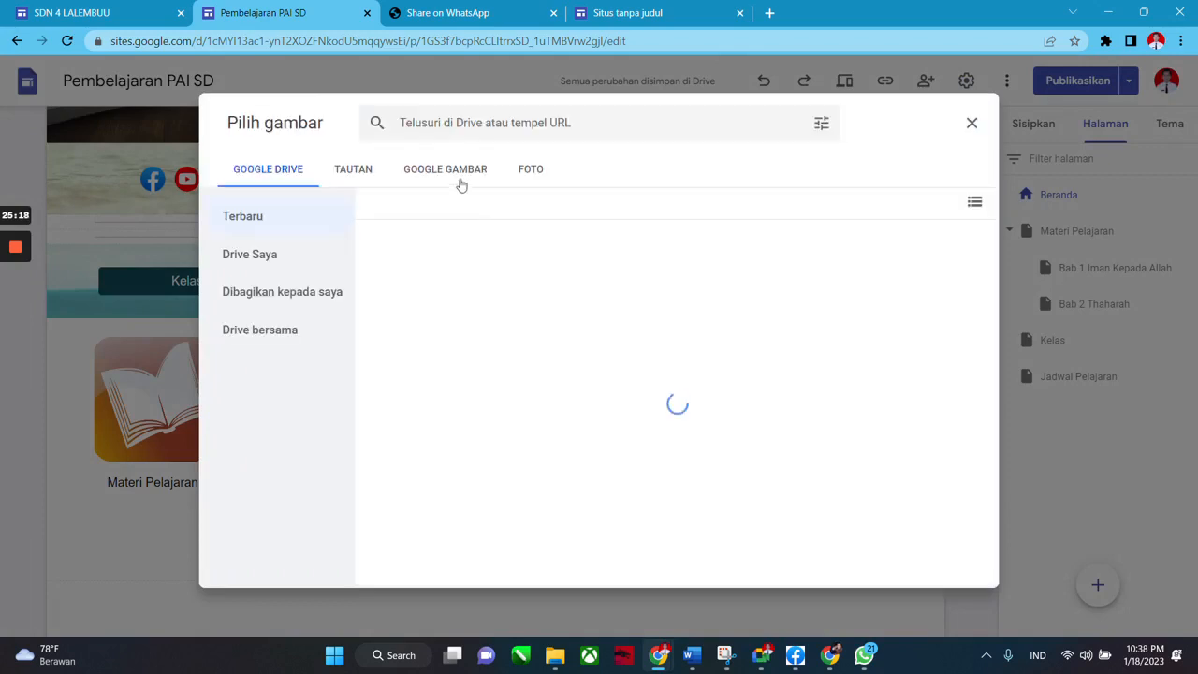
pyautogui.click(461, 183)
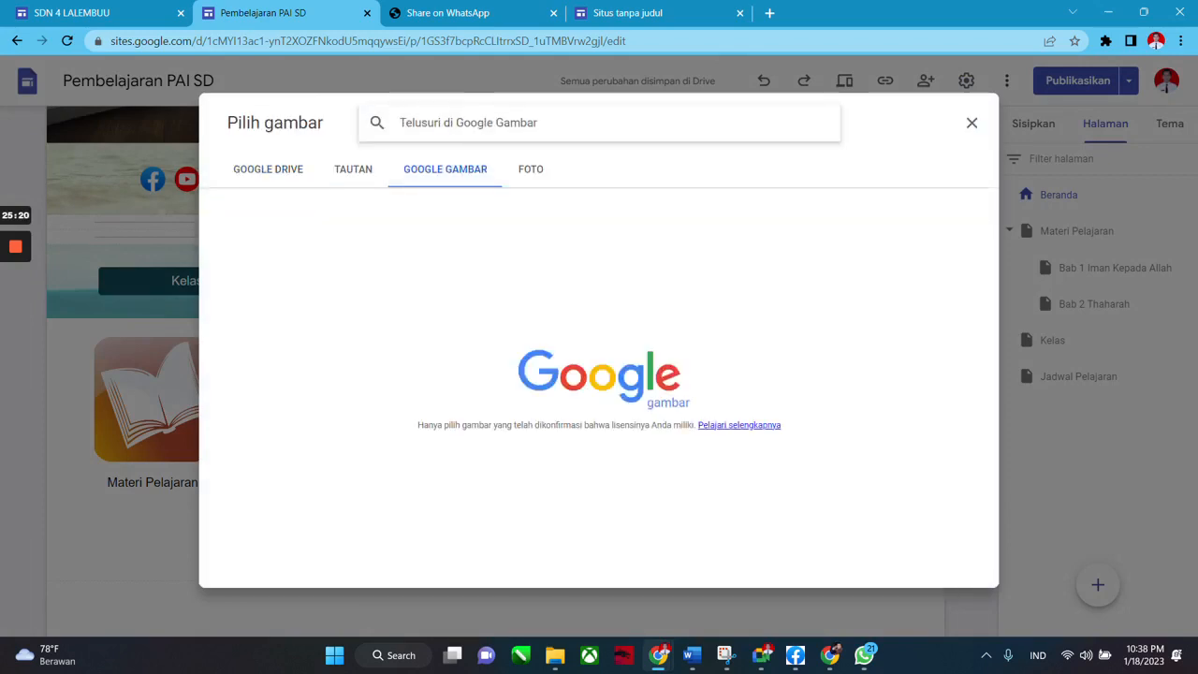
pyautogui.write('kelas icon')
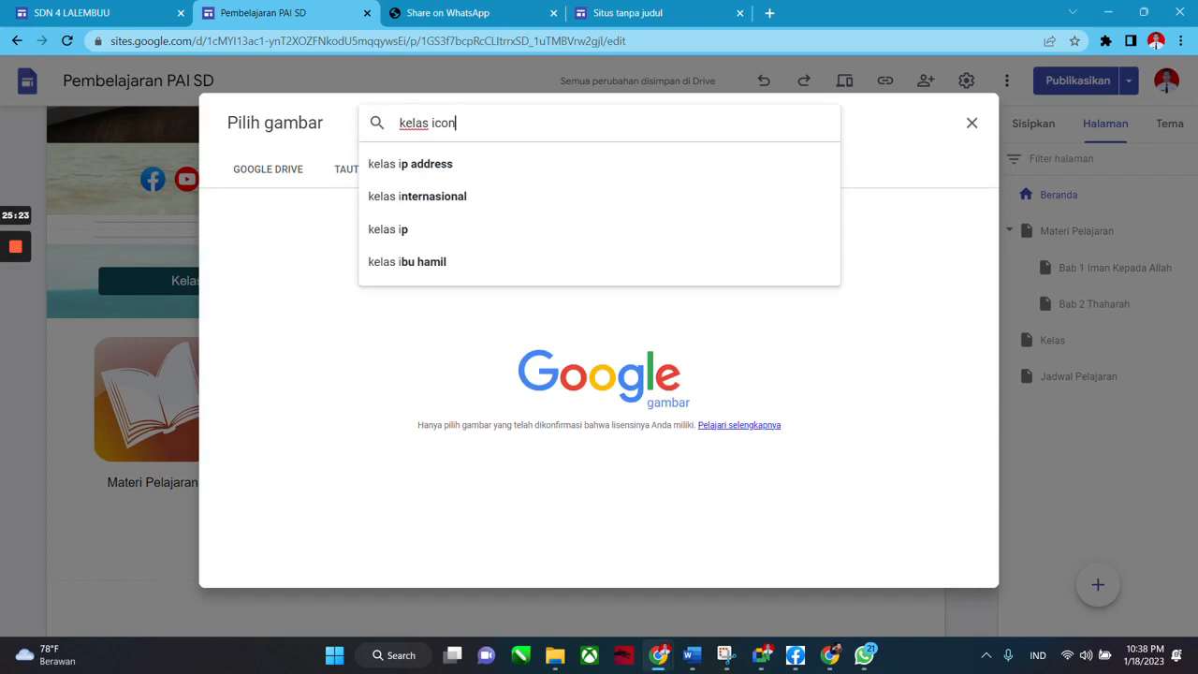
pyautogui.press('Return')
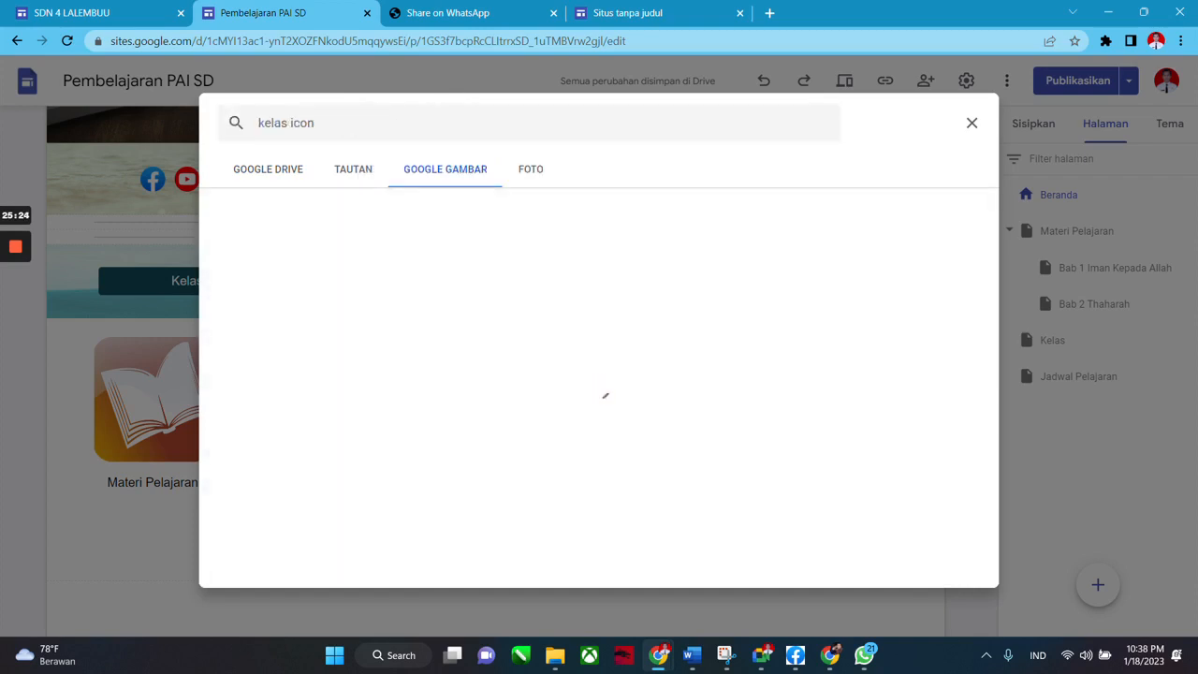
pyautogui.scroll(-1, 327, 219)
pyautogui.scroll(1, 327, 218)
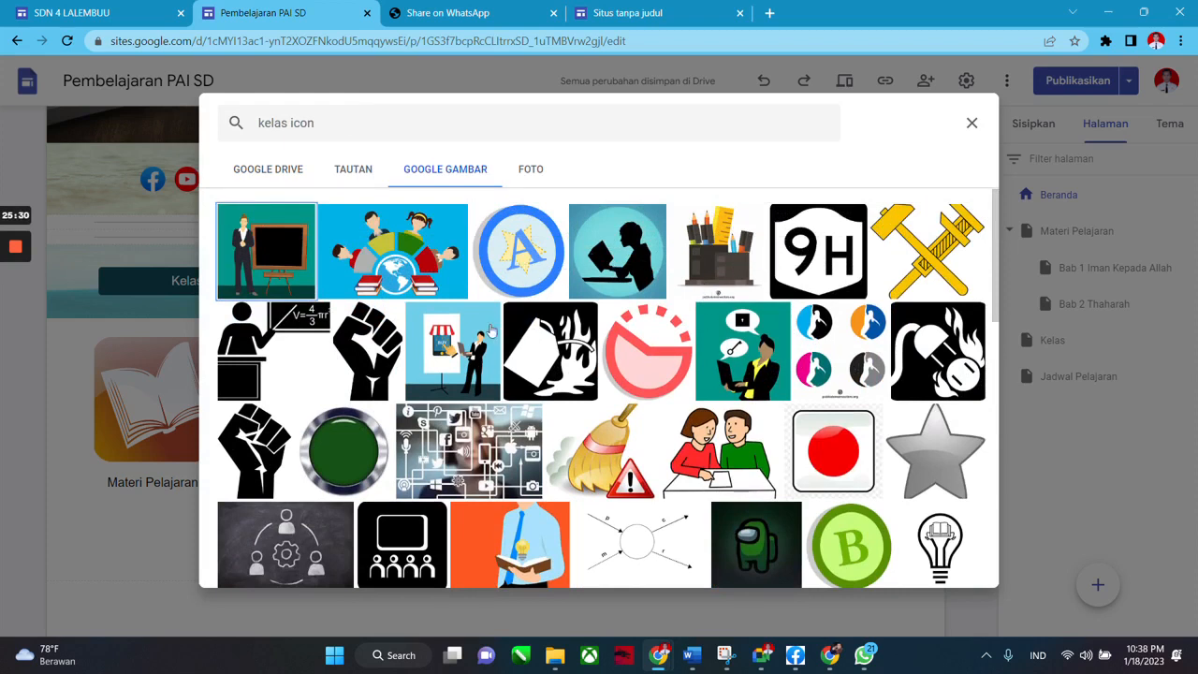
pyautogui.doubleClick(285, 255)
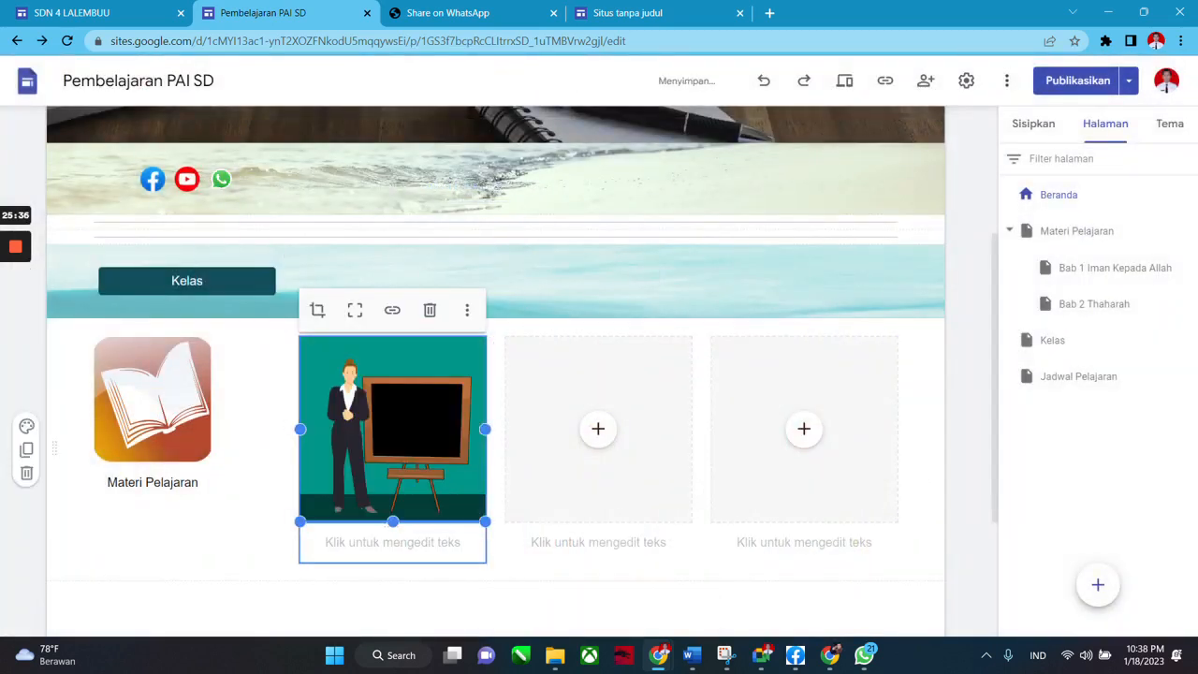
# Caption the teacher picture 'Kelas'.
pyautogui.click(472, 538)
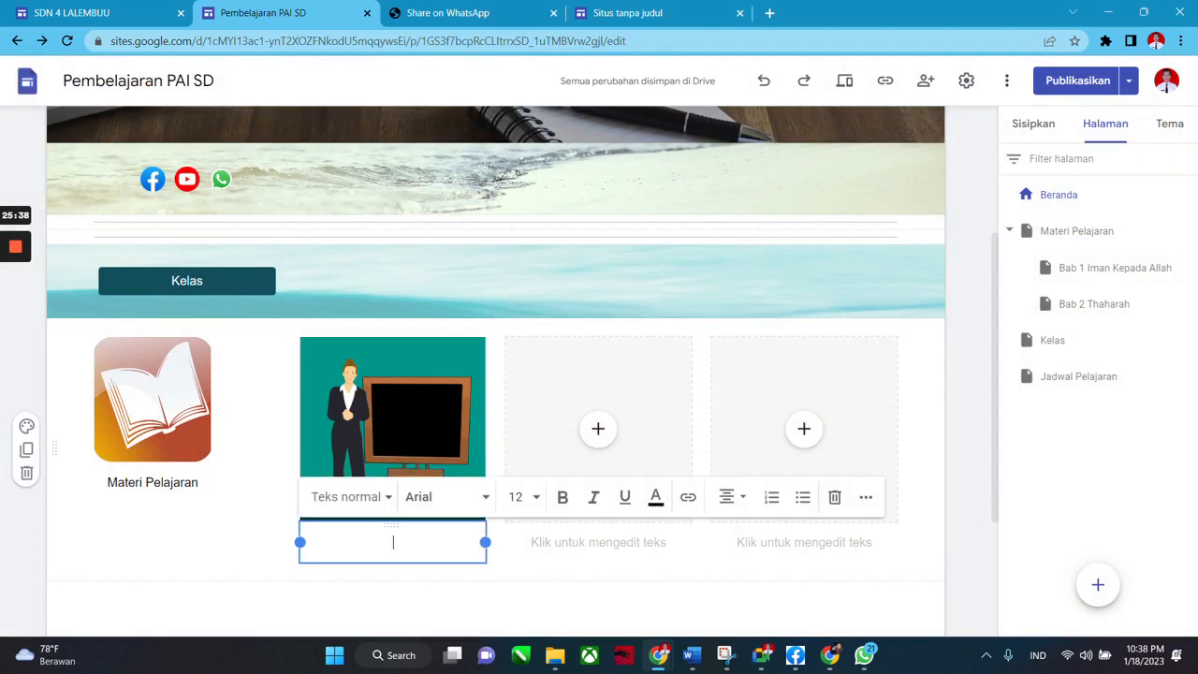
pyautogui.write('Kelas')
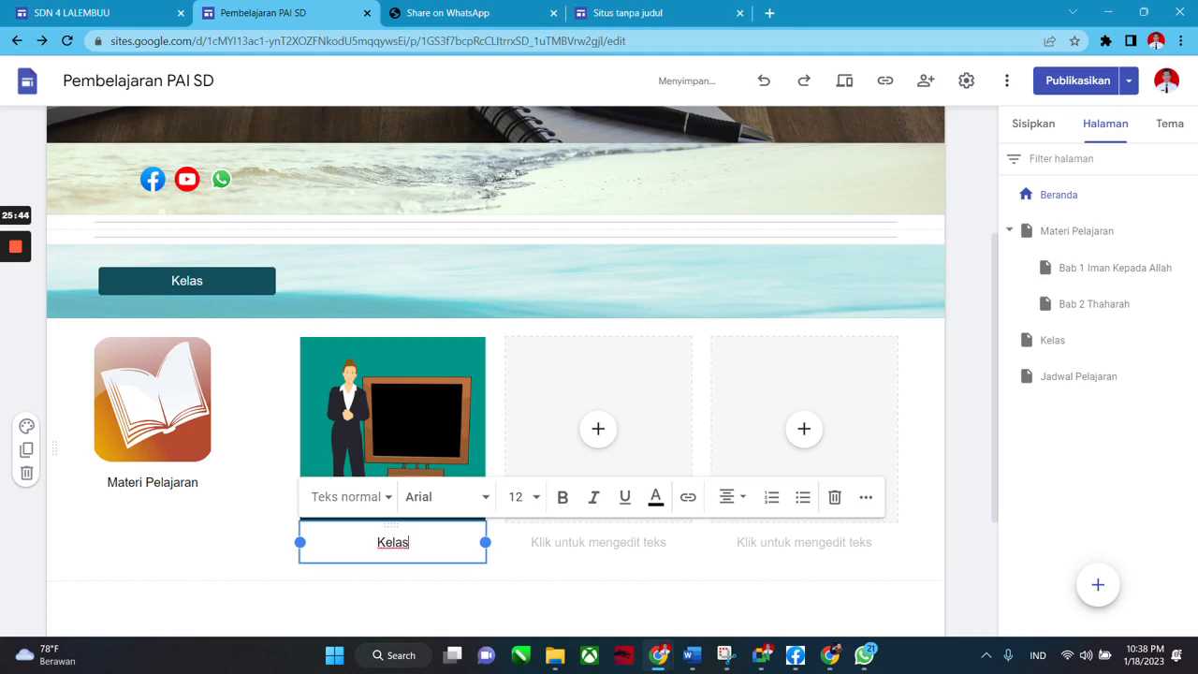
pyautogui.click(493, 583)
# Shrink the Kelas card smaller than the neighbouring empty placeholders.
pyautogui.moveTo(486, 564); pyautogui.dragTo(412, 501)
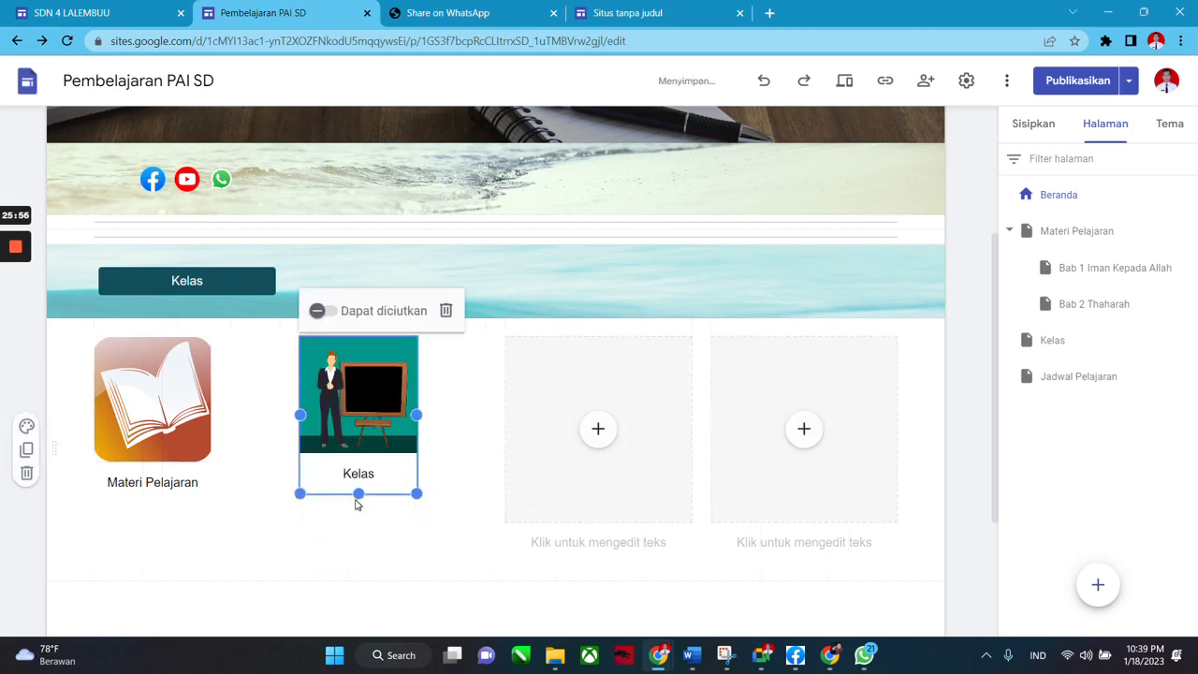
pyautogui.moveTo(356, 500); pyautogui.dragTo(358, 504)
pyautogui.click(371, 568)
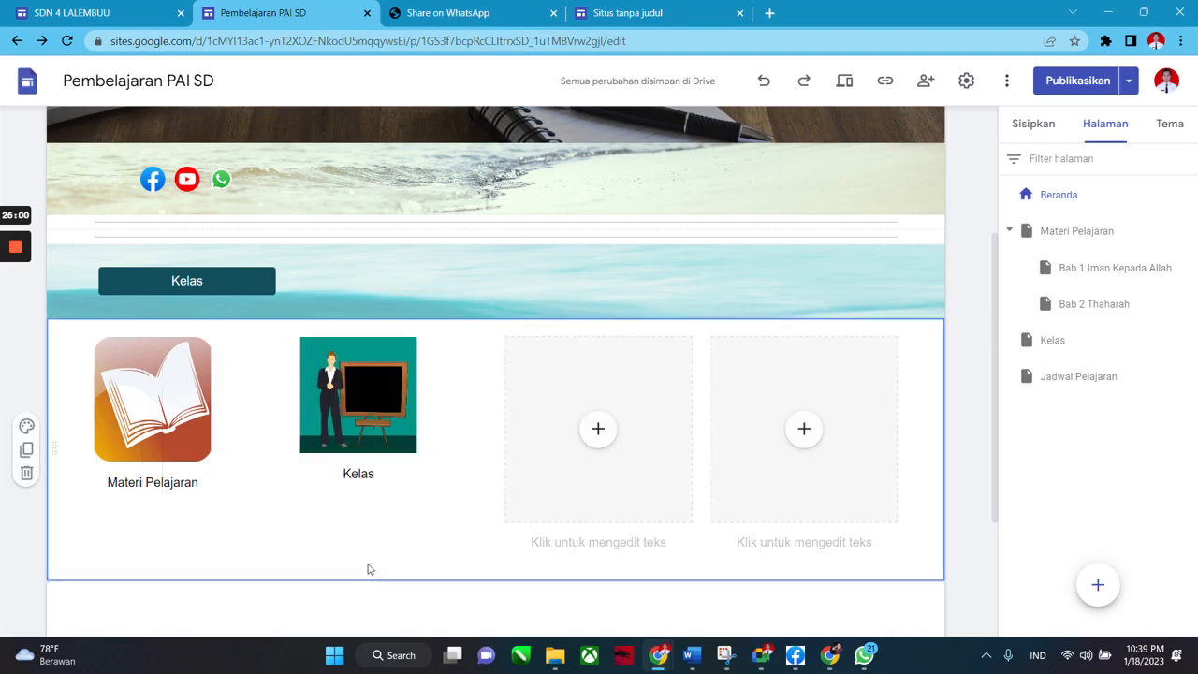
pyautogui.click(354, 421)
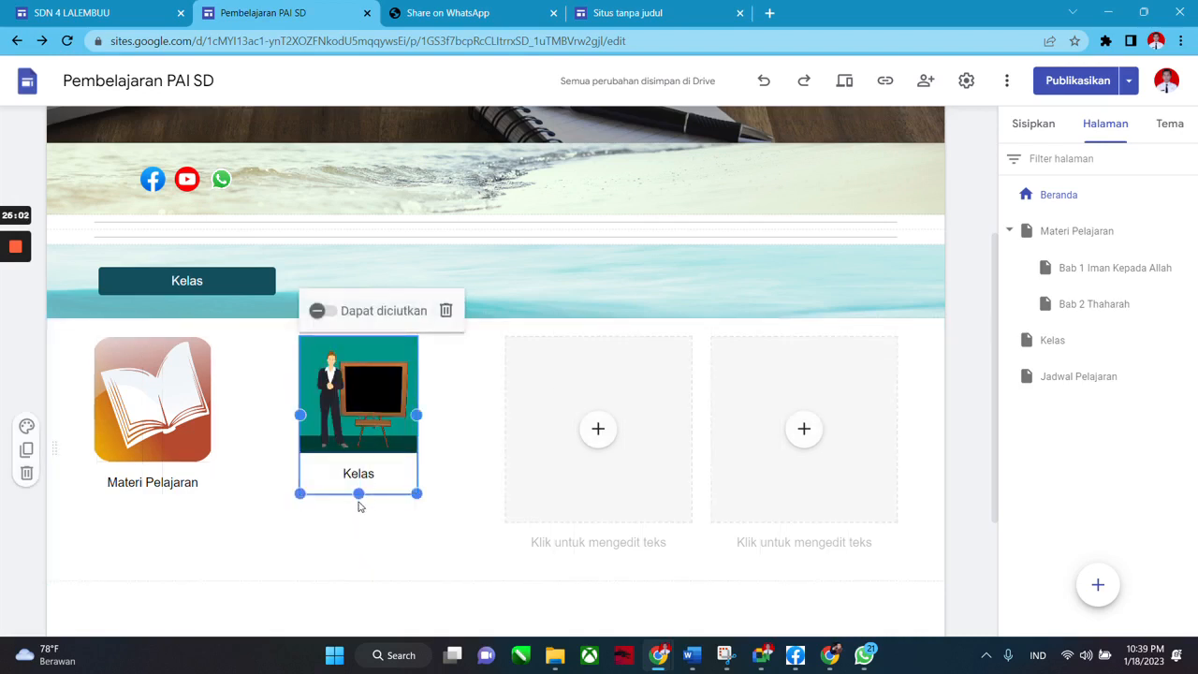
pyautogui.moveTo(358, 500); pyautogui.dragTo(361, 516)
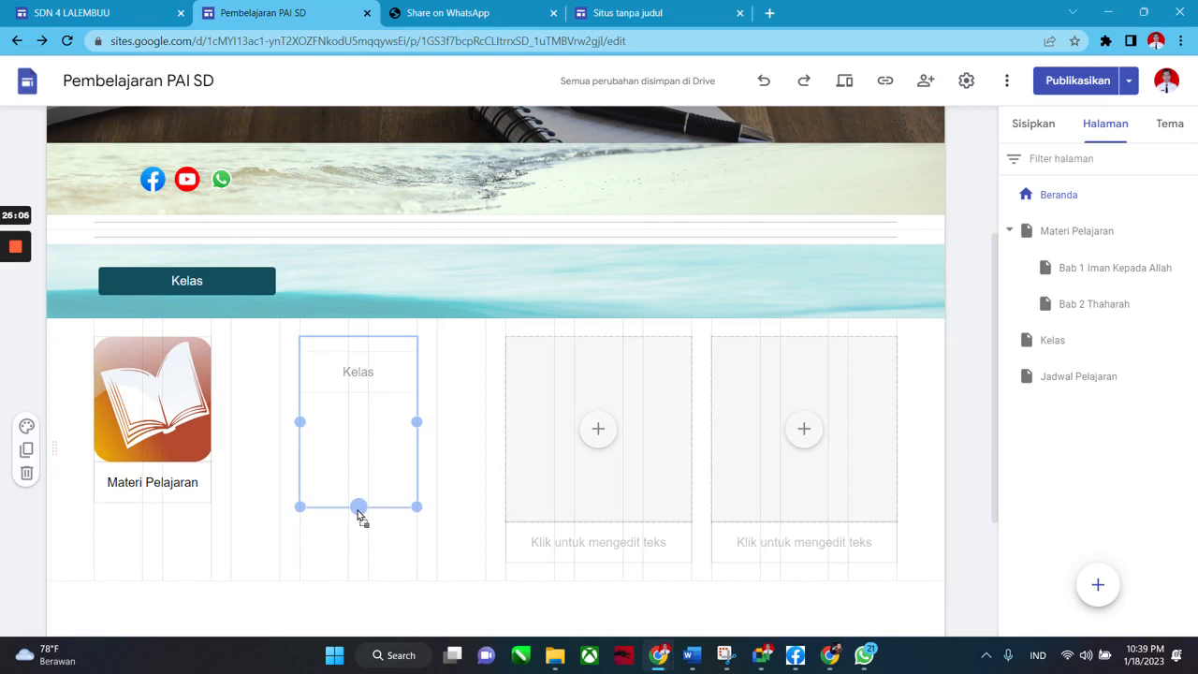
pyautogui.moveTo(358, 512); pyautogui.dragTo(358, 498)
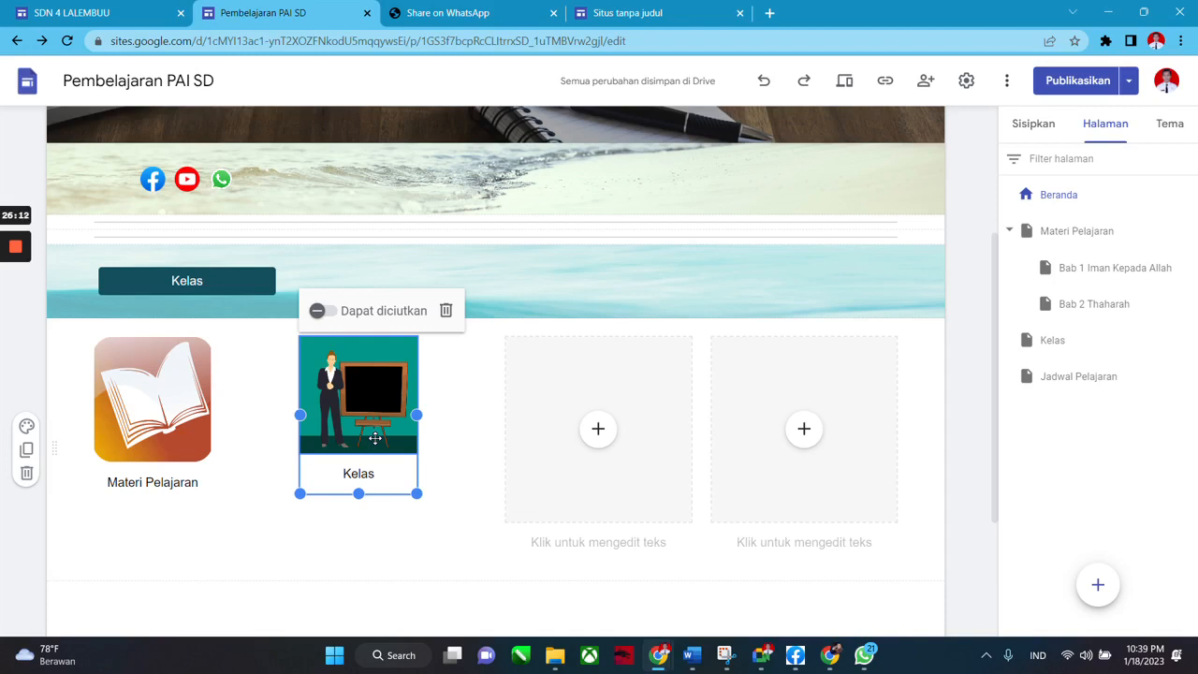
pyautogui.click(396, 548)
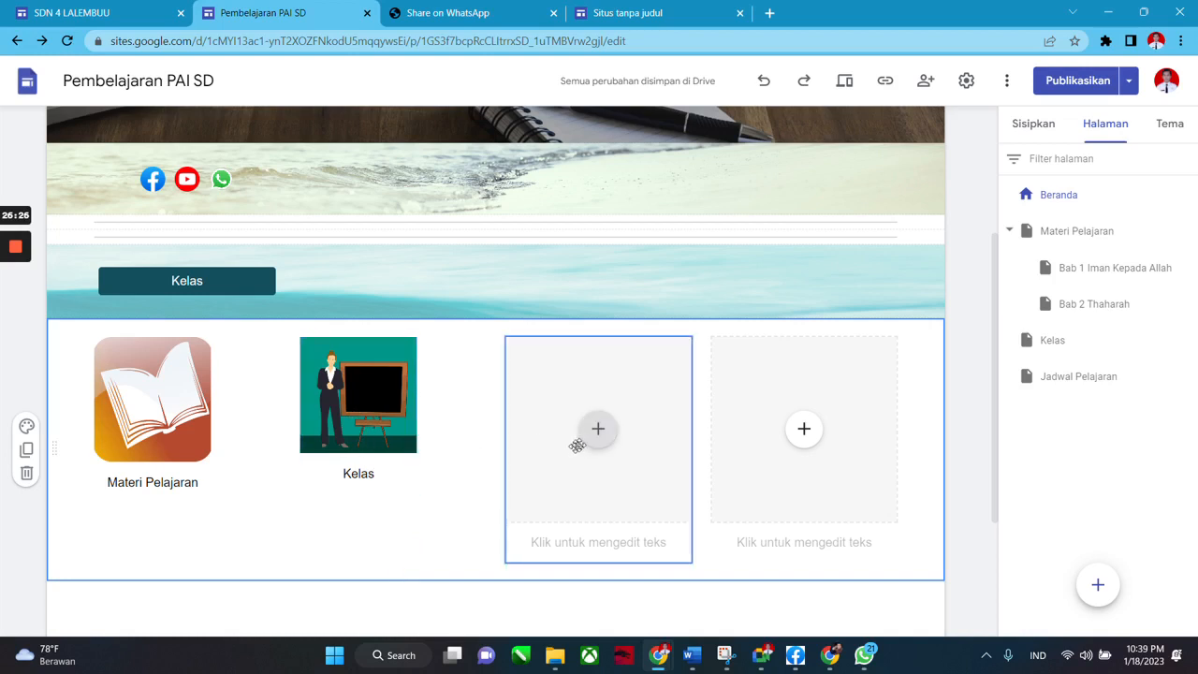
# Select the teacher picture inside the Kelas card.
pyautogui.click(603, 432)
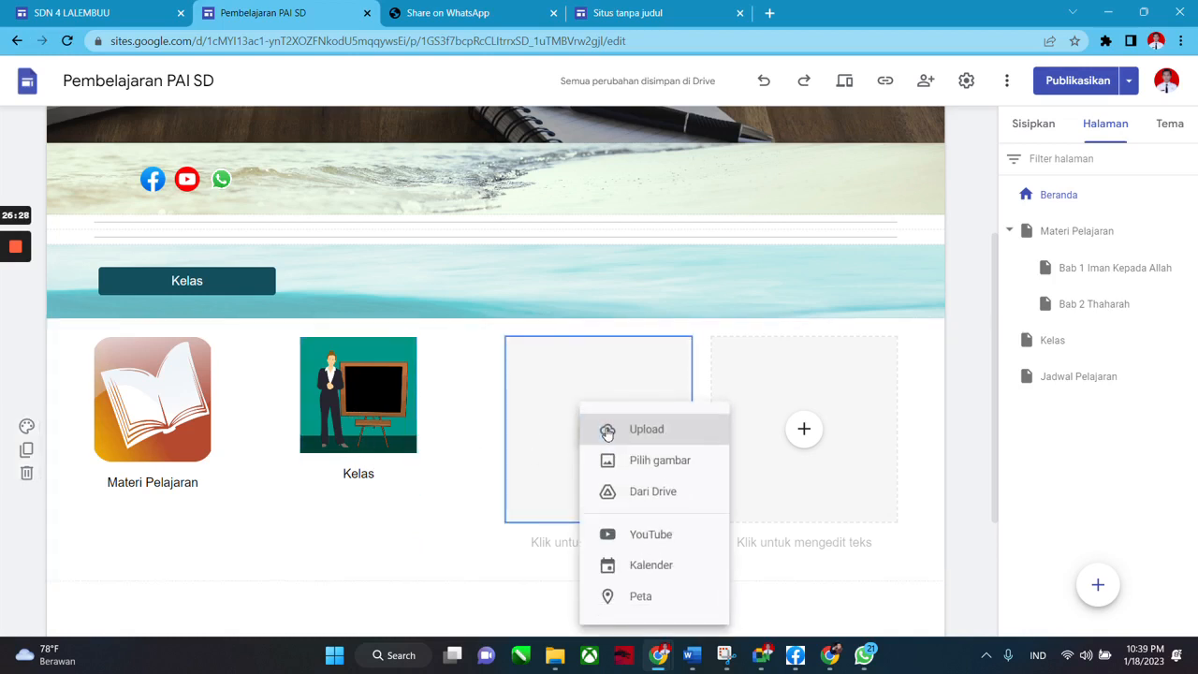
pyautogui.click(865, 597)
pyautogui.click(372, 381)
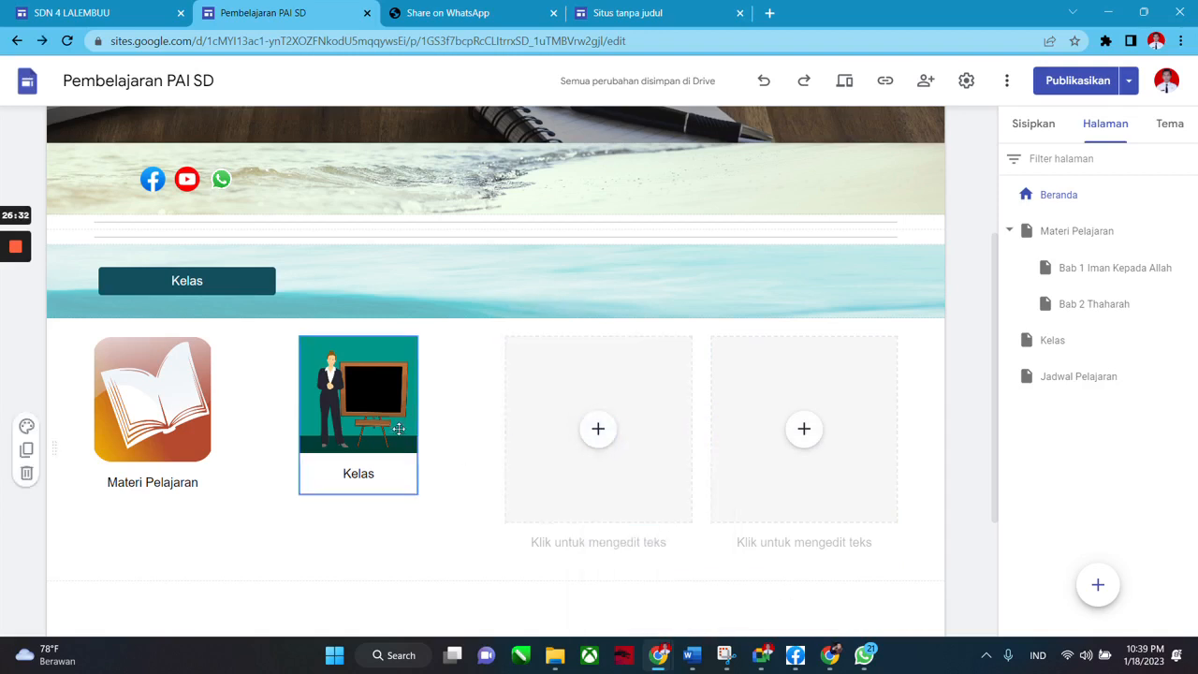
pyautogui.click(394, 632)
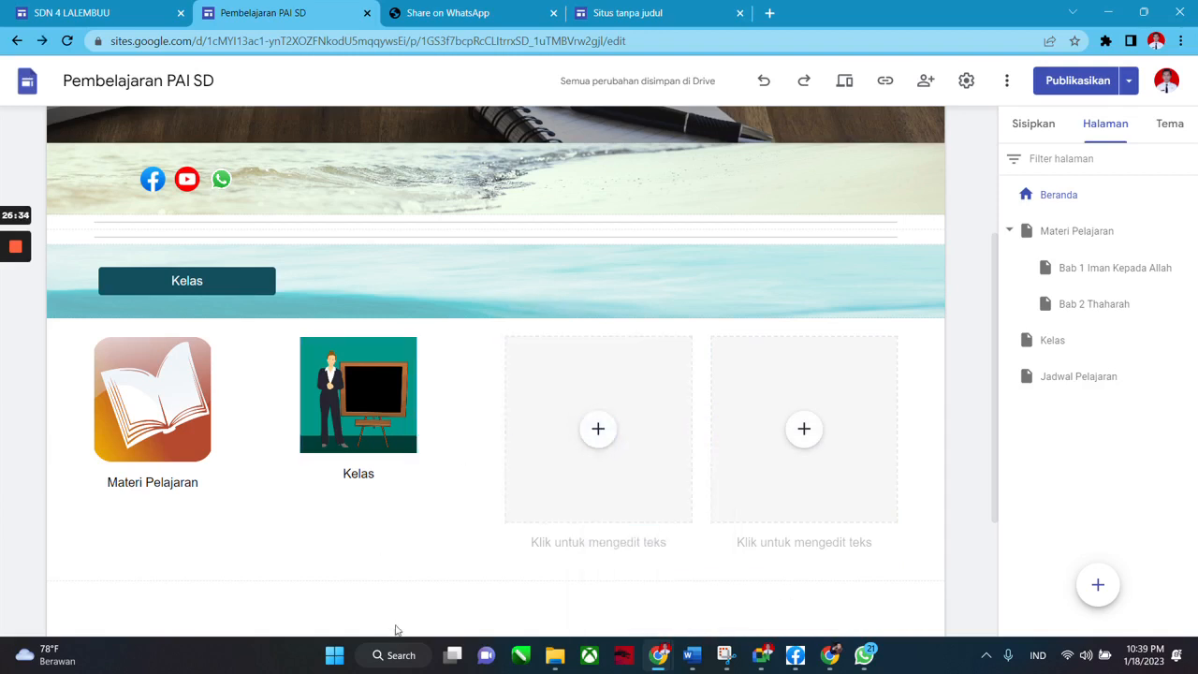
pyautogui.click(367, 414)
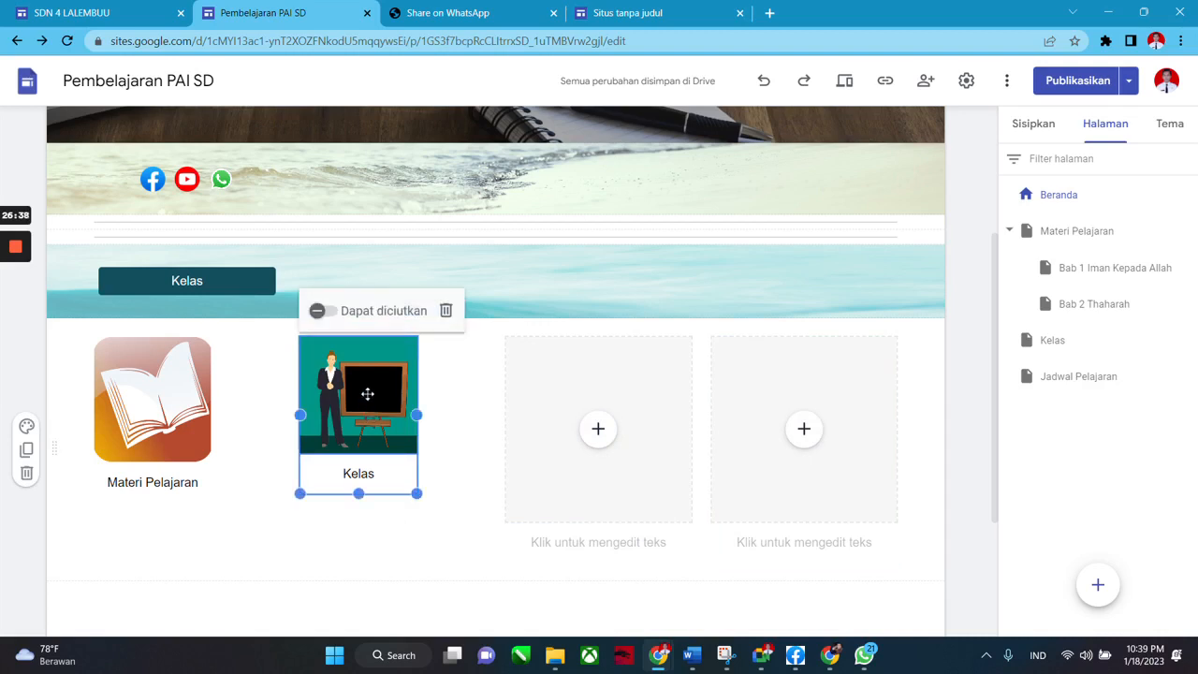
pyautogui.click(368, 394)
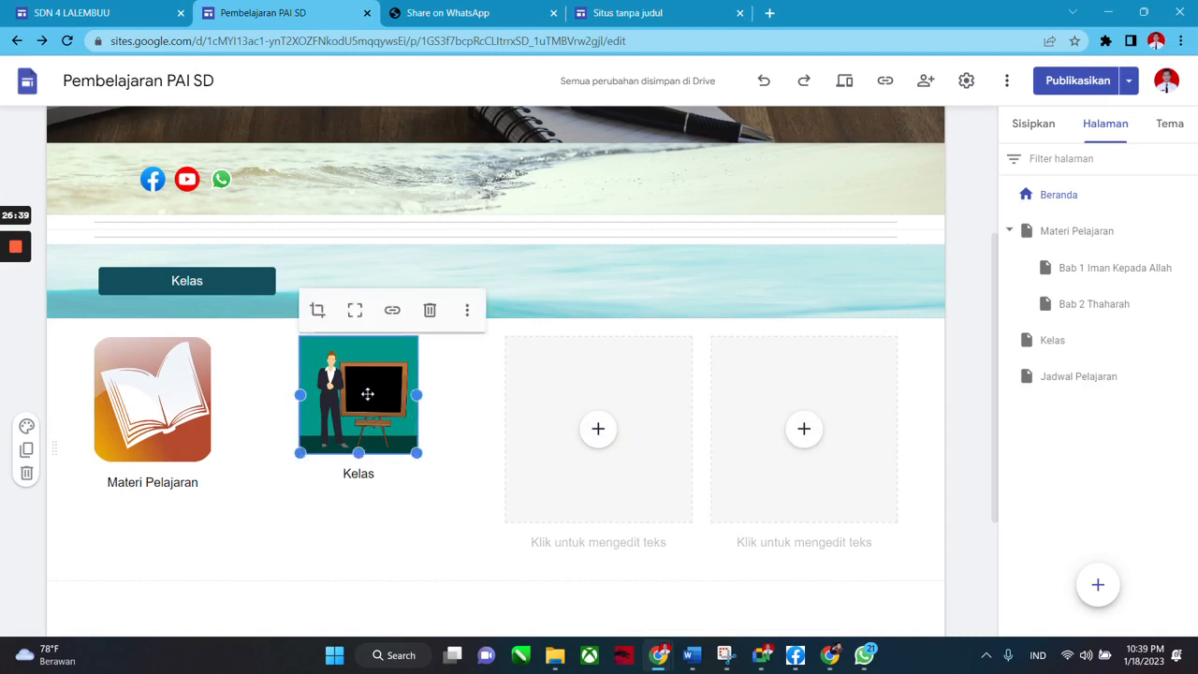
# Link the picture to the site's Kelas page, found by searching 'kel', then preview the site.
pyautogui.click(393, 312)
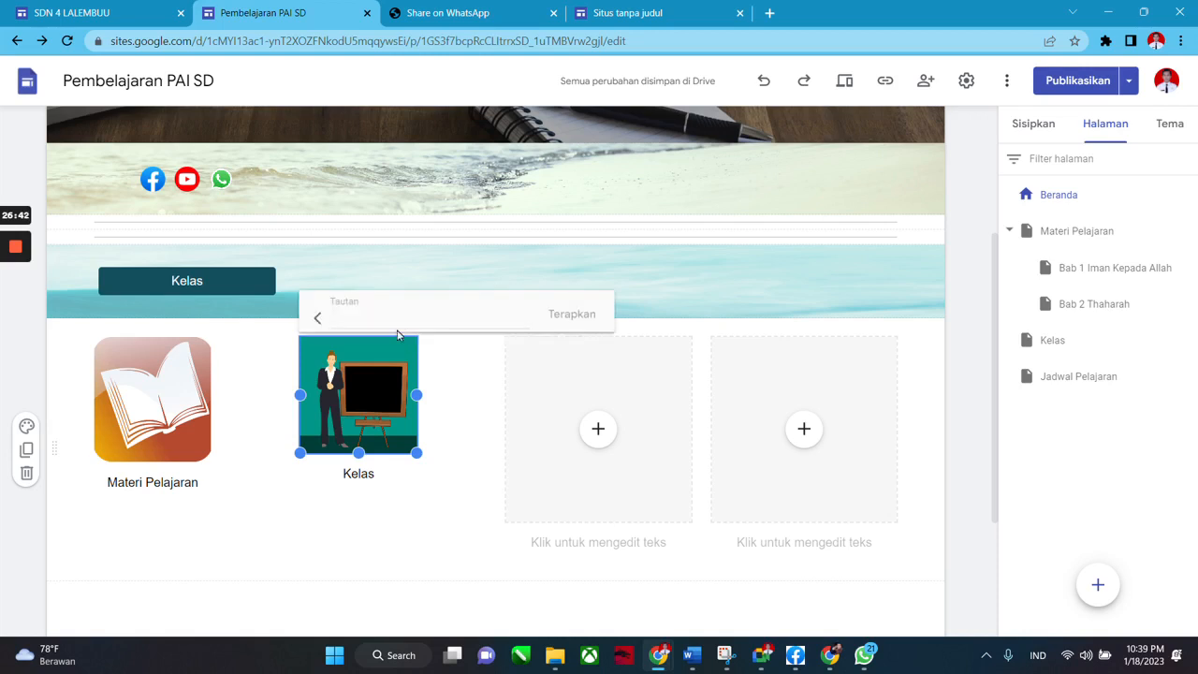
pyautogui.scroll(-1, 400, 341)
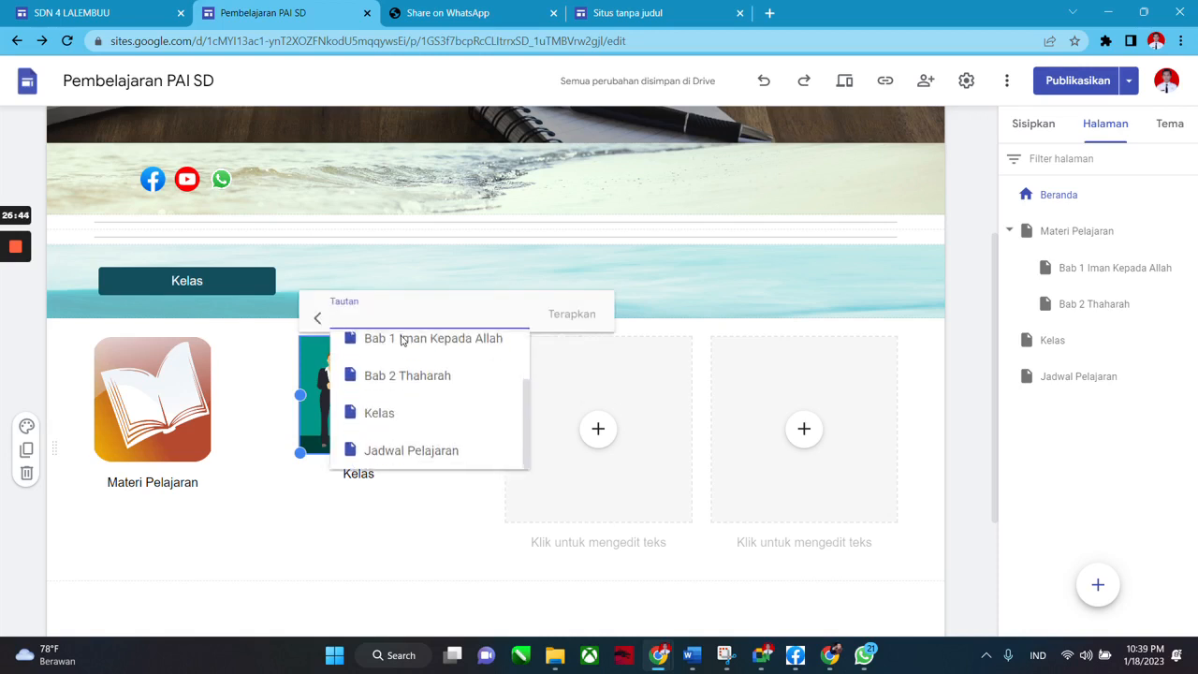
pyautogui.scroll(1, 400, 383)
pyautogui.scroll(1, 400, 384)
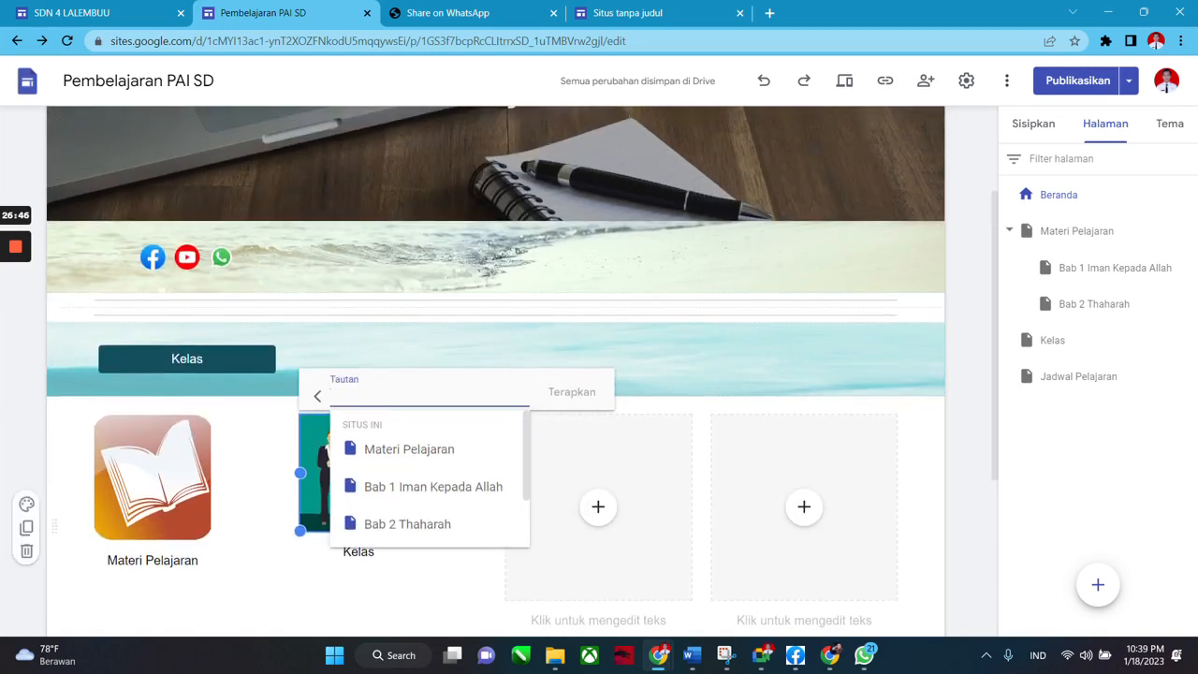
pyautogui.write('kelas')
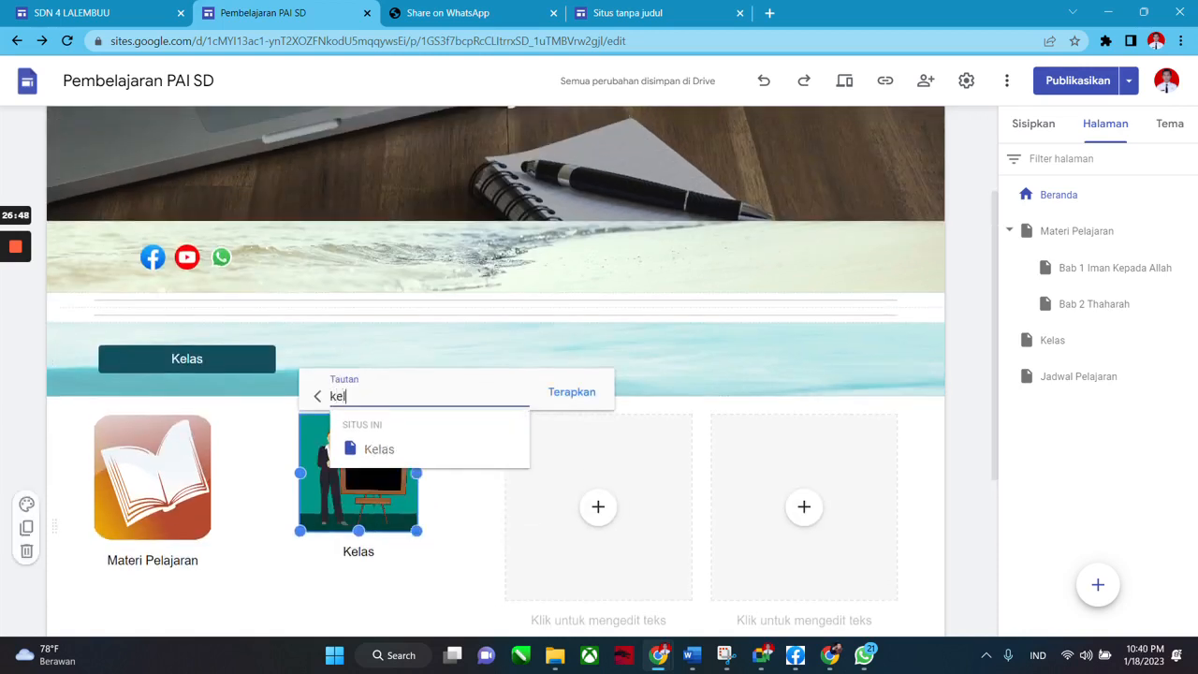
pyautogui.click(391, 450)
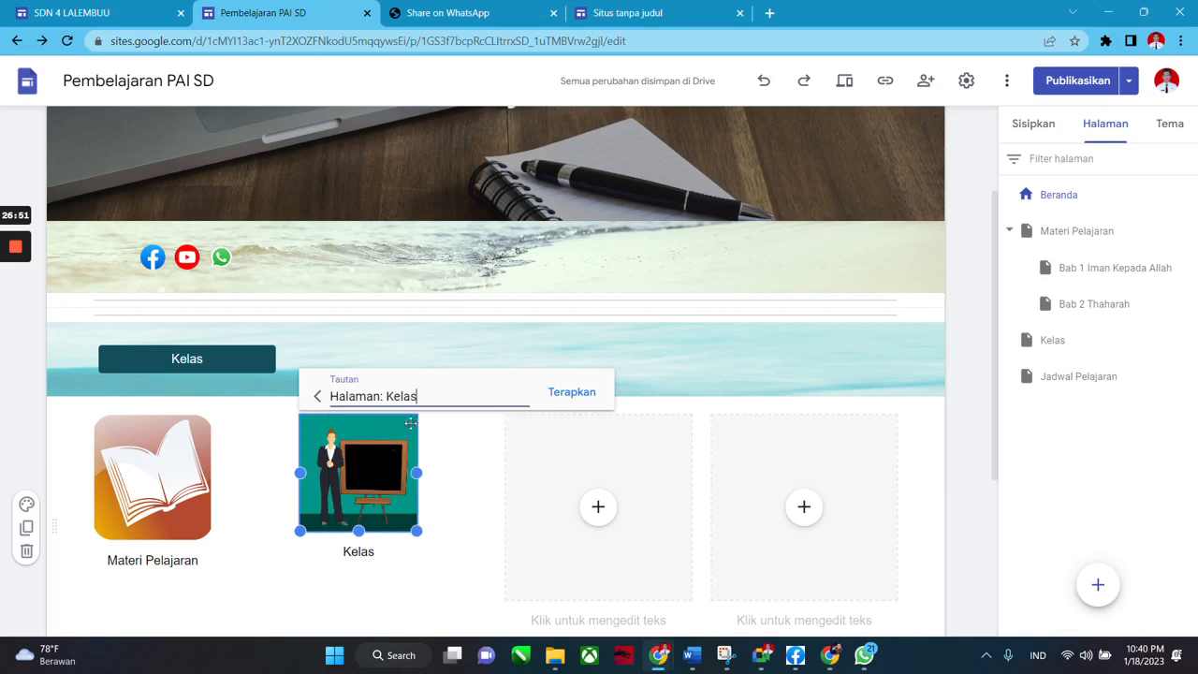
pyautogui.click(574, 393)
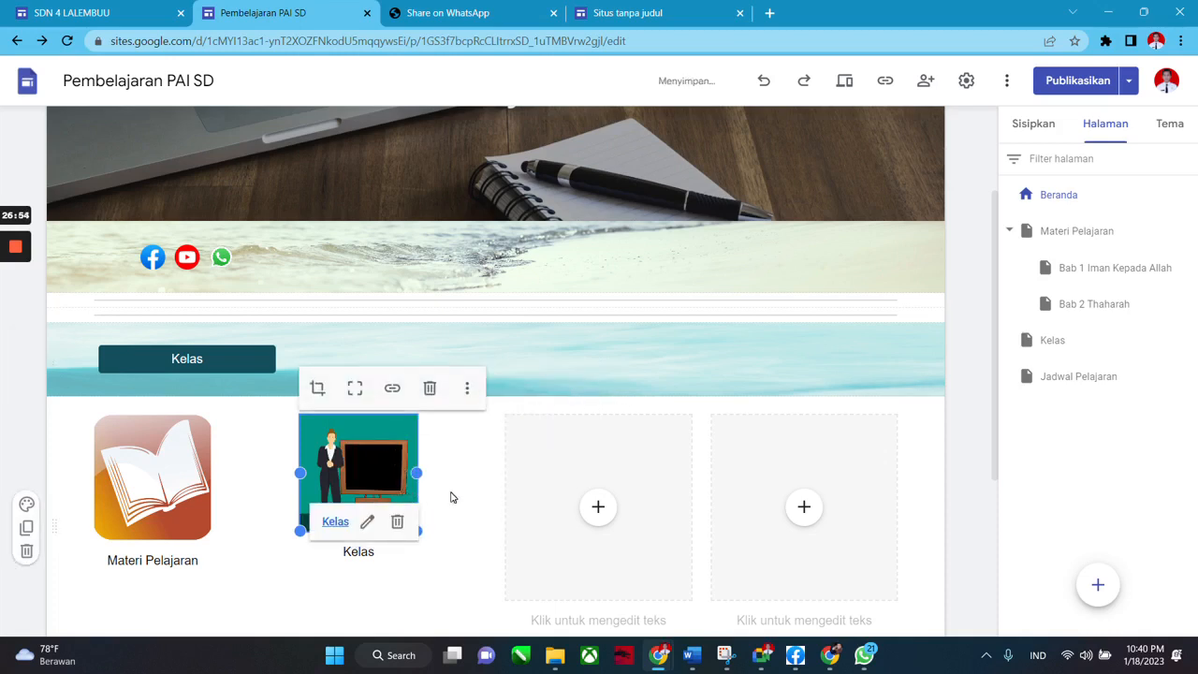
pyautogui.click(844, 81)
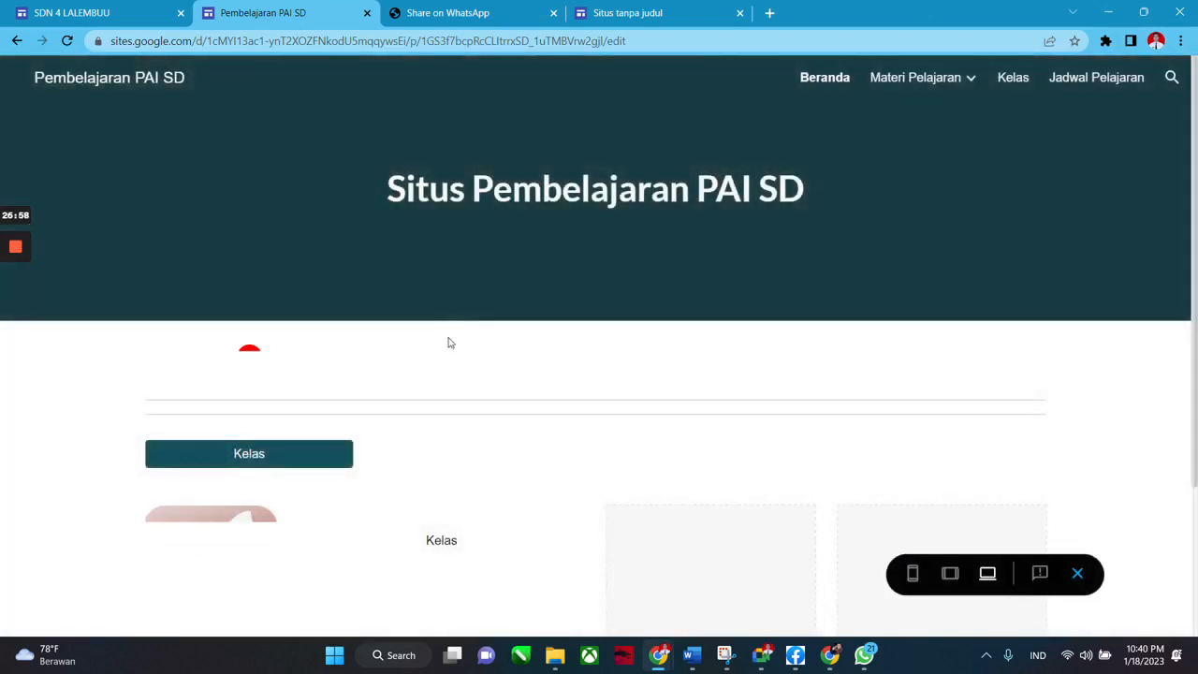
# In preview, open the Kelas page through its image. Exit preview and reopen Beranda from the Halaman list.
pyautogui.scroll(-2, 449, 346)
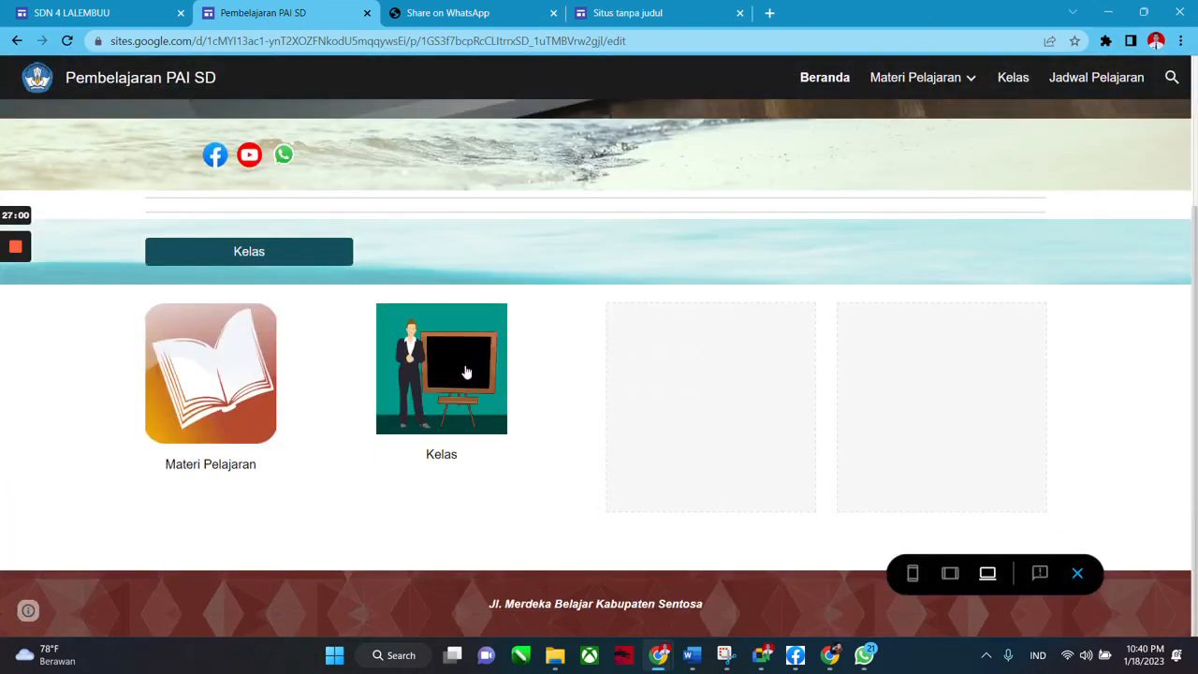
pyautogui.click(492, 346)
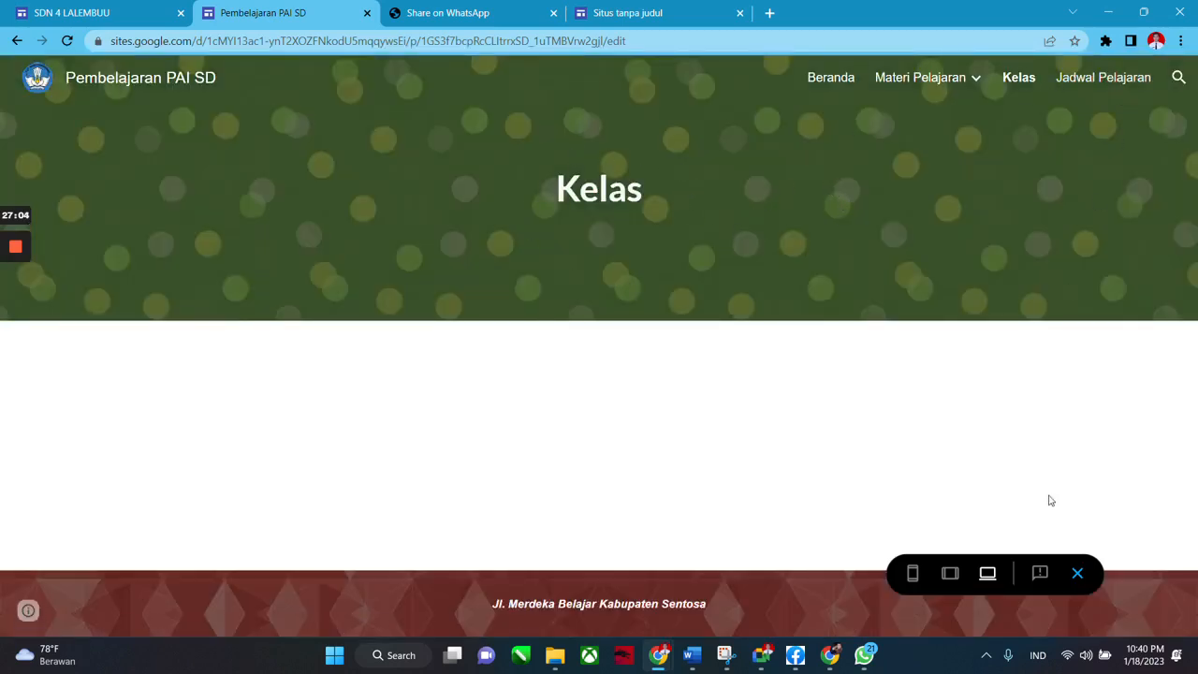
pyautogui.click(1076, 575)
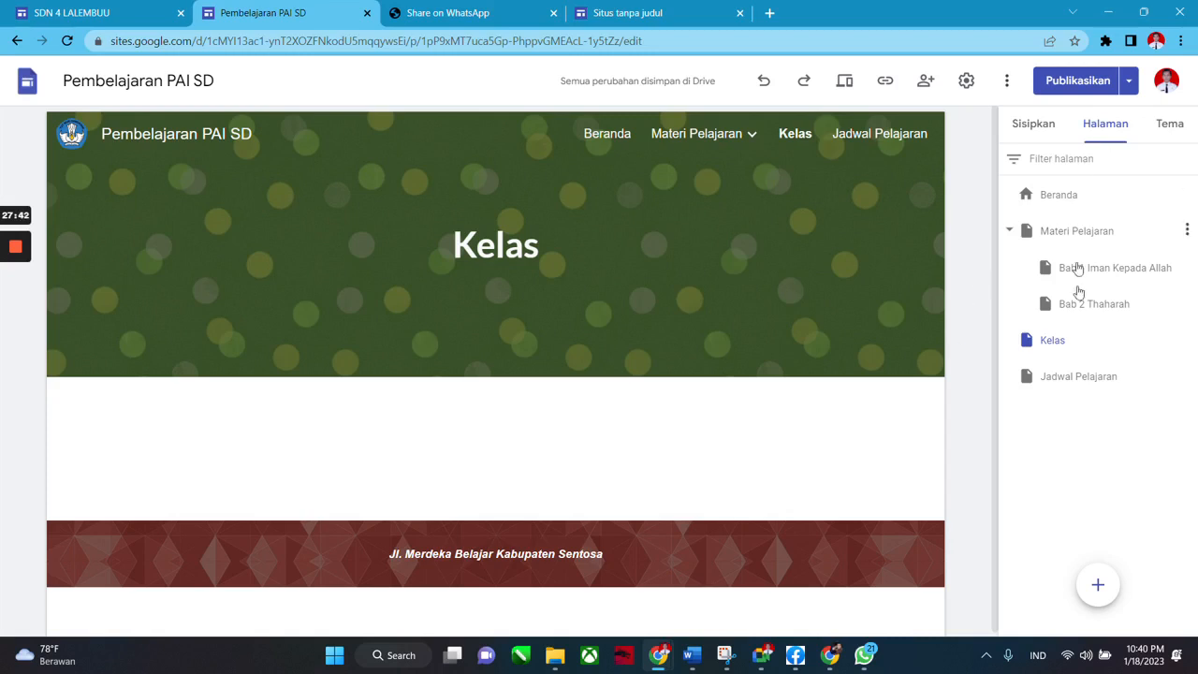
pyautogui.click(1033, 123)
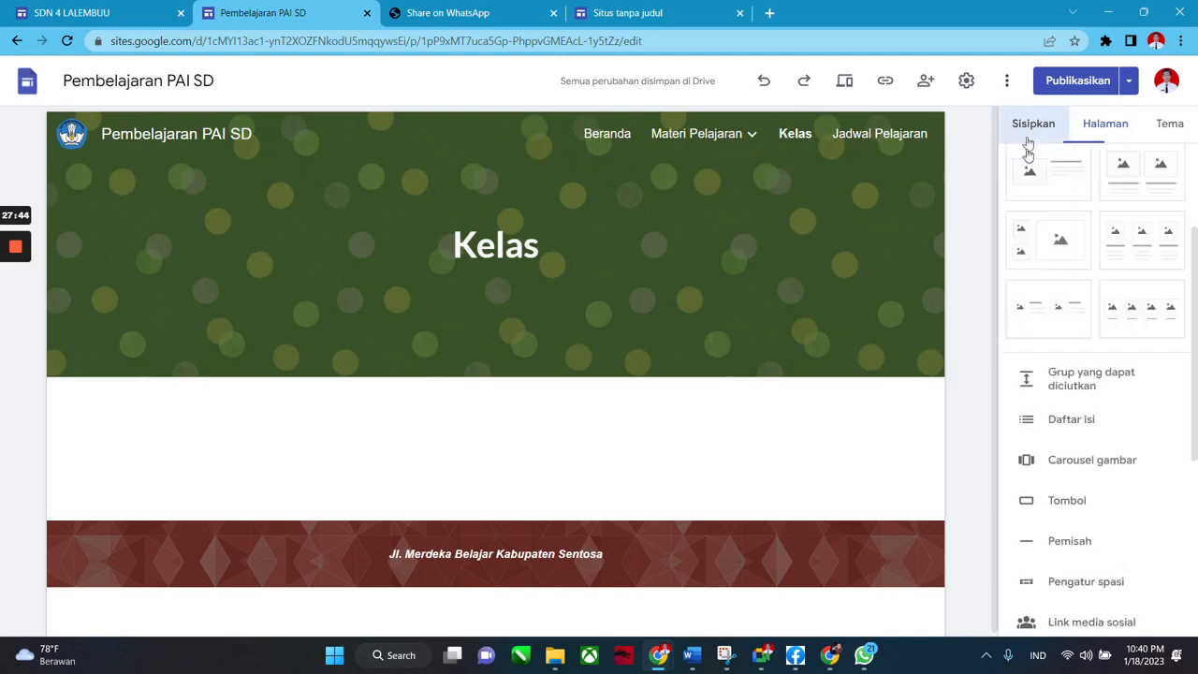
pyautogui.click(1085, 124)
pyautogui.click(1078, 197)
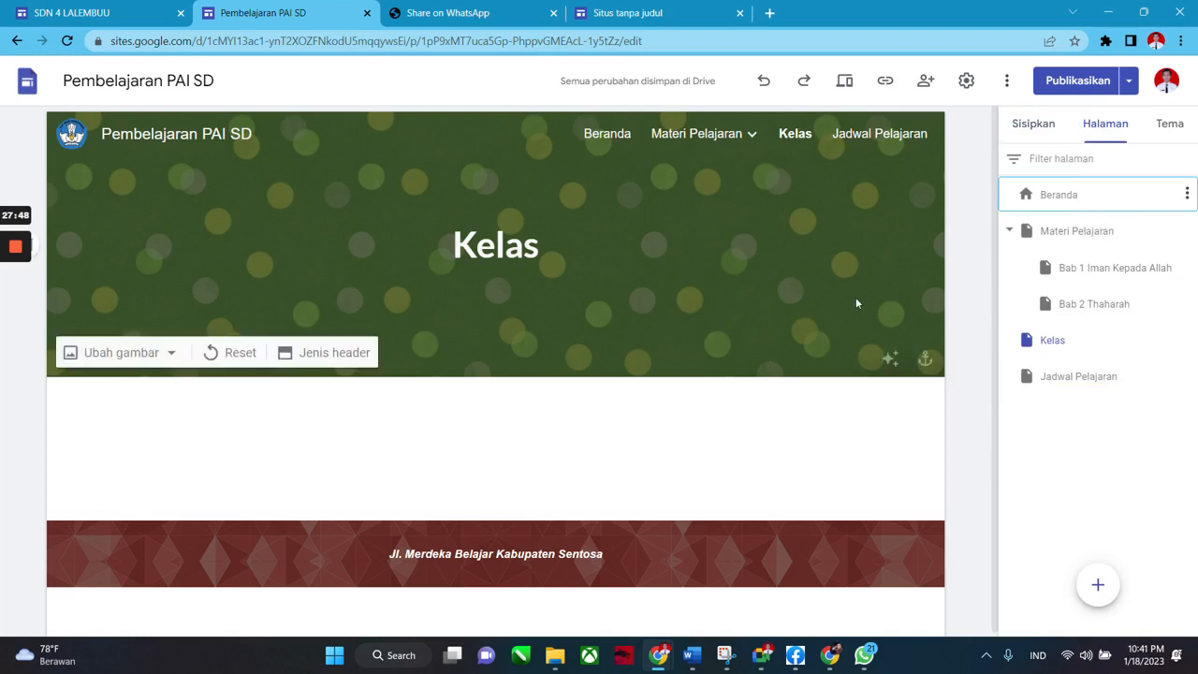
pyautogui.scroll(-3, 594, 477)
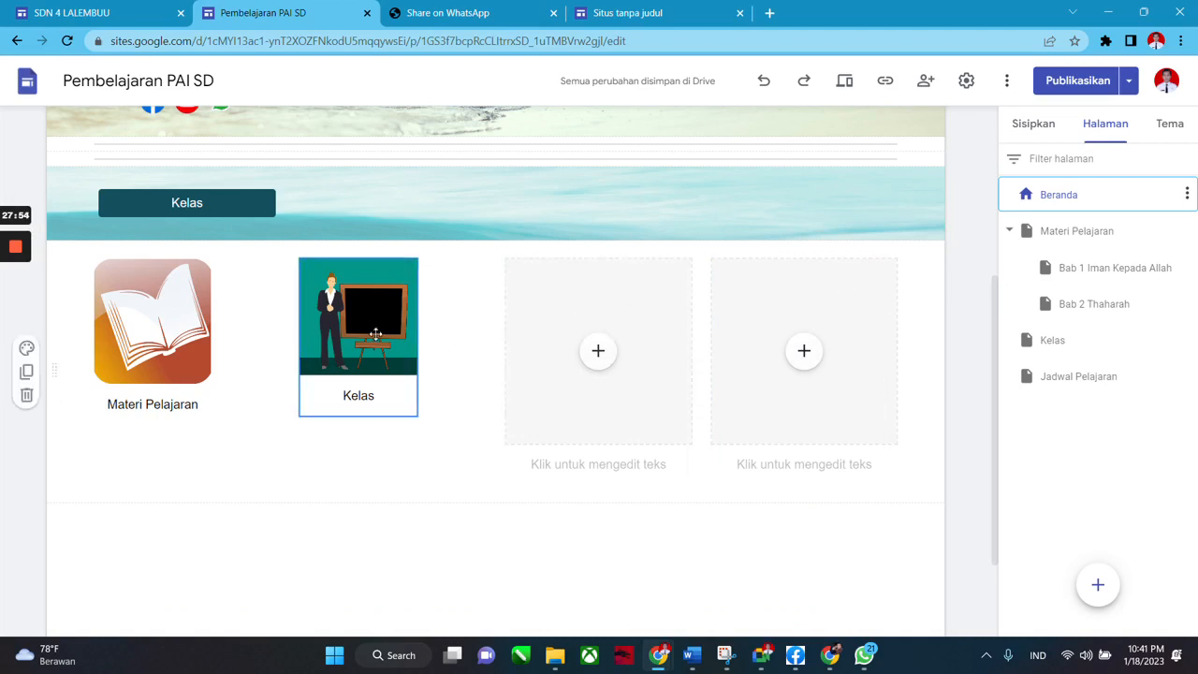
# Select the Kelas button banner and delete its section from the Beranda page.
pyautogui.click(169, 332)
pyautogui.scroll(2, 252, 290)
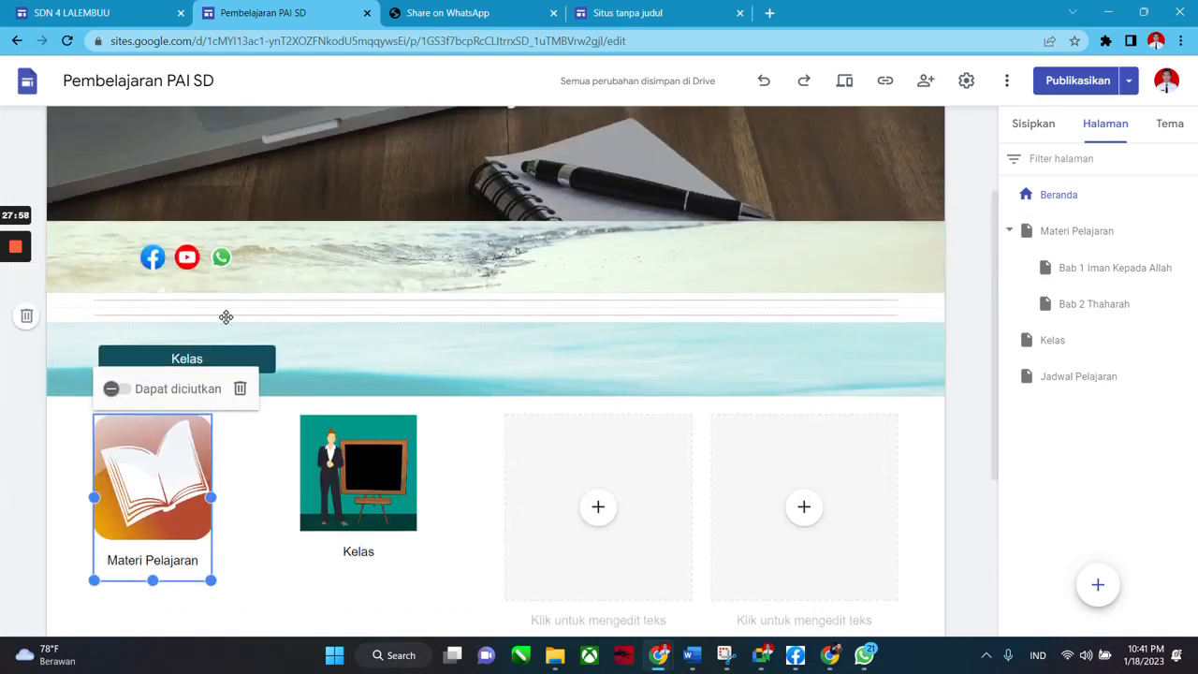
pyautogui.click(355, 362)
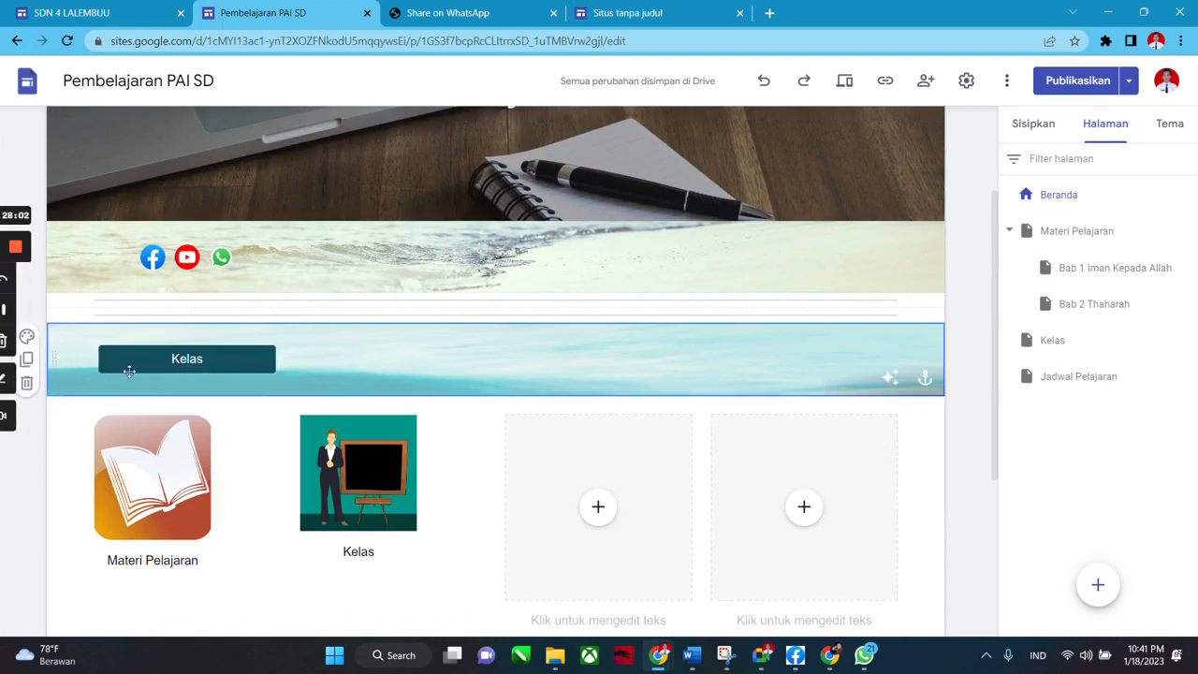
pyautogui.click(211, 370)
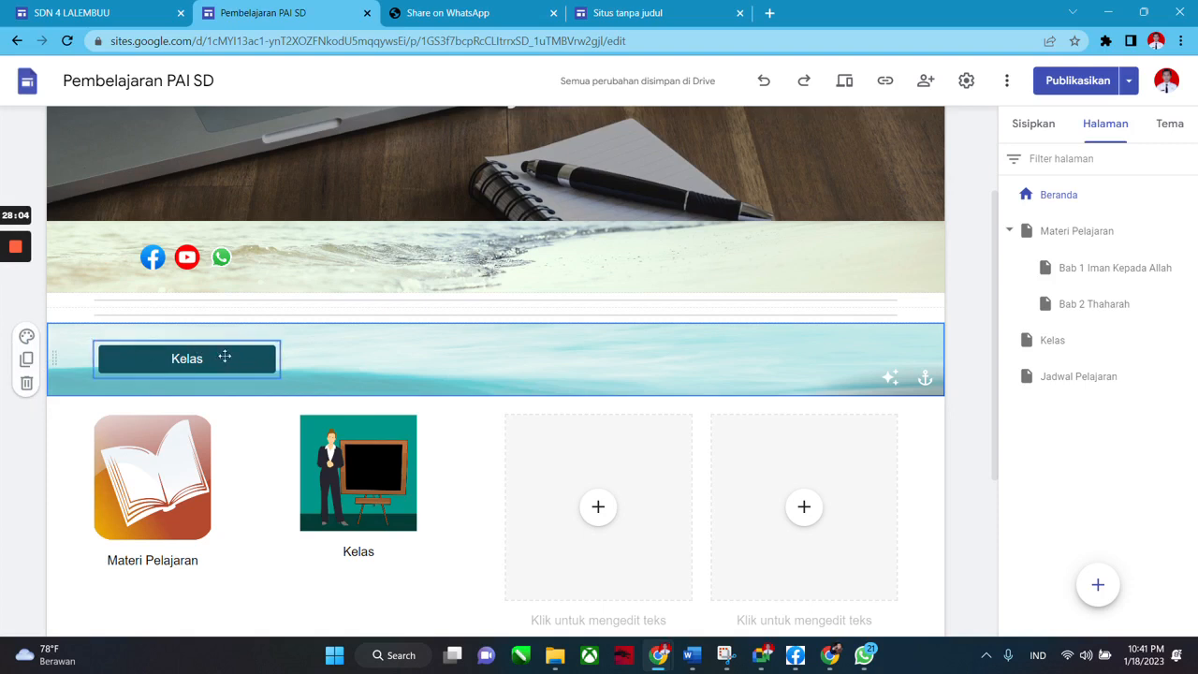
pyautogui.moveTo(39, 365)
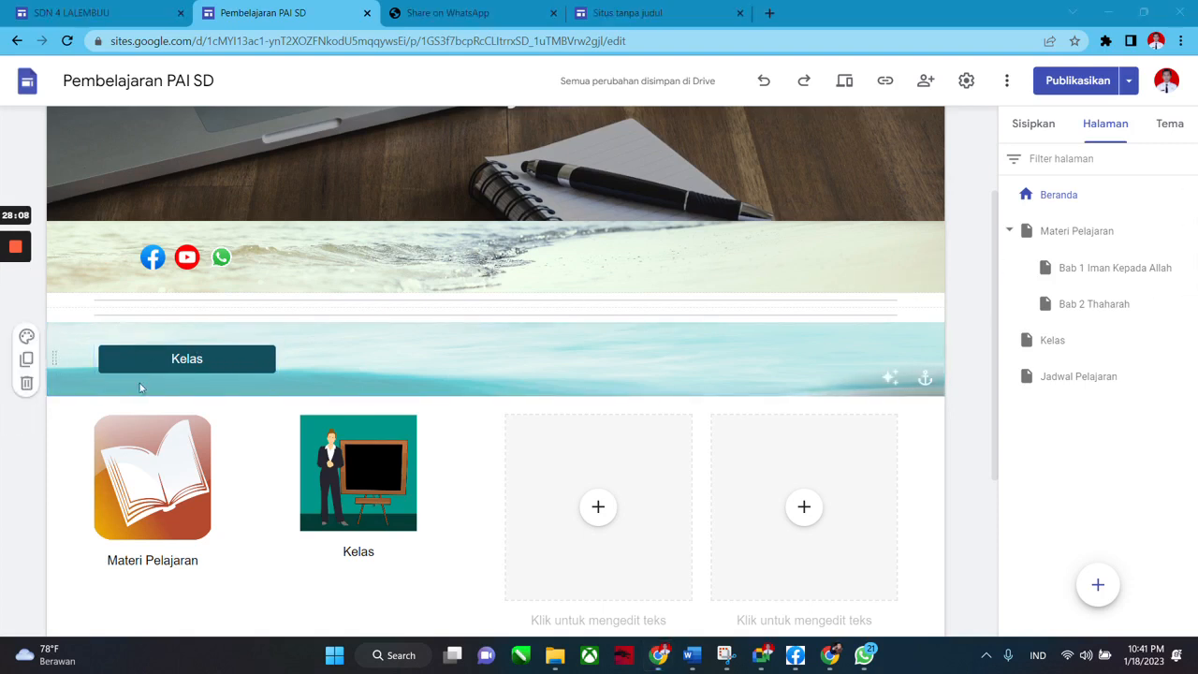
pyautogui.scroll(-2, 229, 398)
pyautogui.scroll(4, 229, 399)
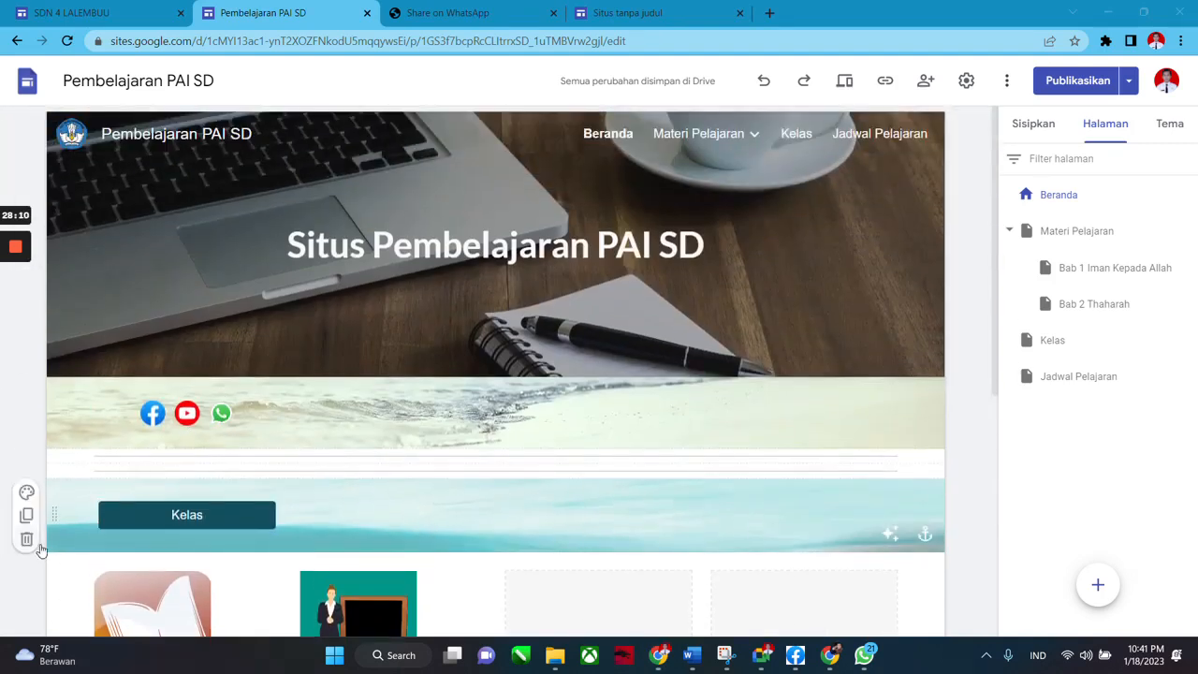
pyautogui.click(27, 540)
pyautogui.scroll(-2, 229, 459)
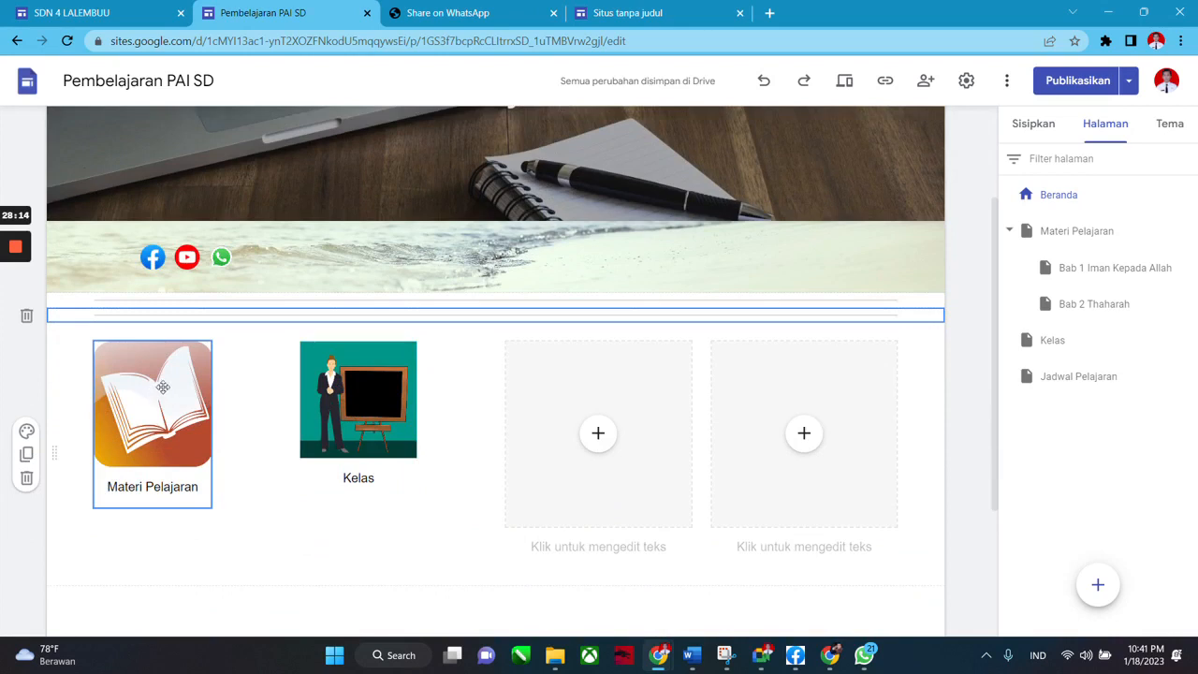
pyautogui.scroll(1, 42, 335)
pyautogui.scroll(1, 42, 335)
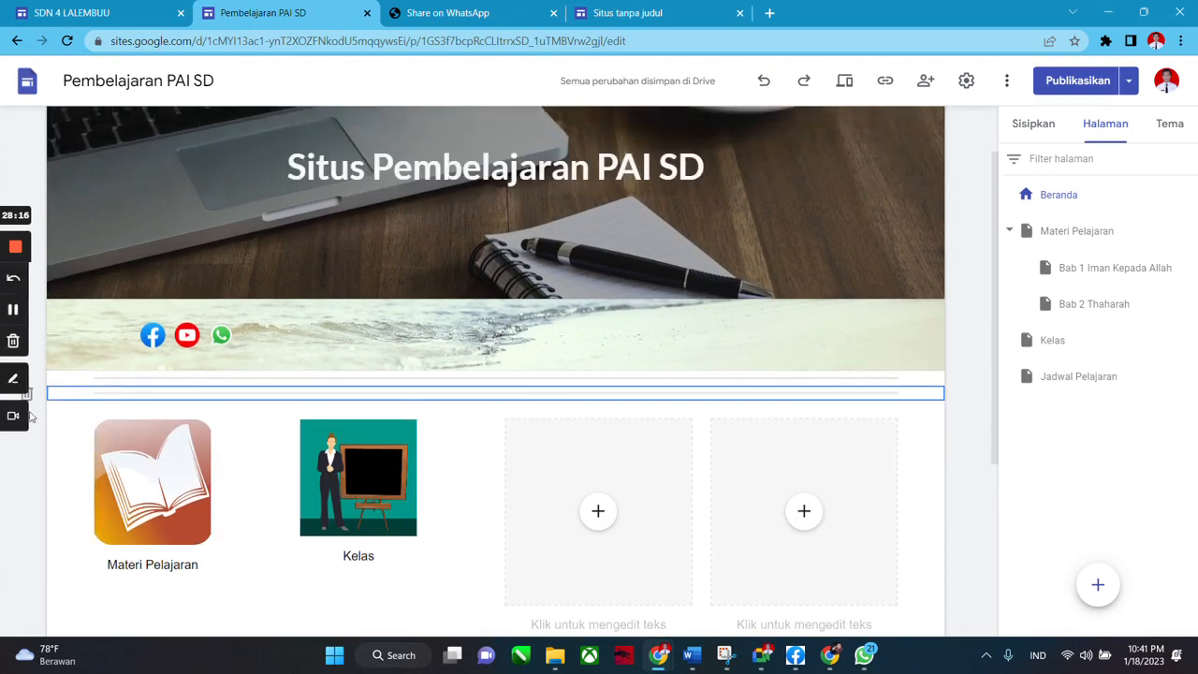
pyautogui.scroll(1, 24, 472)
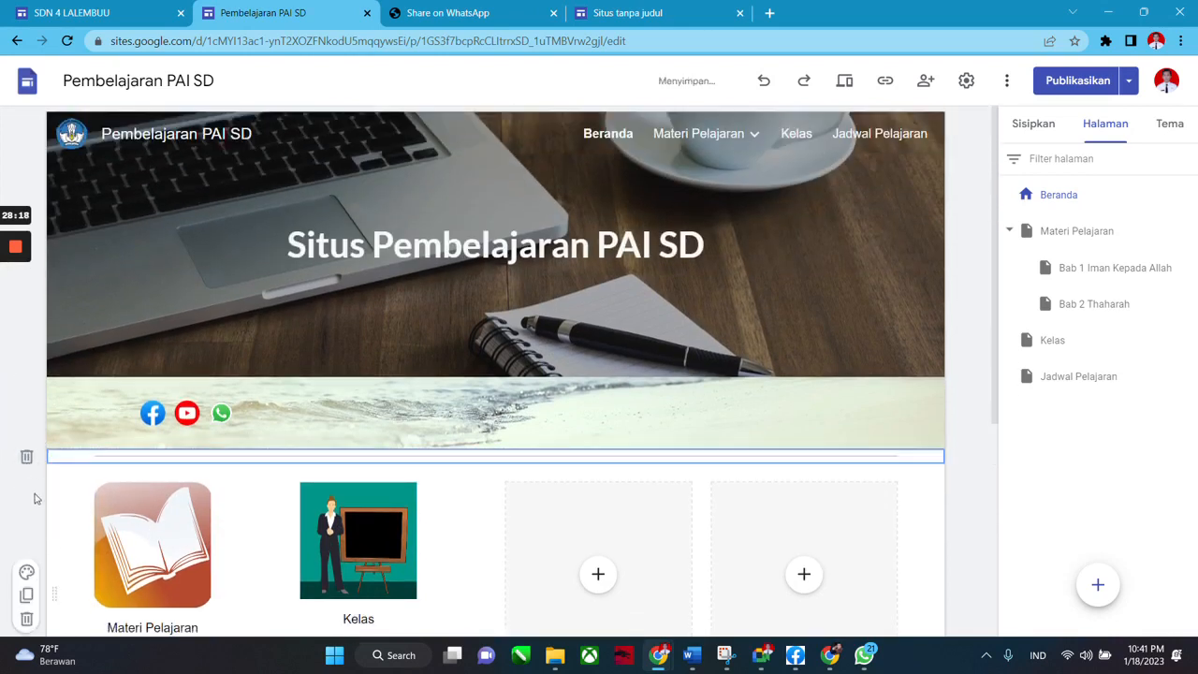
pyautogui.scroll(-2, 406, 448)
pyautogui.click(406, 447)
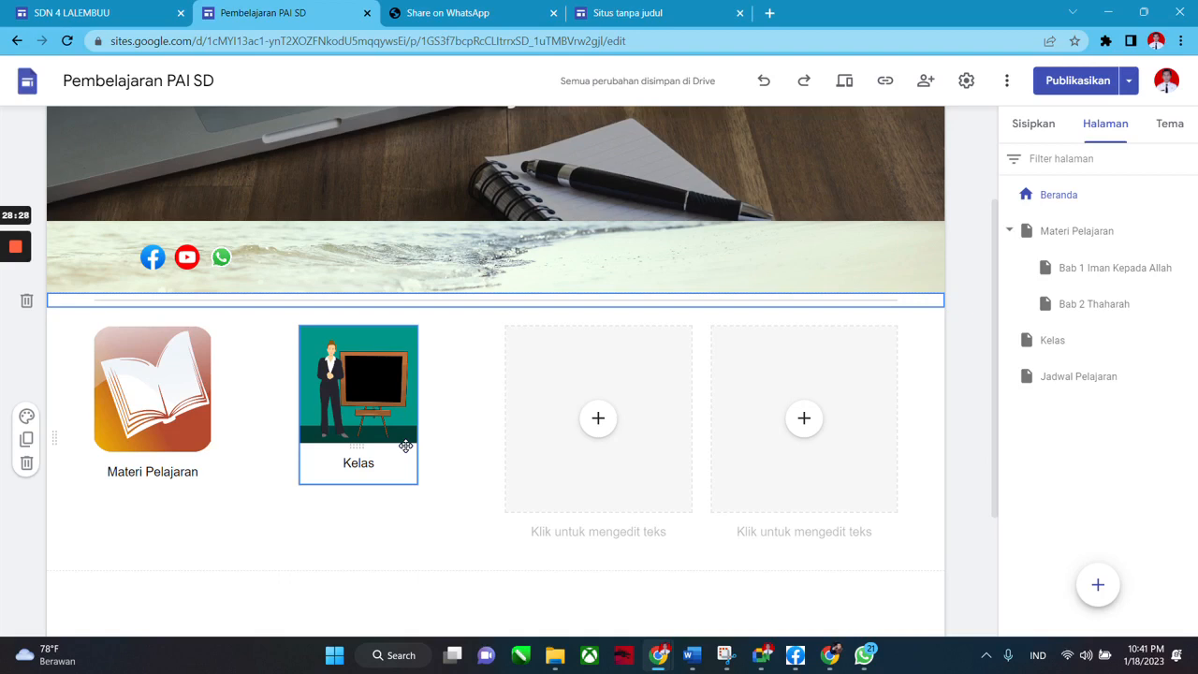
# Make the Kelas image box slightly taller, then put the cursor in the Materi Pelajaran caption.
pyautogui.click(406, 445)
pyautogui.moveTo(359, 485); pyautogui.dragTo(360, 512)
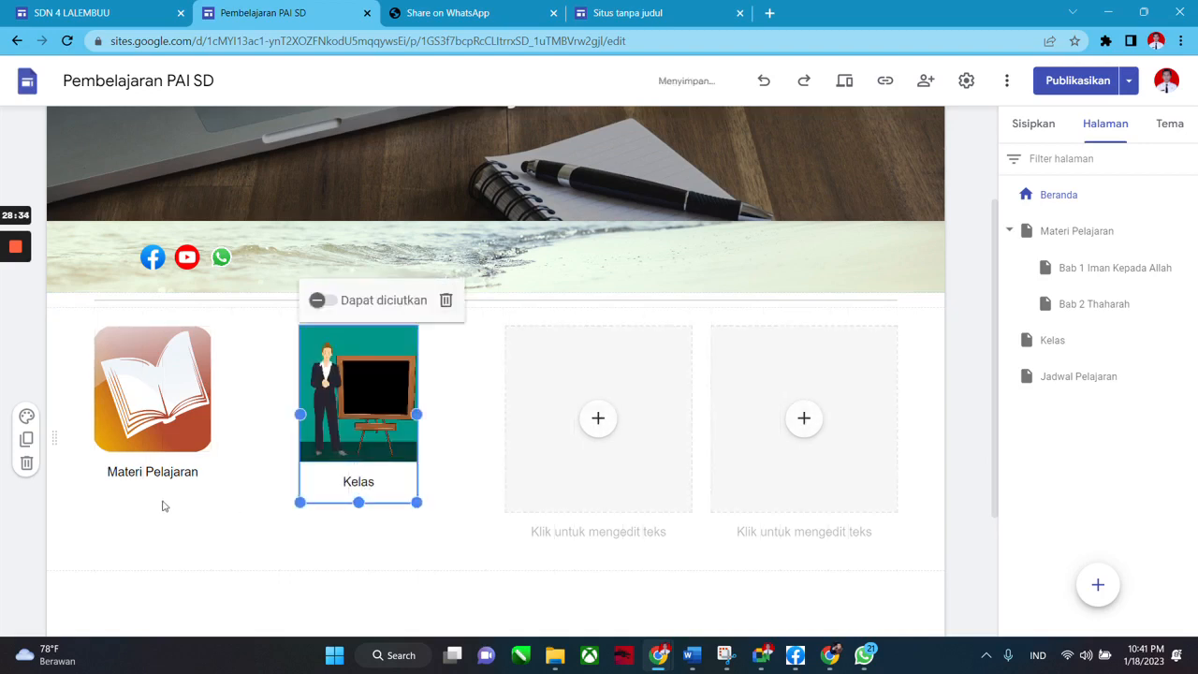
pyautogui.click(140, 472)
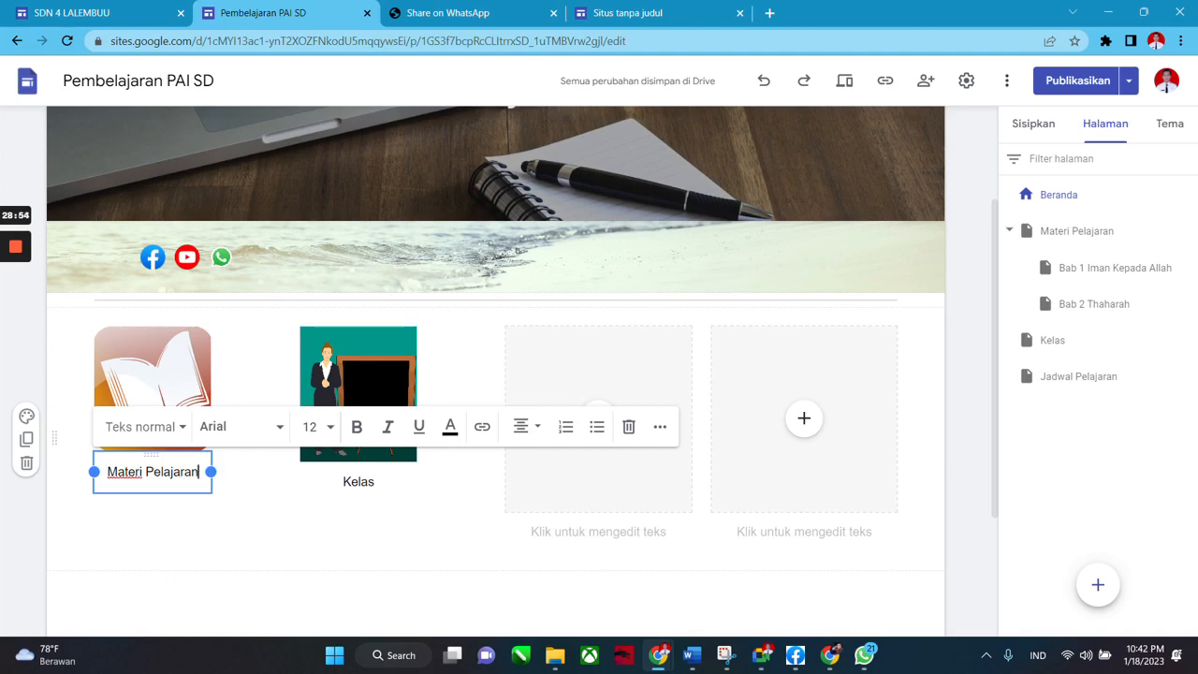
pyautogui.hotkey('shift', 'Left')
pyautogui.hotkey('shift', 'Left')
pyautogui.hotkey('shift', 'Left')
pyautogui.hotkey('shift', 'Left')
pyautogui.hotkey('shift', 'Left')
pyautogui.hotkey('shift', 'Left')
pyautogui.hotkey('shift', 'Left')
pyautogui.hotkey('shift', 'Left')
pyautogui.hotkey('shift', 'Left')
pyautogui.click(176, 543)
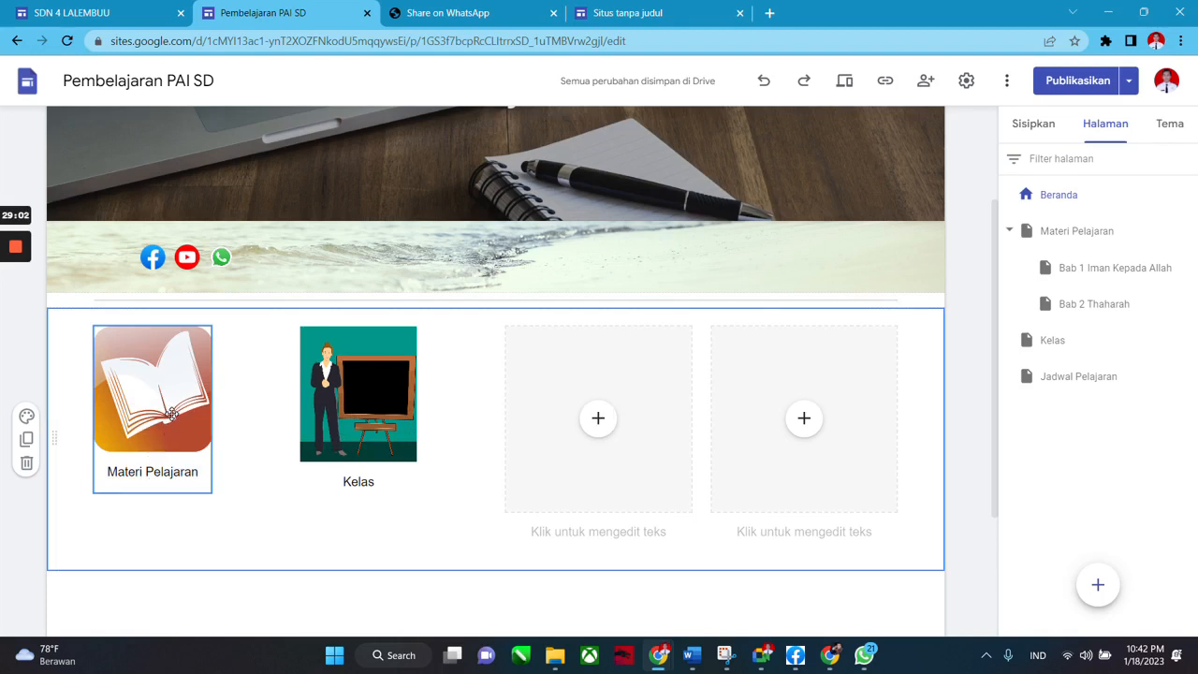
pyautogui.click(172, 473)
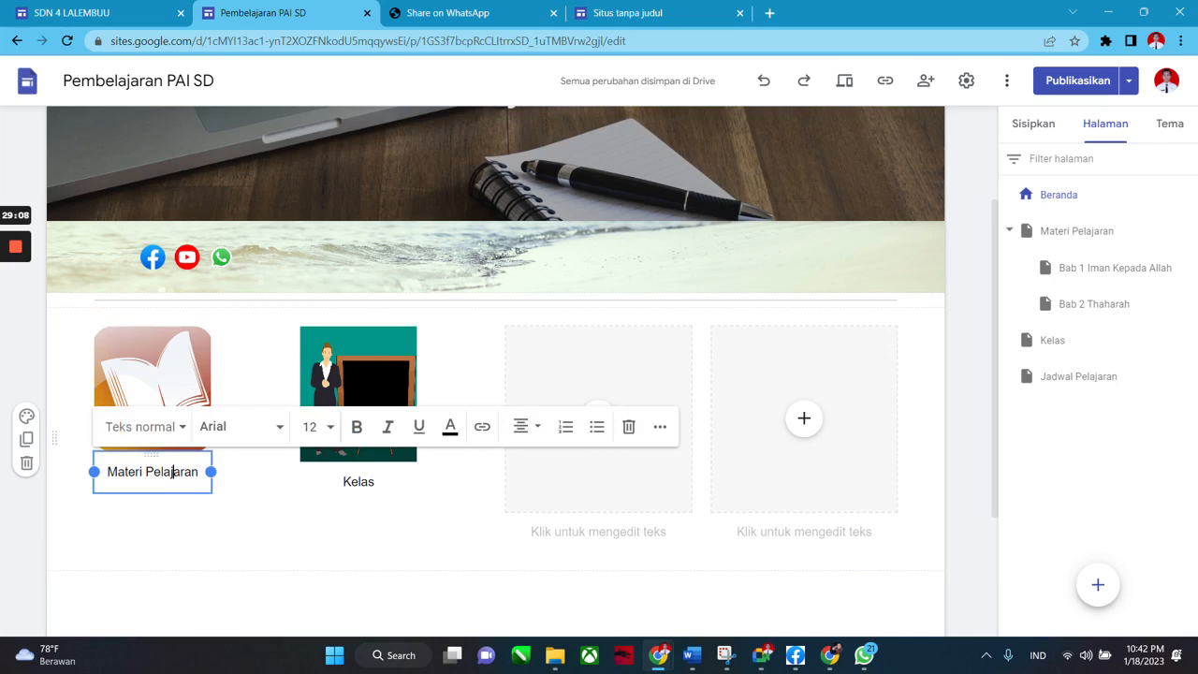
pyautogui.tripleClick(173, 473)
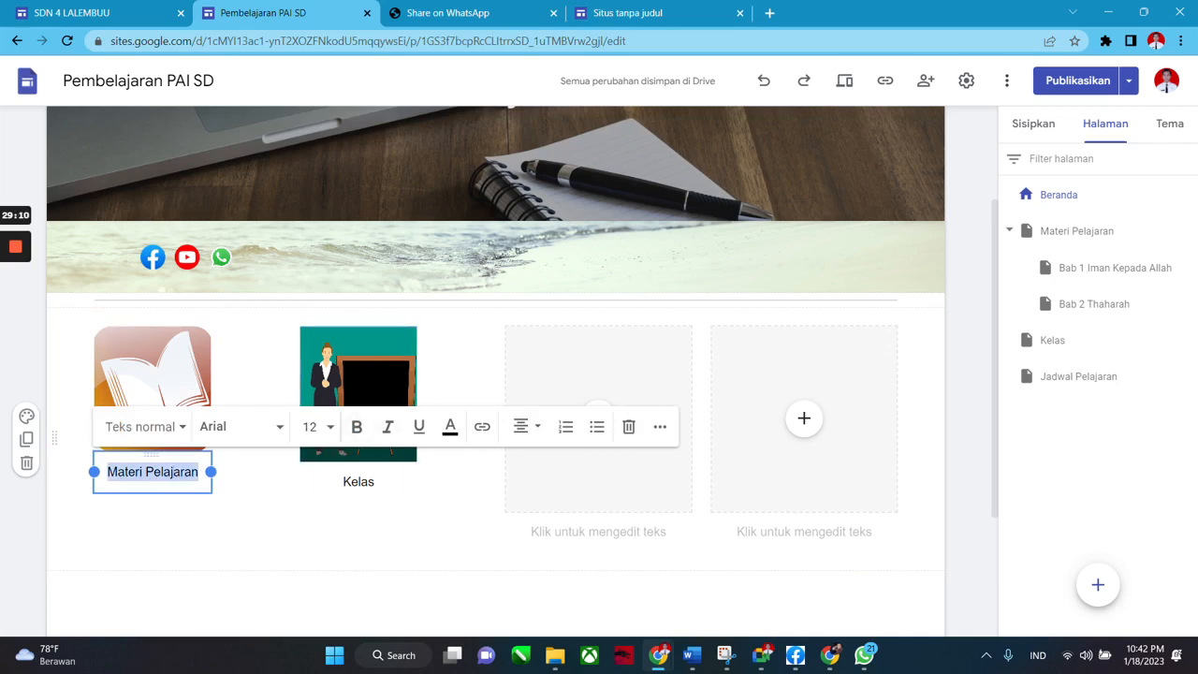
pyautogui.click(172, 472)
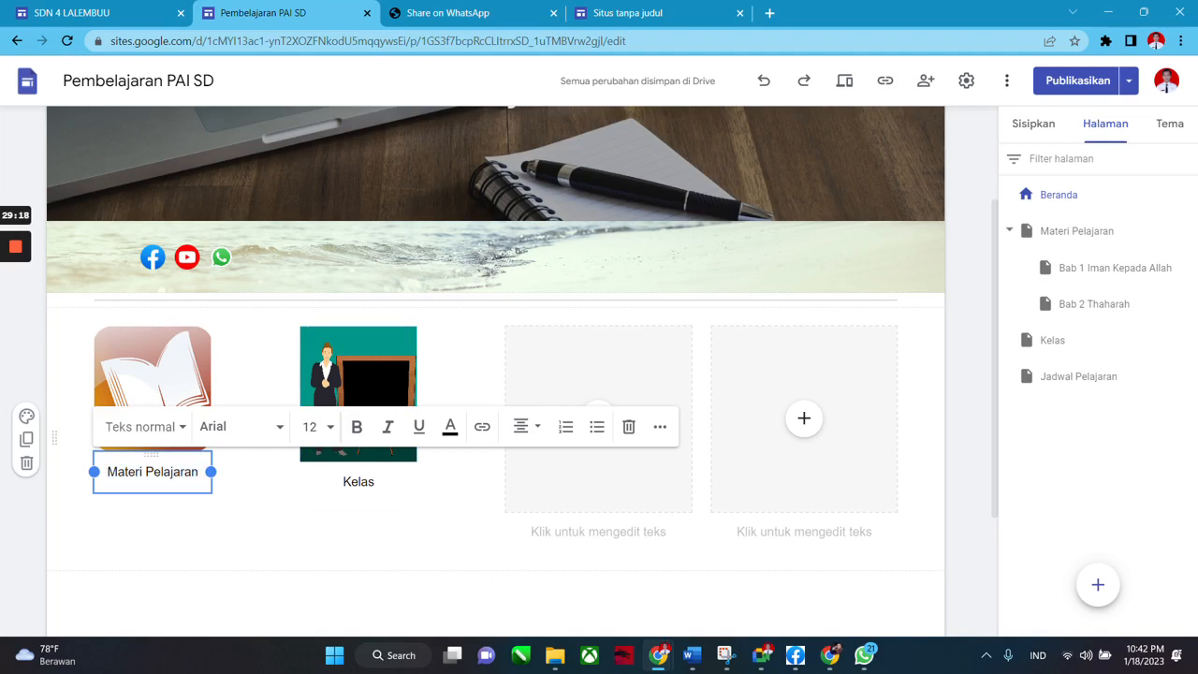
pyautogui.hotkey('ctrl', 'a')
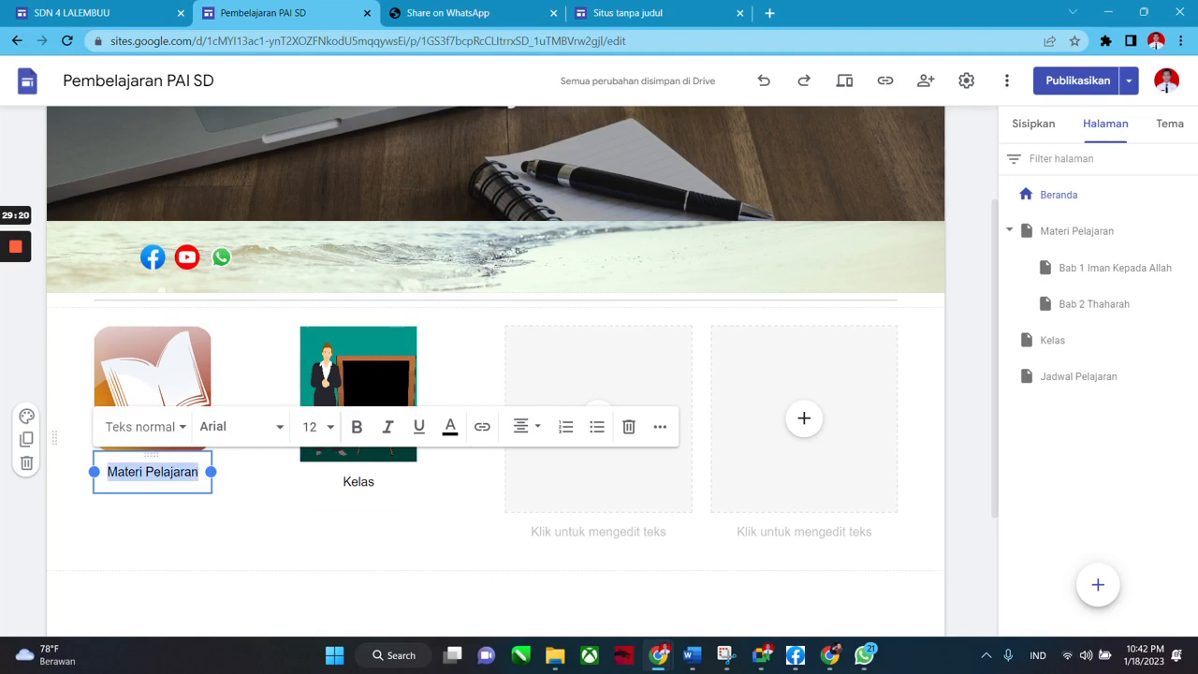
pyautogui.click(480, 428)
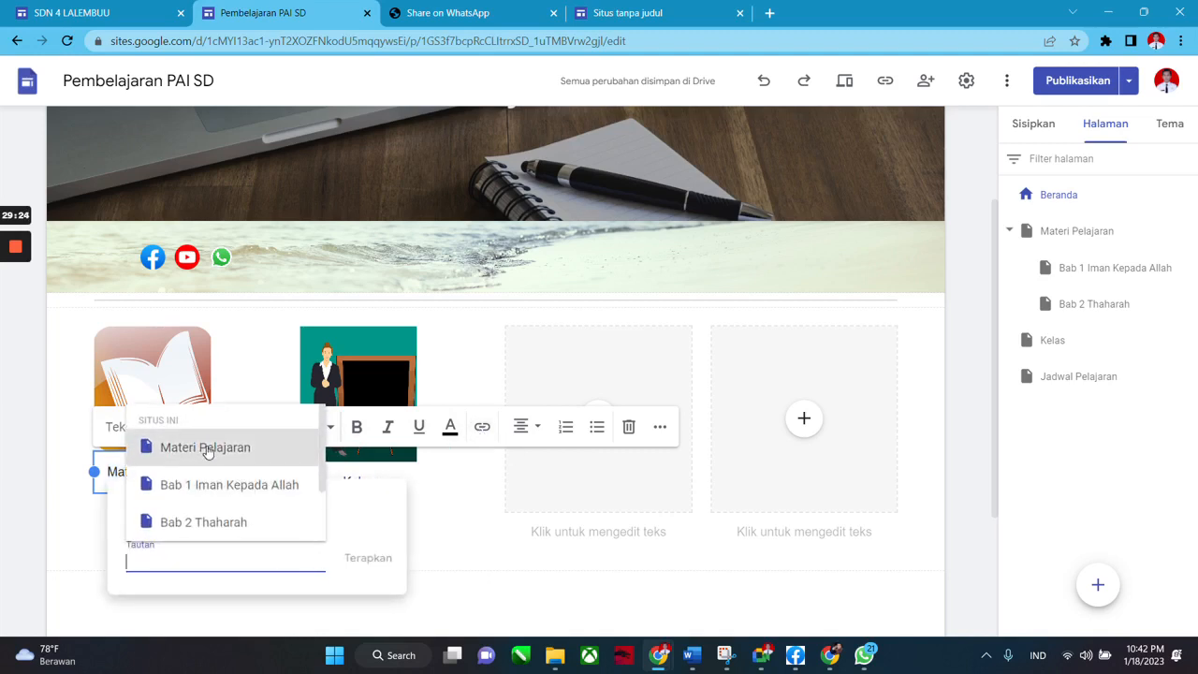
pyautogui.click(421, 572)
pyautogui.click(153, 472)
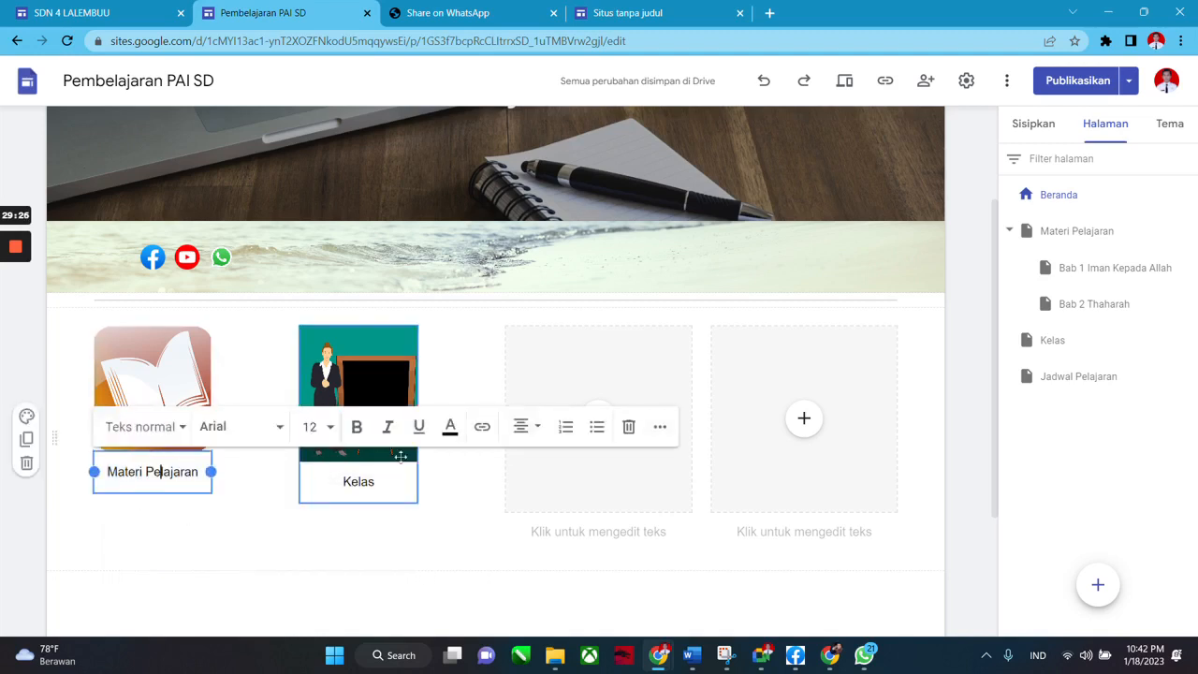
pyautogui.click(480, 427)
pyautogui.click(287, 446)
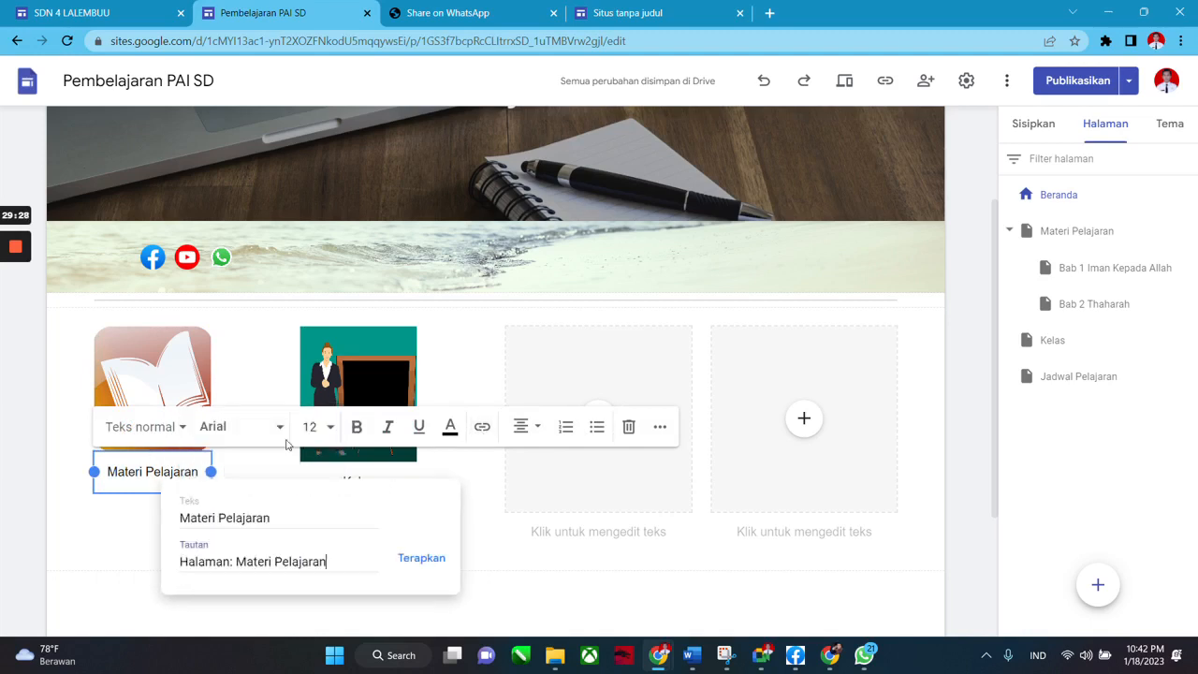
pyautogui.click(417, 484)
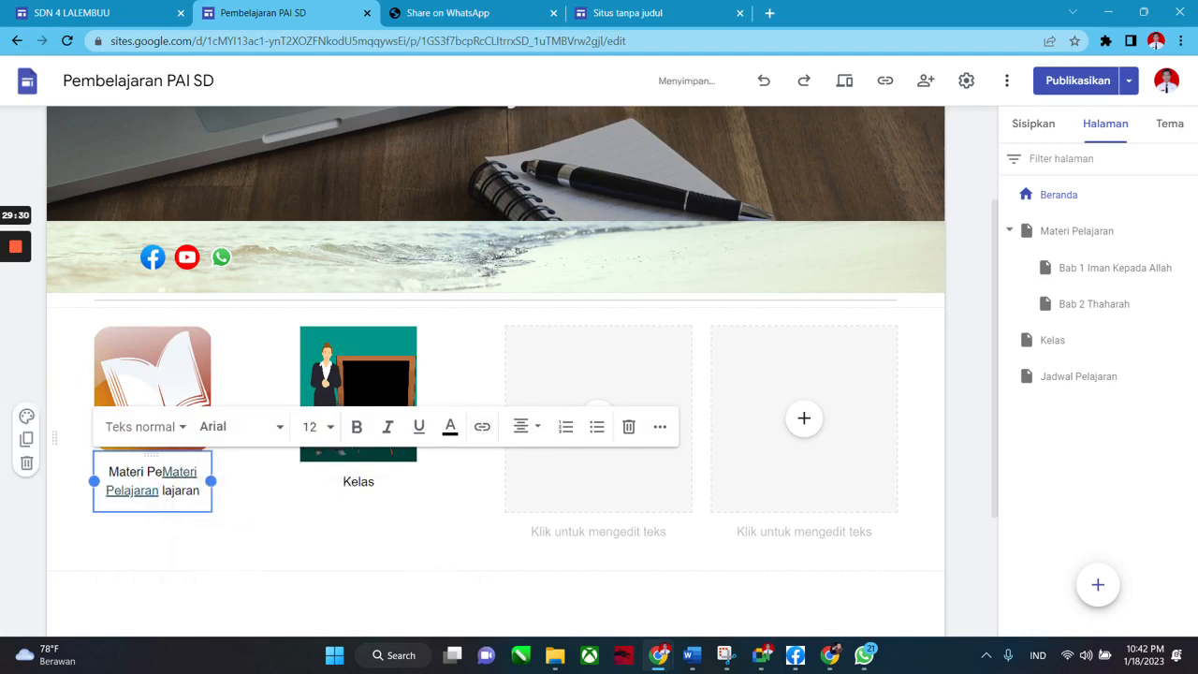
pyautogui.hotkey('ctrl', 'z')
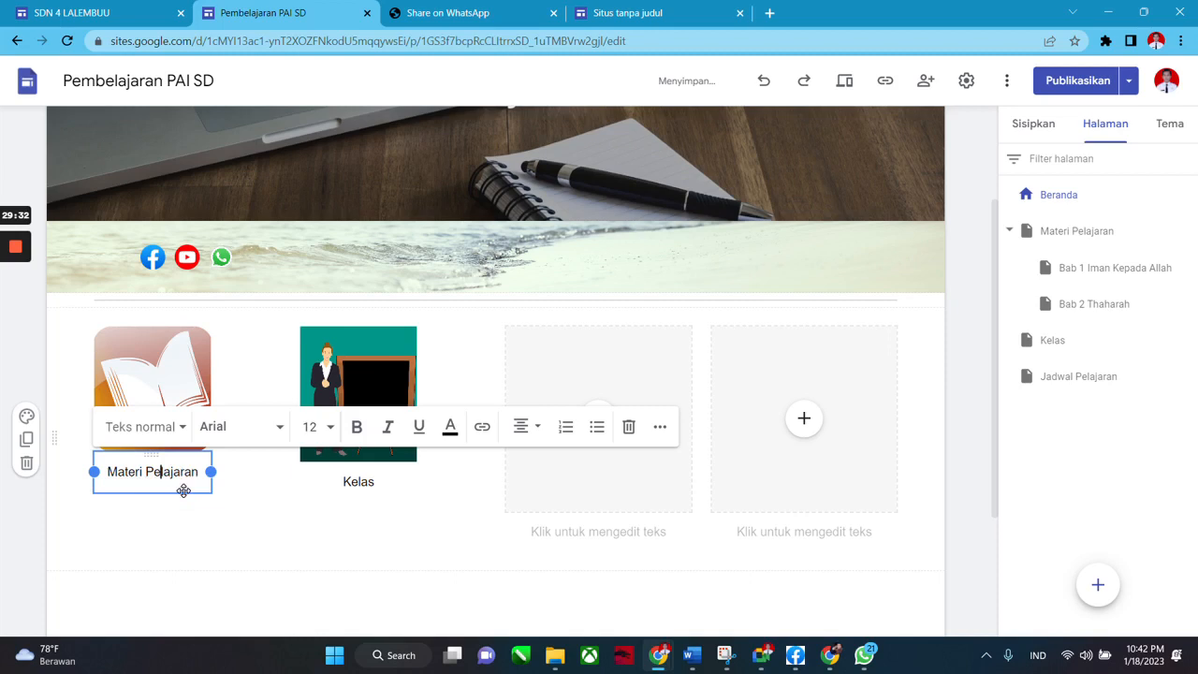
pyautogui.tripleClick(182, 481)
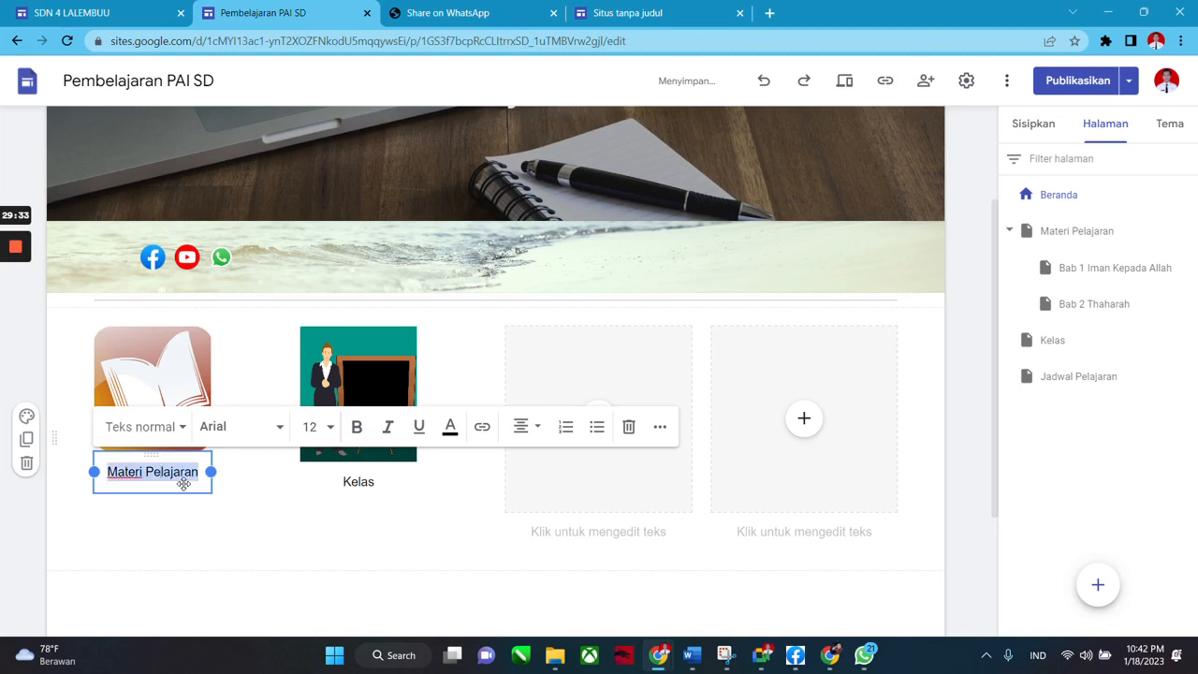
pyautogui.click(481, 428)
pyautogui.click(427, 562)
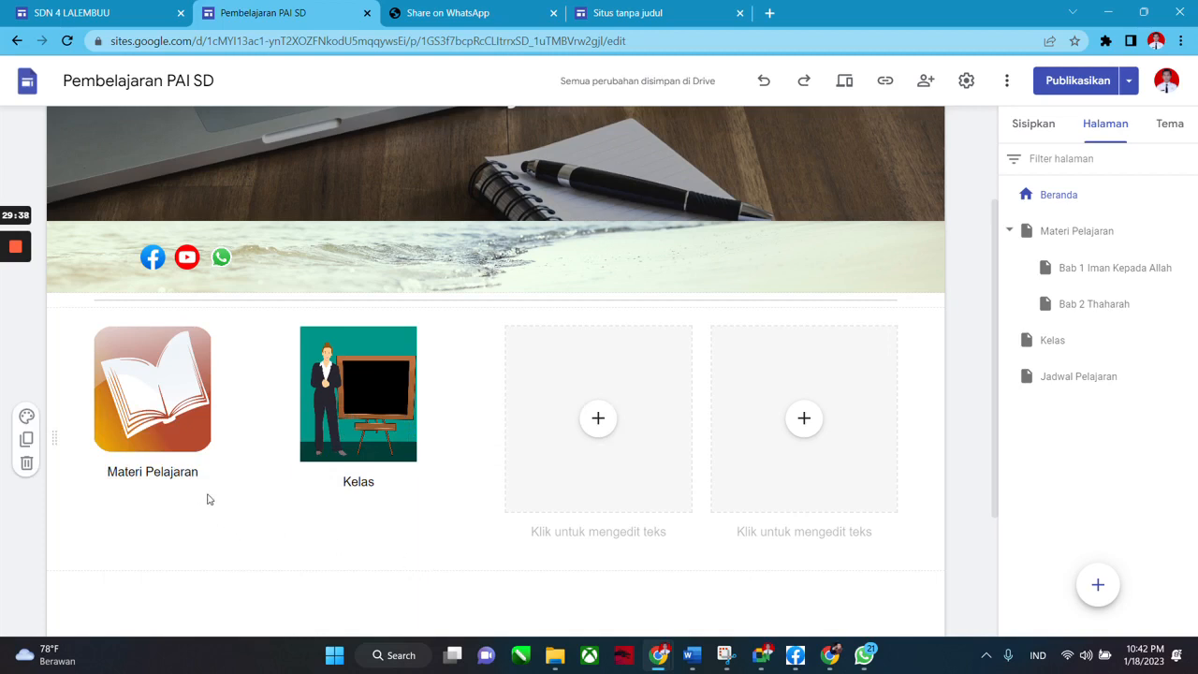
pyautogui.click(251, 521)
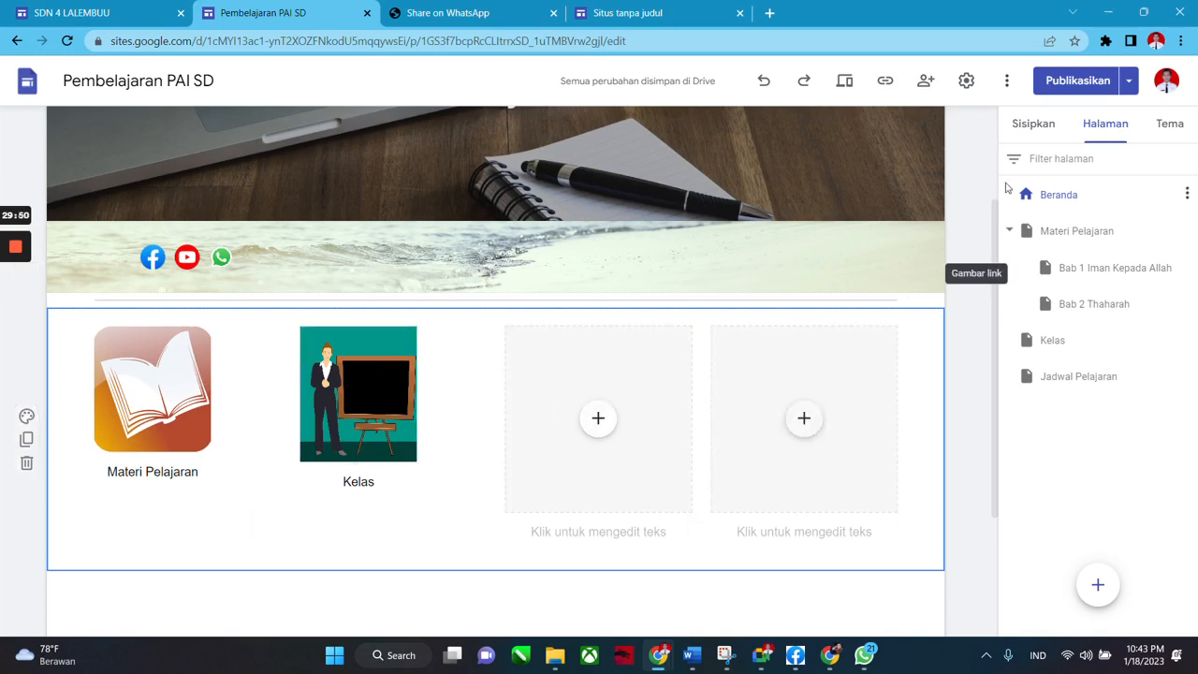
pyautogui.scroll(2, 969, 234)
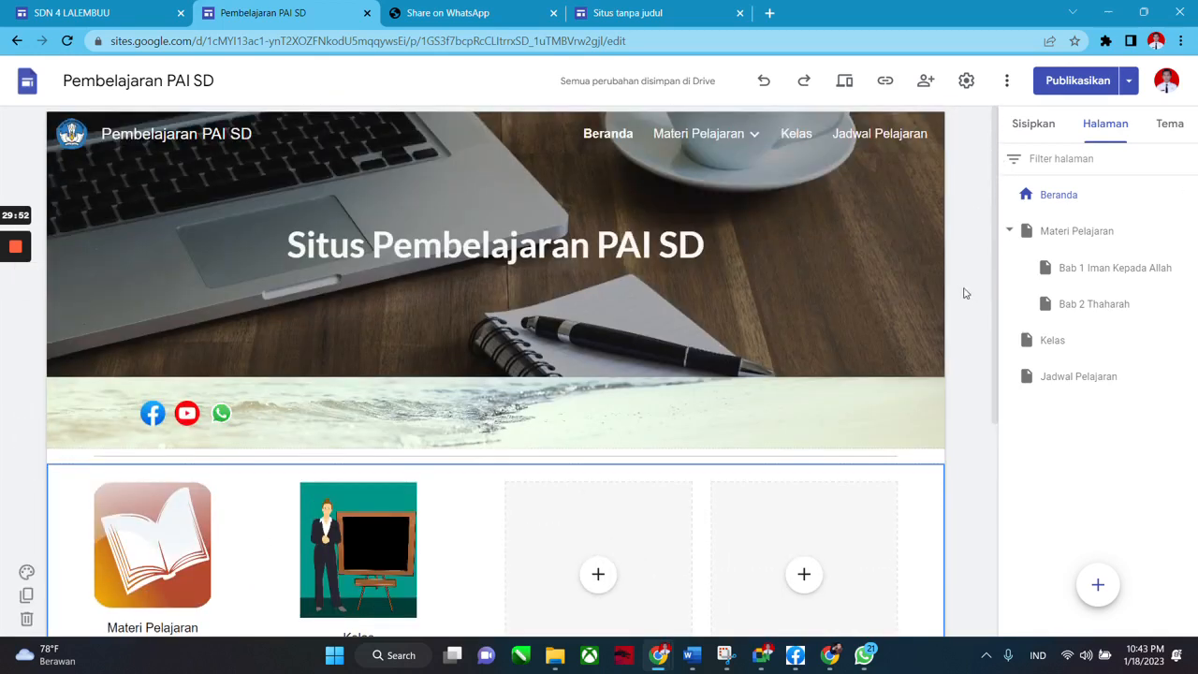
pyautogui.scroll(-3, 481, 366)
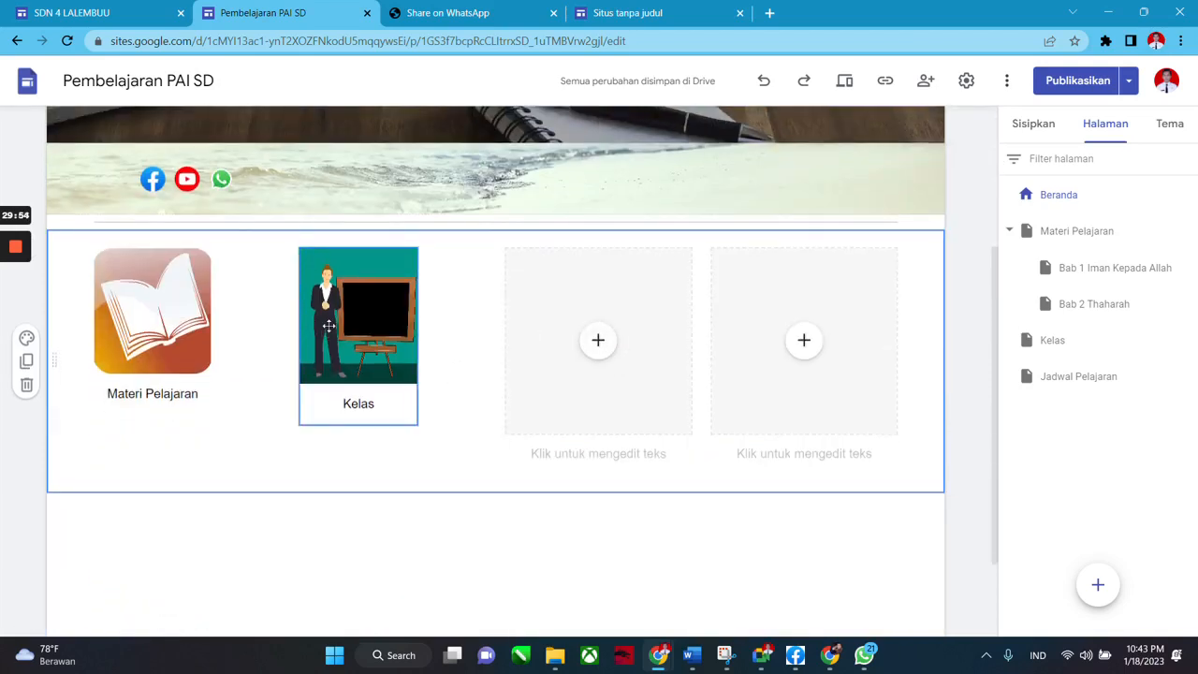
pyautogui.scroll(1, 605, 463)
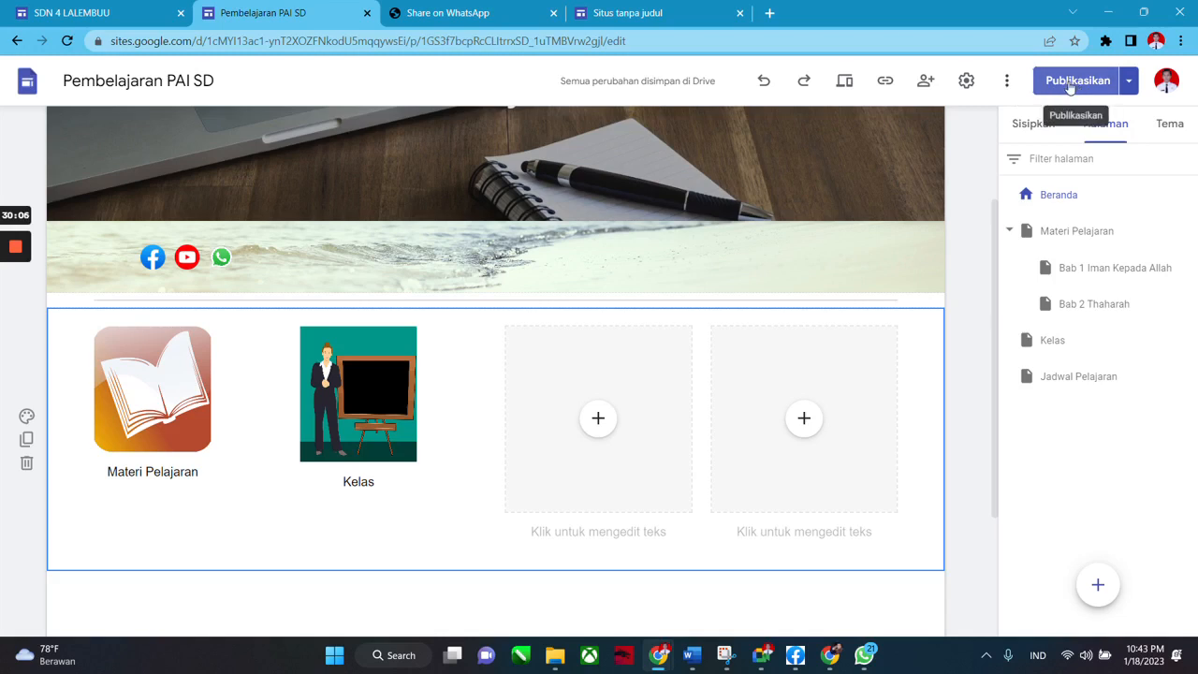
# Review the draft-versus-published comparison and publish the Pembelajaran PAI SD site.
pyautogui.click(1069, 82)
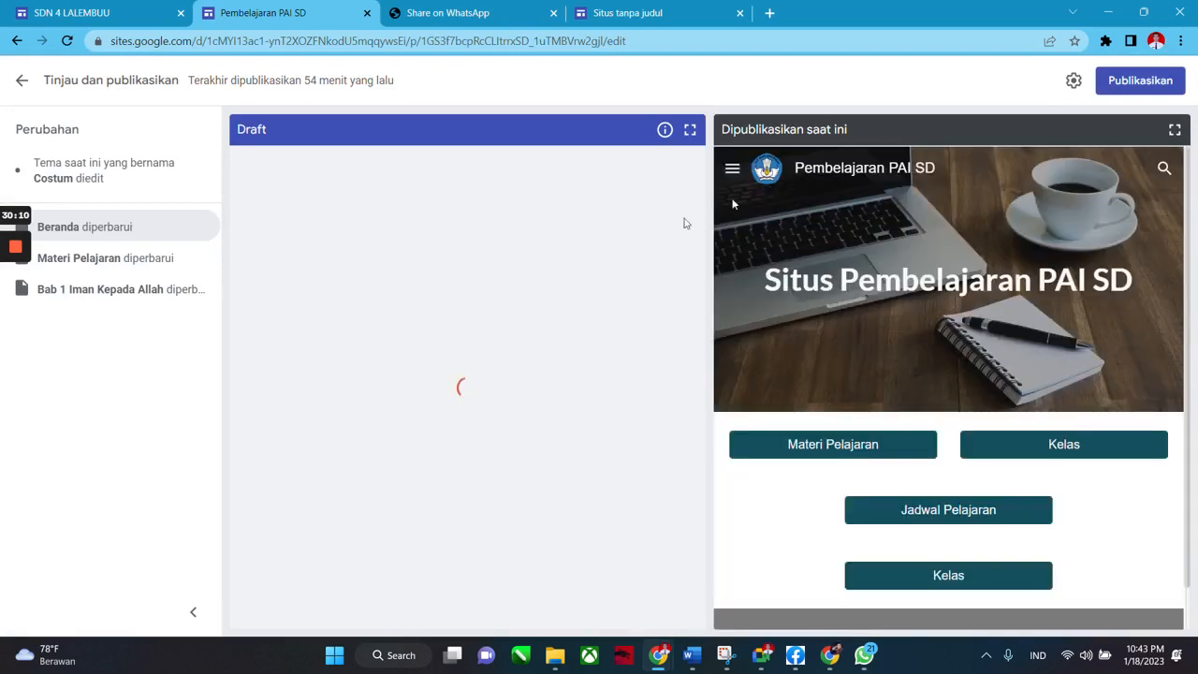
pyautogui.scroll(-1, 954, 278)
pyautogui.scroll(1, 954, 278)
pyautogui.scroll(-1, 369, 351)
pyautogui.scroll(-2, 371, 351)
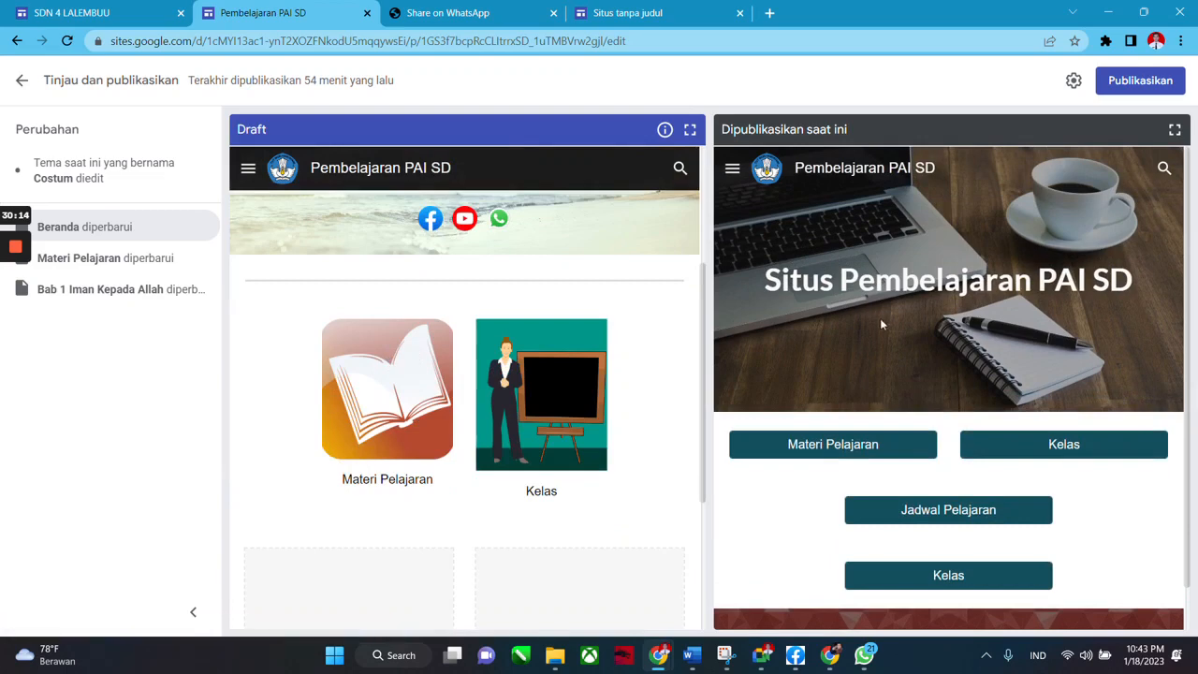
pyautogui.click(1134, 82)
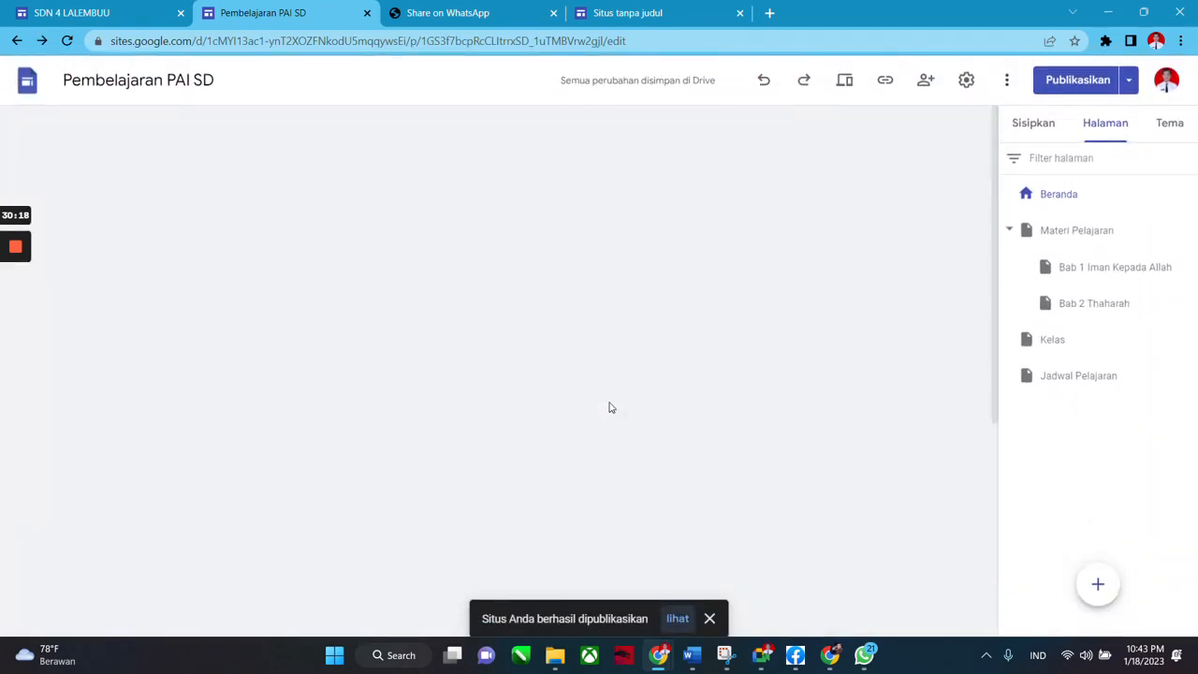
pyautogui.scroll(-2, 981, 396)
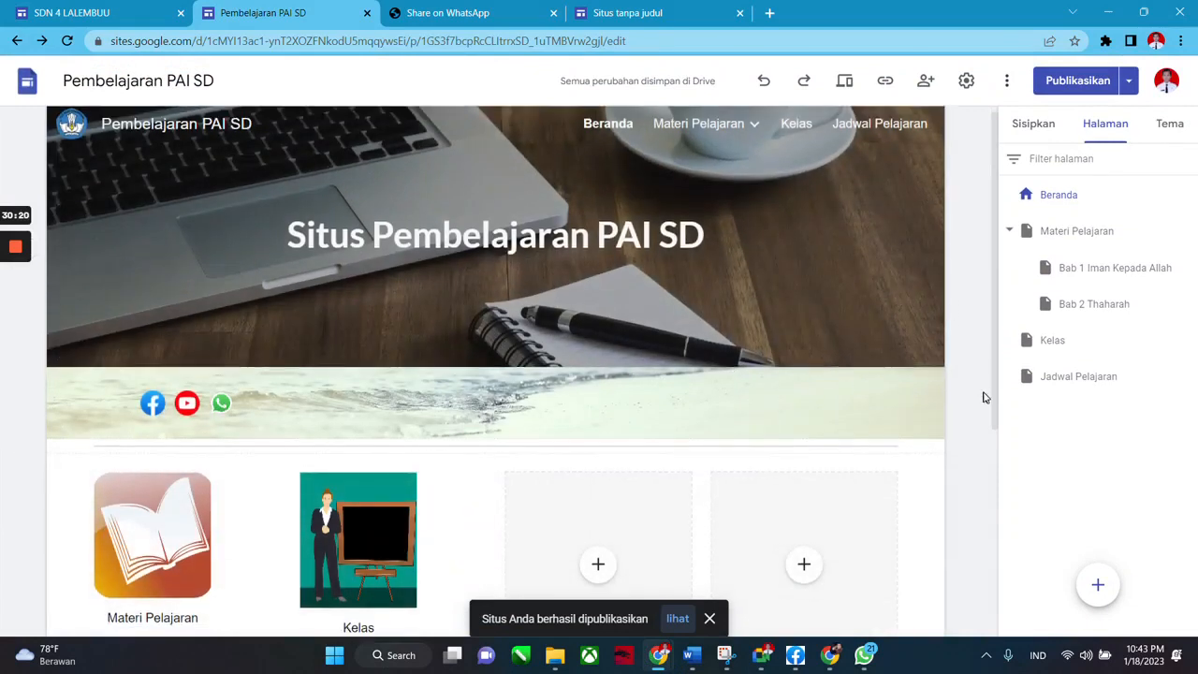
pyautogui.scroll(2, 987, 417)
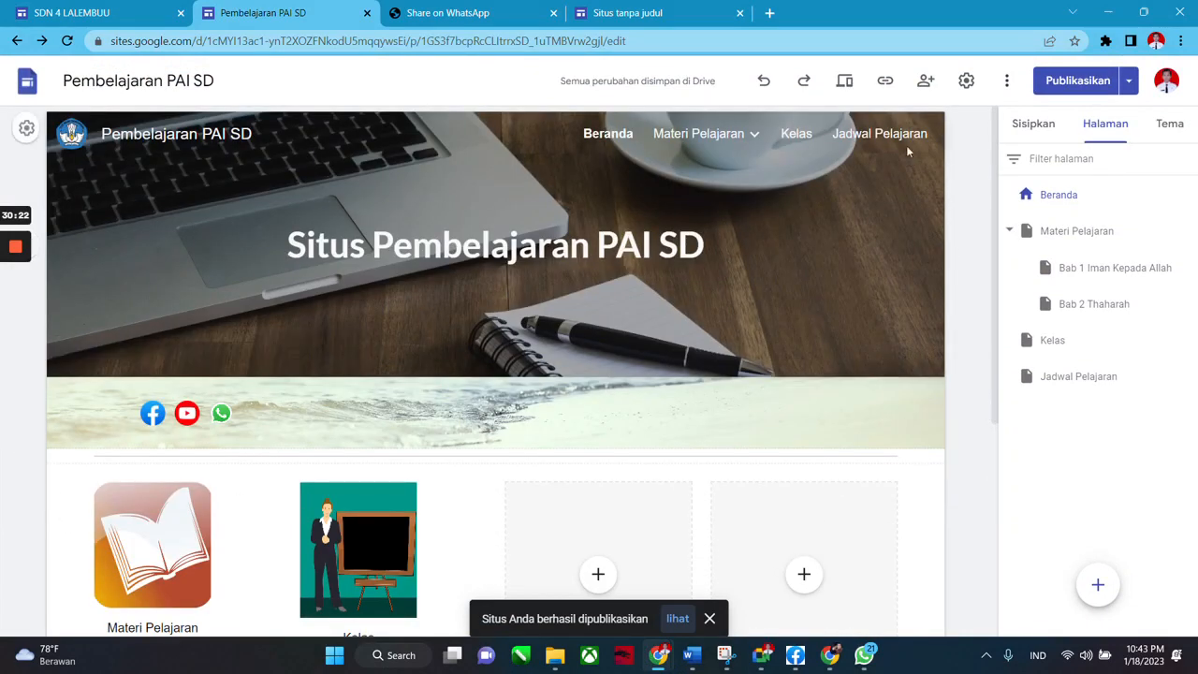
pyautogui.scroll(-2, 993, 290)
pyautogui.scroll(2, 996, 267)
pyautogui.moveTo(997, 253)
pyautogui.mouseDown()
pyautogui.moveTo(998, 439)
pyautogui.moveTo(996, 264)
pyautogui.mouseUp()
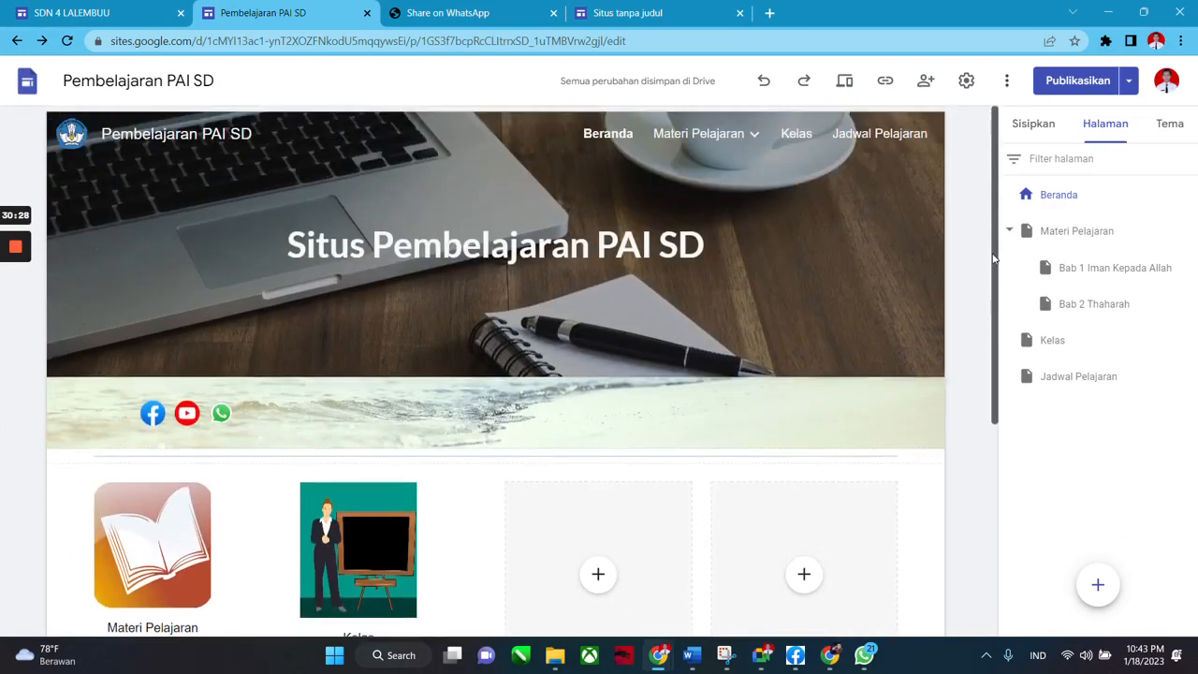
# Show the Sisipkan insert panel and zoom the browser view to 200%.
pyautogui.click(1035, 124)
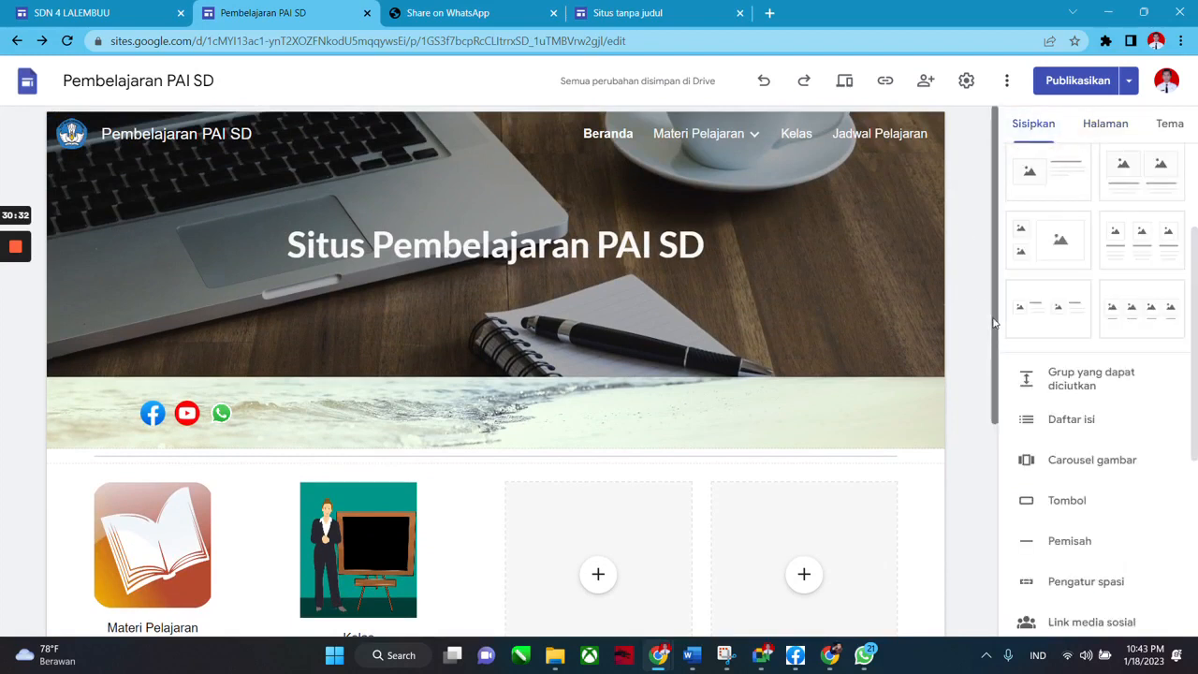
pyautogui.moveTo(996, 440); pyautogui.dragTo(1000, 313)
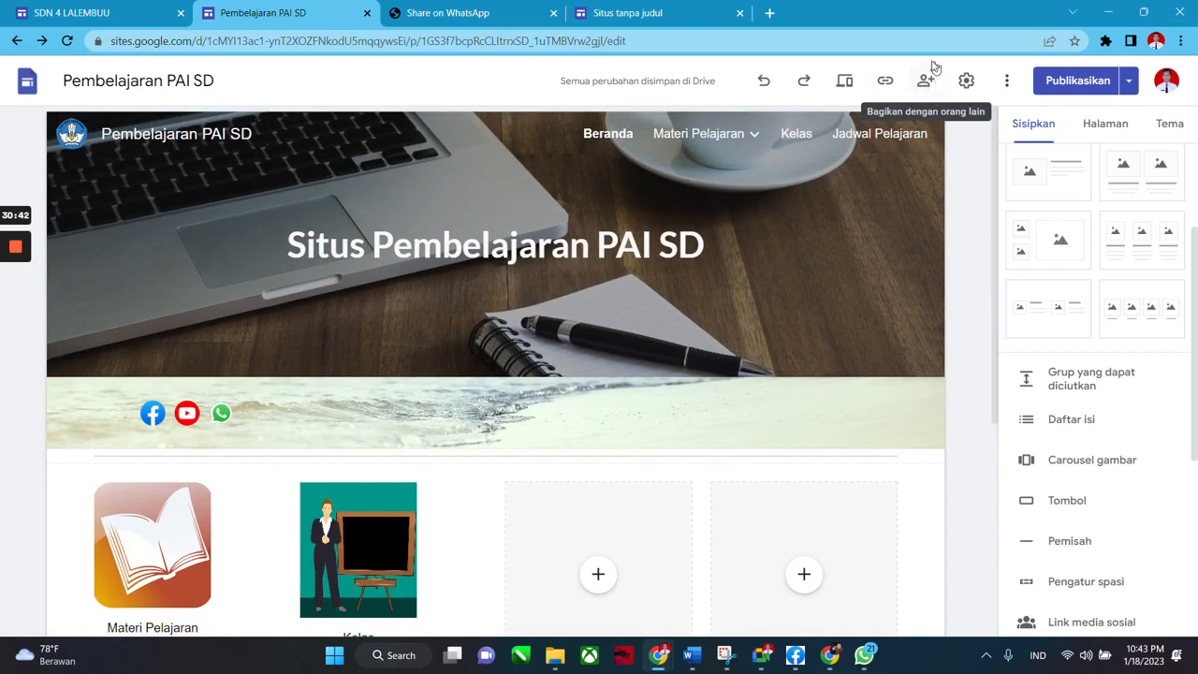
pyautogui.hotkey('ctrl', '+')
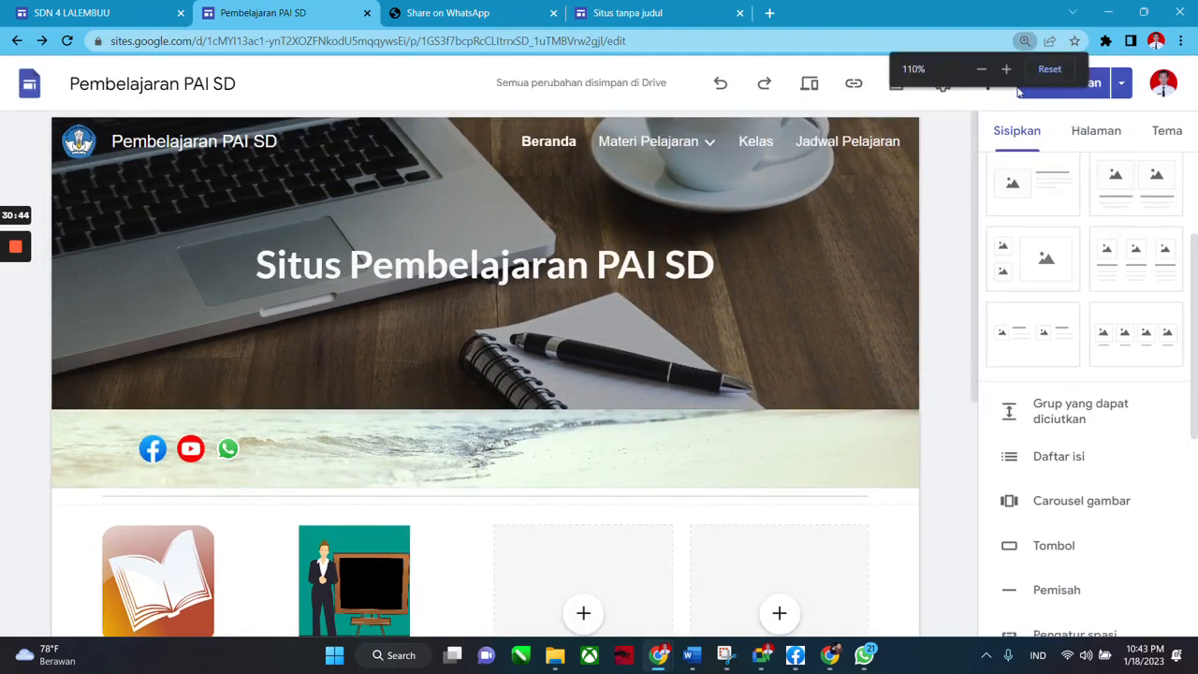
pyautogui.hotkey('ctrl', '+')
pyautogui.hotkey('ctrl', '+')
pyautogui.hotkey('ctrl', '+')
pyautogui.hotkey('ctrl', '+')
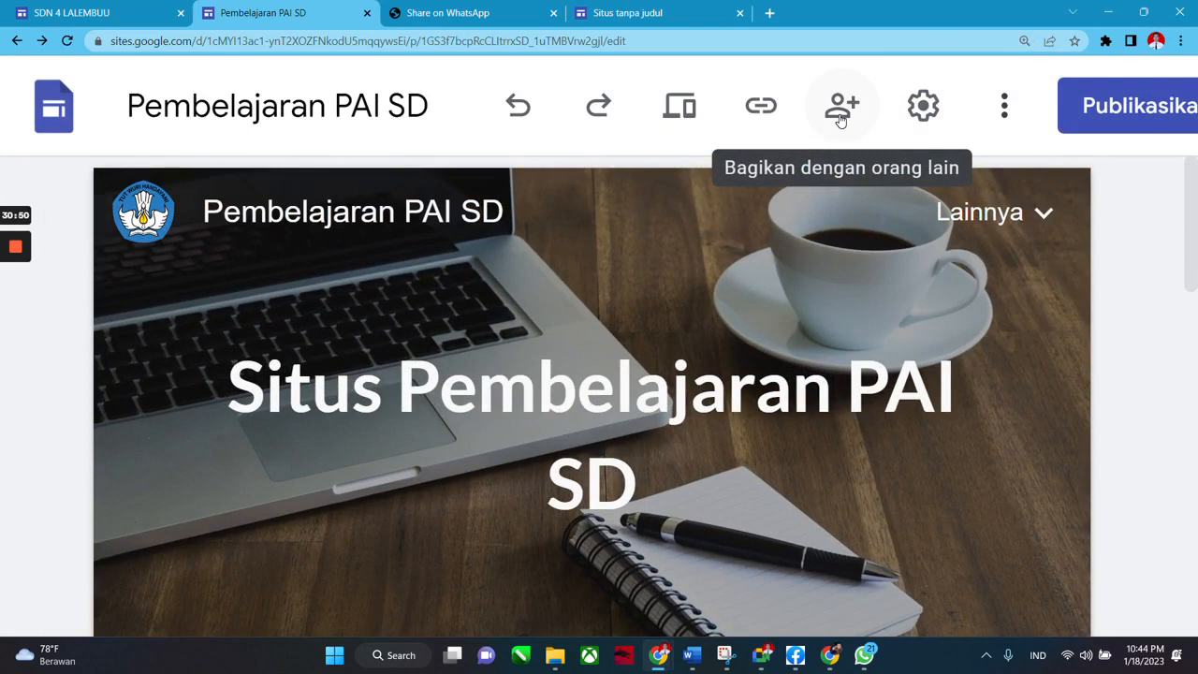
# Change sharing access so the draft is viewable by anyone with the link and the published site is Publik.
pyautogui.click(840, 118)
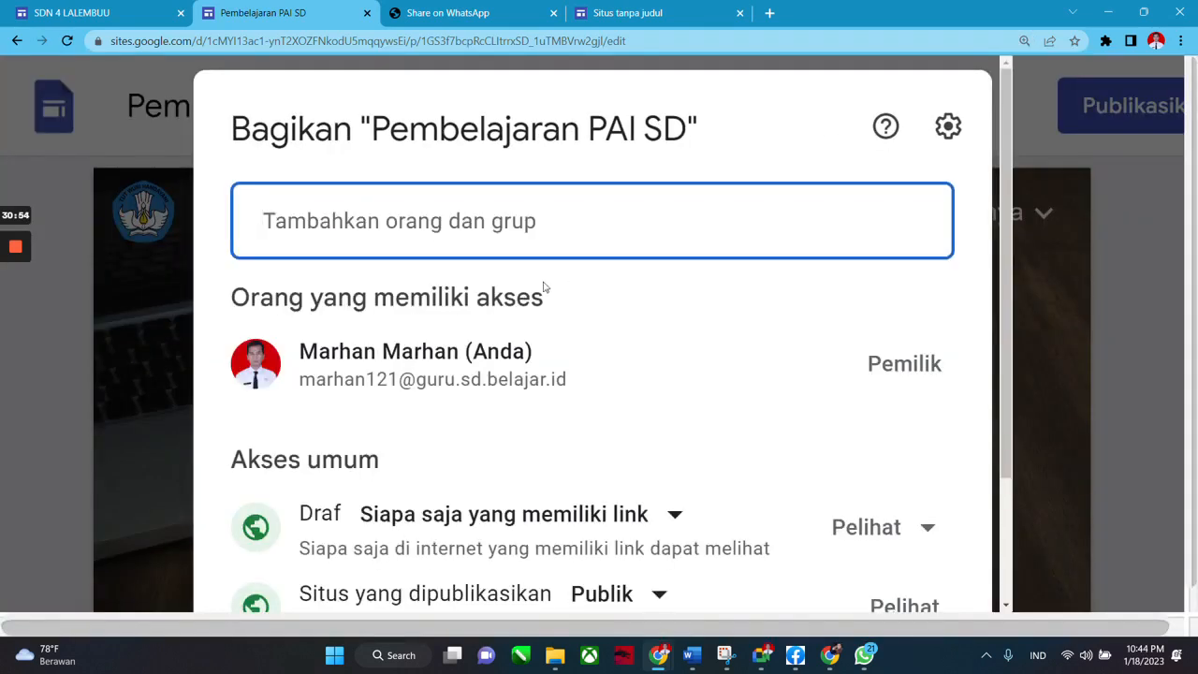
pyautogui.scroll(-2, 544, 294)
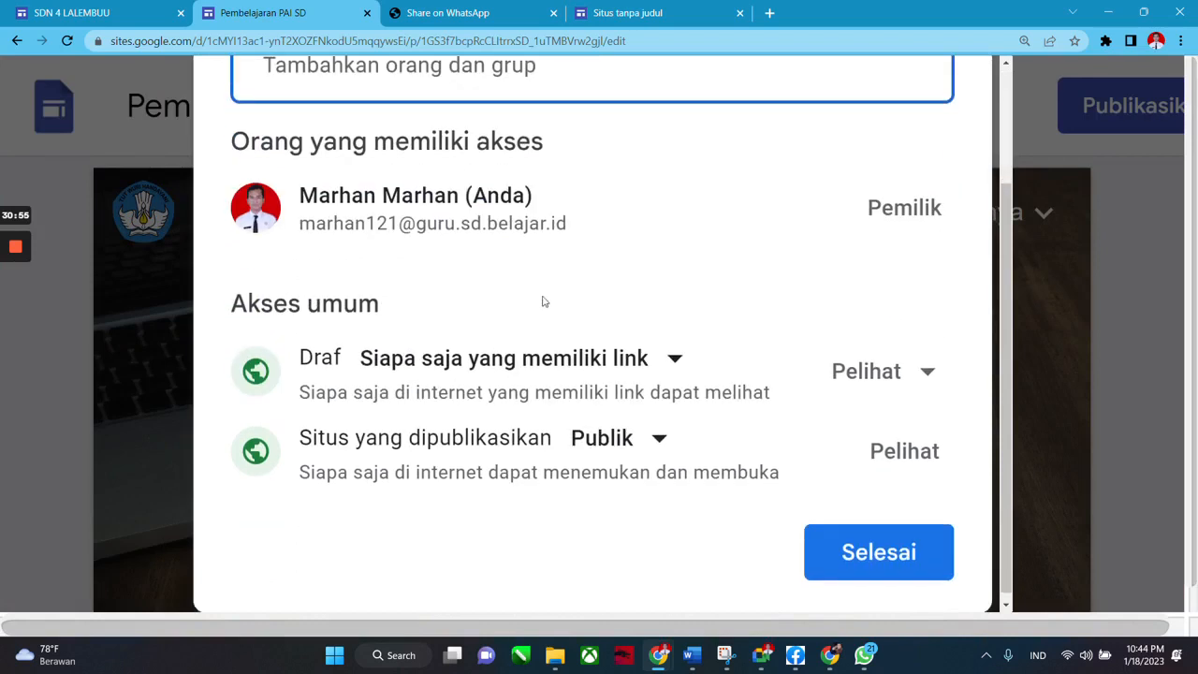
pyautogui.click(675, 365)
pyautogui.click(665, 293)
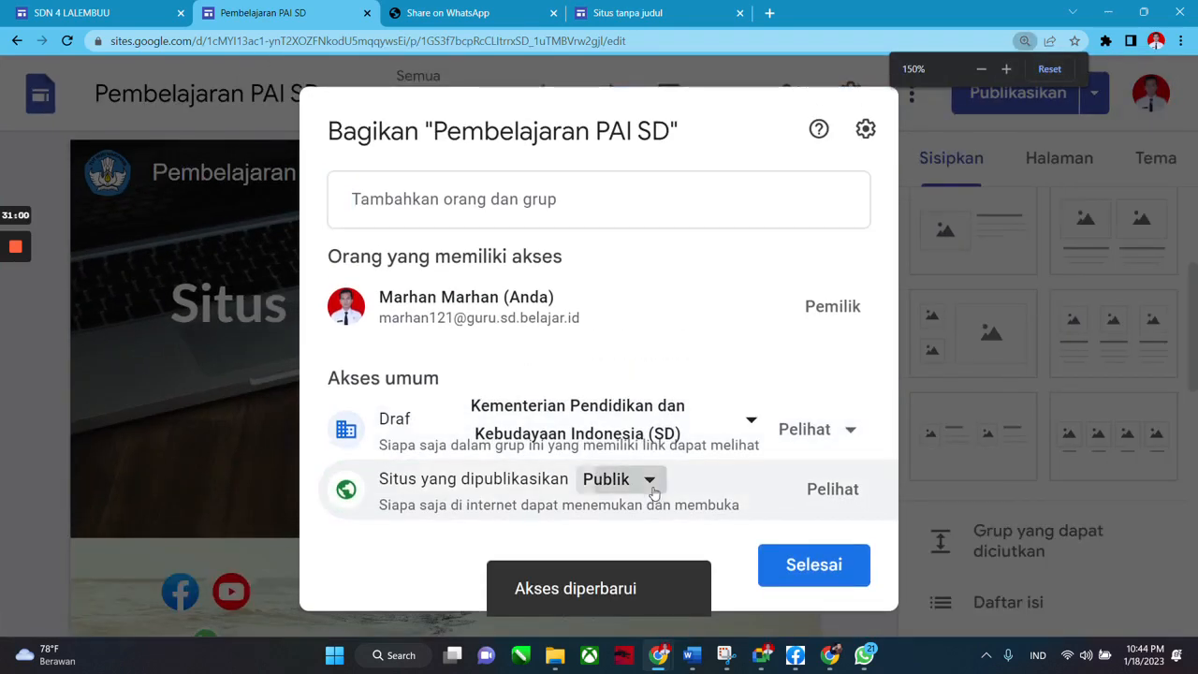
pyautogui.click(604, 462)
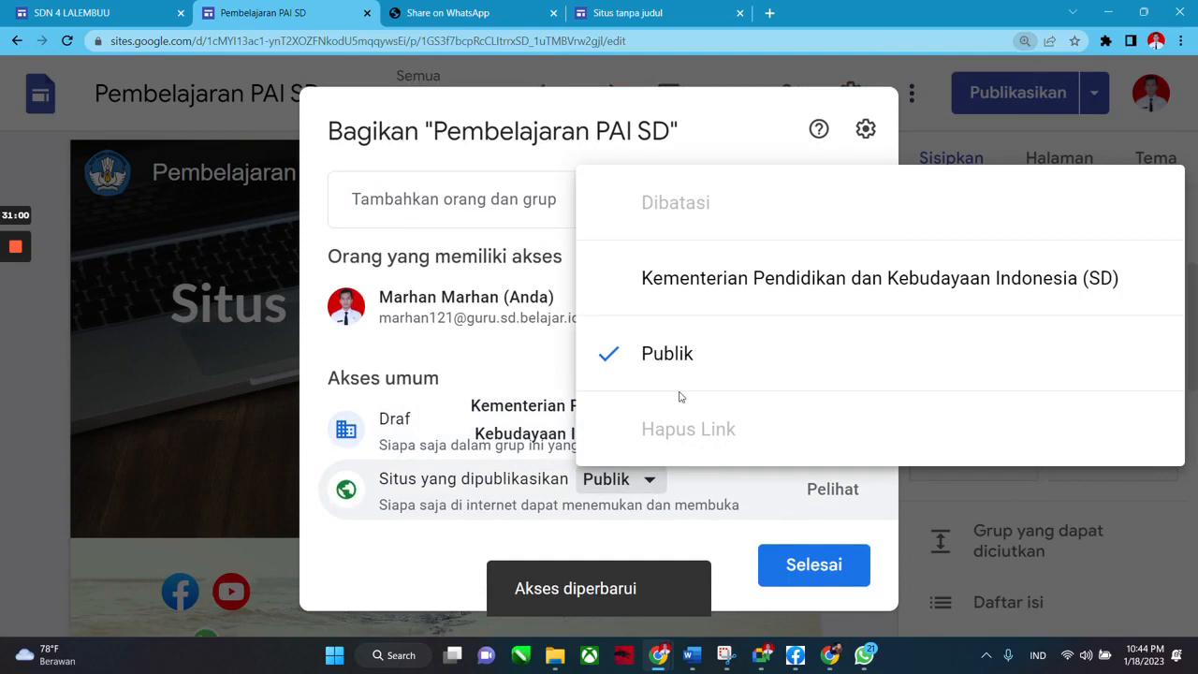
pyautogui.click(688, 279)
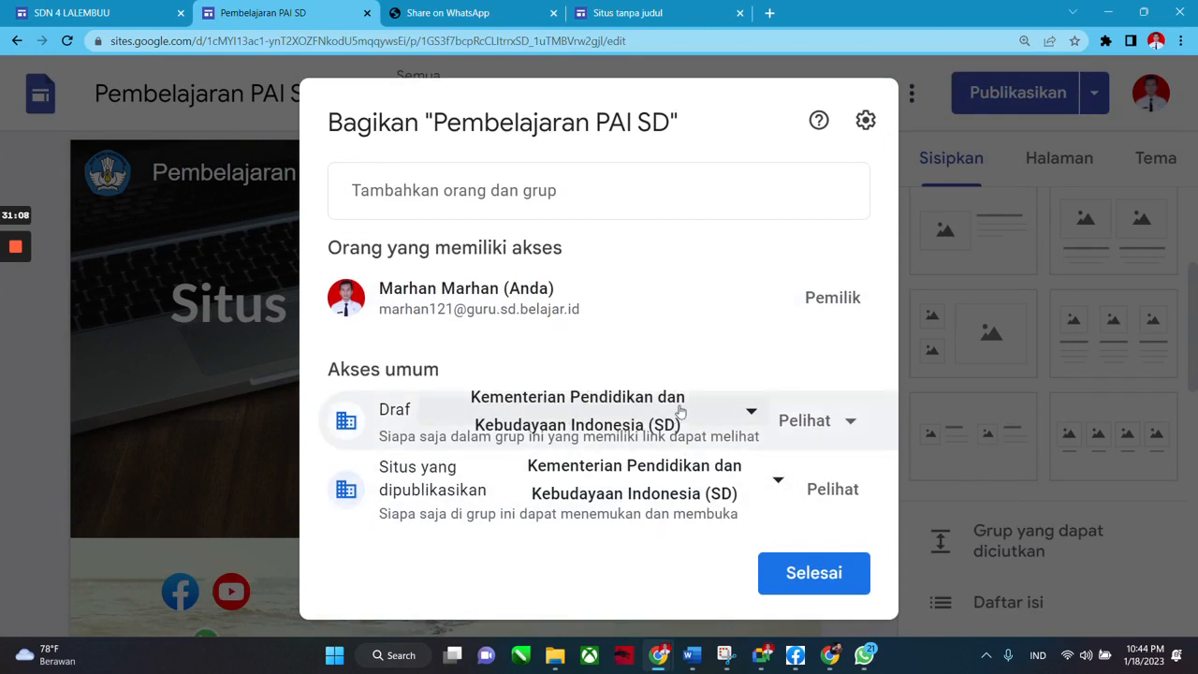
pyautogui.click(751, 411)
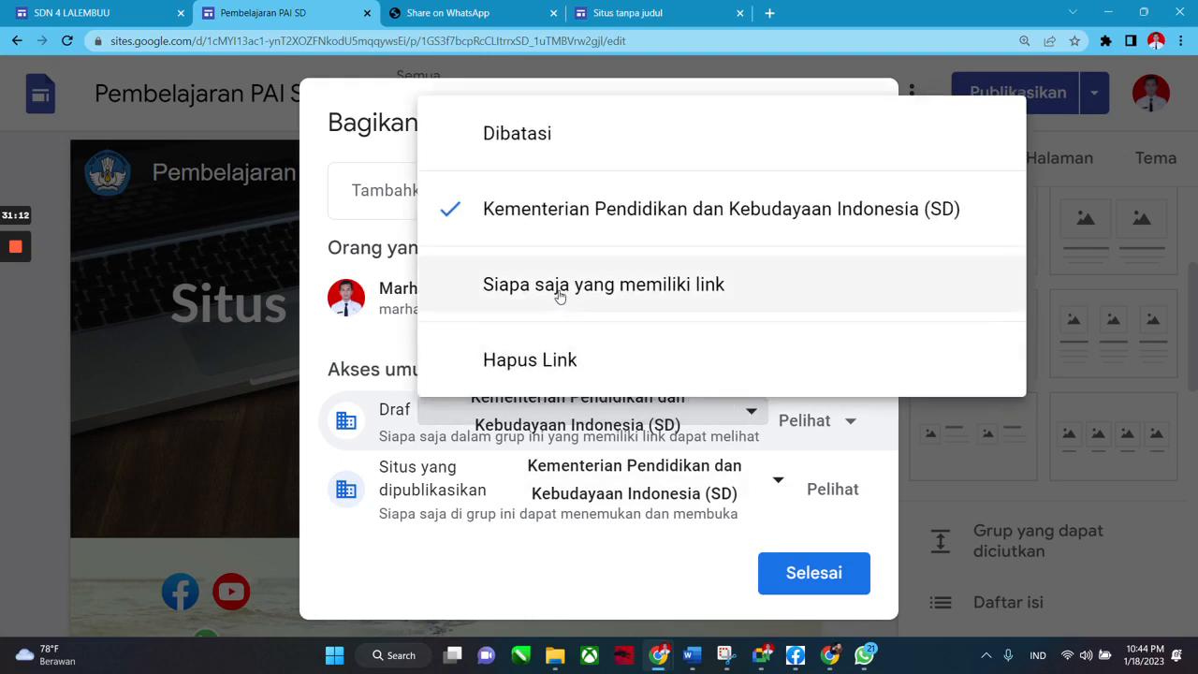
pyautogui.click(630, 286)
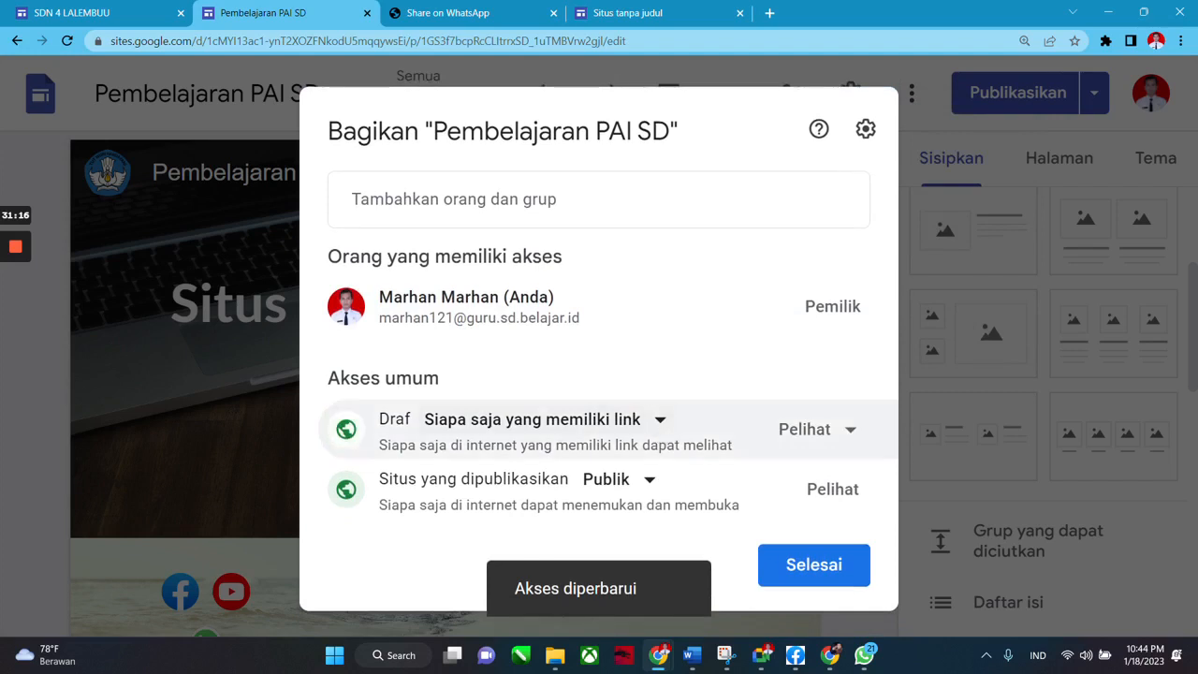
pyautogui.click(598, 191)
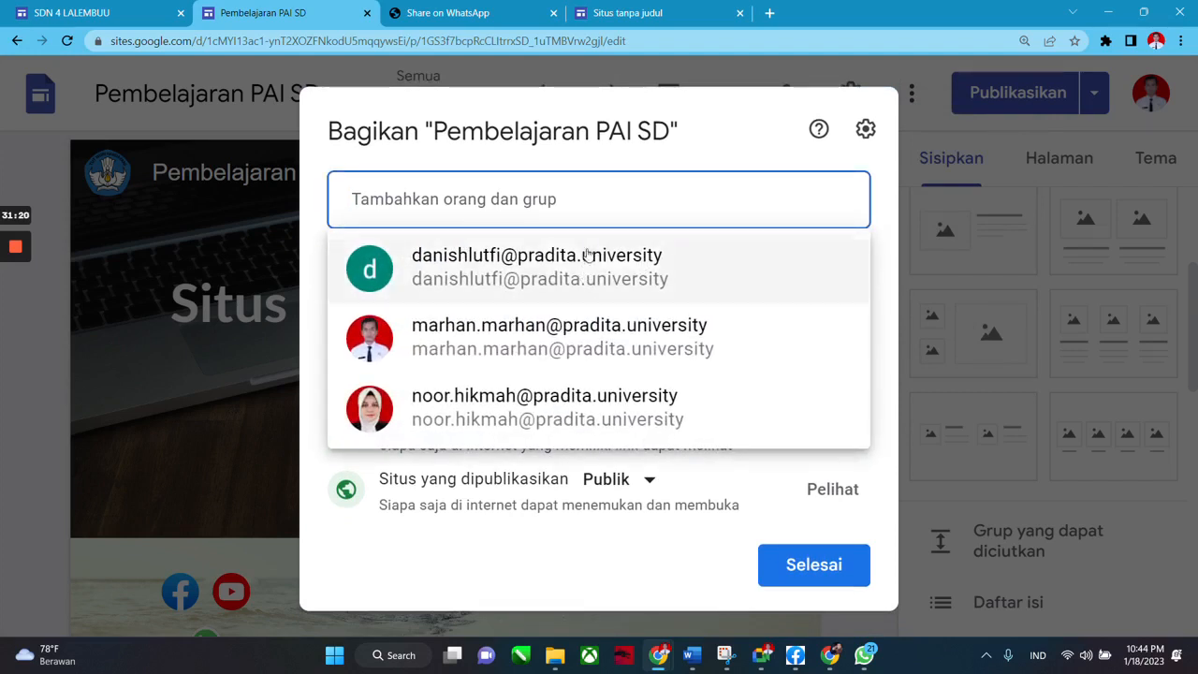
# Add the colleague from the suggestions and write the message 'Mohon masukannya Master'.
pyautogui.click(588, 278)
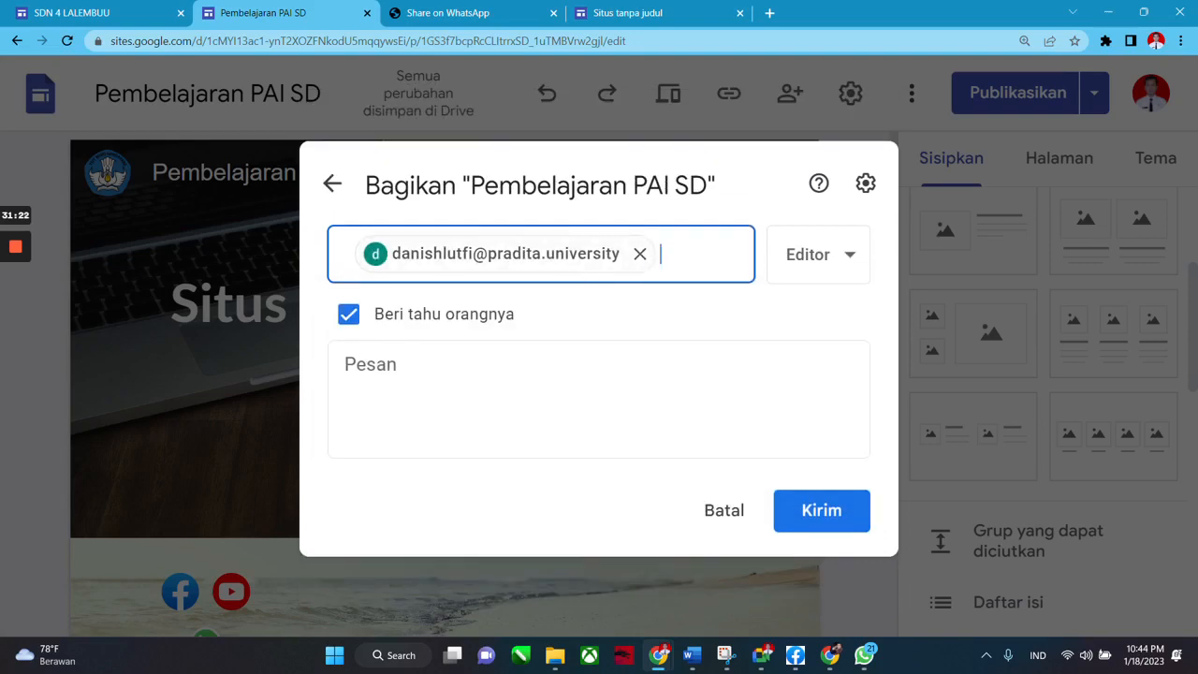
pyautogui.moveTo(467, 268)
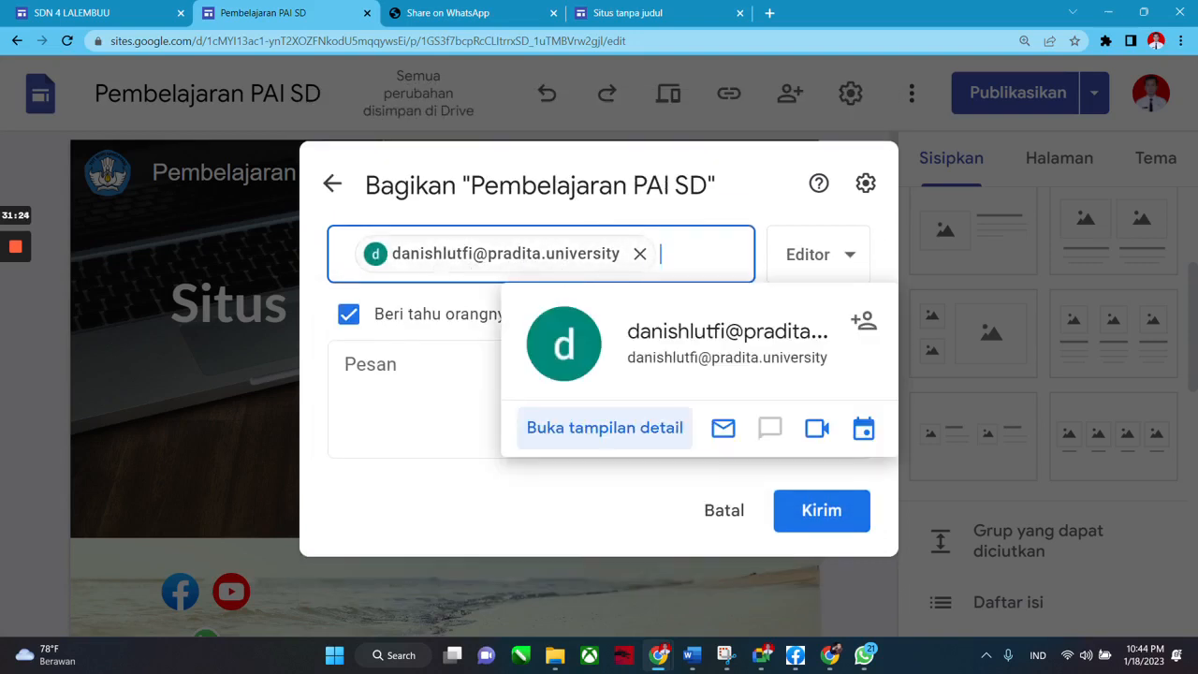
pyautogui.click(352, 365)
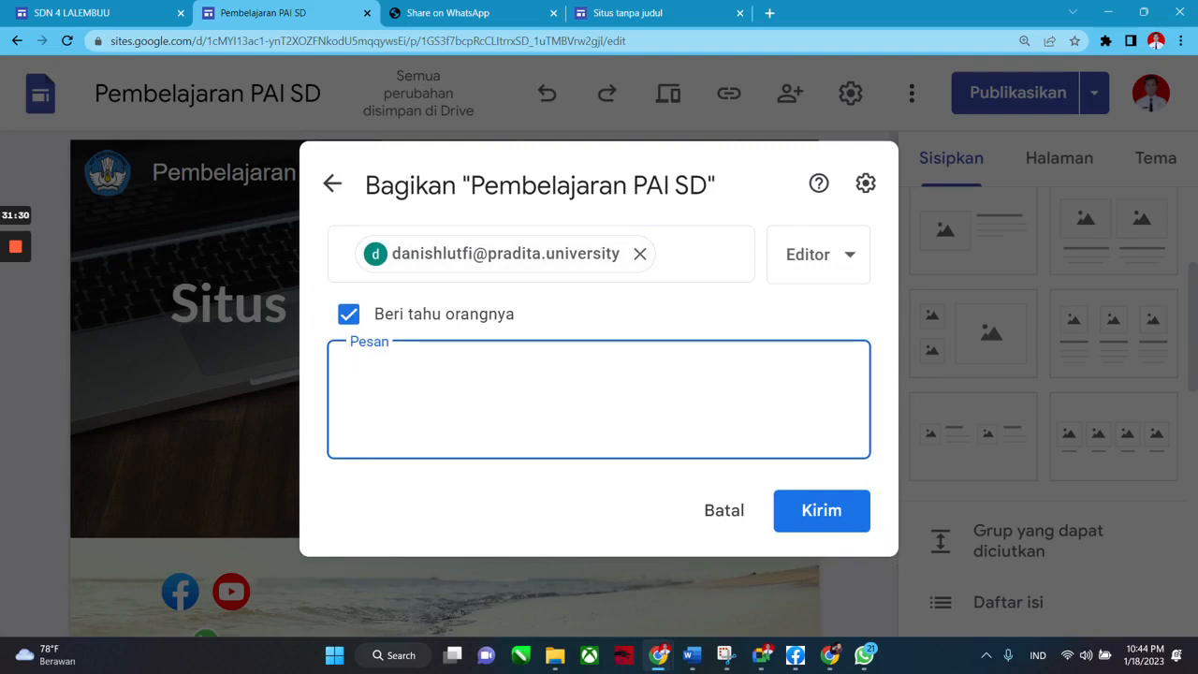
pyautogui.write('Mohon ')
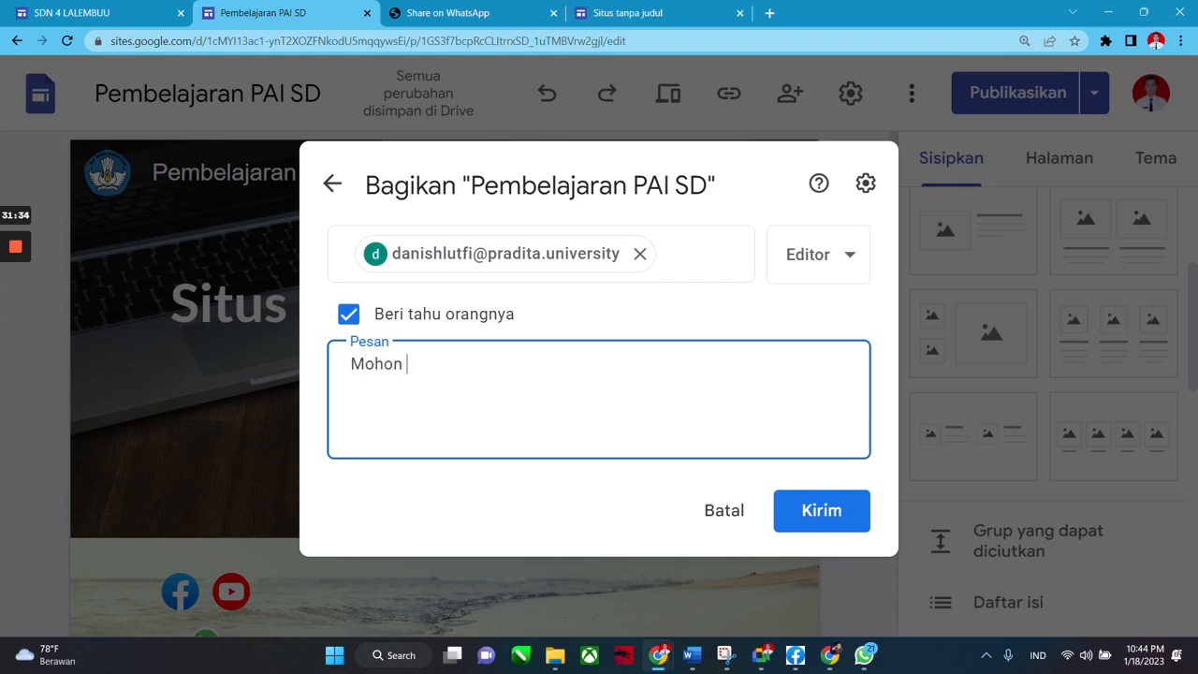
pyautogui.write('masukannya Master...')
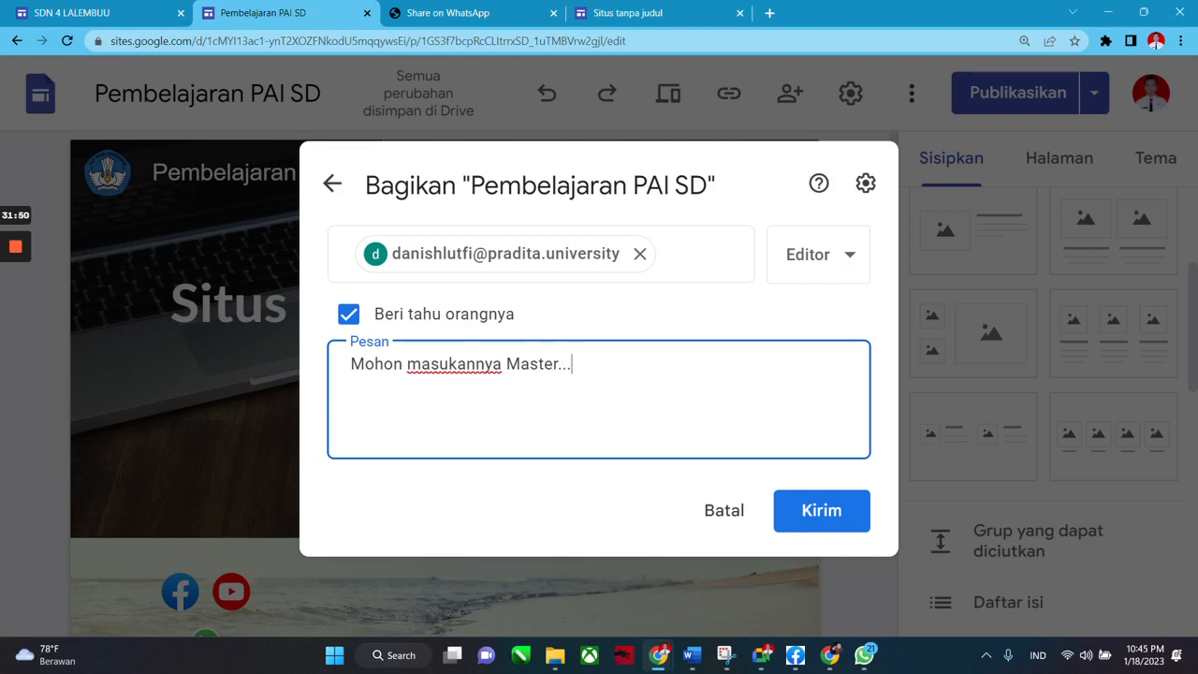
# Set the invitee's role to Editor instead of published-site viewer.
pyautogui.click(850, 258)
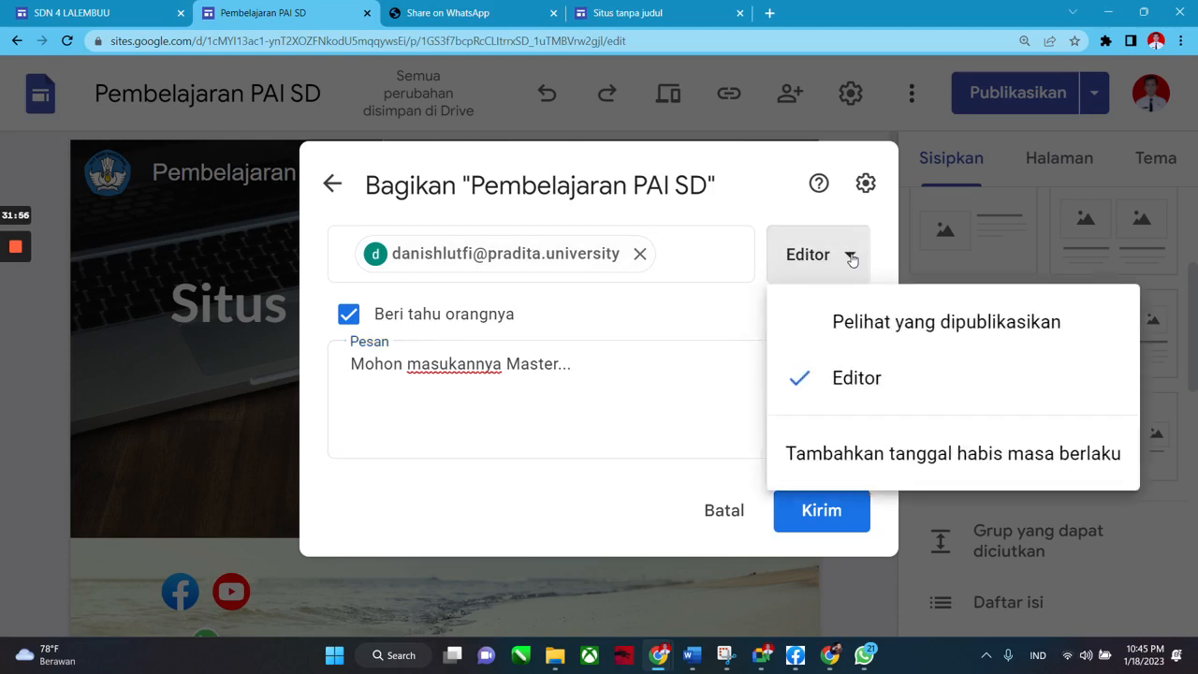
pyautogui.click(870, 321)
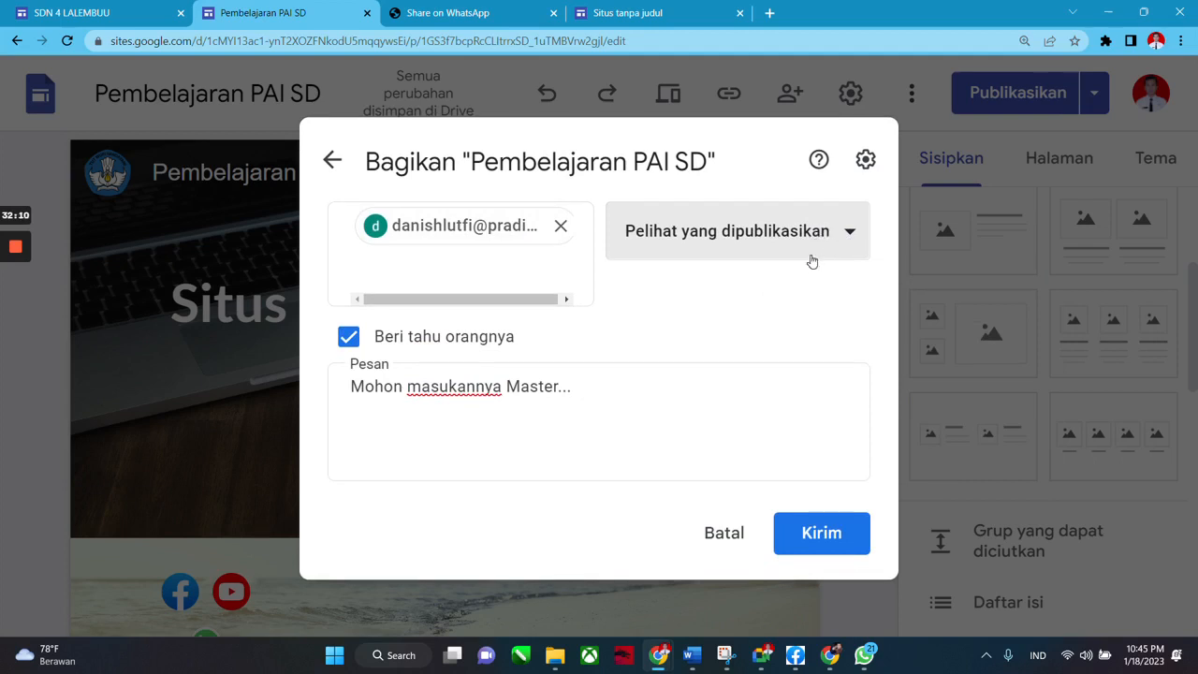
pyautogui.click(845, 235)
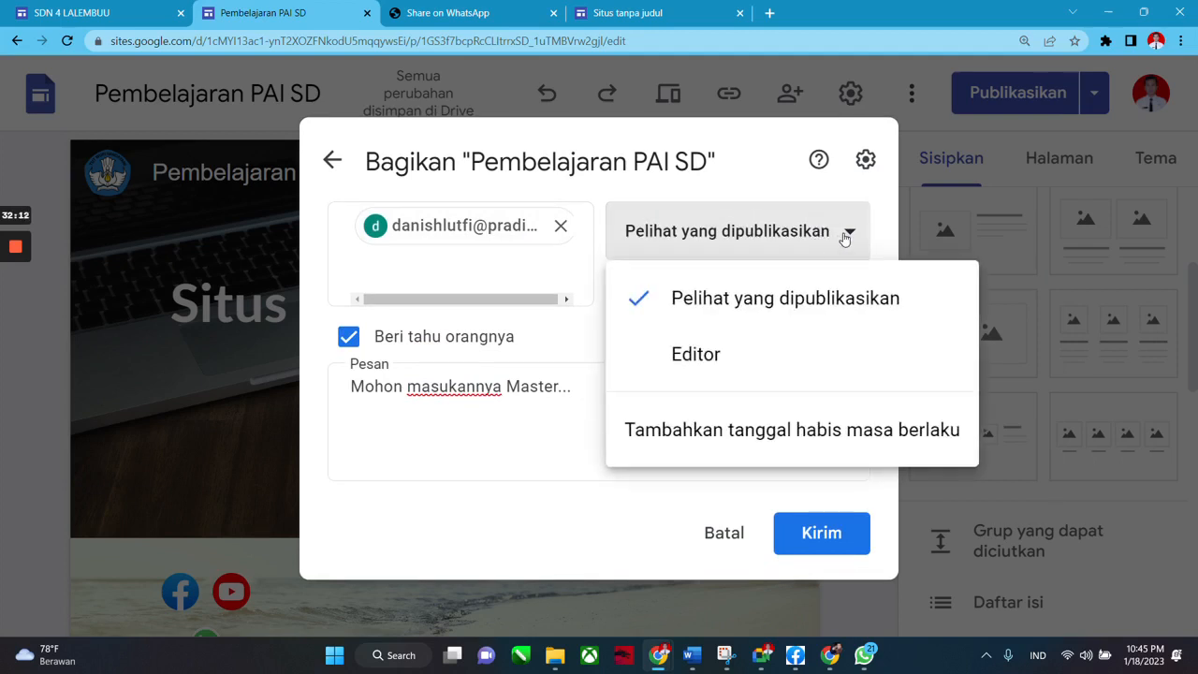
pyautogui.click(701, 353)
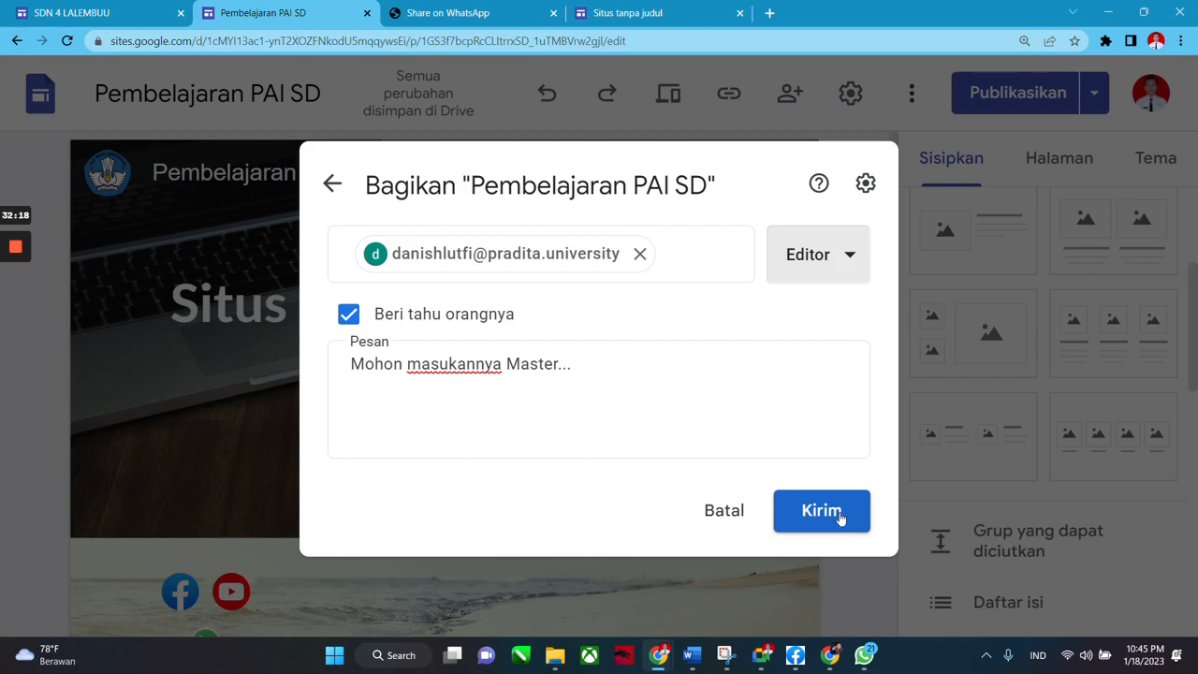
# Send the Editor invitation, confirming sharing outside the organisation anyway.
pyautogui.click(839, 517)
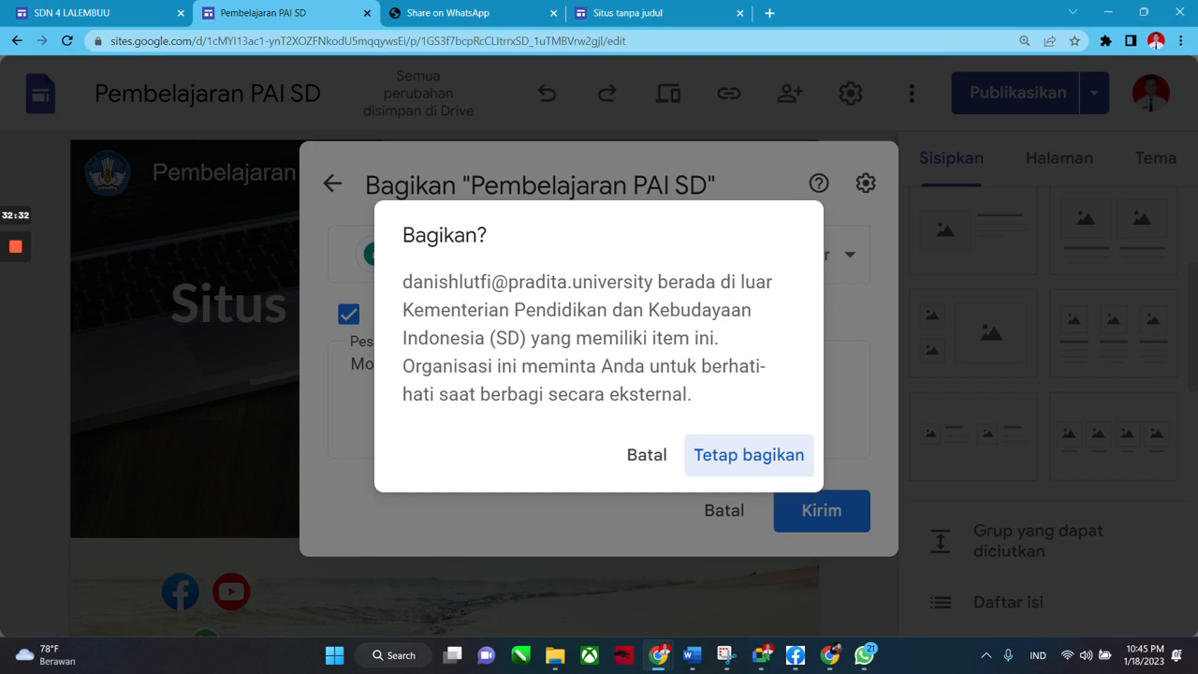
pyautogui.click(750, 465)
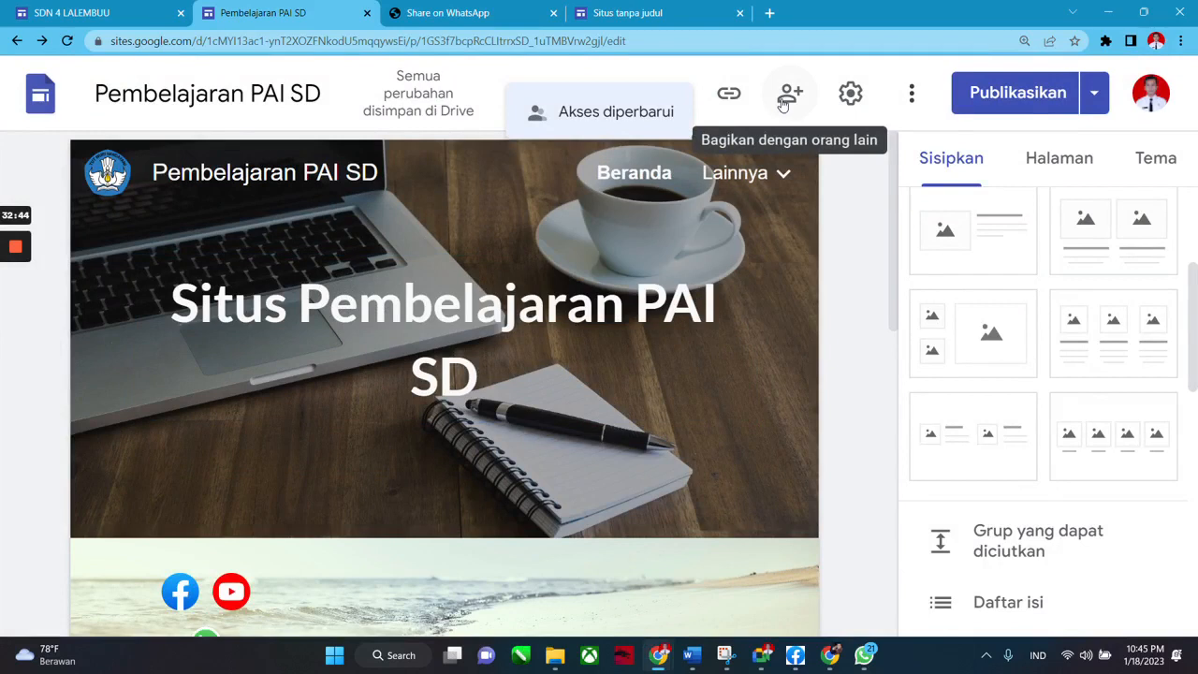
# Revoke the second collaborator's access, save the sharing change, and reset the page zoom.
pyautogui.click(782, 105)
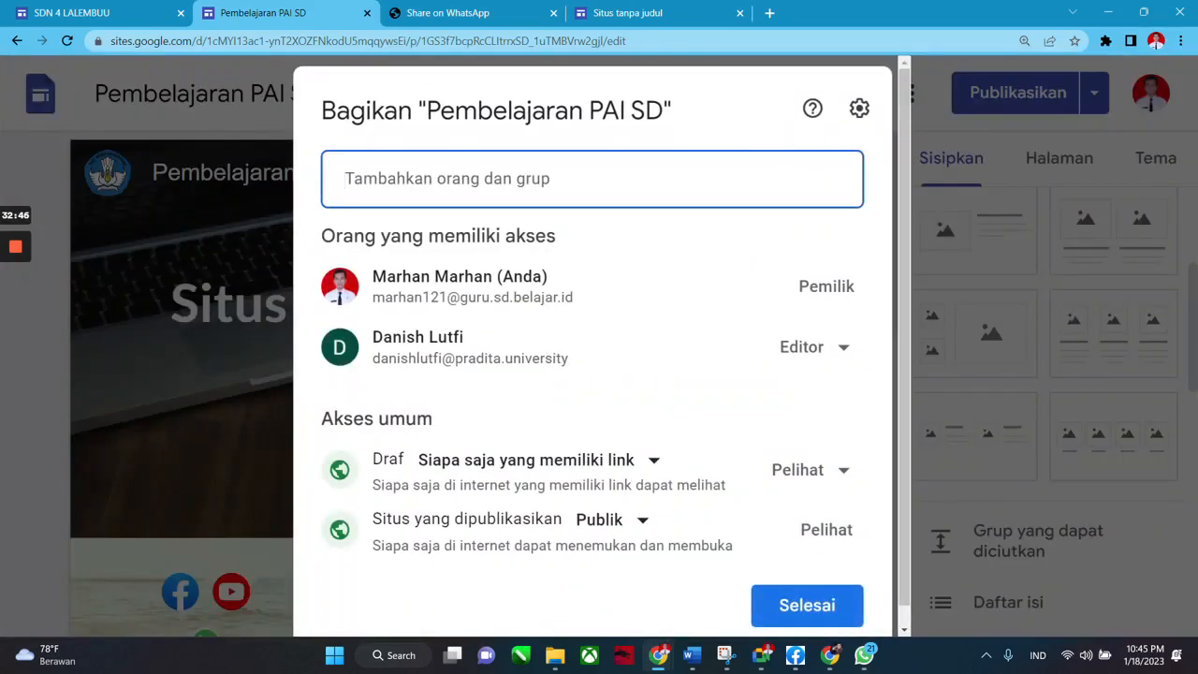
pyautogui.click(839, 357)
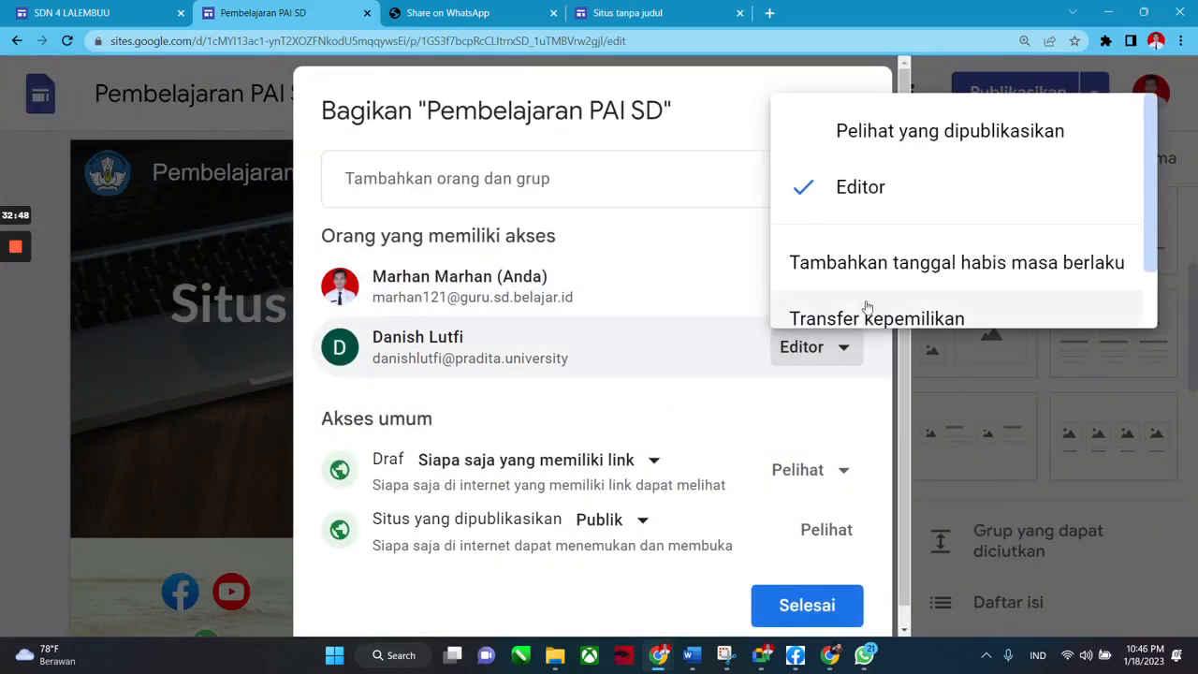
pyautogui.scroll(-1, 875, 285)
pyautogui.click(857, 300)
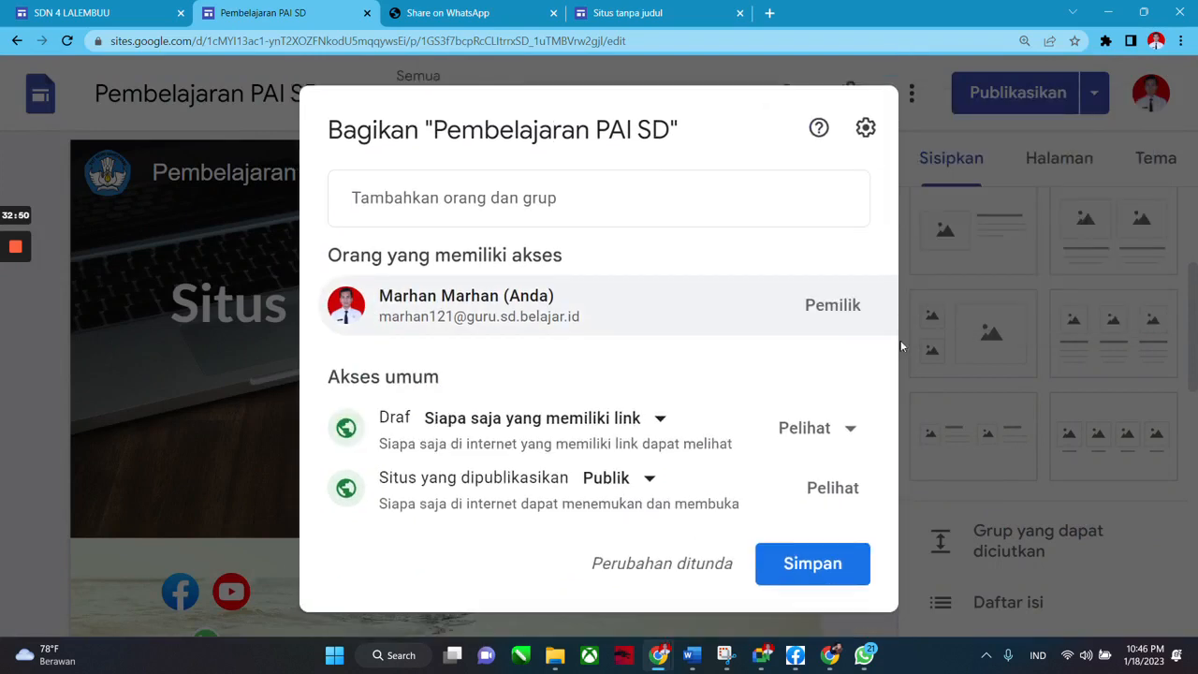
pyautogui.click(831, 573)
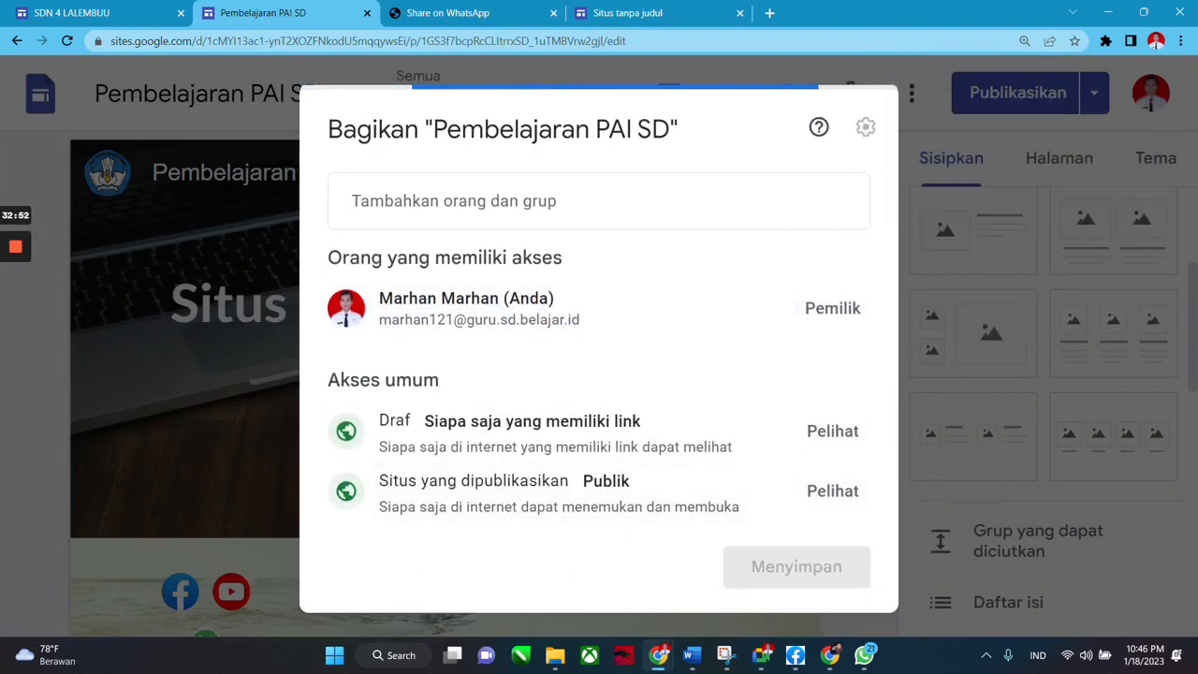
pyautogui.hotkey('ctrl', '0')
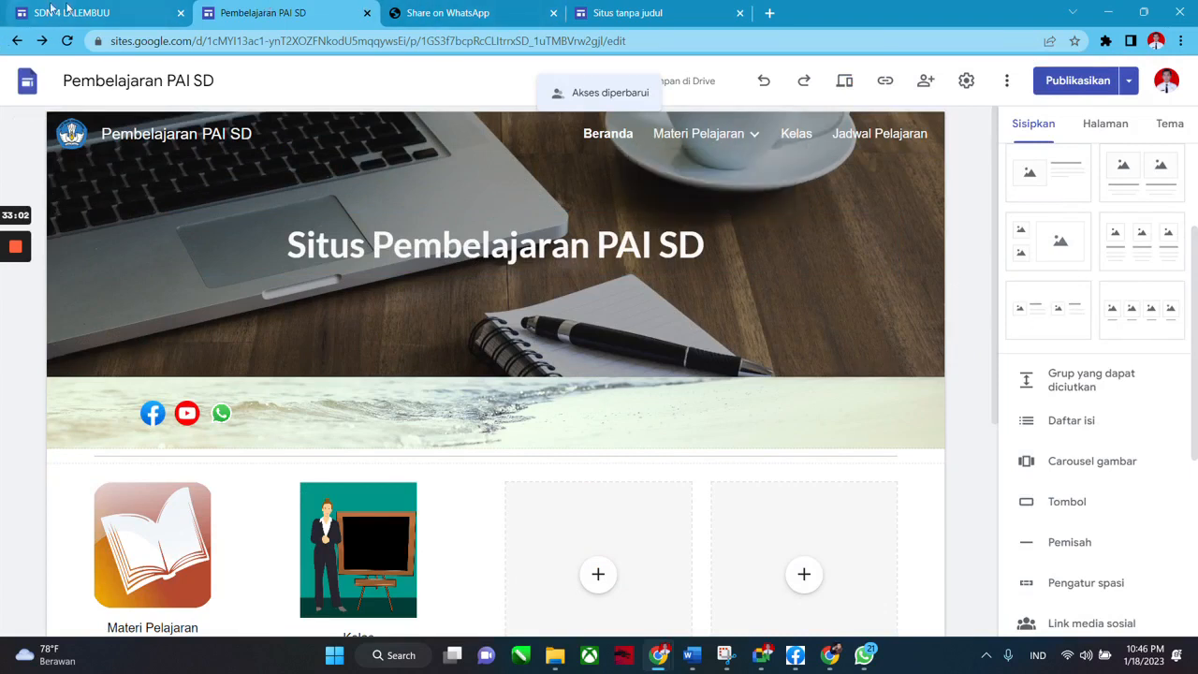
pyautogui.moveTo(67, 8)
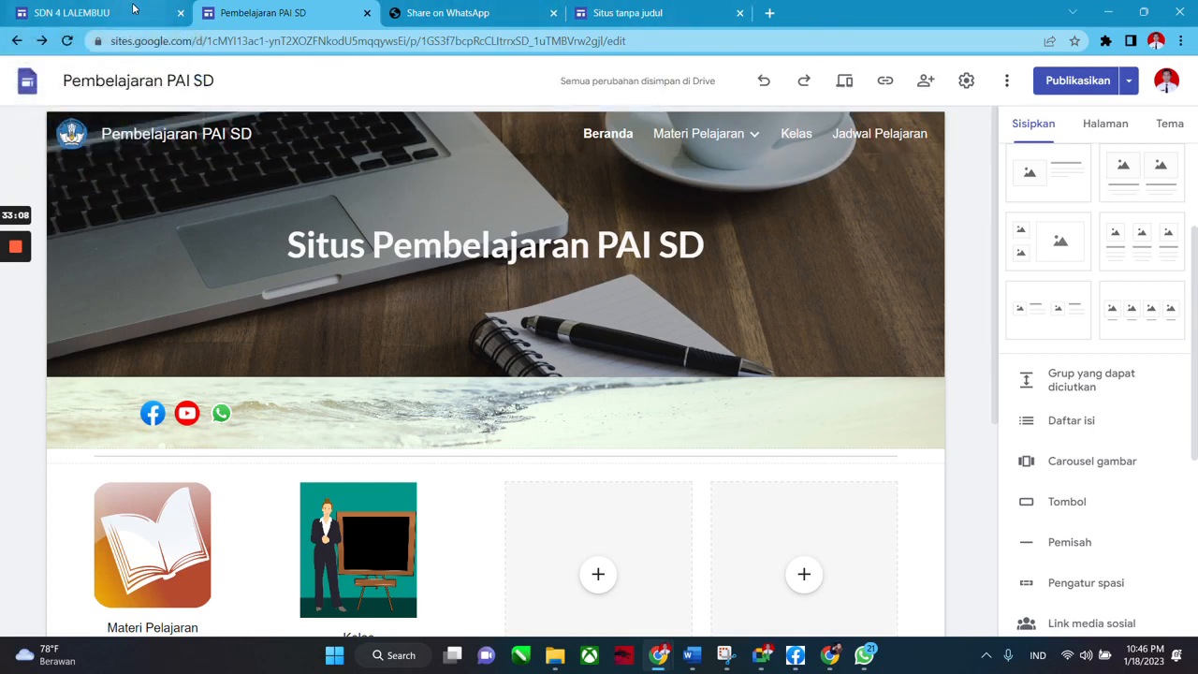
pyautogui.moveTo(133, 8)
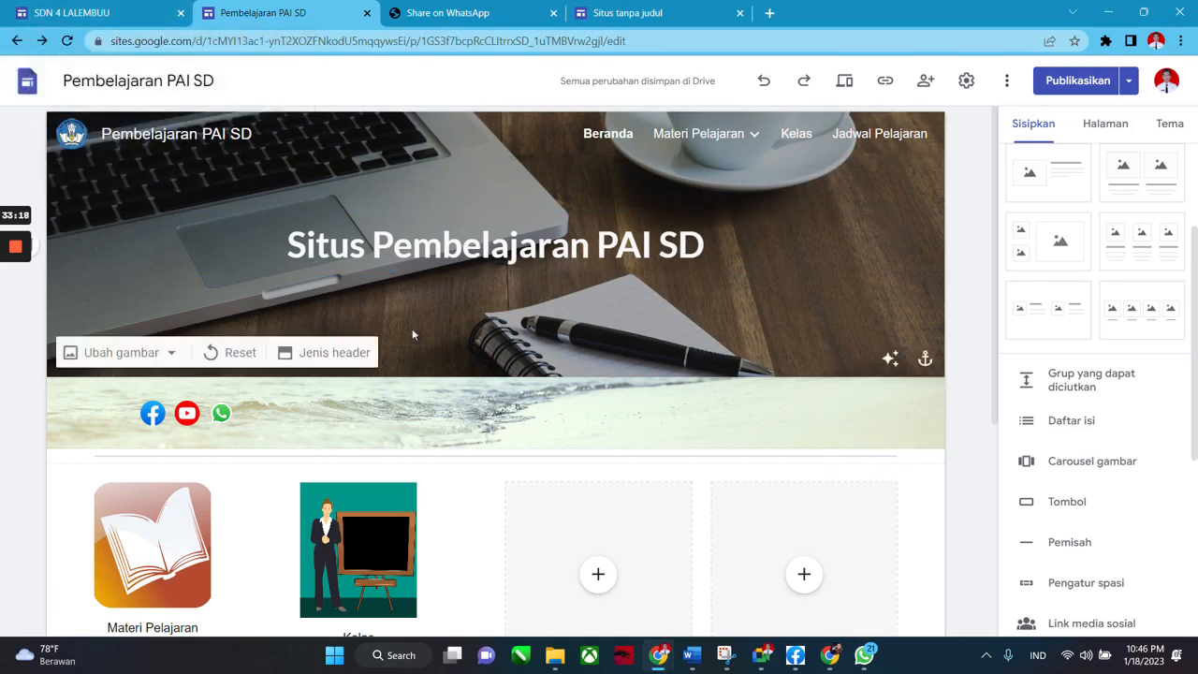
# Switch to the SDN 4 Lalembuu site and review the top of its home page.
pyautogui.click(120, 13)
pyautogui.scroll(1, 534, 443)
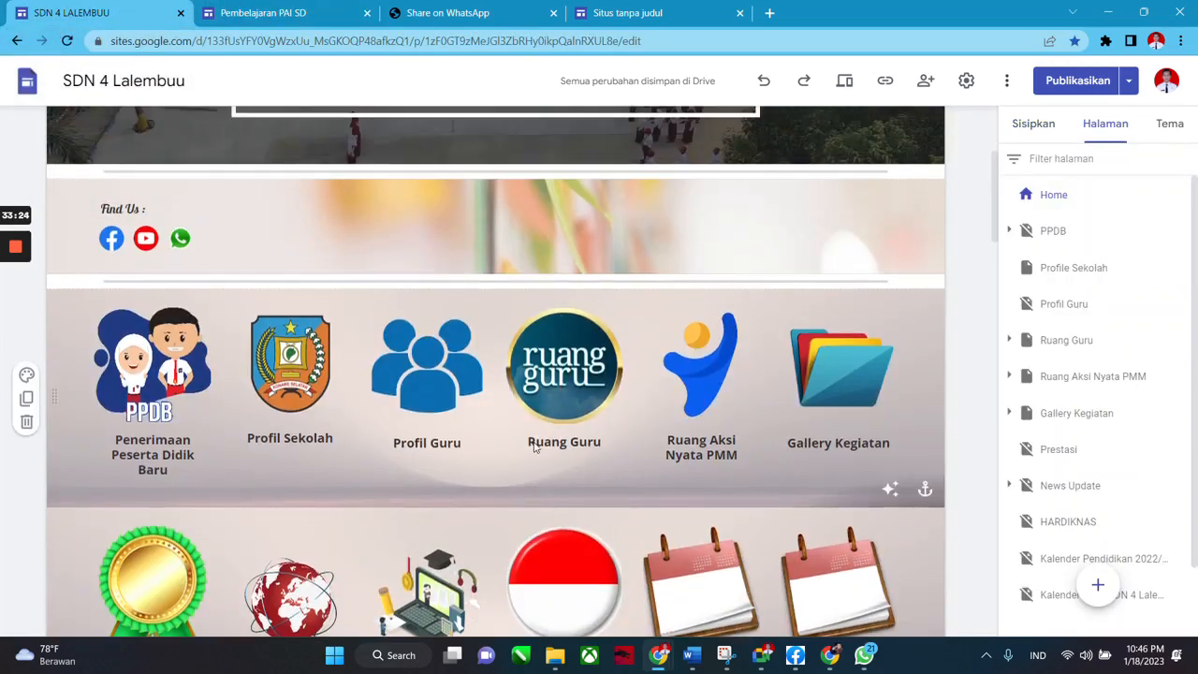
pyautogui.scroll(-3, 533, 442)
pyautogui.scroll(4, 535, 444)
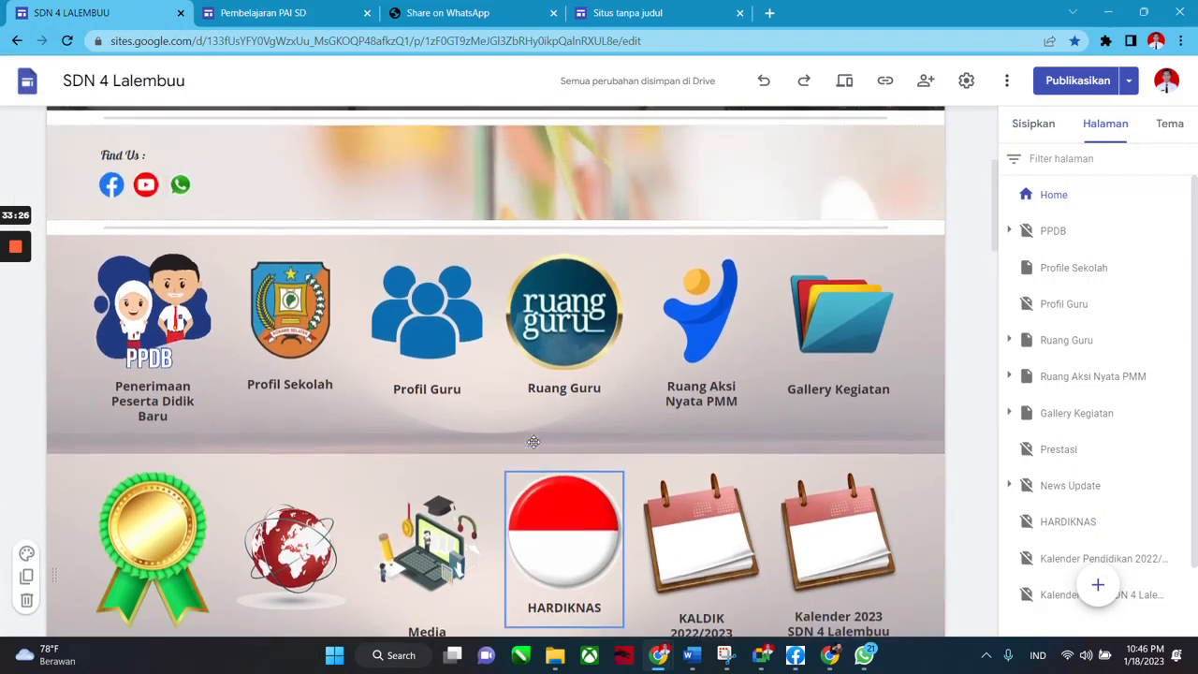
pyautogui.scroll(1, 535, 444)
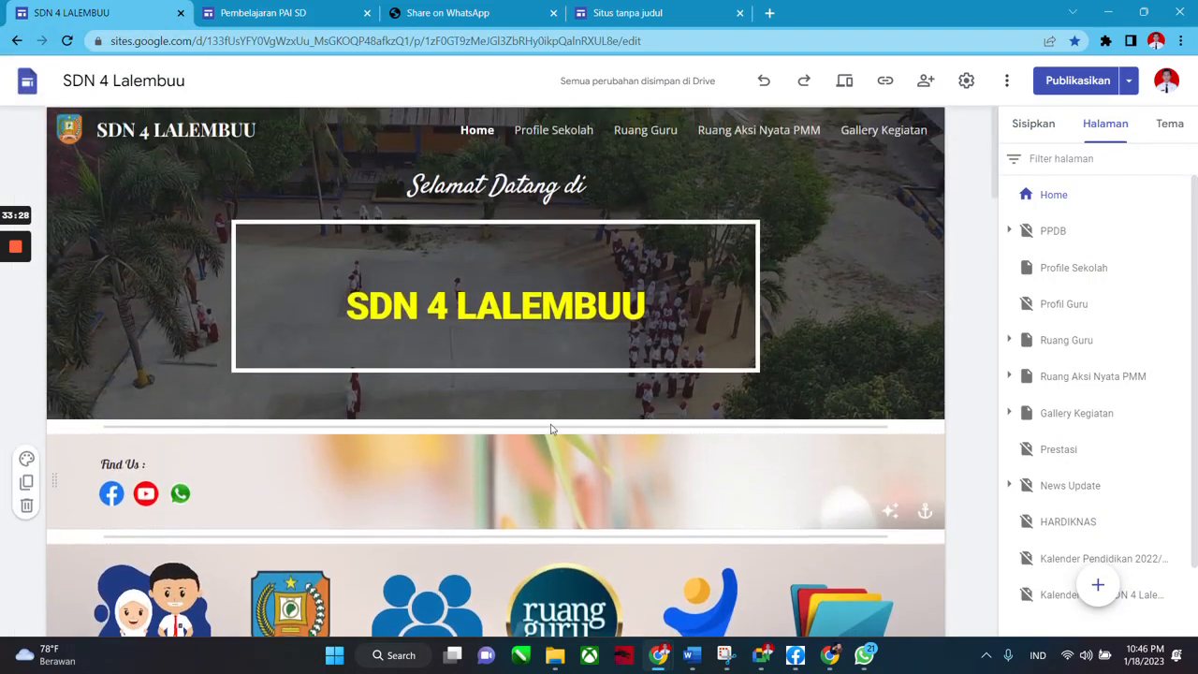
pyautogui.scroll(-4, 532, 400)
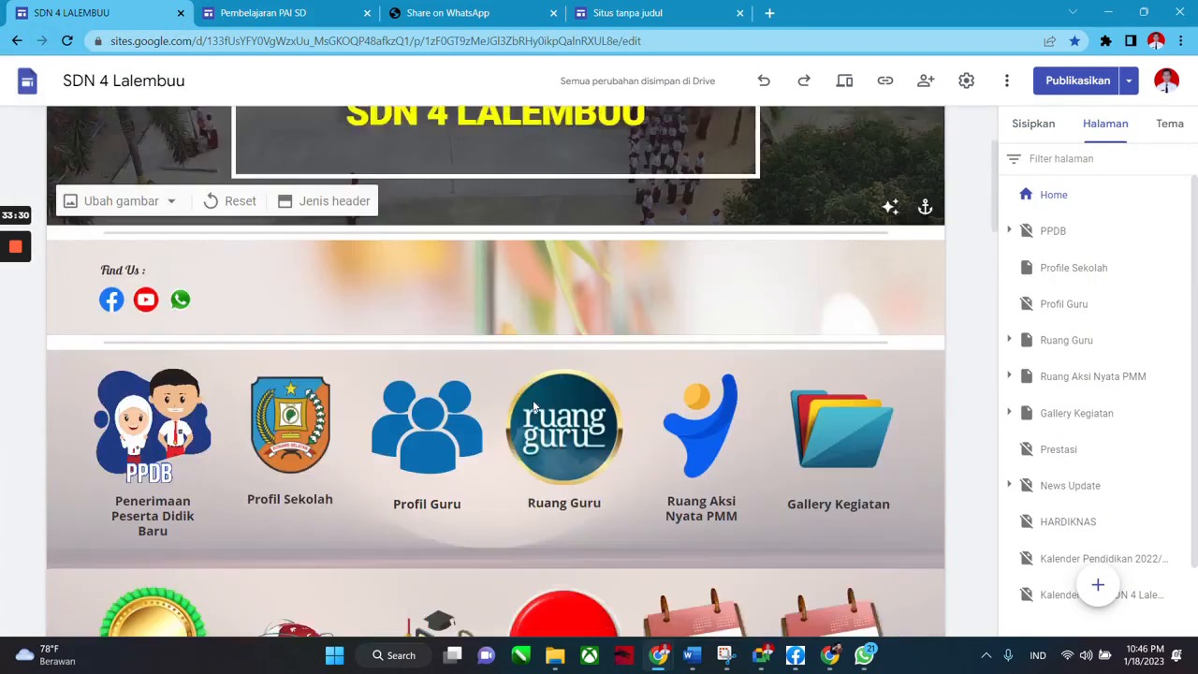
pyautogui.scroll(4, 655, 374)
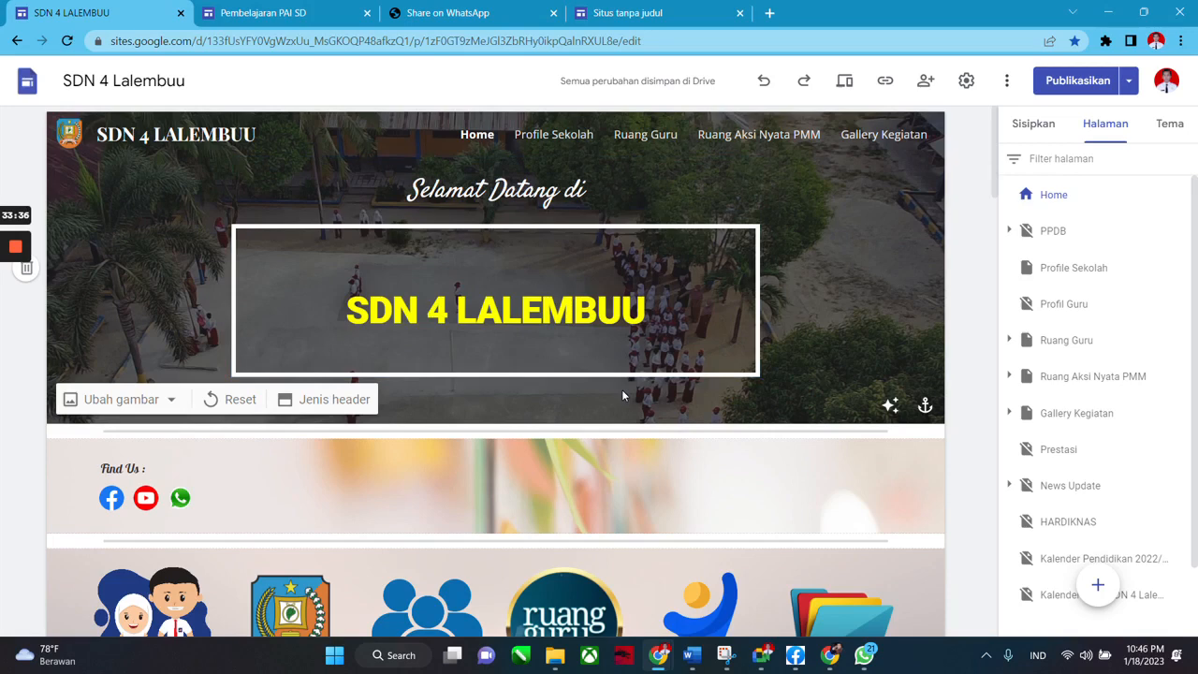
# Scroll through the icon links and Highlight Activity section, and show the site's pages list.
pyautogui.scroll(-7, 622, 395)
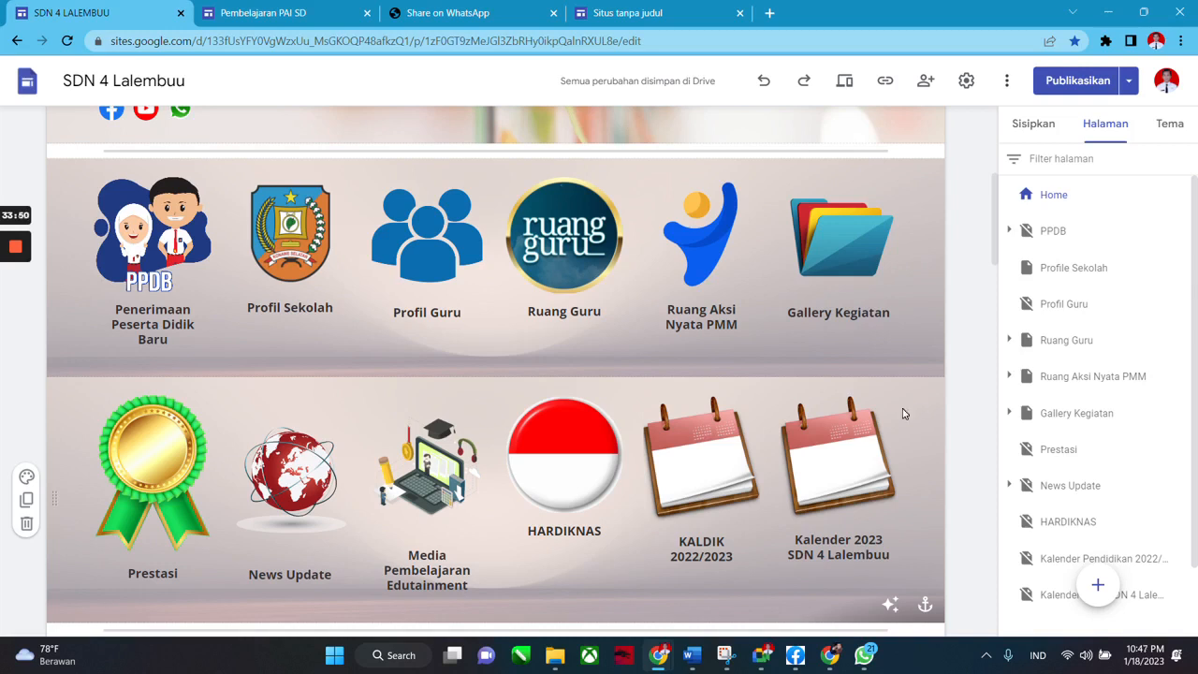
pyautogui.scroll(-4, 701, 467)
pyautogui.scroll(-3, 701, 468)
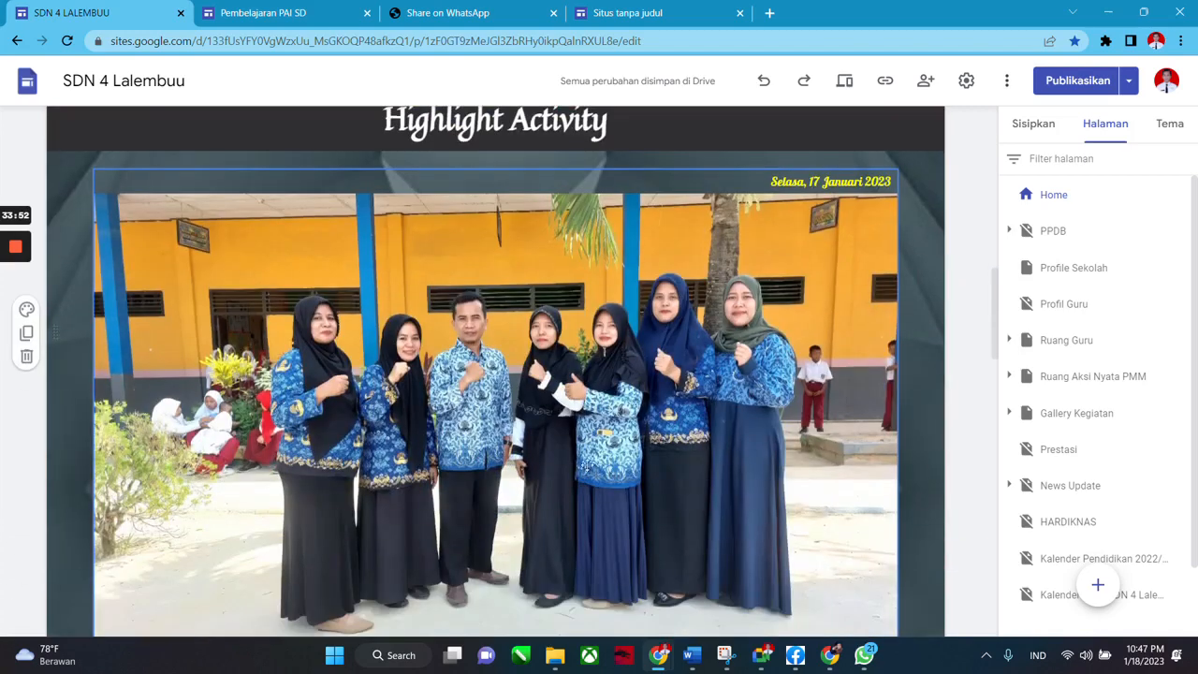
pyautogui.scroll(-1, 613, 426)
pyautogui.scroll(1, 618, 418)
pyautogui.scroll(-5, 471, 400)
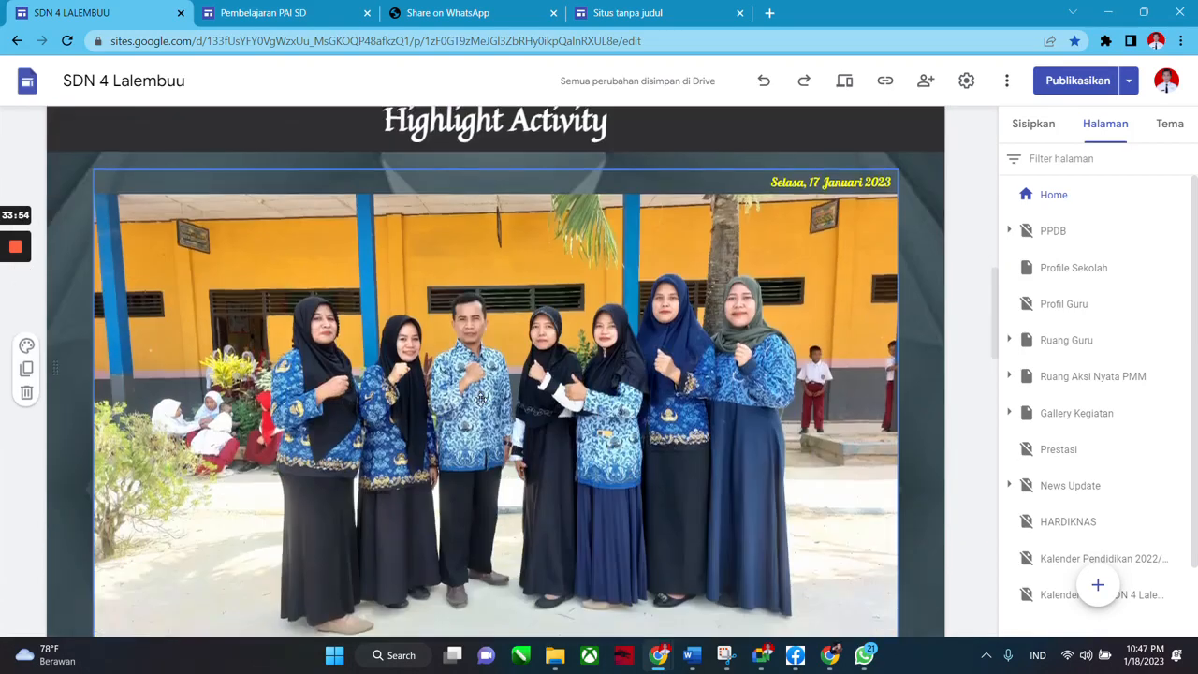
pyautogui.scroll(-5, 480, 400)
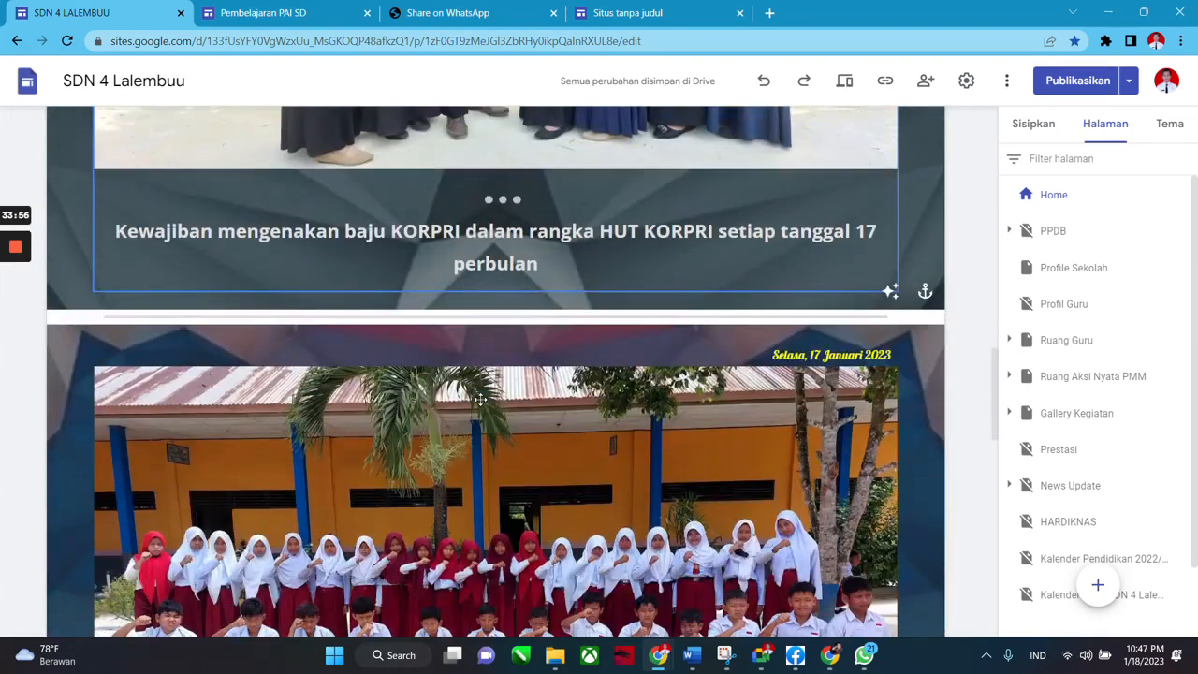
pyautogui.scroll(1, 480, 399)
pyautogui.scroll(3, 480, 400)
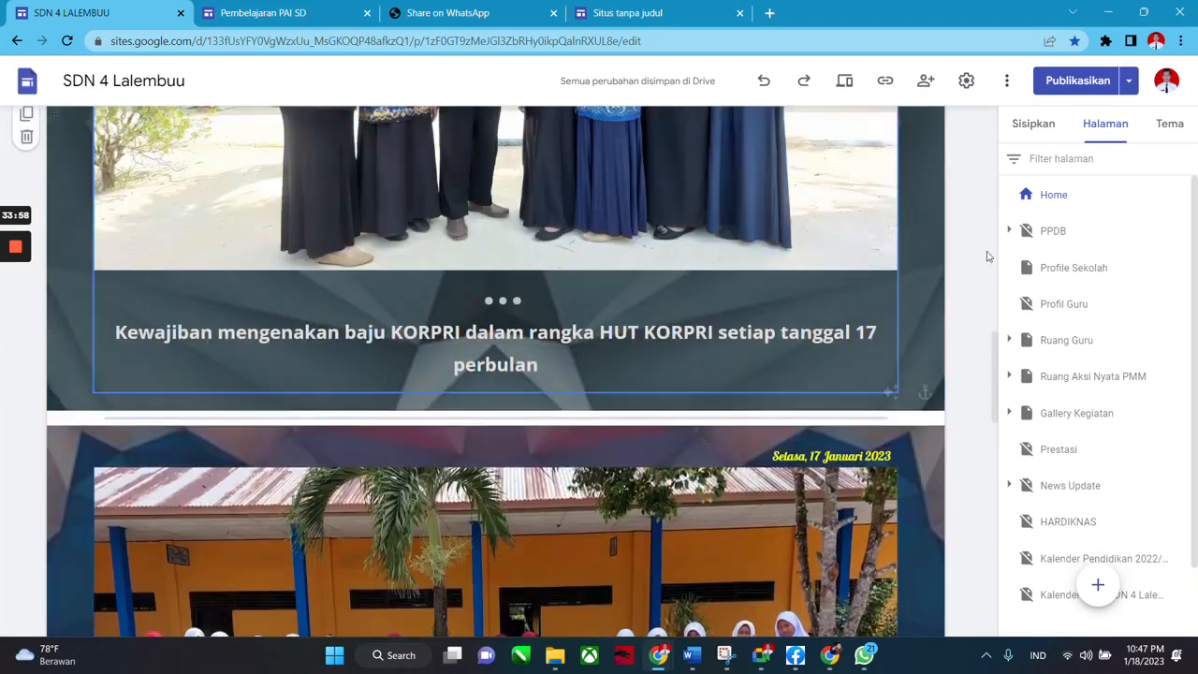
pyautogui.click(1100, 124)
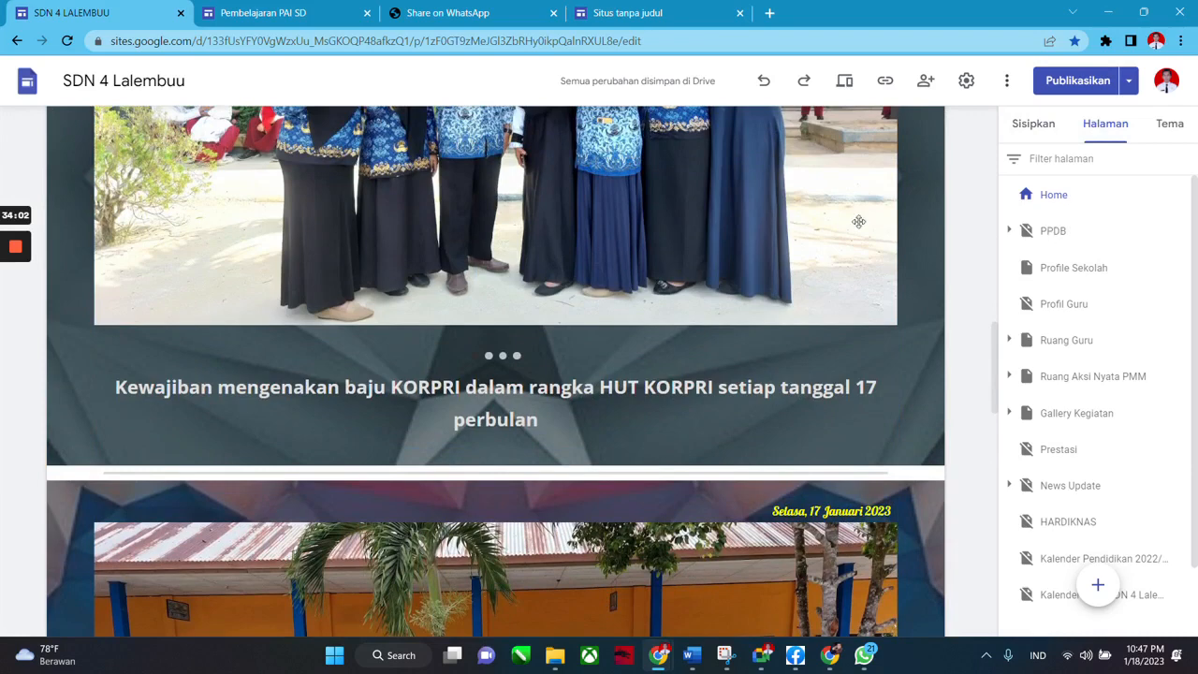
pyautogui.scroll(15, 858, 221)
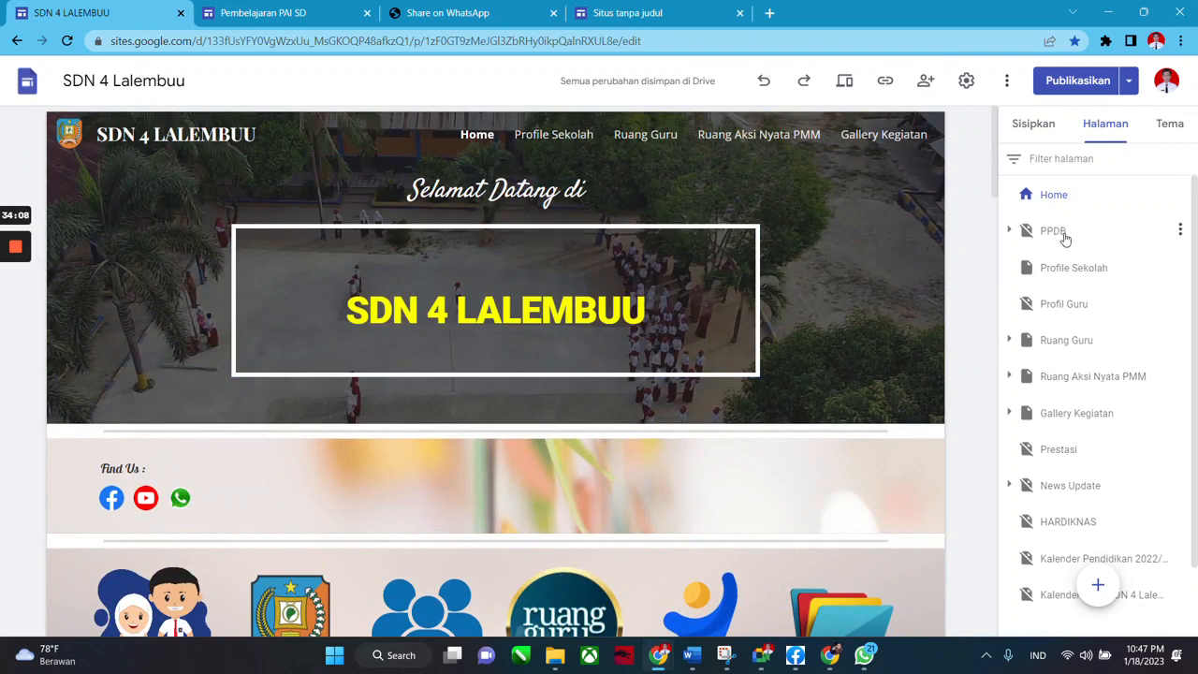
# Zoom in, select Home, then open PPDB and expand its subpages.
pyautogui.hotkey('ctrl', '+')
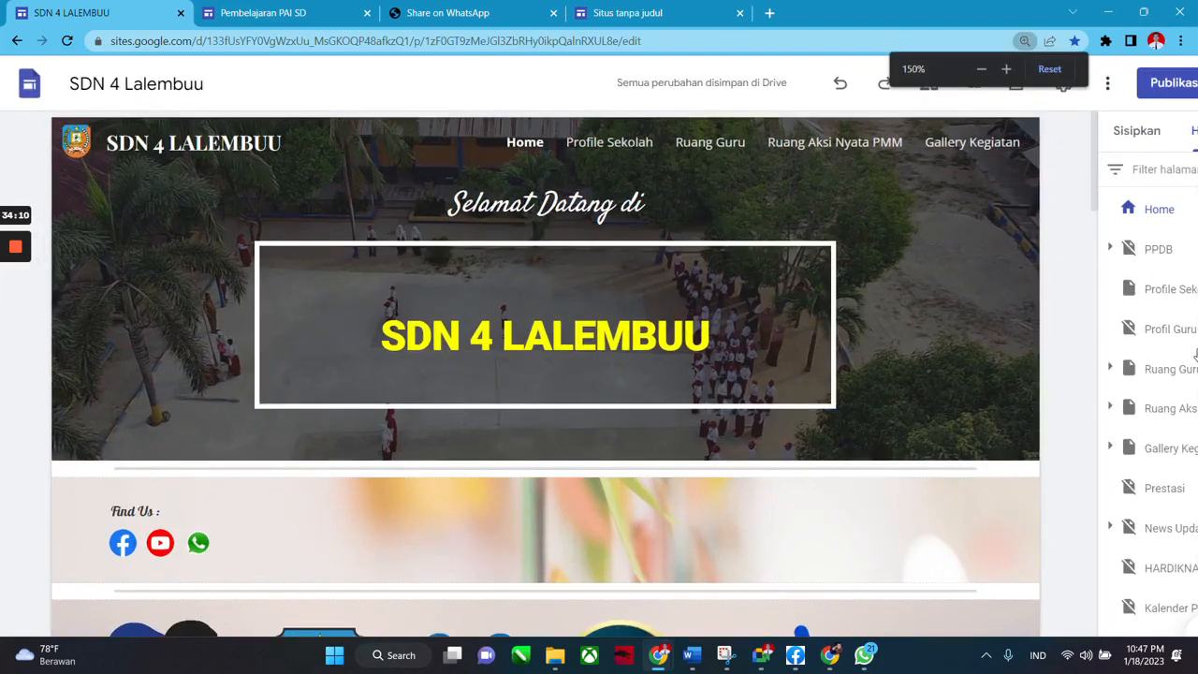
pyautogui.hotkey('ctrl', '+')
pyautogui.scroll(-3, 1194, 342)
pyautogui.scroll(3, 1194, 335)
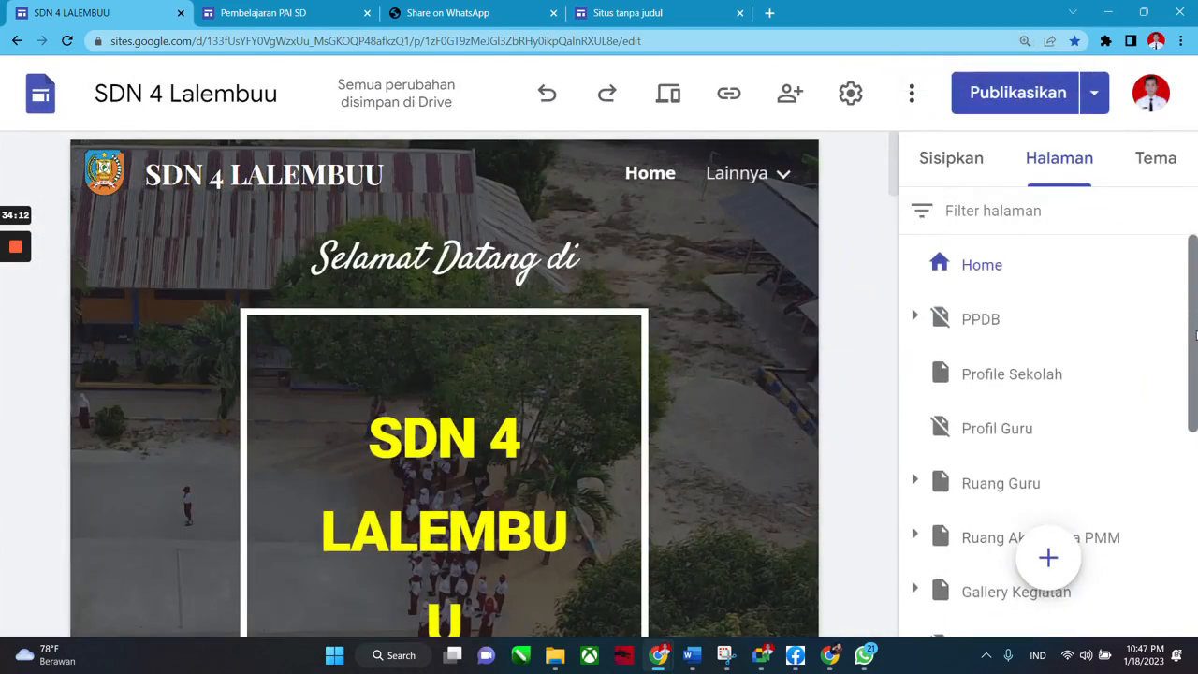
pyautogui.click(967, 273)
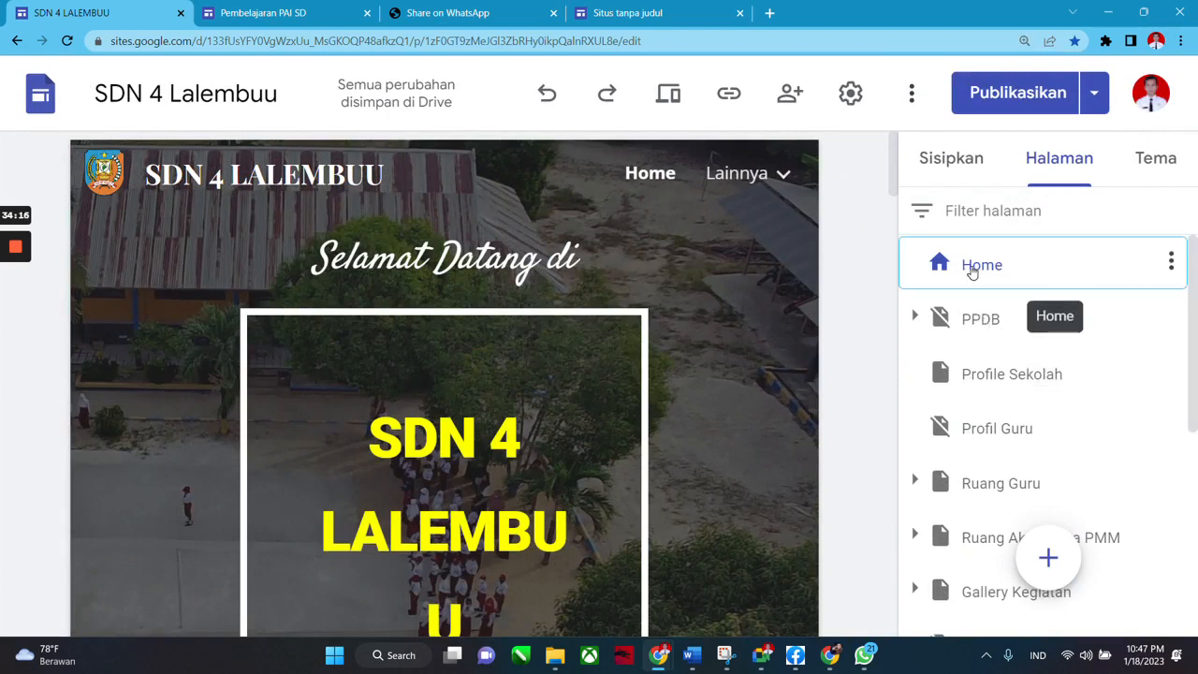
pyautogui.click(990, 321)
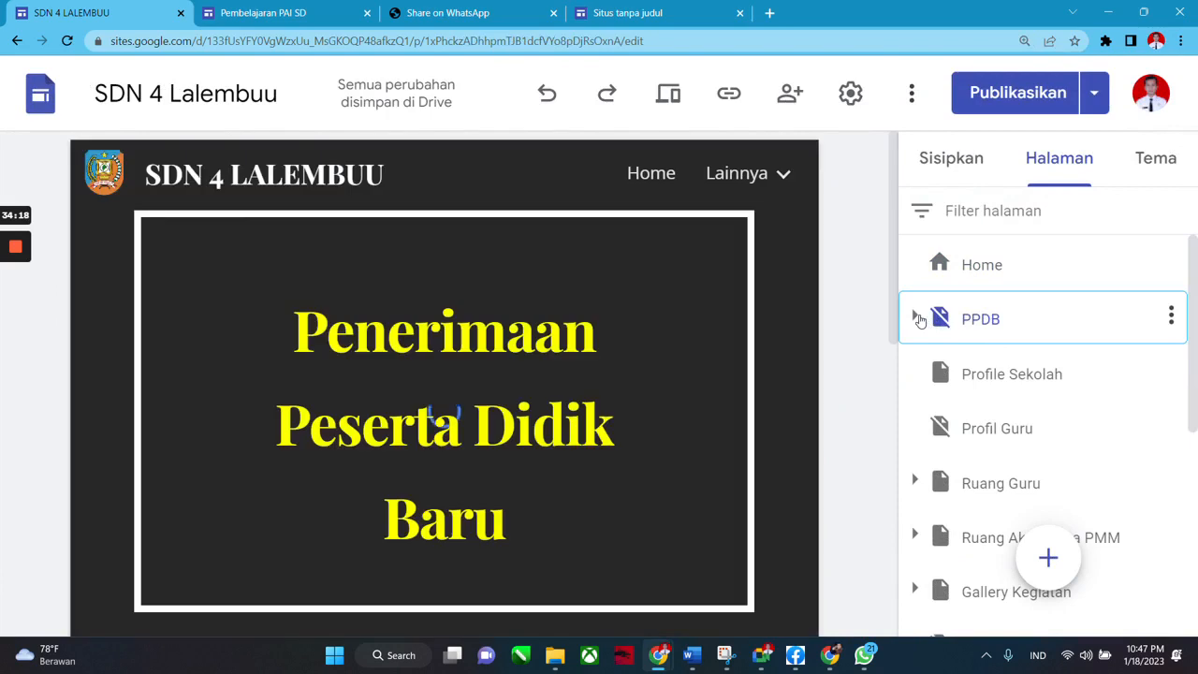
pyautogui.click(915, 316)
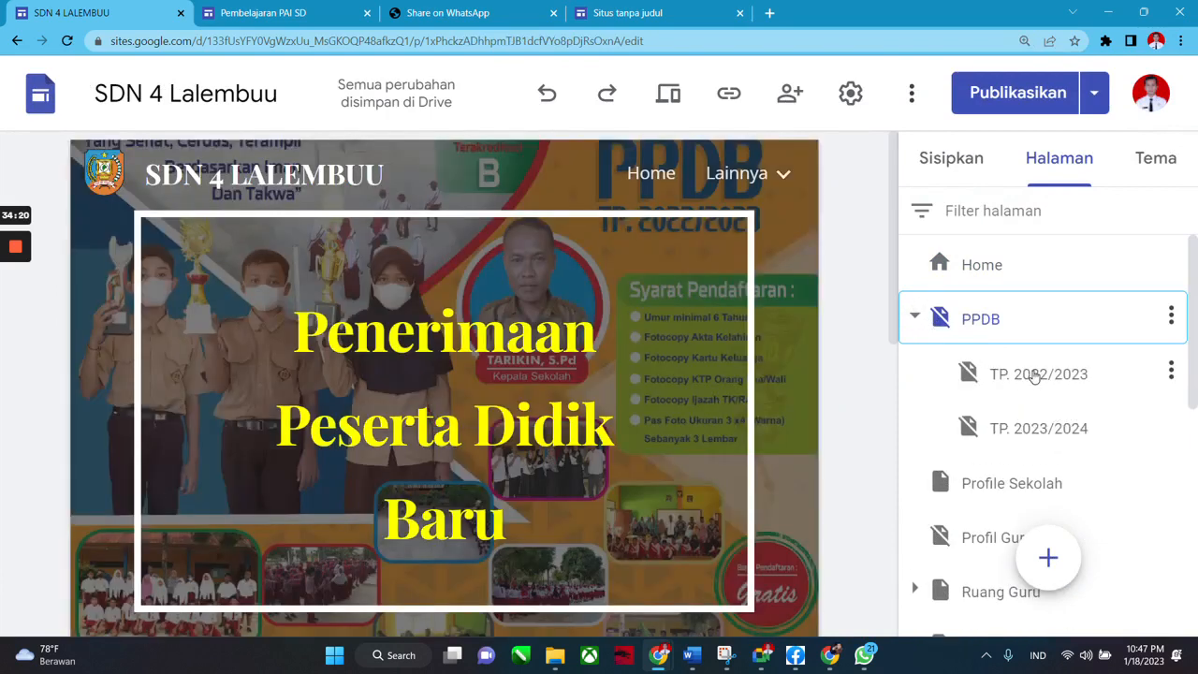
# Check TP. 2022/2023, open TP. 2023/2024, zoom back out and collapse PPDB.
pyautogui.scroll(-5, 642, 418)
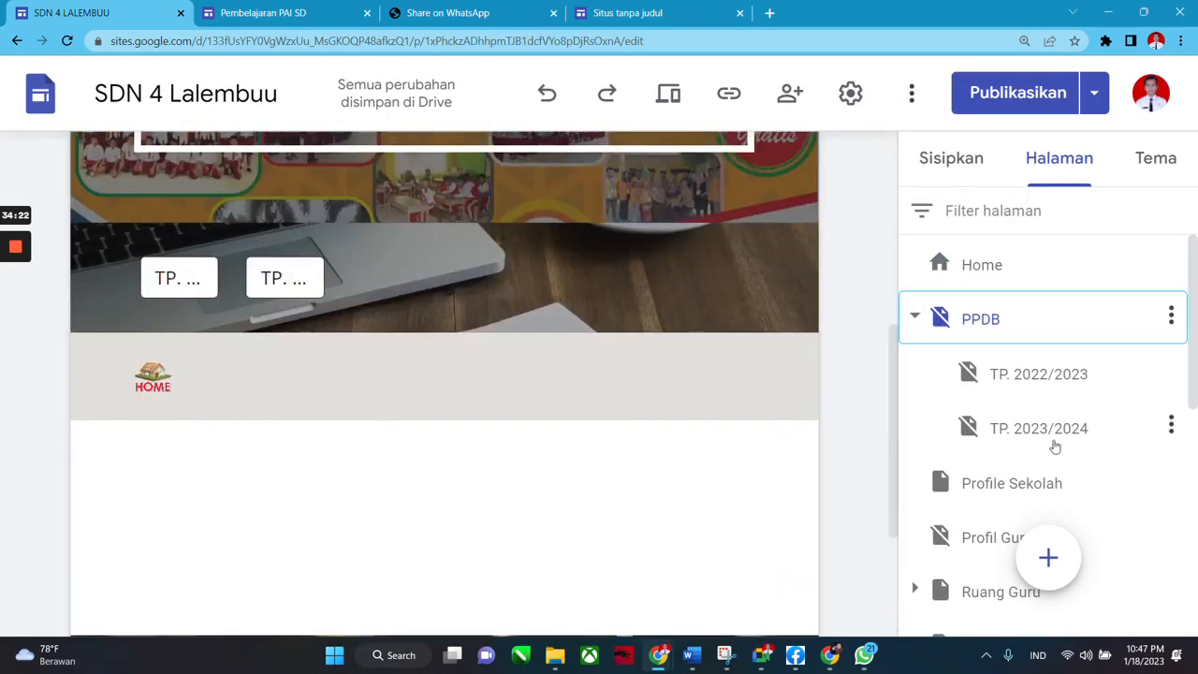
pyautogui.click(1050, 428)
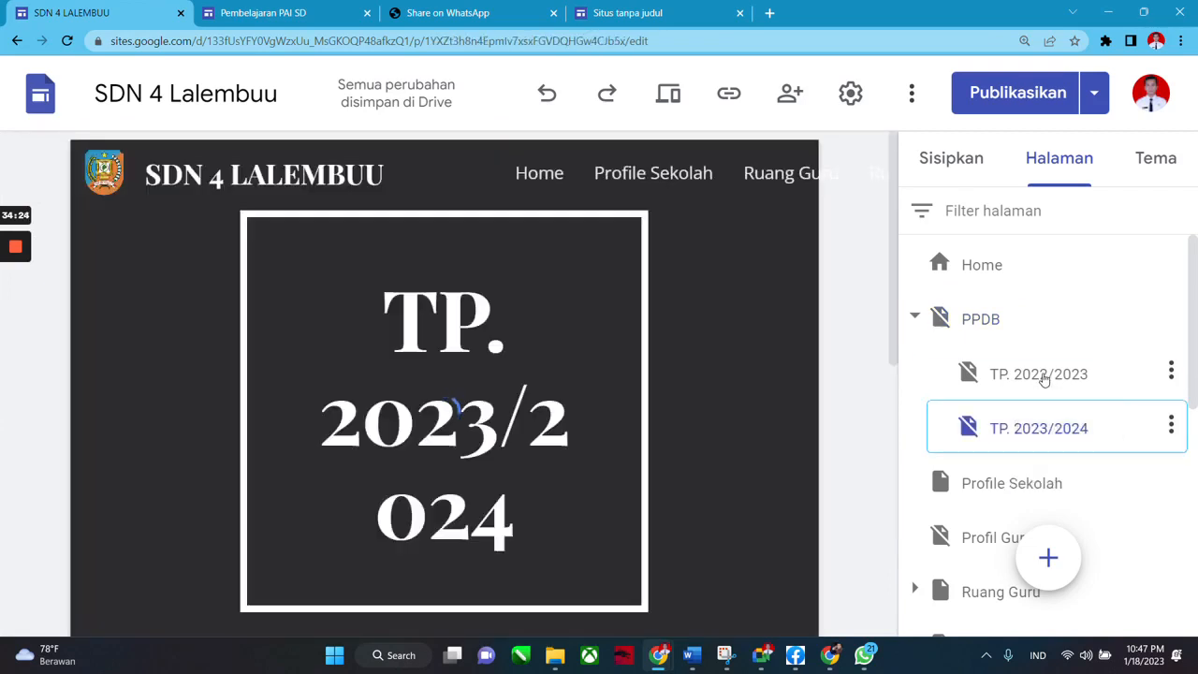
pyautogui.click(1072, 375)
pyautogui.scroll(-2, 1066, 383)
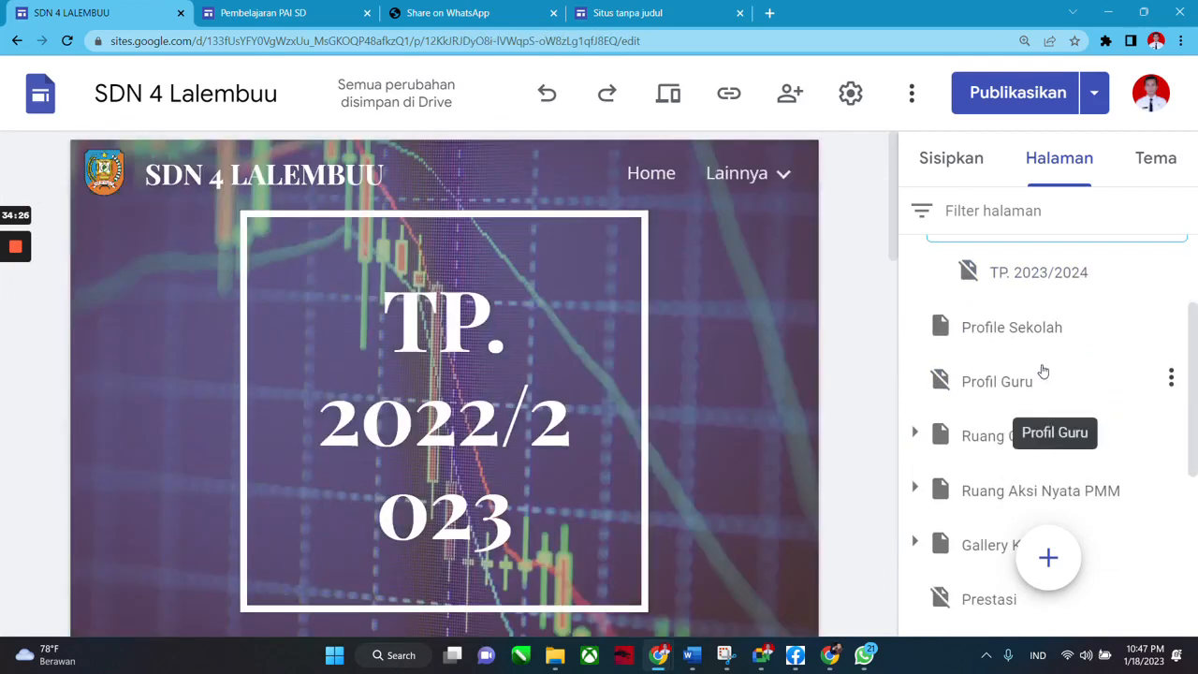
pyautogui.scroll(2, 1006, 361)
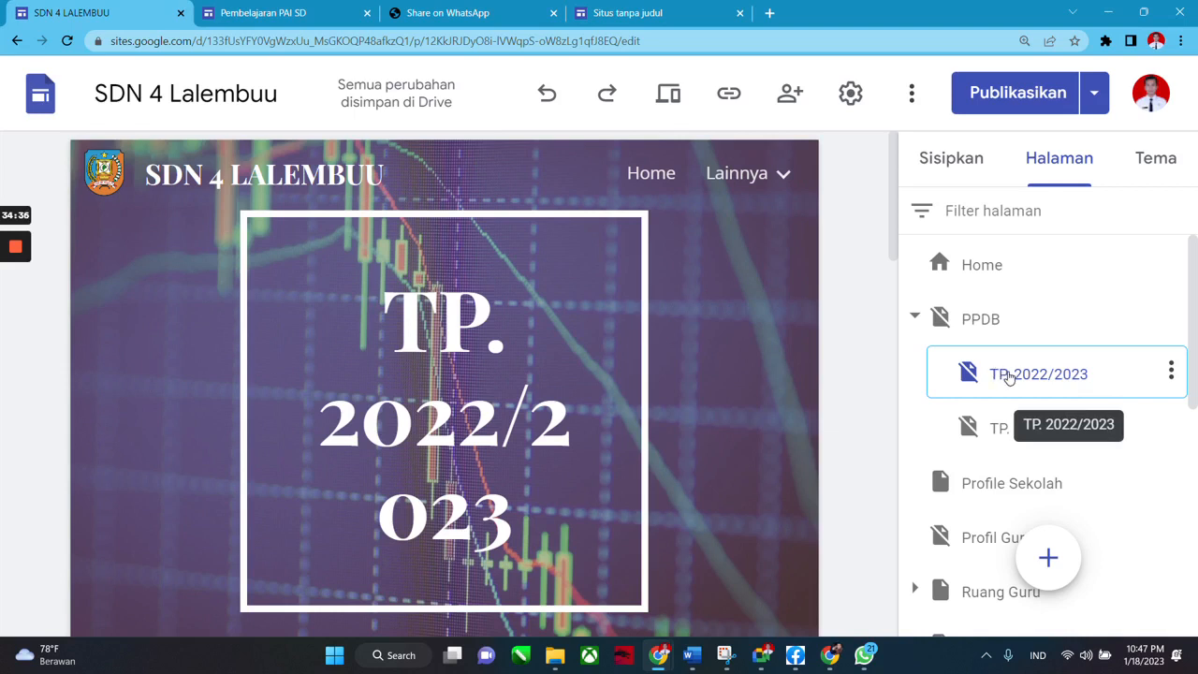
pyautogui.scroll(-3, 1020, 370)
pyautogui.scroll(3, 1024, 374)
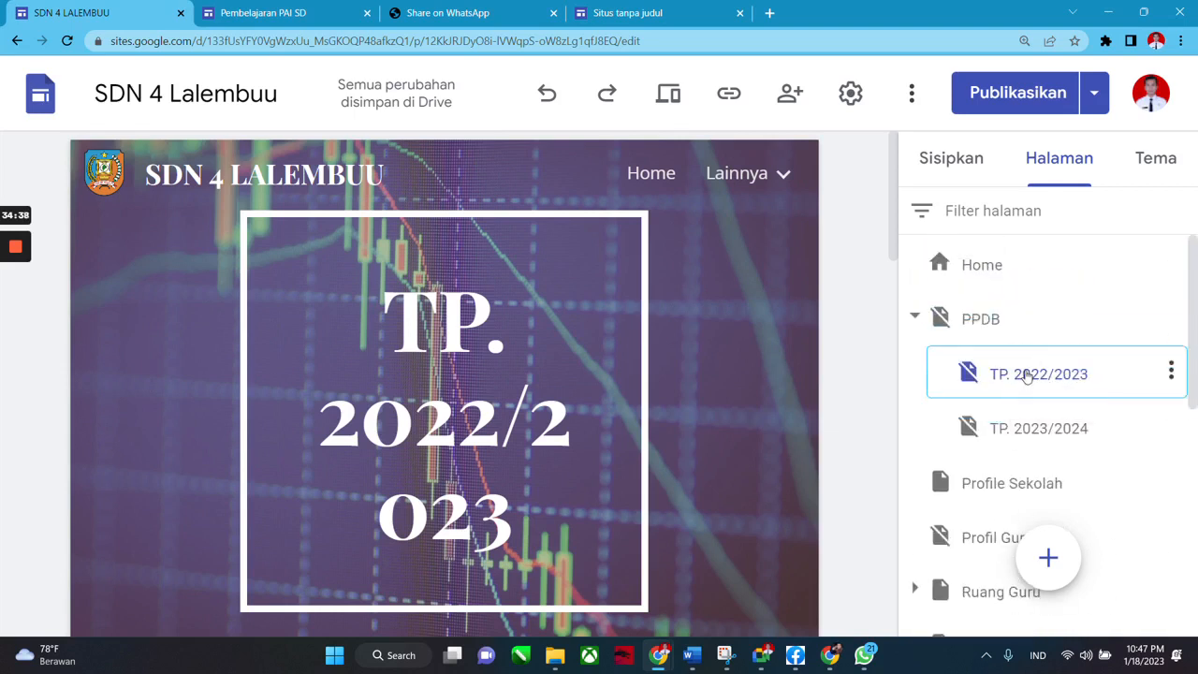
pyautogui.click(1044, 429)
pyautogui.scroll(-2, 1034, 417)
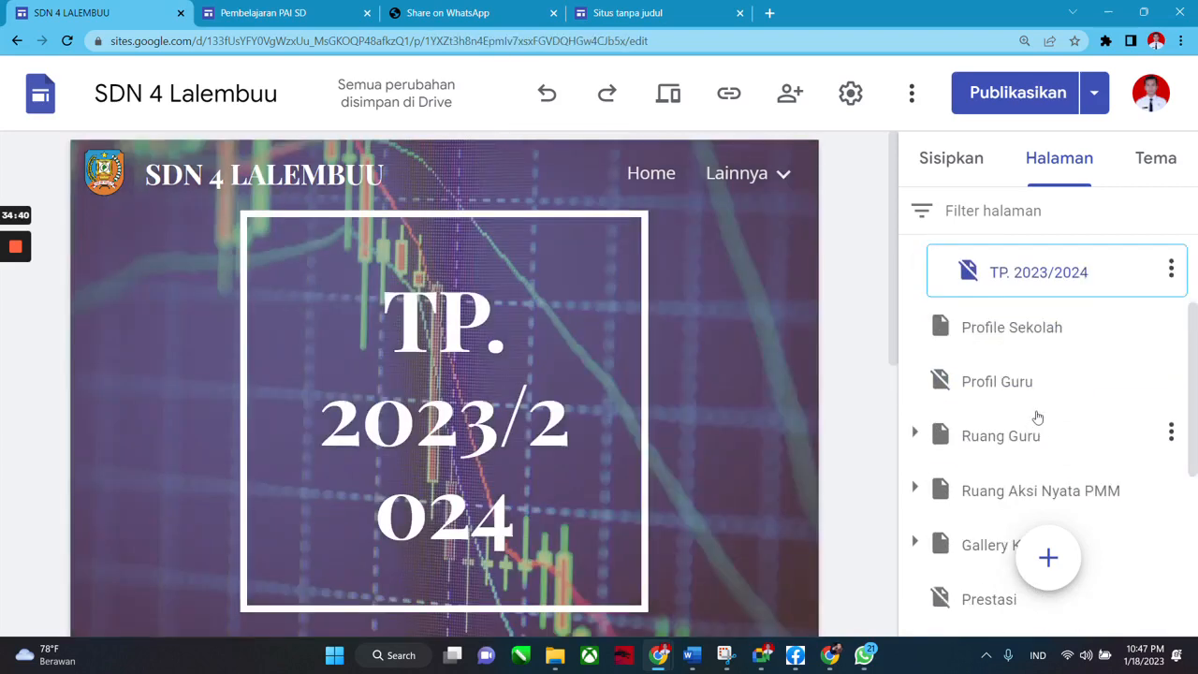
pyautogui.hotkey('ctrl', '-')
pyautogui.hotkey('ctrl', '-')
pyautogui.hotkey('ctrl', '-')
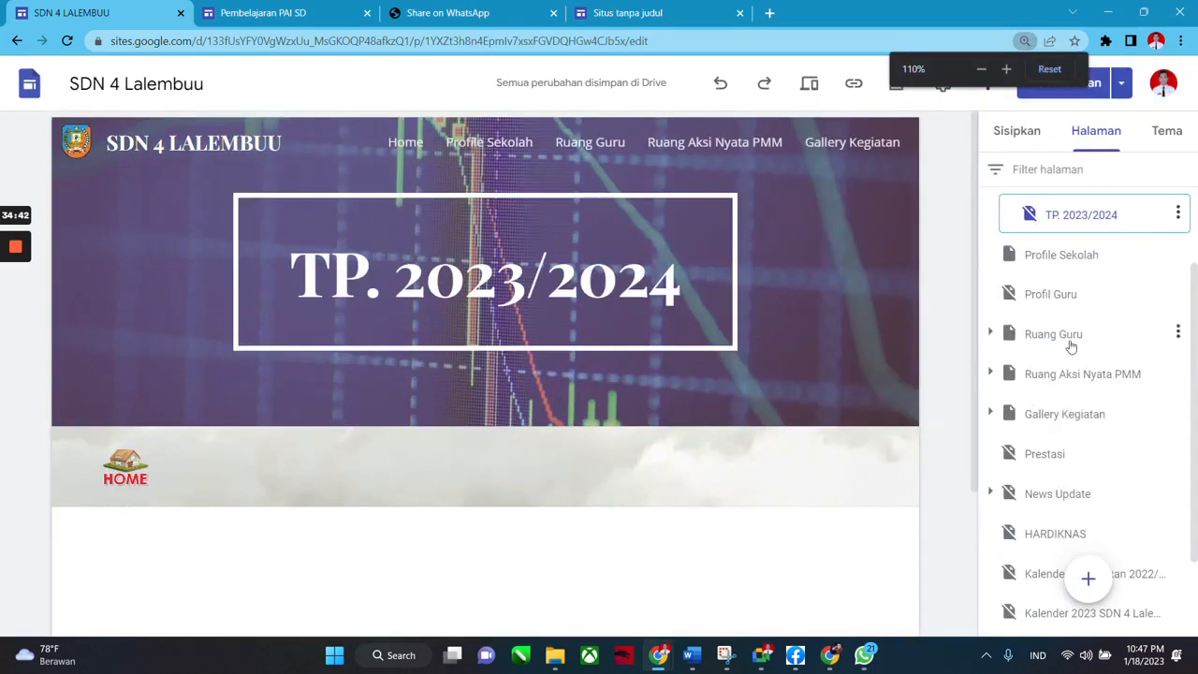
pyautogui.scroll(1, 1078, 320)
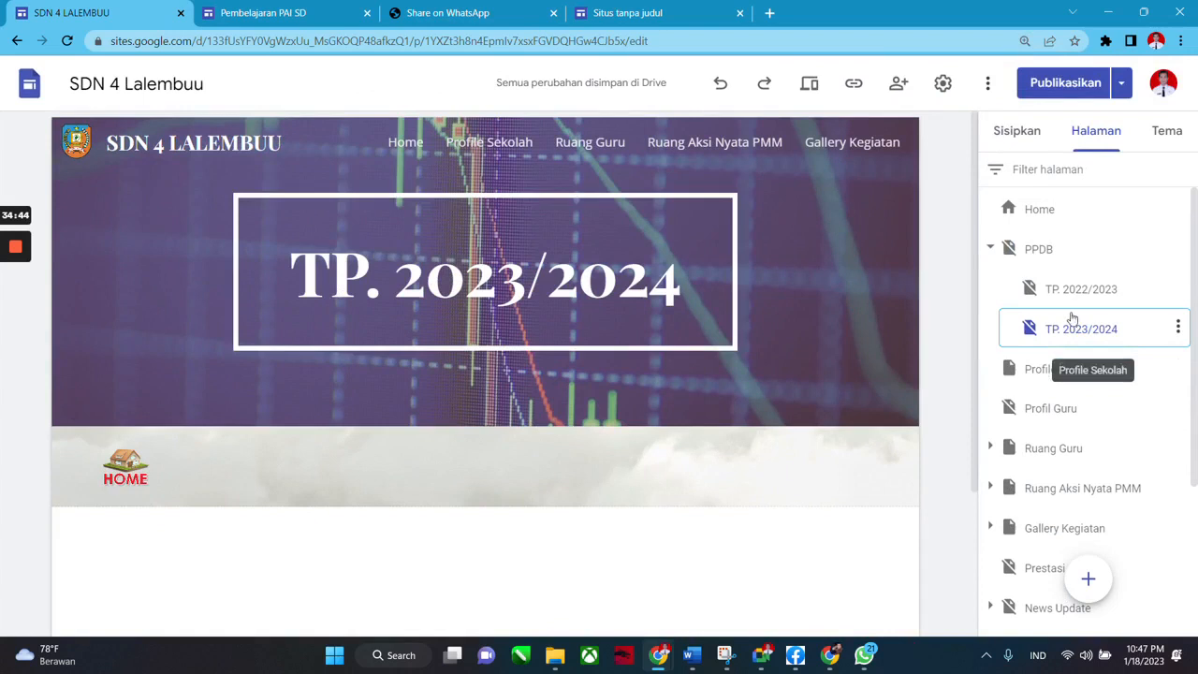
pyautogui.click(991, 250)
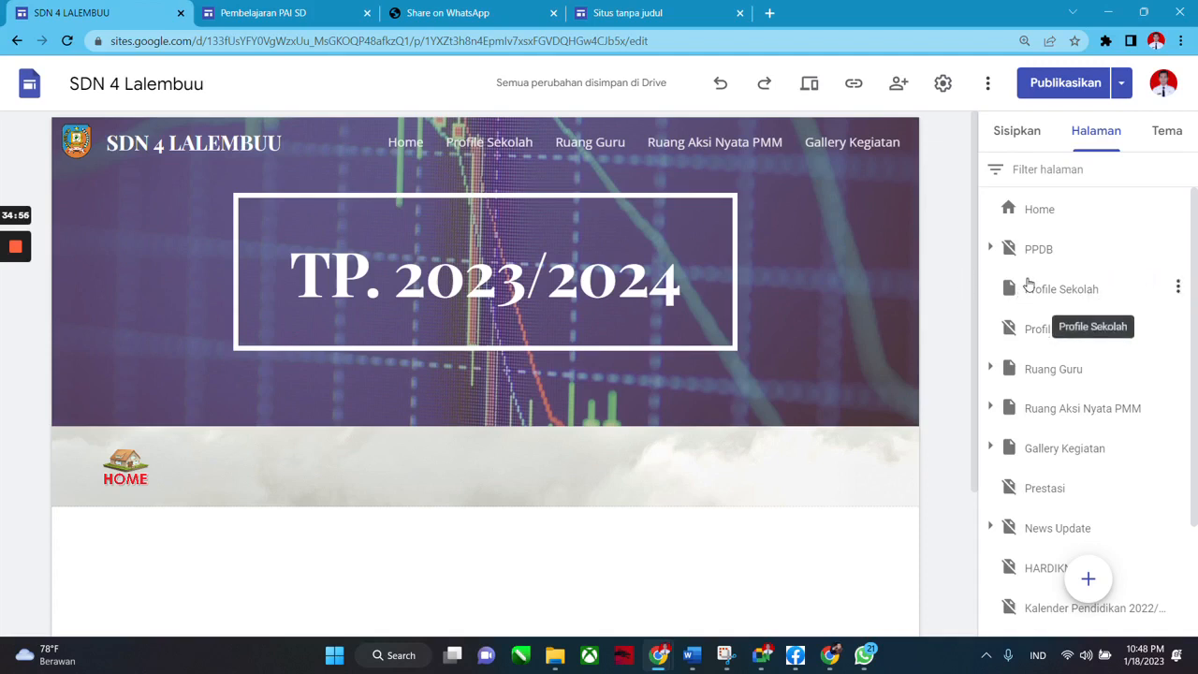
pyautogui.moveTo(632, 203)
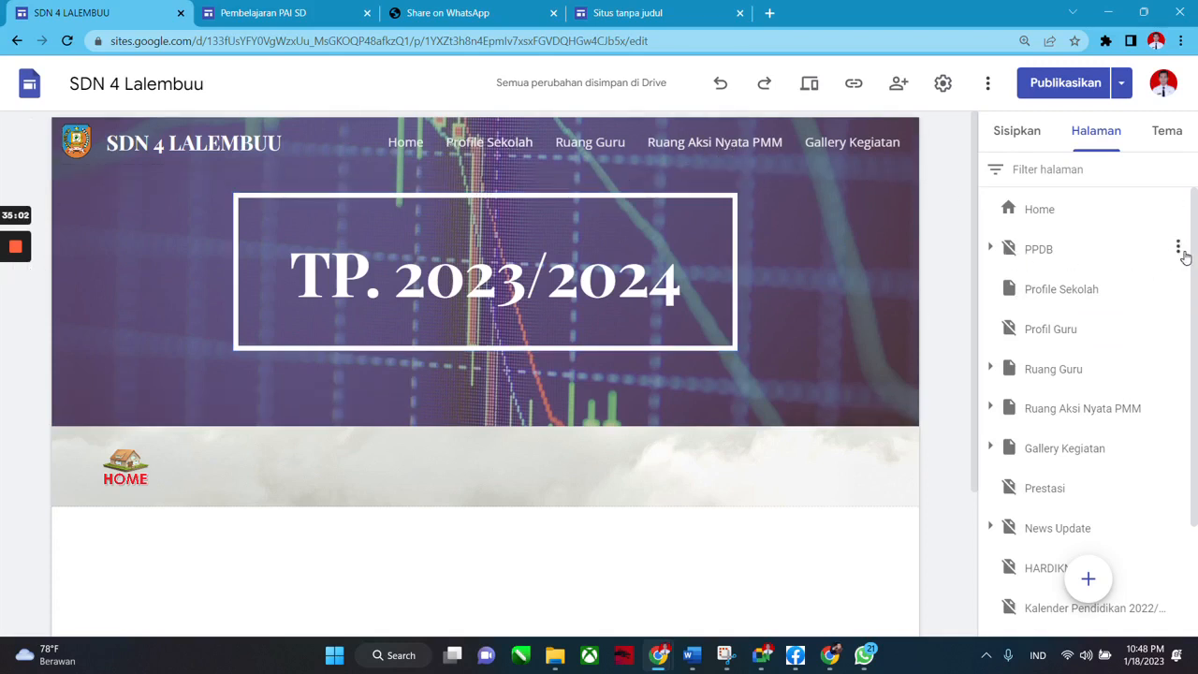
# Show PPDB, Profil Guru and Prestasi in the site navigation.
pyautogui.click(1178, 249)
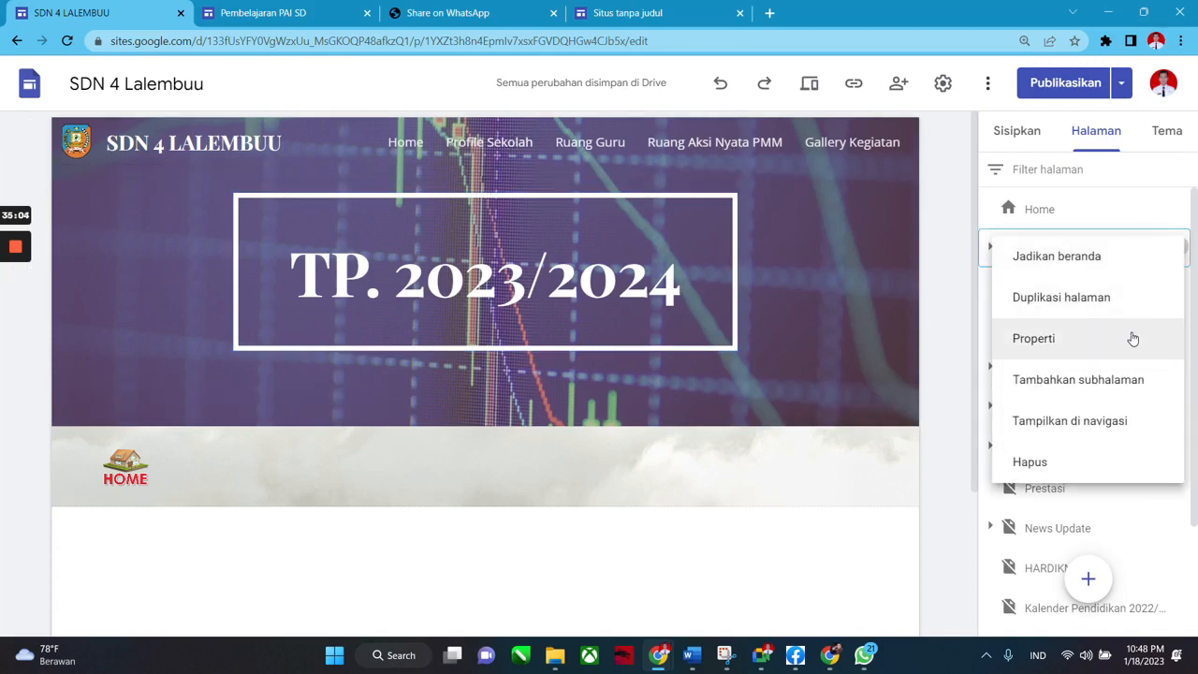
pyautogui.click(1102, 429)
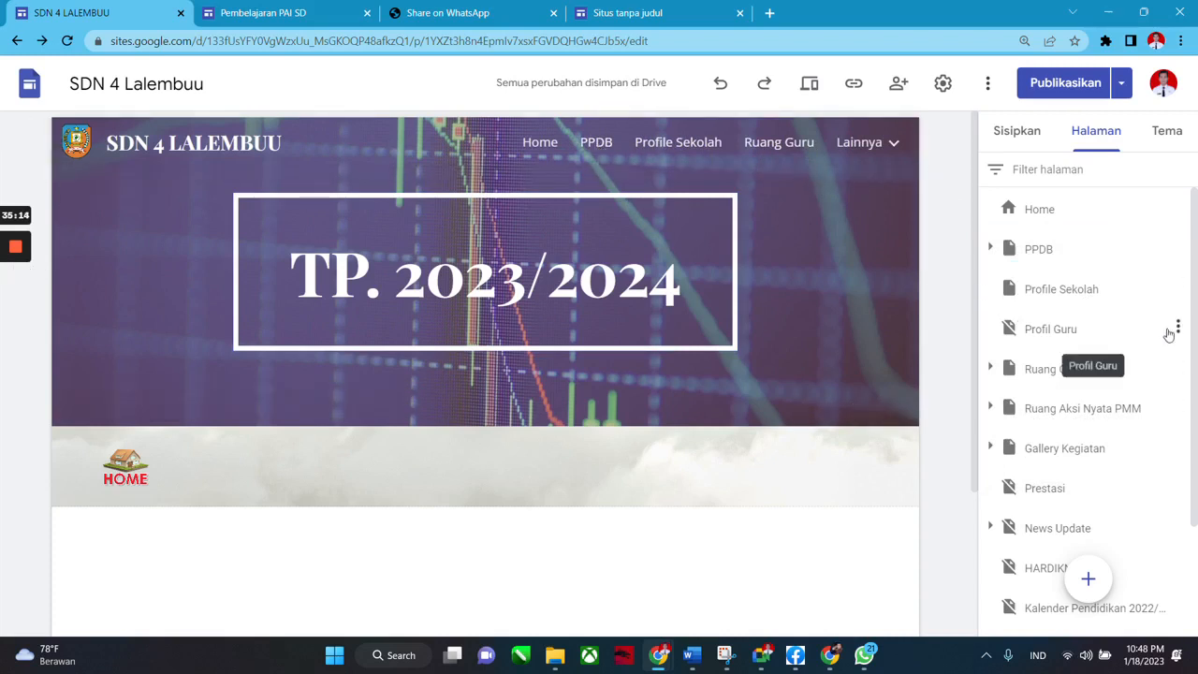
pyautogui.click(1178, 329)
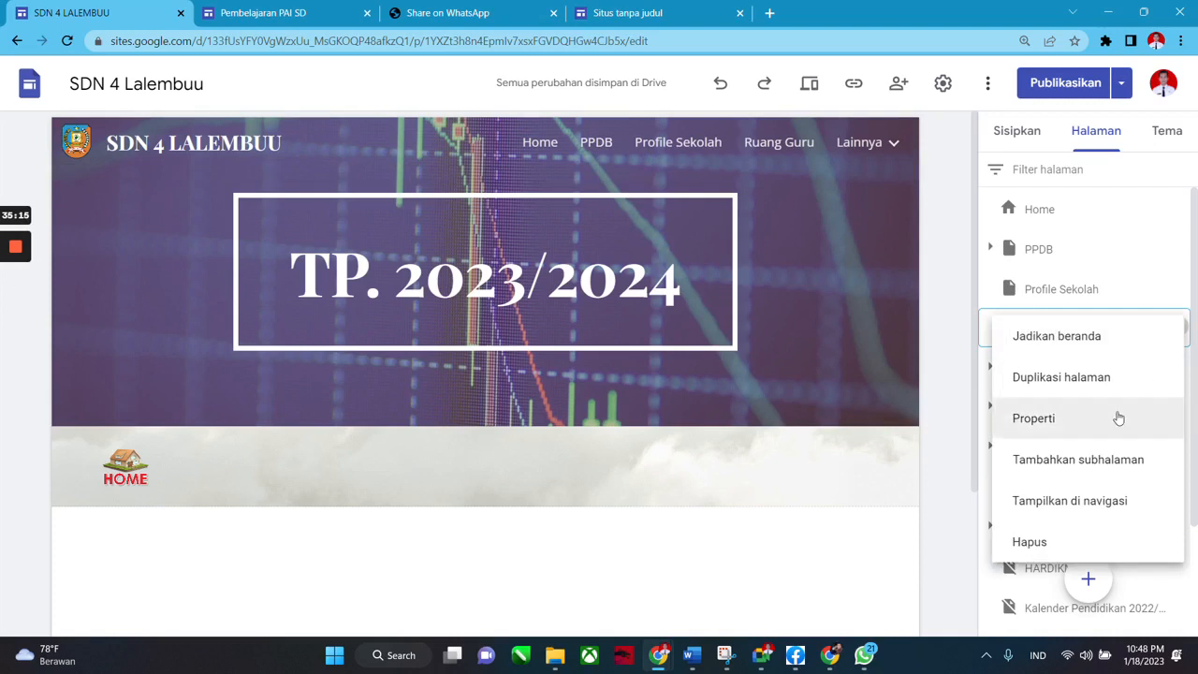
pyautogui.click(1100, 500)
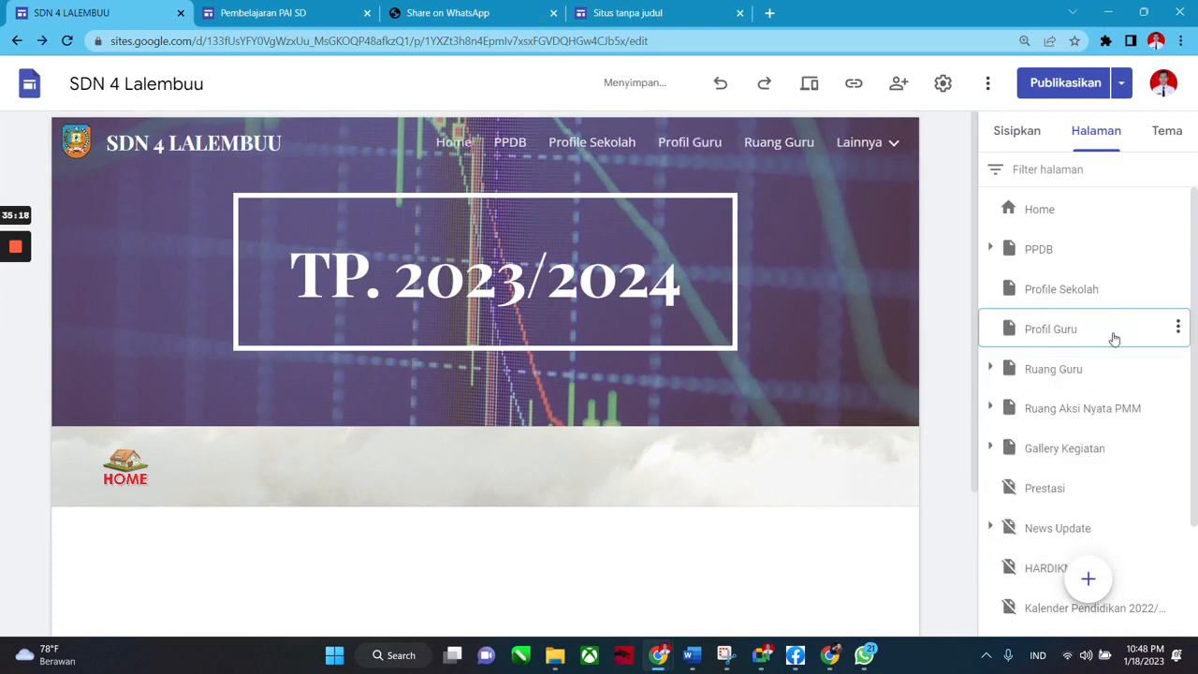
pyautogui.scroll(-2, 1111, 348)
pyautogui.click(1177, 340)
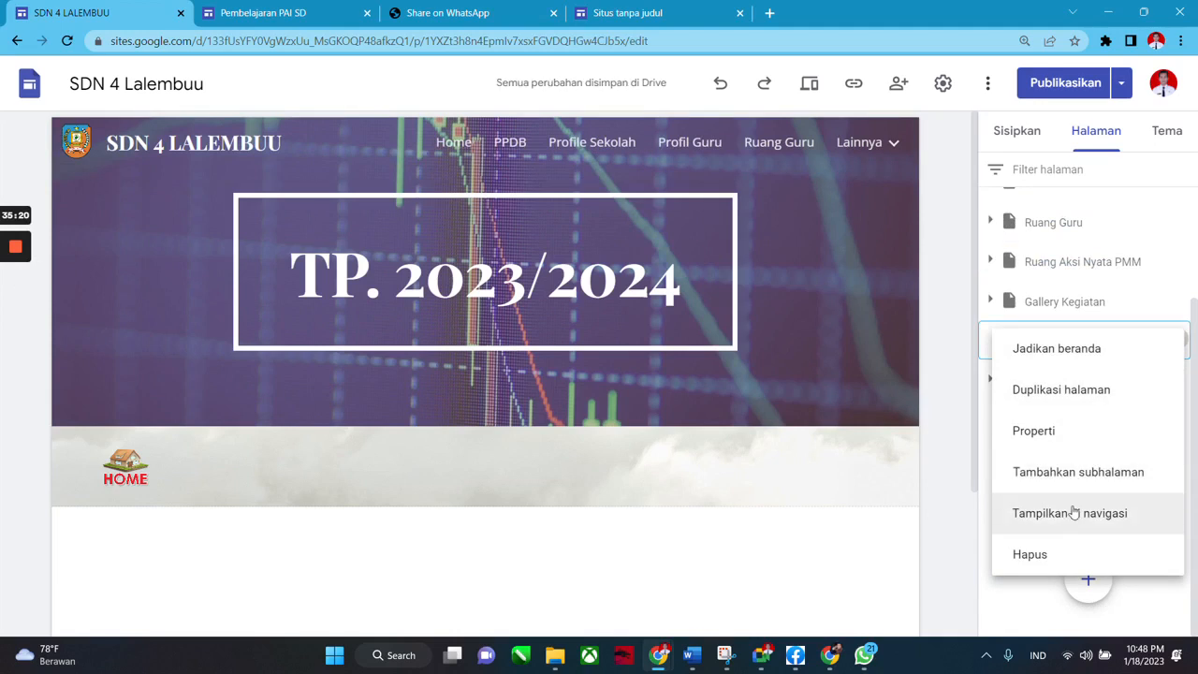
pyautogui.click(1073, 516)
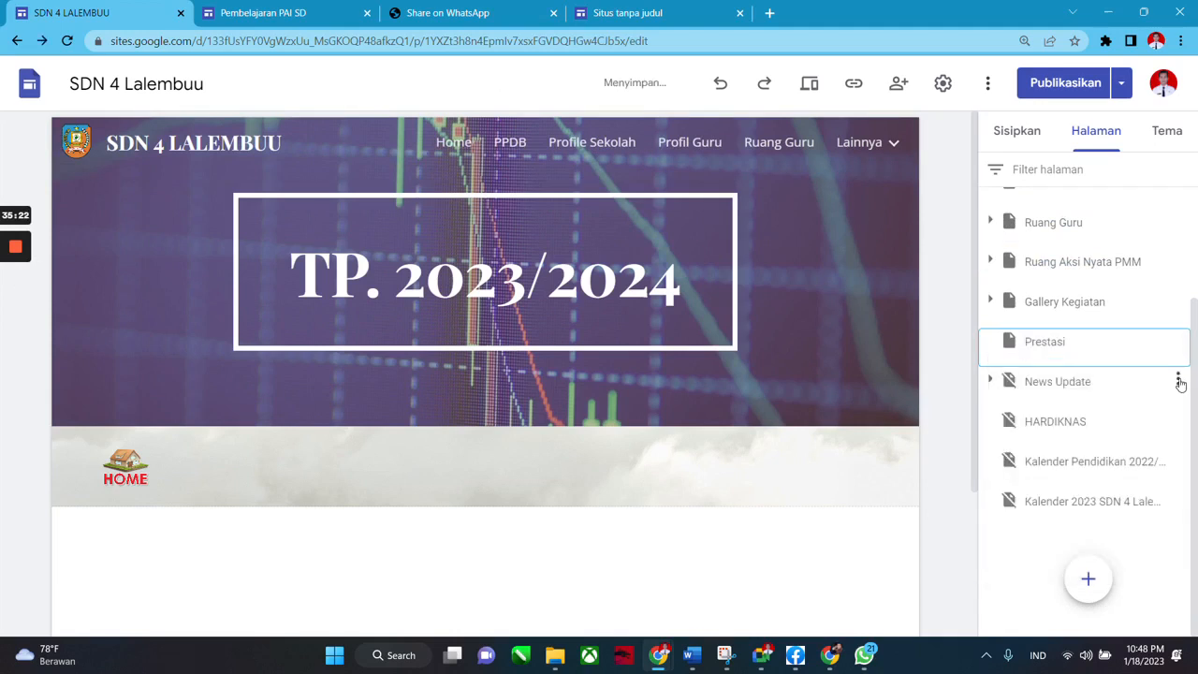
# Show News Update, HARDIKNAS, the education calendar and the 2023 calendar pages in navigation.
pyautogui.click(1178, 381)
pyautogui.click(1085, 556)
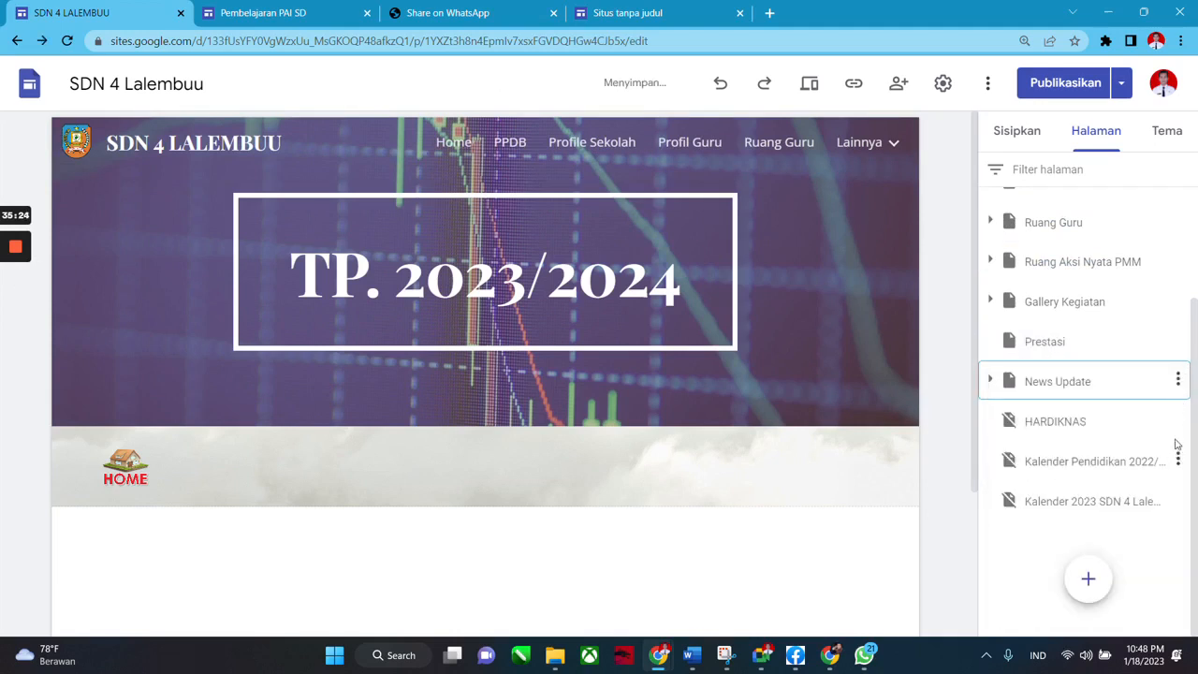
pyautogui.click(1178, 421)
pyautogui.click(1063, 561)
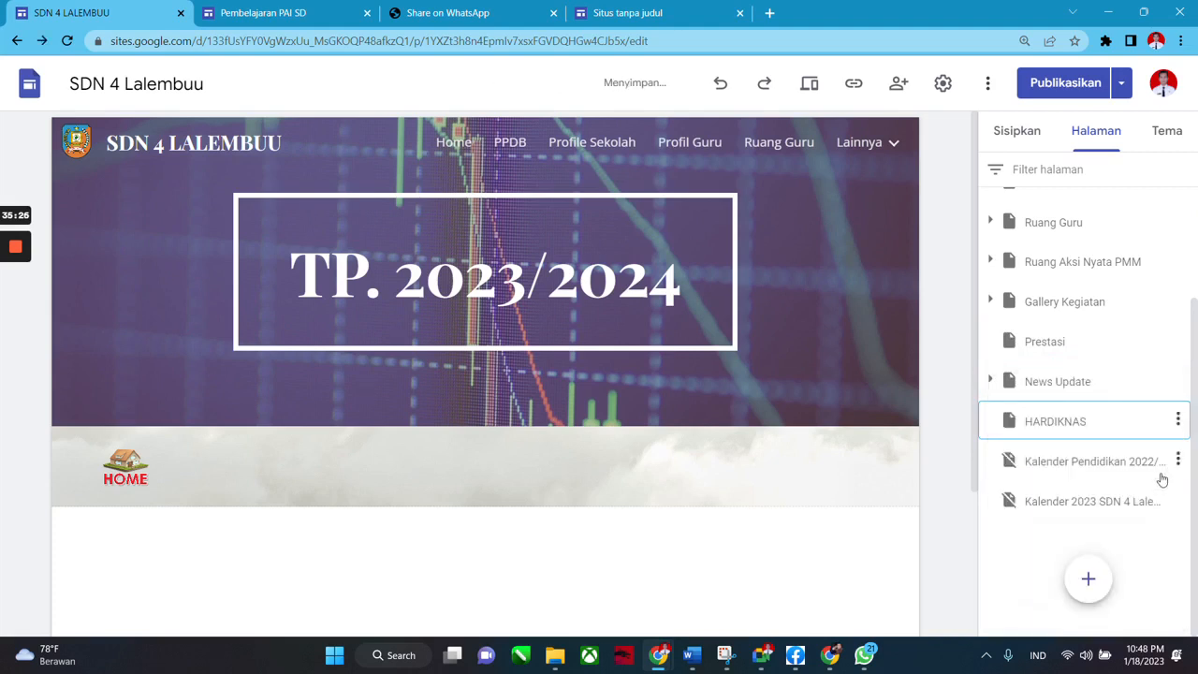
pyautogui.click(1178, 461)
pyautogui.click(1157, 561)
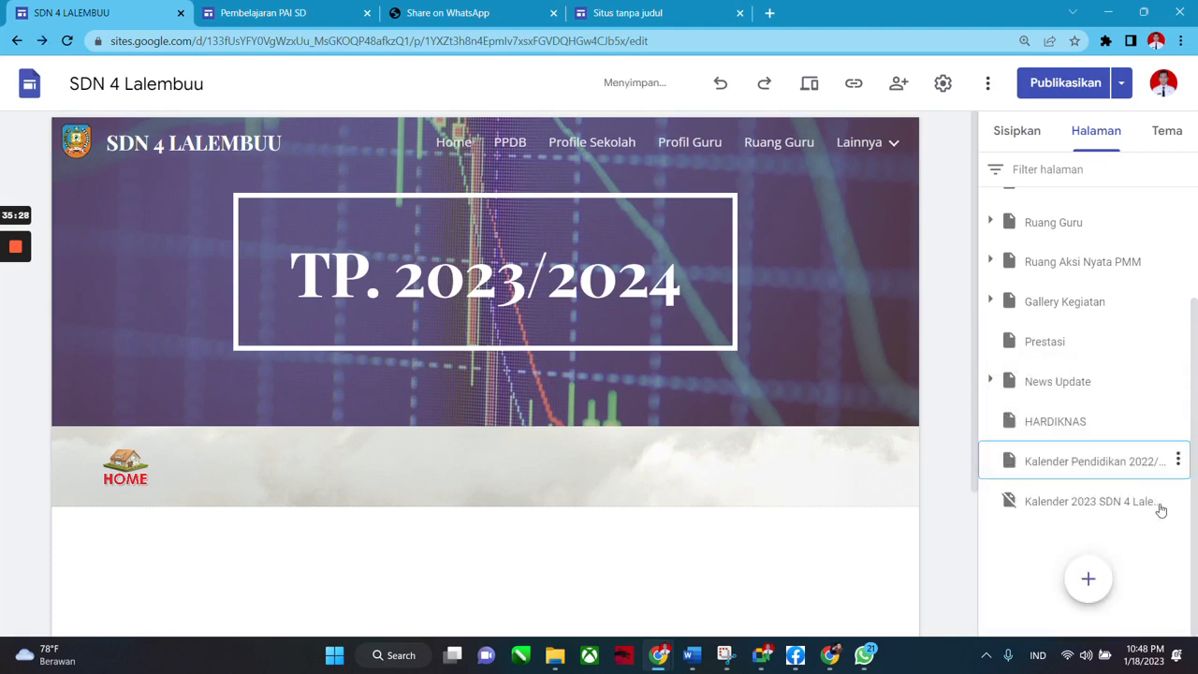
pyautogui.click(1178, 500)
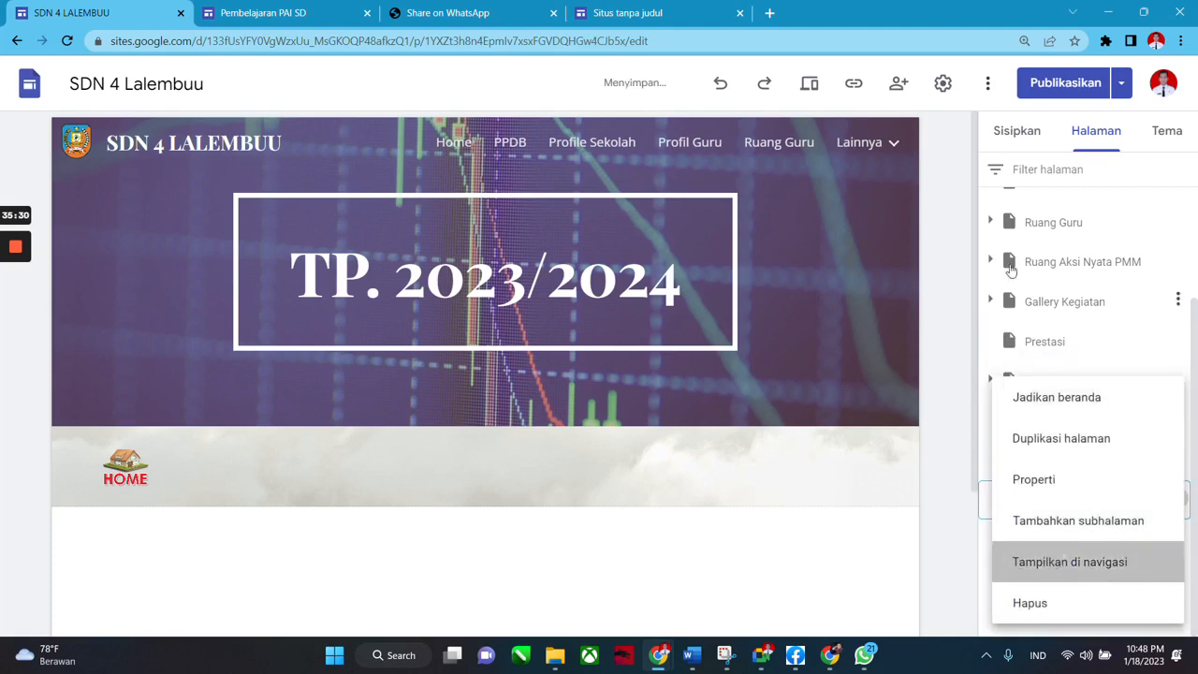
pyautogui.click(1058, 567)
pyautogui.moveTo(875, 141)
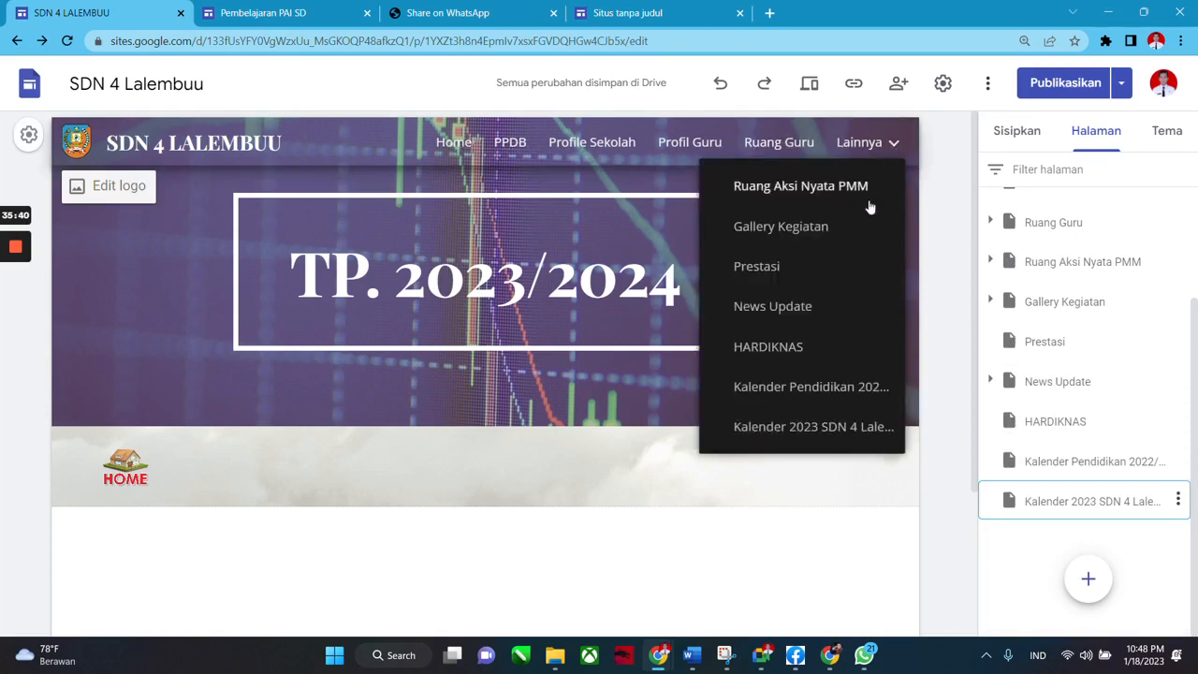
pyautogui.scroll(-2, 847, 369)
pyautogui.scroll(2, 818, 316)
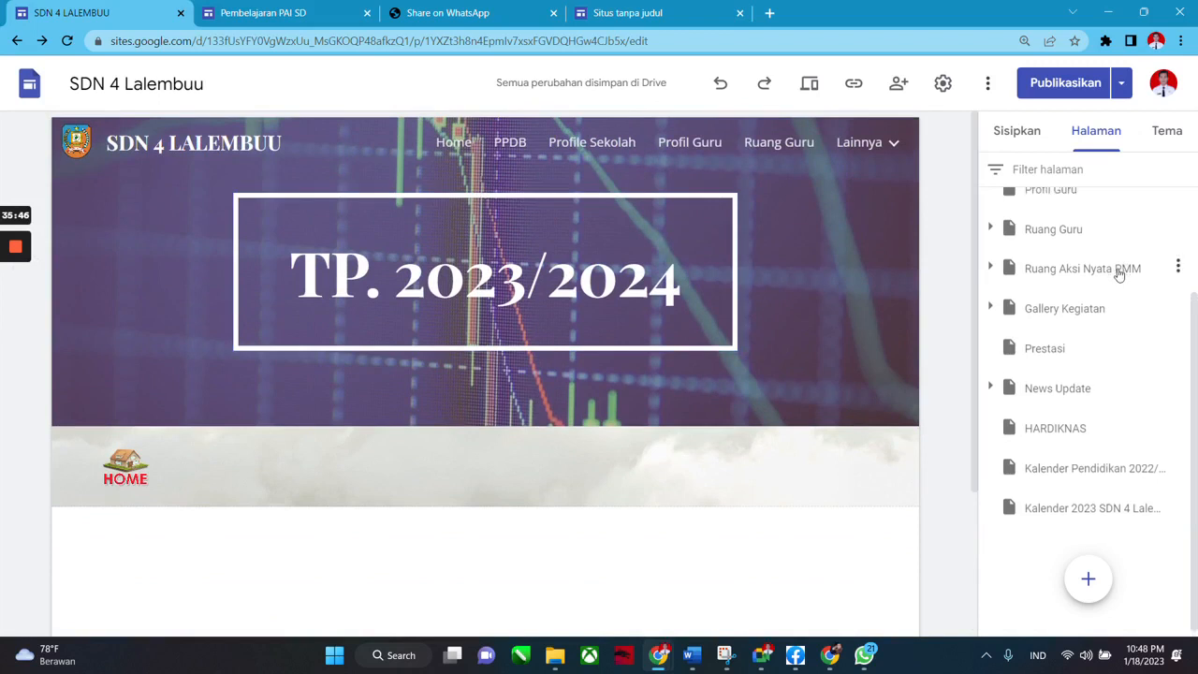
# Hide the Ruang Guru page from the site navigation.
pyautogui.scroll(2, 1168, 296)
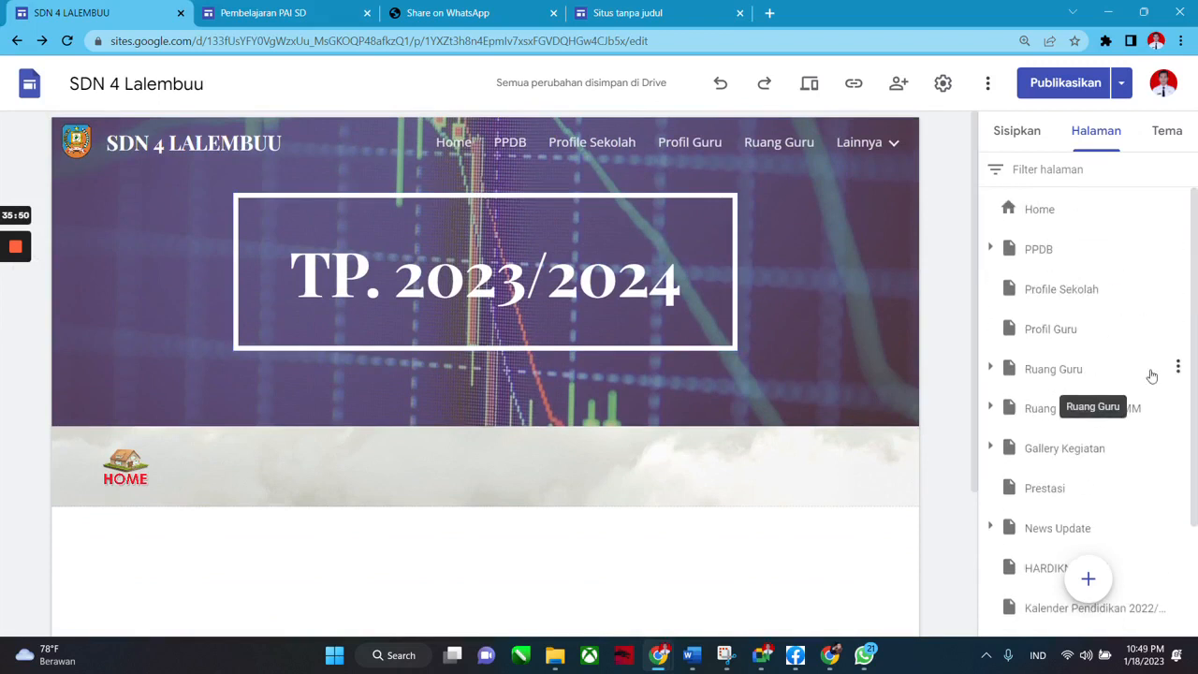
pyautogui.click(1178, 368)
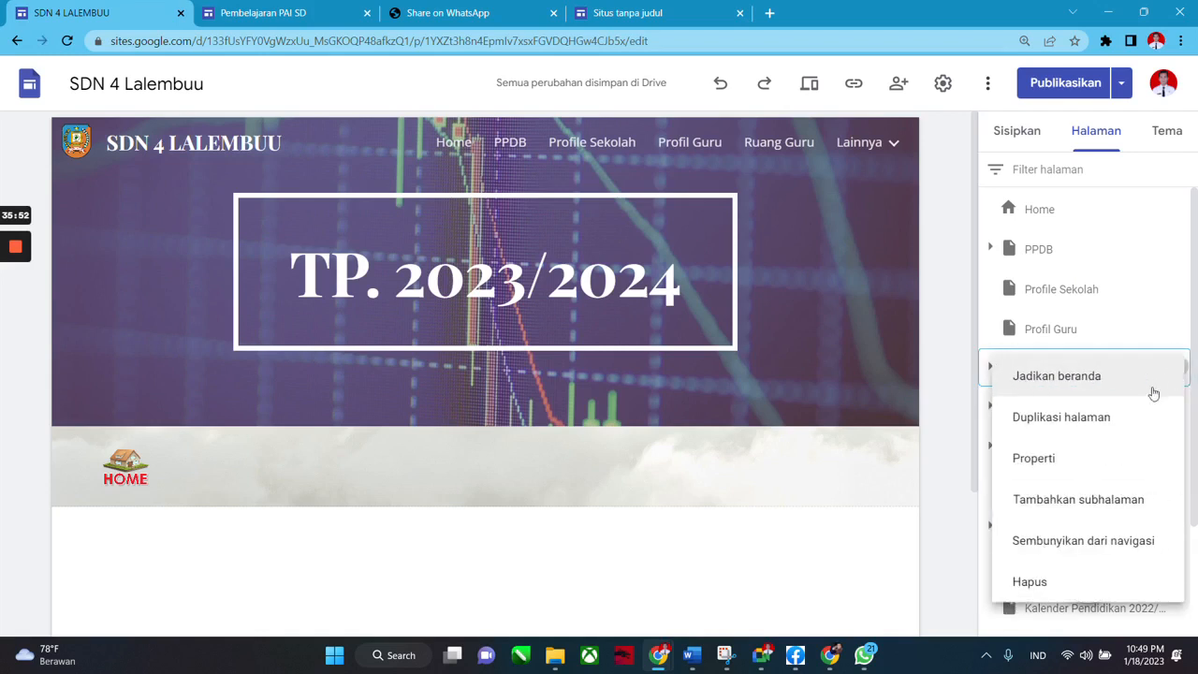
pyautogui.click(1122, 523)
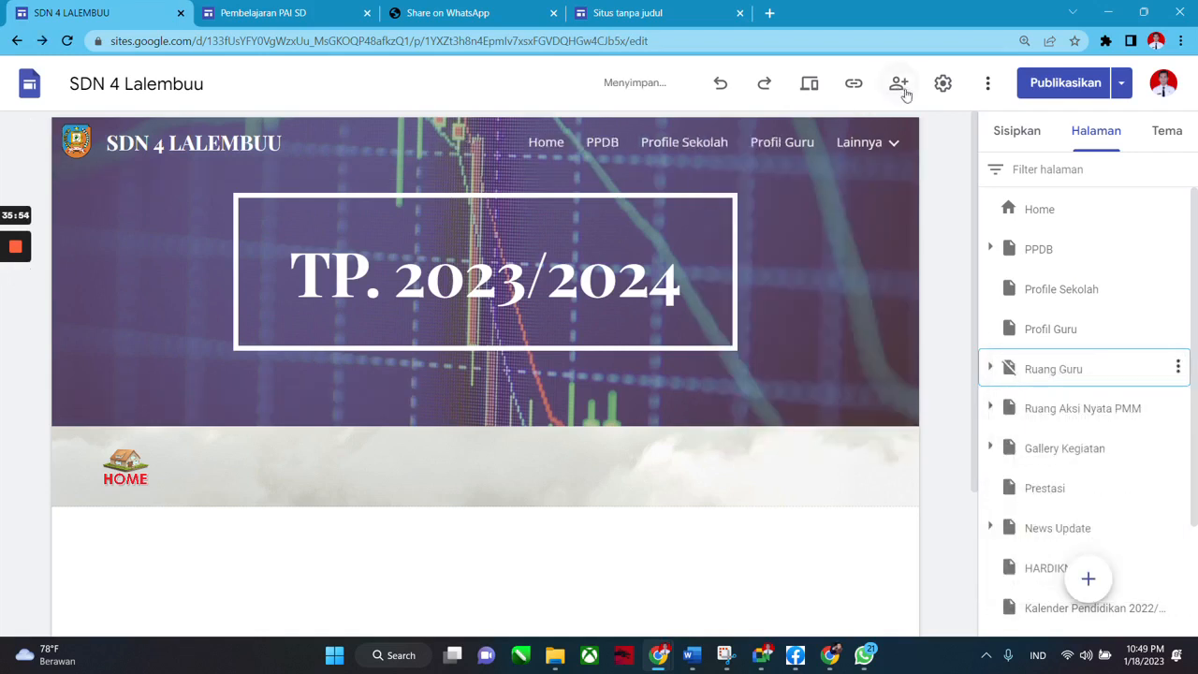
pyautogui.click(1029, 134)
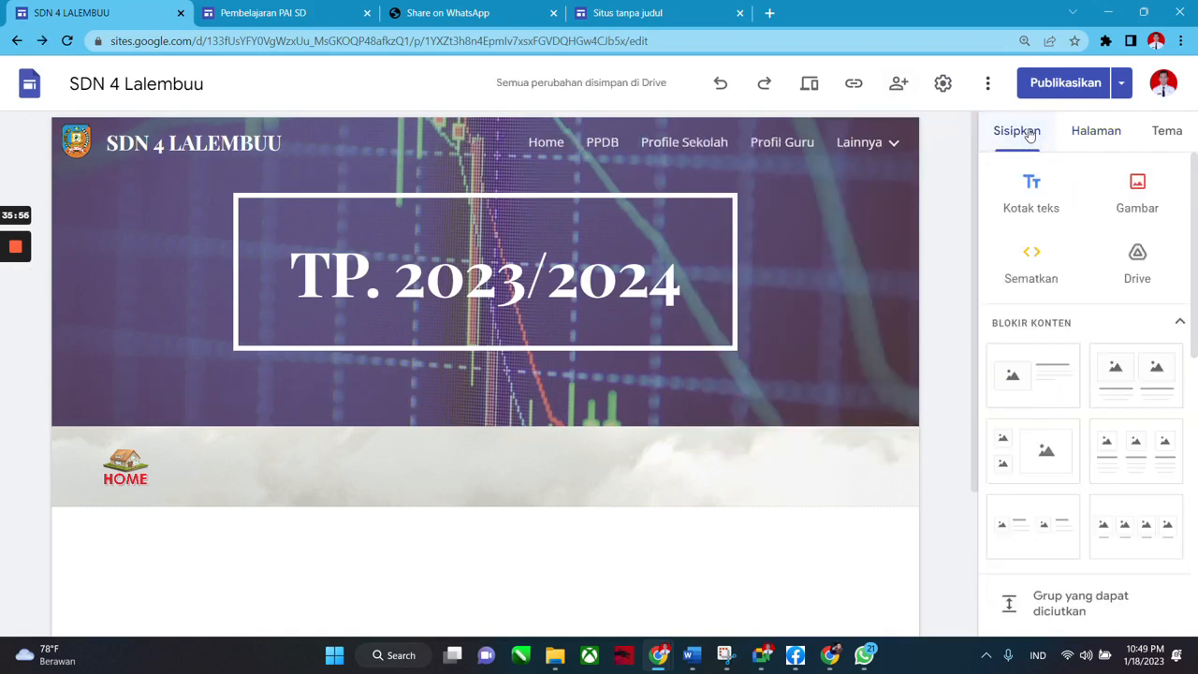
pyautogui.click(1071, 134)
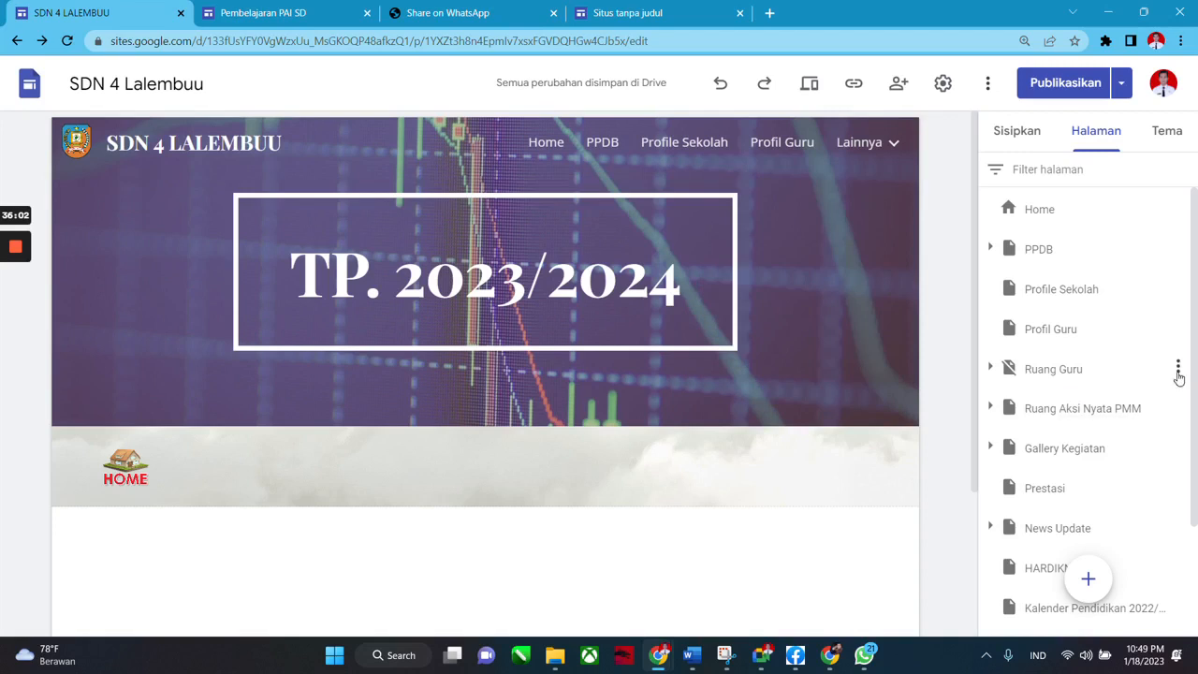
# Hide the Profil Guru page from the site navigation.
pyautogui.click(1178, 329)
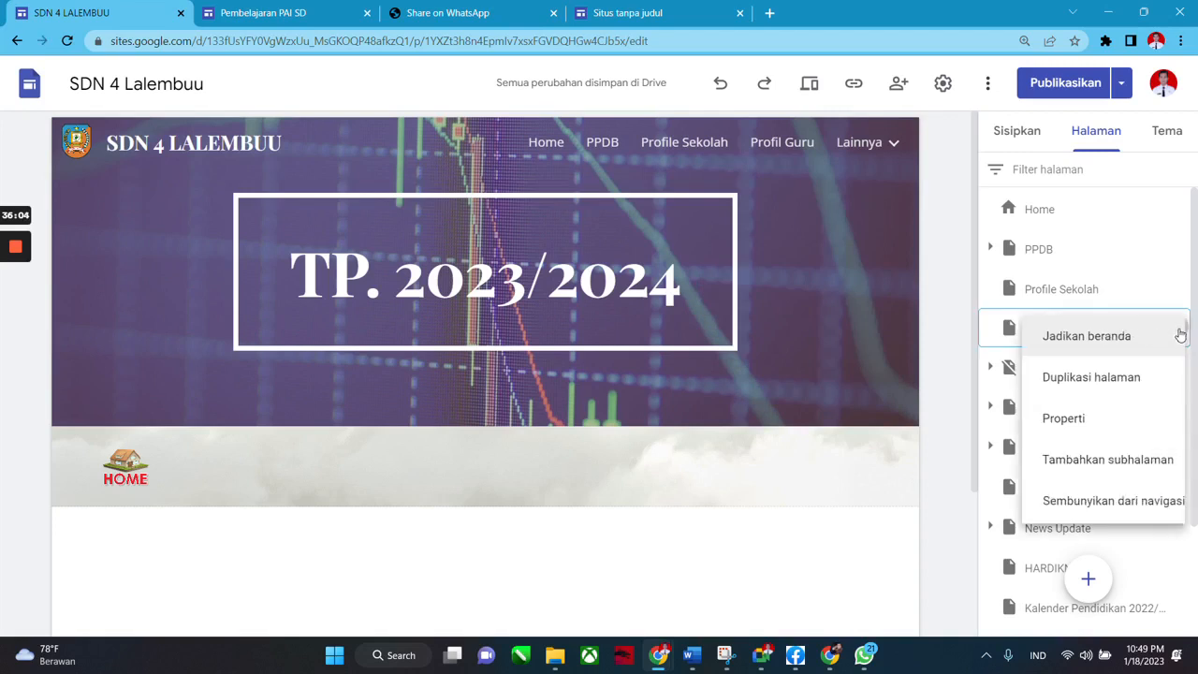
pyautogui.click(1043, 502)
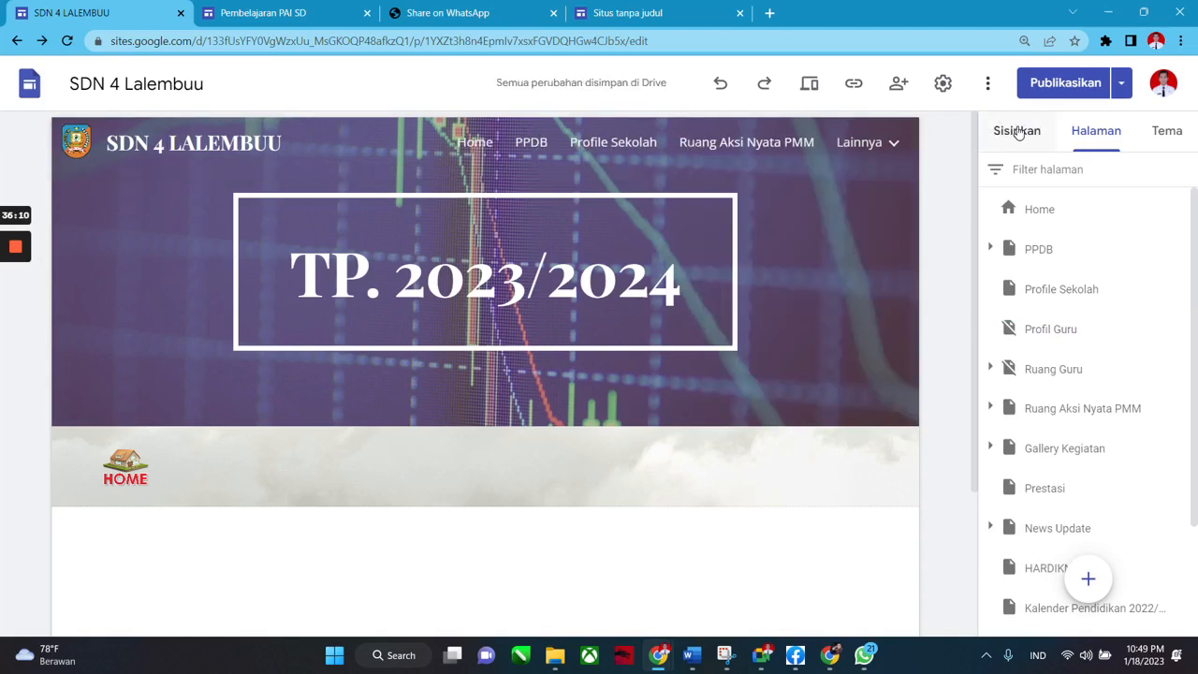
pyautogui.moveTo(800, 190)
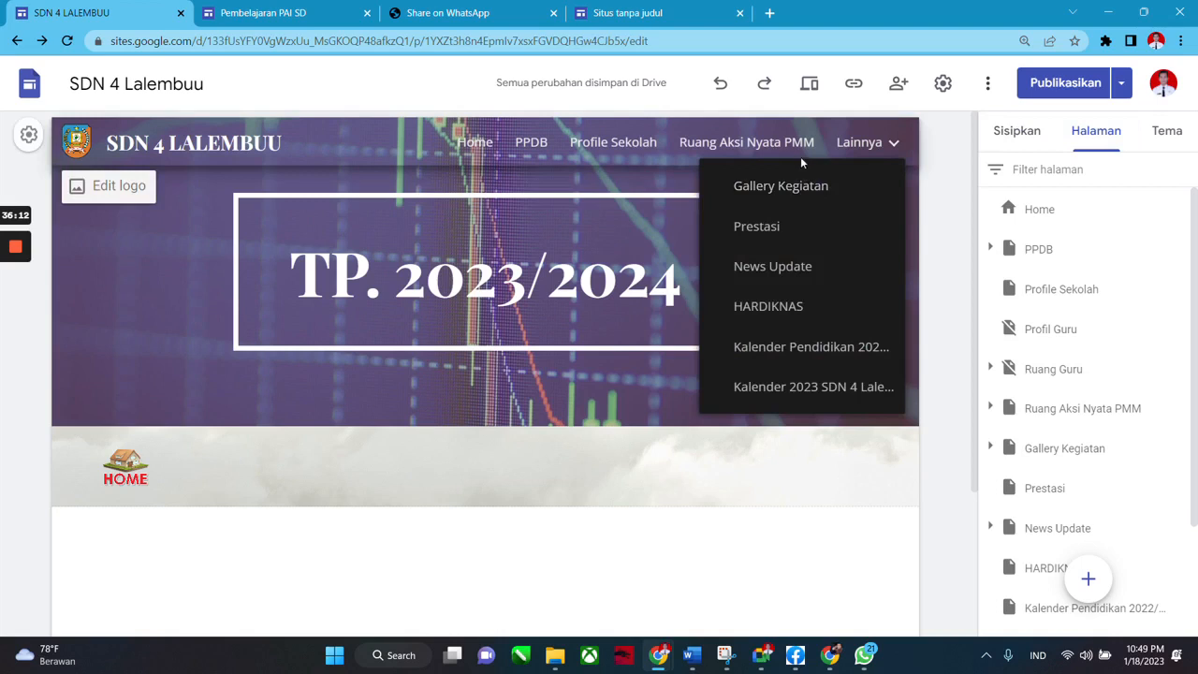
pyautogui.click(1014, 131)
pyautogui.click(1096, 131)
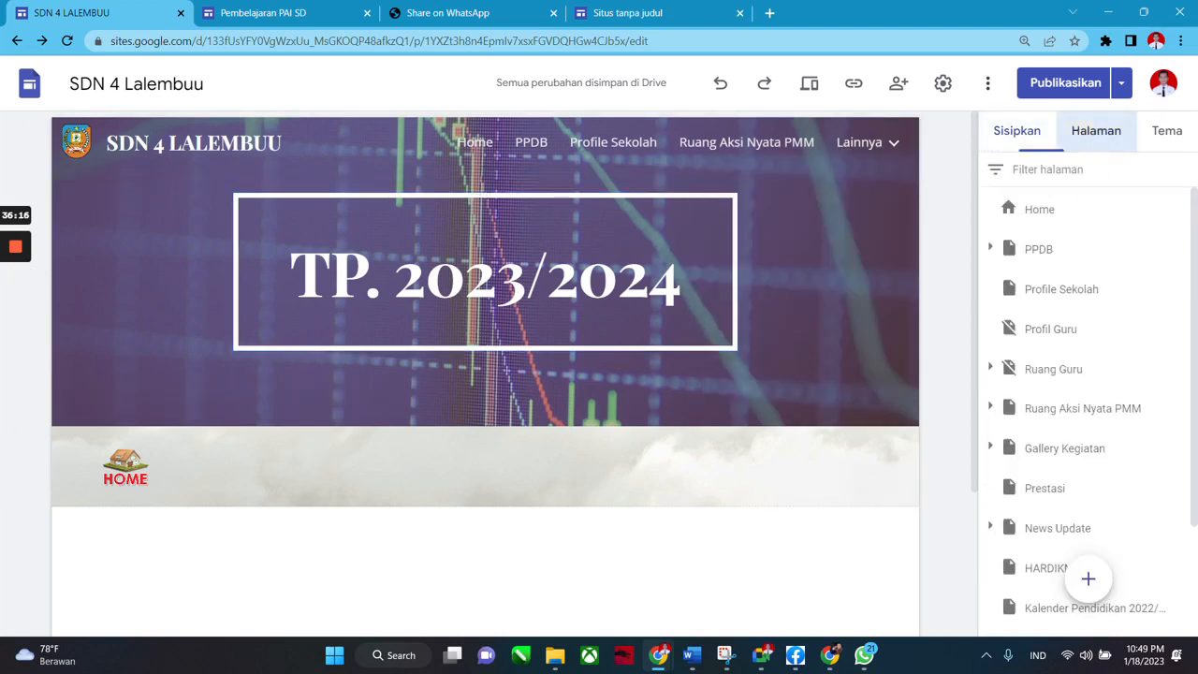
# Open the Home page and restore the accidentally deleted Profil Guru icon block with undo.
pyautogui.click(1048, 212)
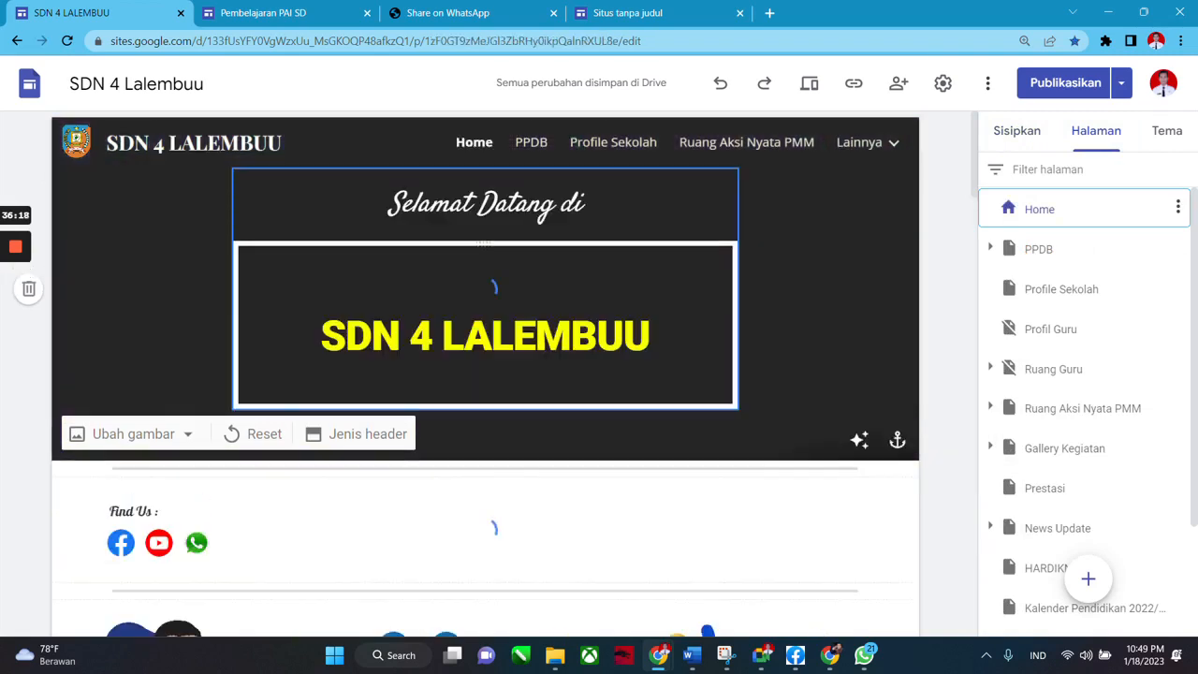
pyautogui.scroll(-5, 417, 415)
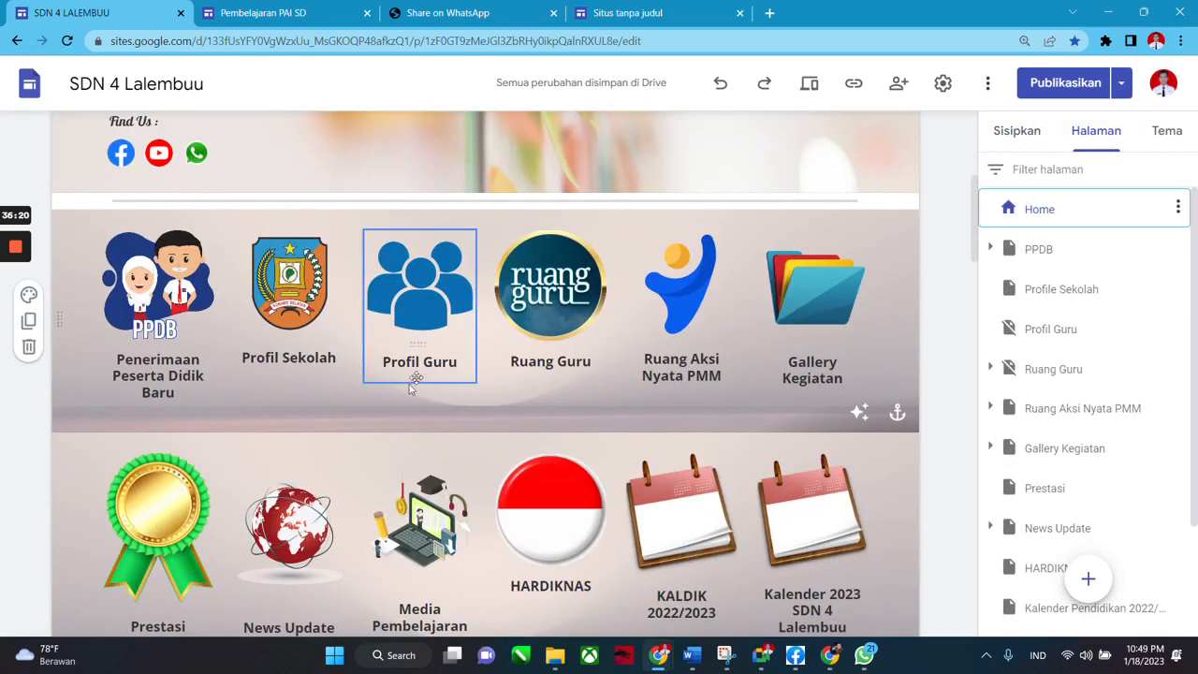
pyautogui.scroll(-1, 472, 340)
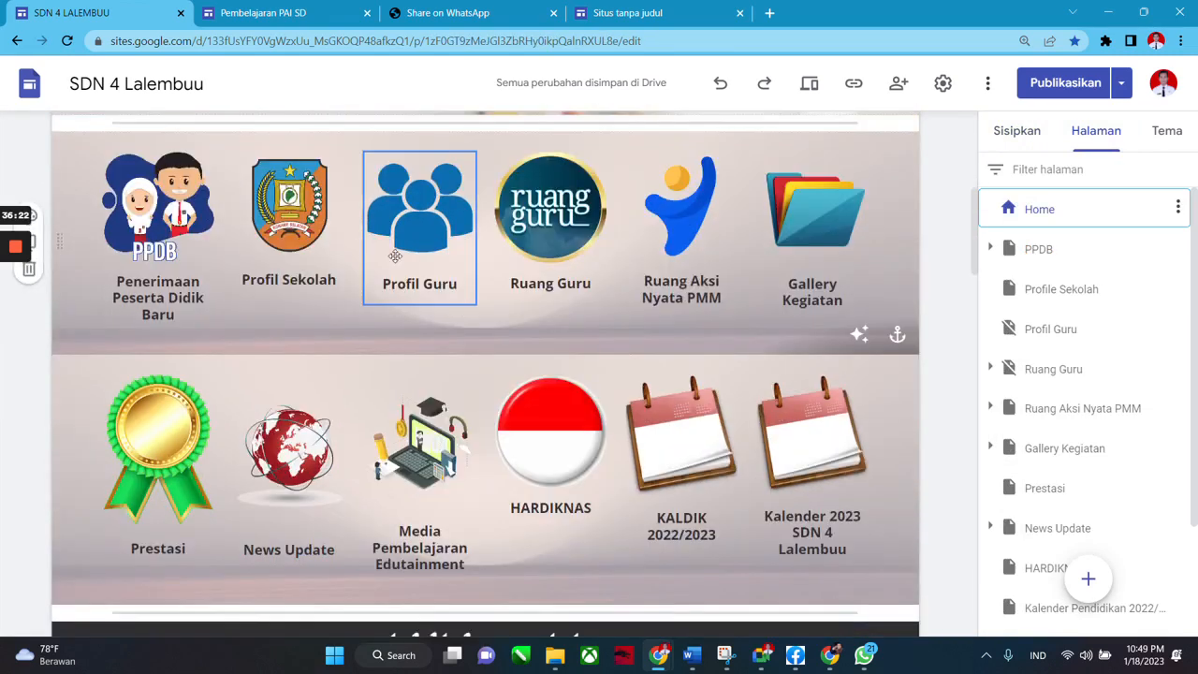
pyautogui.click(400, 249)
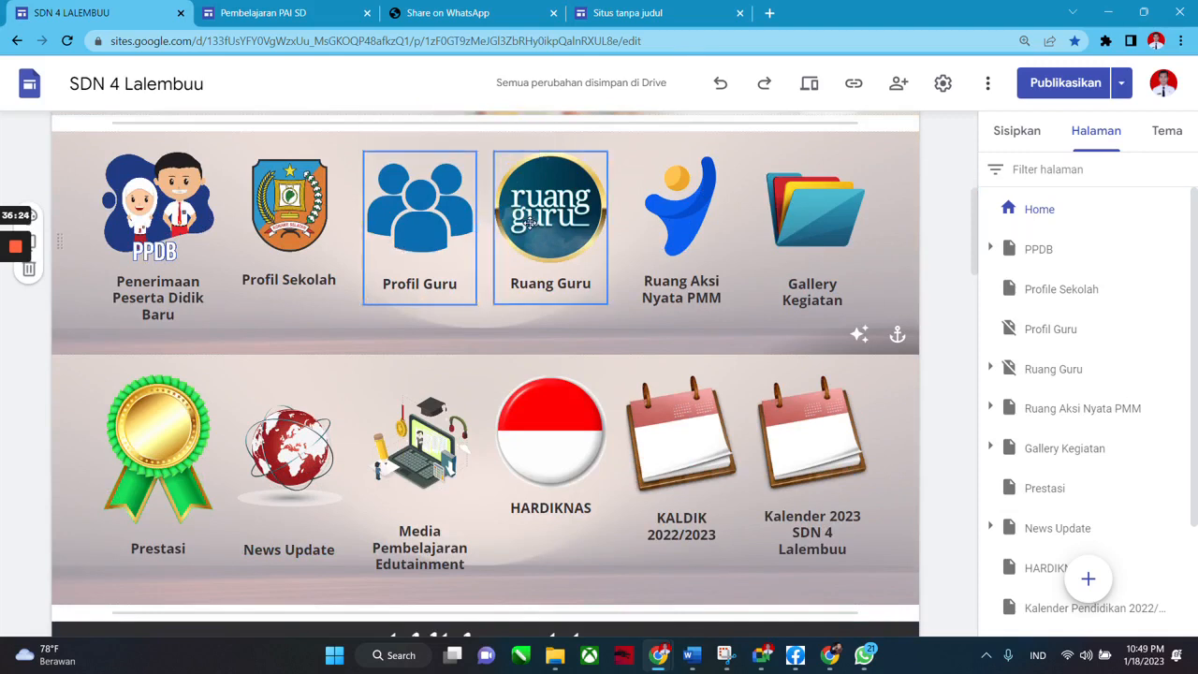
pyautogui.press('Delete')
pyautogui.press('Delete')
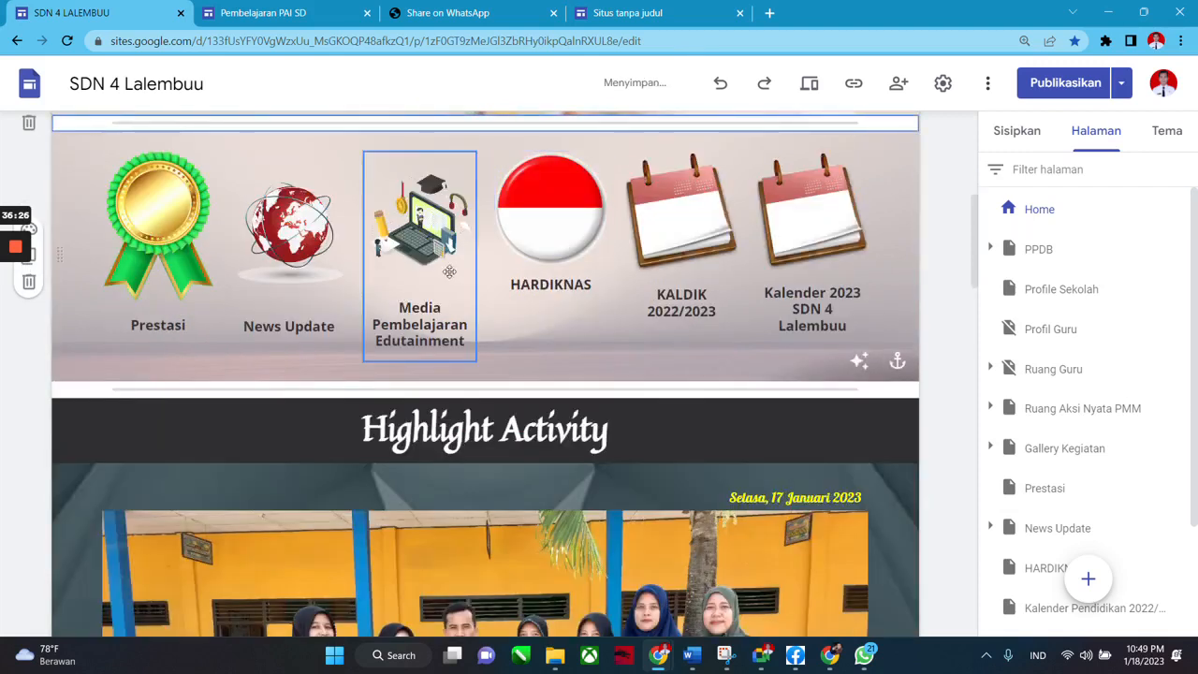
pyautogui.scroll(3, 519, 302)
pyautogui.hotkey('ctrl', 'z')
pyautogui.scroll(-2, 473, 379)
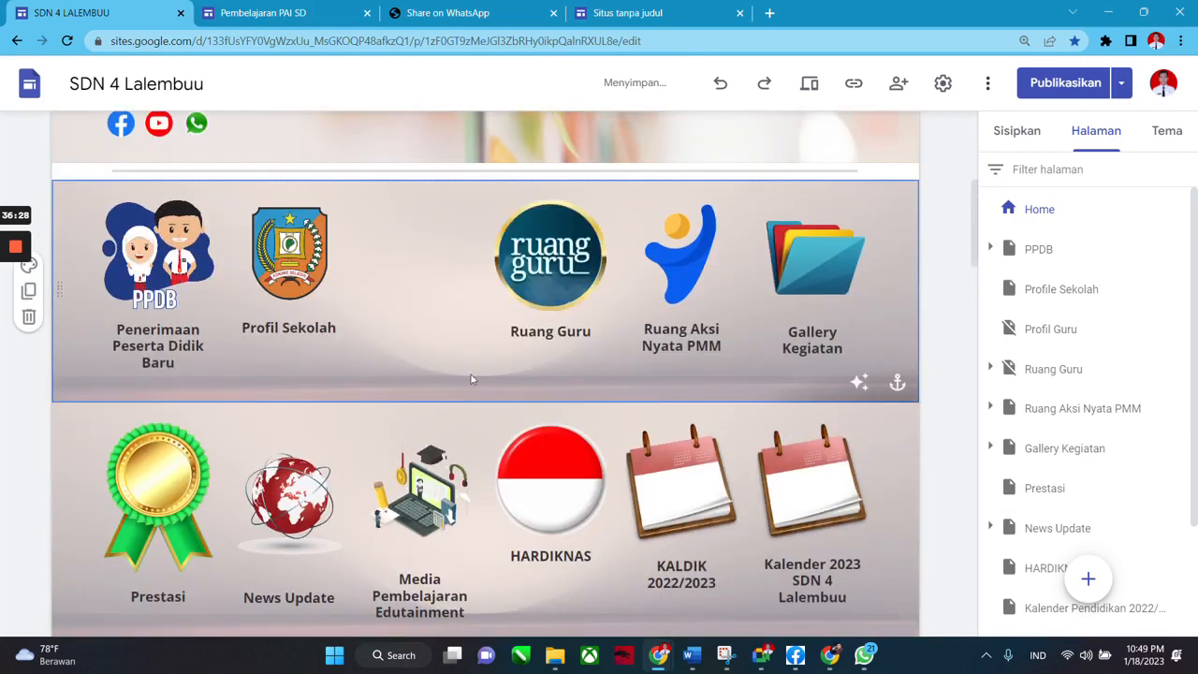
pyautogui.hotkey('ctrl', 'z')
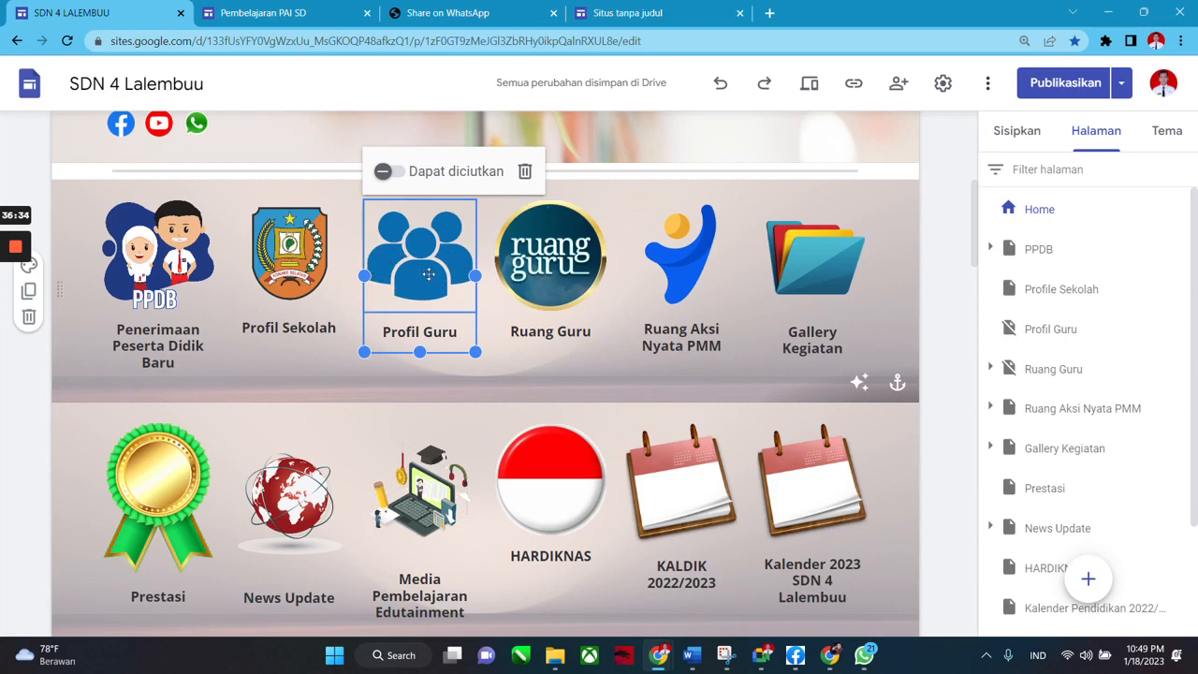
# Verify the Profil Guru icon links to the Profil Guru page and inspect the Lainnya menu.
pyautogui.scroll(2, 721, 171)
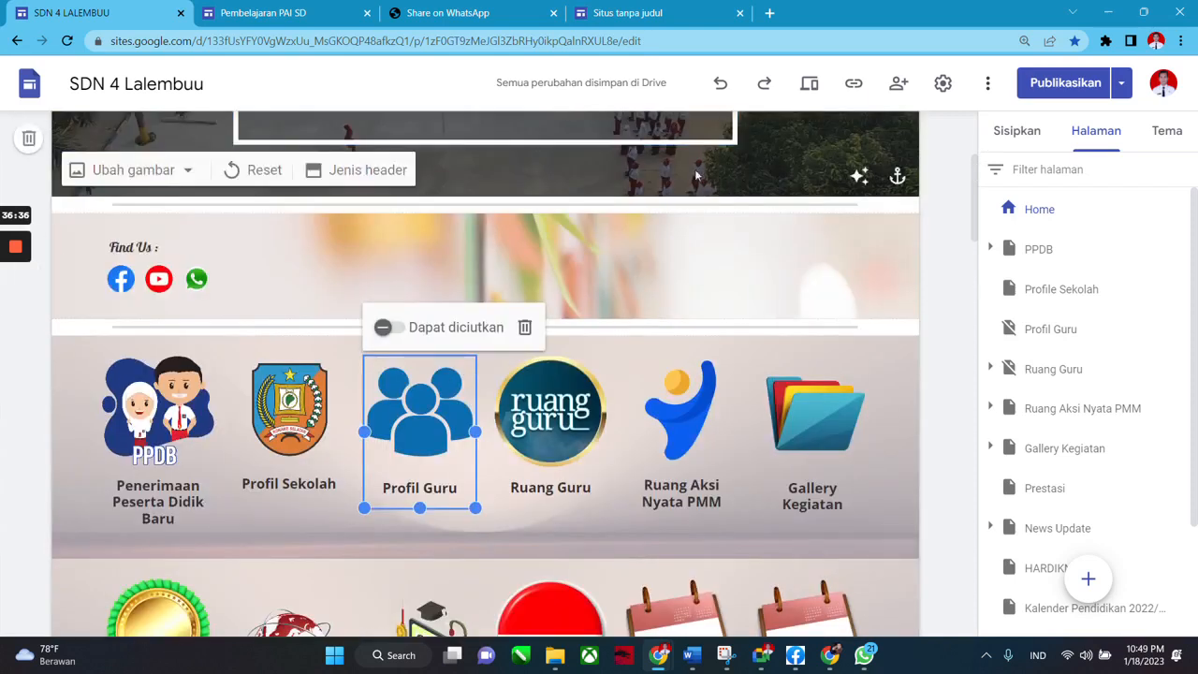
pyautogui.scroll(3, 695, 175)
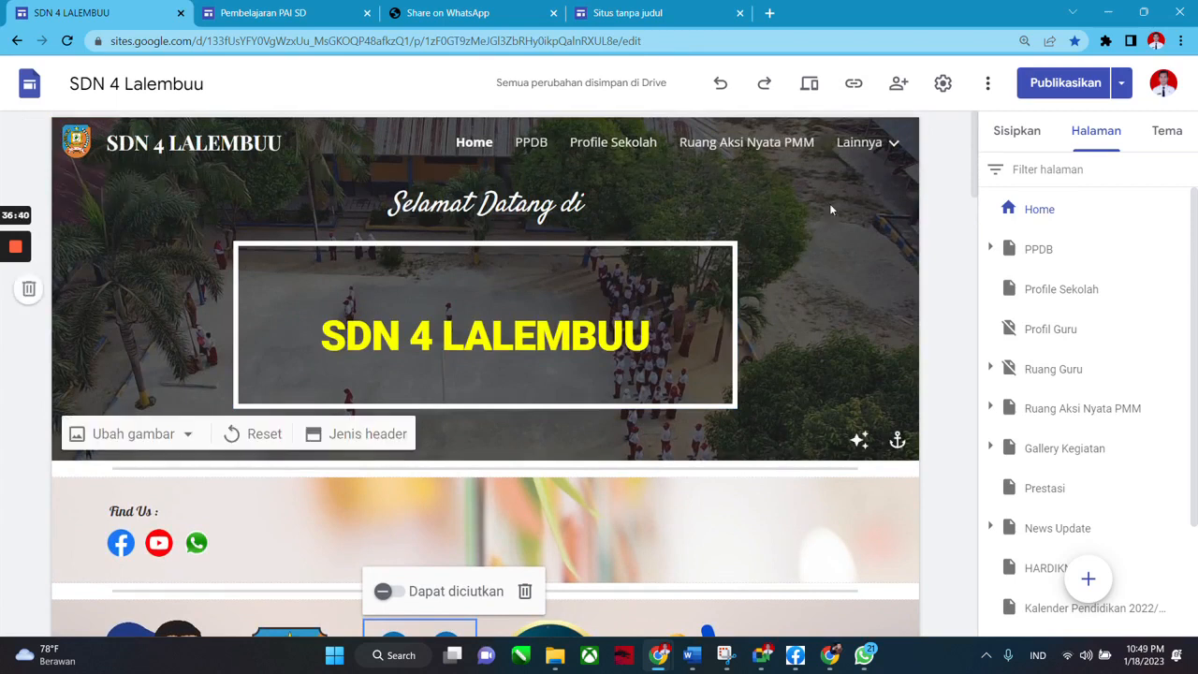
pyautogui.scroll(-3, 655, 246)
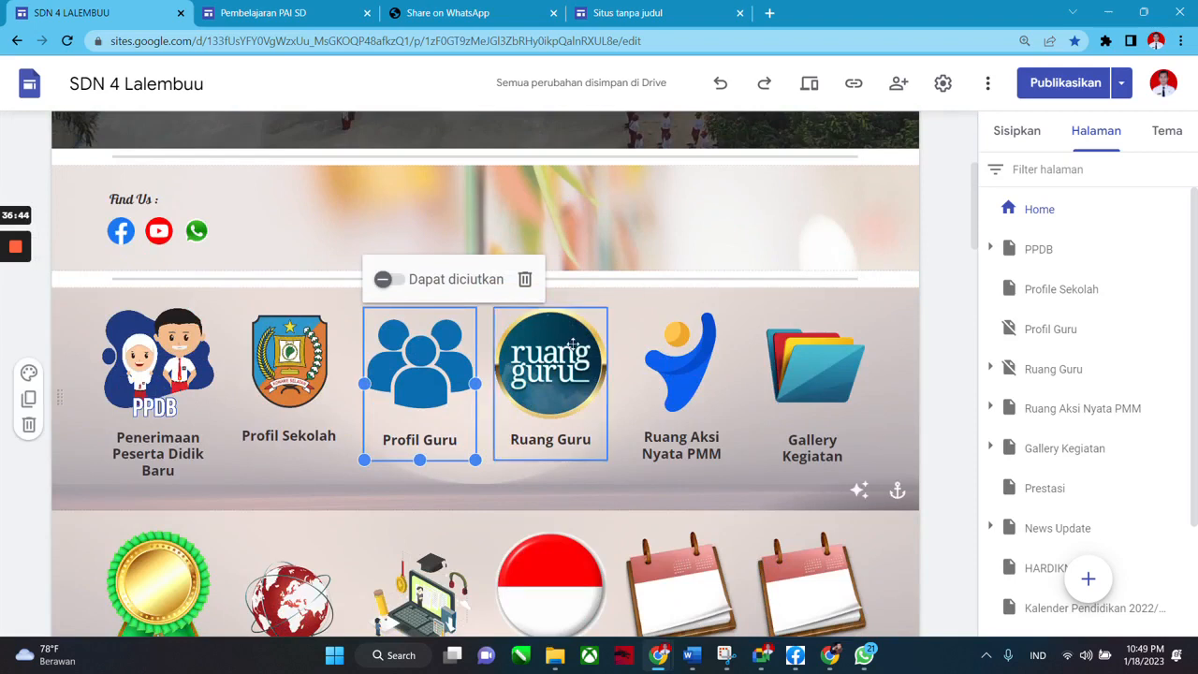
pyautogui.scroll(3, 932, 268)
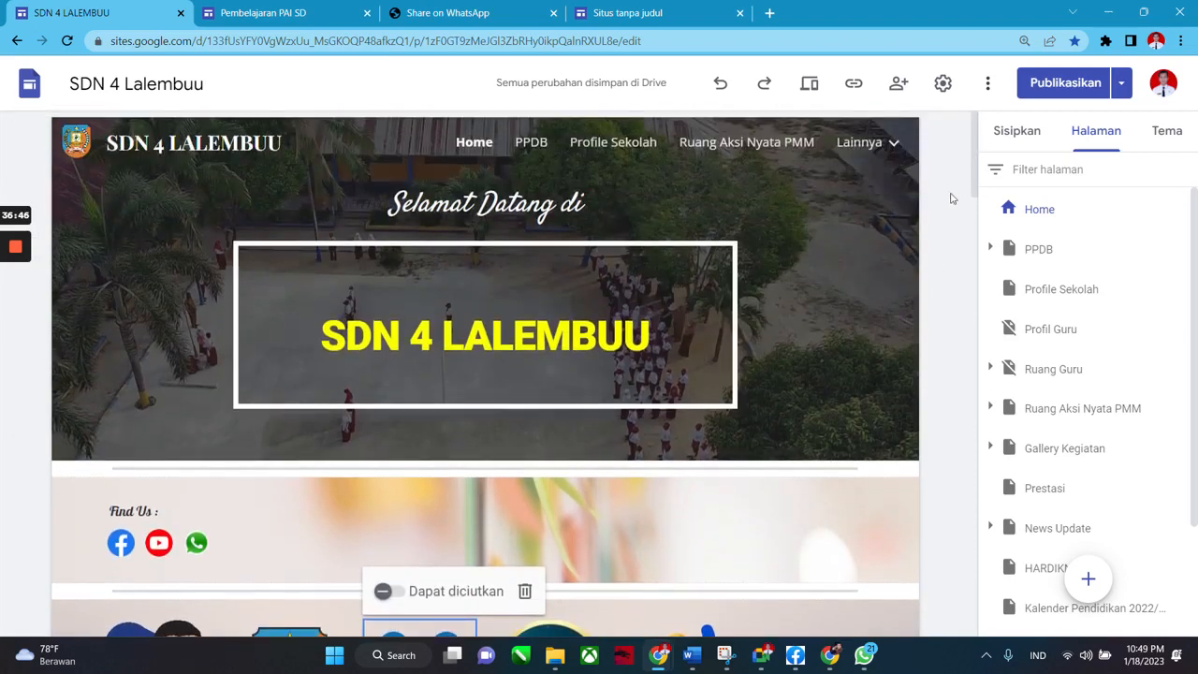
pyautogui.scroll(-3, 612, 331)
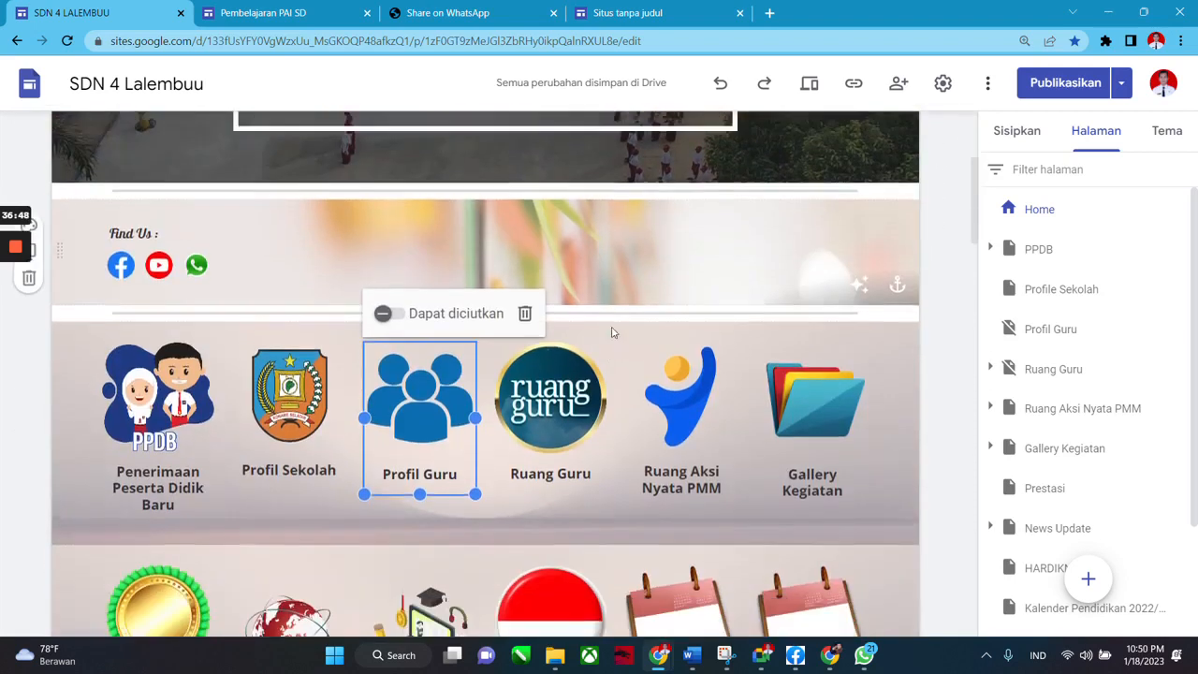
pyautogui.click(435, 382)
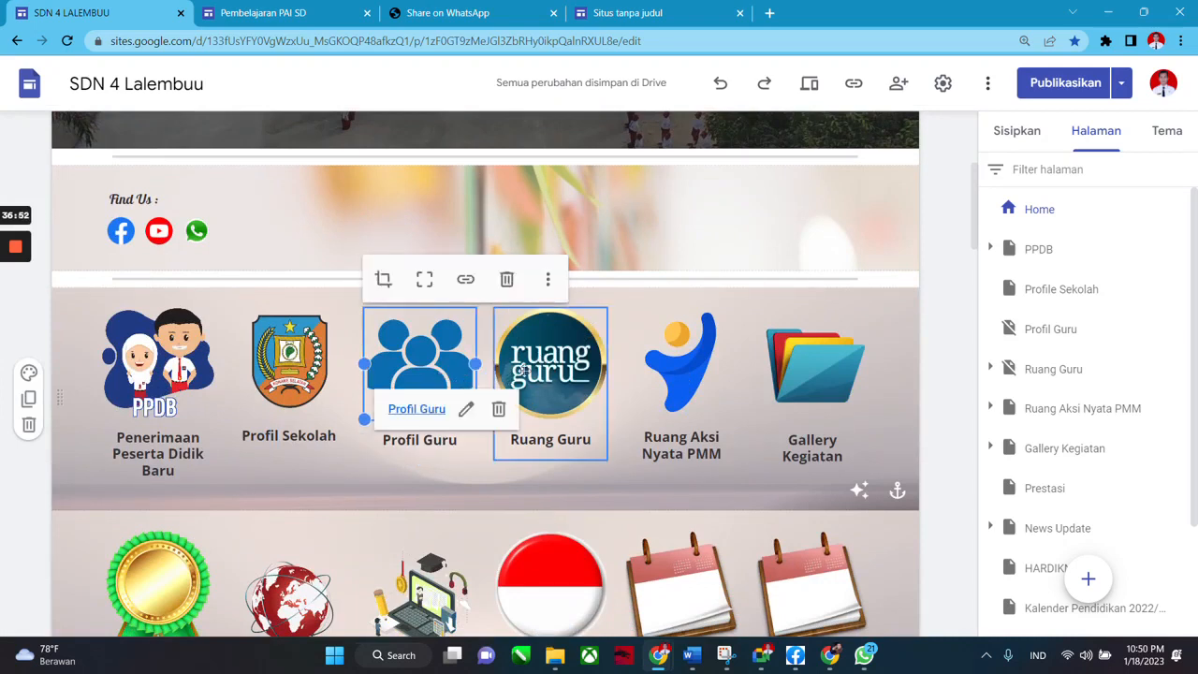
pyautogui.click(535, 366)
pyautogui.scroll(3, 889, 199)
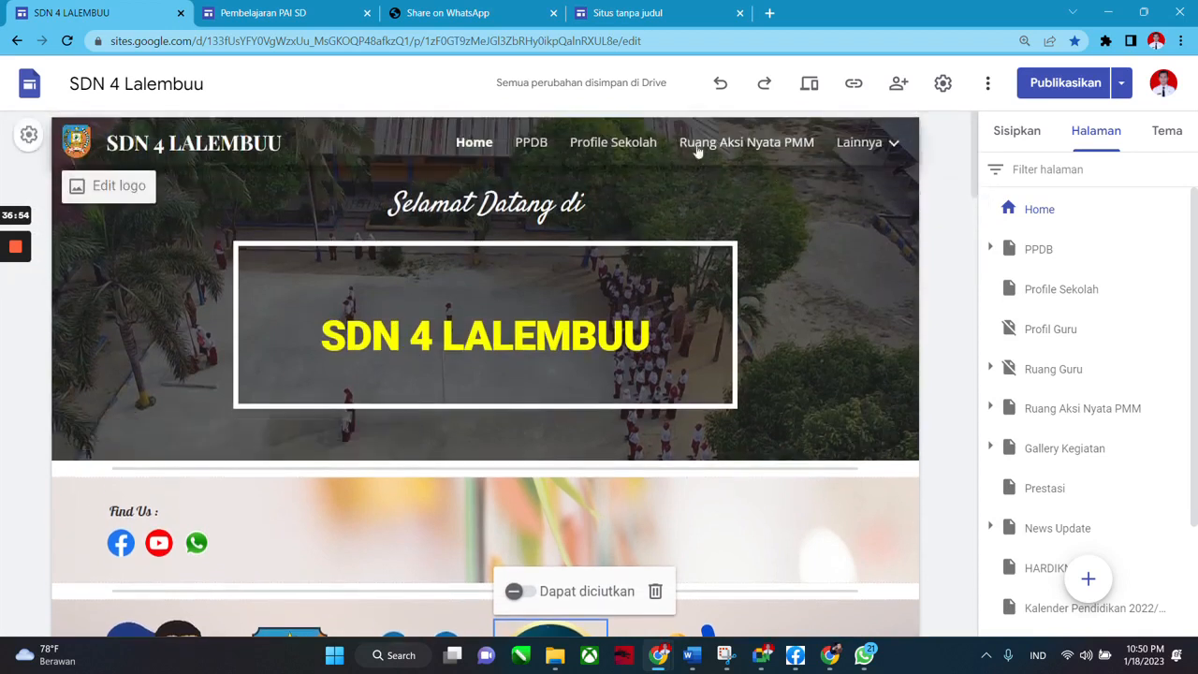
pyautogui.moveTo(894, 148)
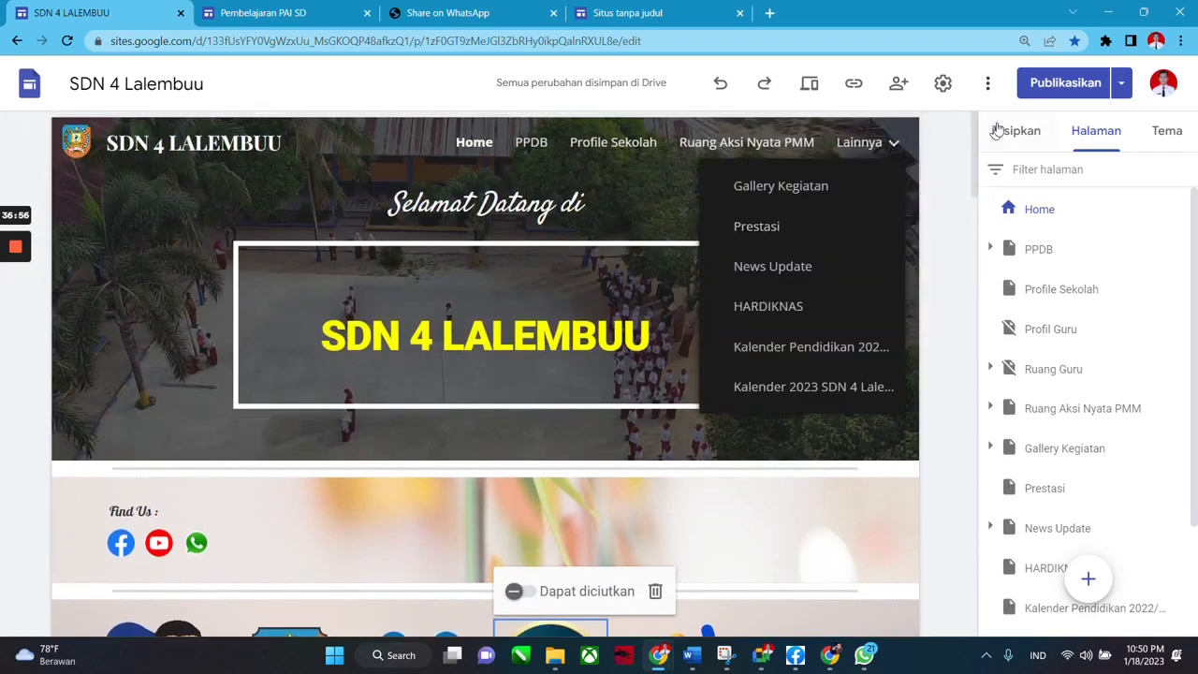
pyautogui.click(1039, 131)
pyautogui.click(1093, 131)
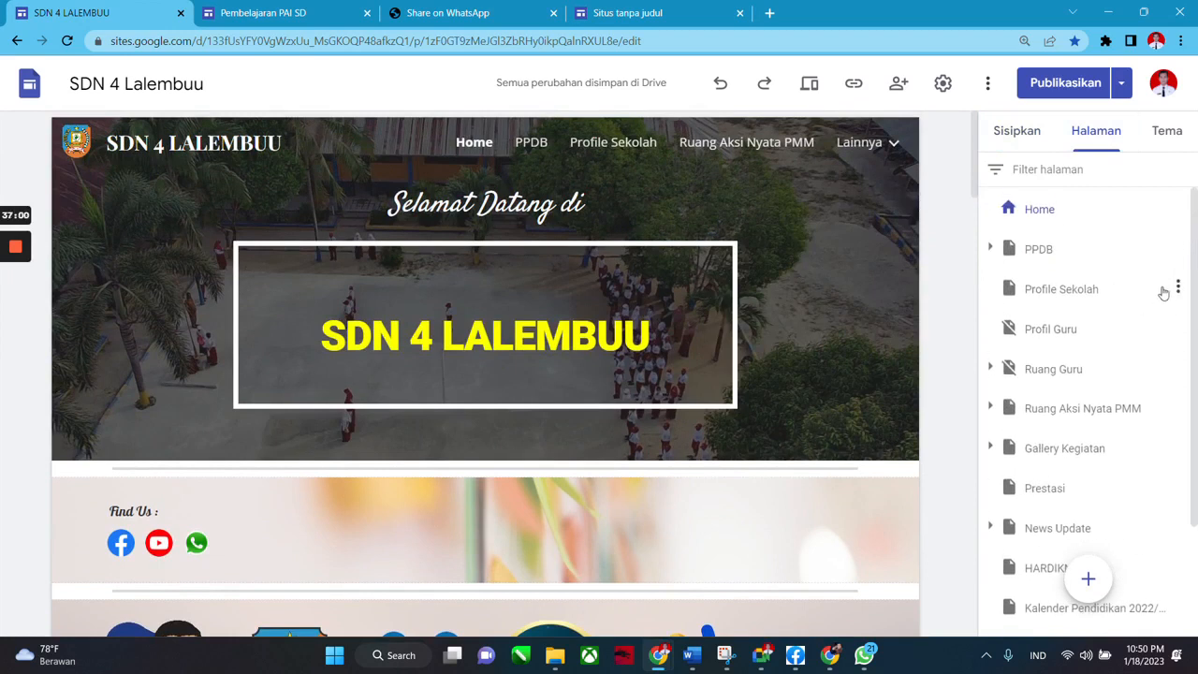
pyautogui.click(1178, 288)
pyautogui.click(1188, 241)
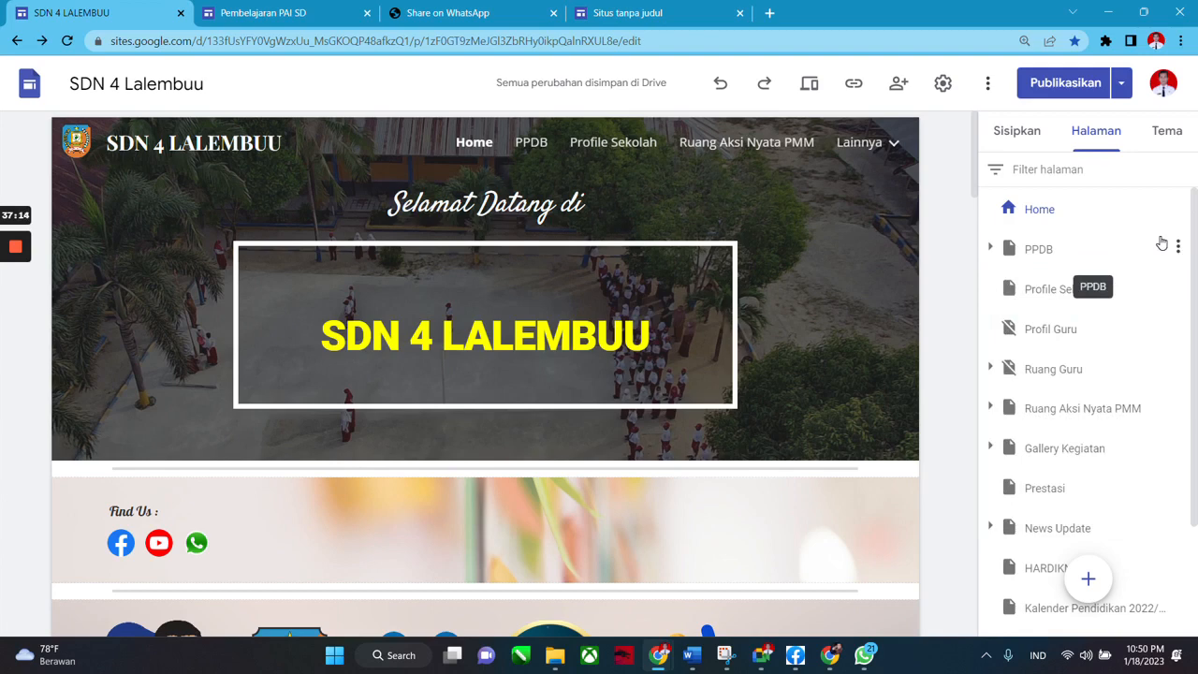
pyautogui.scroll(-5, 715, 326)
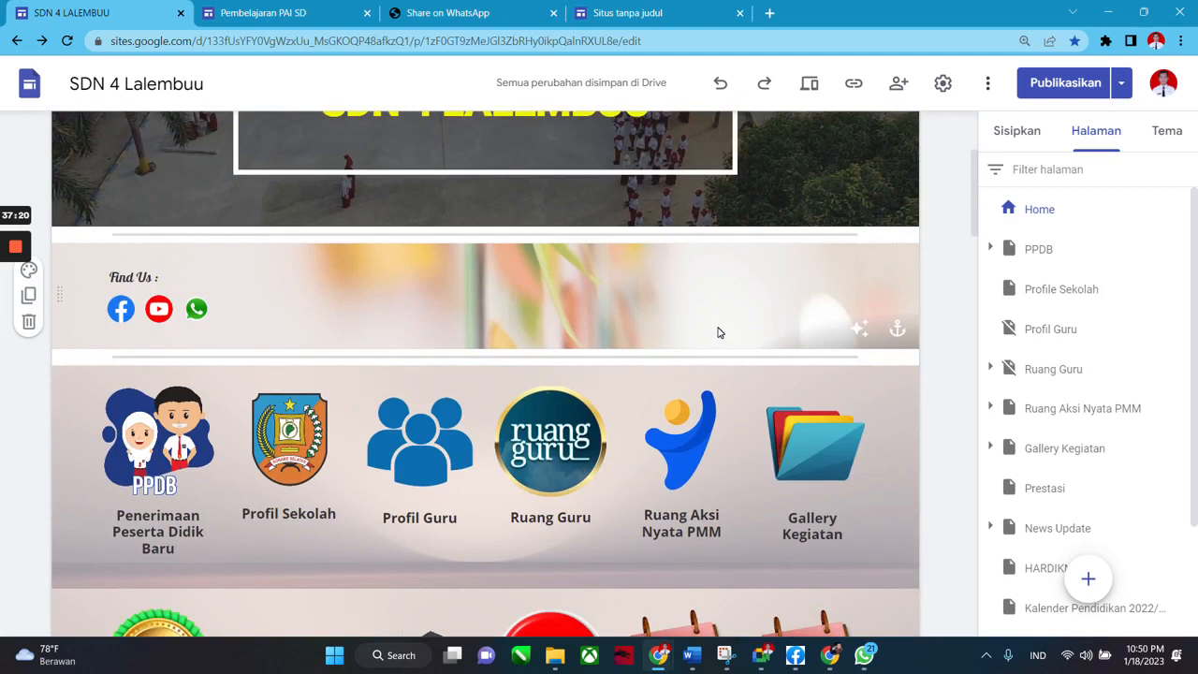
pyautogui.scroll(1, 718, 333)
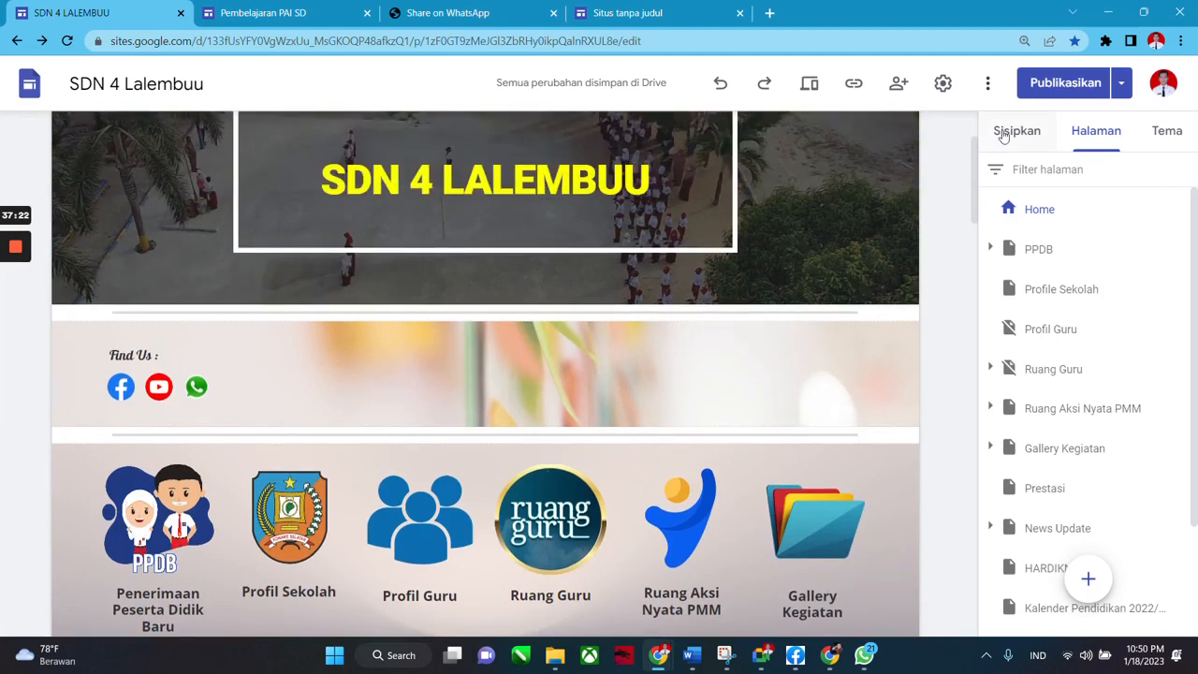
pyautogui.scroll(-2, 655, 374)
pyautogui.click(441, 388)
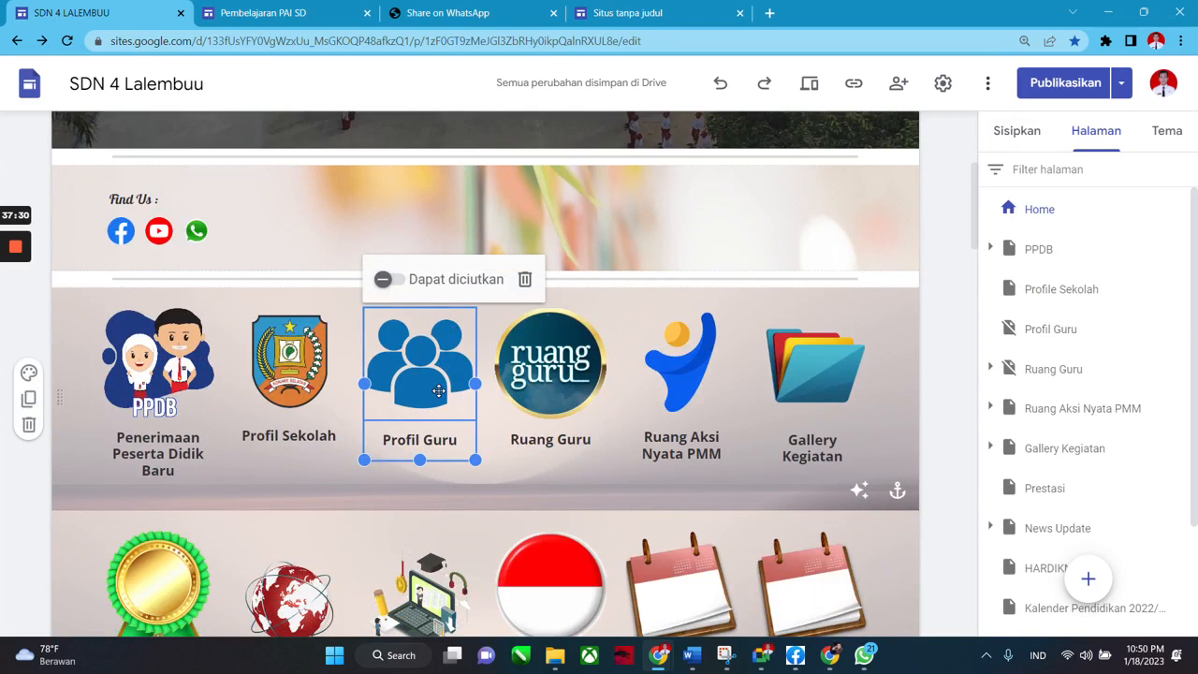
pyautogui.click(630, 344)
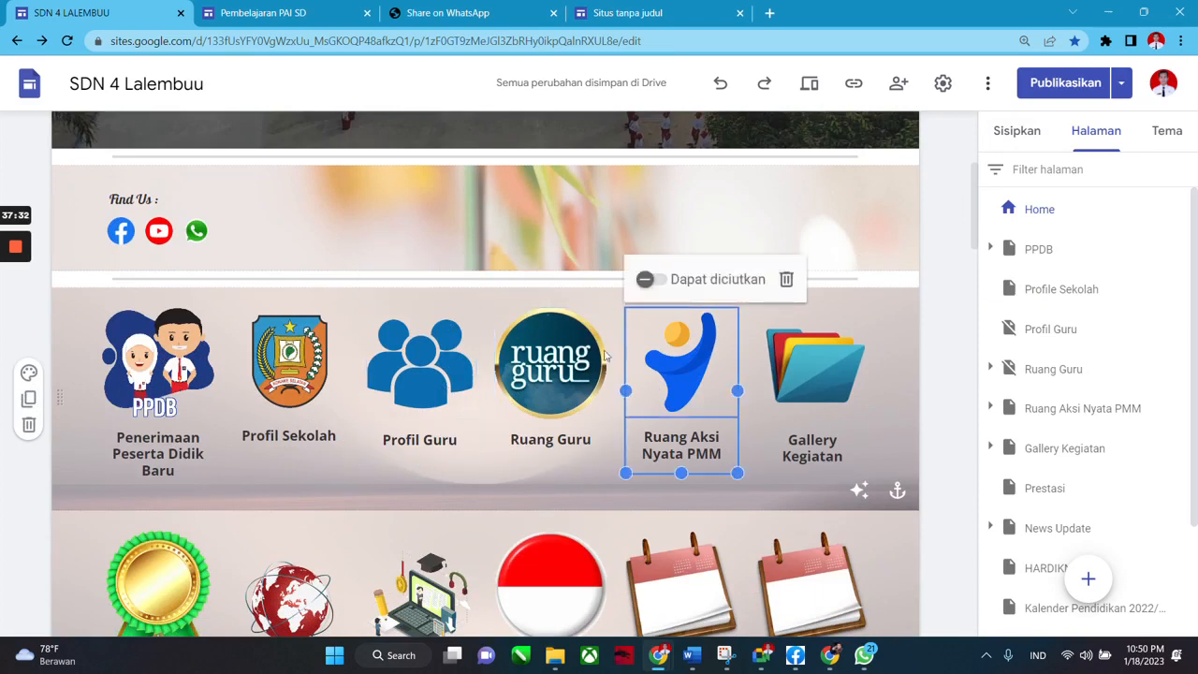
pyautogui.click(446, 361)
pyautogui.click(1016, 130)
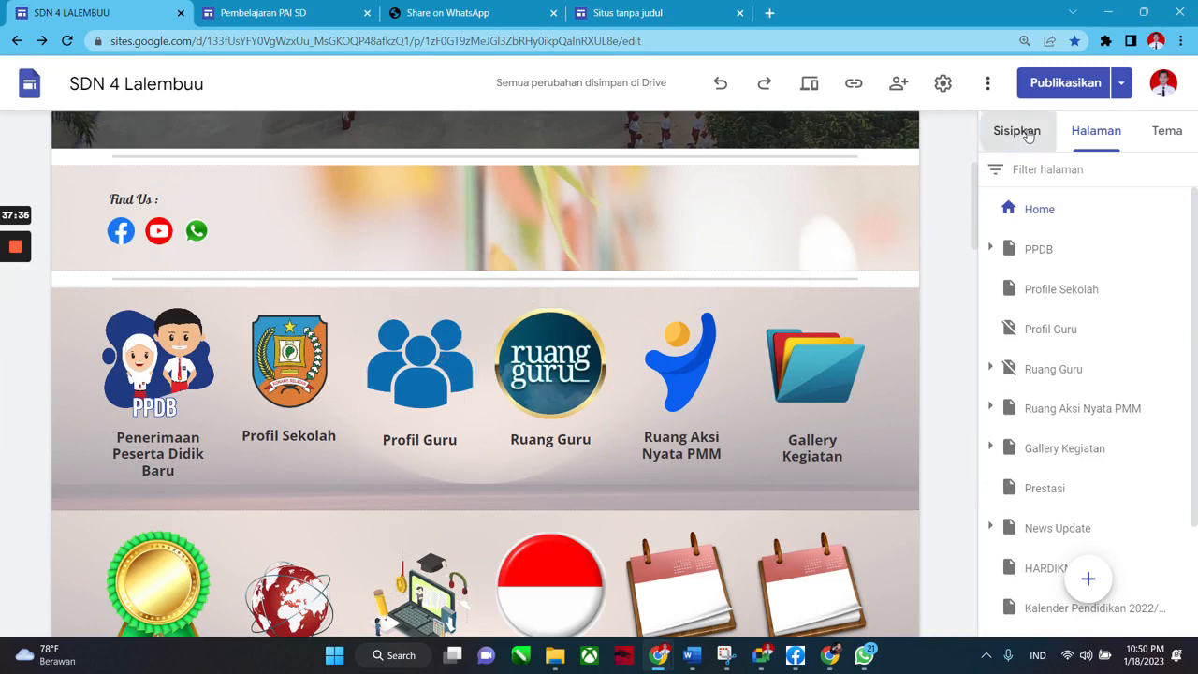
pyautogui.scroll(1, 909, 406)
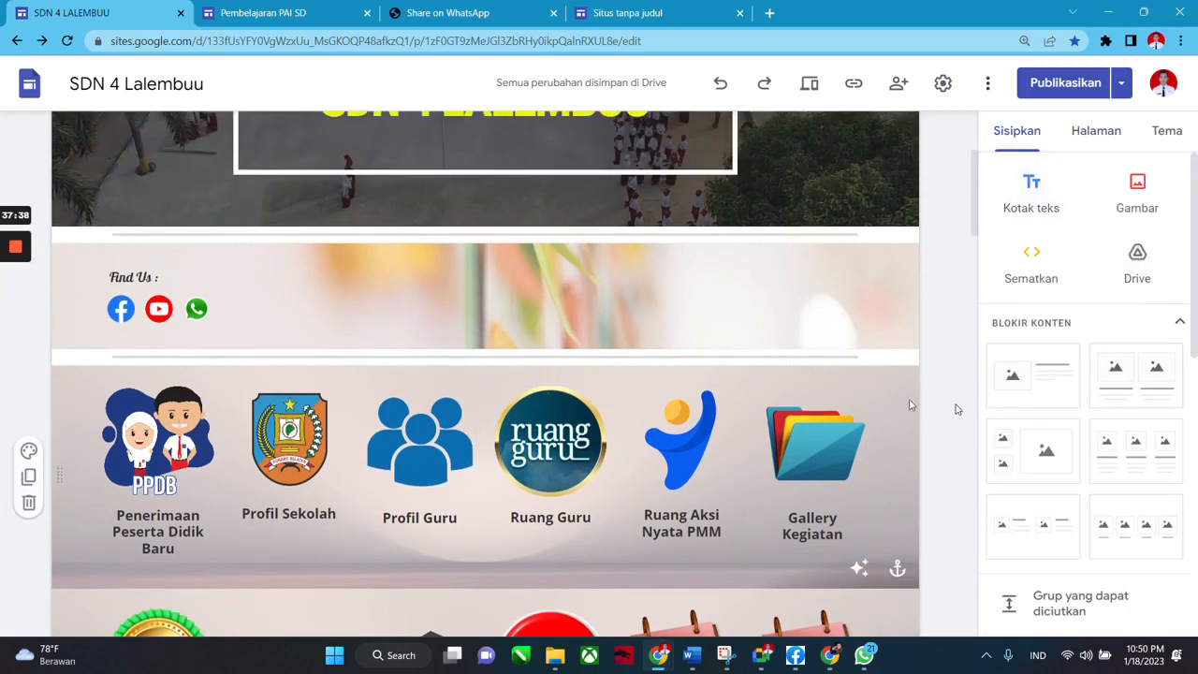
pyautogui.click(1081, 134)
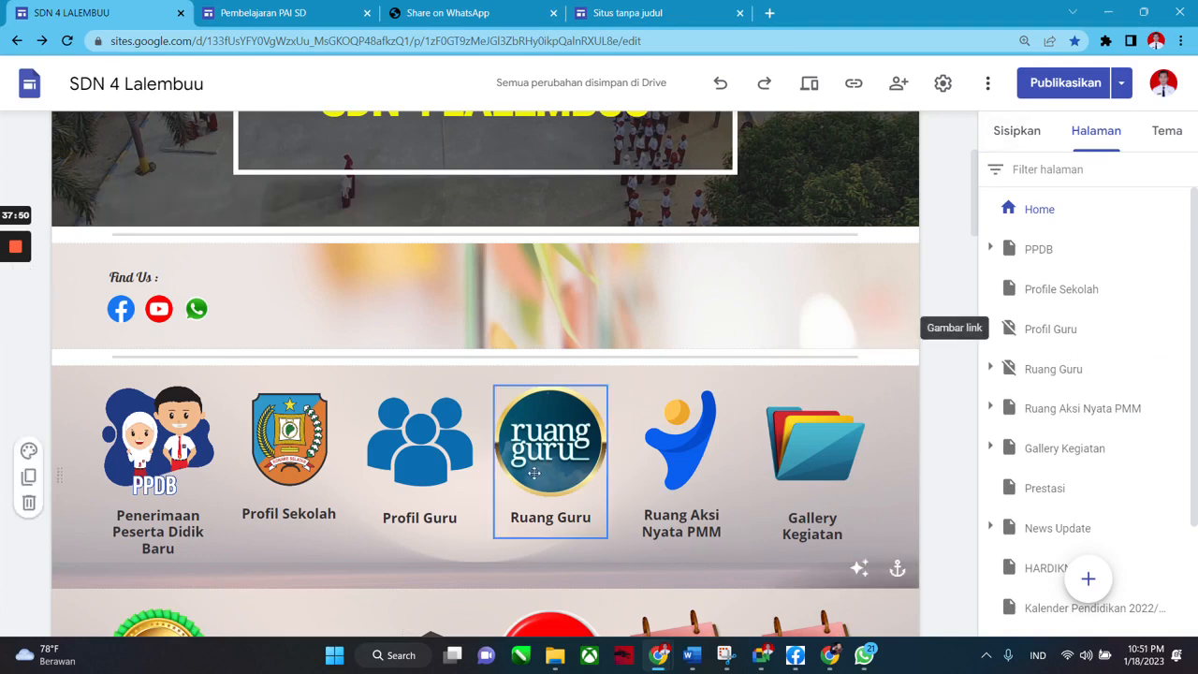
pyautogui.scroll(2, 842, 234)
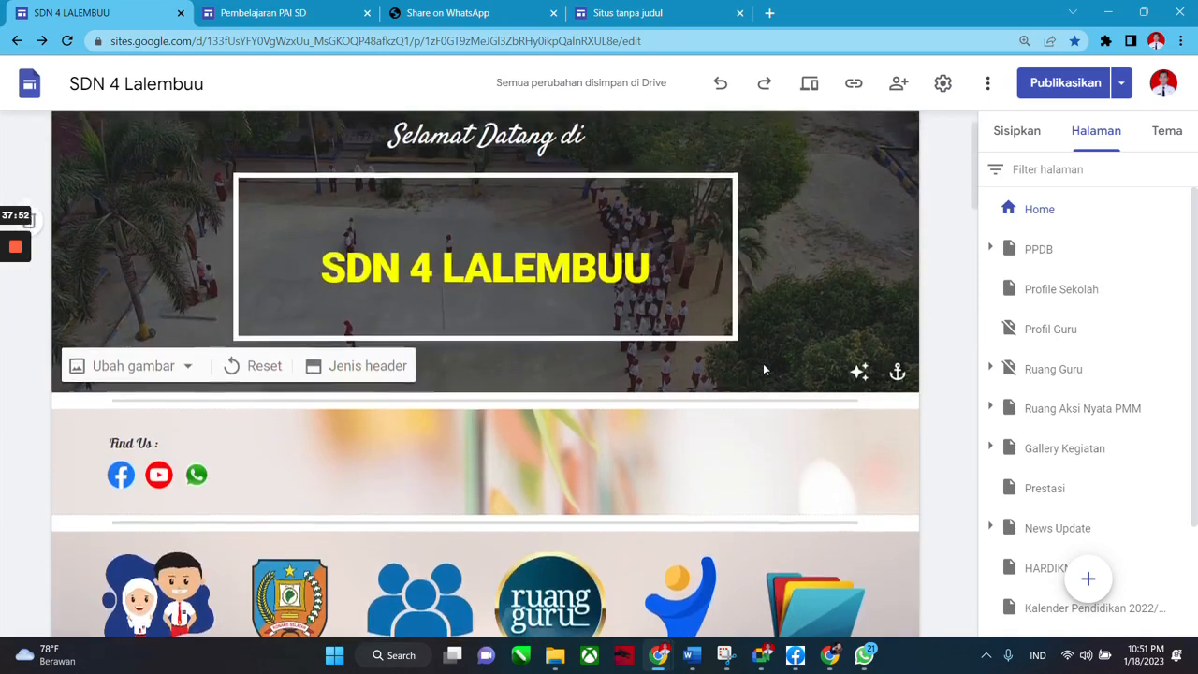
pyautogui.scroll(-1, 763, 367)
pyautogui.scroll(-1, 763, 369)
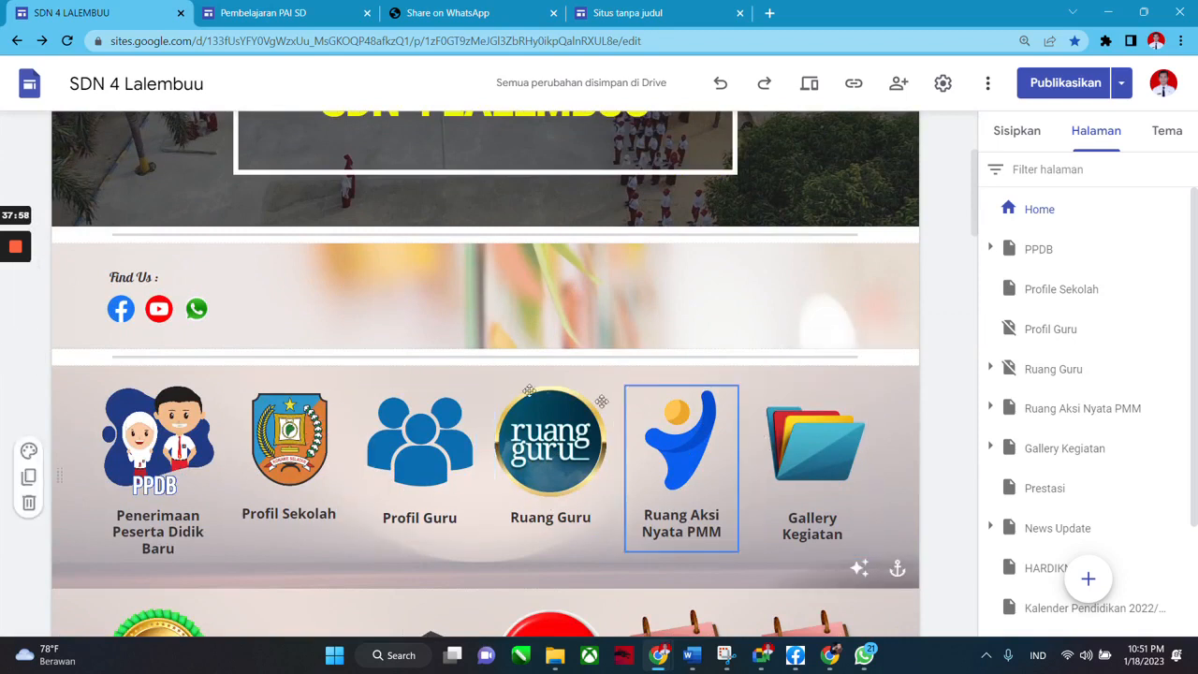
pyautogui.scroll(-1, 1029, 280)
pyautogui.scroll(1, 551, 440)
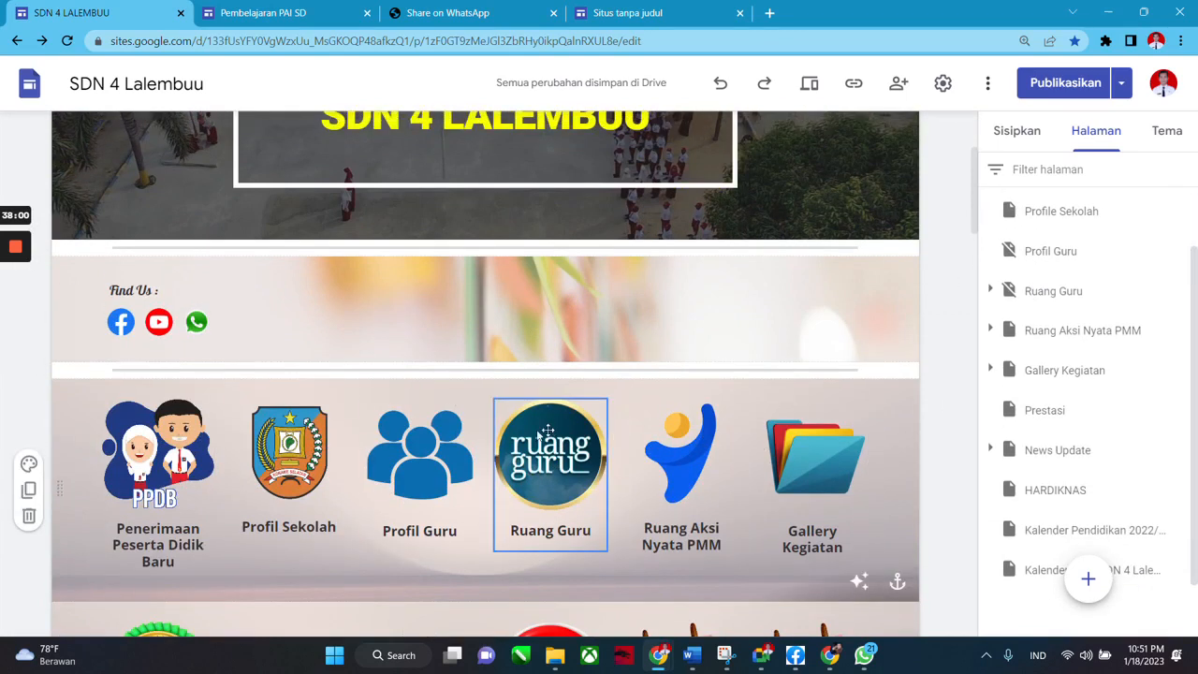
pyautogui.scroll(-2, 842, 281)
pyautogui.scroll(1, 1056, 240)
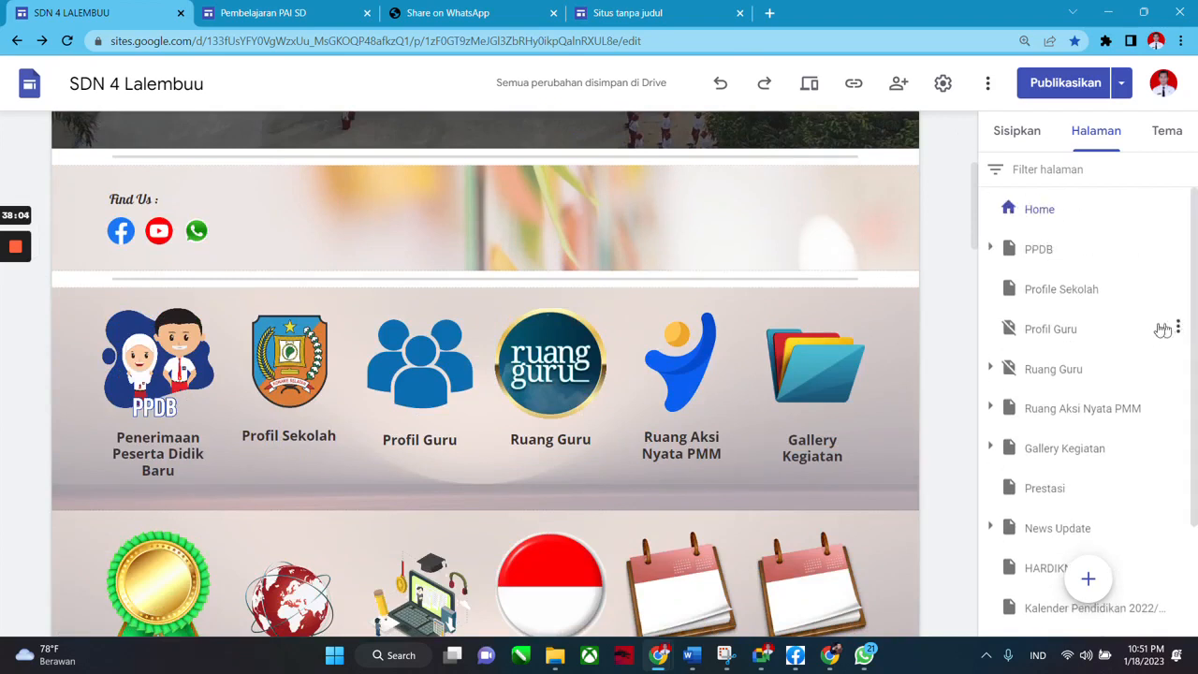
pyautogui.click(1076, 340)
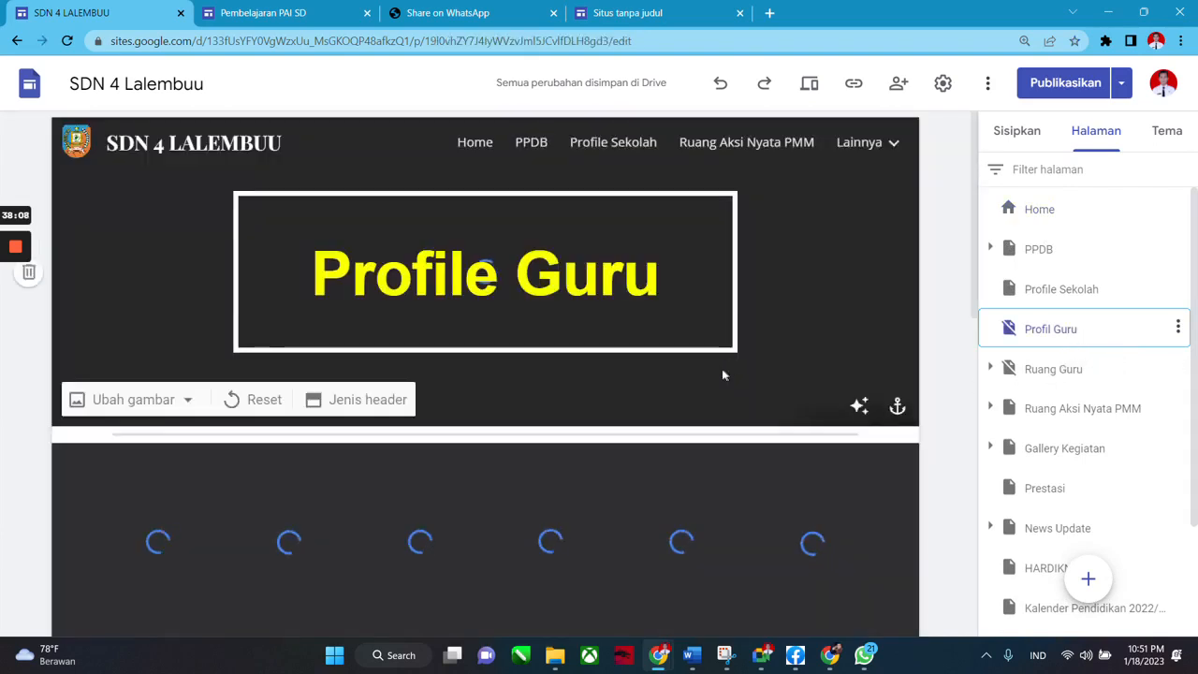
pyautogui.scroll(-3, 722, 369)
pyautogui.scroll(-2, 593, 349)
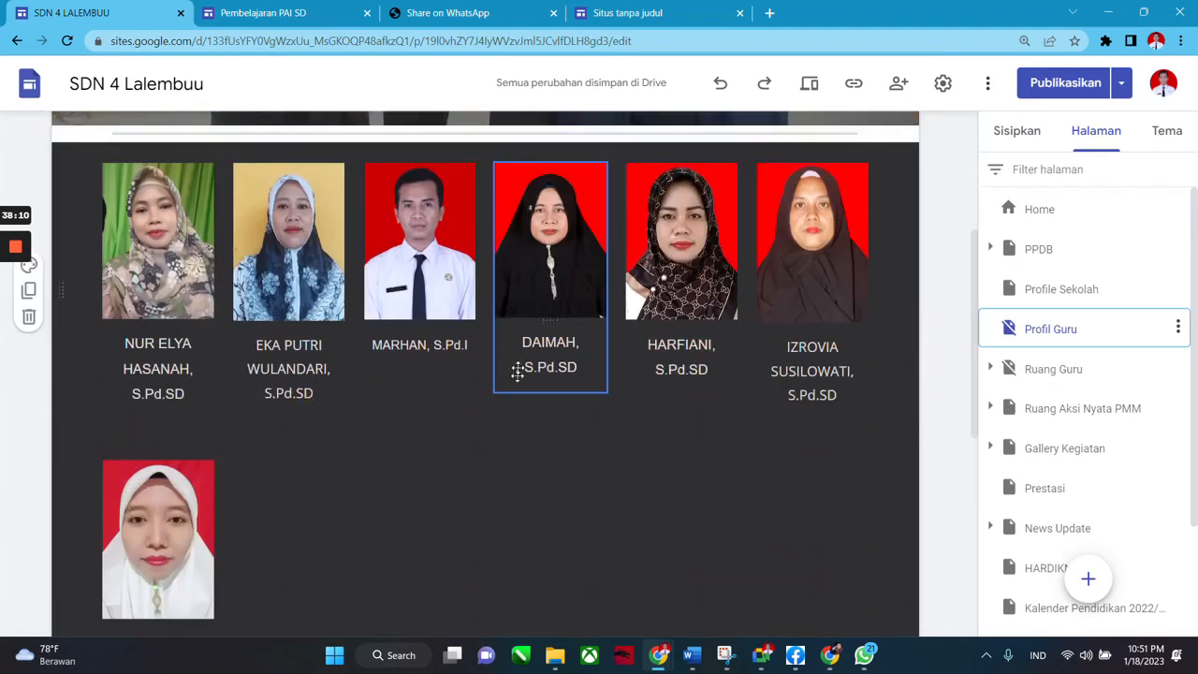
pyautogui.scroll(3, 488, 412)
pyautogui.scroll(2, 515, 386)
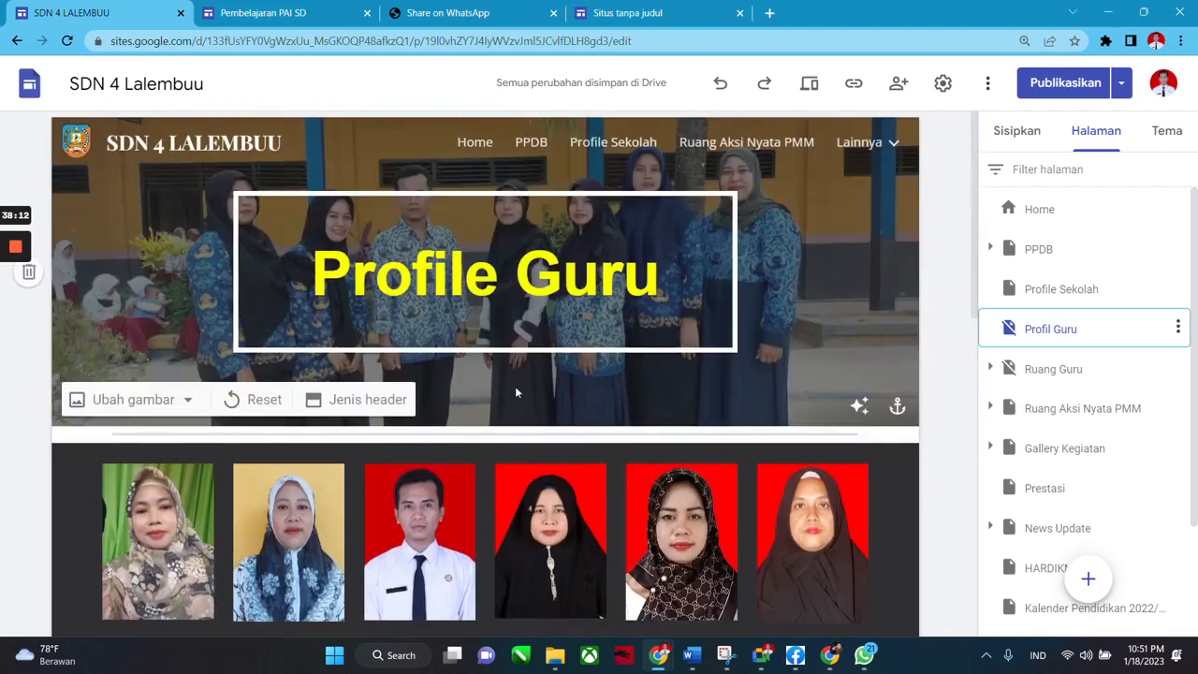
pyautogui.scroll(-3, 608, 369)
pyautogui.scroll(3, 710, 408)
pyautogui.scroll(2, 746, 403)
pyautogui.scroll(-3, 561, 400)
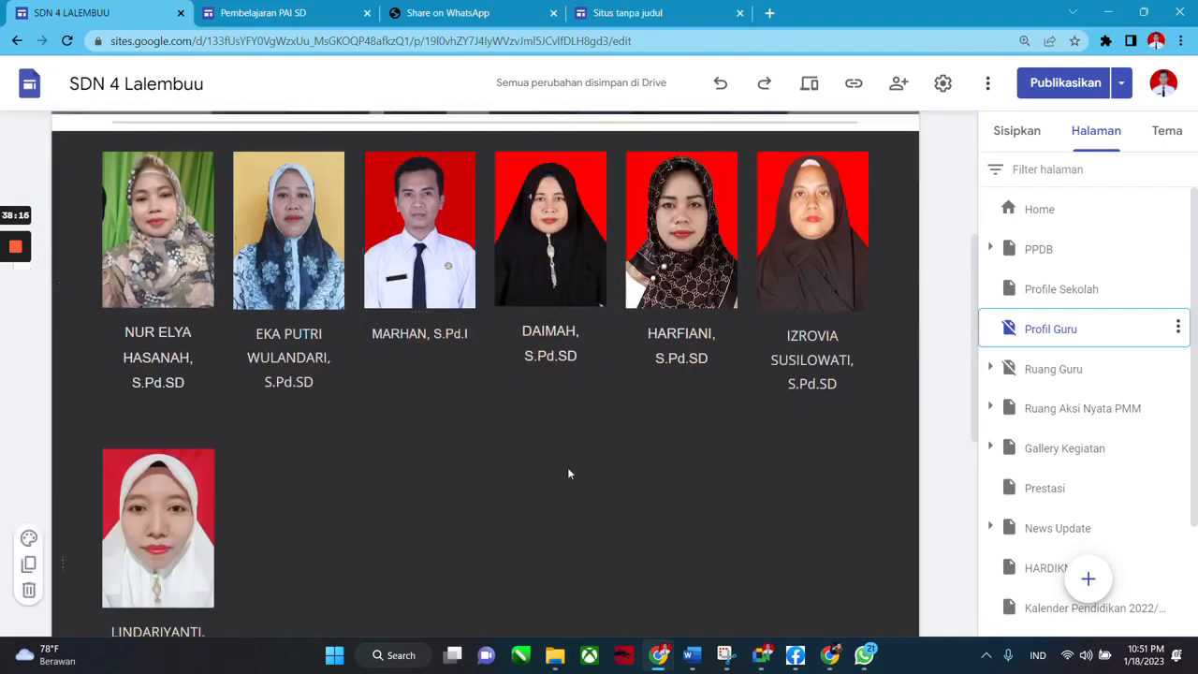
pyautogui.scroll(2, 473, 388)
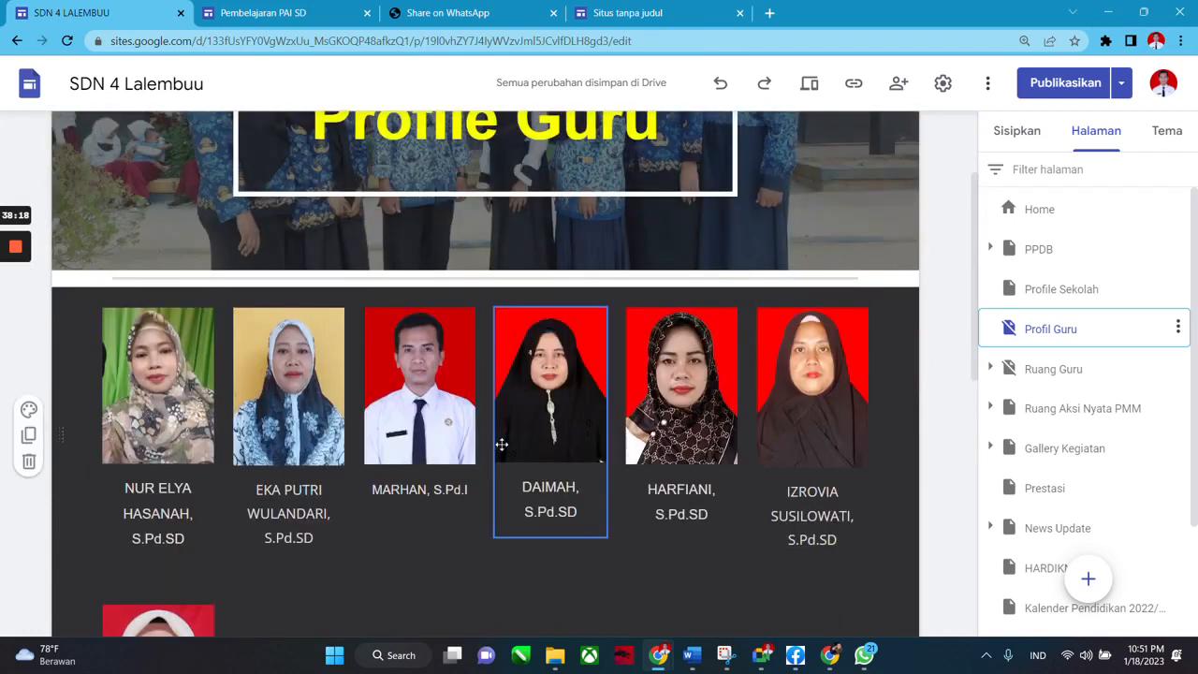
pyautogui.scroll(-2, 501, 444)
pyautogui.scroll(-2, 501, 445)
pyautogui.scroll(4, 530, 455)
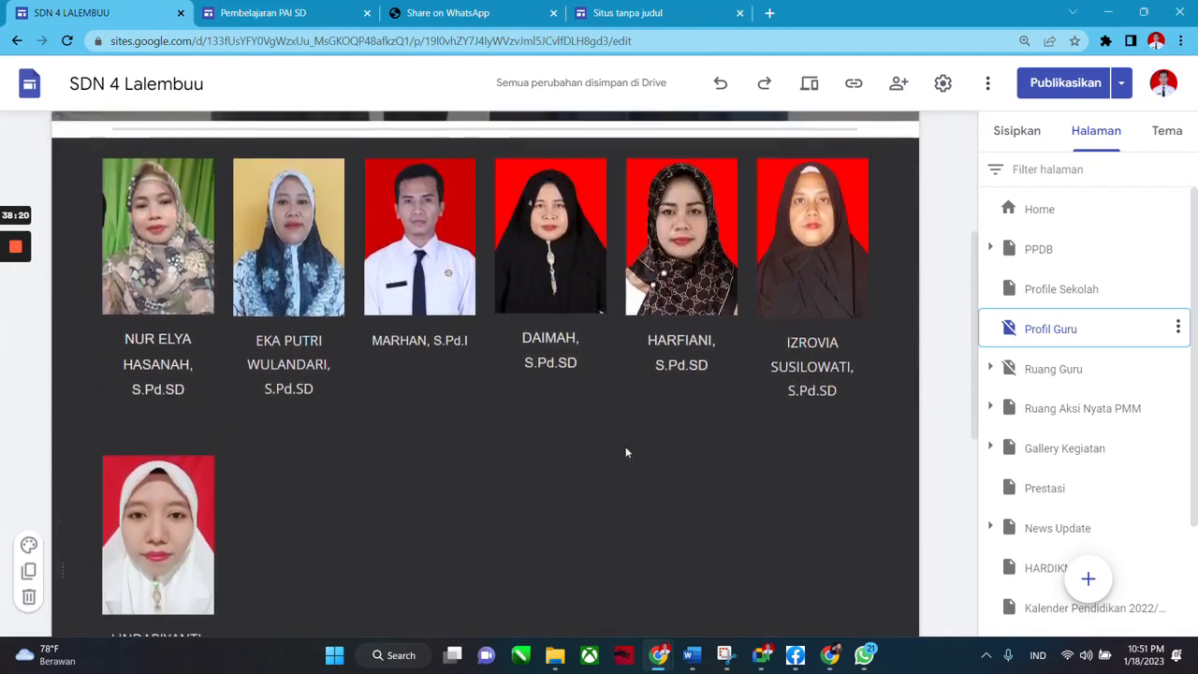
pyautogui.scroll(1, 893, 401)
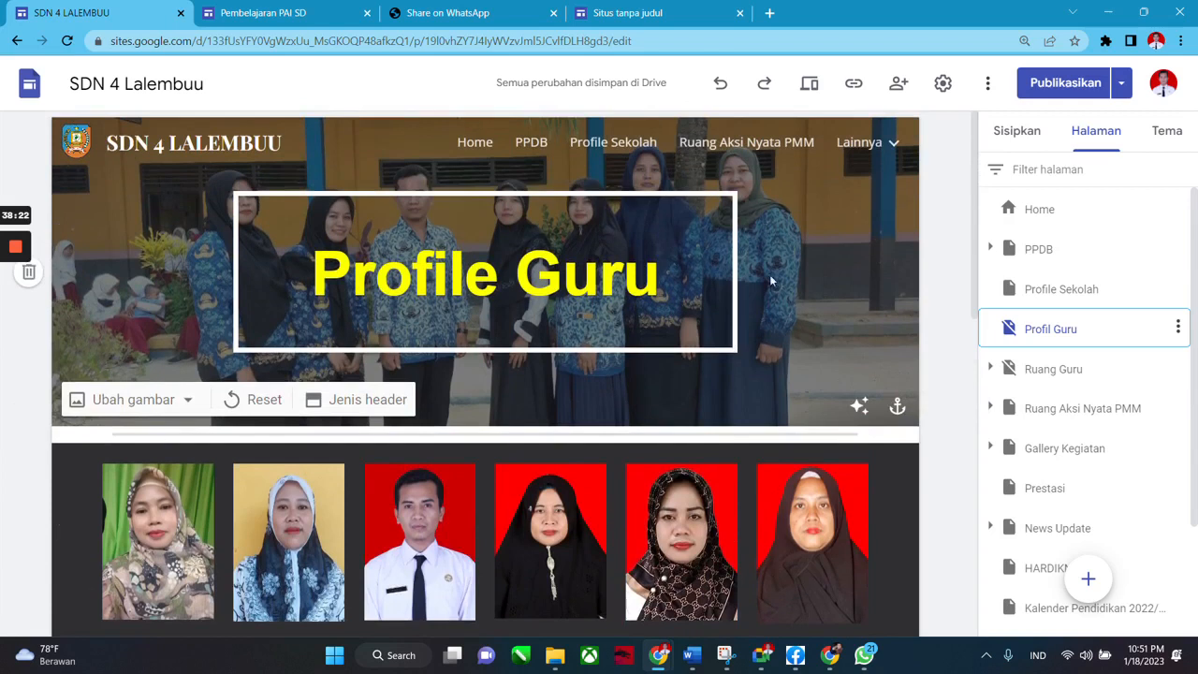
pyautogui.click(1016, 131)
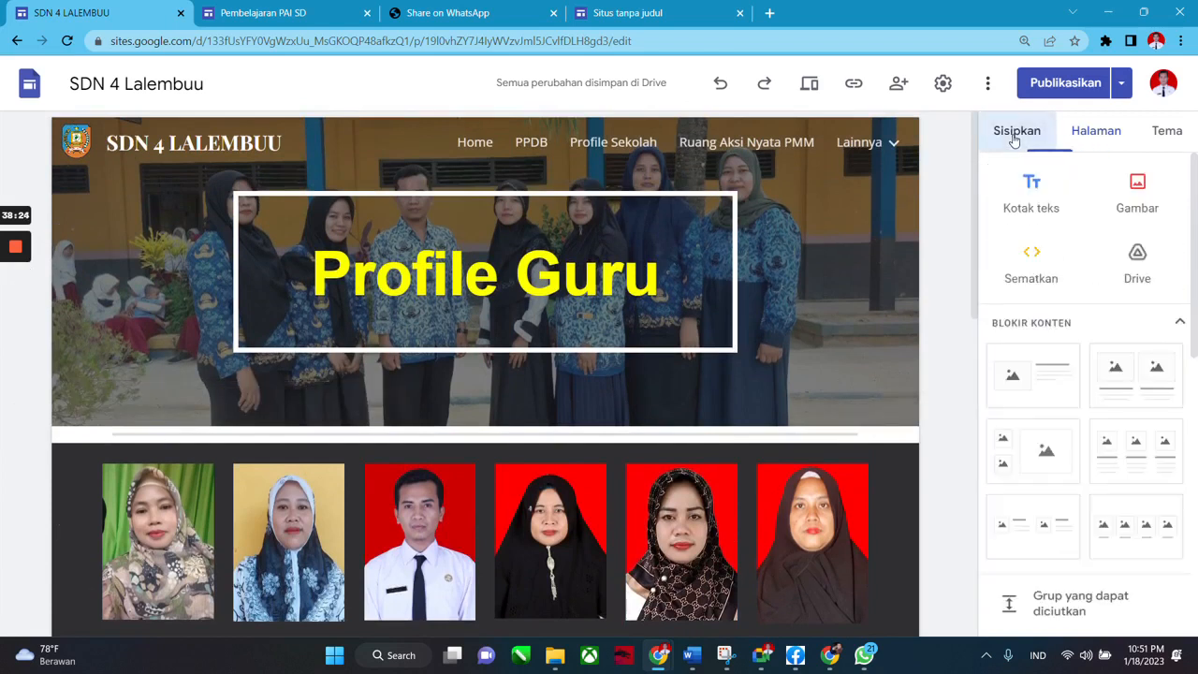
pyautogui.click(1086, 130)
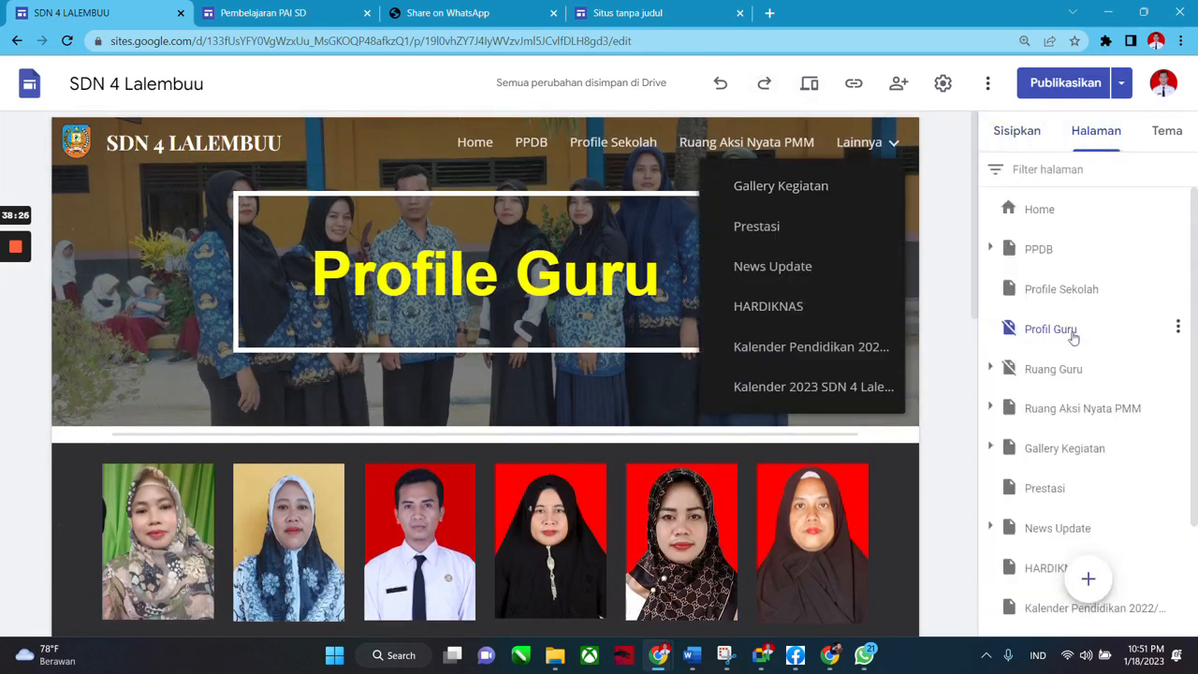
pyautogui.click(1050, 227)
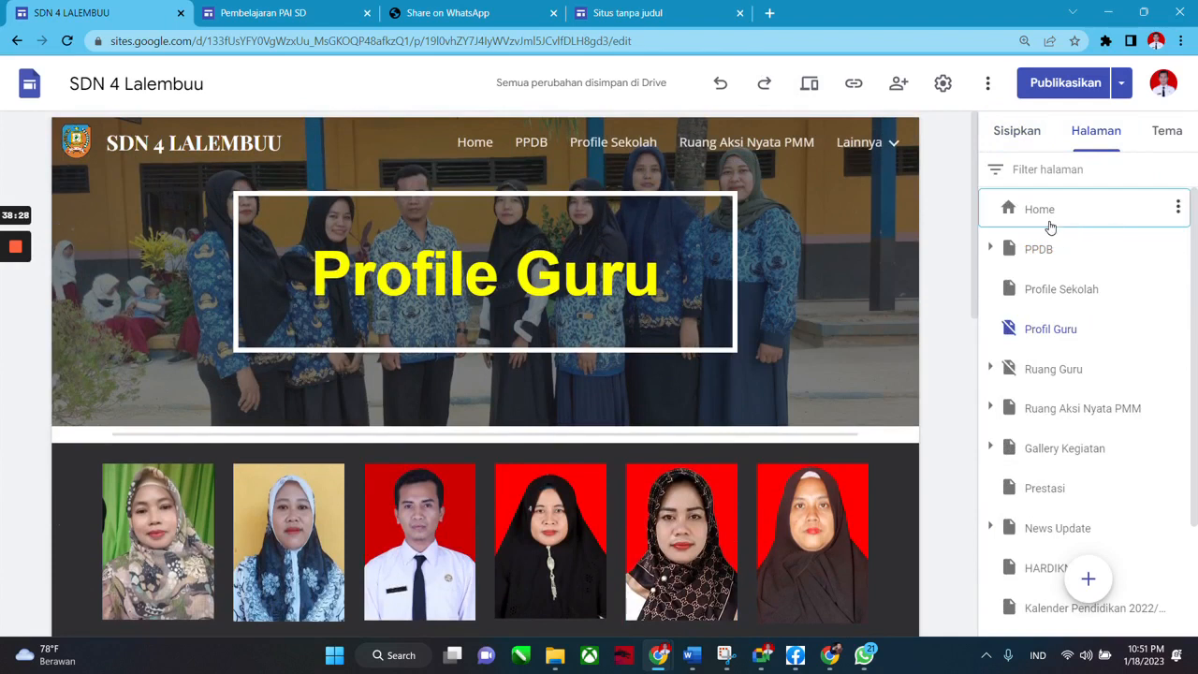
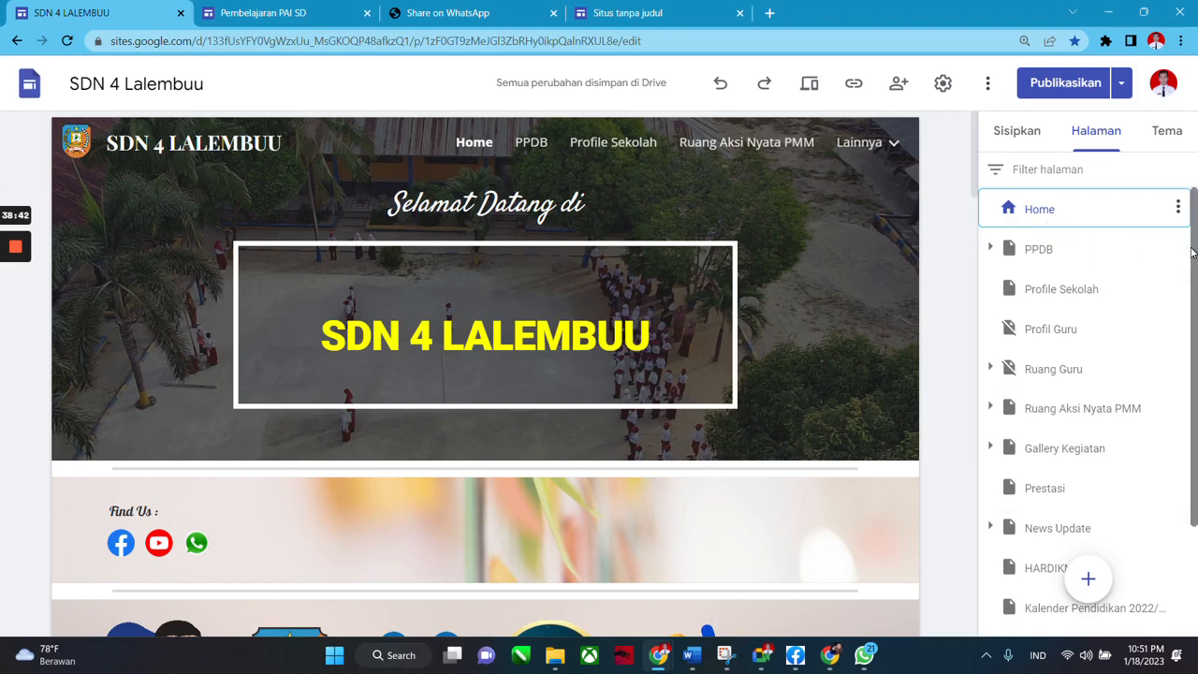
# Scroll through the Home page and Pages panel, selecting the Profil Guru tile and checking Ruang Guru's options.
pyautogui.moveTo(1192, 253); pyautogui.dragTo(1193, 222)
pyautogui.moveTo(1195, 222)
pyautogui.mouseDown()
pyautogui.moveTo(1194, 301)
pyautogui.moveTo(1194, 221)
pyautogui.mouseUp()
pyautogui.scroll(-1, 903, 333)
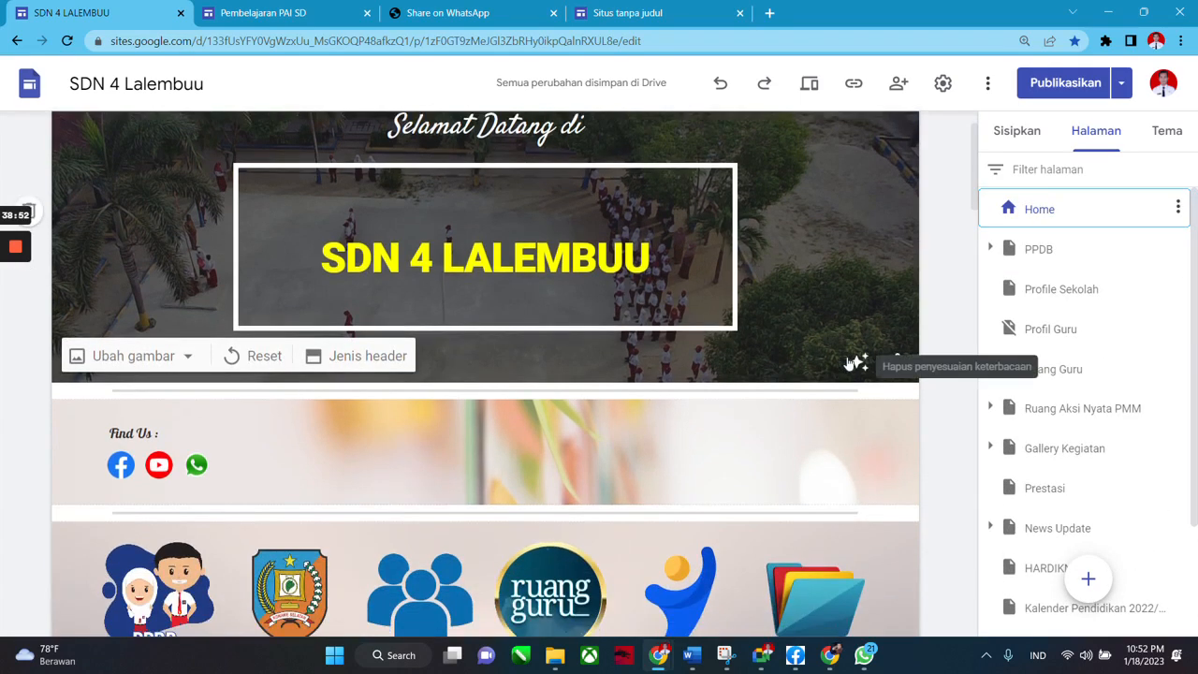
pyautogui.scroll(1, 848, 340)
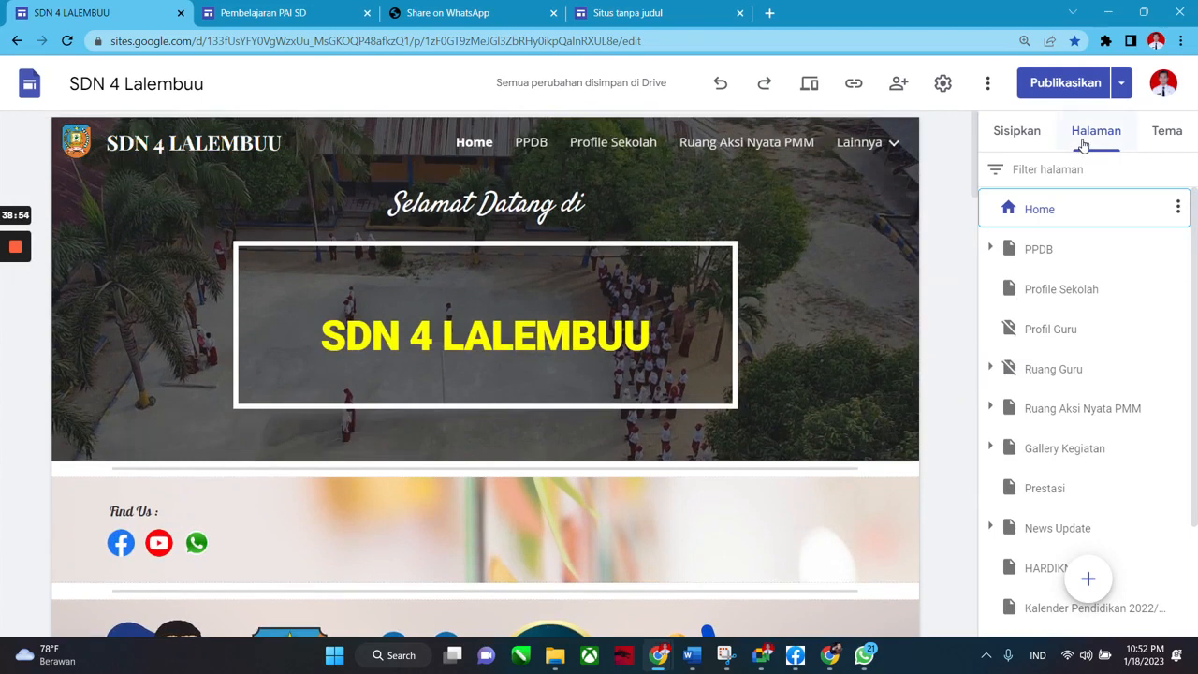
pyautogui.moveTo(1195, 311)
pyautogui.mouseDown()
pyautogui.moveTo(1195, 403)
pyautogui.moveTo(1195, 329)
pyautogui.mouseUp()
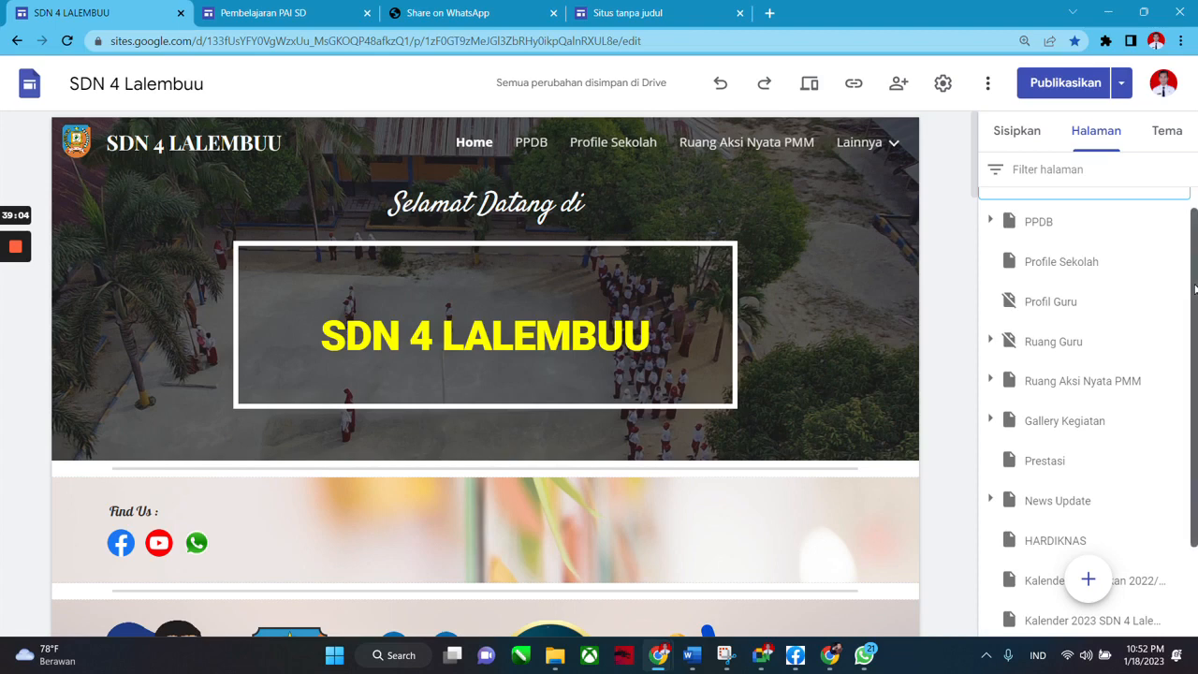
pyautogui.scroll(1, 1195, 290)
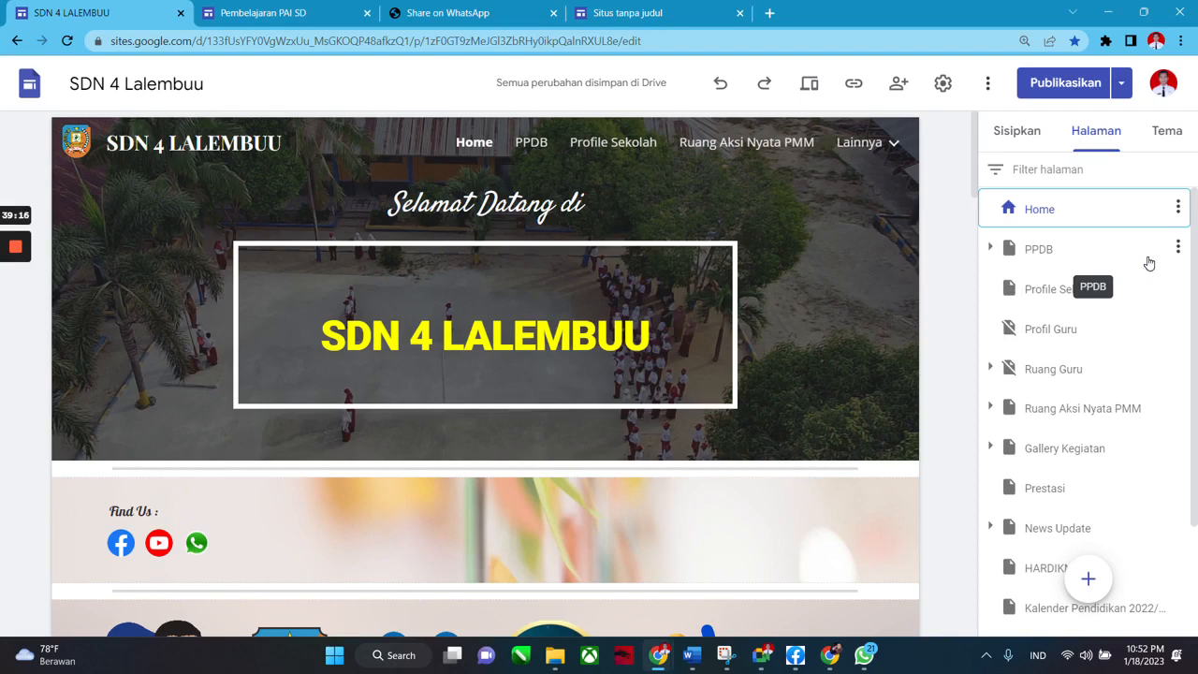
pyautogui.scroll(-3, 658, 359)
pyautogui.scroll(3, 796, 334)
pyautogui.scroll(-3, 600, 428)
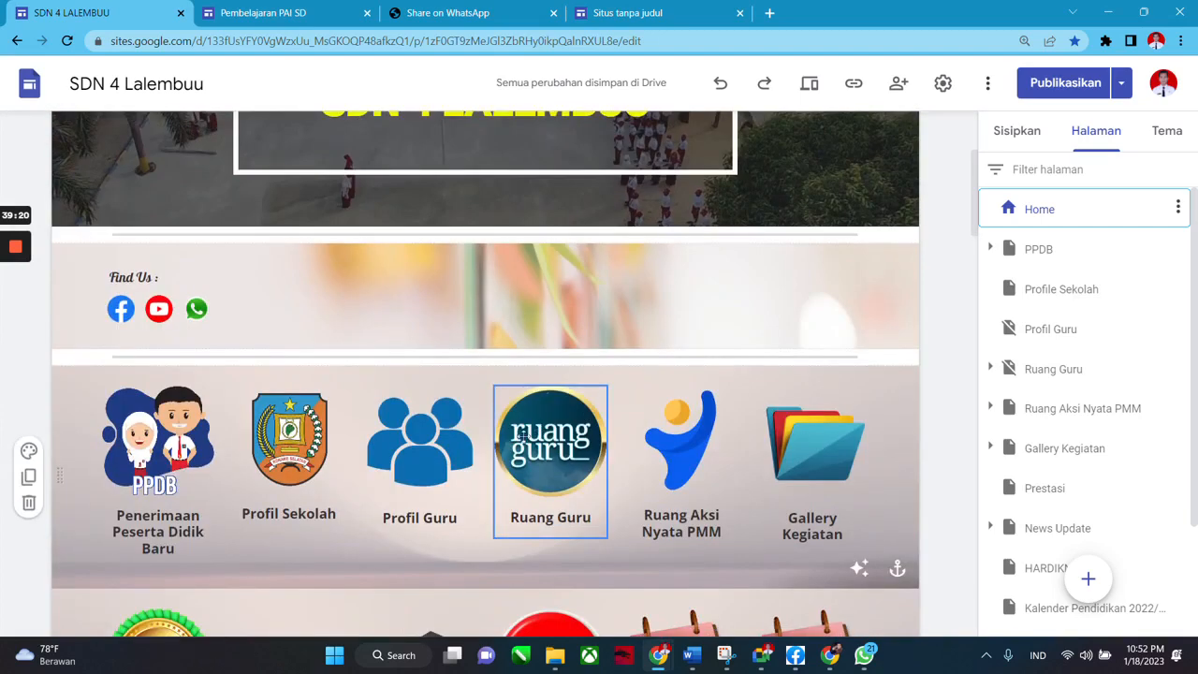
pyautogui.click(409, 443)
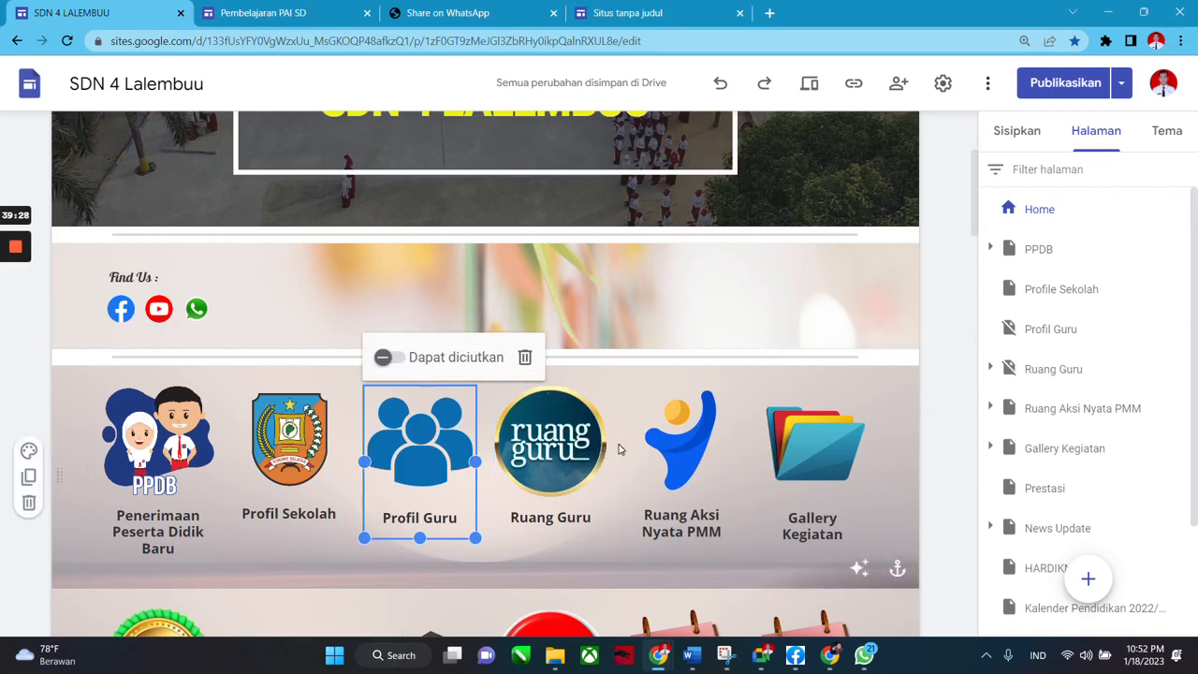
pyautogui.scroll(-2, 407, 447)
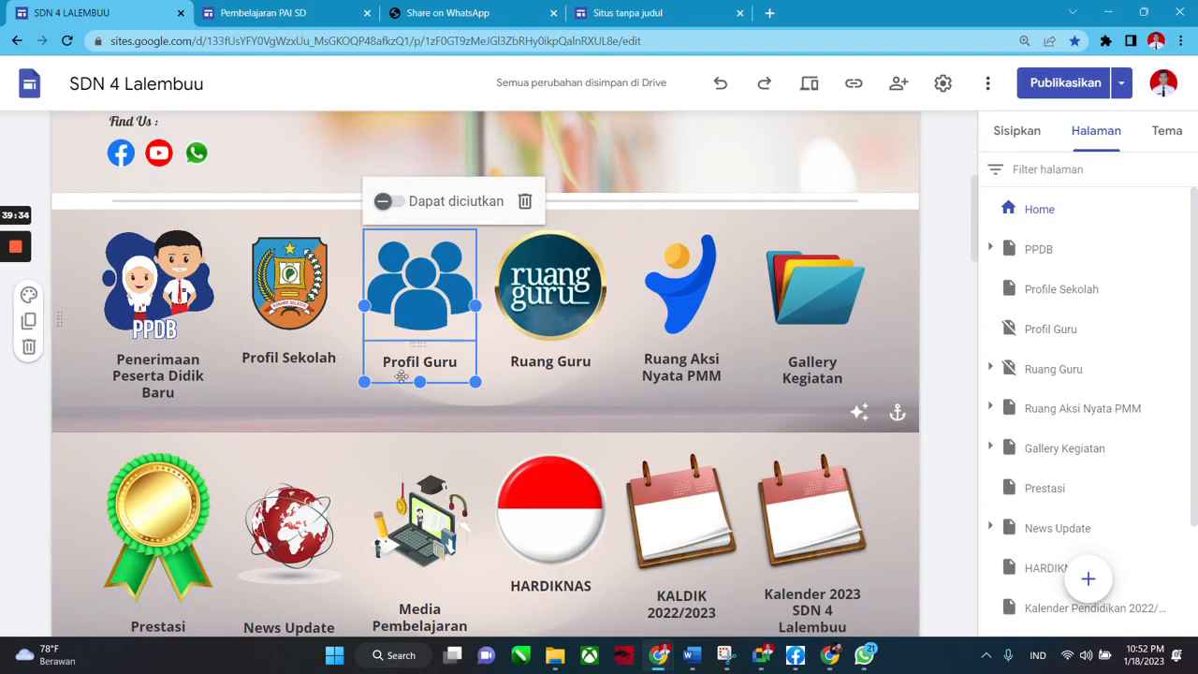
pyautogui.scroll(2, 843, 356)
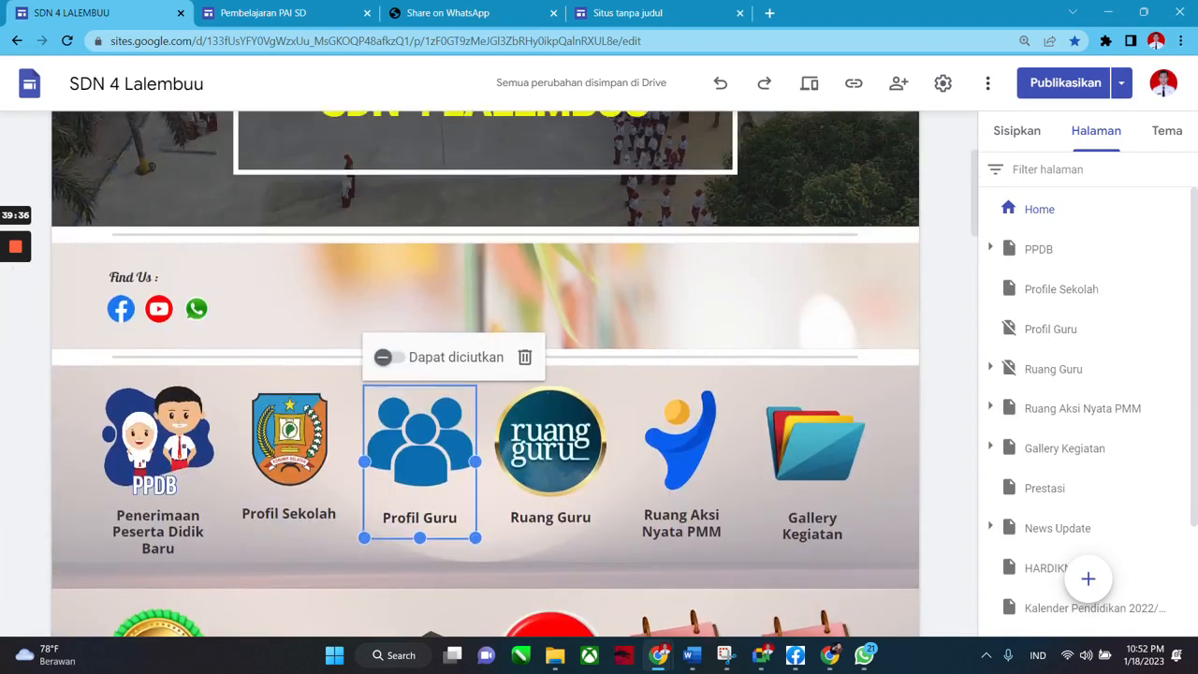
pyautogui.click(1177, 369)
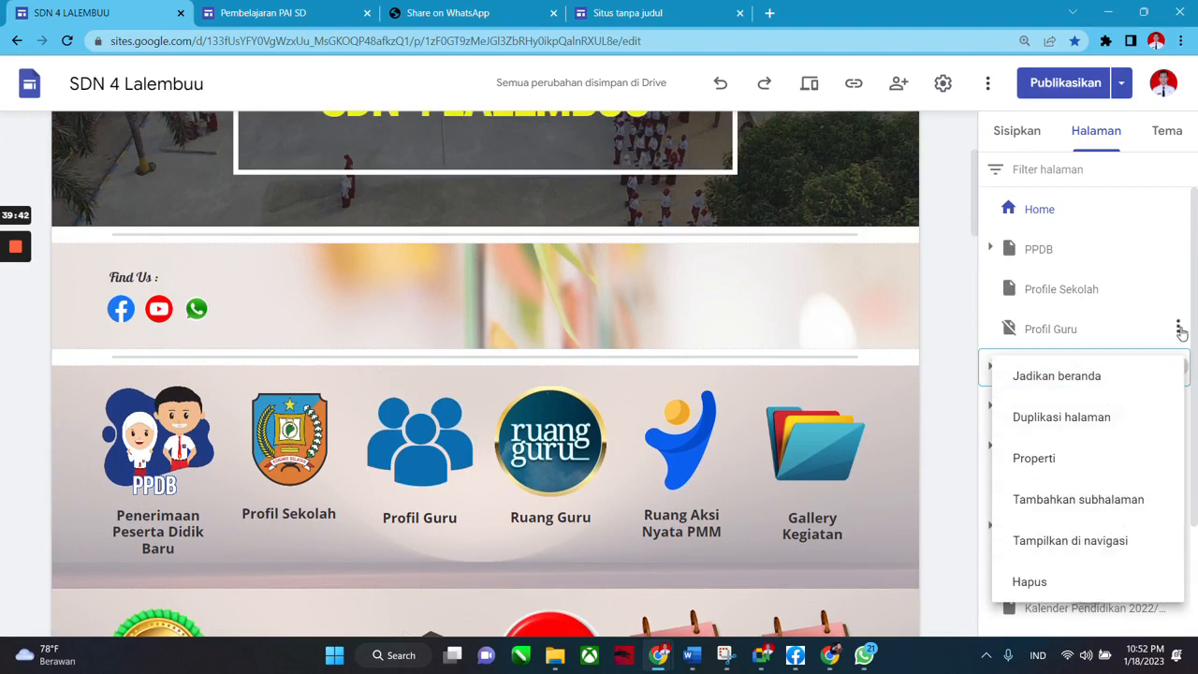
pyautogui.click(1181, 330)
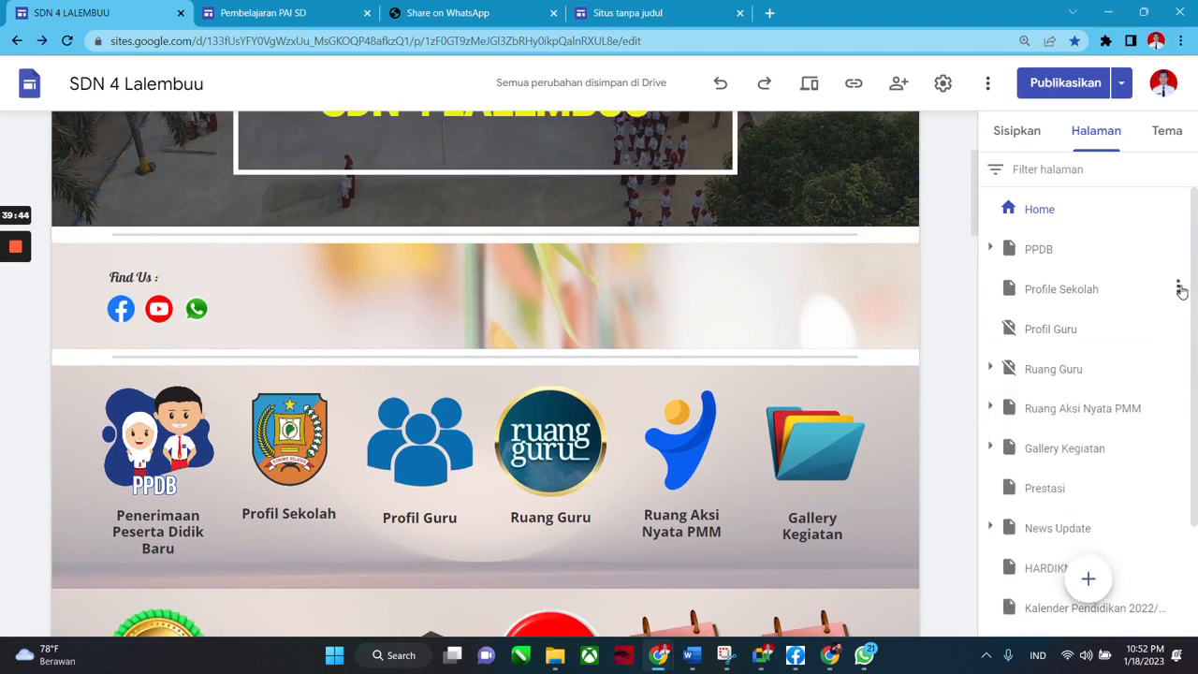
# Apply Sembunyikan dari navigasi to the Profile Sekolah page so it leaves the top bar.
pyautogui.scroll(3, 696, 231)
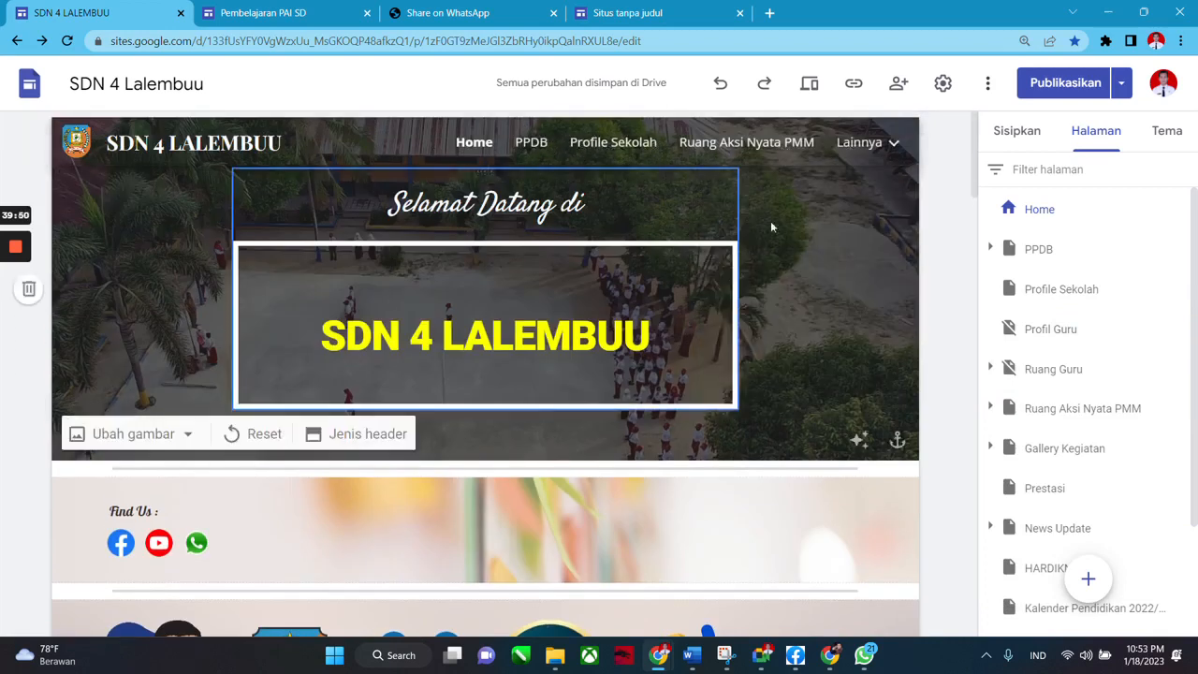
pyautogui.moveTo(1176, 298)
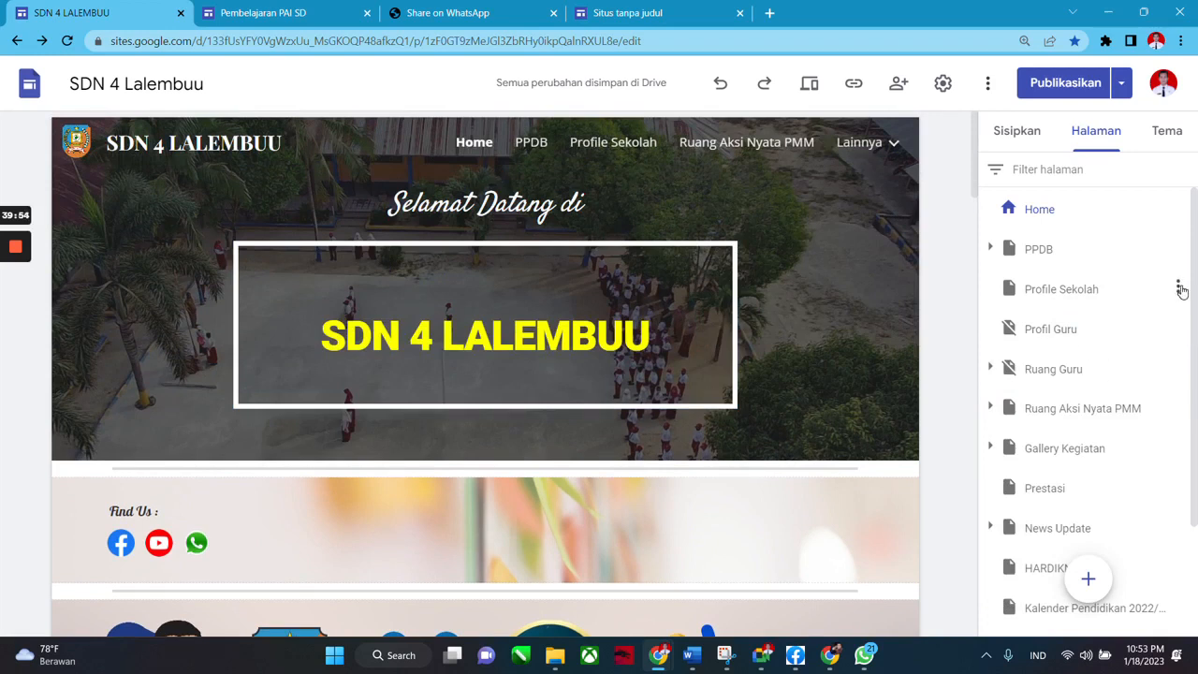
pyautogui.click(1178, 290)
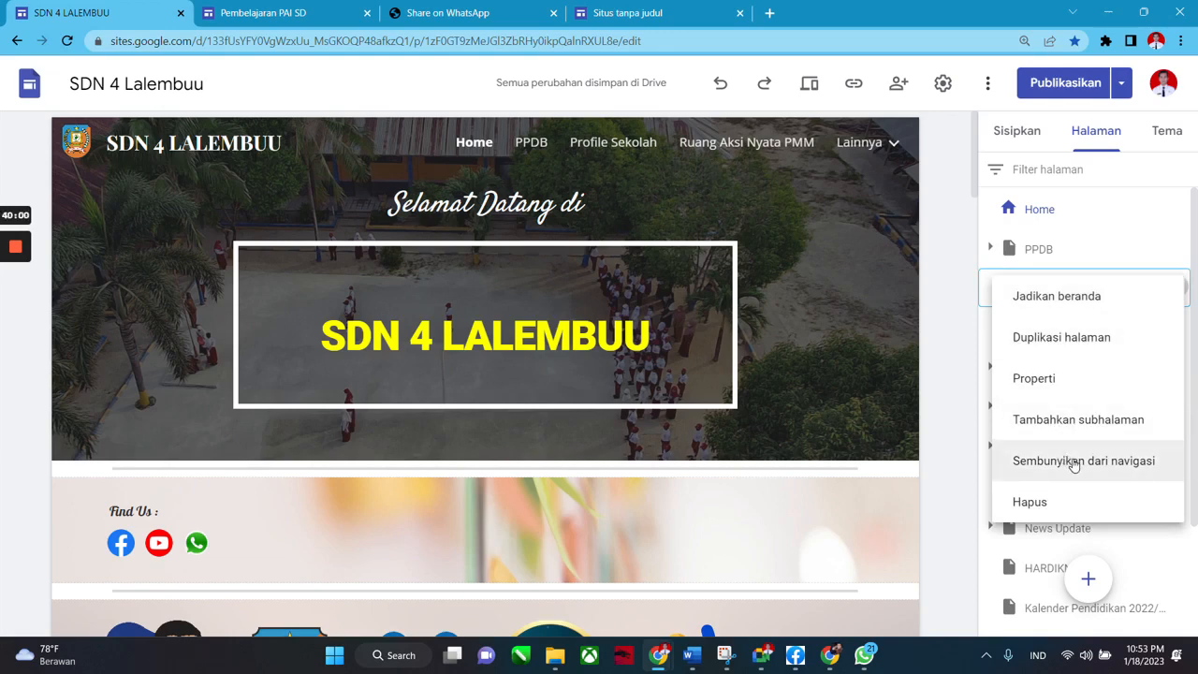
pyautogui.click(1073, 462)
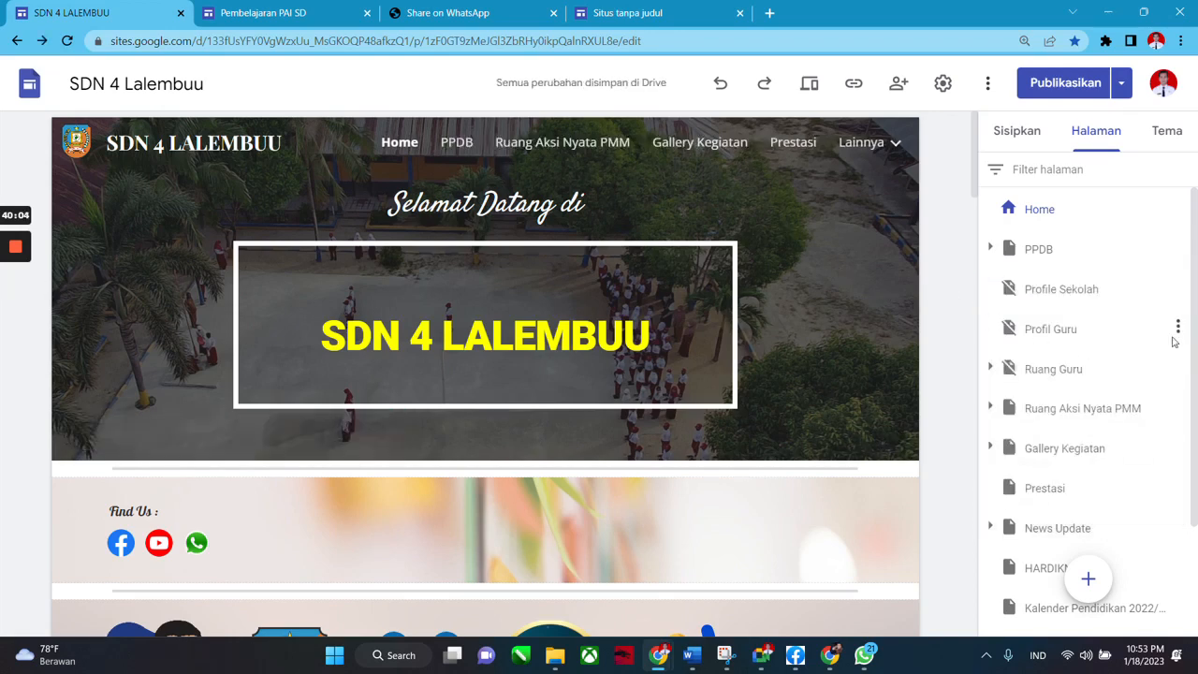
pyautogui.scroll(-1, 1123, 351)
pyautogui.scroll(2, 1085, 348)
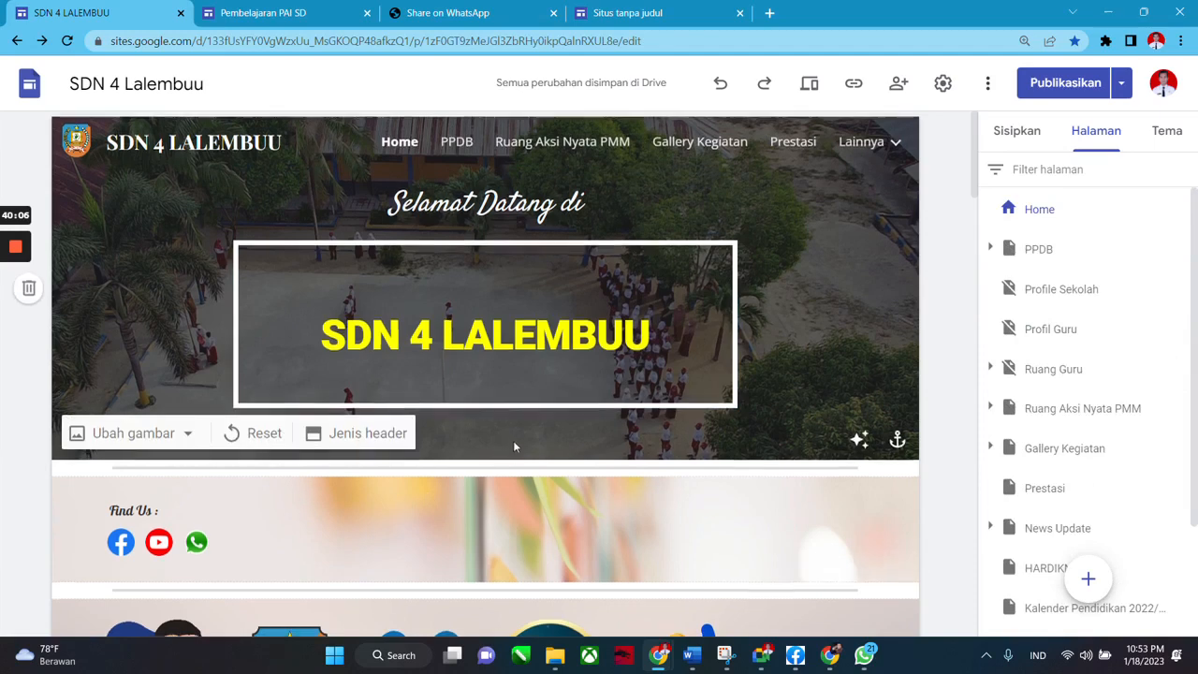
pyautogui.scroll(-4, 513, 440)
pyautogui.scroll(3, 524, 435)
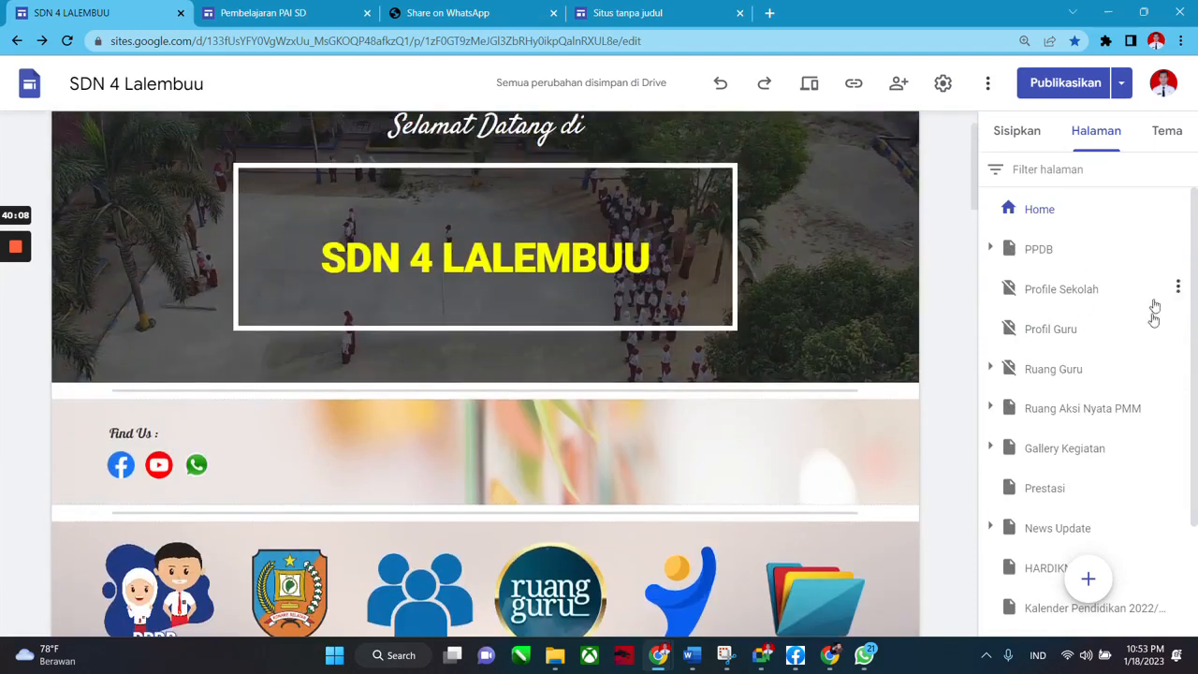
pyautogui.click(809, 82)
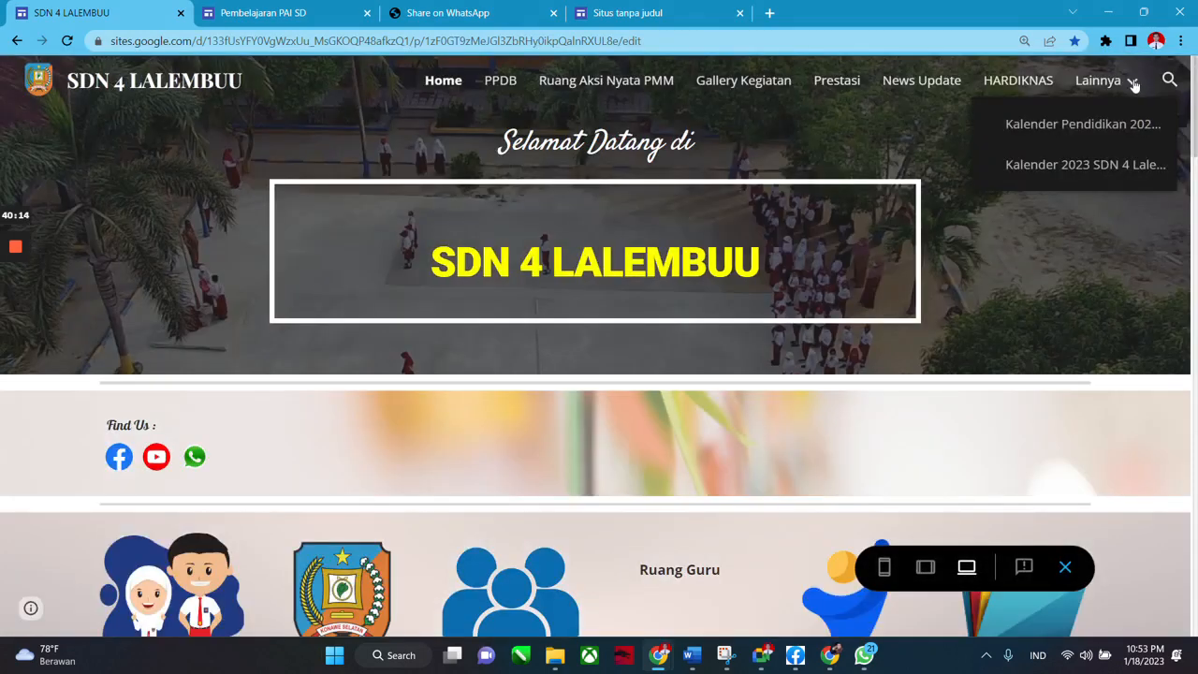
pyautogui.click(41, 76)
pyautogui.scroll(-2, 515, 150)
pyautogui.scroll(-1, 514, 150)
pyautogui.scroll(3, 519, 97)
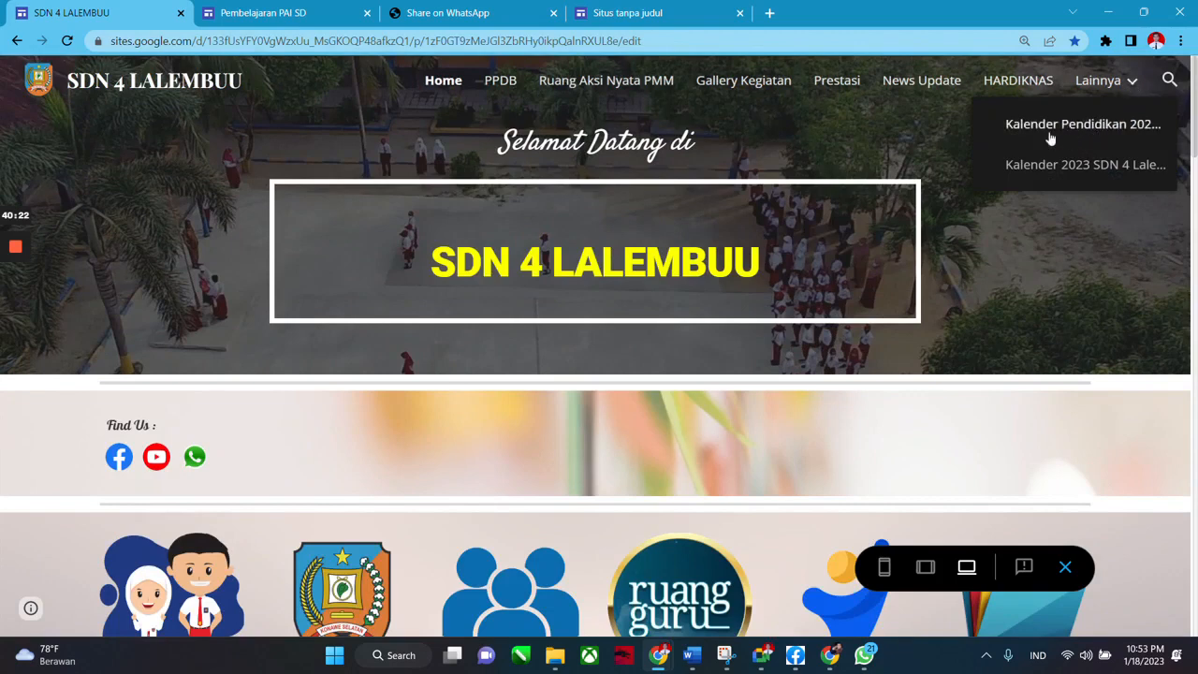
pyautogui.scroll(-1, 564, 562)
pyautogui.scroll(-2, 564, 562)
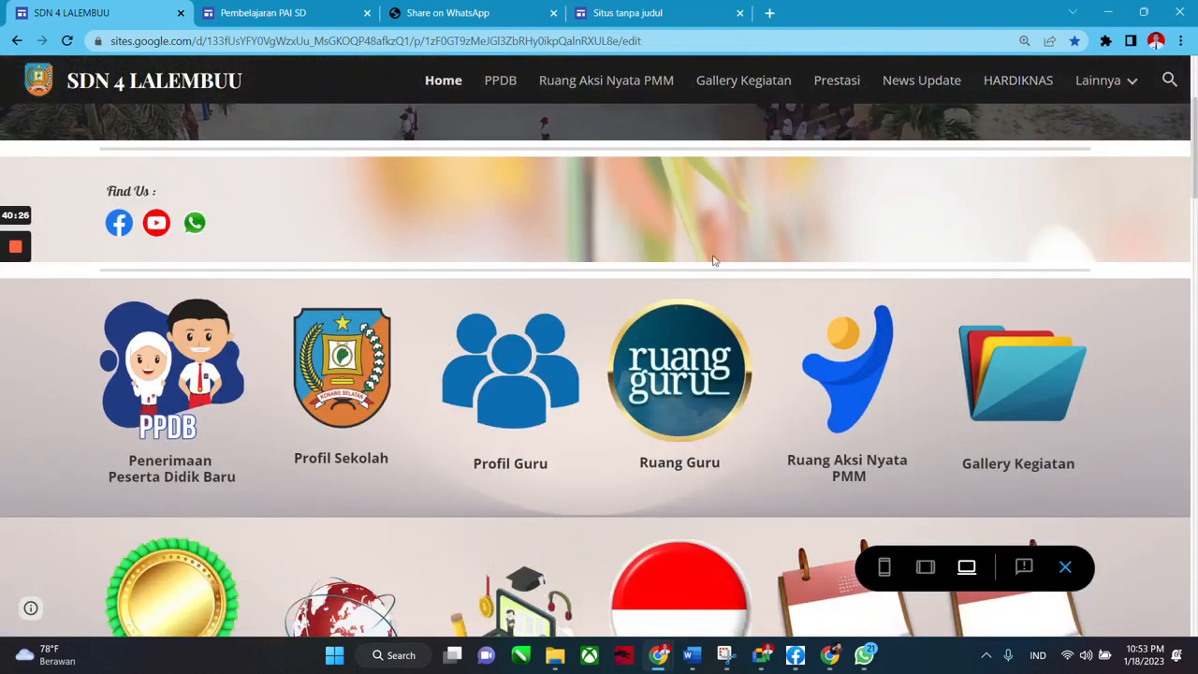
pyautogui.scroll(-1, 1057, 505)
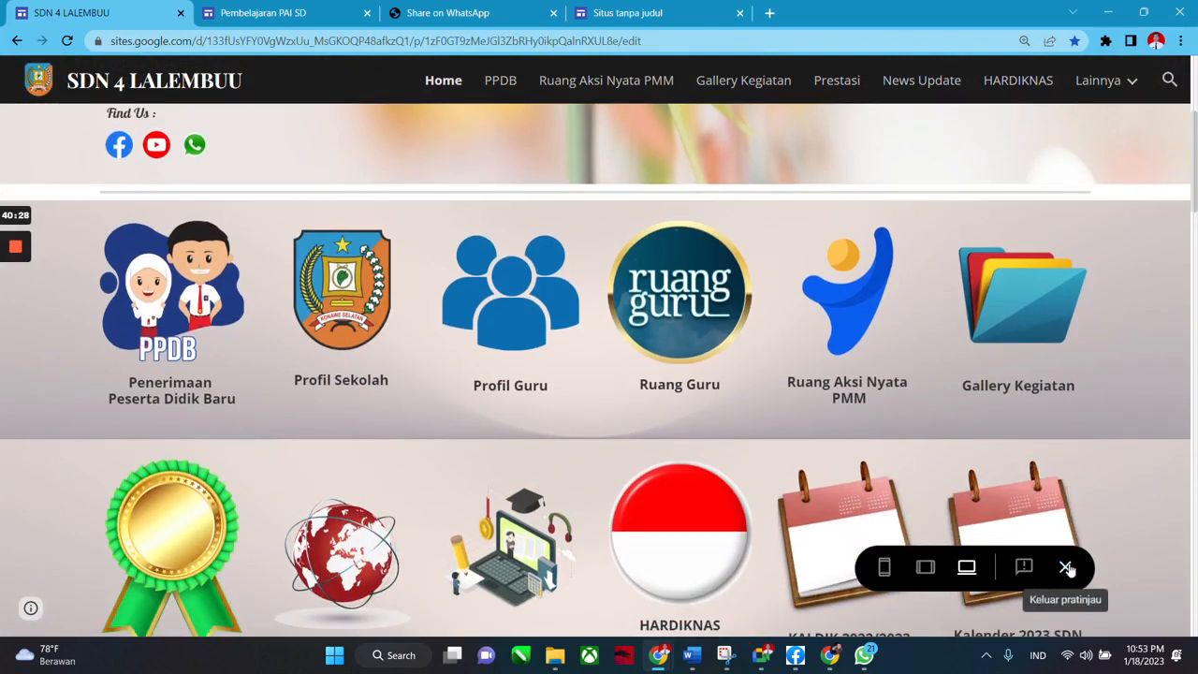
pyautogui.click(1066, 567)
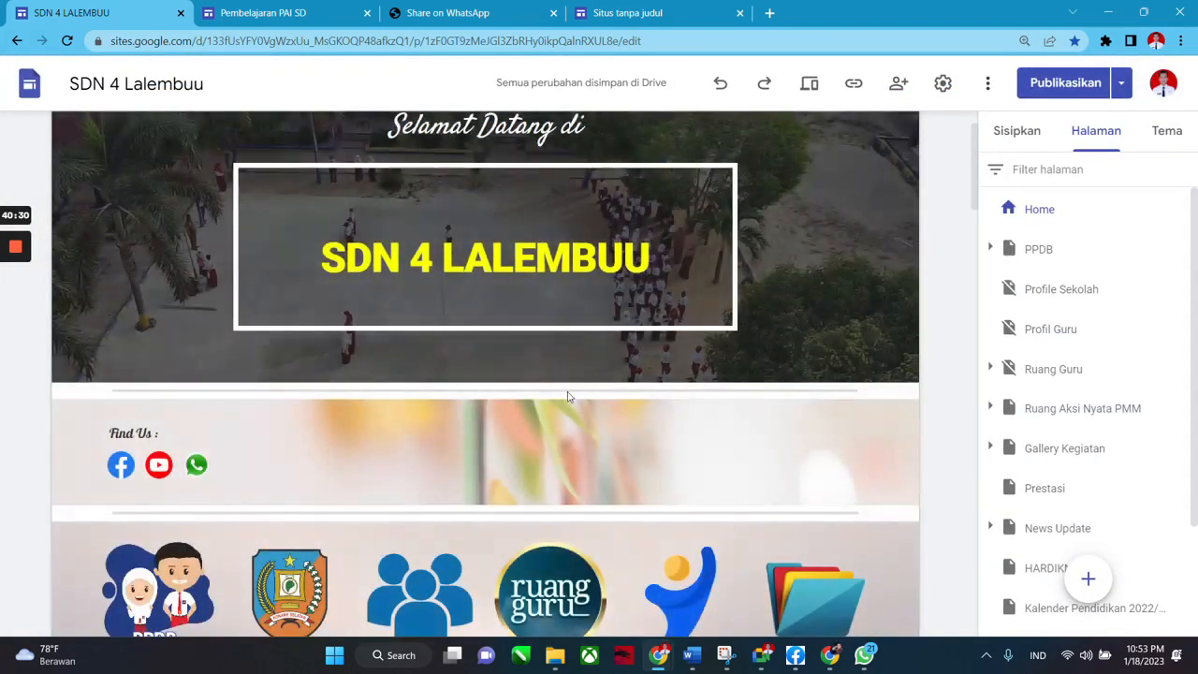
pyautogui.scroll(-1, 371, 479)
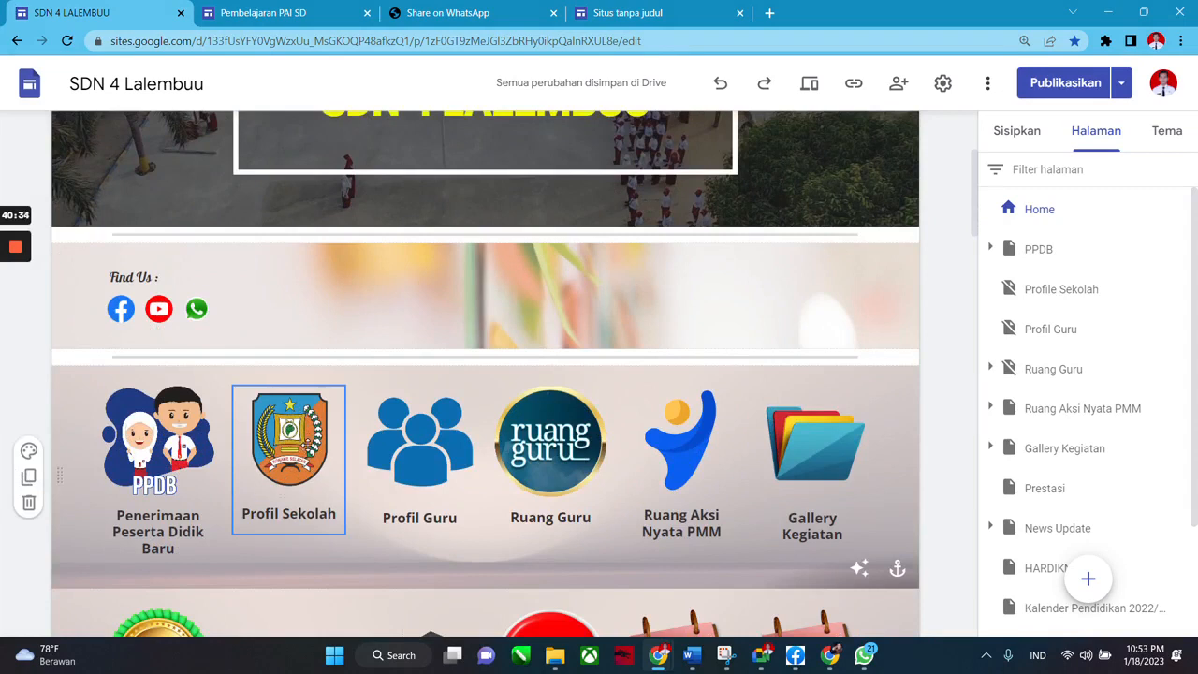
pyautogui.click(309, 445)
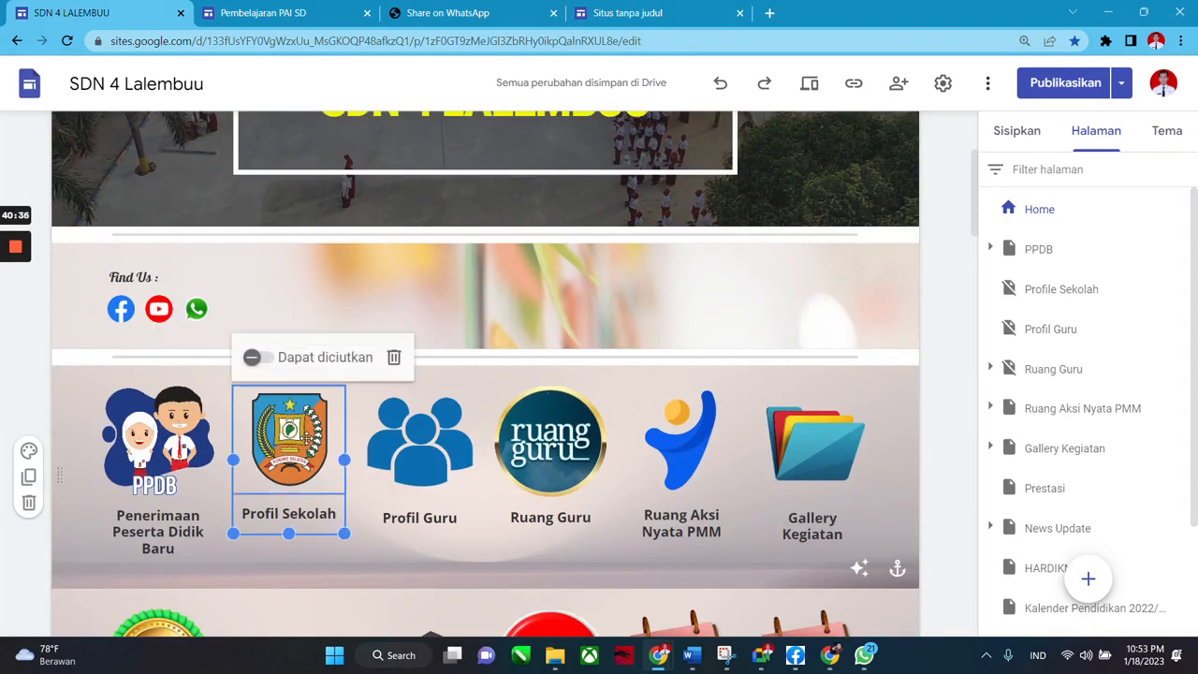
pyautogui.click(1178, 287)
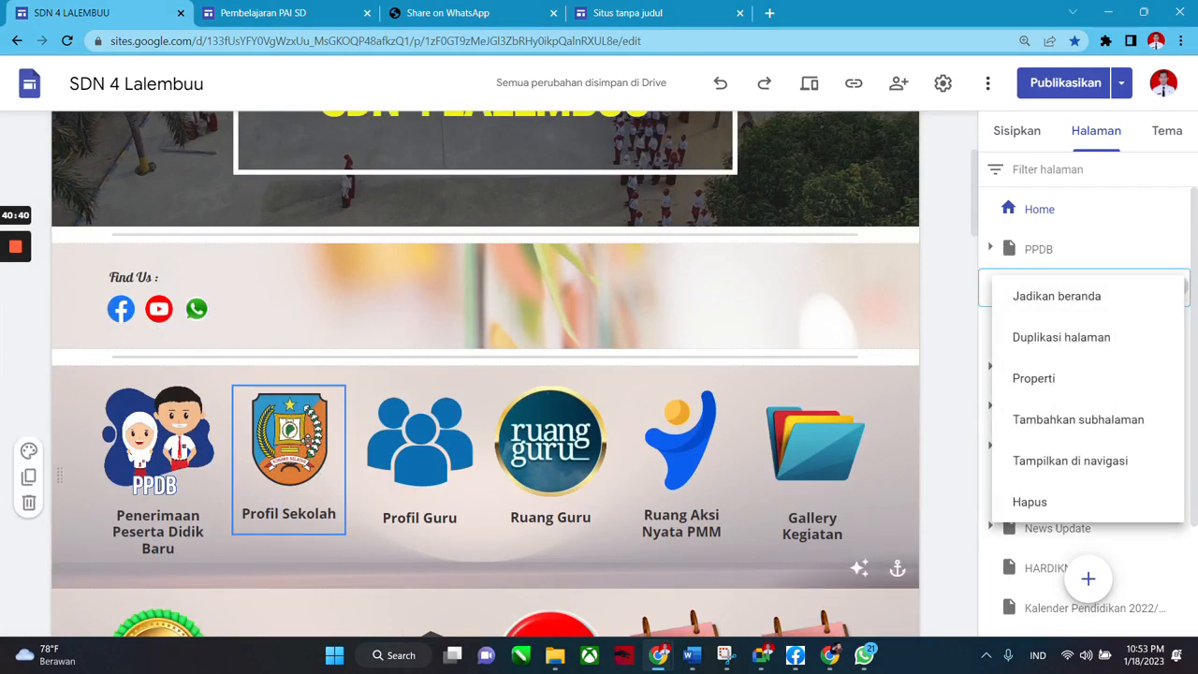
pyautogui.click(943, 393)
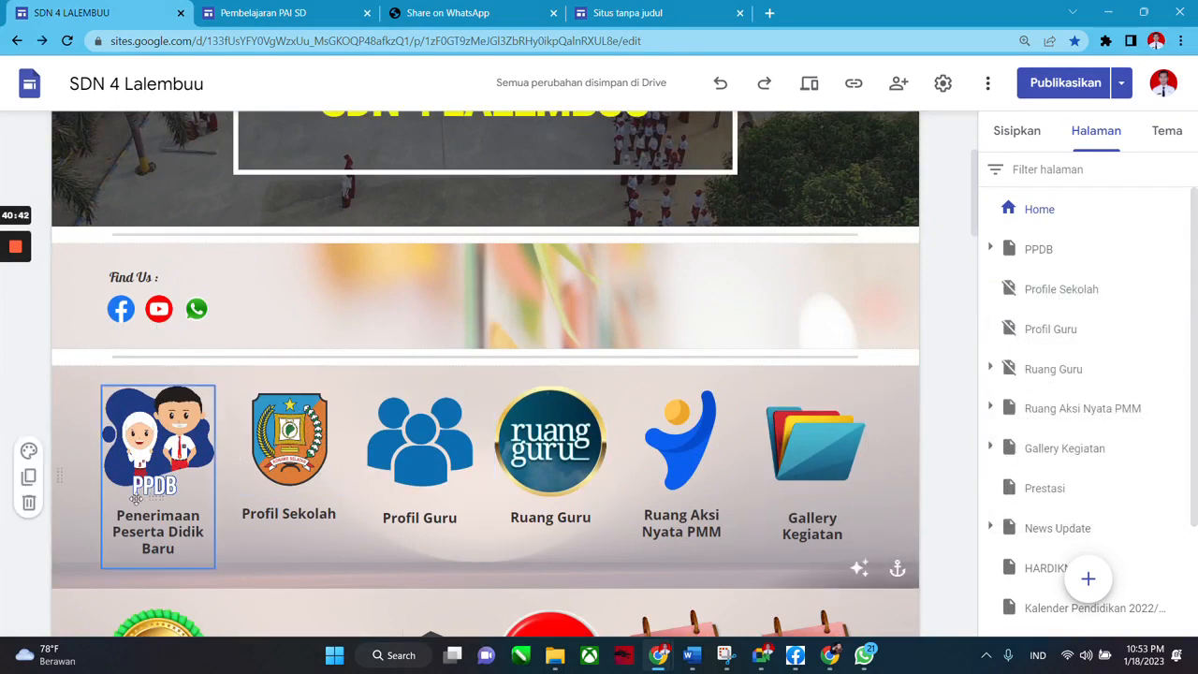
pyautogui.click(283, 481)
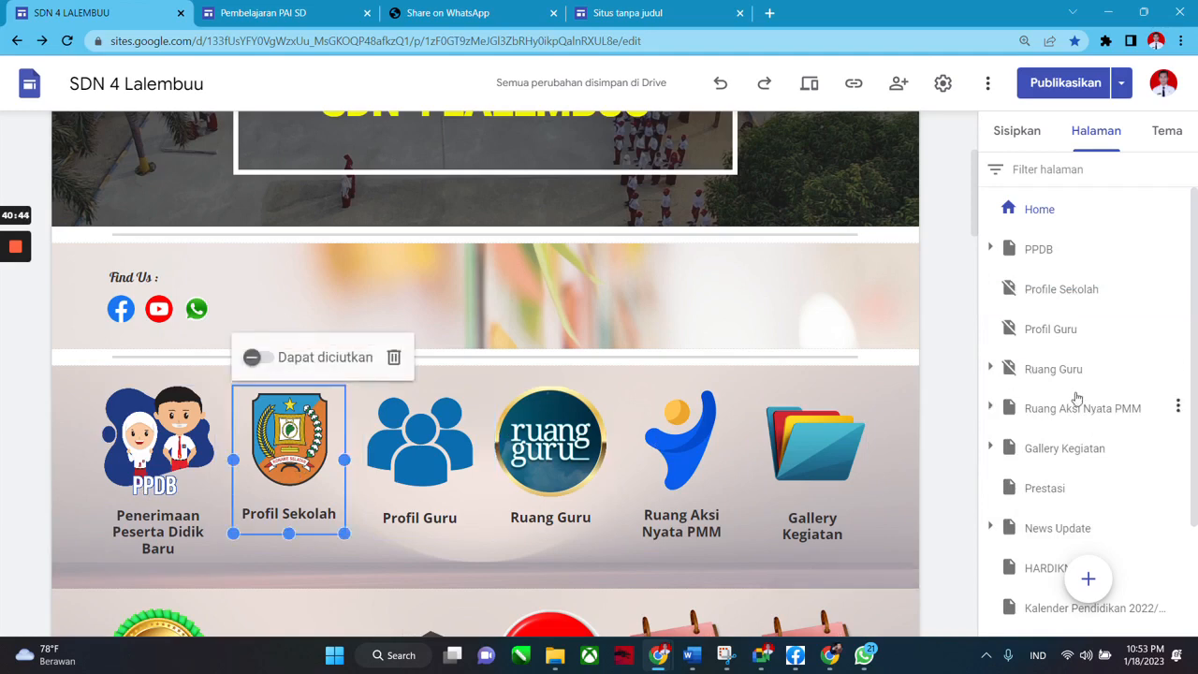
pyautogui.click(943, 410)
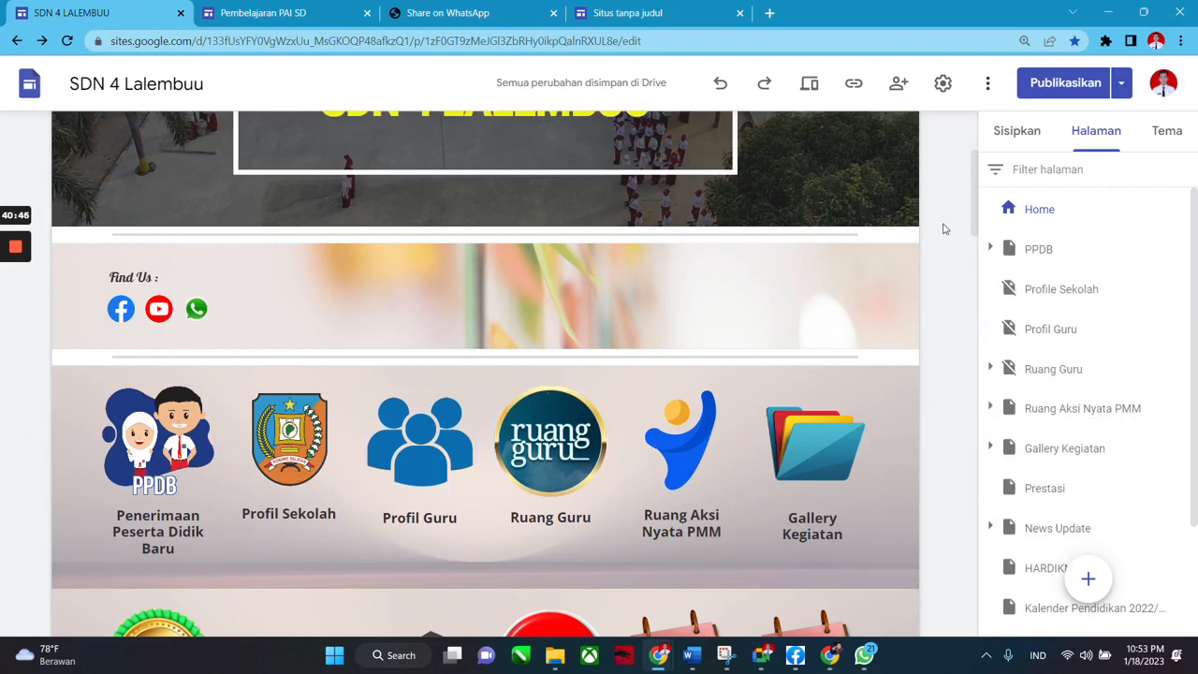
pyautogui.scroll(3, 791, 199)
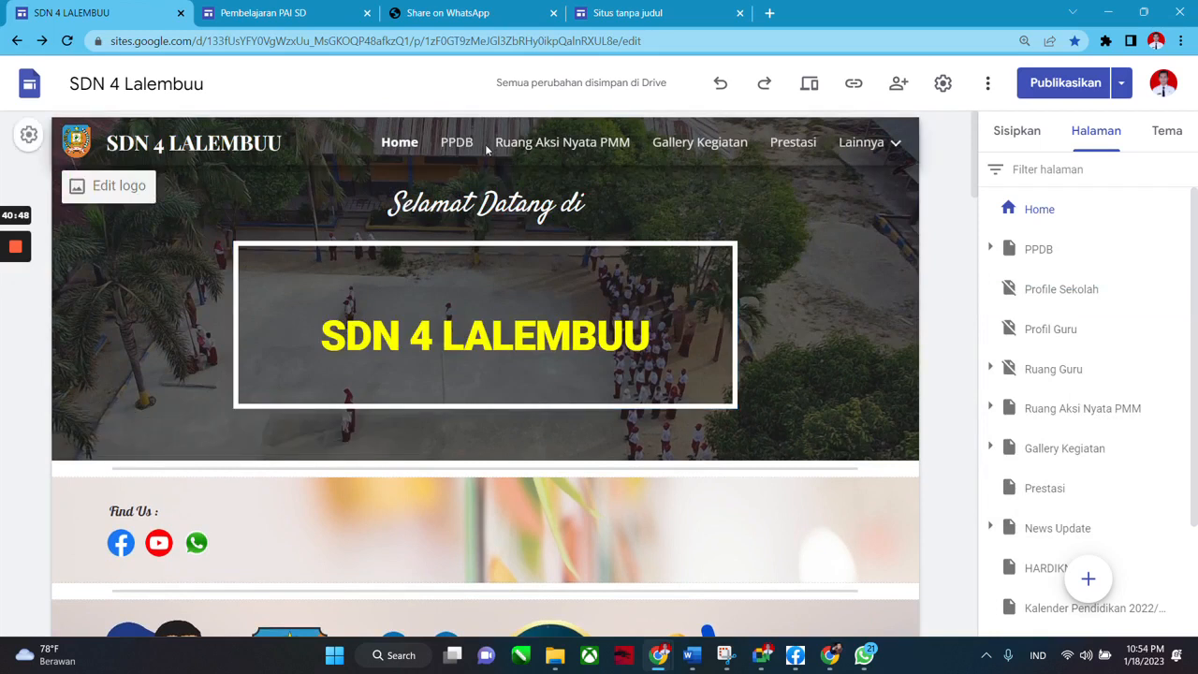
pyautogui.moveTo(862, 153)
pyautogui.scroll(-3, 374, 393)
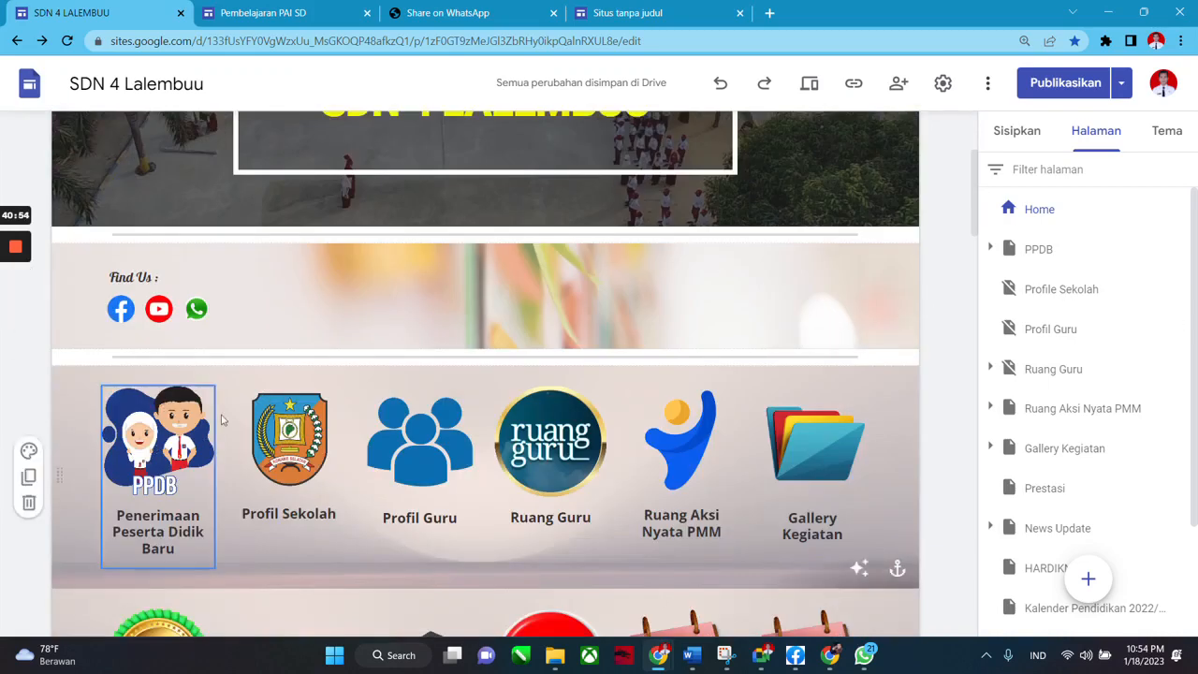
pyautogui.moveTo(1173, 341)
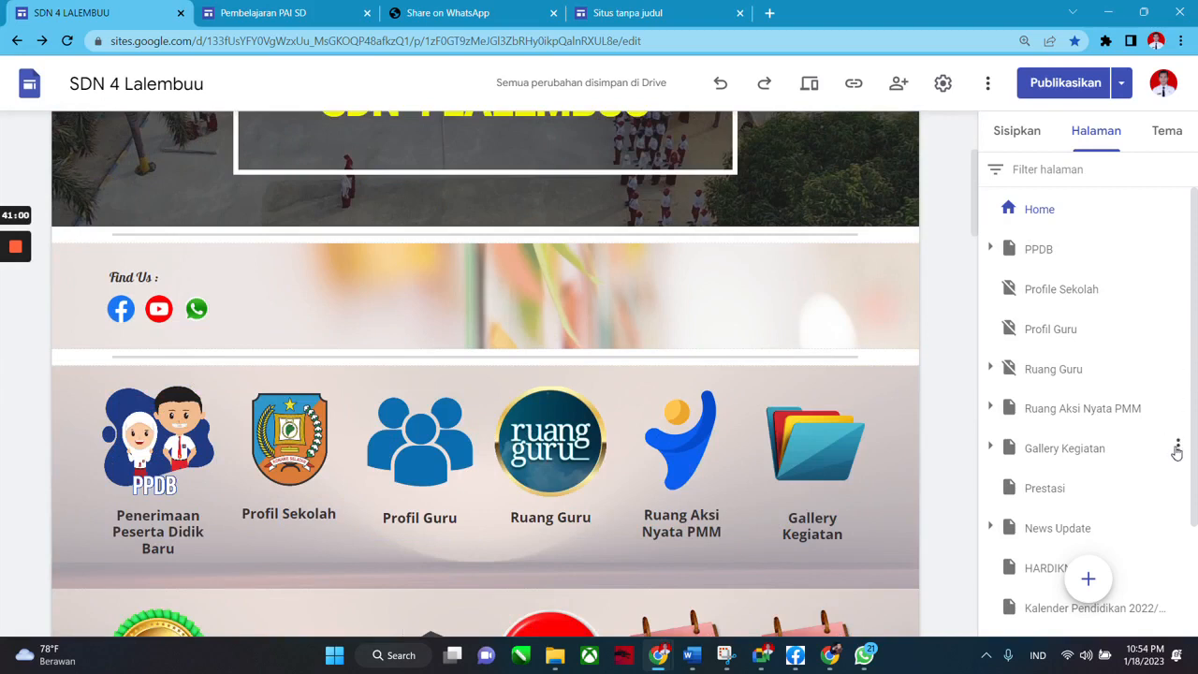
pyautogui.scroll(-4, 917, 454)
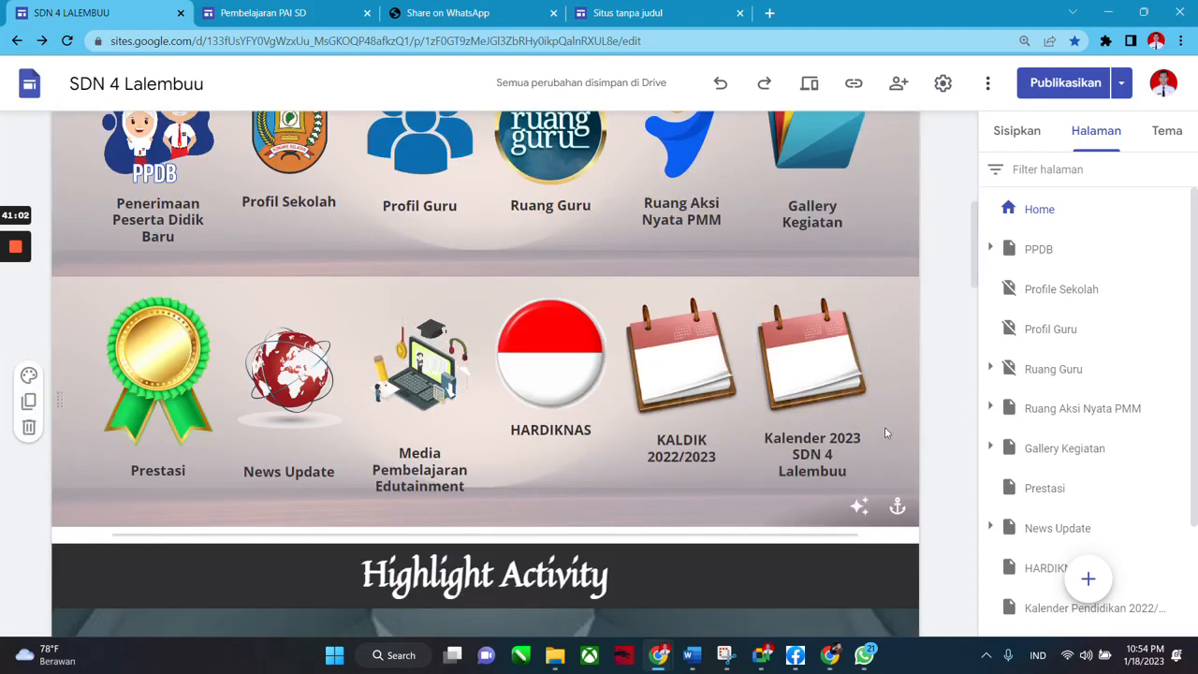
pyautogui.scroll(4, 880, 427)
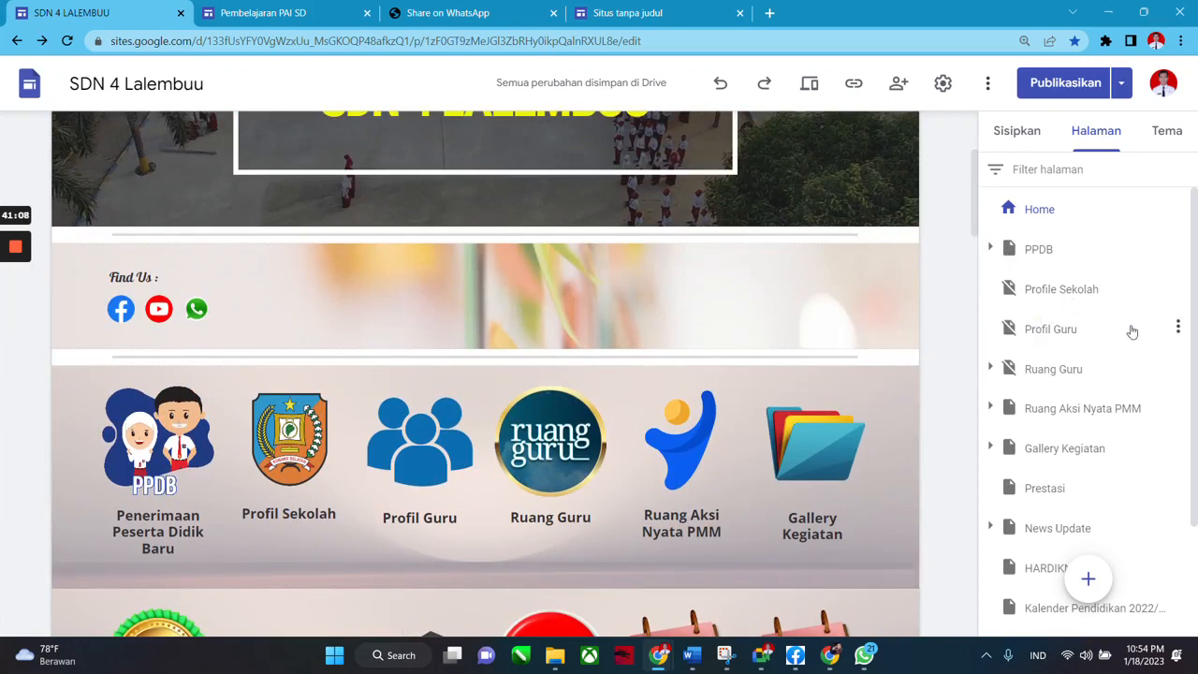
pyautogui.scroll(2, 936, 328)
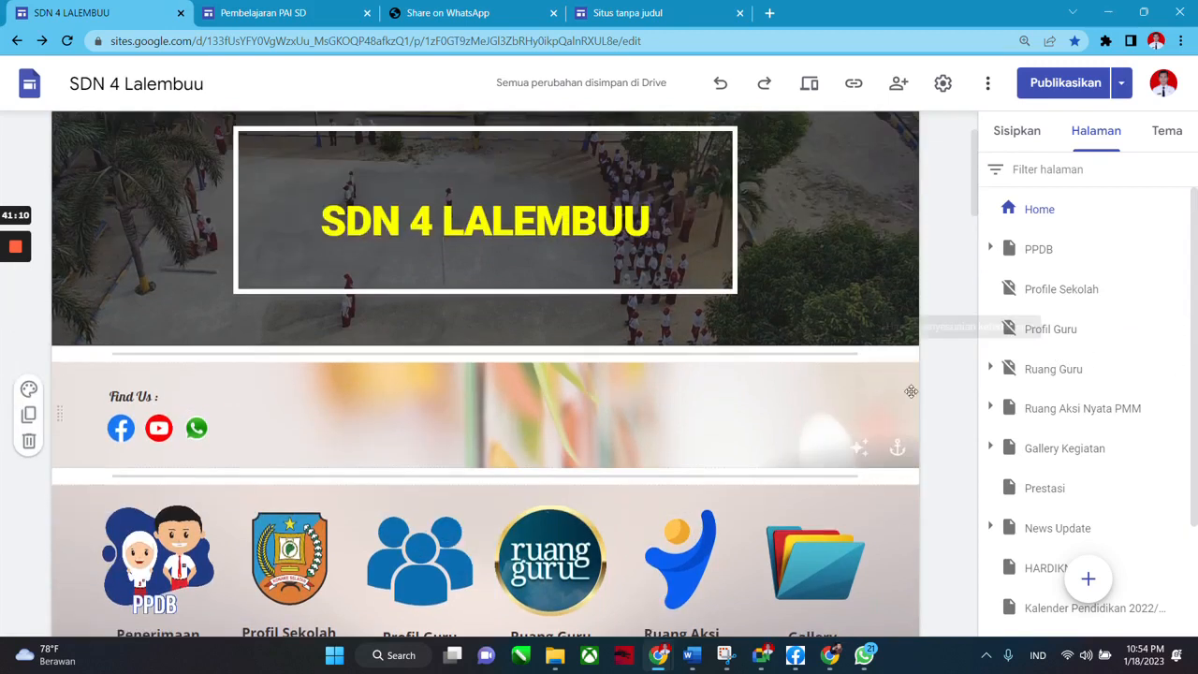
# Open the Ruang Guru page and view the site's published link twice.
pyautogui.click(1091, 379)
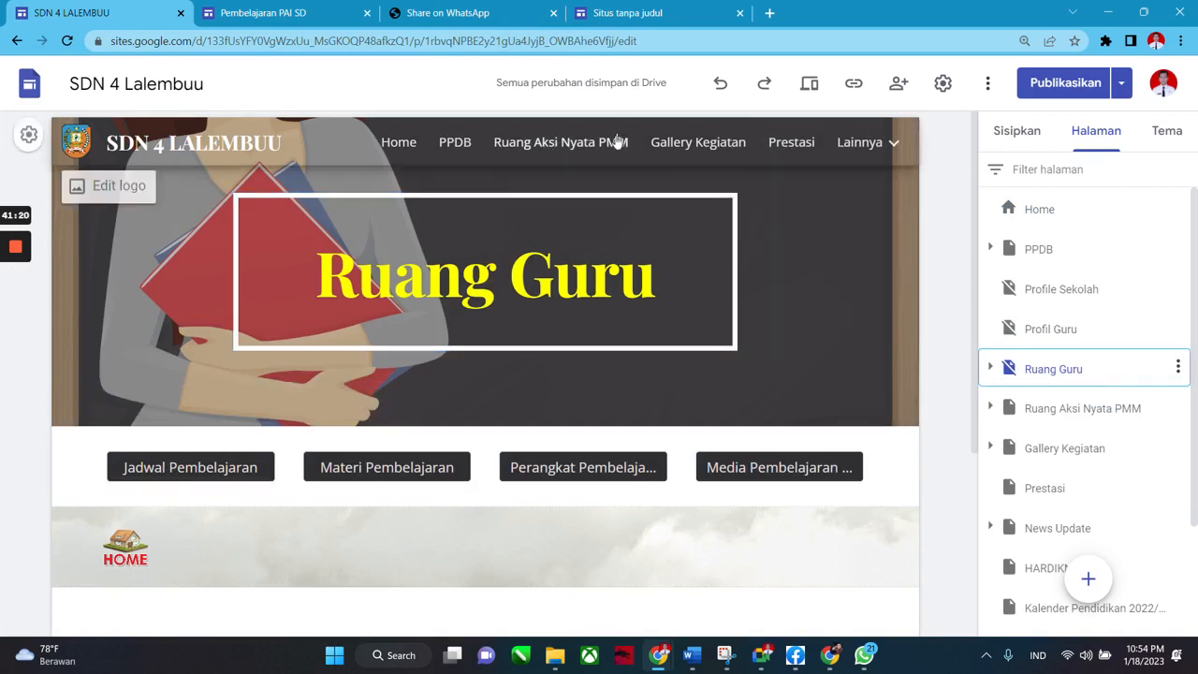
pyautogui.click(852, 86)
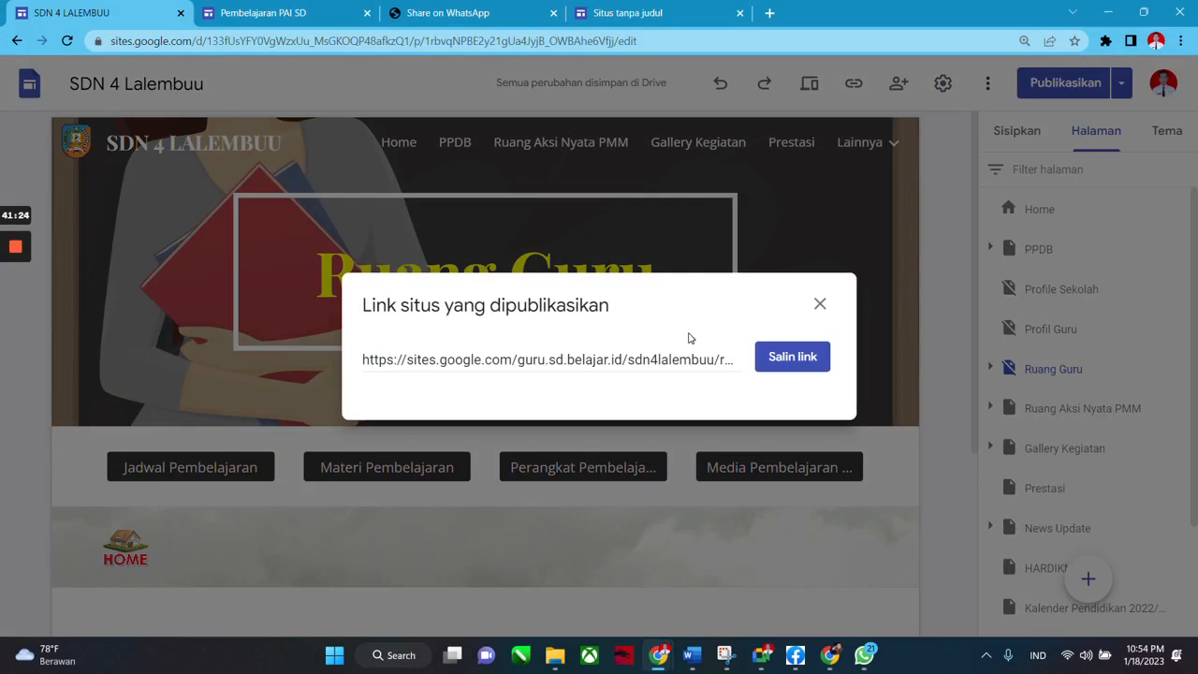
pyautogui.click(816, 305)
pyautogui.click(854, 83)
pyautogui.click(819, 304)
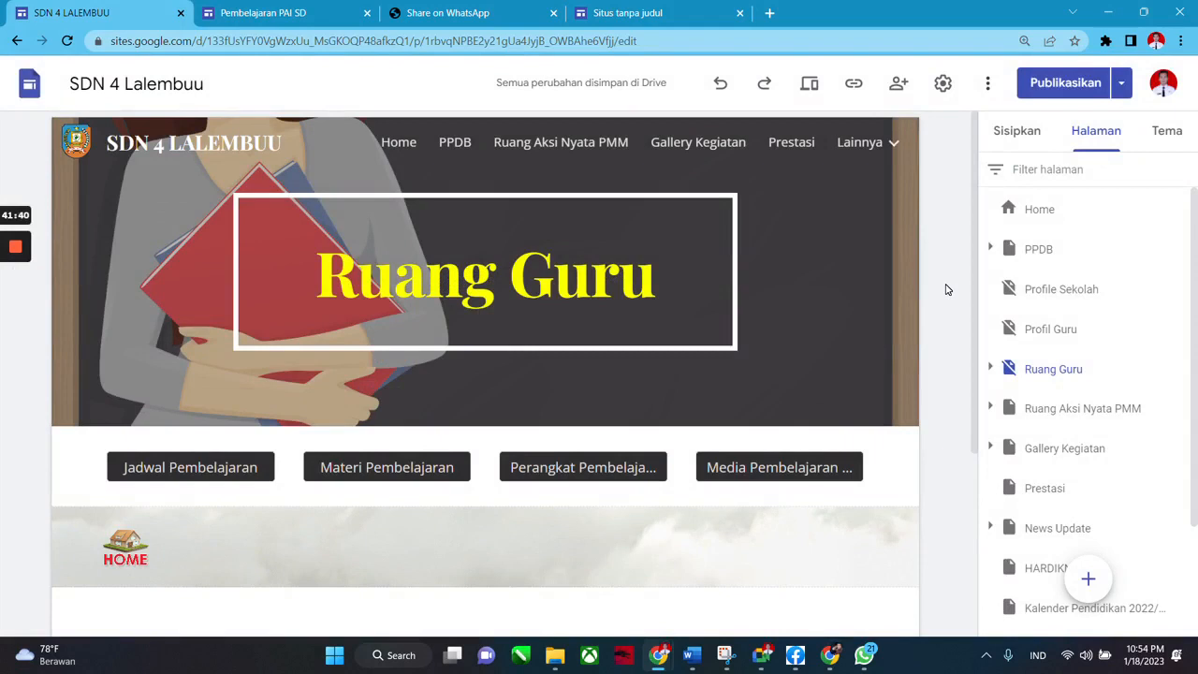
# Go back to the Home page and show the Sisipkan insert options.
pyautogui.click(1017, 133)
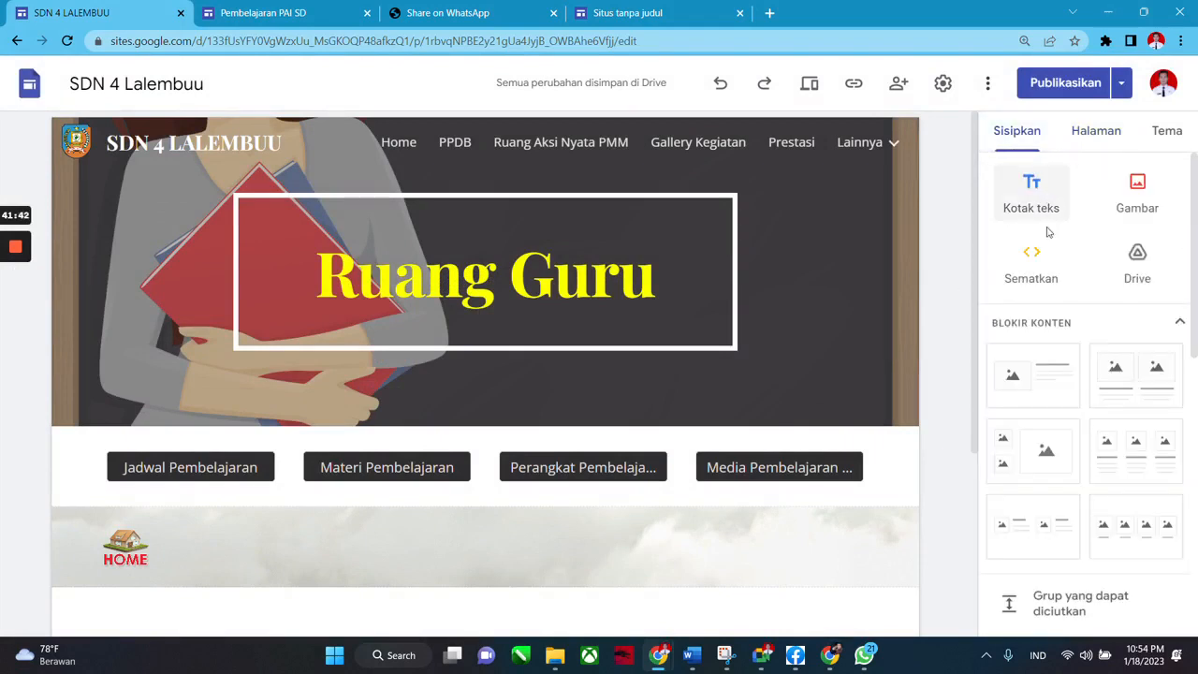
pyautogui.scroll(-3, 954, 318)
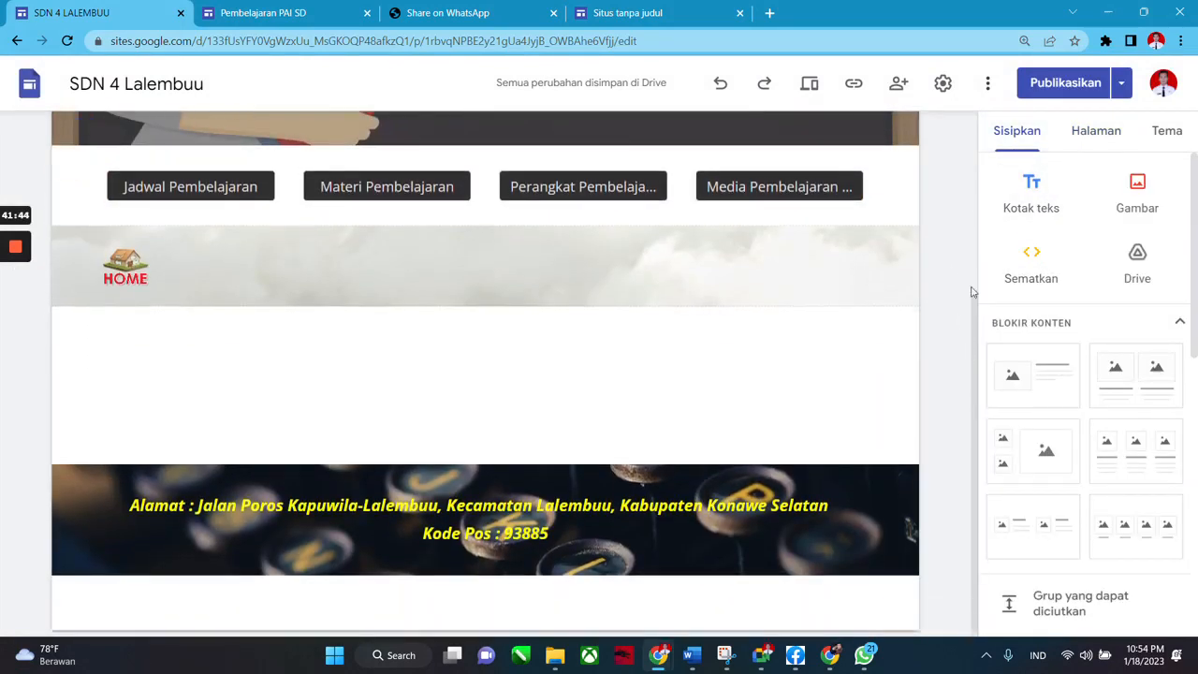
pyautogui.scroll(3, 973, 292)
pyautogui.click(1095, 131)
pyautogui.click(1076, 217)
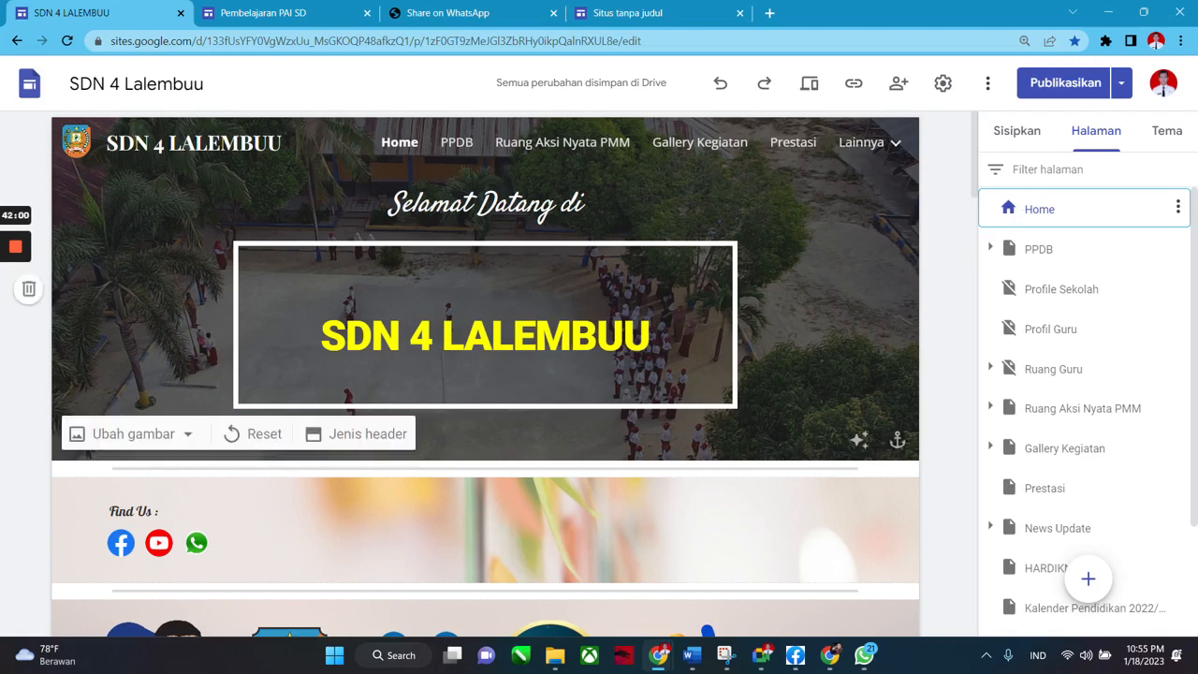
pyautogui.click(1018, 131)
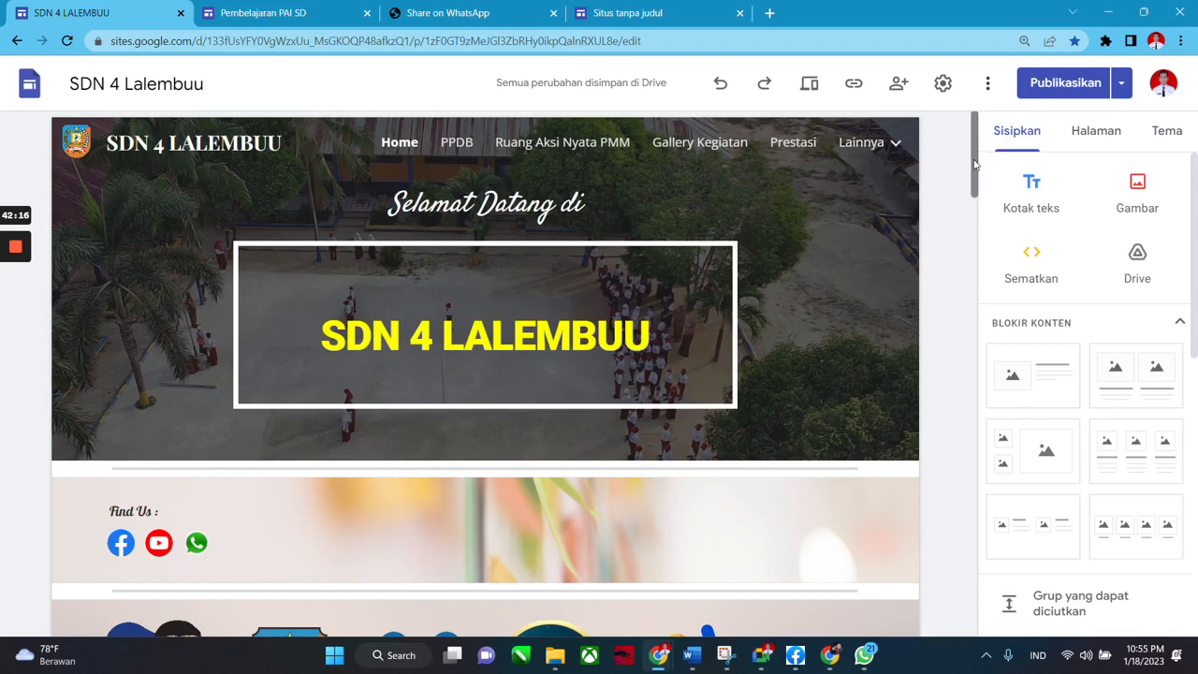
pyautogui.moveTo(974, 171); pyautogui.dragTo(968, 140)
pyautogui.scroll(-3, 971, 201)
pyautogui.moveTo(971, 207); pyautogui.dragTo(969, 166)
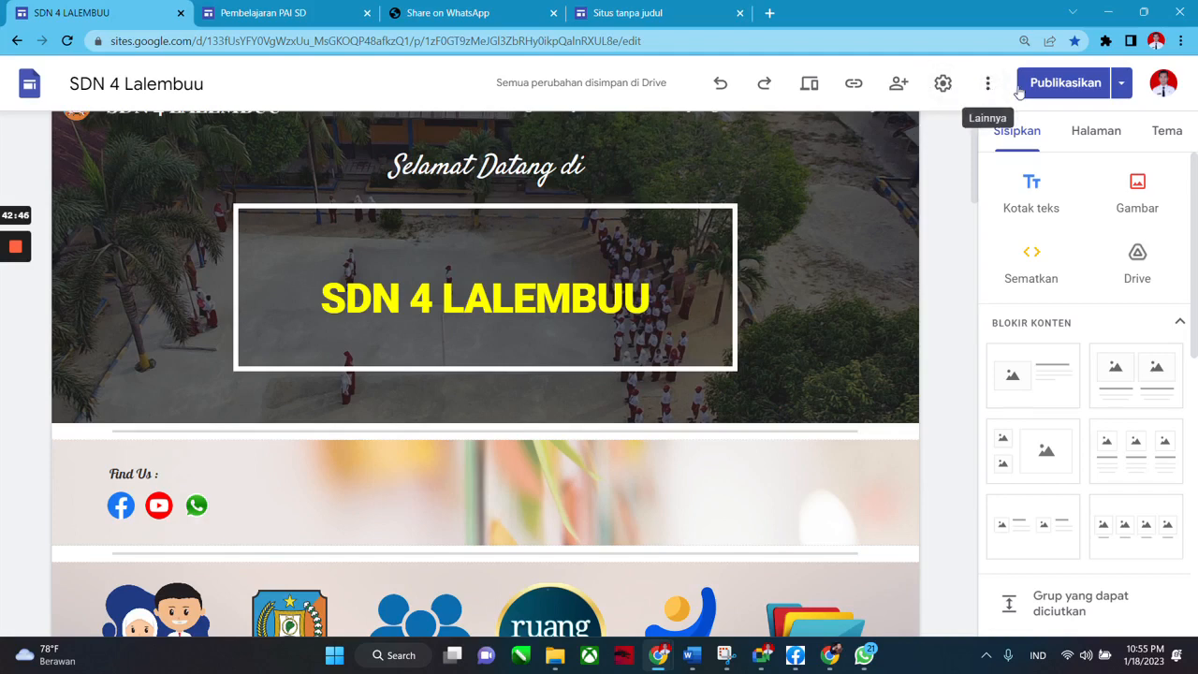
pyautogui.click(1121, 88)
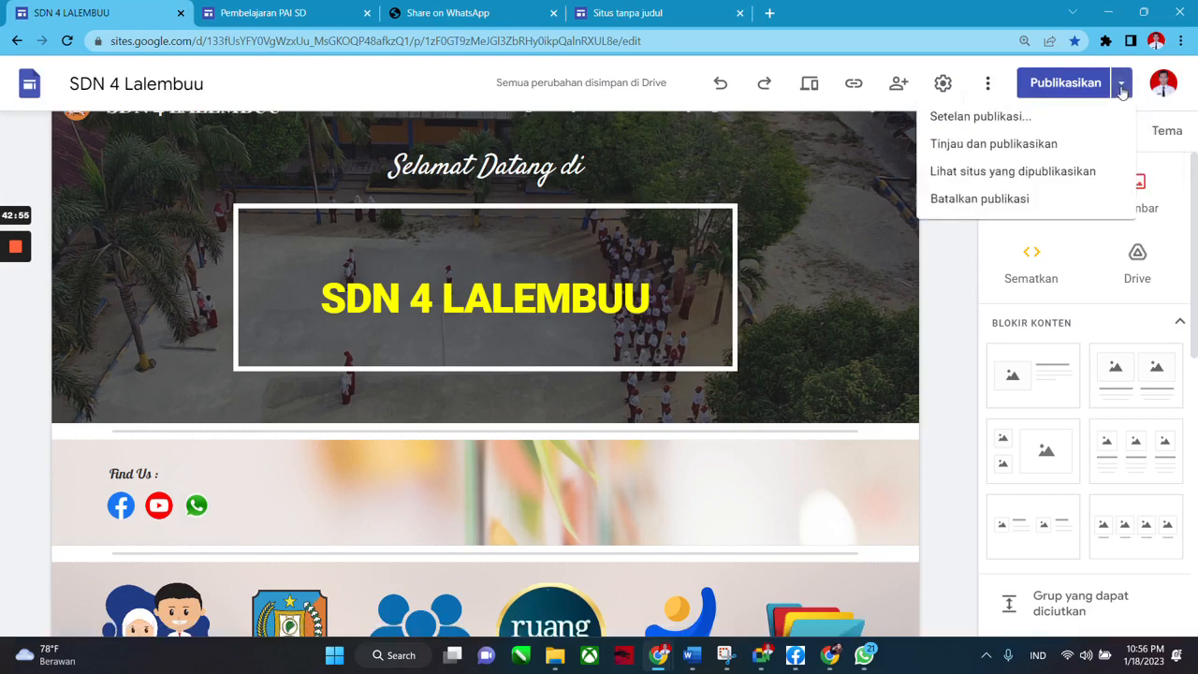
pyautogui.click(993, 130)
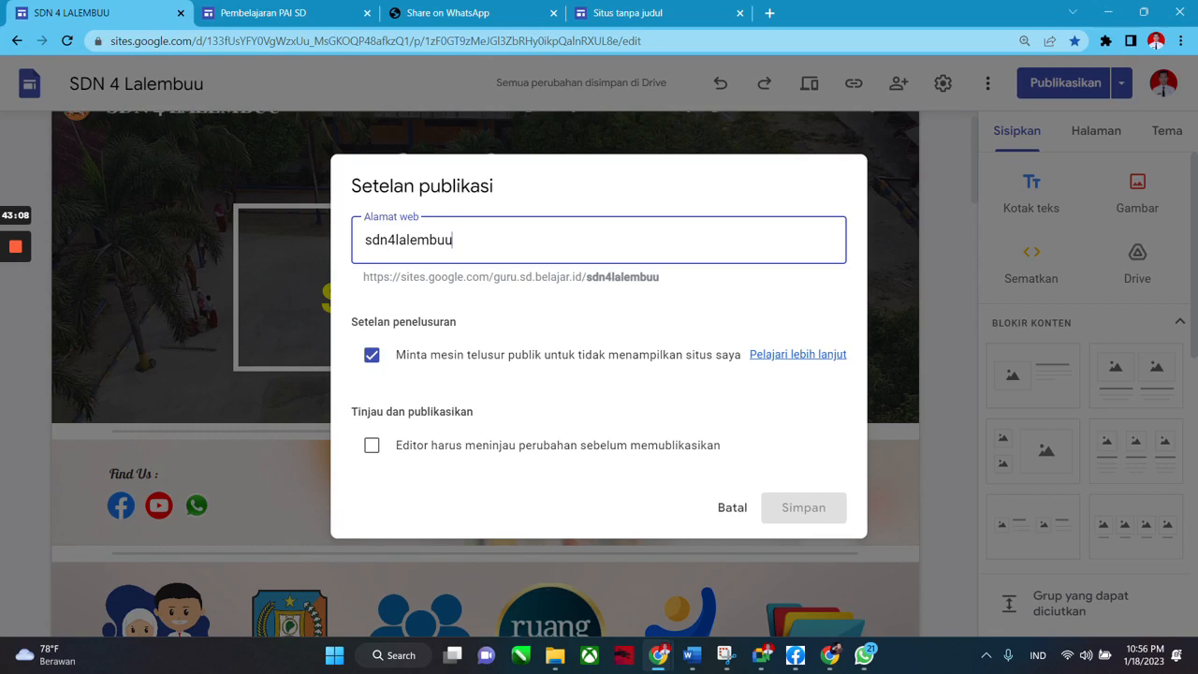
pyautogui.write('_')
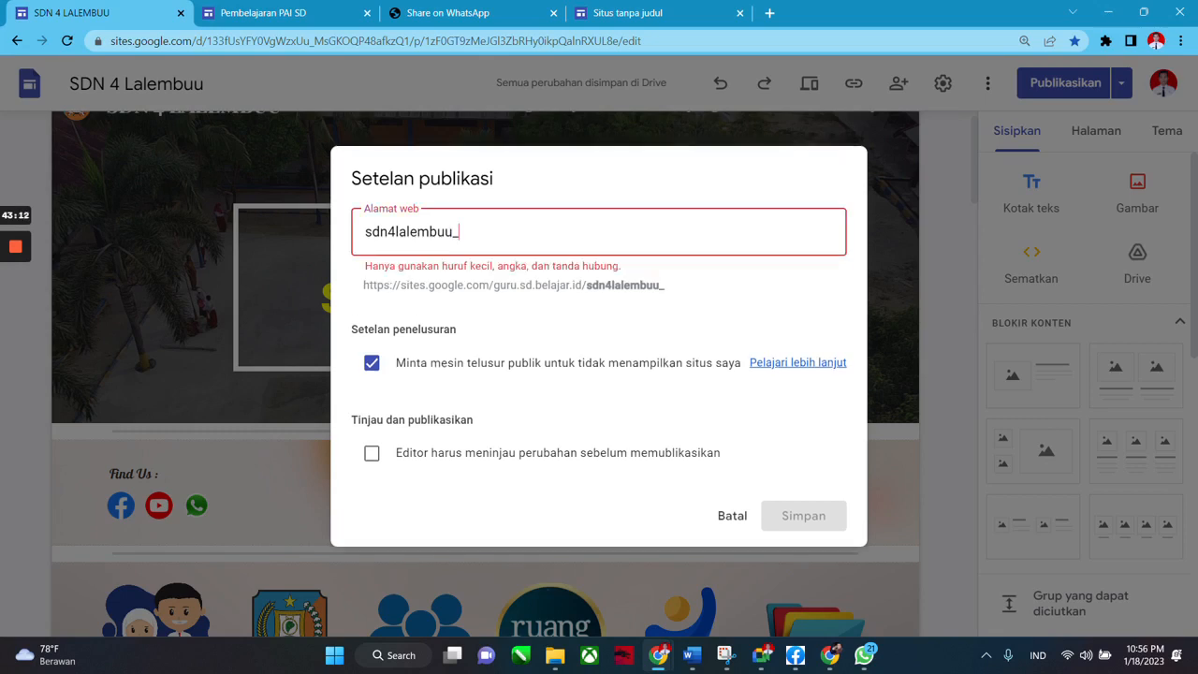
pyautogui.write('konse')
pyautogui.press('BackSpace')
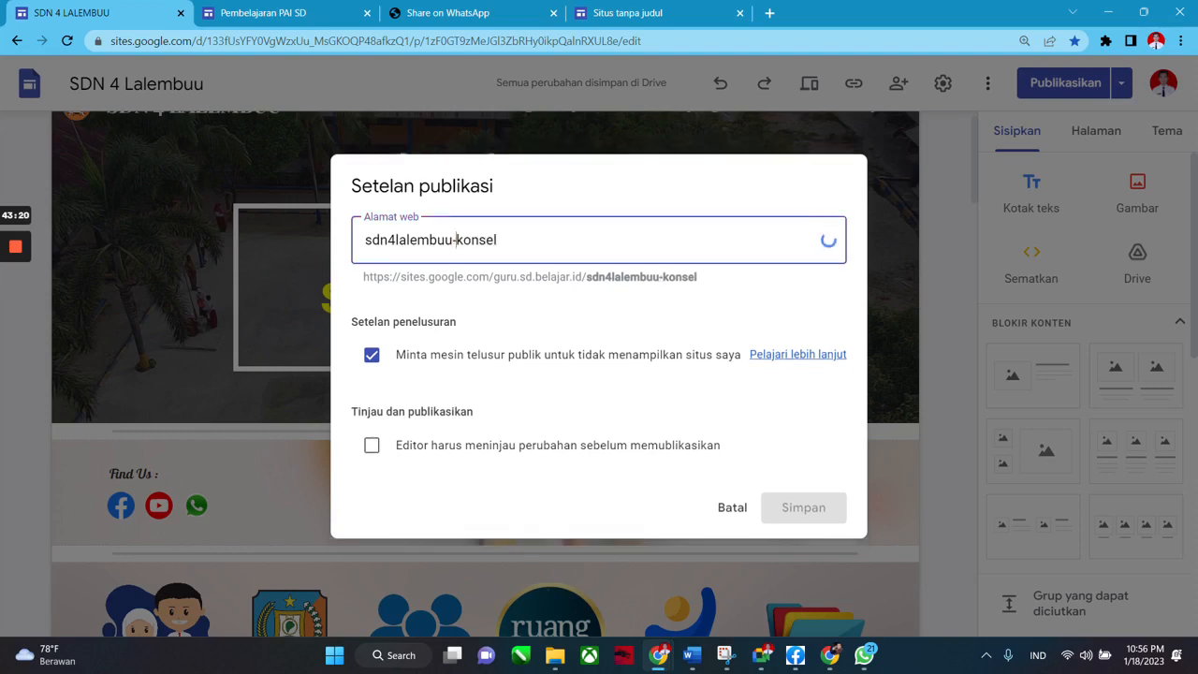
pyautogui.write('-')
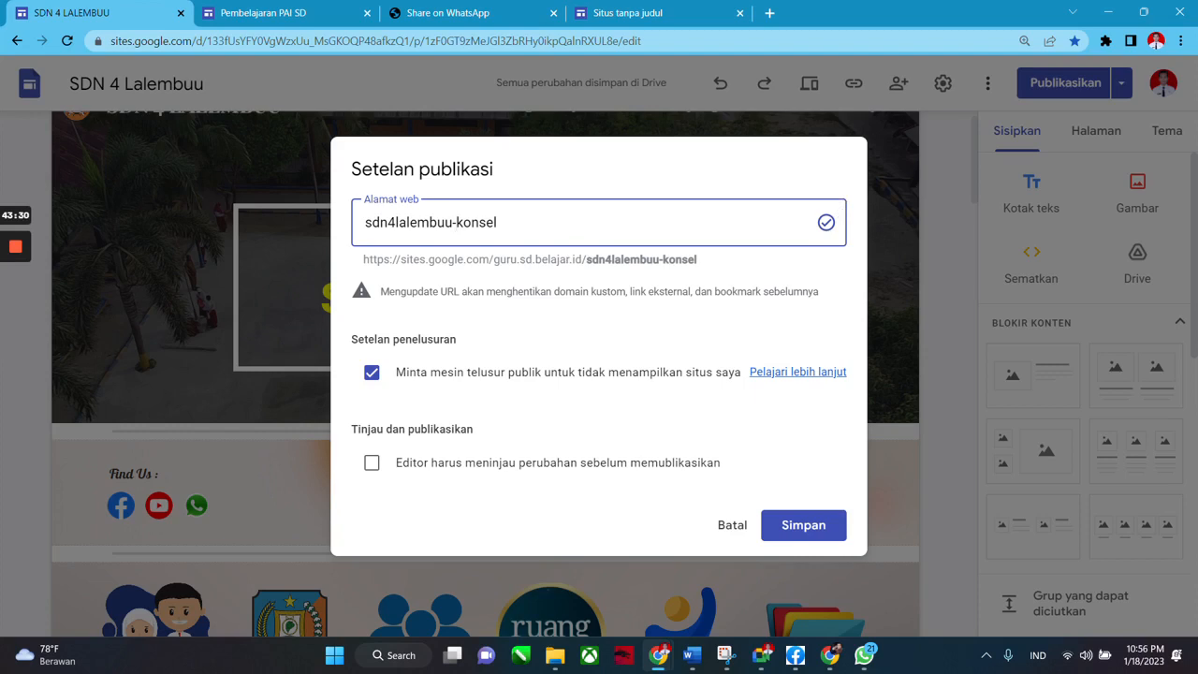
pyautogui.hotkey('shift', 'Left')
pyautogui.hotkey('shift', 'Left')
pyautogui.hotkey('shift', 'Left')
pyautogui.hotkey('shift', 'Left')
pyautogui.hotkey('shift', 'Left')
pyautogui.hotkey('shift', 'Left')
pyautogui.hotkey('shift', 'Left')
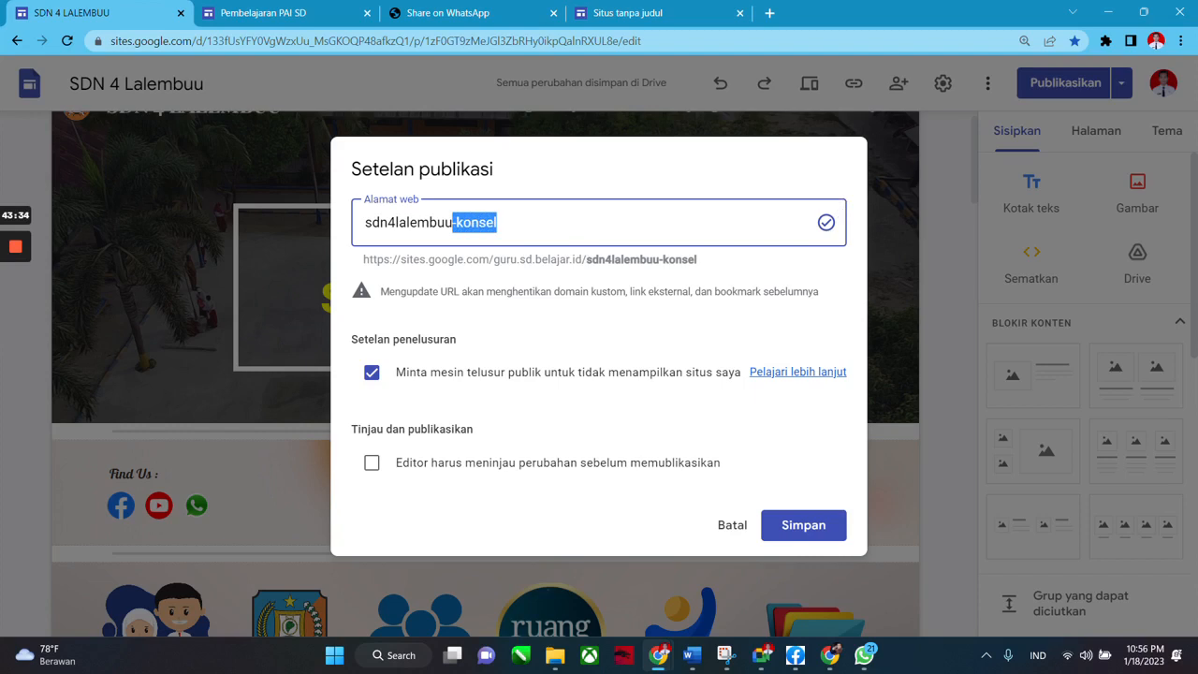
pyautogui.click(498, 223)
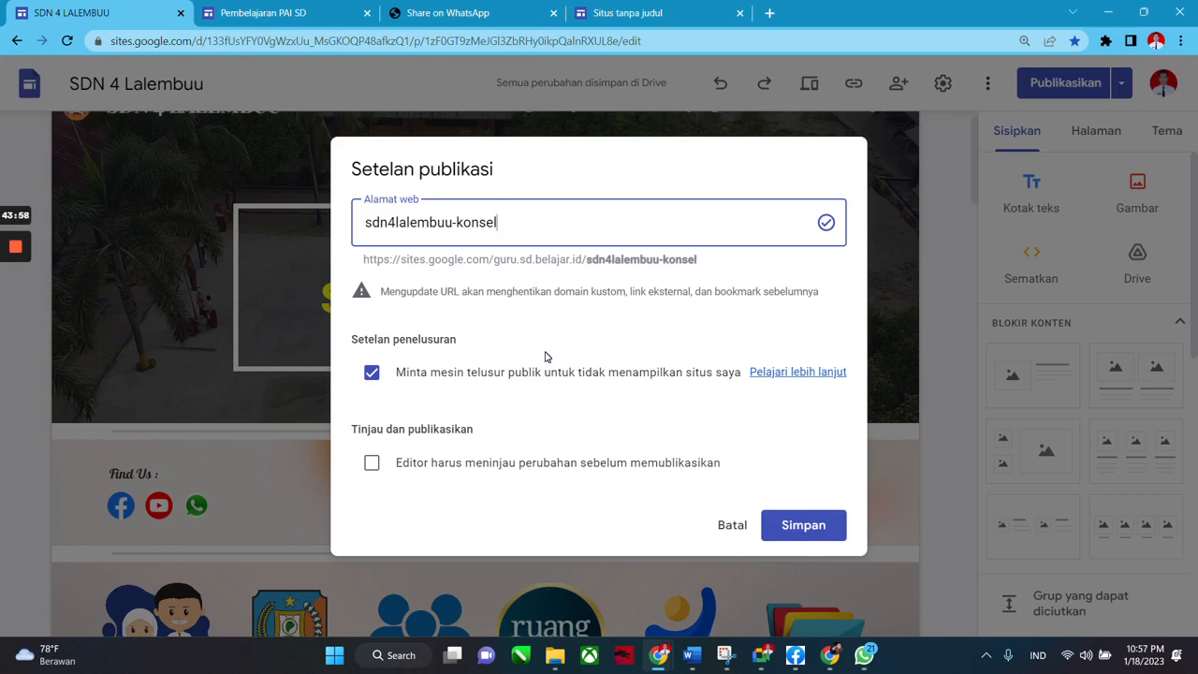
pyautogui.press('BackSpace')
pyautogui.press('BackSpace')
pyautogui.press('BackSpace')
pyautogui.press('BackSpace')
pyautogui.press('BackSpace')
pyautogui.press('BackSpace')
pyautogui.press('BackSpace')
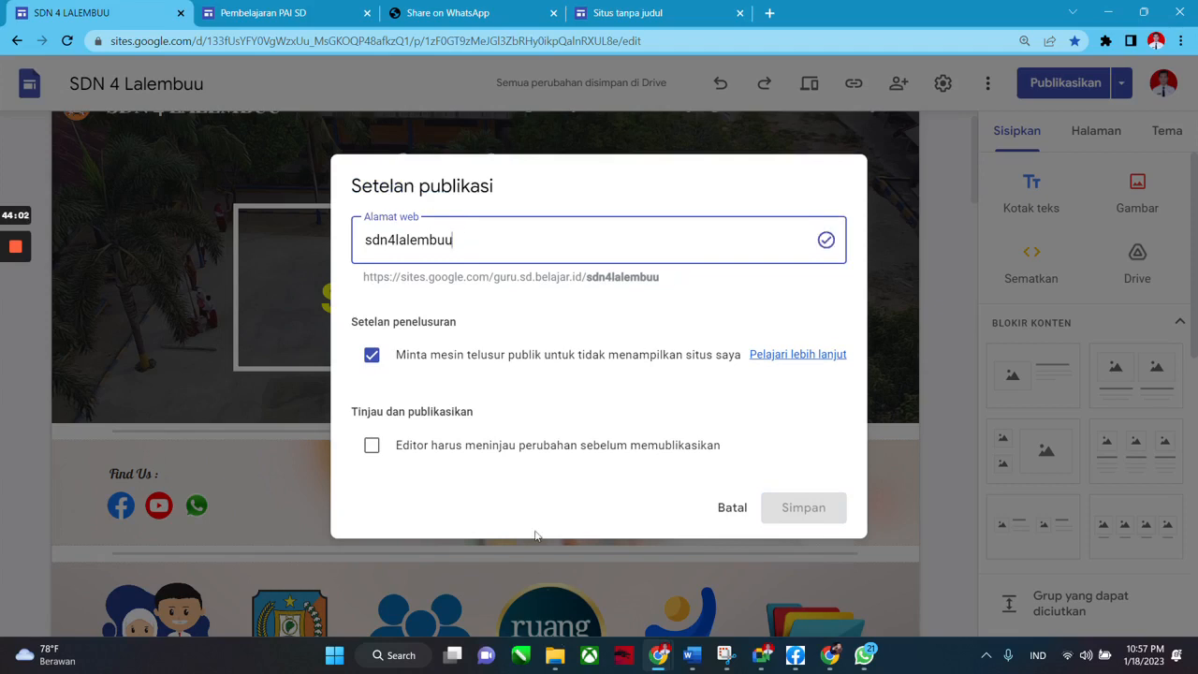
pyautogui.click(728, 510)
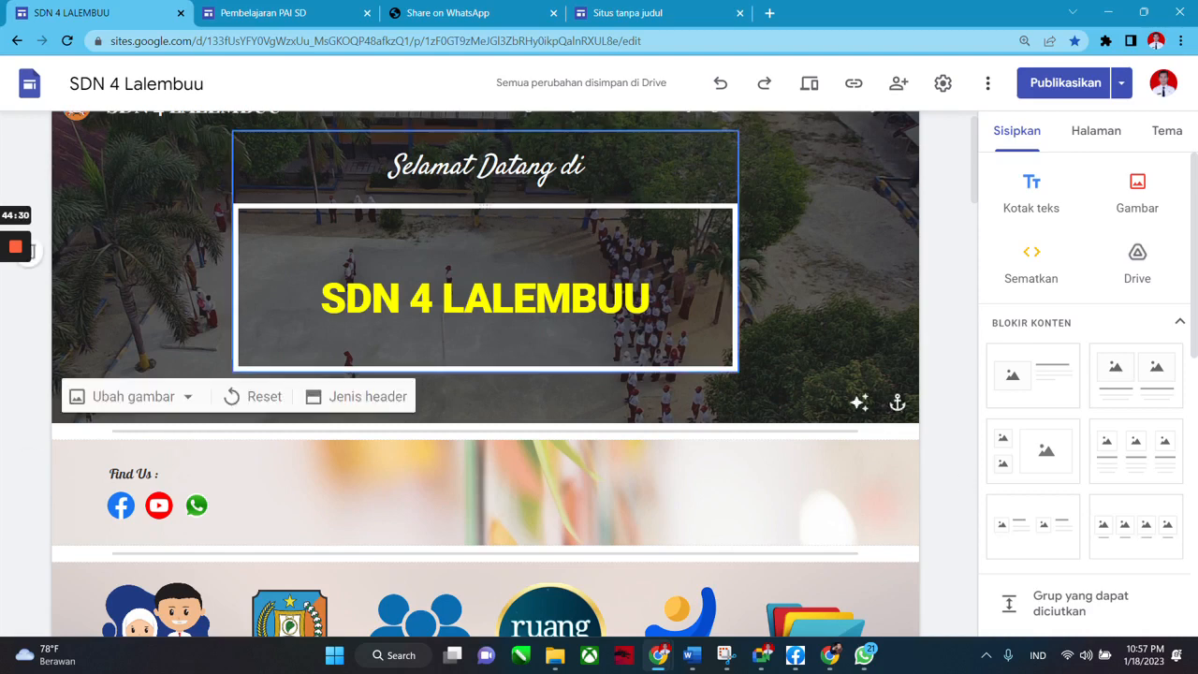
pyautogui.moveTo(3, 219)
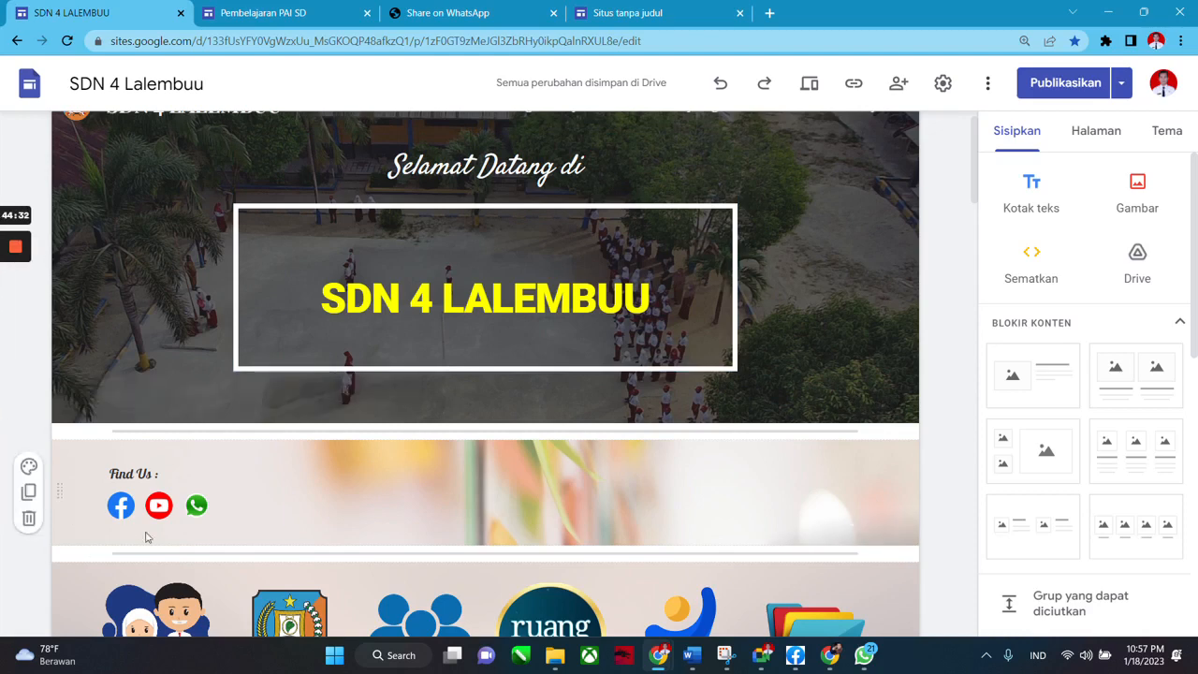
pyautogui.moveTo(444, 414)
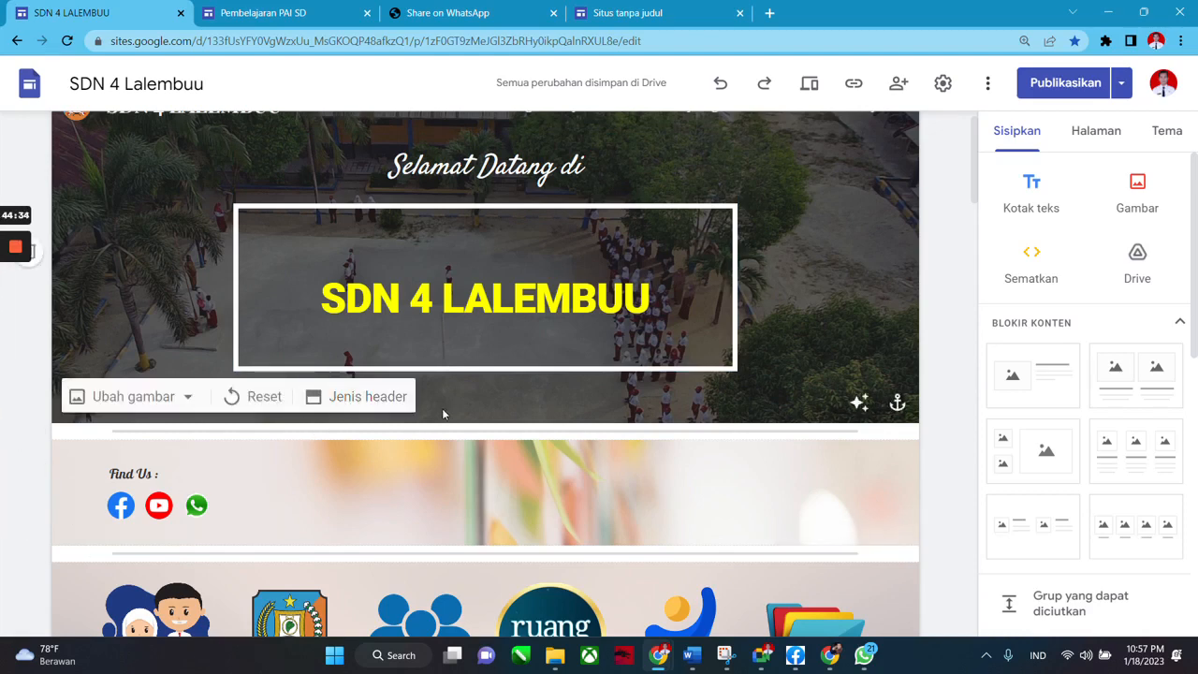
pyautogui.scroll(-2, 480, 391)
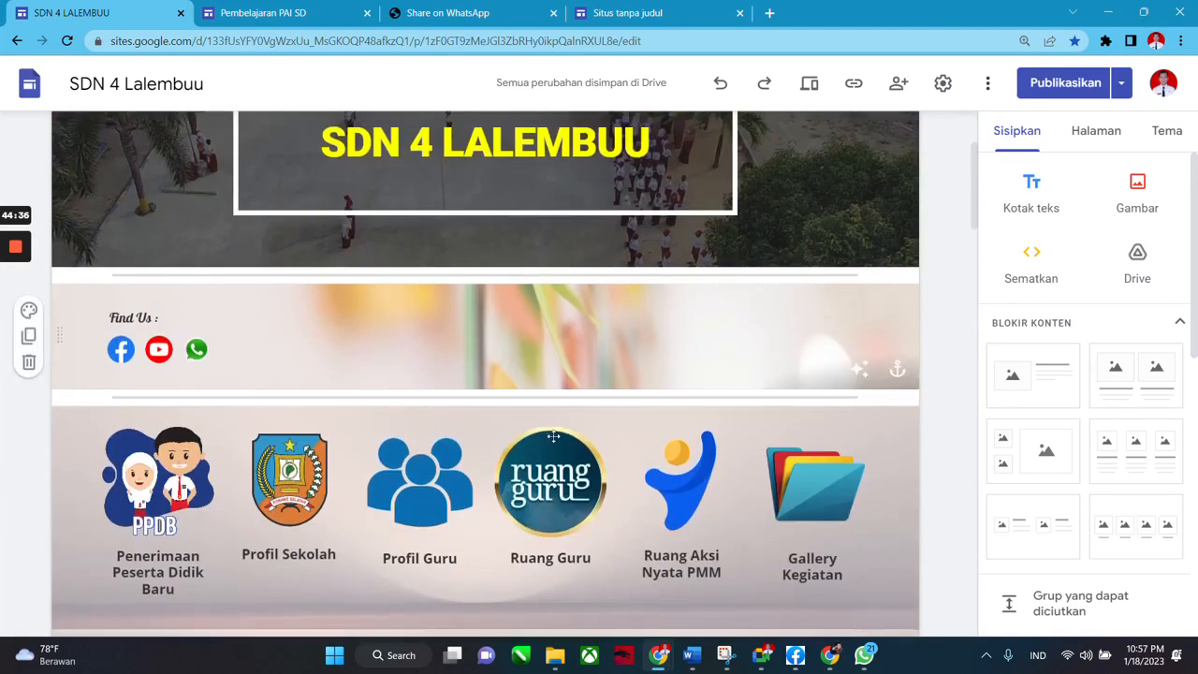
# Switch from the SDN 4 Lalembuu tab to the Pembelajaran PAI SD editor and show its Halaman list.
pyautogui.click(263, 12)
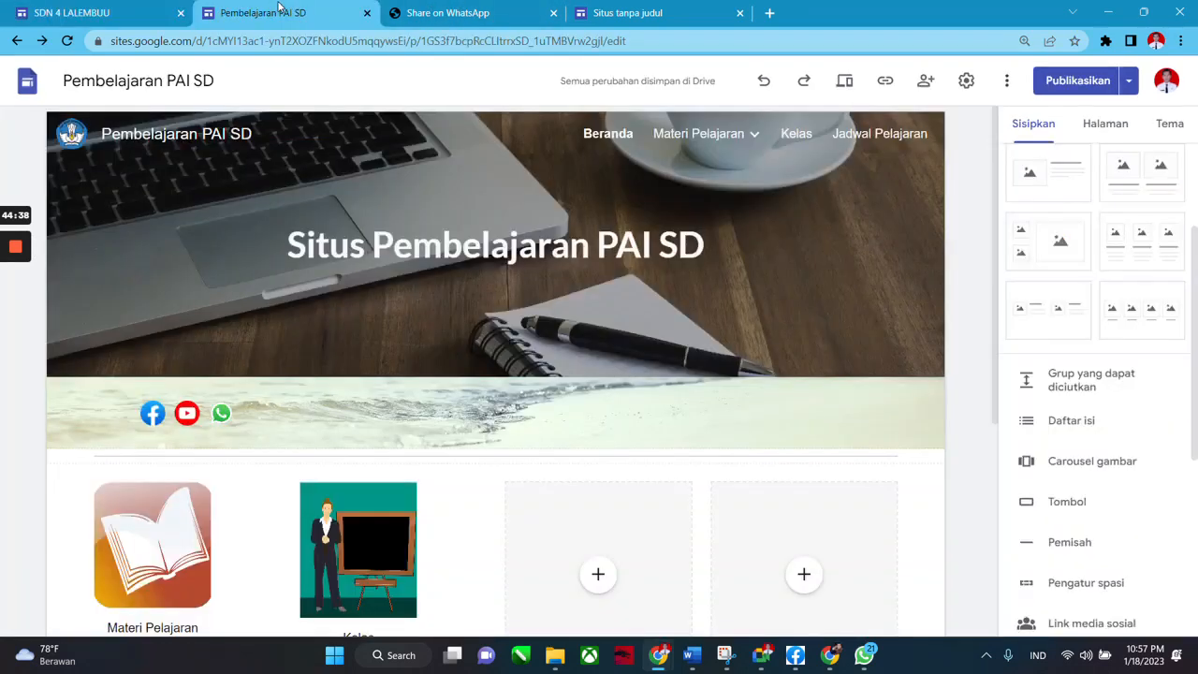
pyautogui.click(115, 11)
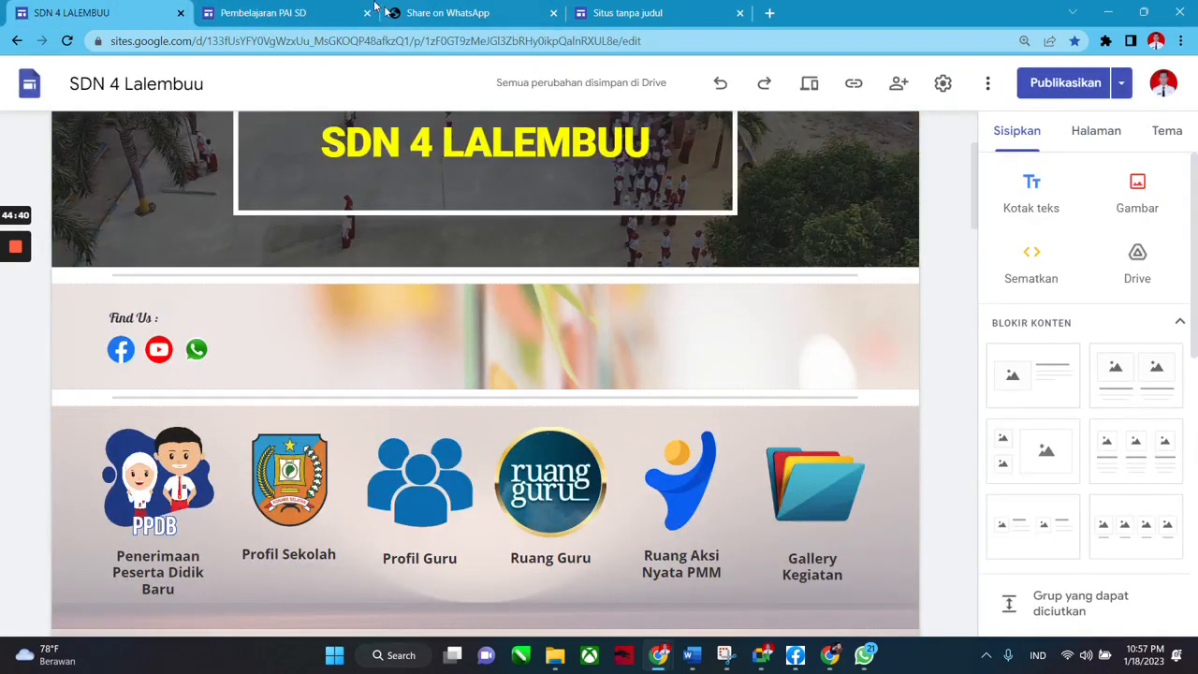
pyautogui.click(281, 12)
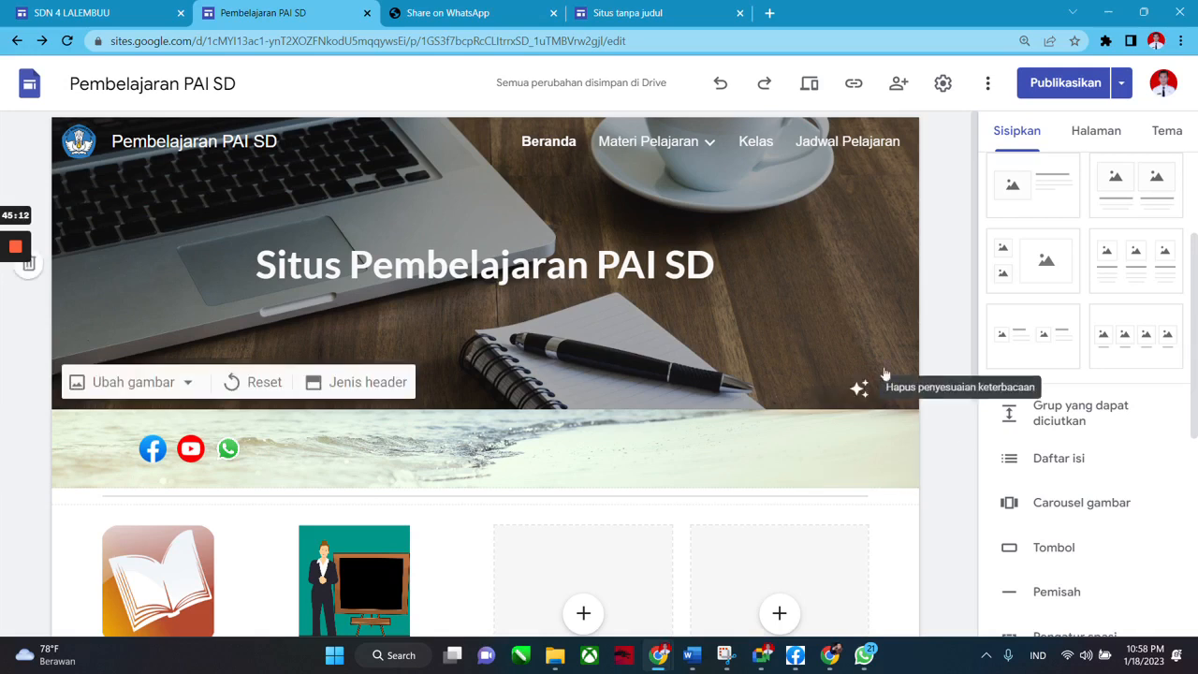
pyautogui.scroll(-3, 942, 374)
pyautogui.scroll(3, 912, 449)
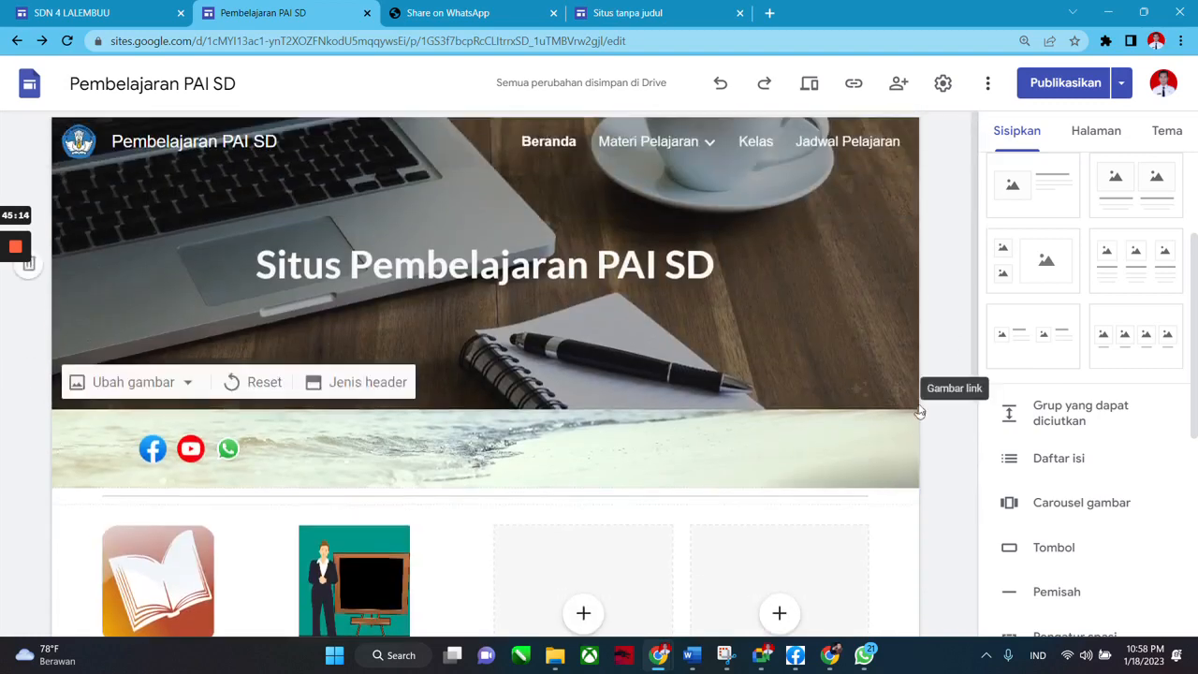
pyautogui.click(1092, 133)
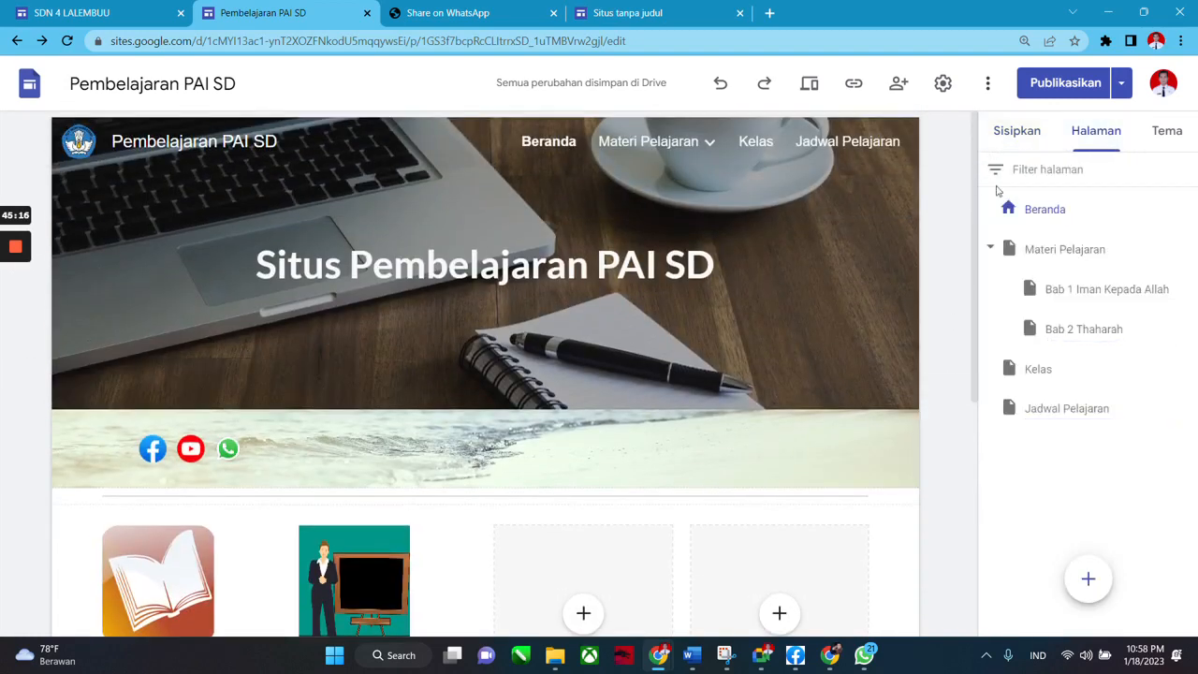
# Collapse the Materi Pelajaran subpages and switch the side panel to Sisipkan.
pyautogui.click(989, 249)
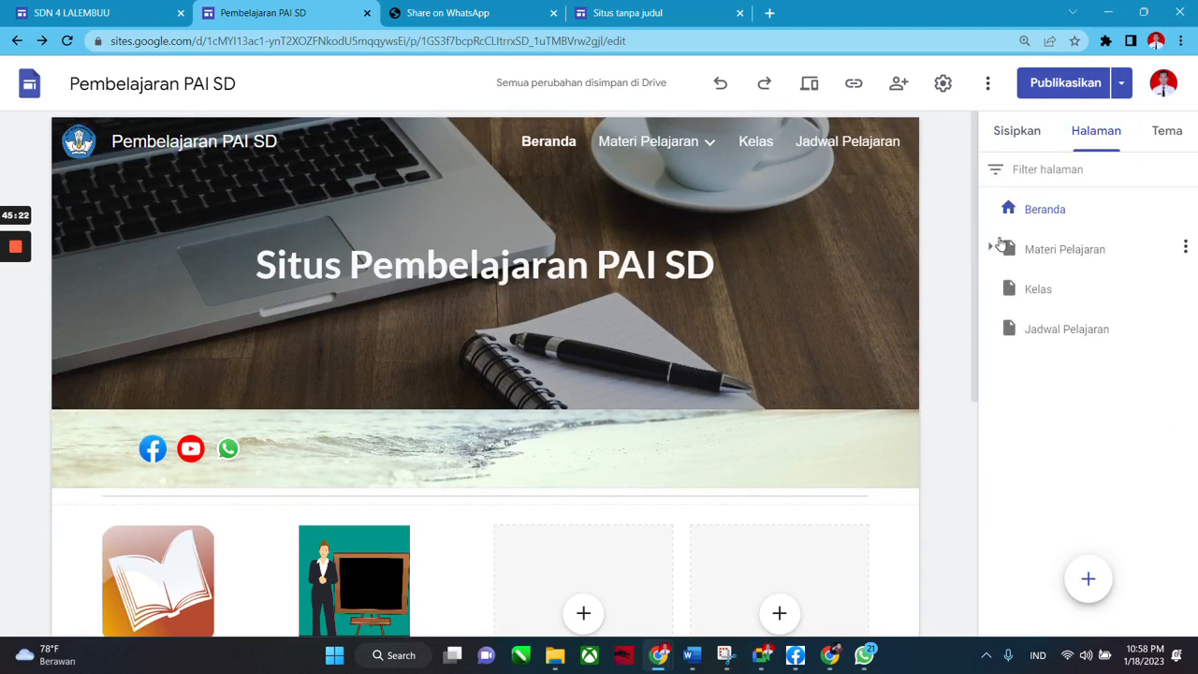
pyautogui.moveTo(892, 290)
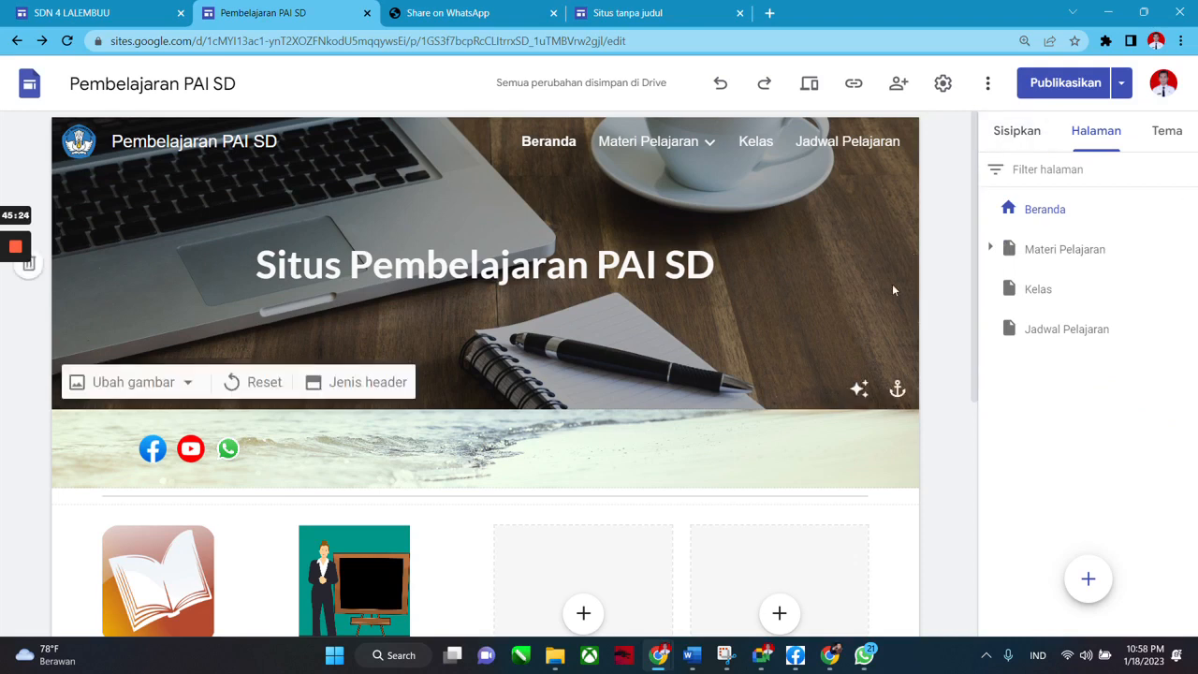
pyautogui.click(1014, 136)
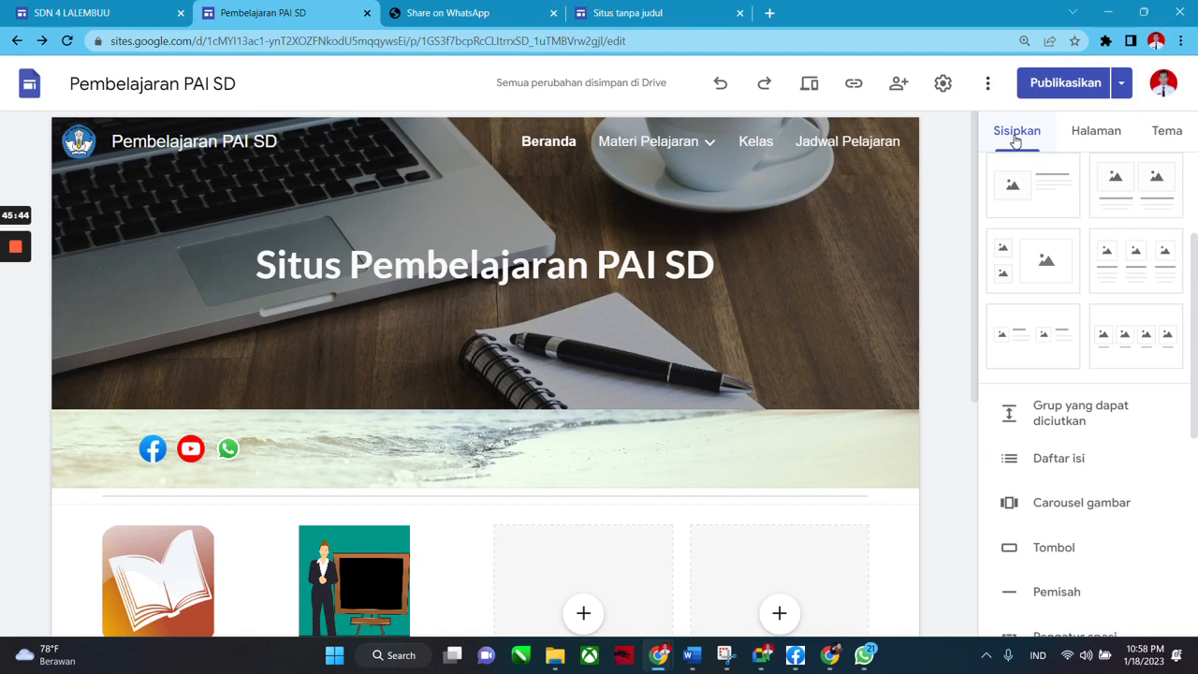
# Scroll the insert blocks, glance at the Halaman list, then browse the Sisipkan blocks again.
pyautogui.scroll(-3, 897, 356)
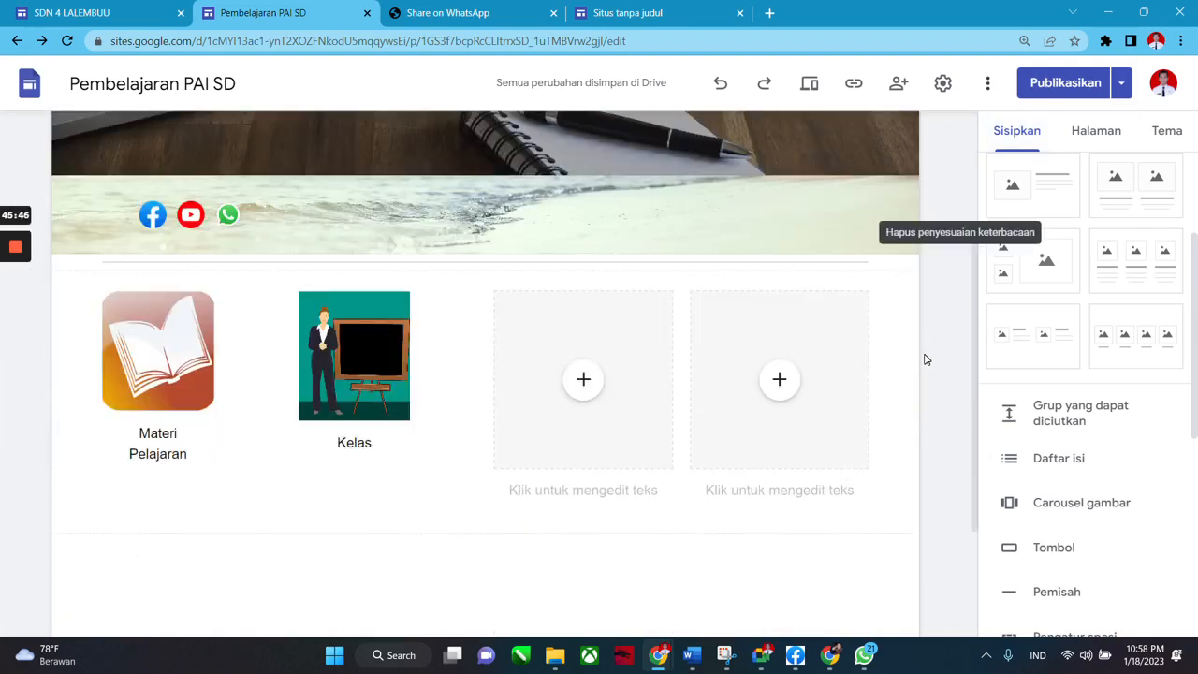
pyautogui.scroll(3, 945, 367)
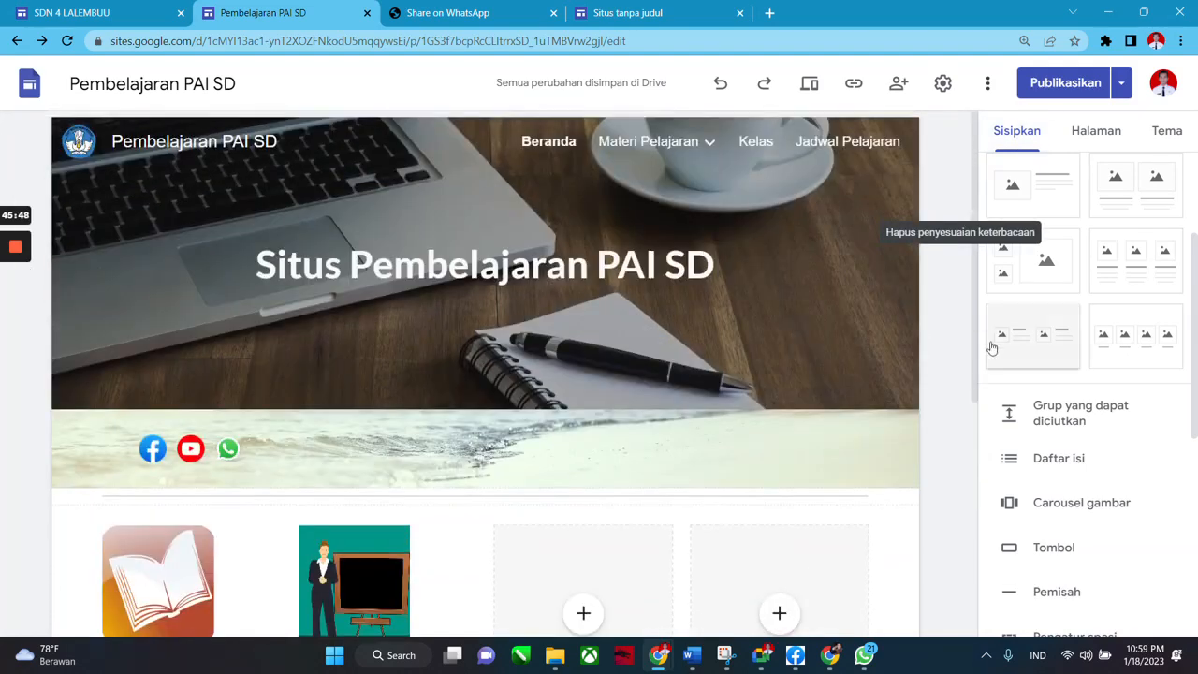
pyautogui.scroll(-3, 957, 337)
pyautogui.scroll(3, 961, 374)
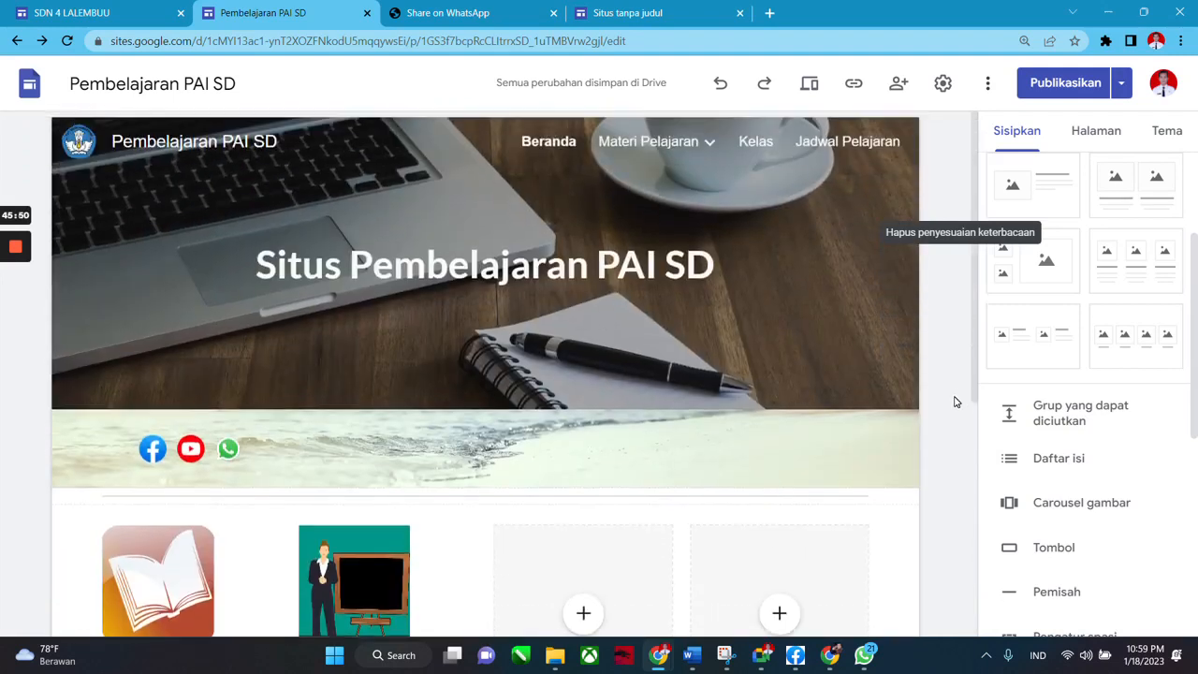
pyautogui.scroll(-3, 955, 401)
pyautogui.scroll(2, 955, 433)
pyautogui.scroll(-2, 930, 387)
pyautogui.scroll(1, 939, 379)
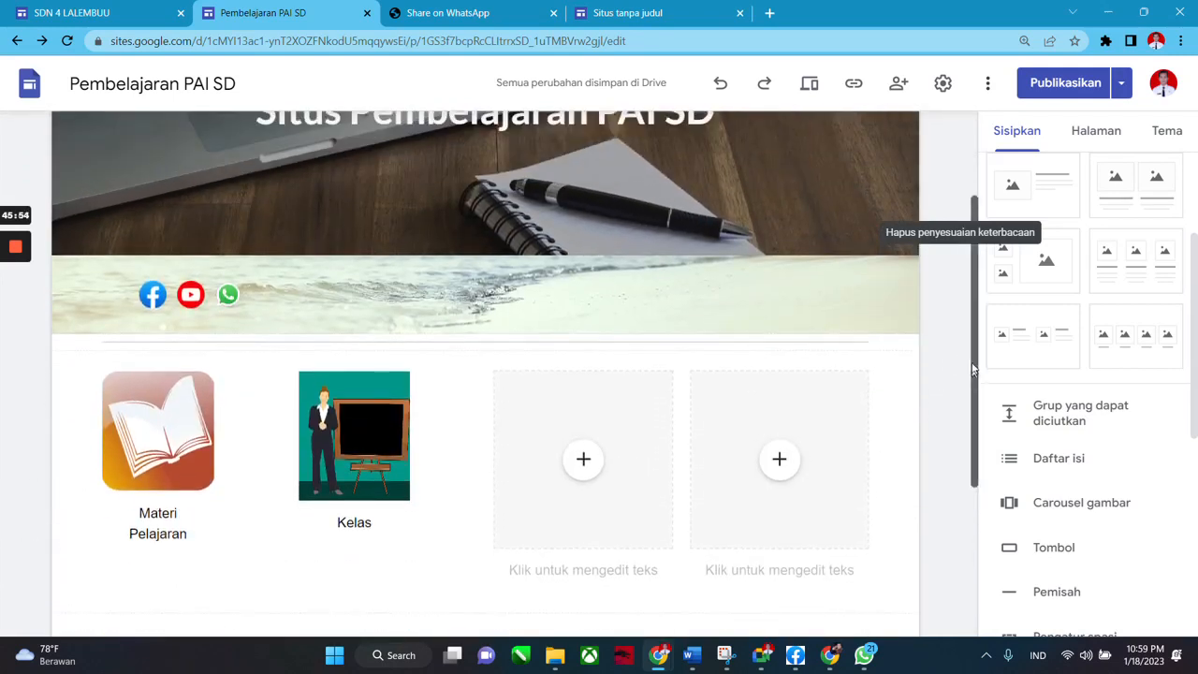
pyautogui.scroll(2, 972, 370)
pyautogui.click(1071, 129)
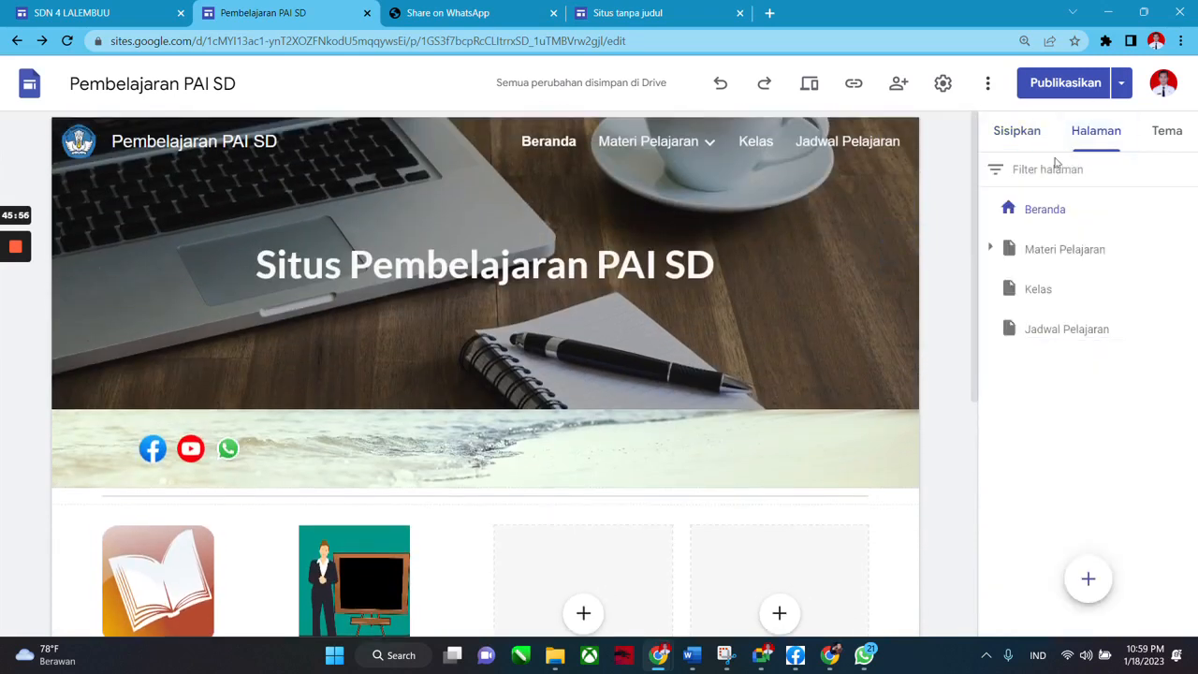
pyautogui.click(1016, 131)
pyautogui.scroll(-3, 1038, 393)
pyautogui.scroll(-1, 1054, 461)
pyautogui.scroll(2, 1062, 477)
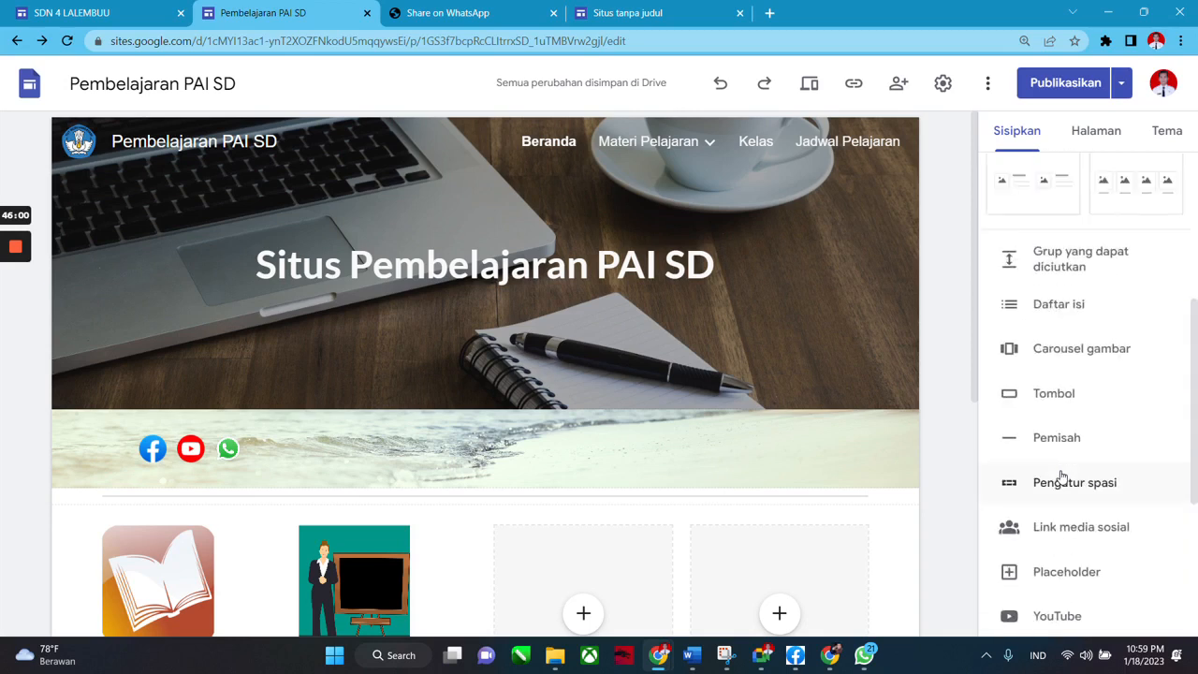
pyautogui.scroll(2, 1062, 477)
pyautogui.moveTo(697, 145)
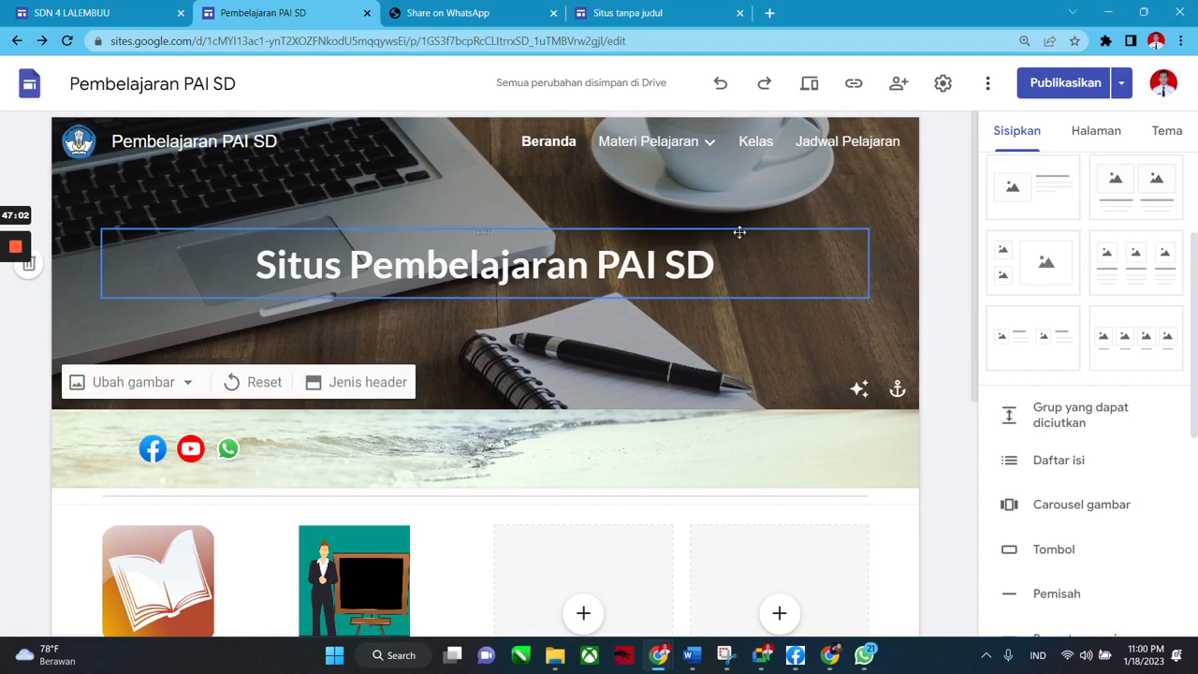
pyautogui.scroll(-2, 361, 234)
pyautogui.click(365, 479)
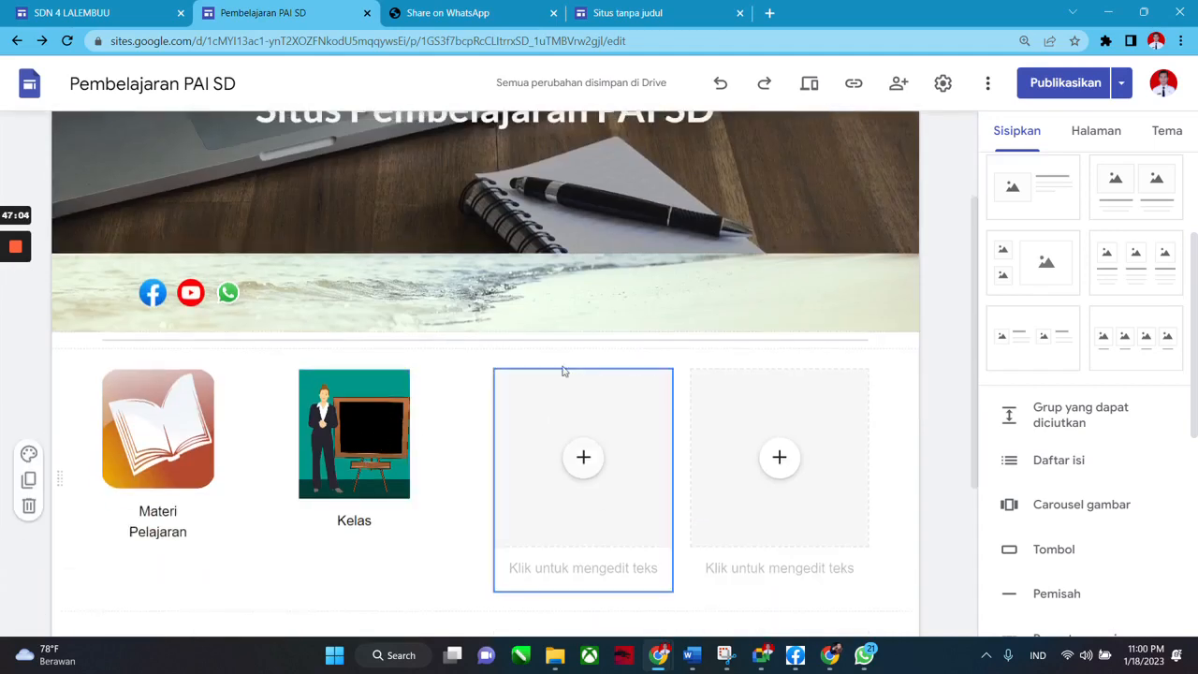
pyautogui.scroll(3, 565, 372)
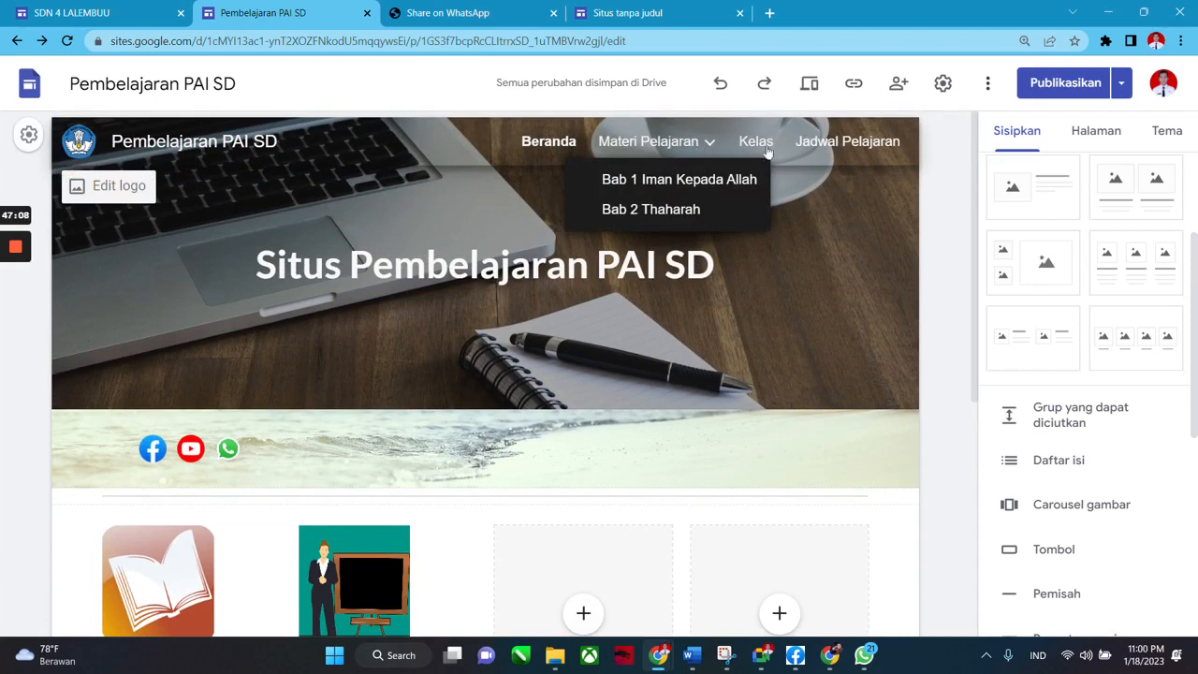
pyautogui.click(898, 86)
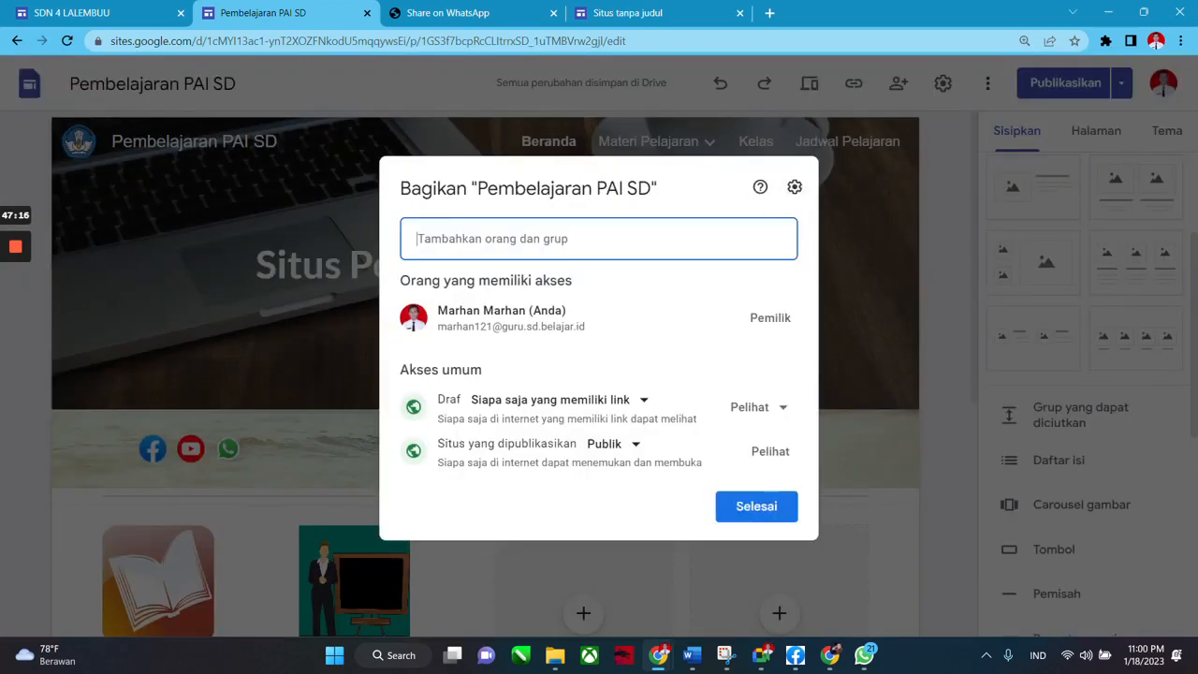
pyautogui.click(863, 202)
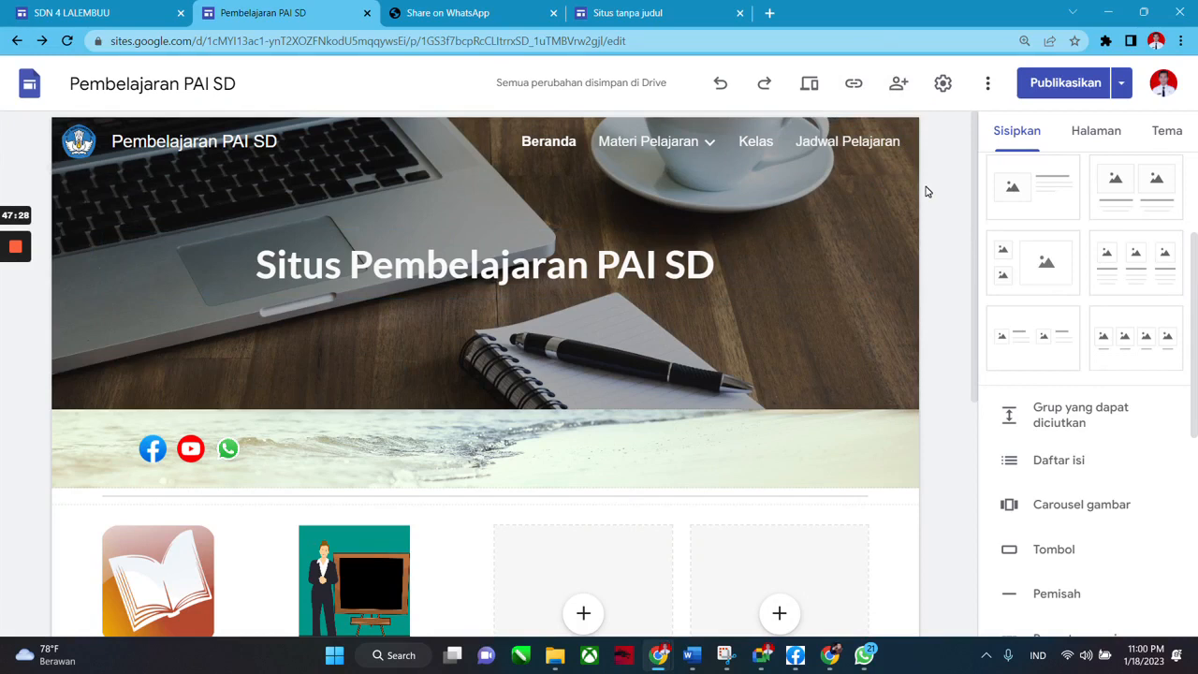
pyautogui.moveTo(973, 230)
pyautogui.mouseDown()
pyautogui.moveTo(972, 298)
pyautogui.moveTo(966, 217)
pyautogui.mouseUp()
# Scroll the site editor, then bring the Google Meet call window to the front.
pyautogui.scroll(-1, 942, 299)
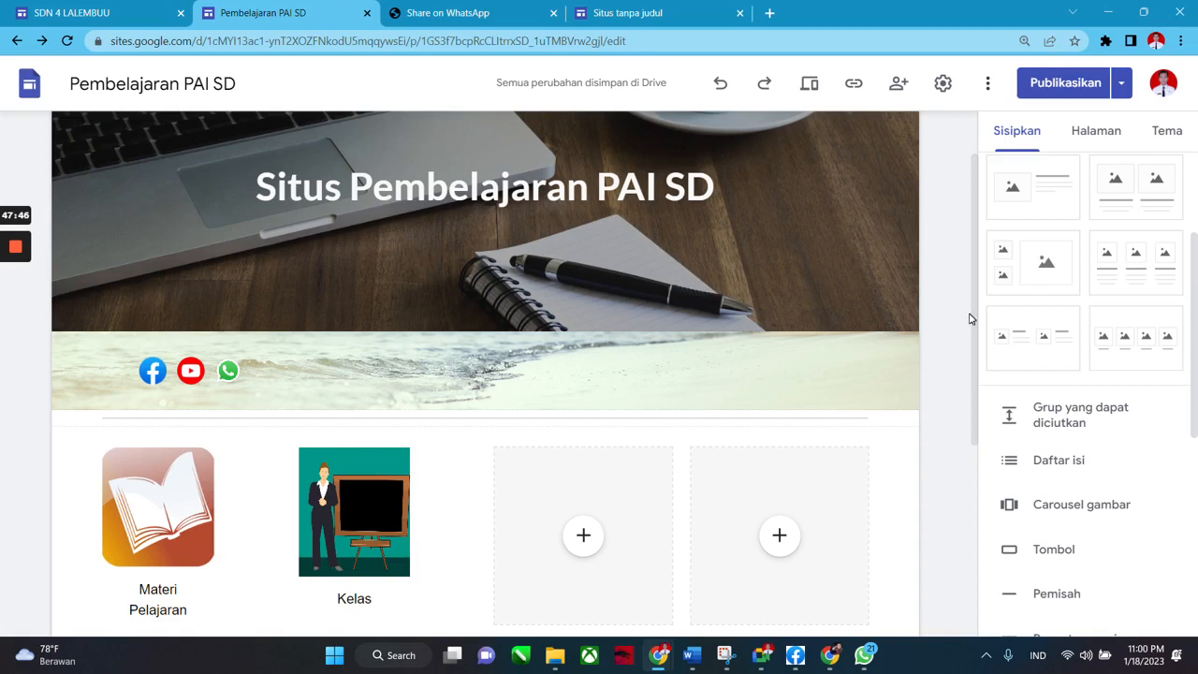
pyautogui.scroll(2, 947, 259)
pyautogui.moveTo(971, 192)
pyautogui.mouseDown()
pyautogui.moveTo(975, 313)
pyautogui.moveTo(979, 185)
pyautogui.mouseUp()
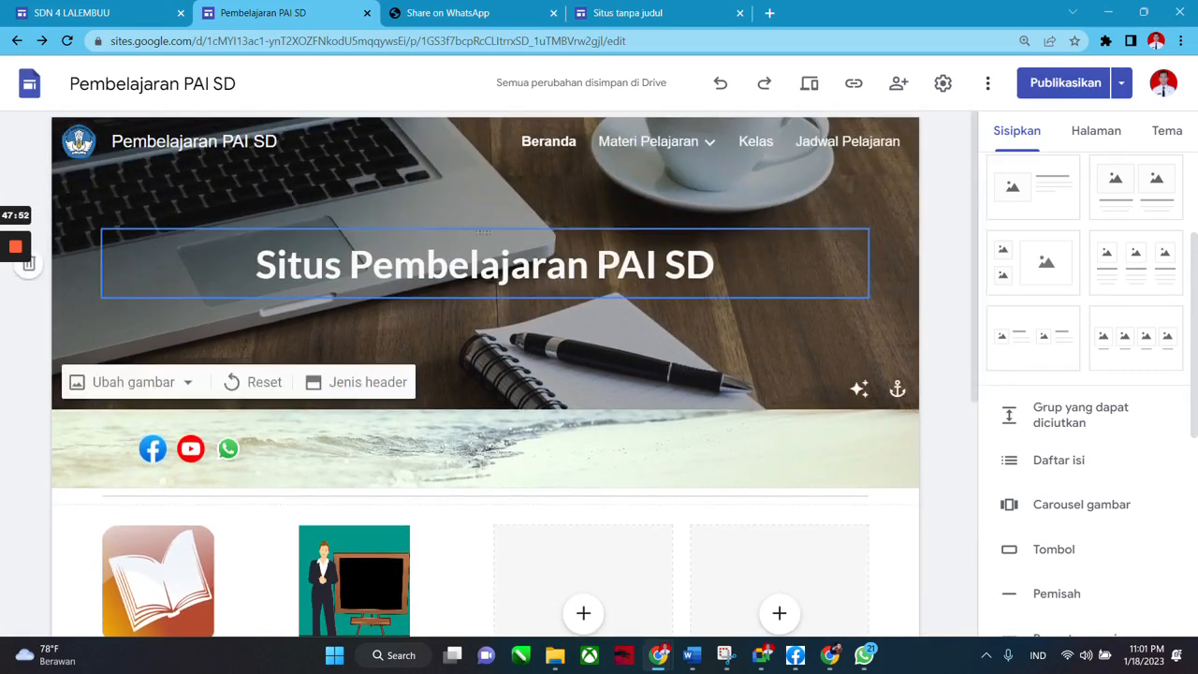
pyautogui.moveTo(976, 299)
pyautogui.mouseDown()
pyautogui.moveTo(976, 346)
pyautogui.moveTo(976, 278)
pyautogui.mouseUp()
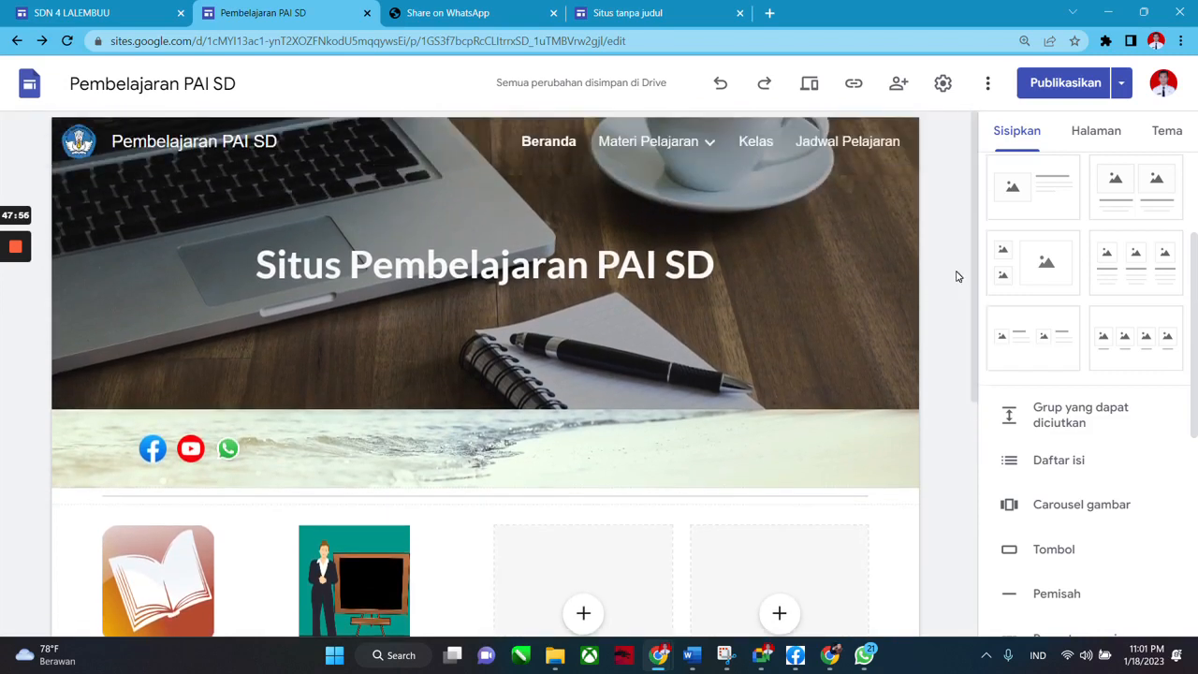
pyautogui.click(829, 655)
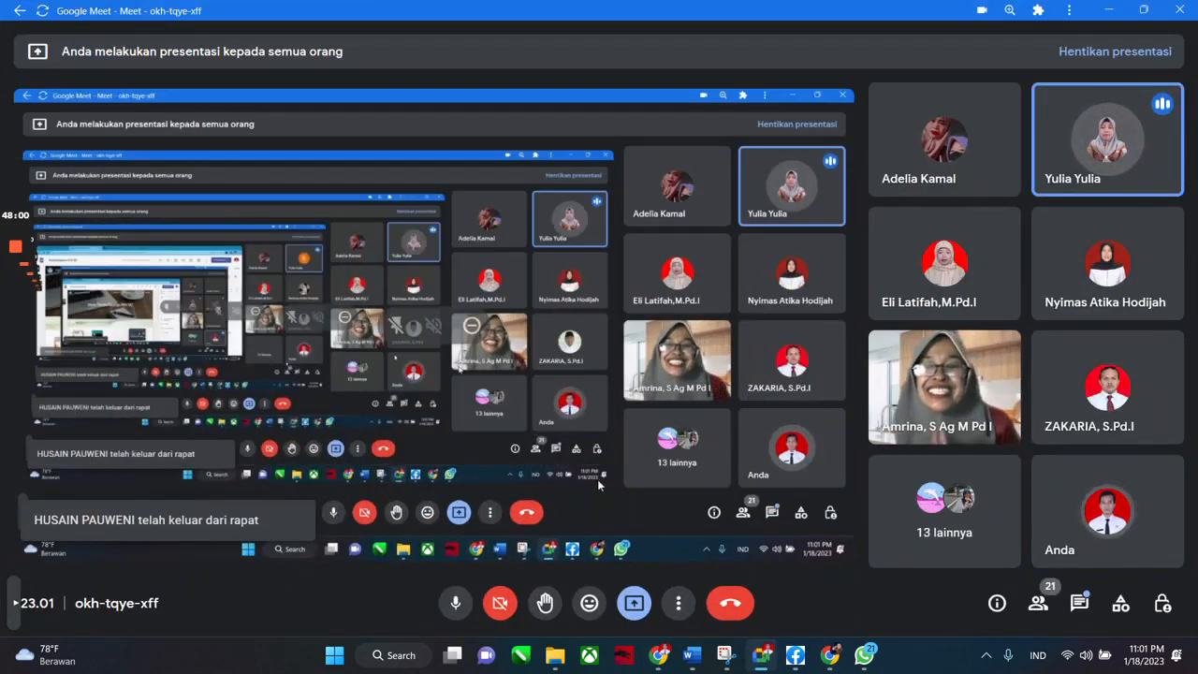
# Stop presenting and end the call for everyone with Akhiri panggilan untuk semua orang.
pyautogui.click(1091, 54)
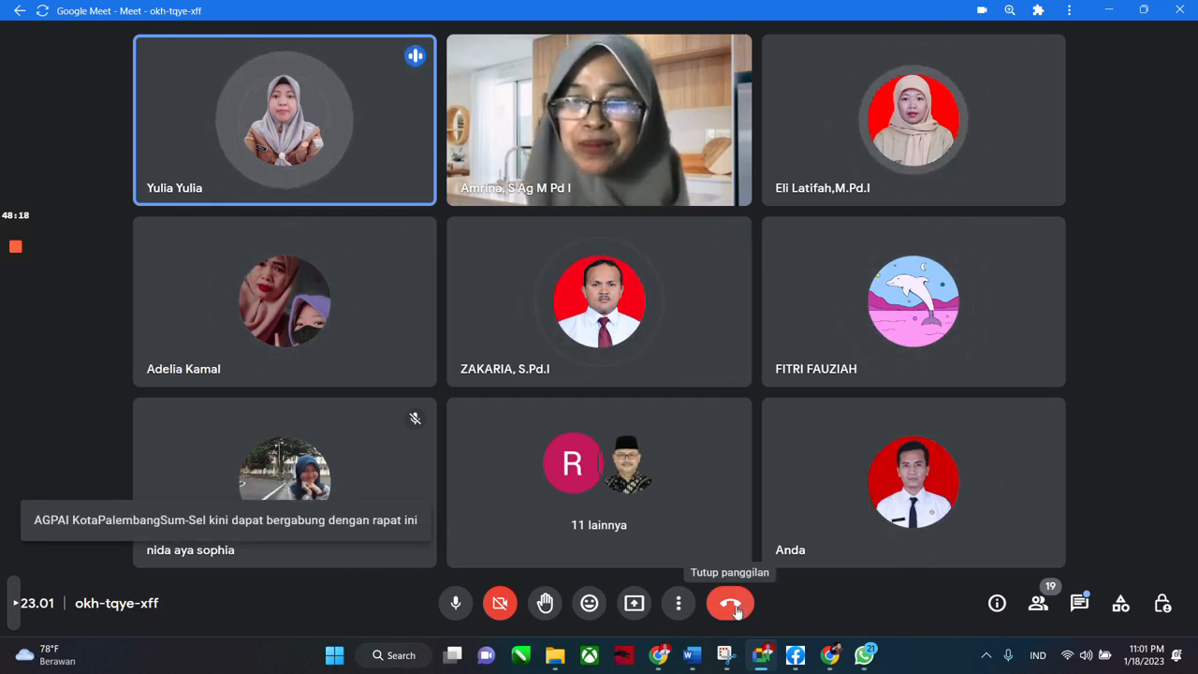
pyautogui.click(734, 606)
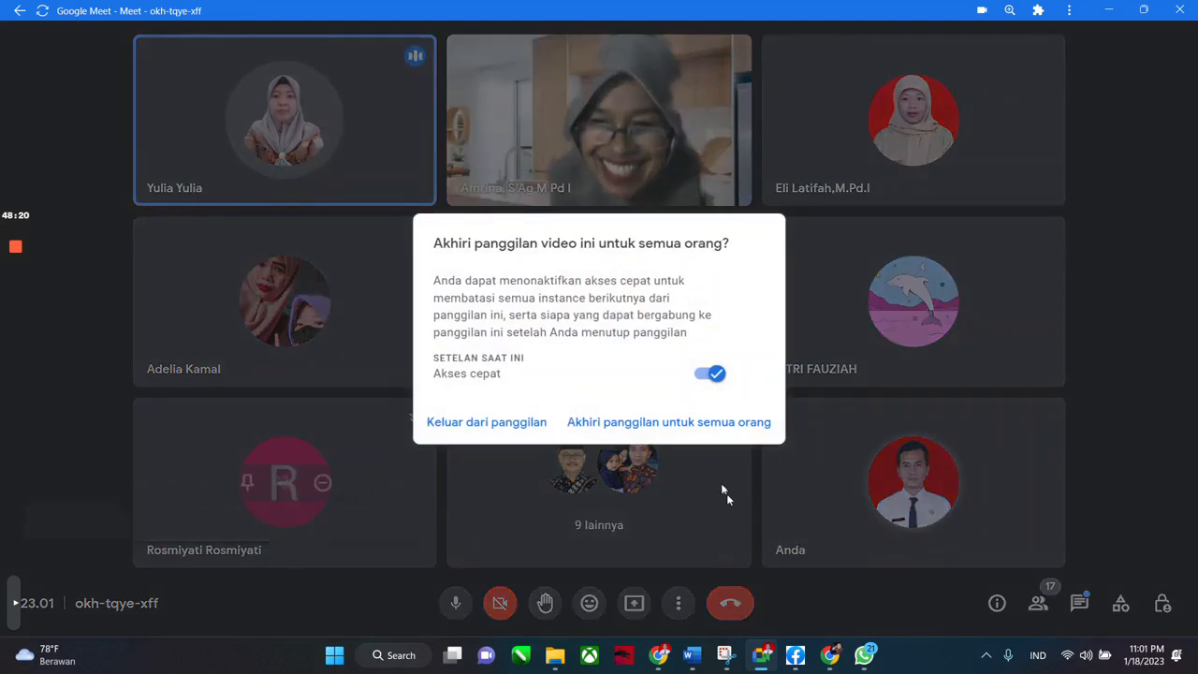
pyautogui.click(687, 422)
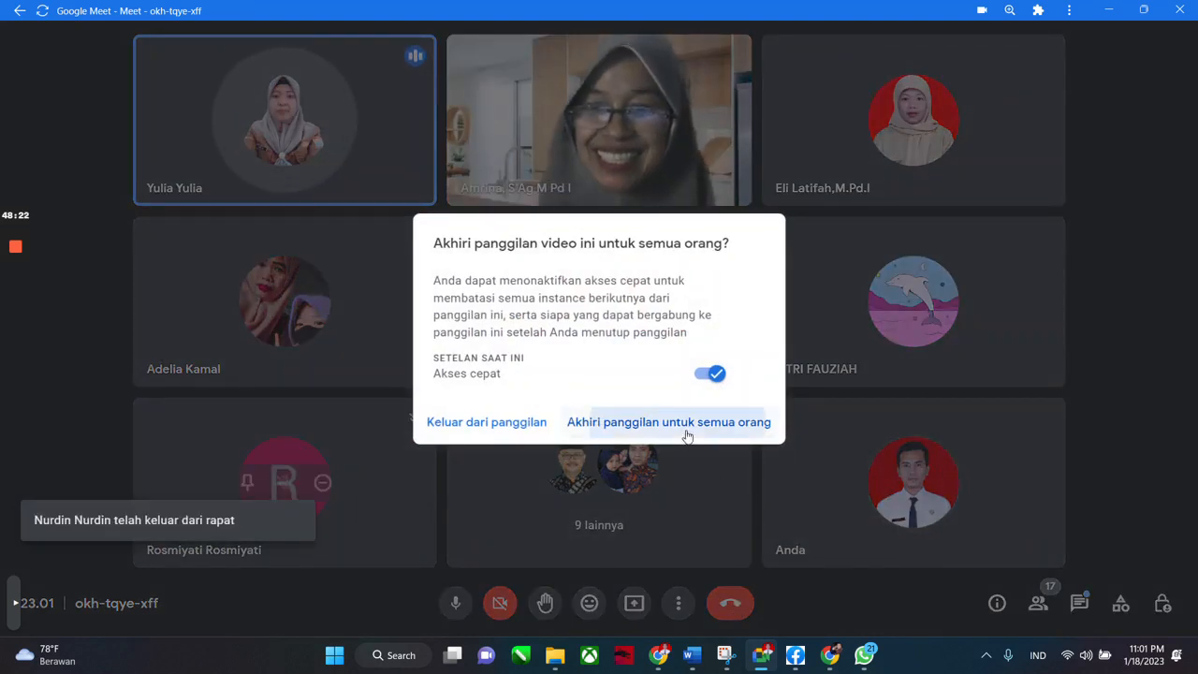